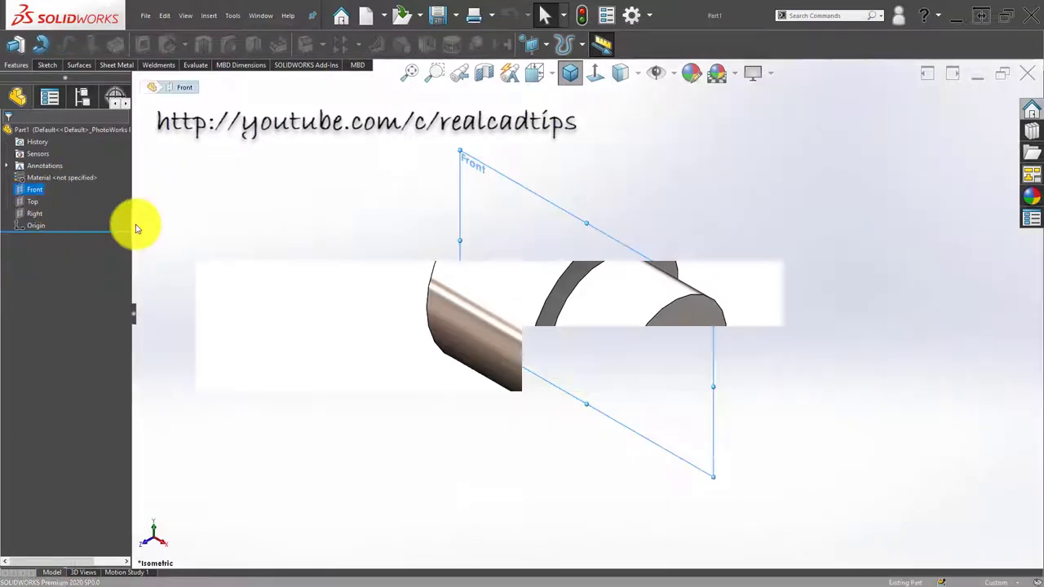
Start Sketch1 on the Front plane from the FeatureManager tree
right_click(34, 190)
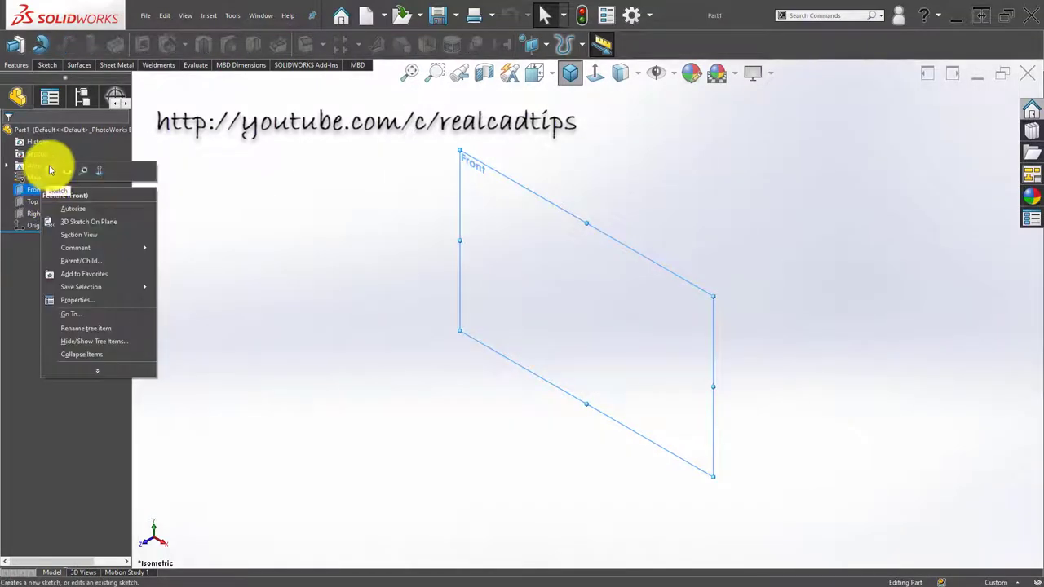
click(50, 170)
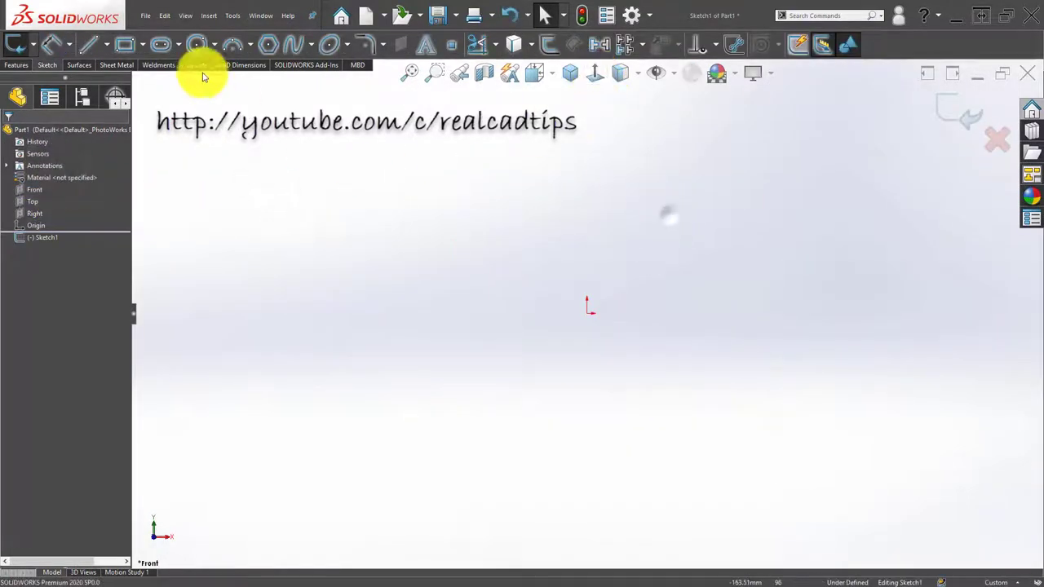
Draw a horizontal centerline starting at the origin
click(106, 44)
click(112, 74)
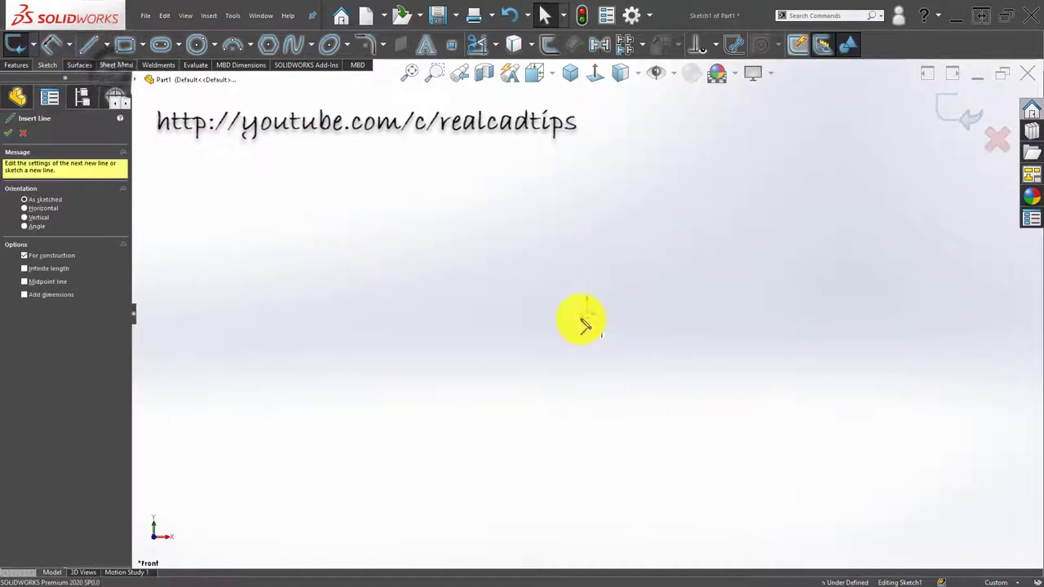
click(586, 312)
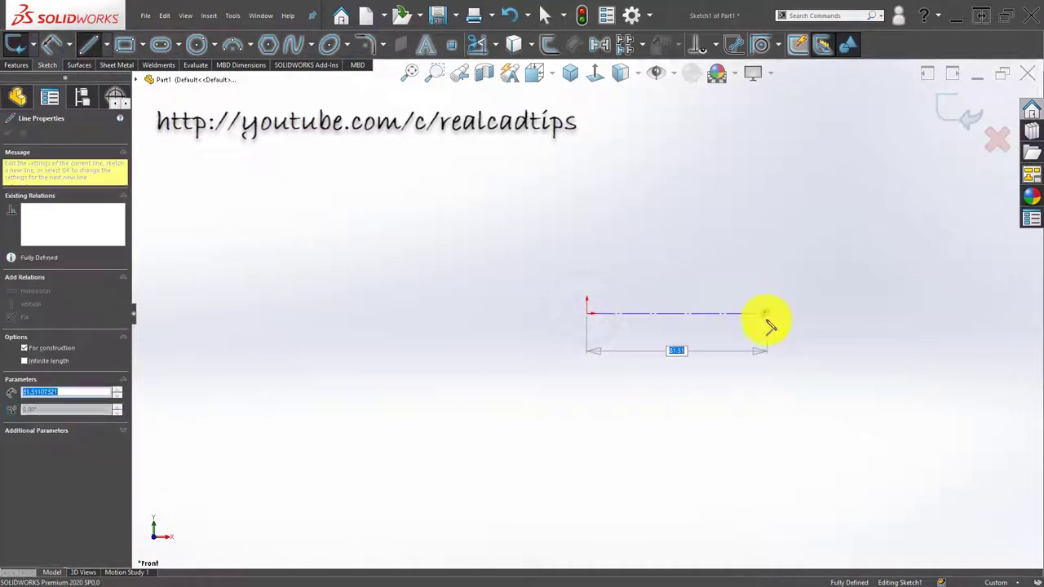
double_click(766, 314)
scroll(759, 308, down, 4)
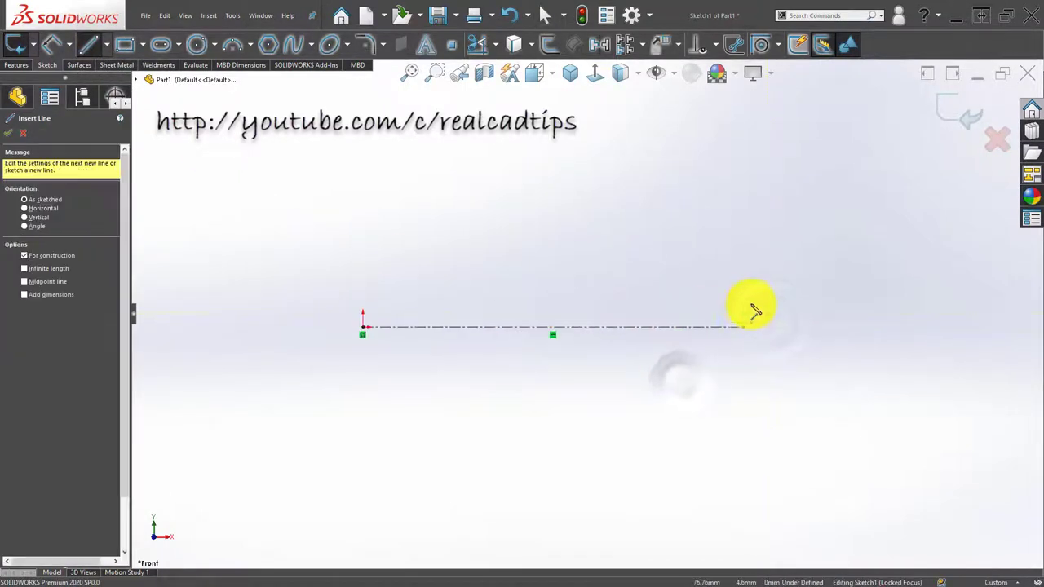
Draw the profile's left vertical edge, top edge and first downward step
click(87, 45)
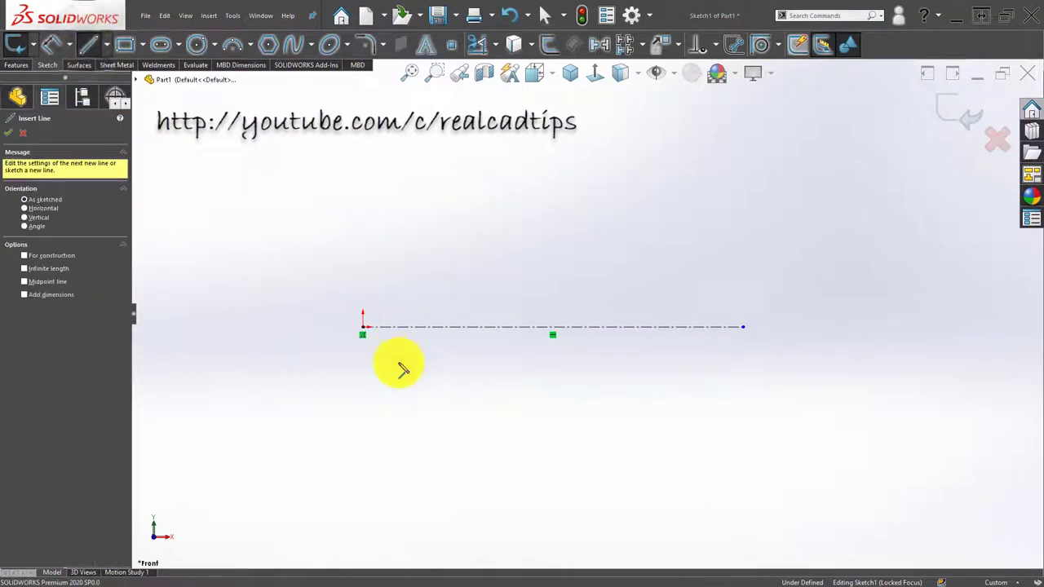
click(364, 327)
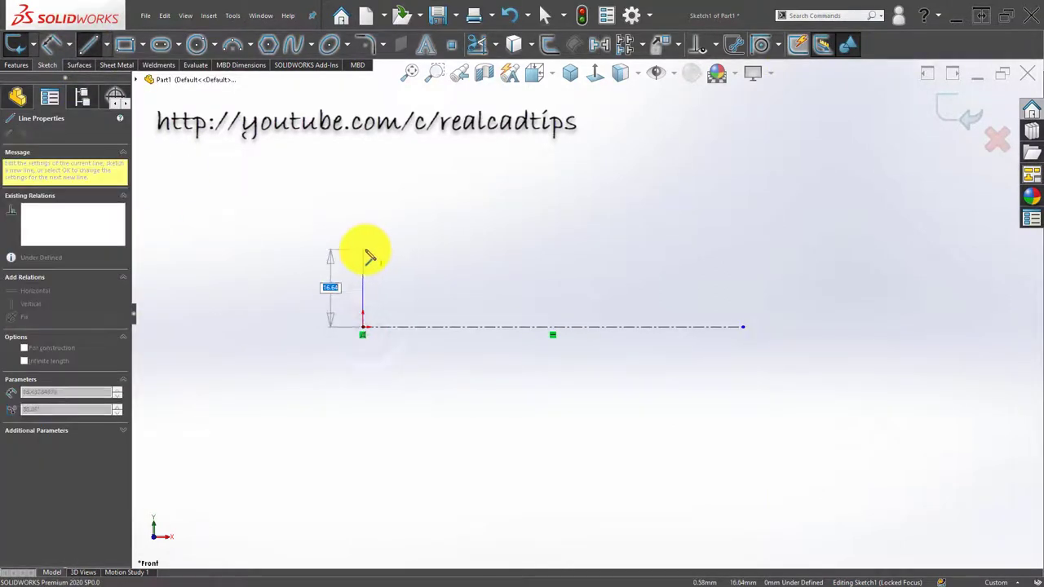
click(363, 287)
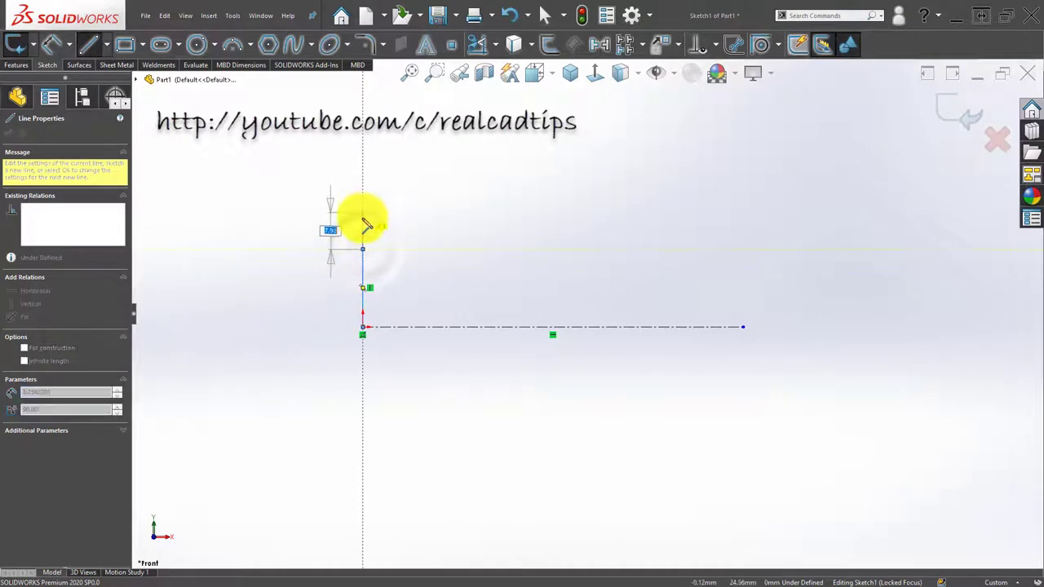
click(363, 218)
click(518, 218)
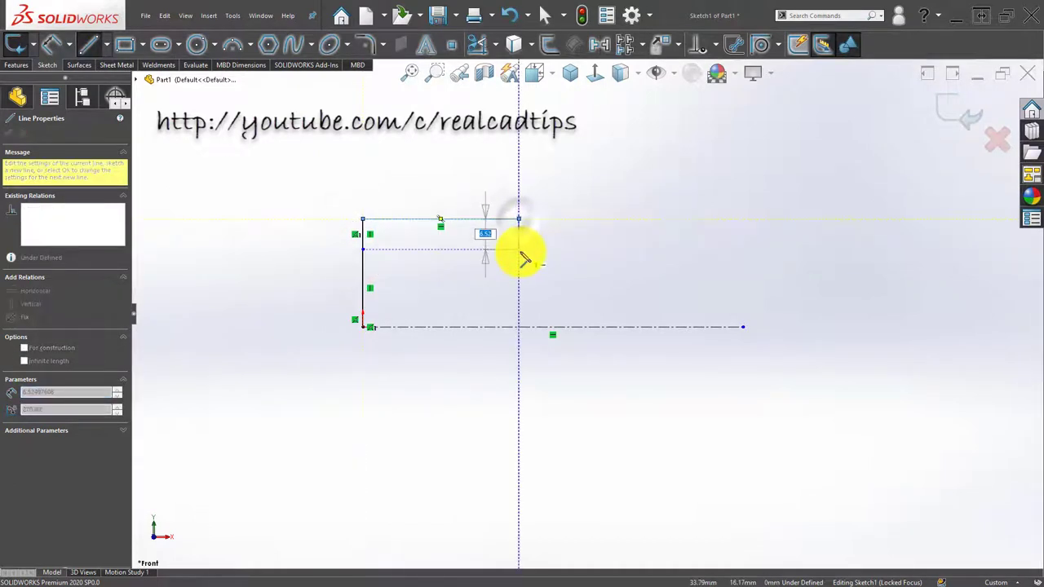
click(521, 250)
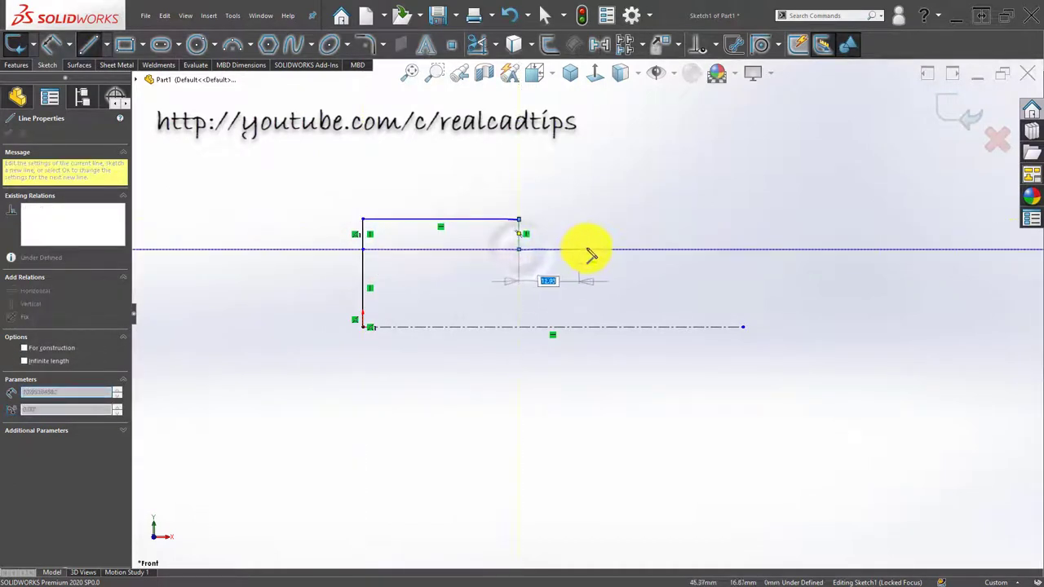
Finish the right step, bottom and inner edges to close the stepped profile
double_click(600, 250)
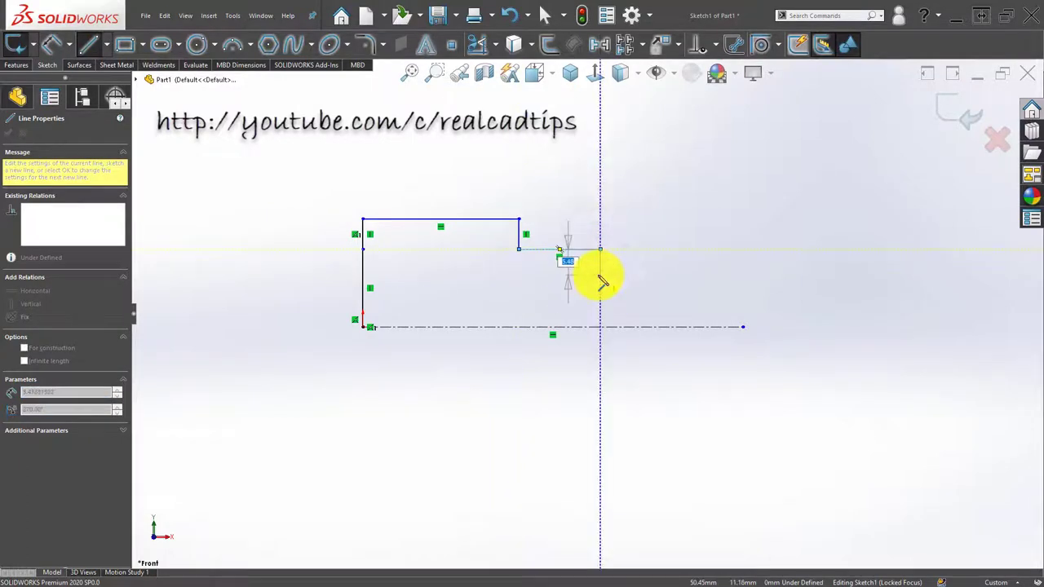
click(600, 274)
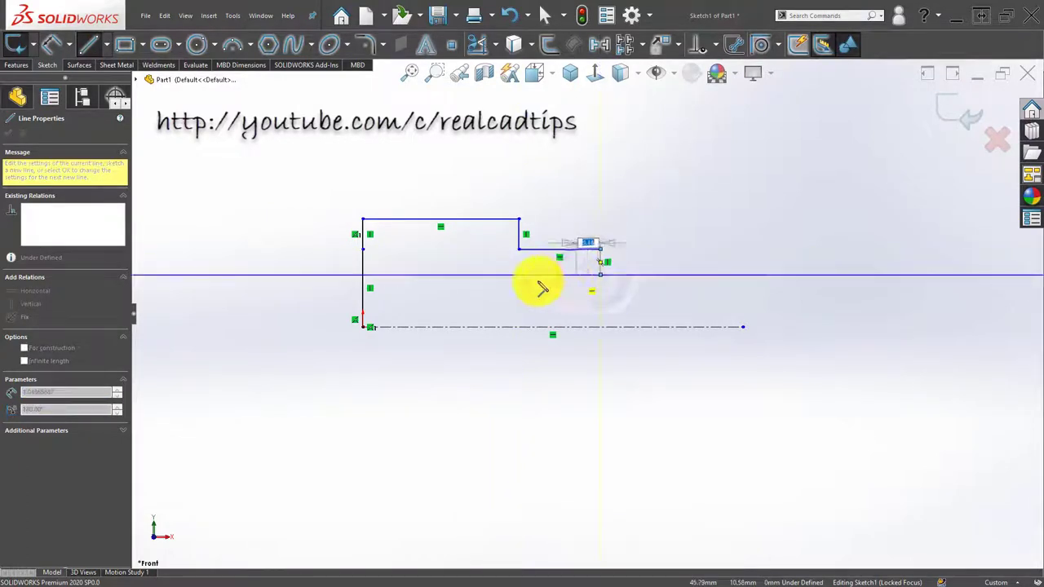
click(479, 274)
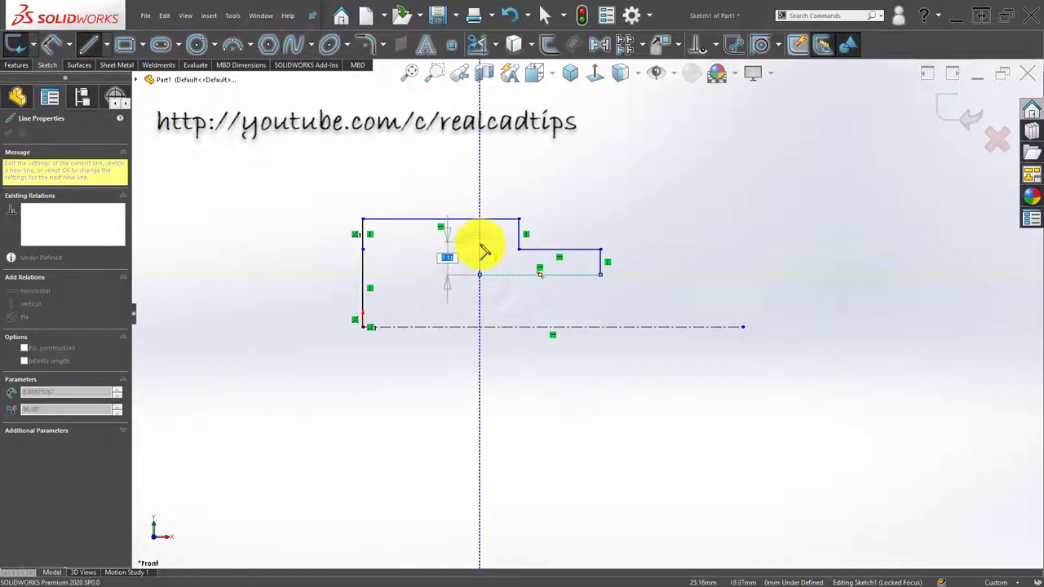
click(479, 244)
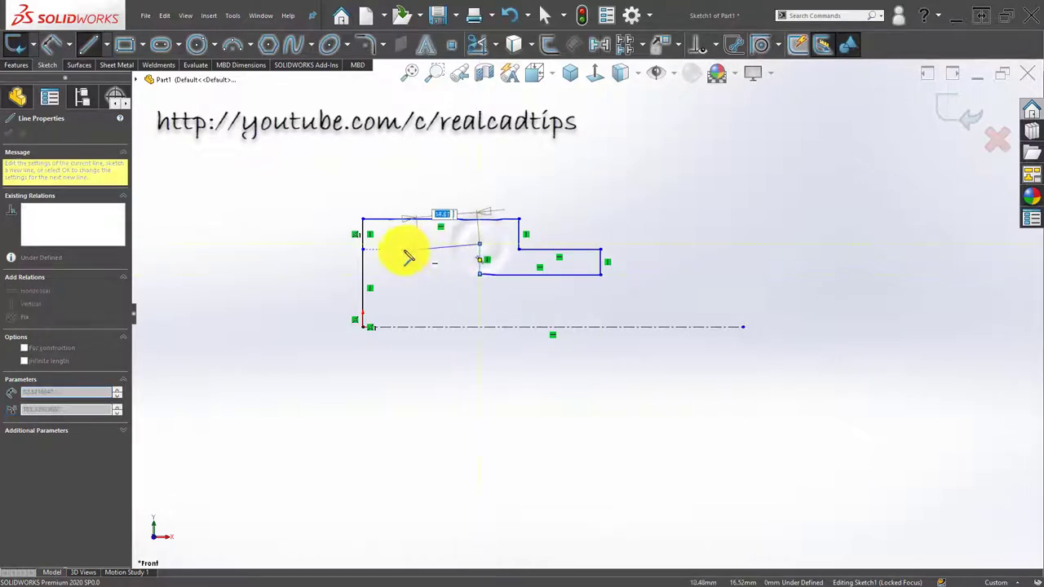
click(400, 241)
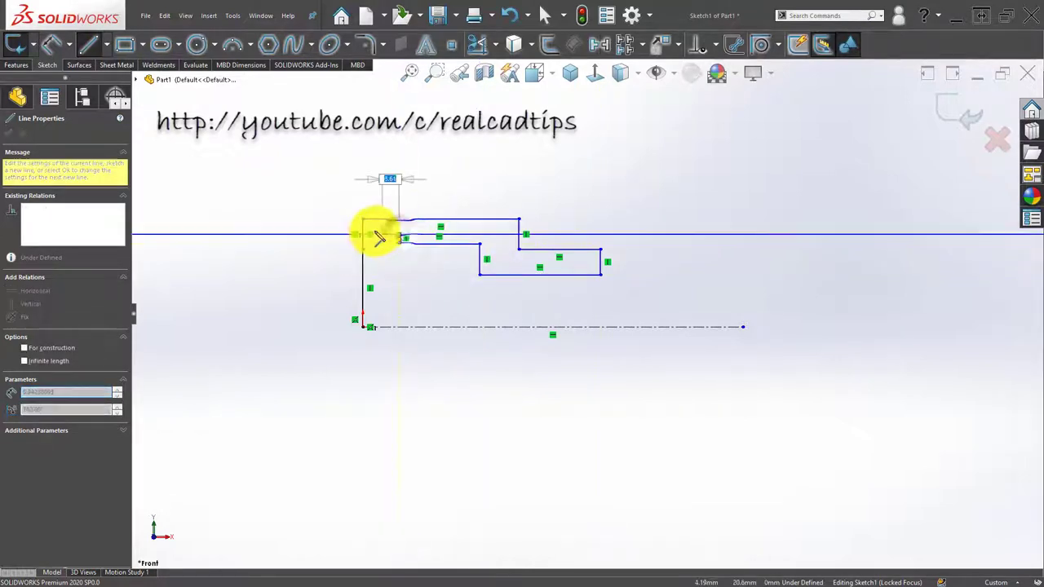
scroll(365, 236, down, 4)
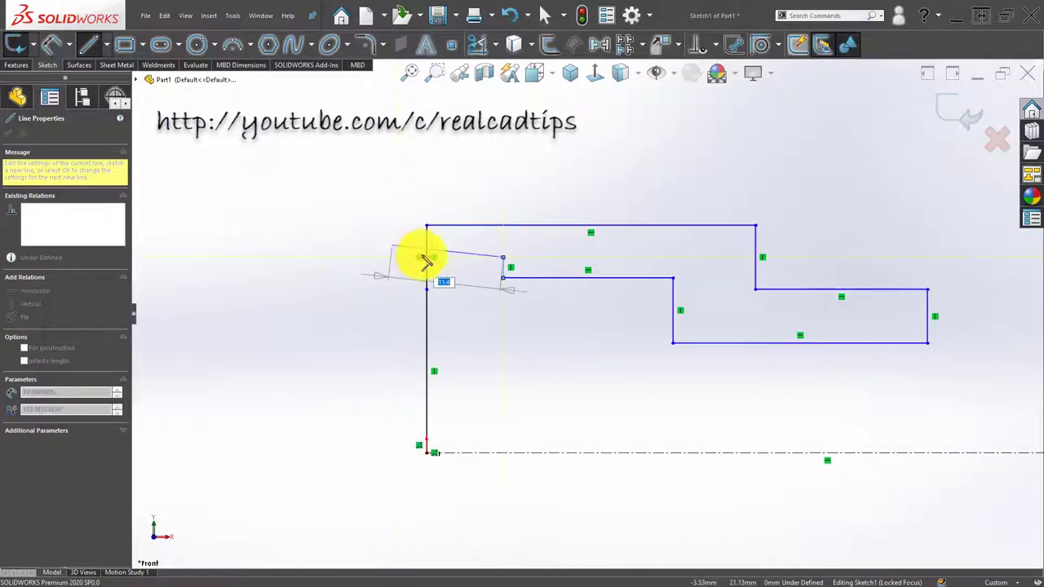
click(425, 268)
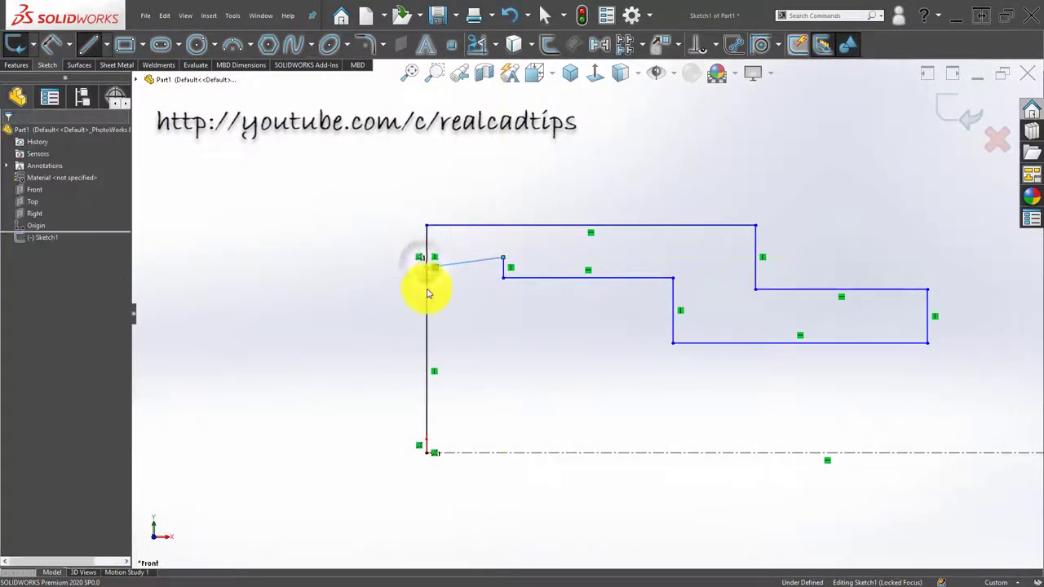
key(Escape)
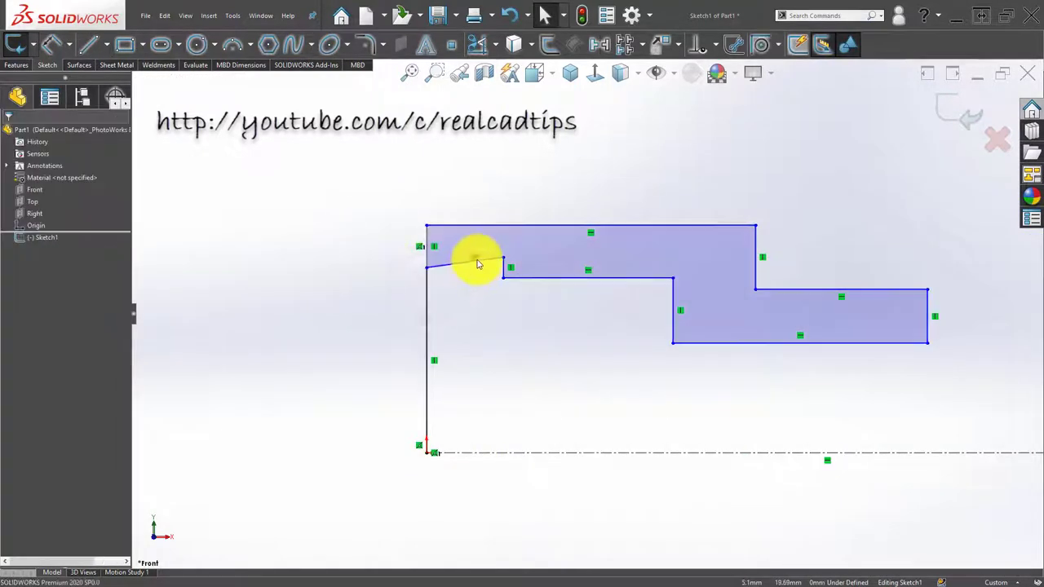
Add a Horizontal relation to the short slanted edge near the top left
click(478, 263)
click(516, 213)
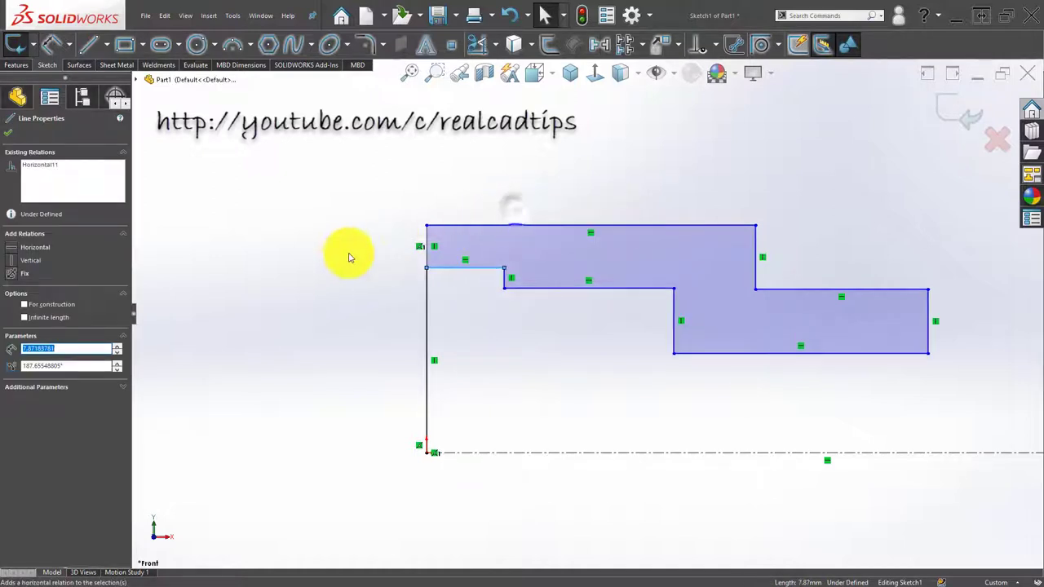
click(345, 256)
scroll(346, 261, up, 2)
scroll(358, 392, up, 1)
Dimension the first two edges to the centerline as 22 and 18
key(d)
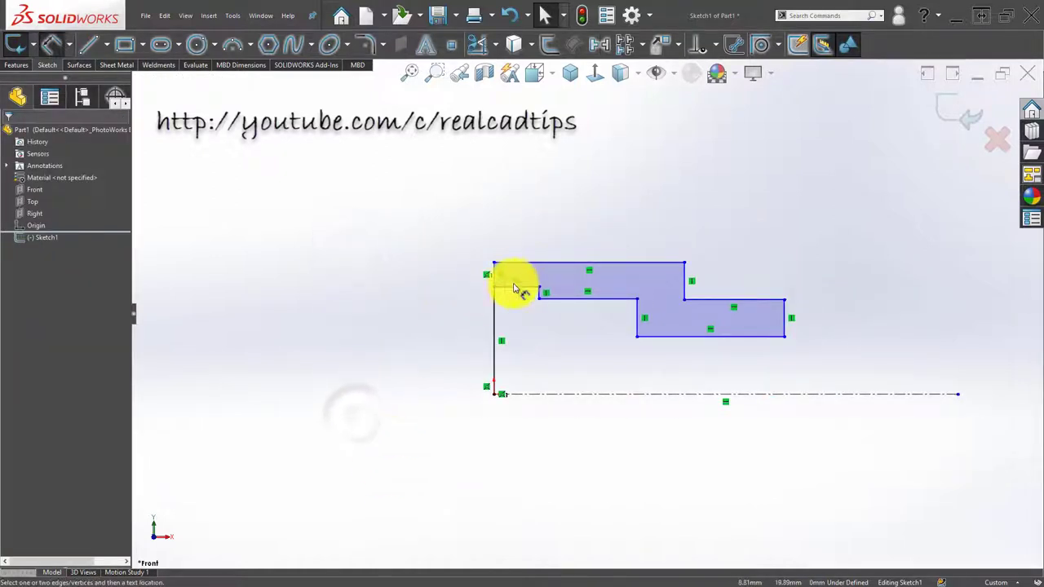
click(513, 293)
click(537, 395)
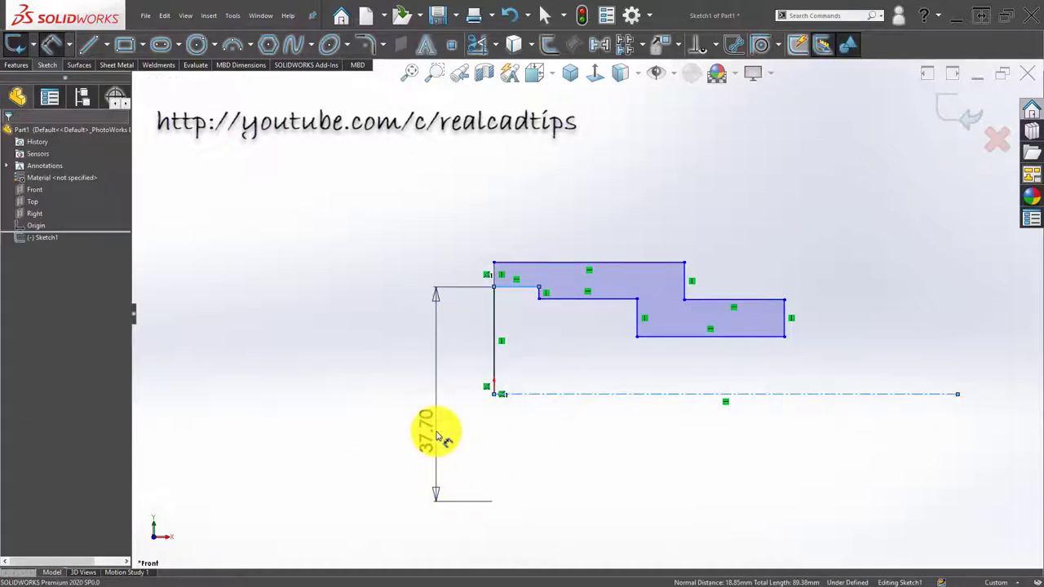
click(436, 436)
text(22)
key(Return)
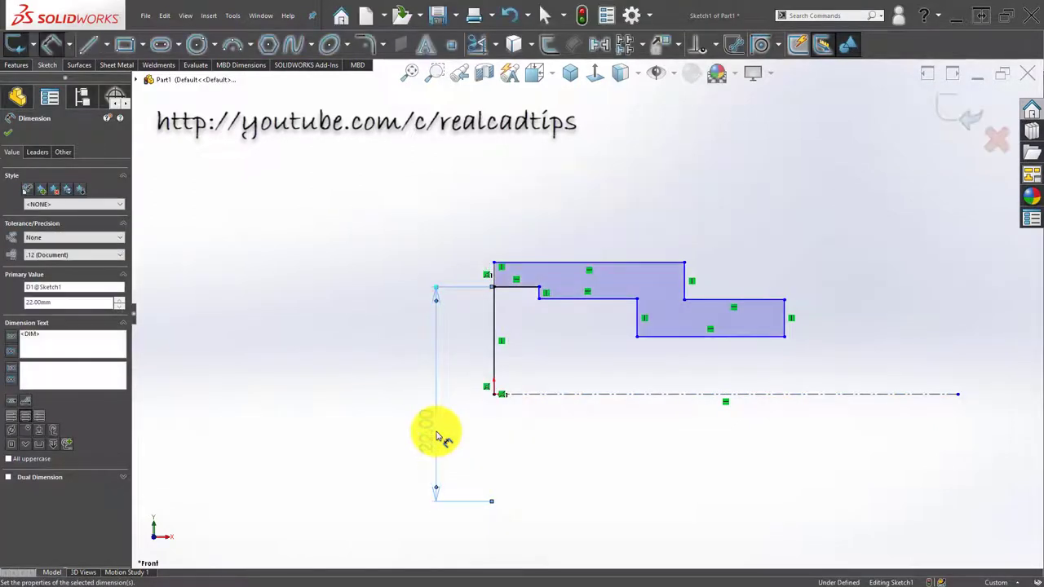
click(530, 436)
click(594, 310)
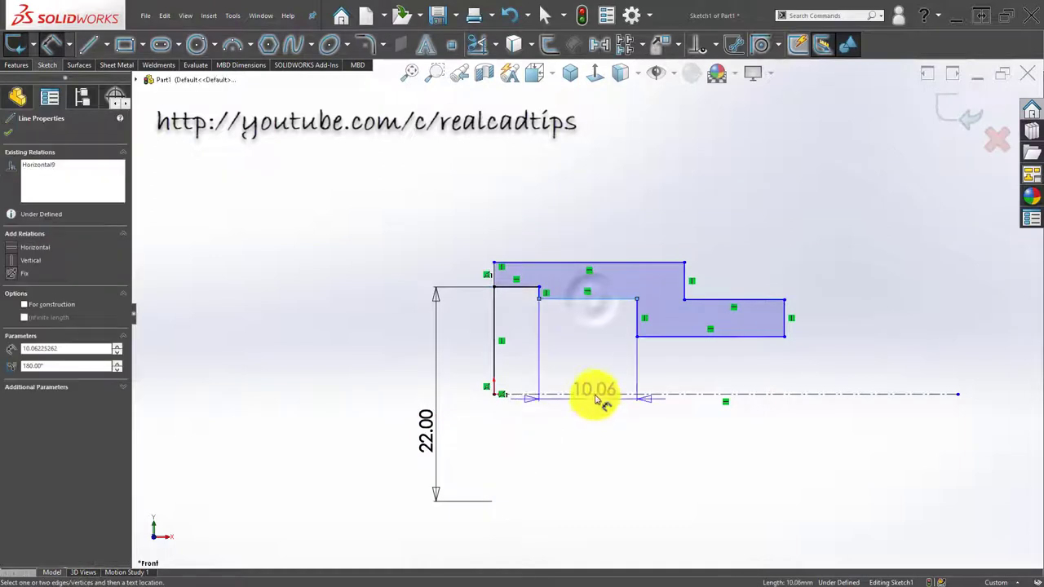
click(595, 396)
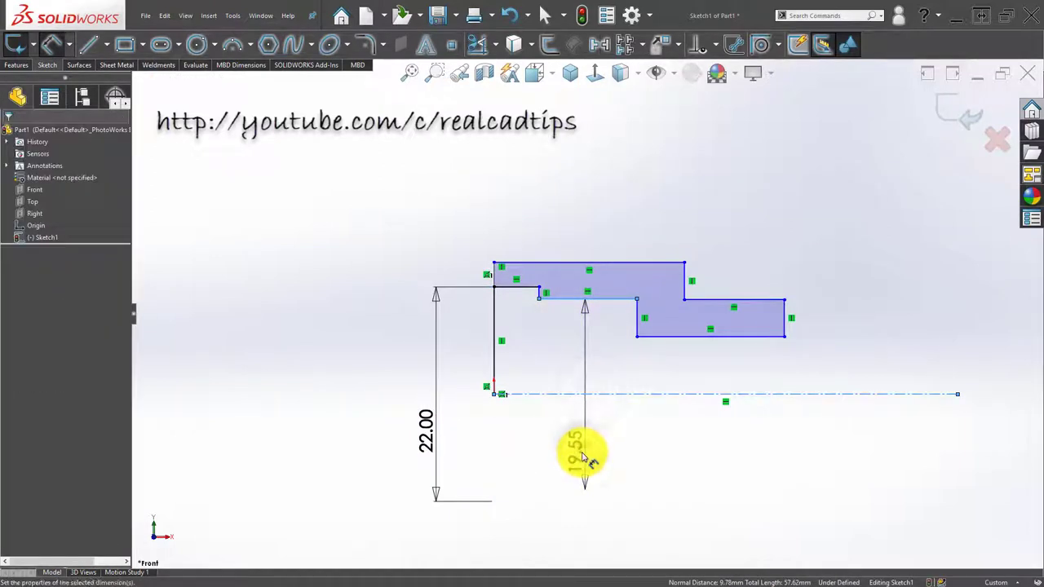
click(581, 458)
text(18)
key(Return)
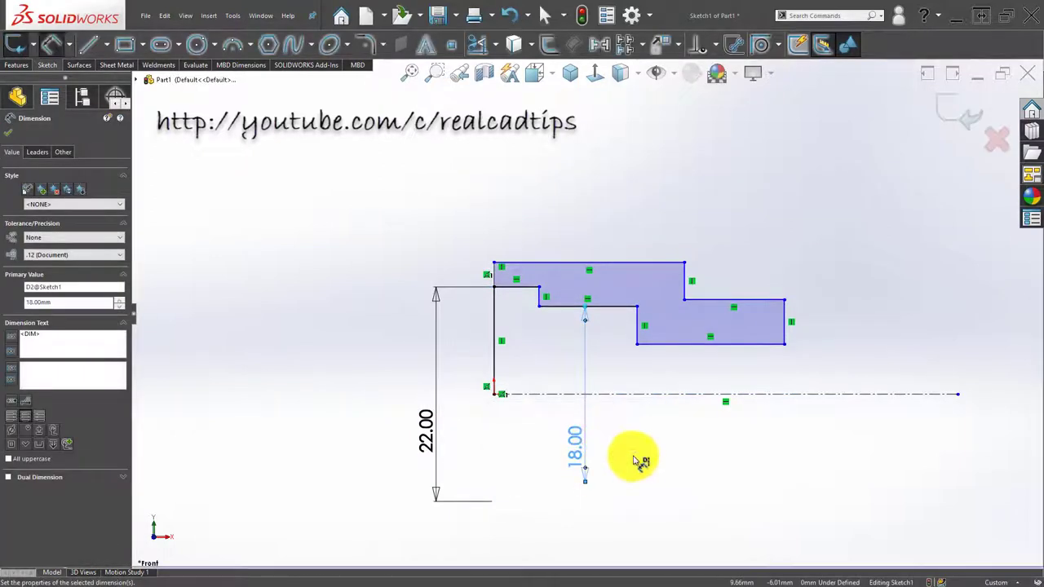
click(634, 461)
Dimension the lower edge to 10 and the right step's top edge to 20
click(672, 350)
click(683, 394)
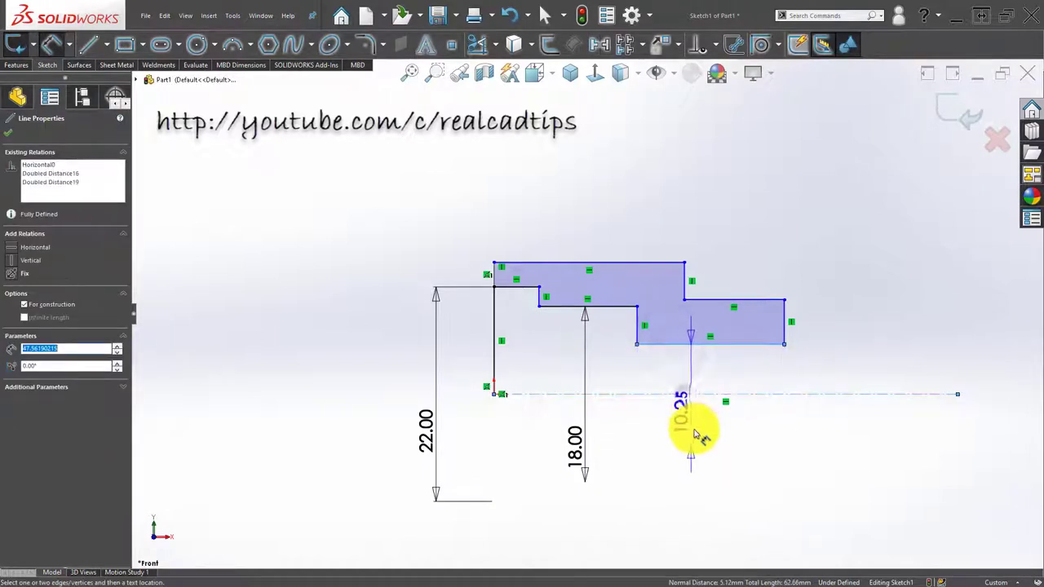
click(695, 430)
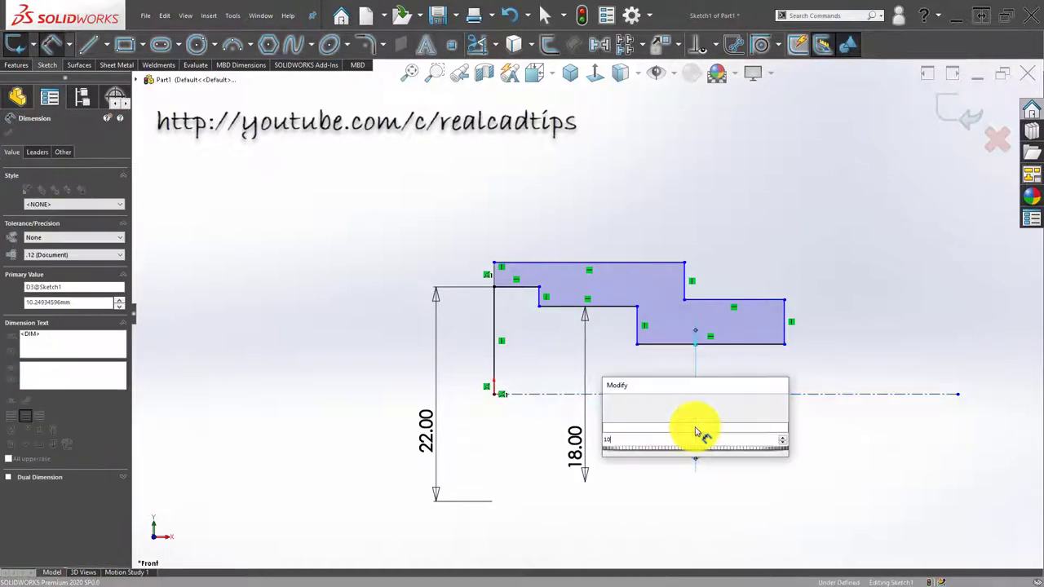
text(10)
key(Return)
click(740, 299)
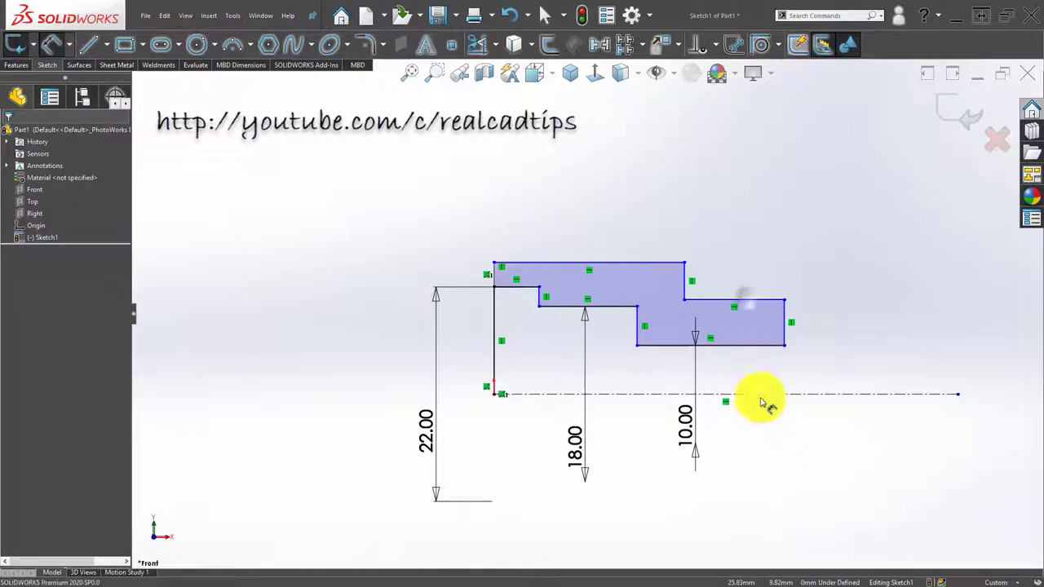
click(770, 395)
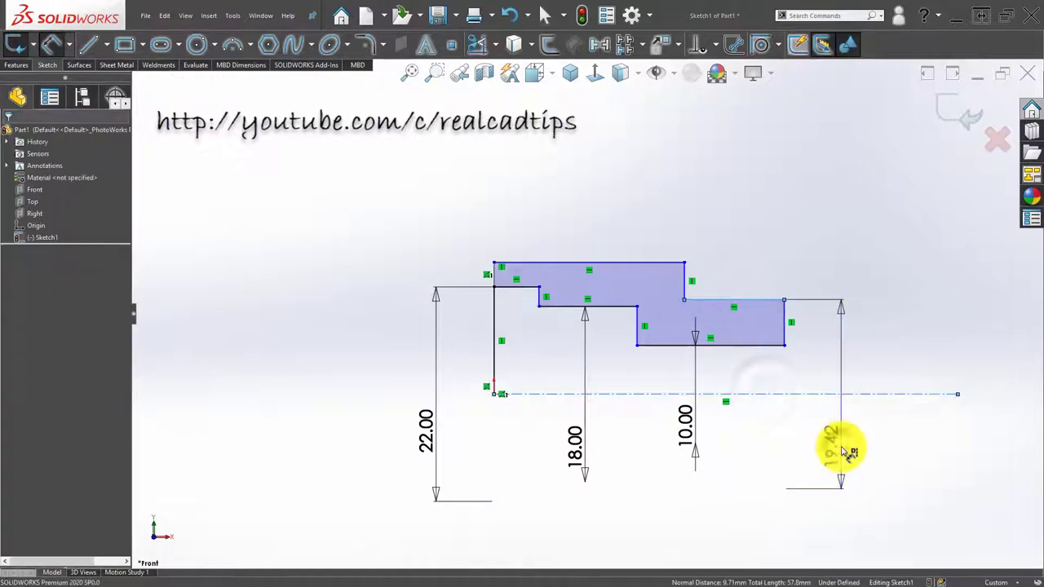
click(846, 450)
text(20)
key(Return)
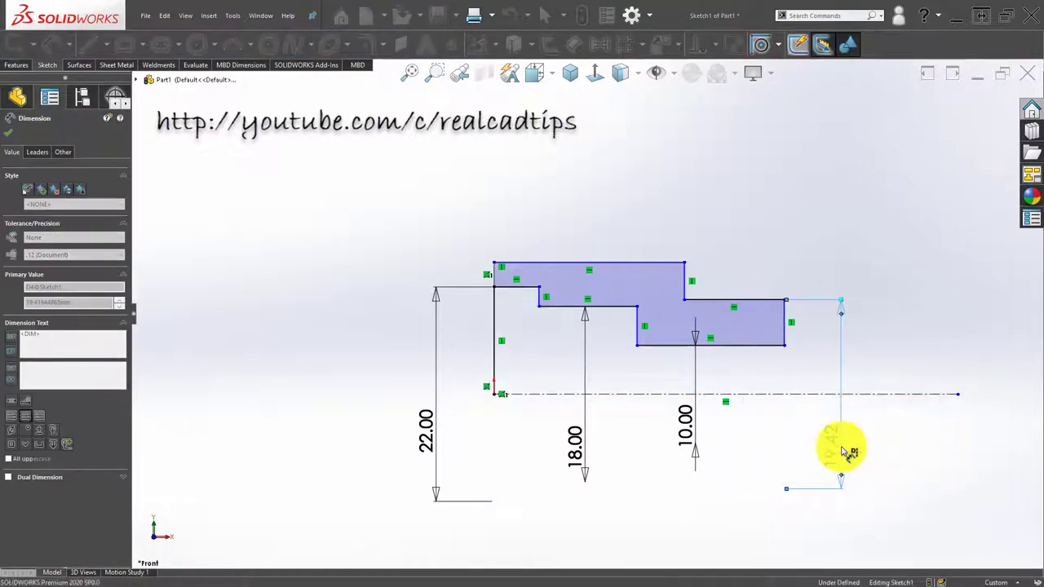
click(648, 478)
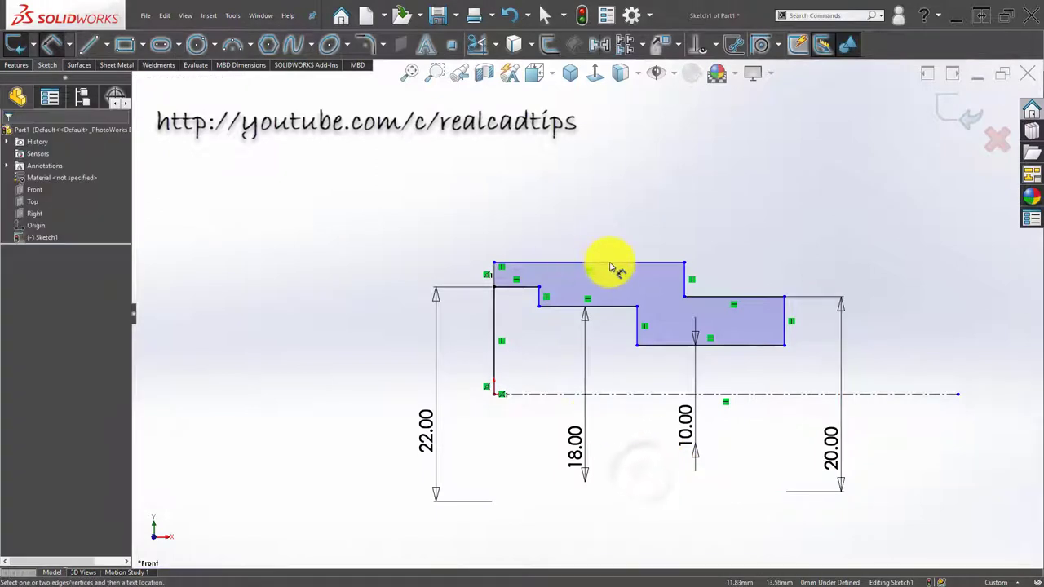
Set the top edge's diameter across the centerline to 28.00
click(610, 263)
click(617, 394)
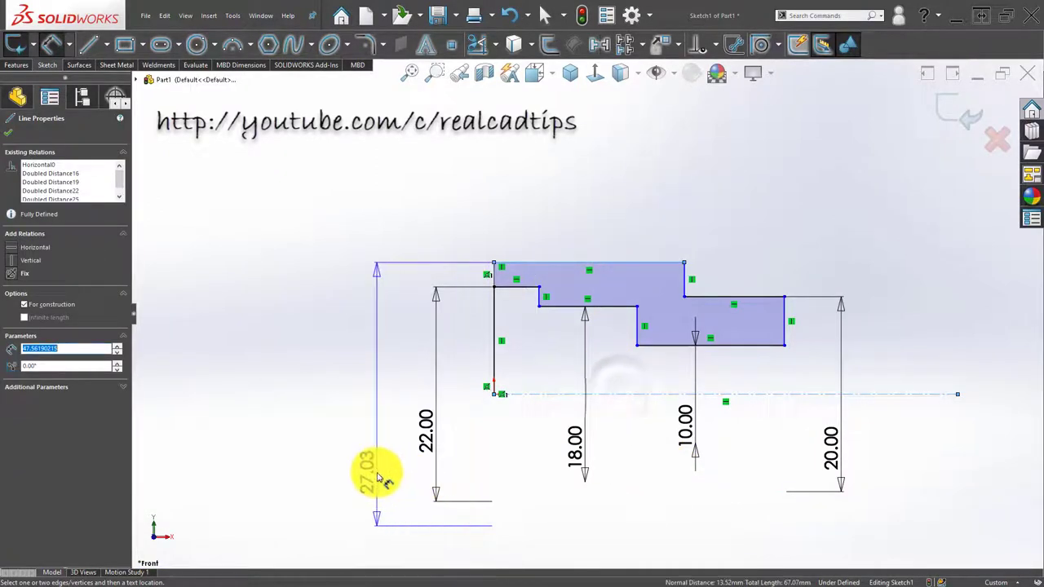
click(377, 478)
click(378, 477)
text(28)
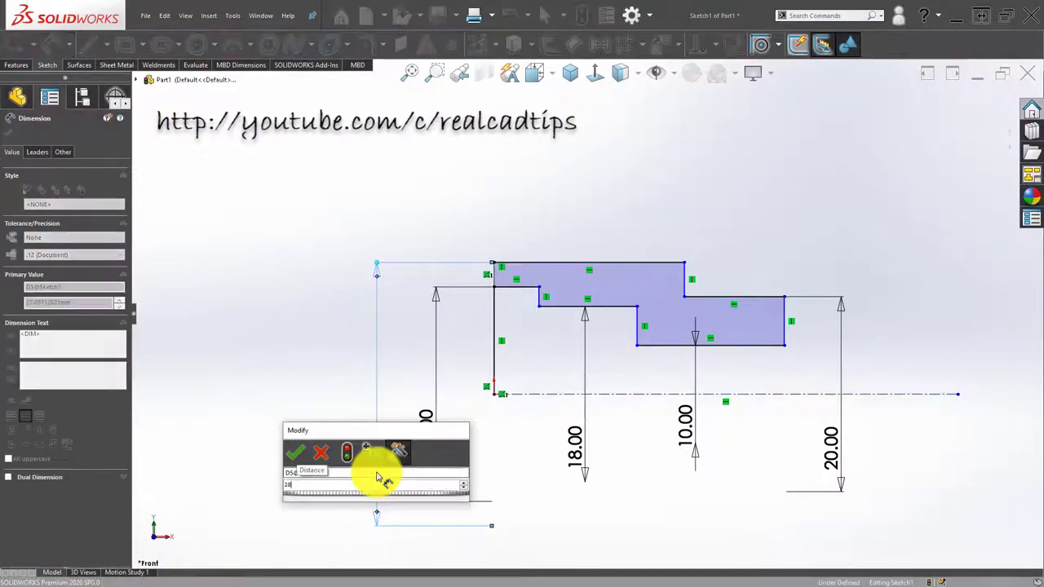
key(Return)
click(298, 349)
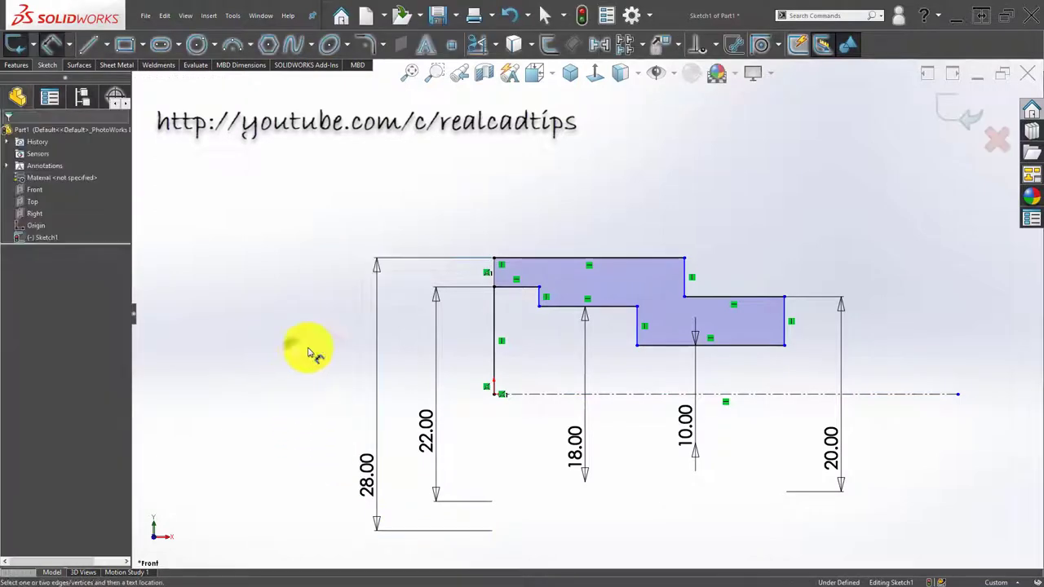
Place a 19.51 width dimension between two vertical edges, leaving it unchanged
click(495, 272)
click(684, 275)
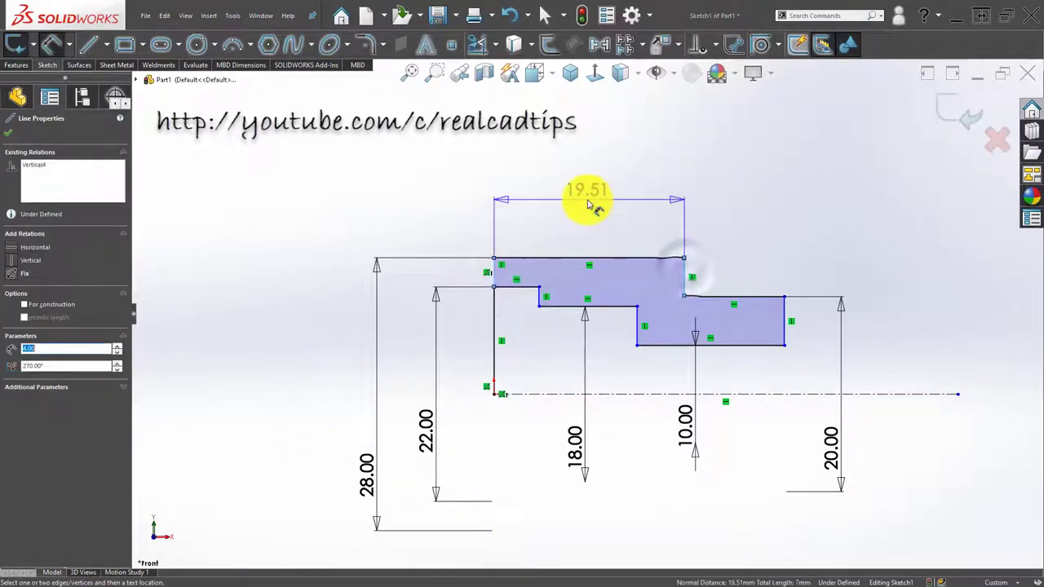
click(590, 206)
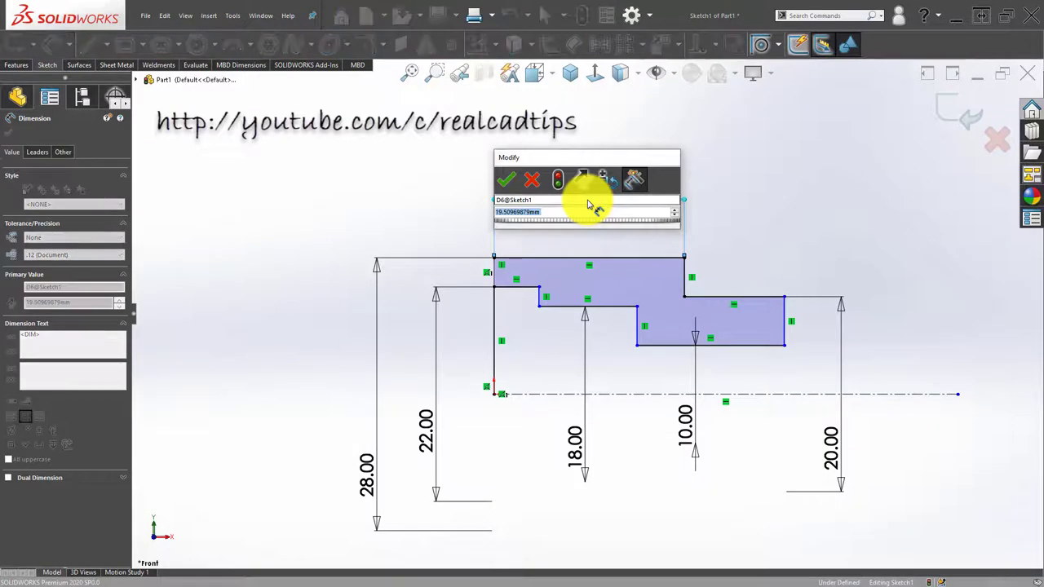
click(514, 182)
key(Escape)
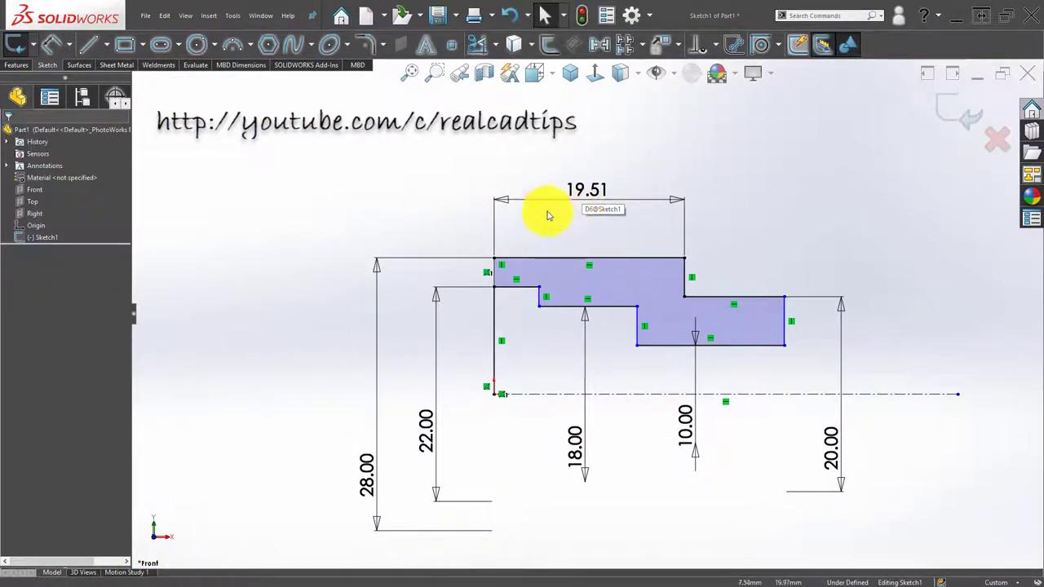
Add the 32.00 overall length dimension and delete the redundant 19.51 one
key(z)
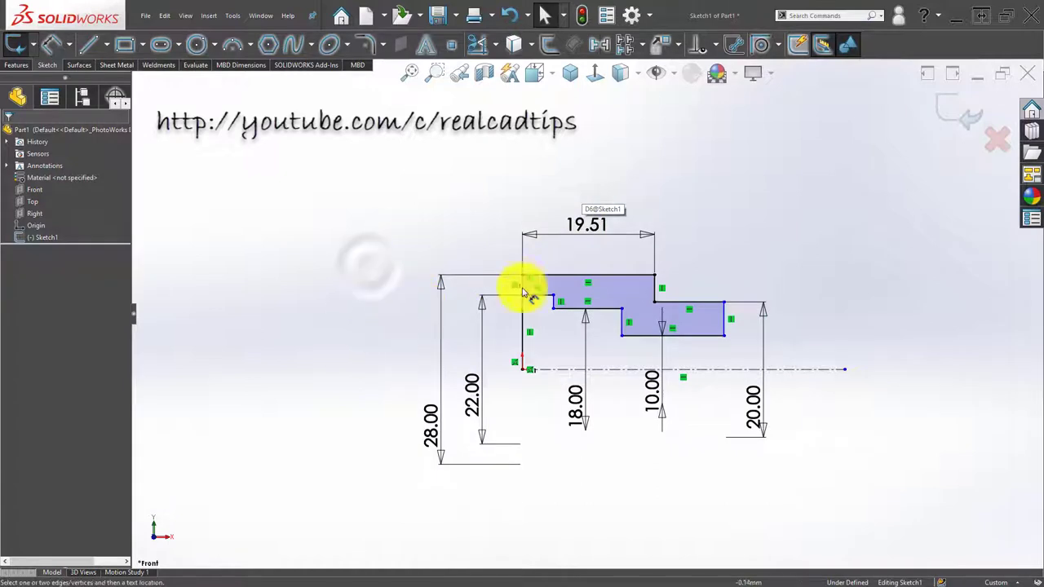
key(d)
click(523, 286)
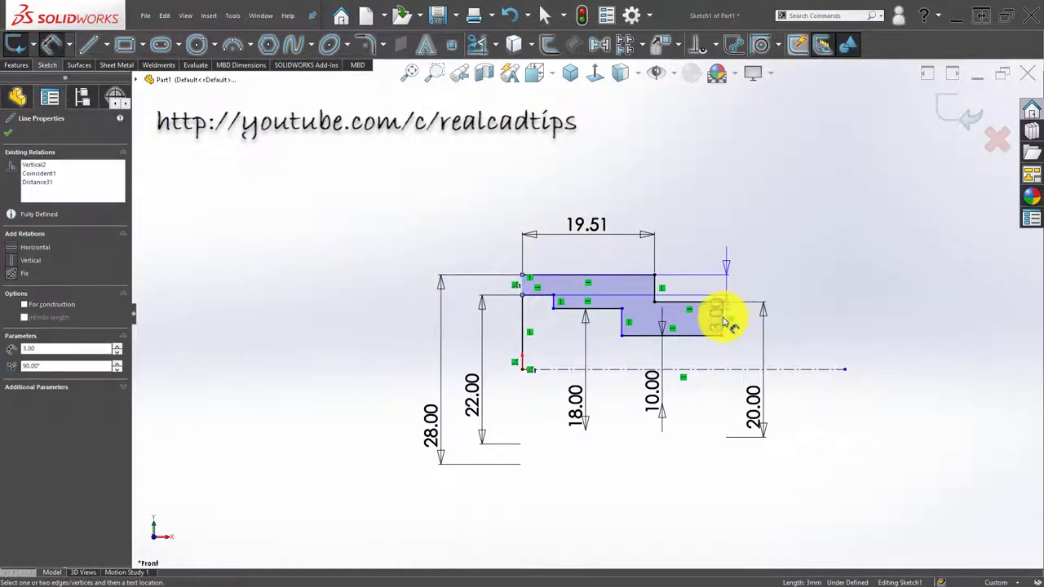
click(724, 323)
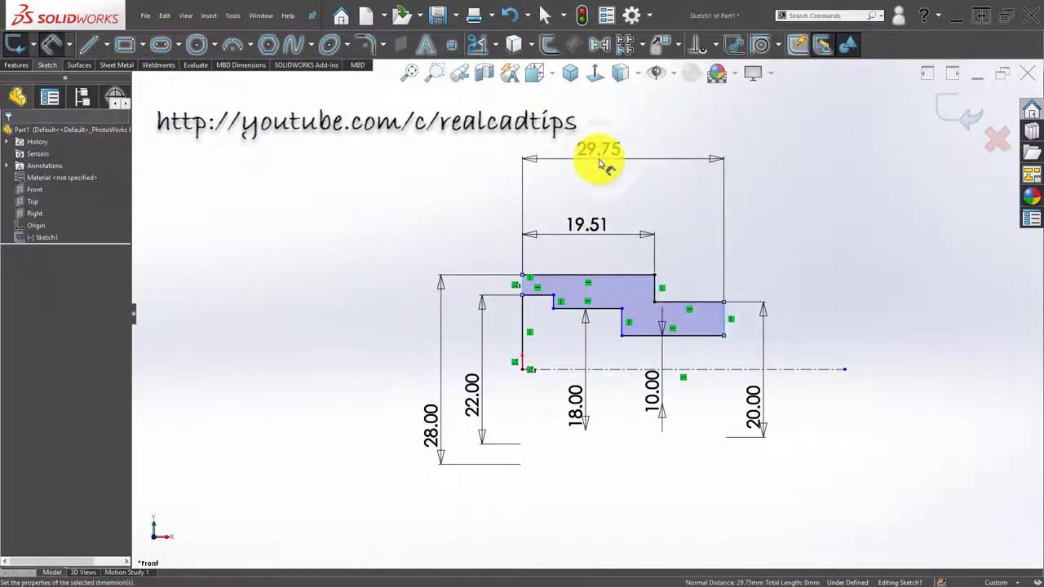
click(600, 164)
text(32)
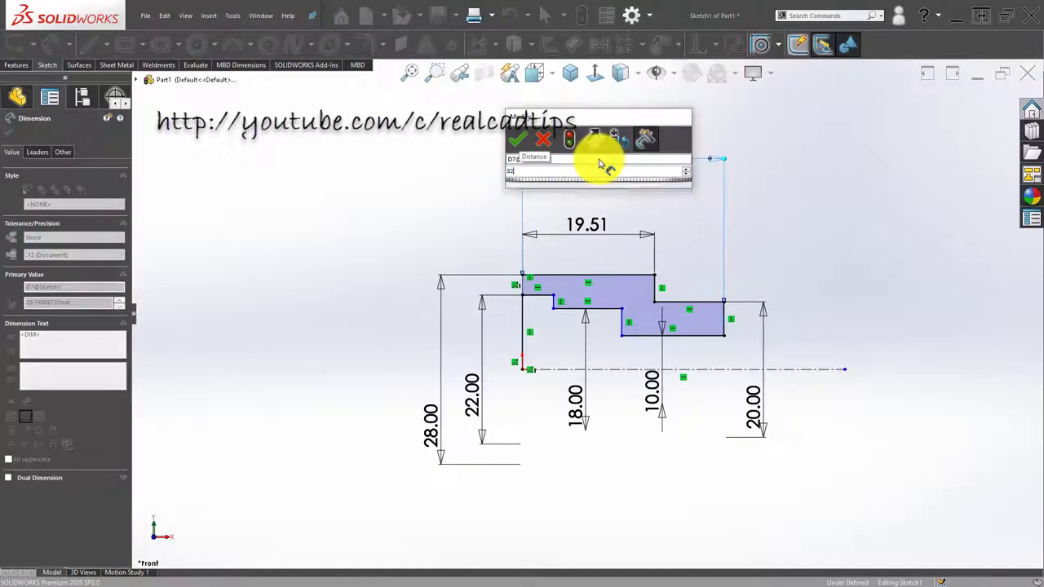
click(401, 226)
drag(611, 226, 610, 208)
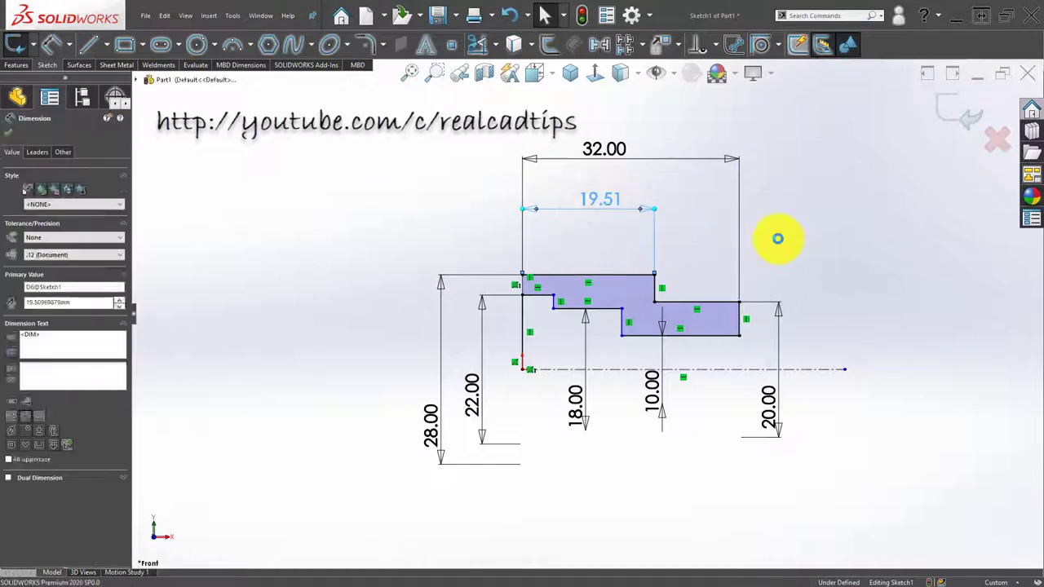
key(Delete)
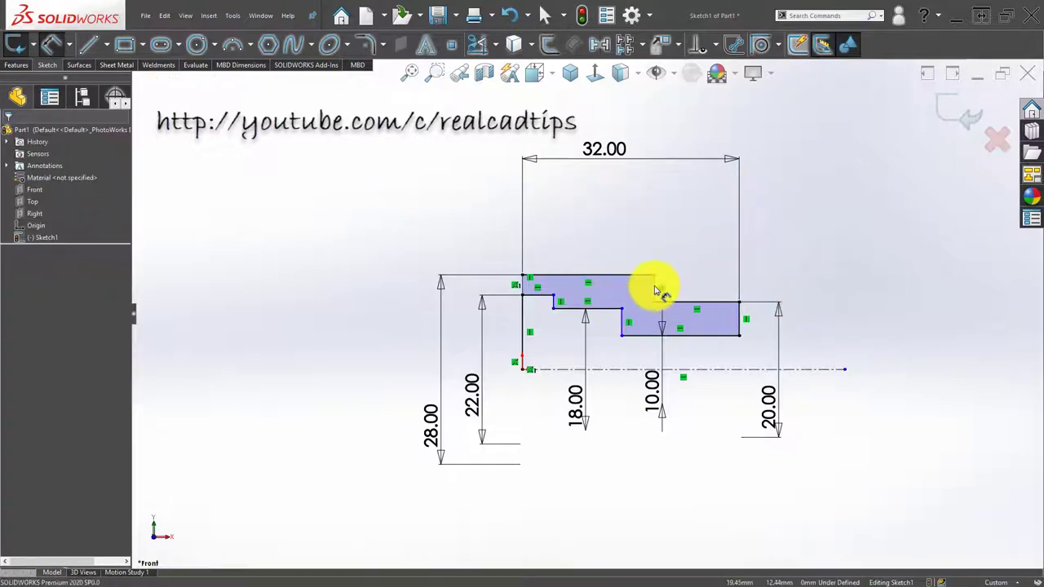
Dimension the right step width to 13.00
click(655, 290)
click(738, 302)
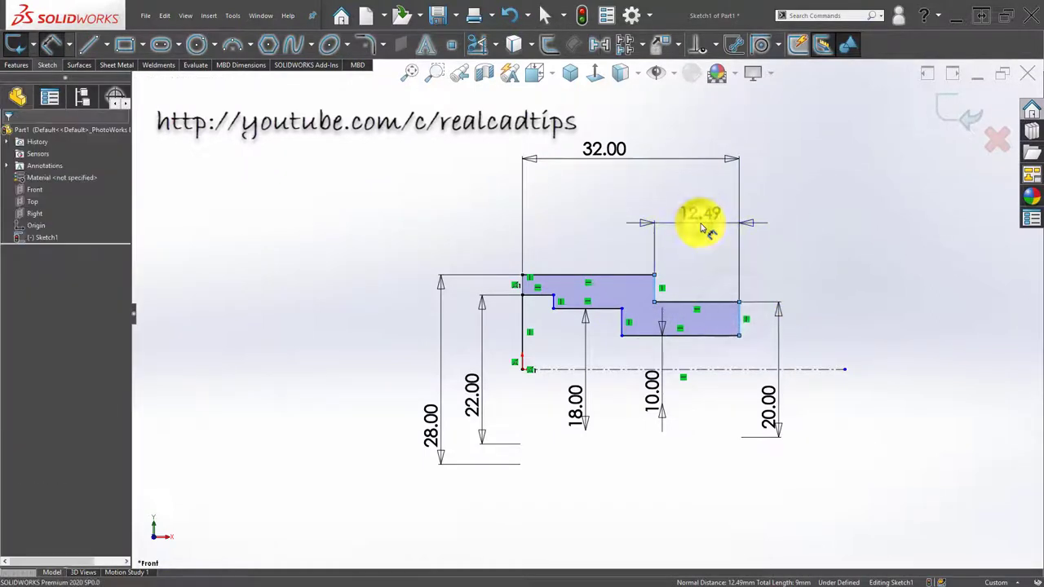
click(703, 229)
text(13)
key(Return)
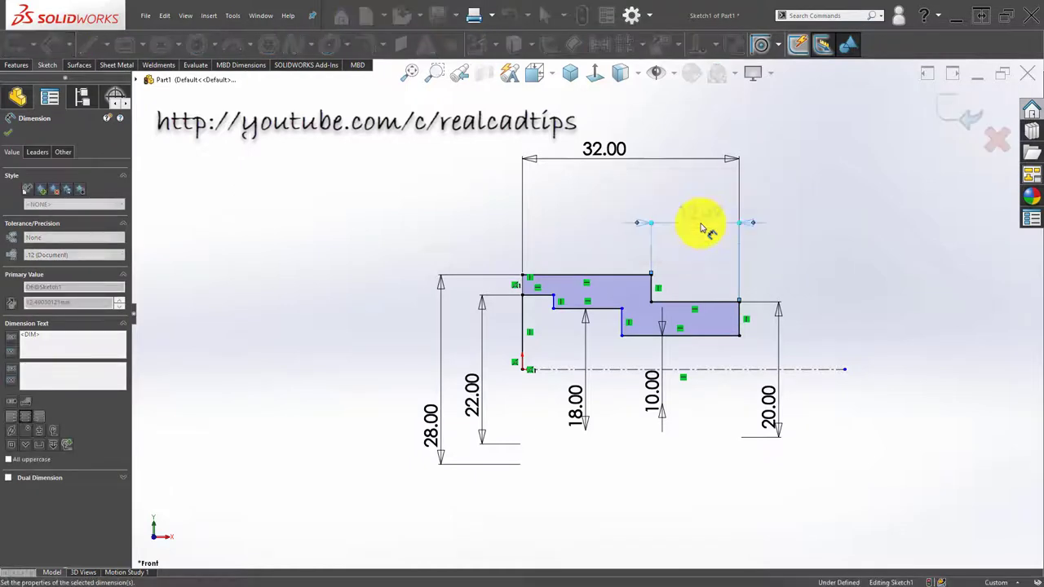
click(482, 226)
scroll(534, 268, up, 3)
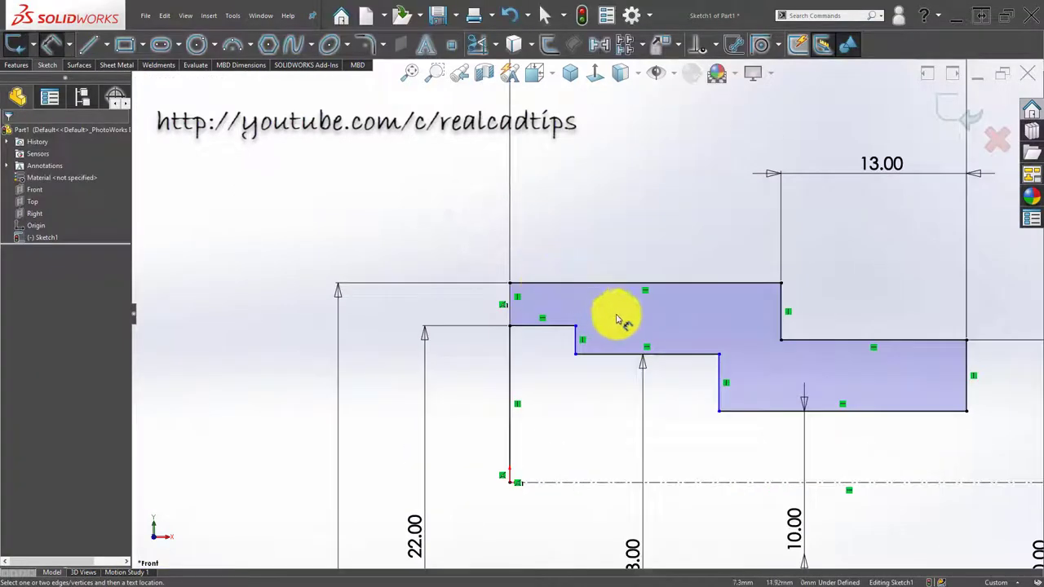
Dimension the neck width to 6.00 and the middle step width to 10.00
click(575, 341)
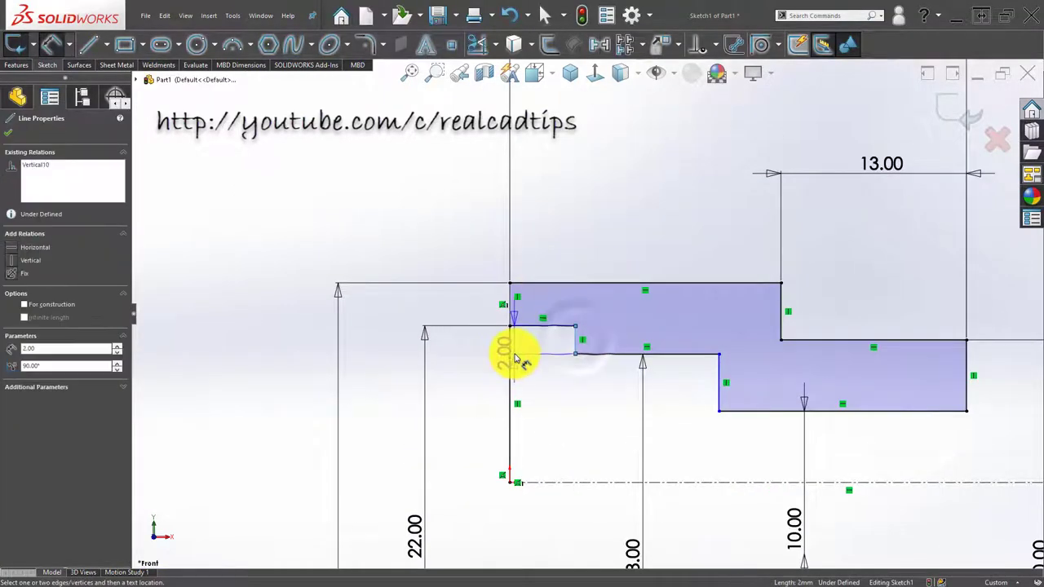
click(512, 359)
click(538, 232)
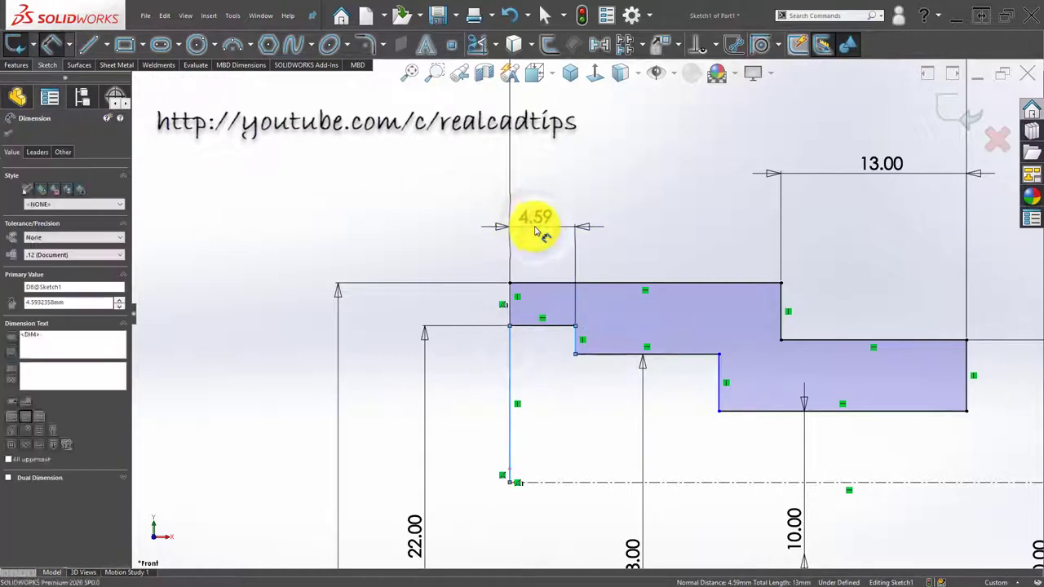
text(6)
key(Return)
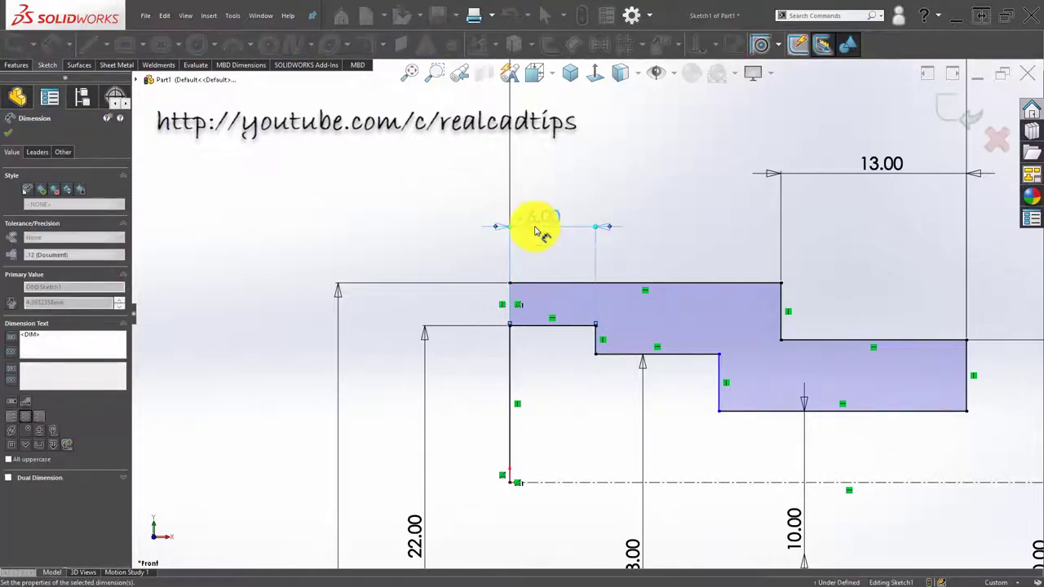
click(564, 368)
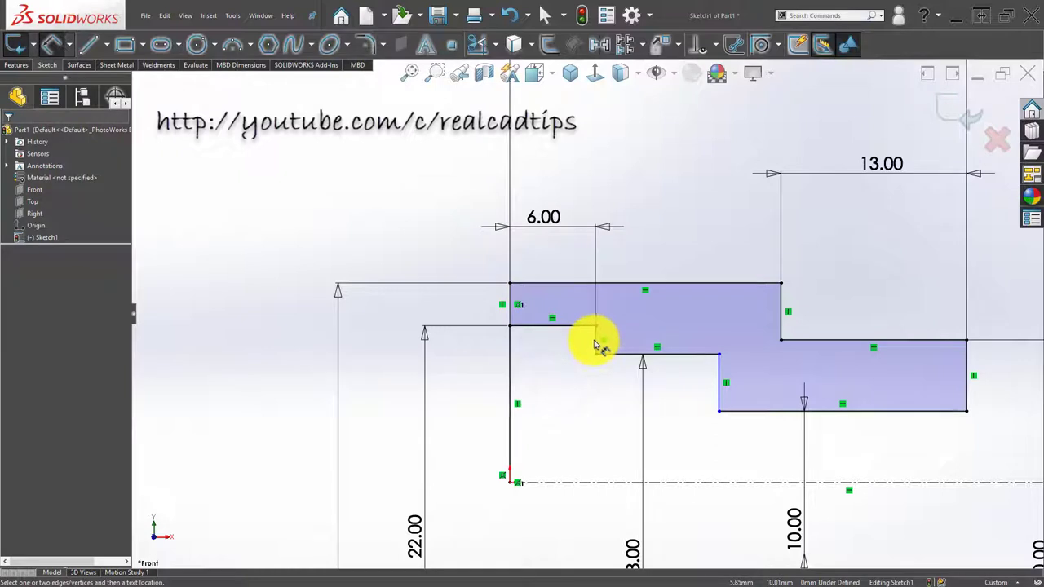
click(595, 344)
click(719, 375)
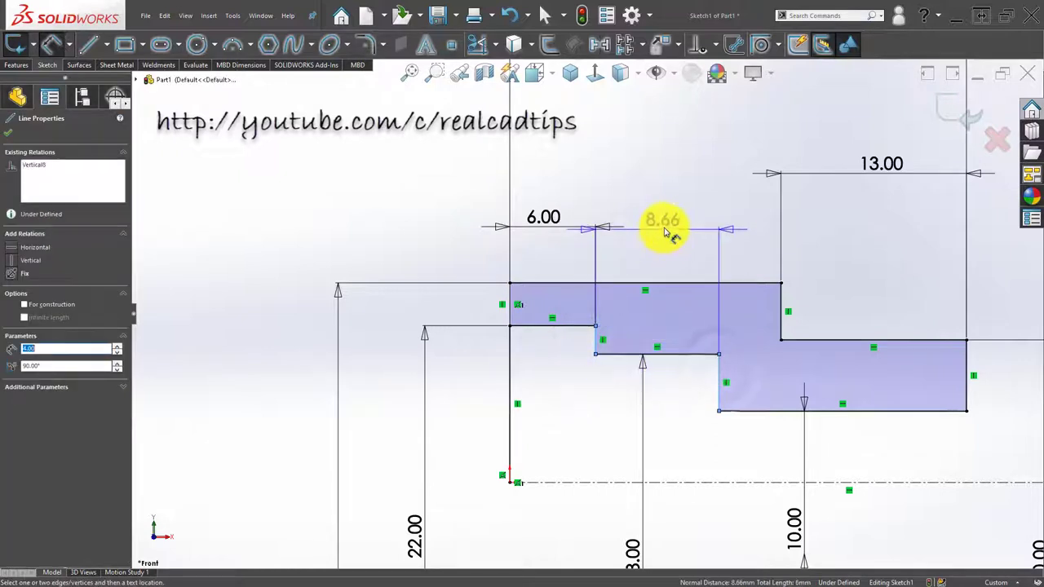
click(657, 231)
text(10)
key(Return)
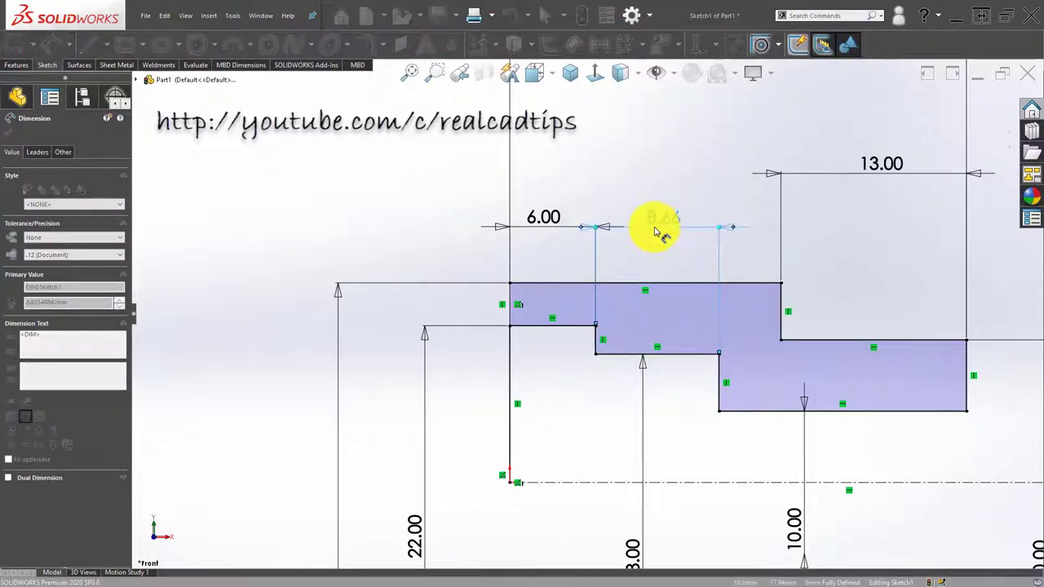
click(383, 207)
key(f)
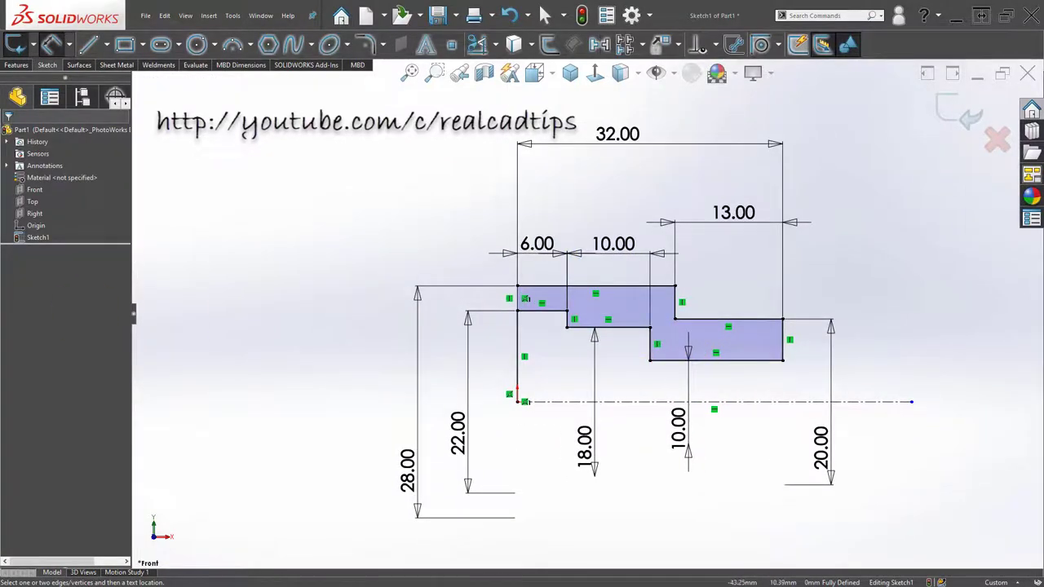
Start a Revolved Boss/Base about the centerline and inspect the 360° preview
key(f)
click(29, 50)
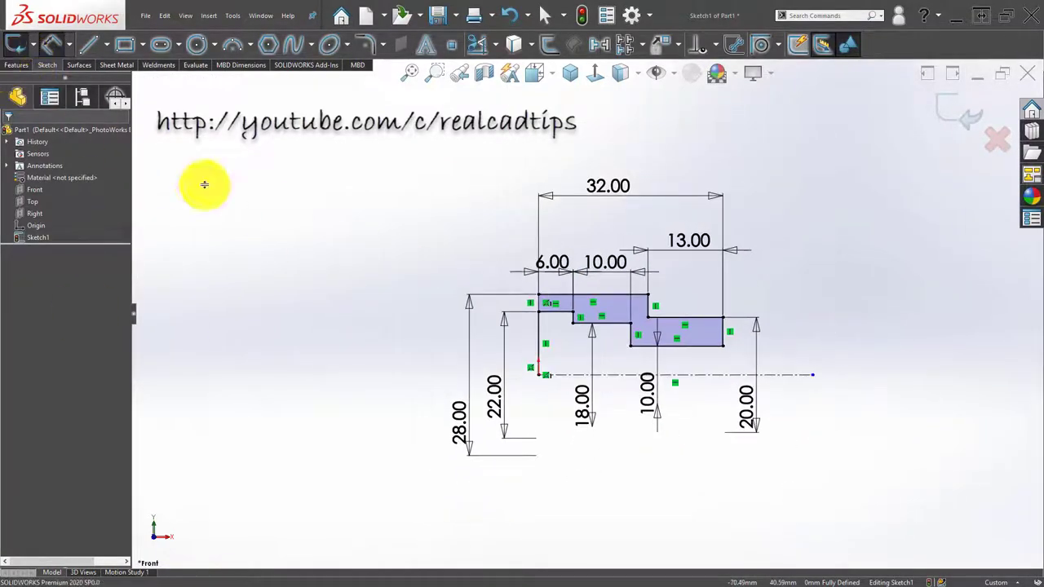
click(539, 332)
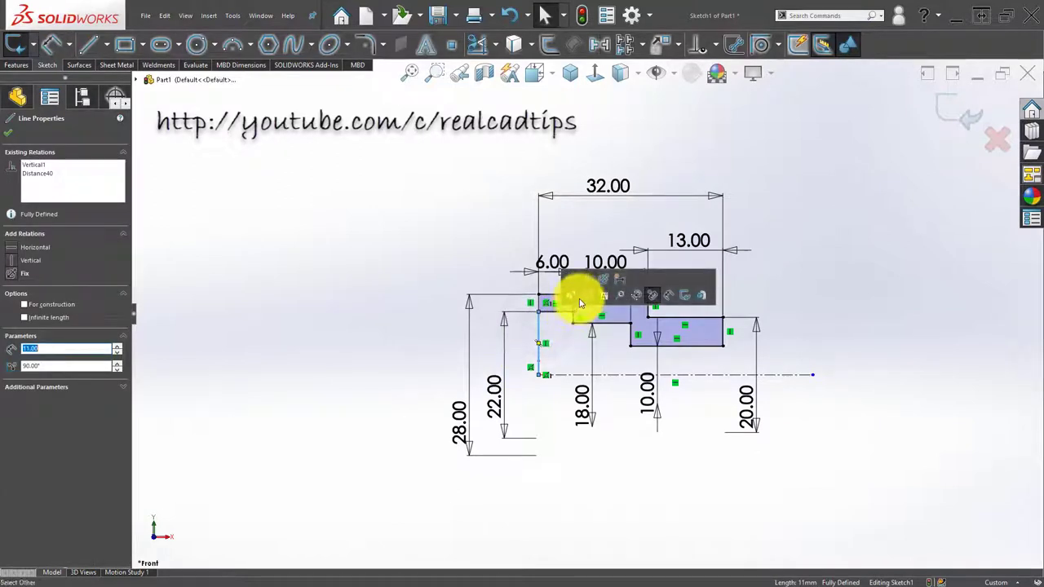
click(393, 283)
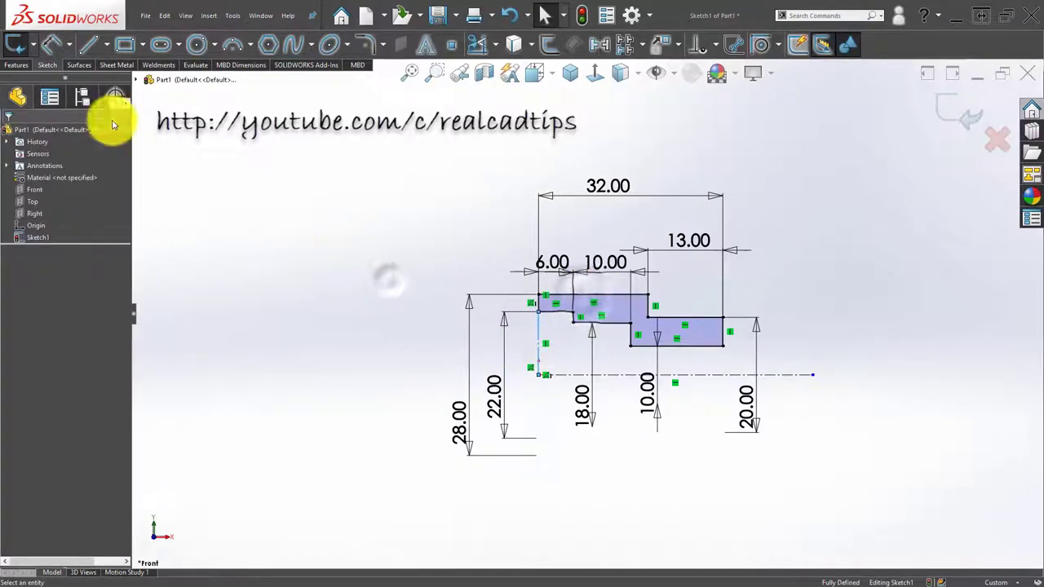
click(22, 65)
click(614, 376)
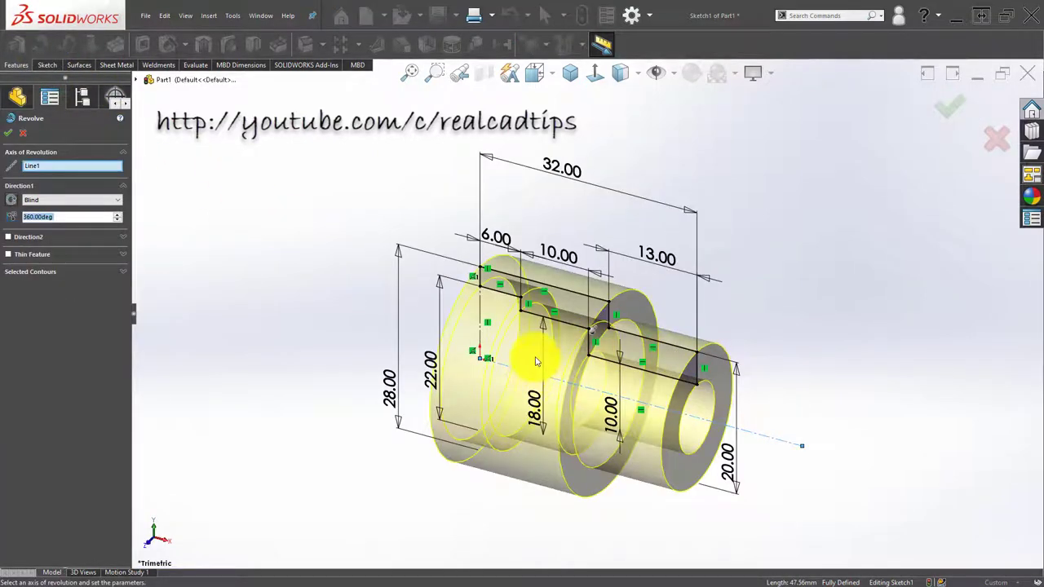
mouse_move(536, 361)
middle_down()
mouse_move(583, 296)
mouse_move(662, 302)
mouse_move(566, 329)
mouse_move(577, 292)
middle_up()
Accept the revolve and assign Plain Carbon Steel as the part material
click(950, 106)
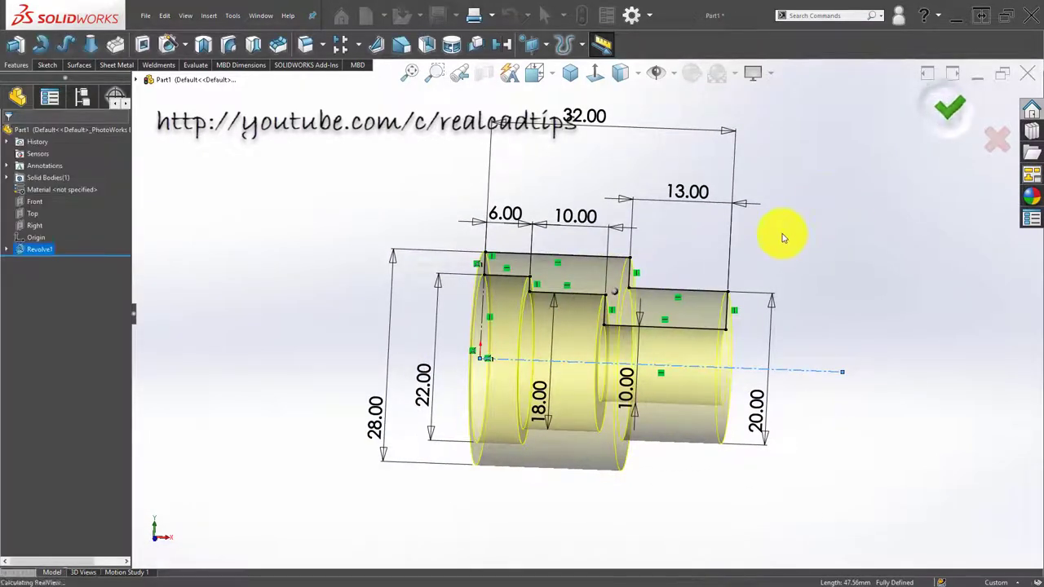
middle_drag(661, 307, 681, 318)
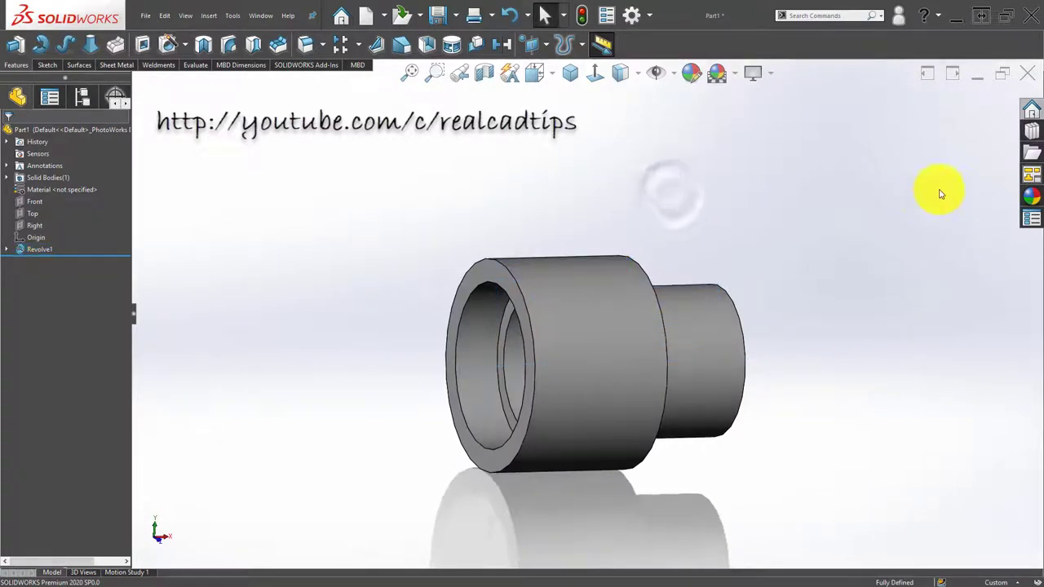
right_click(58, 194)
click(126, 251)
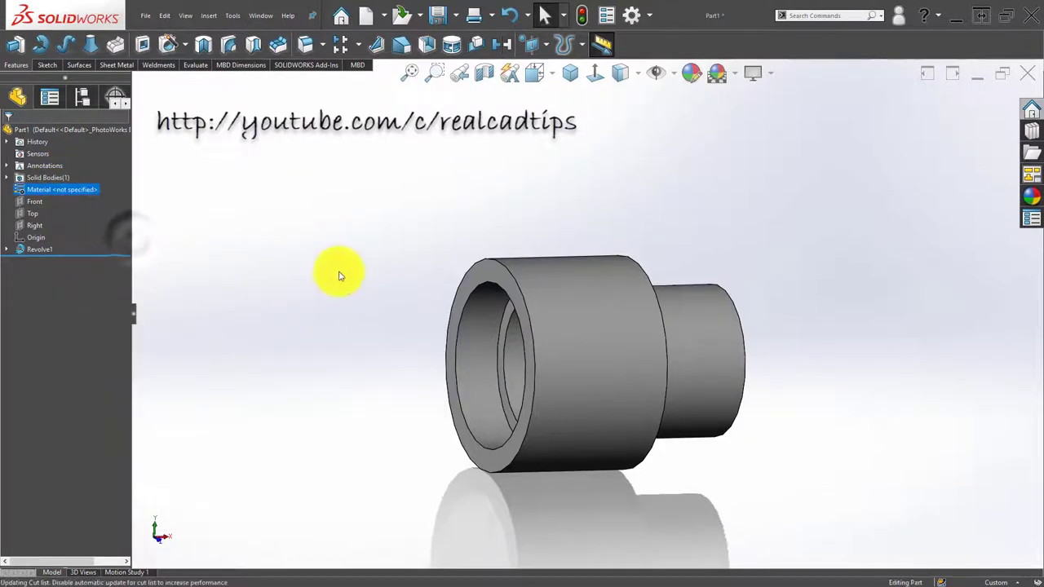
middle_drag(549, 319, 583, 342)
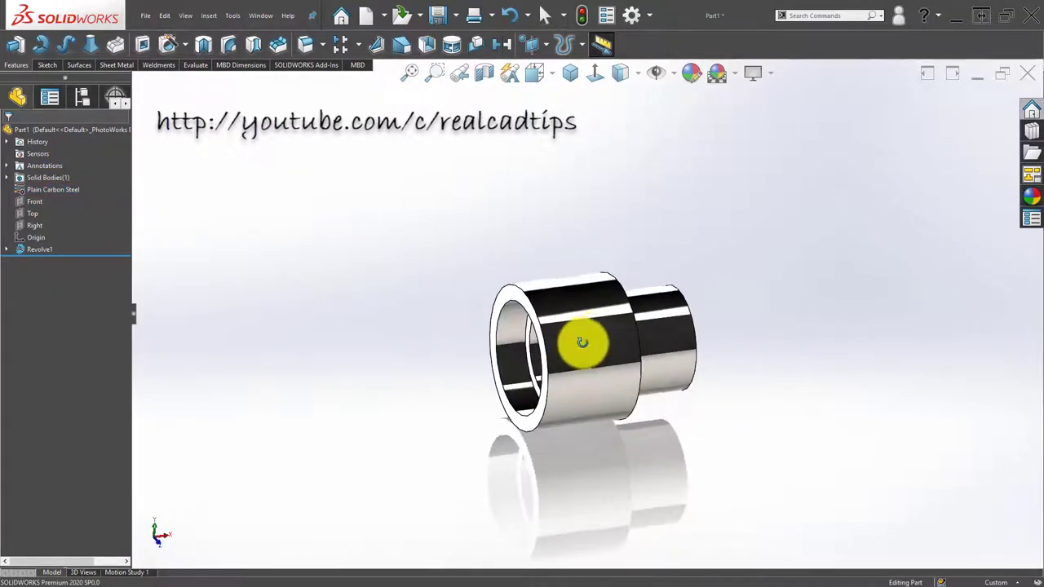
Apply the Plain White scene and show the part in Isometric view
click(735, 77)
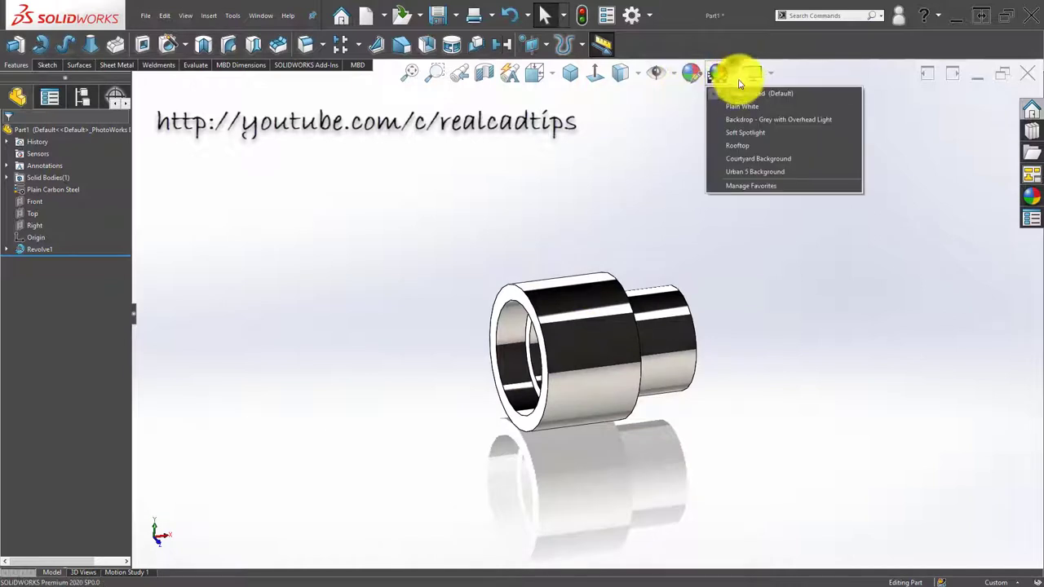
click(742, 106)
mouse_move(605, 338)
middle_down()
mouse_move(608, 352)
mouse_move(634, 343)
middle_up()
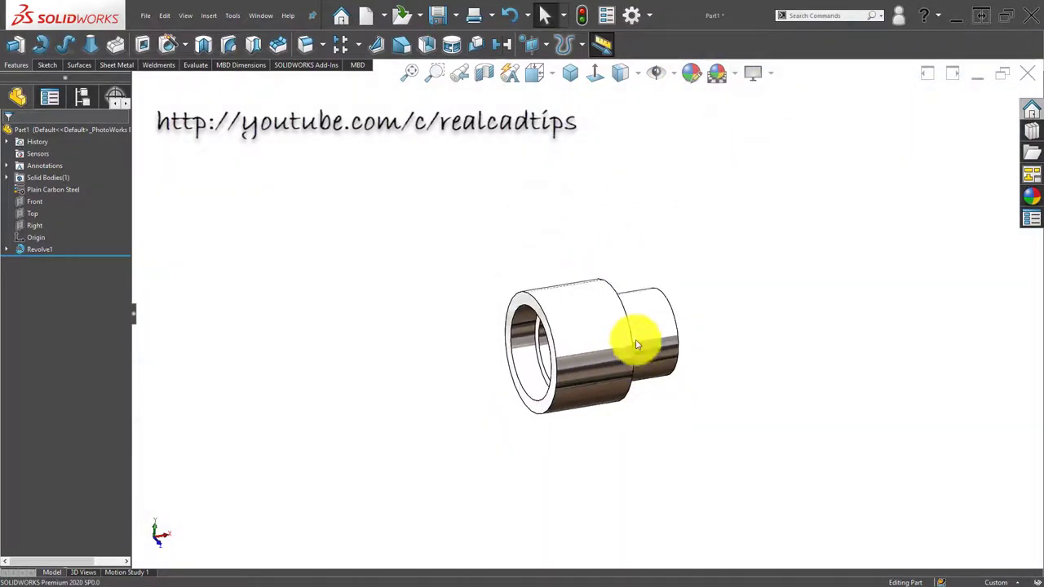
click(575, 75)
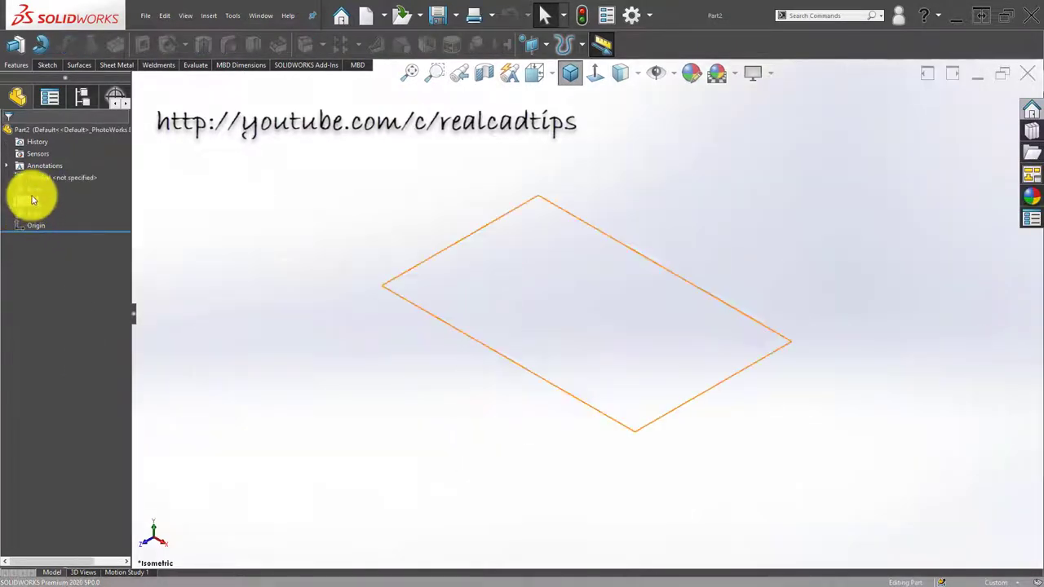
Start a sketch on the Front plane and draw a horizontal centerline from the origin
click(34, 191)
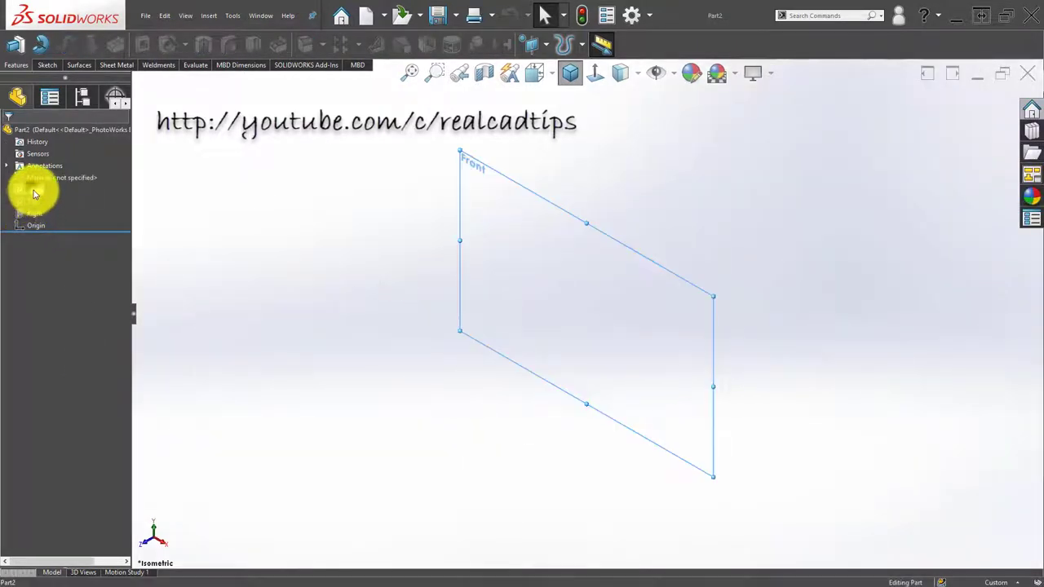
click(40, 175)
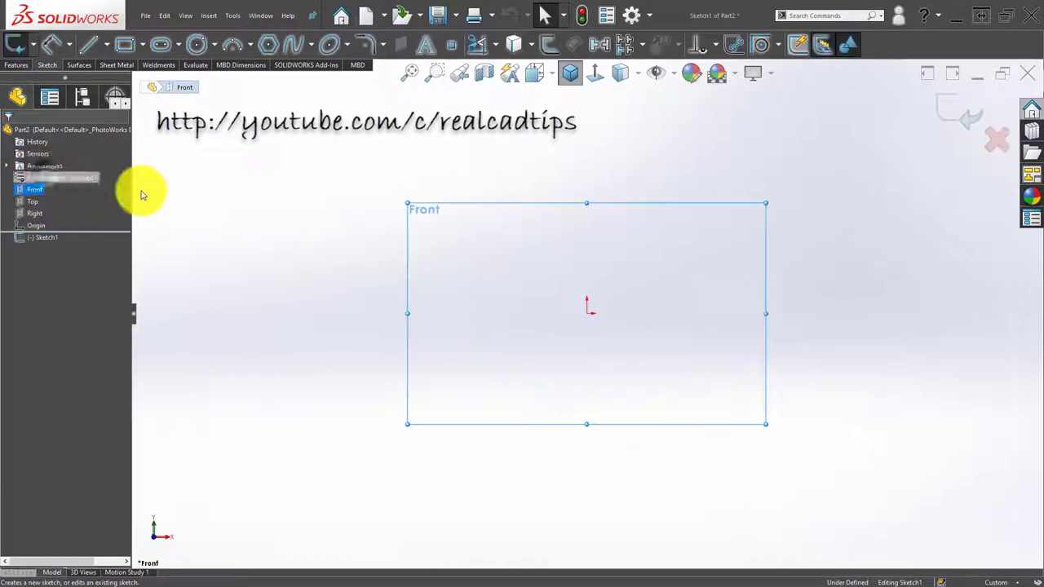
click(102, 48)
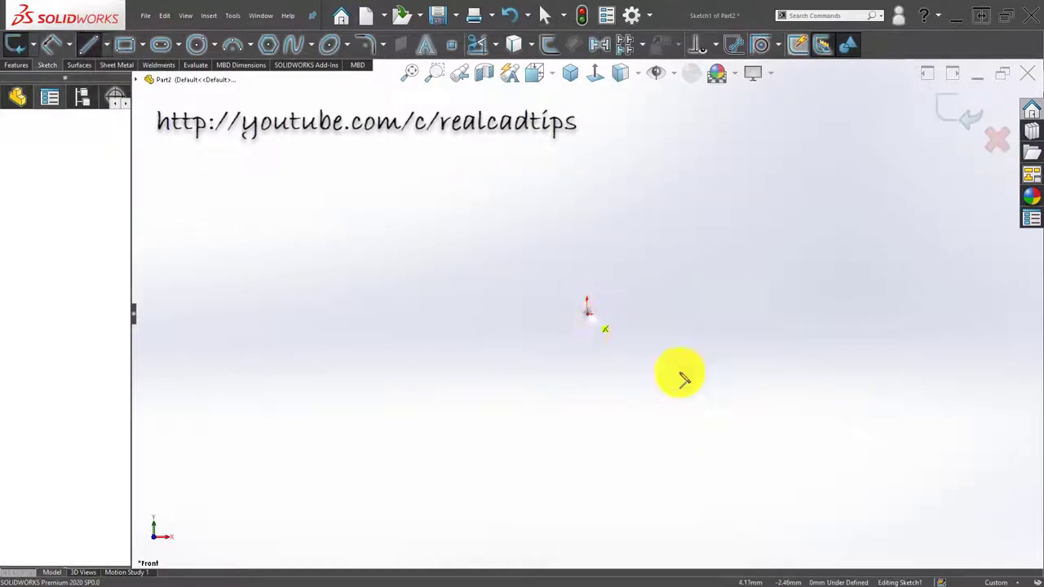
click(587, 312)
click(864, 313)
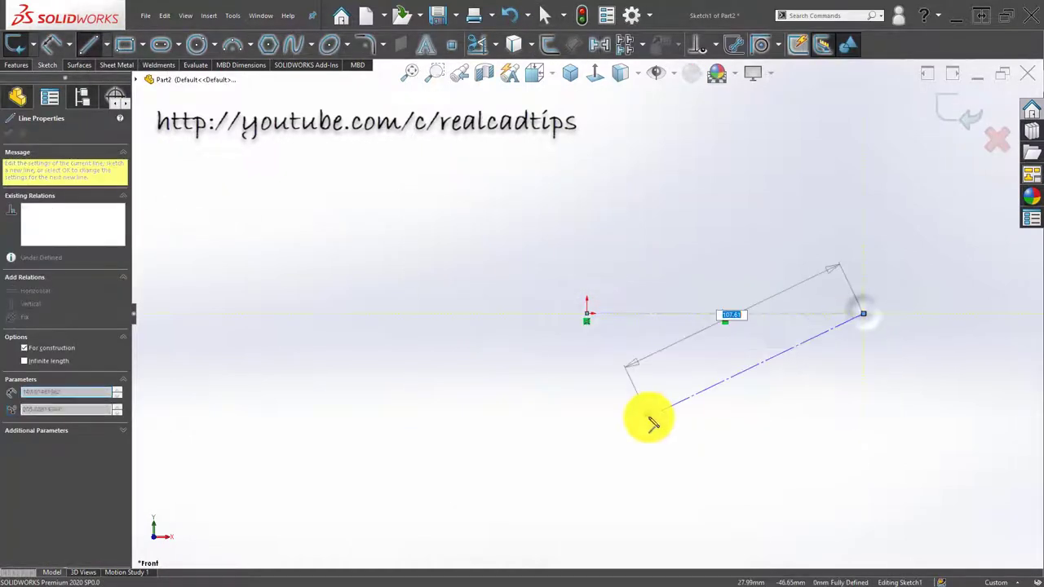
double_click(644, 414)
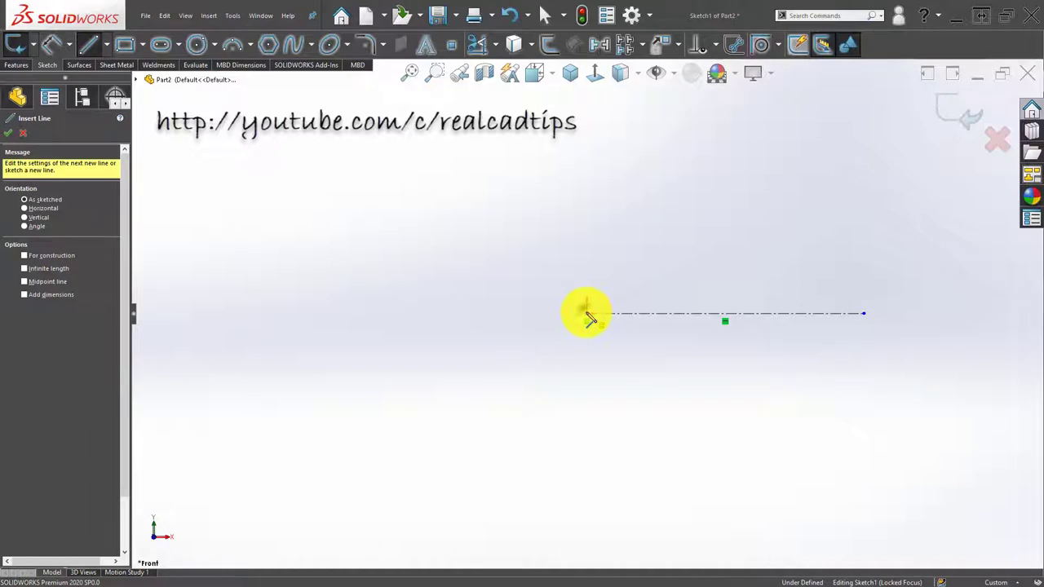
Draw the stepped profile from the origin with a tangent-arc rounded inner corner
click(587, 314)
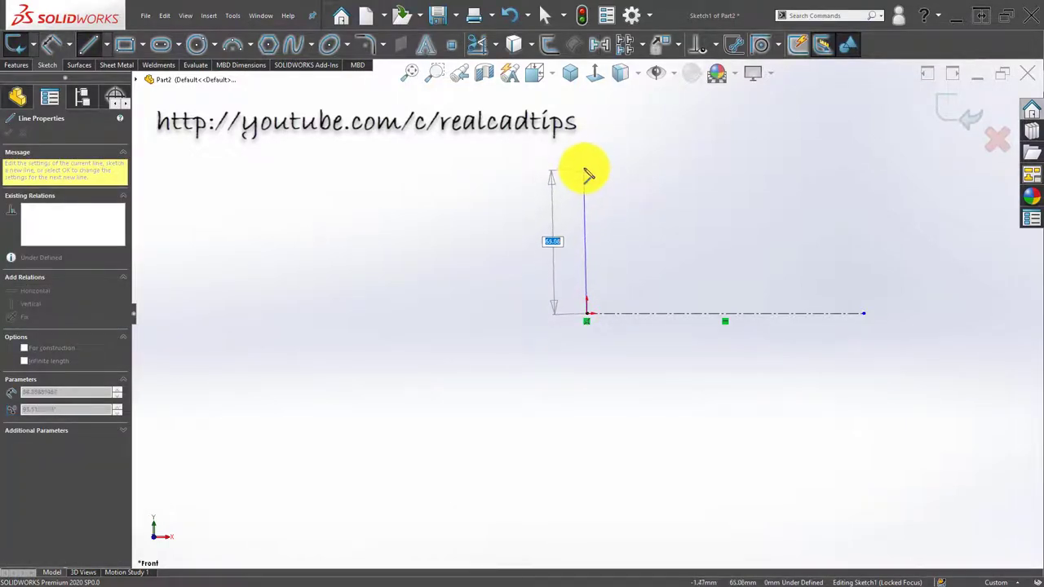
click(589, 168)
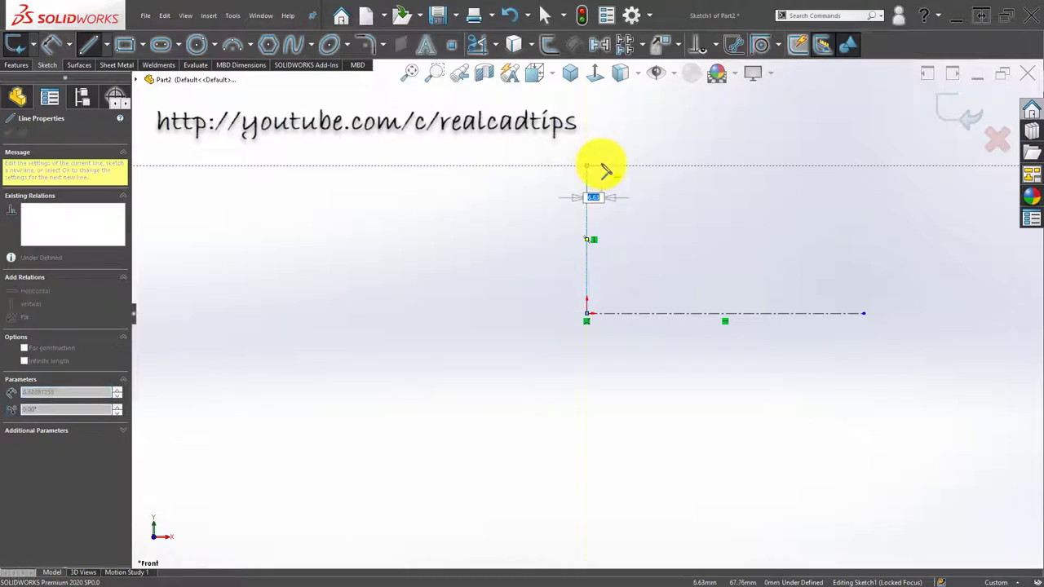
click(601, 166)
click(601, 134)
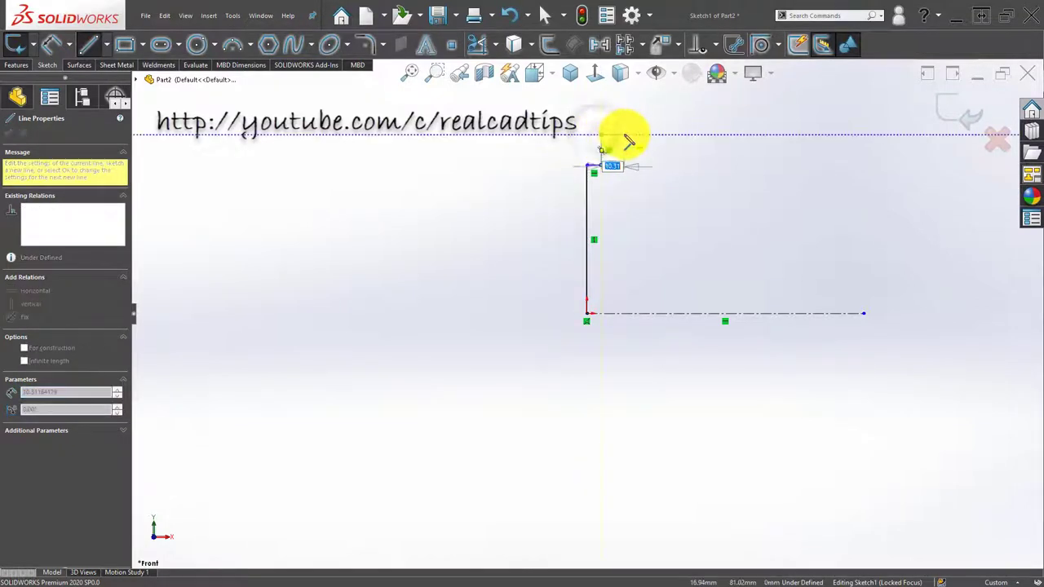
click(624, 135)
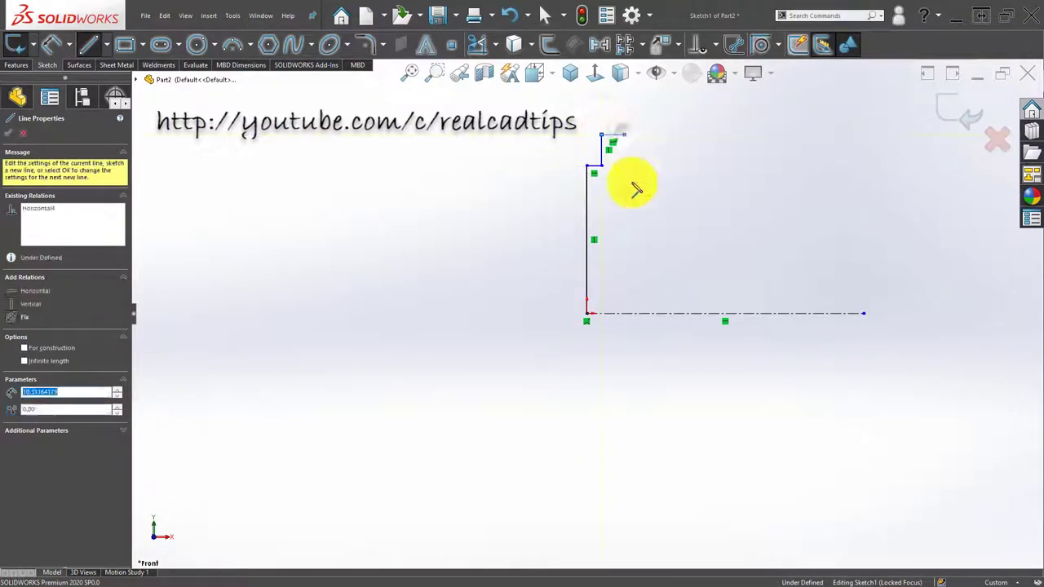
click(625, 228)
key(a)
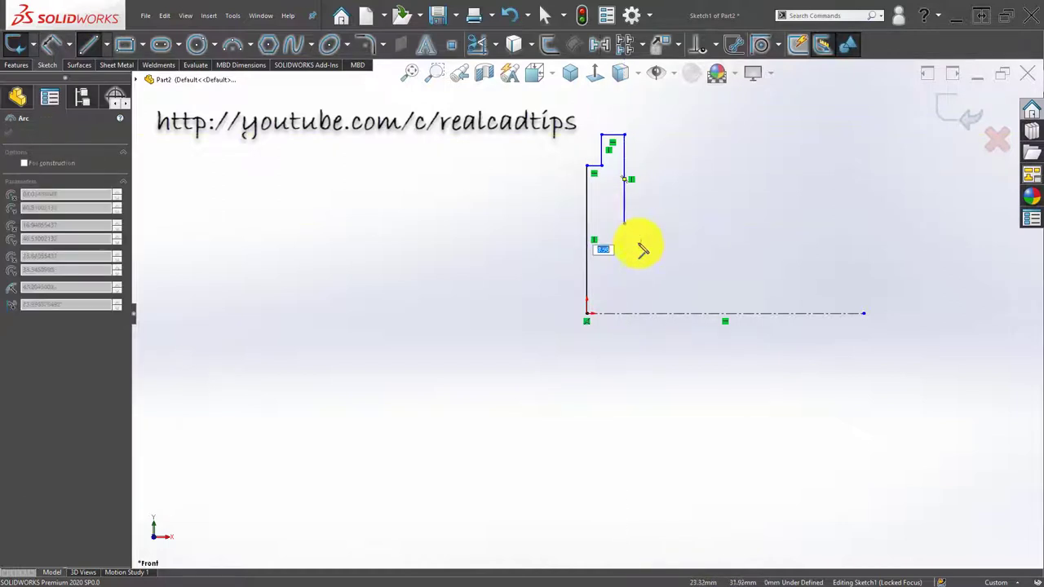
key(a)
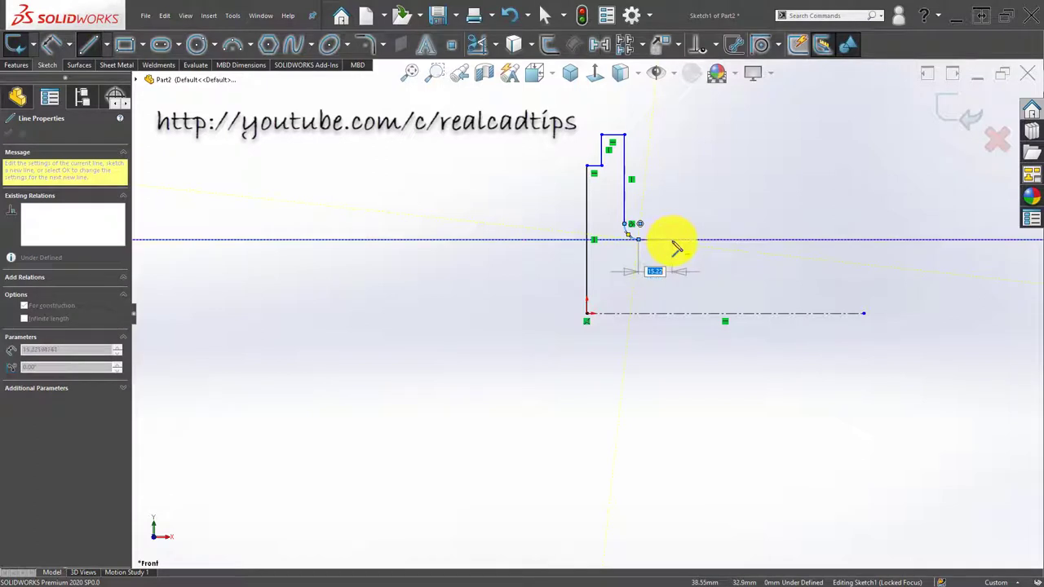
click(672, 239)
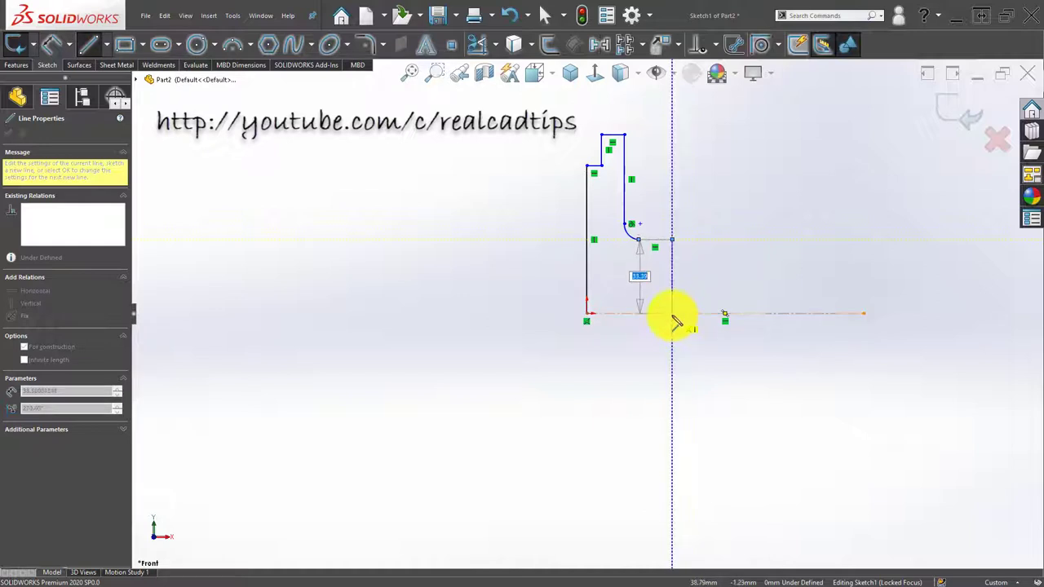
double_click(672, 313)
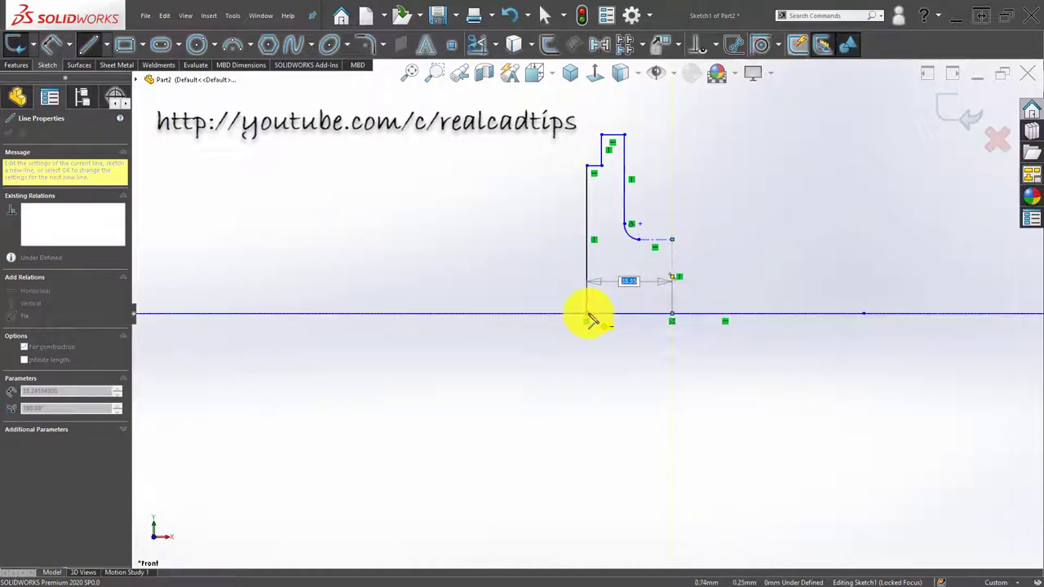
click(588, 315)
scroll(704, 234, down, 2)
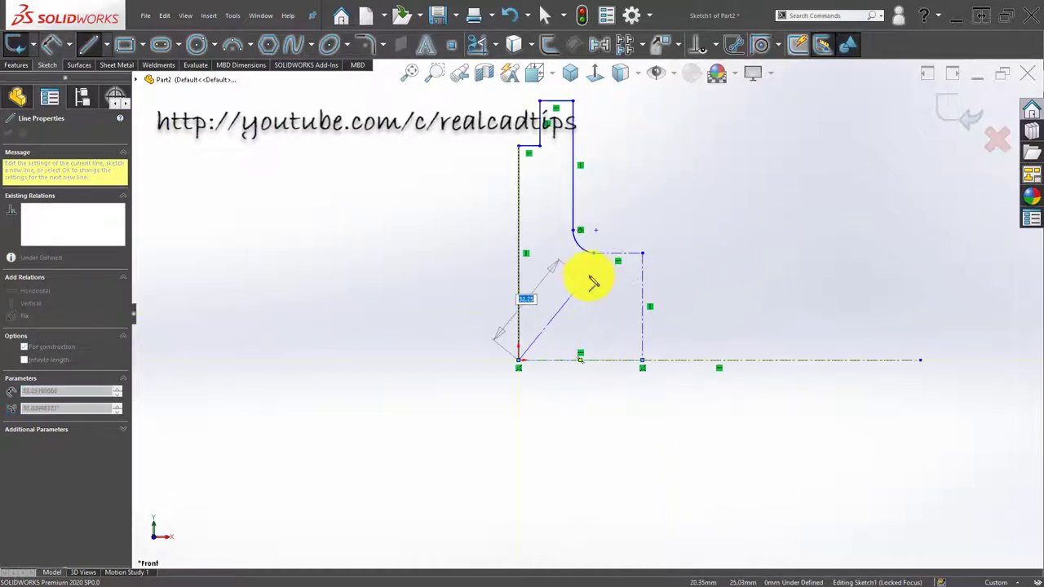
key(Escape)
Clear For construction on the dashed edges so the profile is closed solid geometry
click(618, 253)
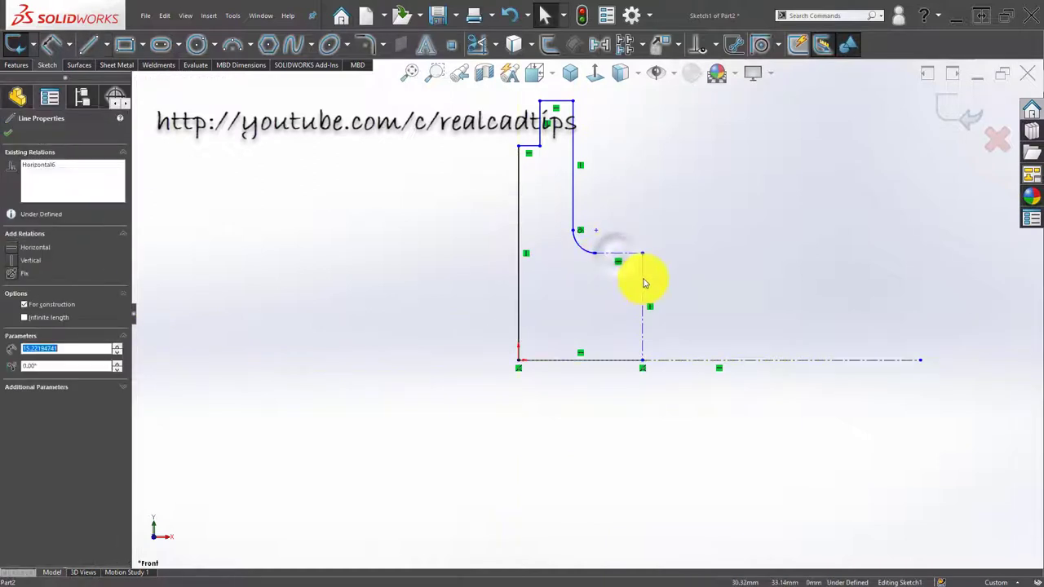
ctrl+click(643, 347)
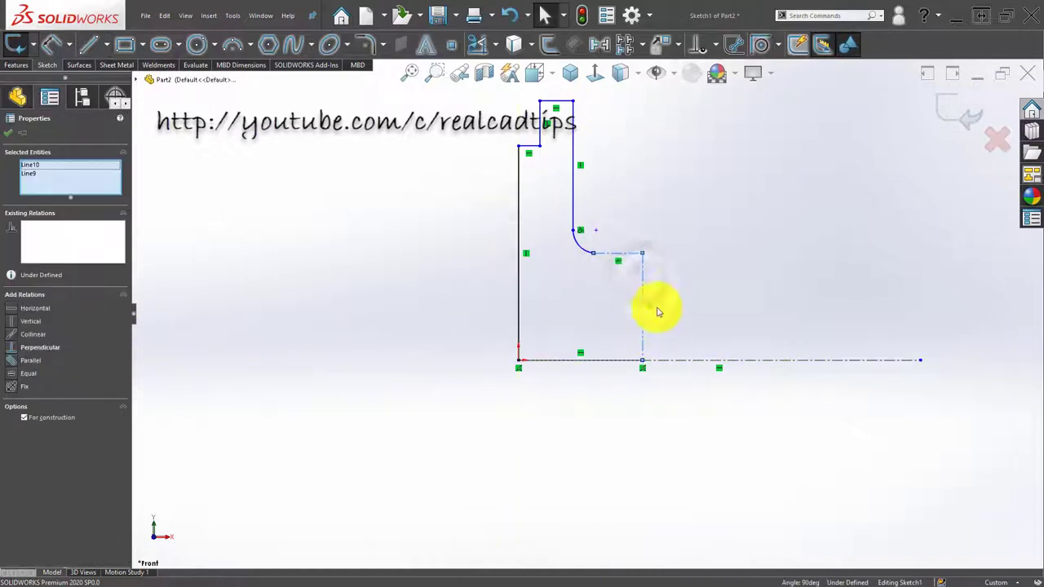
click(36, 419)
click(412, 424)
mouse_move(412, 322)
mouse_down()
mouse_move(720, 411)
mouse_move(677, 397)
mouse_up()
click(25, 320)
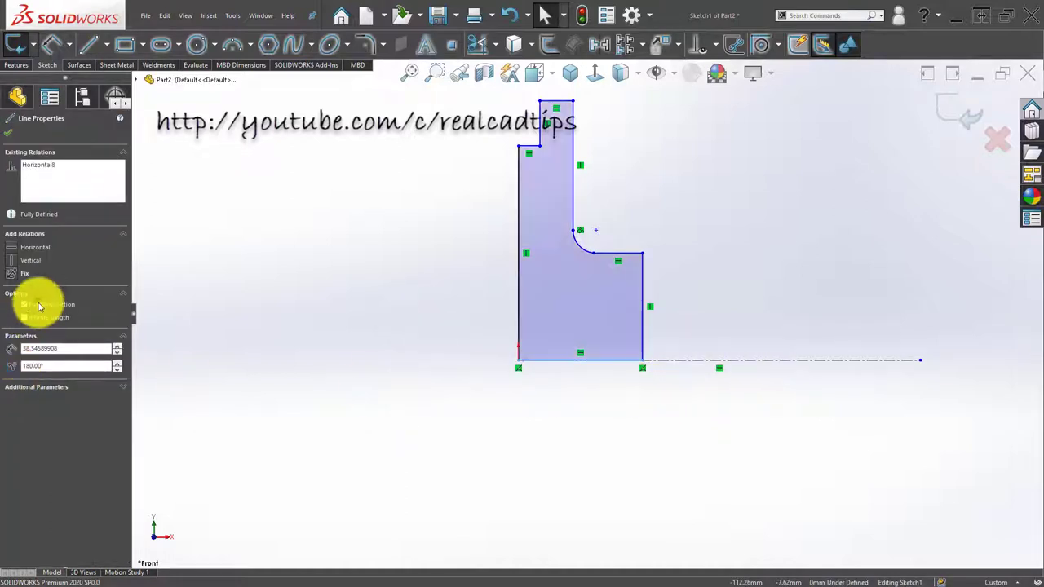
click(457, 403)
key(z)
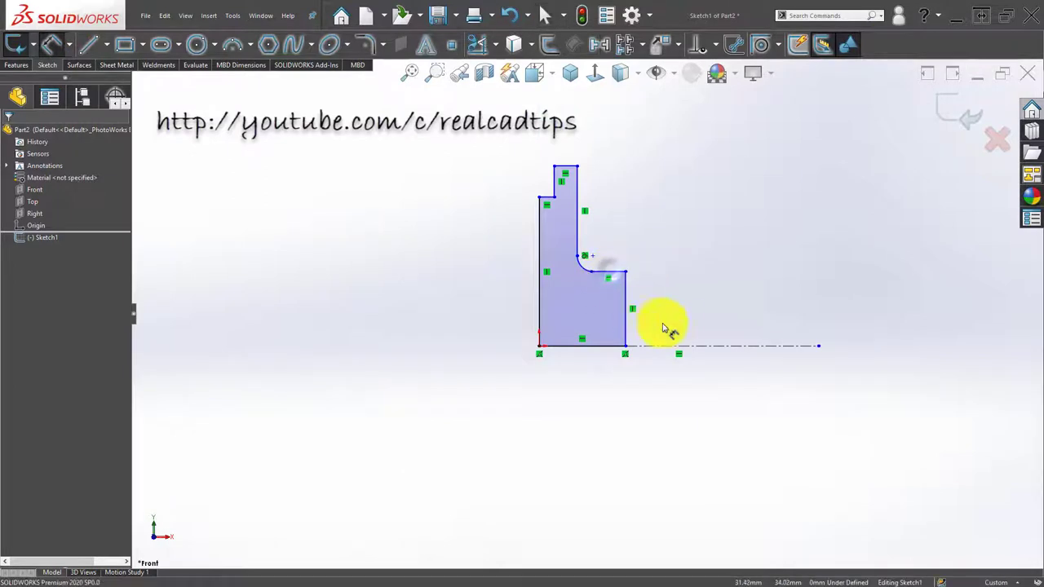
Dimension the shoulder from the centreline as 28.00
click(693, 346)
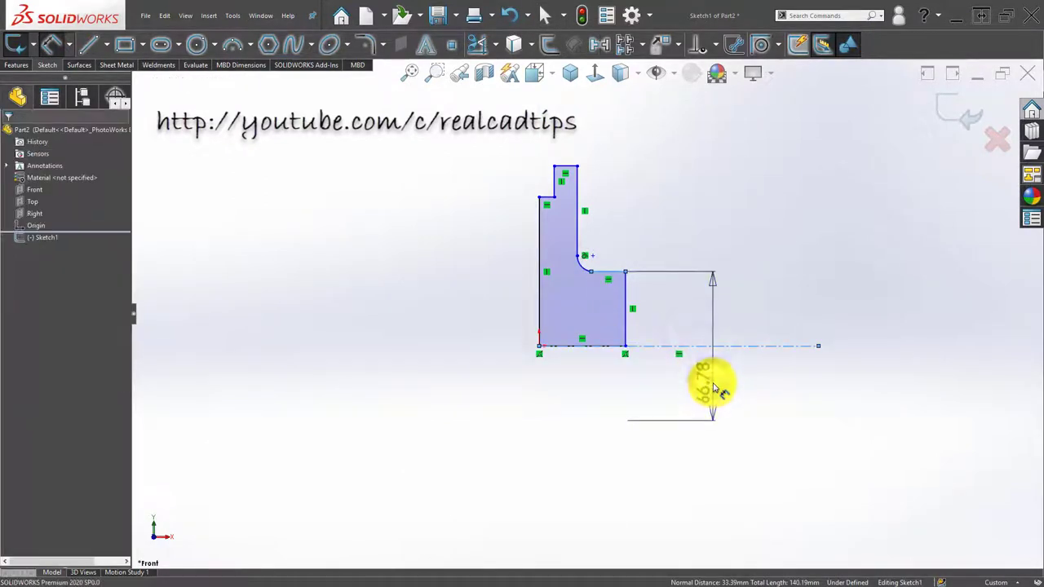
click(712, 387)
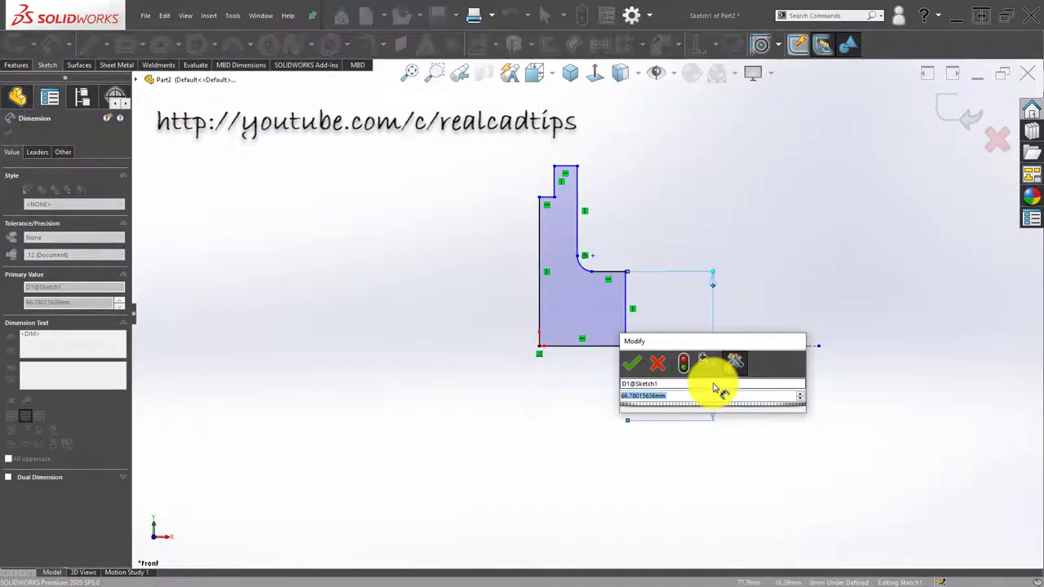
text(28)
key(Return)
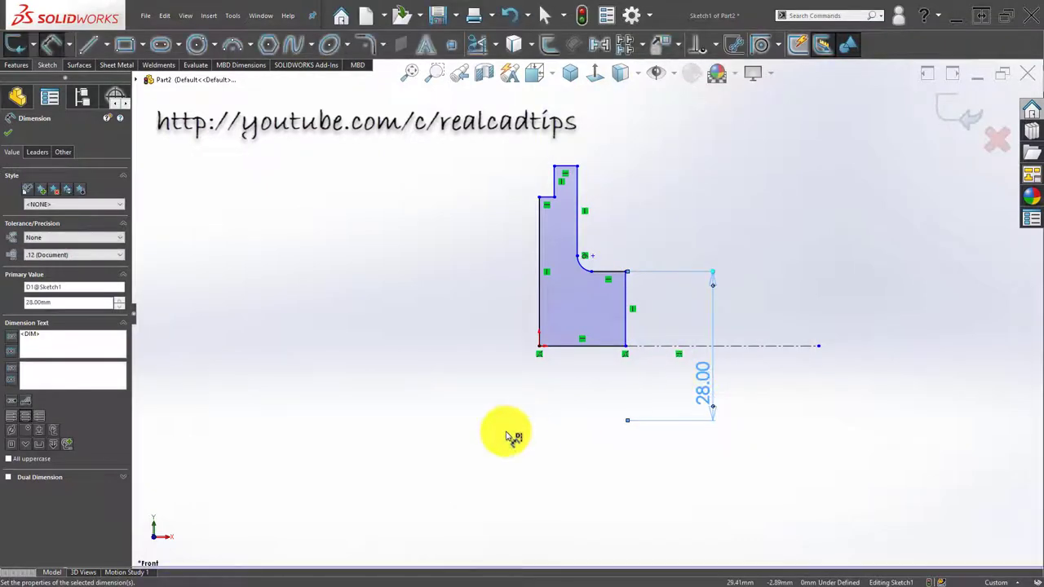
click(412, 428)
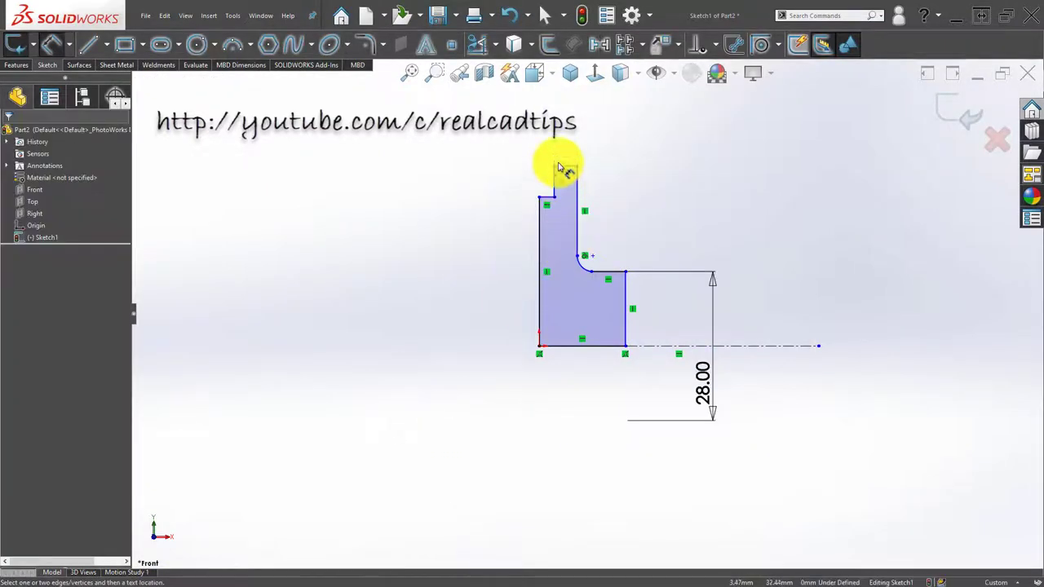
Dimension the top edge as a diameter across the centreline, entering 70
click(674, 347)
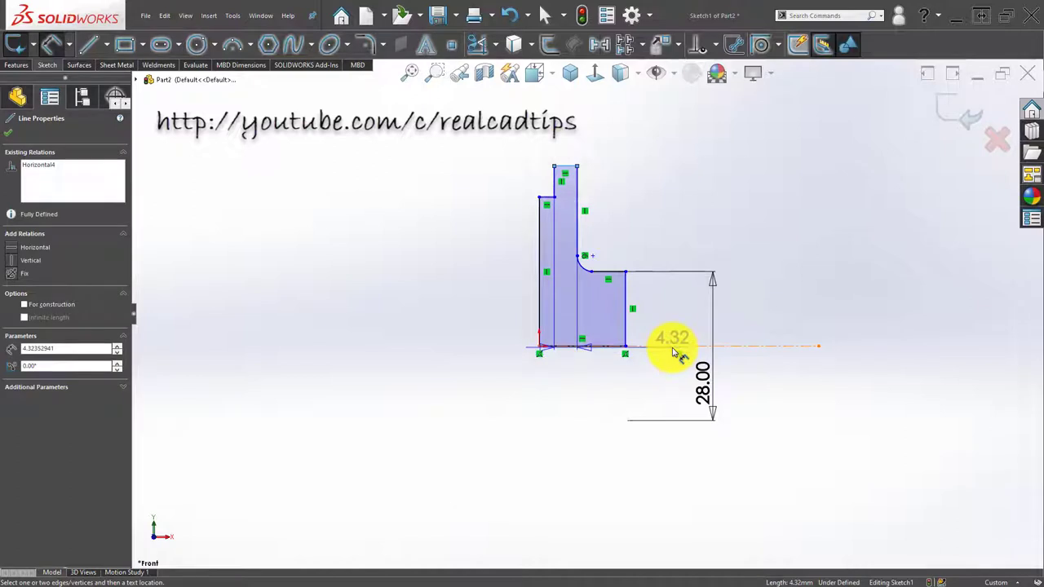
click(675, 348)
click(771, 387)
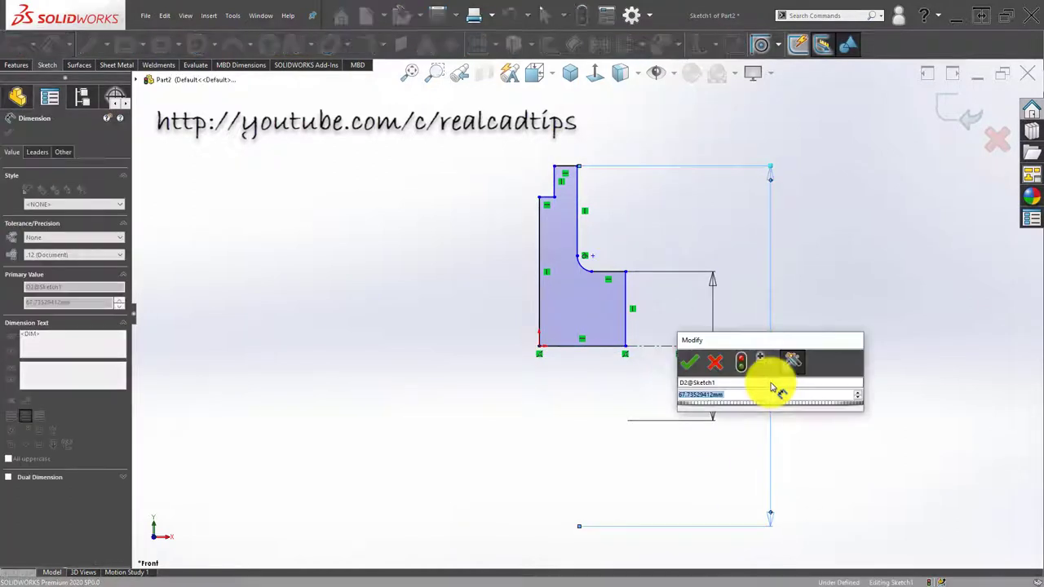
text(70)
key(Return)
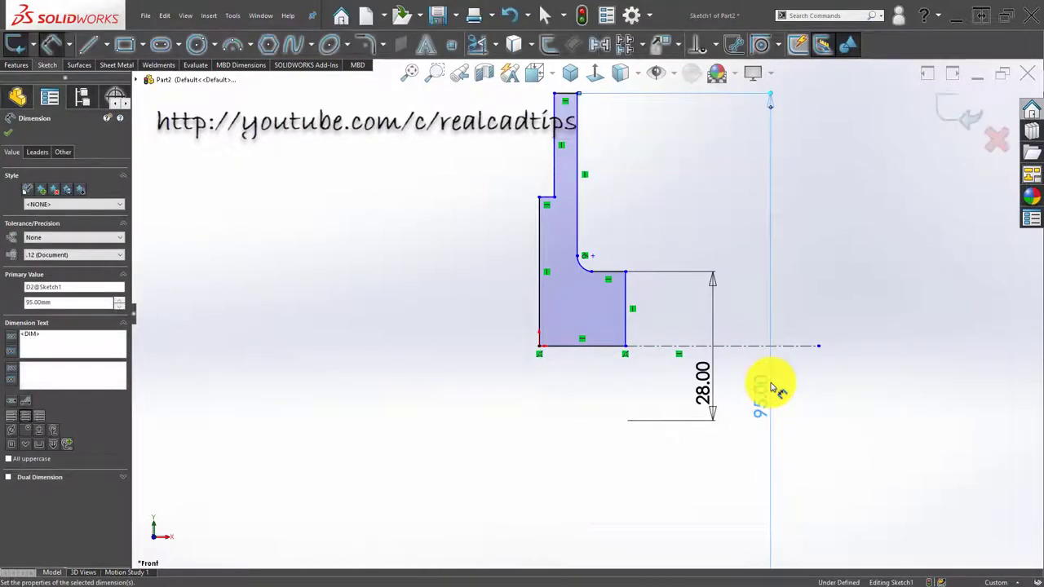
click(575, 398)
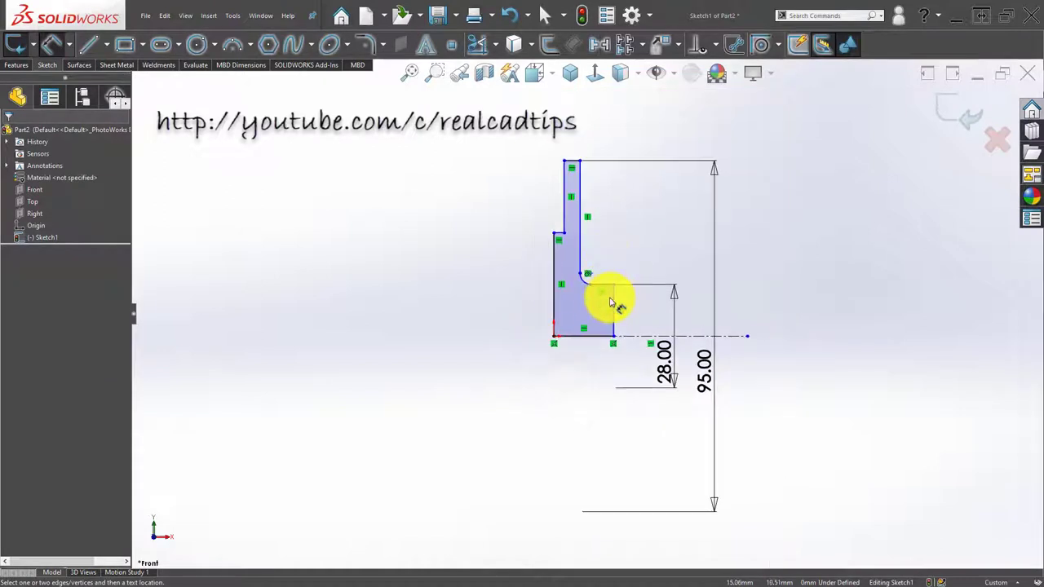
Add width dimensions above the sketch, accepting 9.06 and setting the top neck to 5.00
click(614, 302)
click(580, 200)
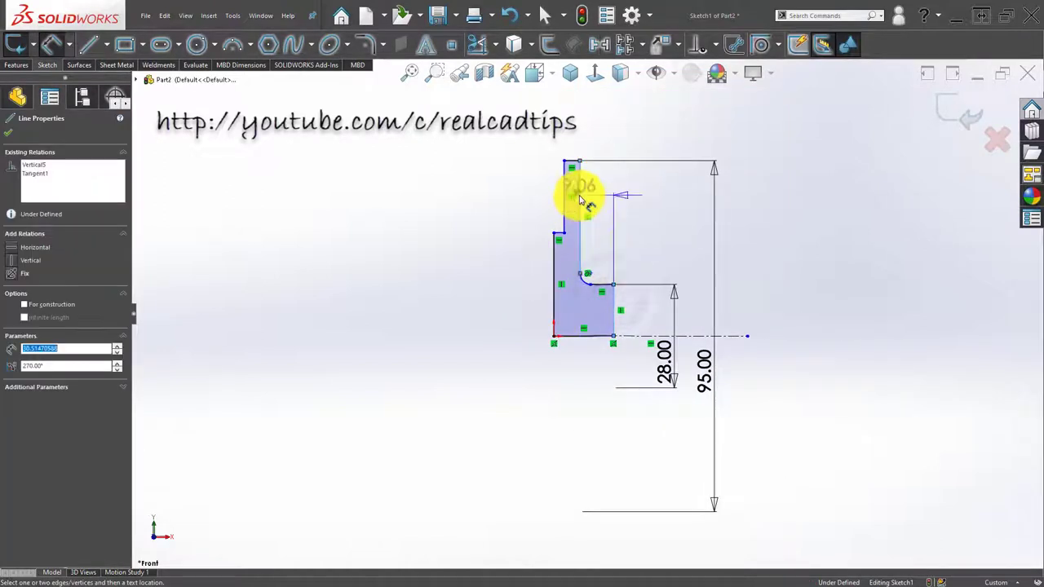
click(601, 131)
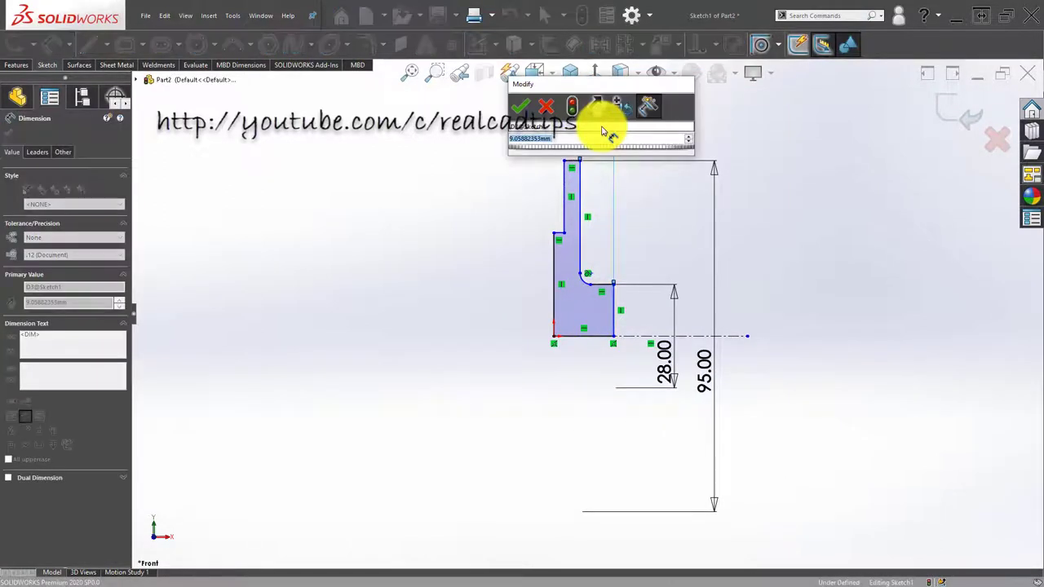
key(Return)
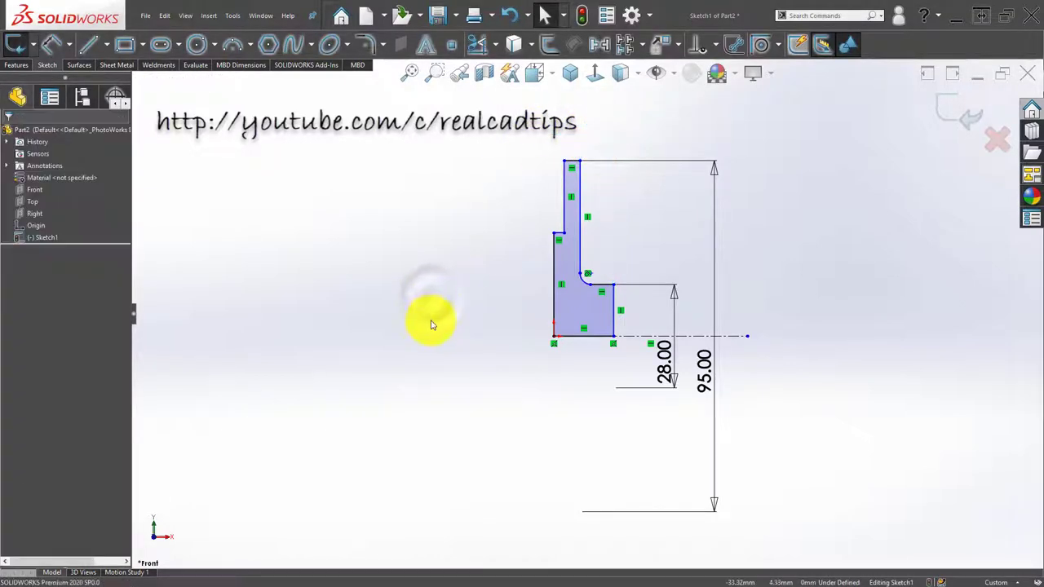
scroll(562, 173, down, 1)
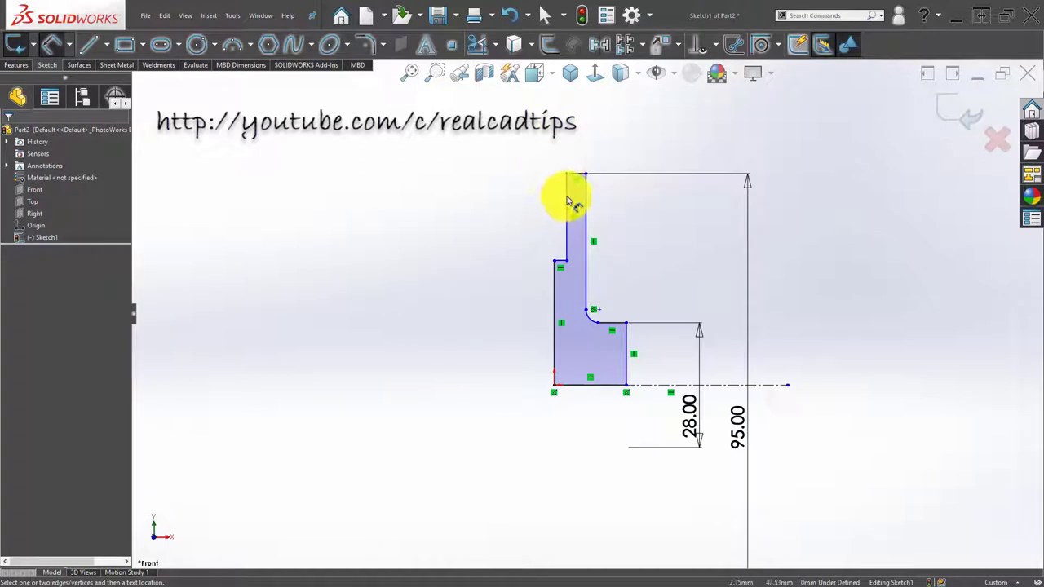
click(585, 203)
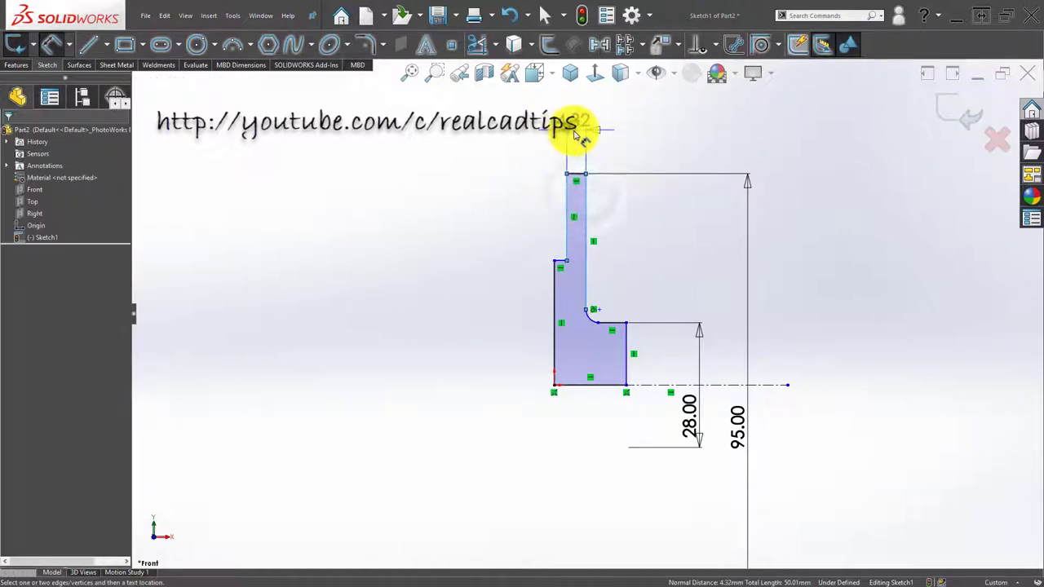
click(574, 131)
text(5)
key(Return)
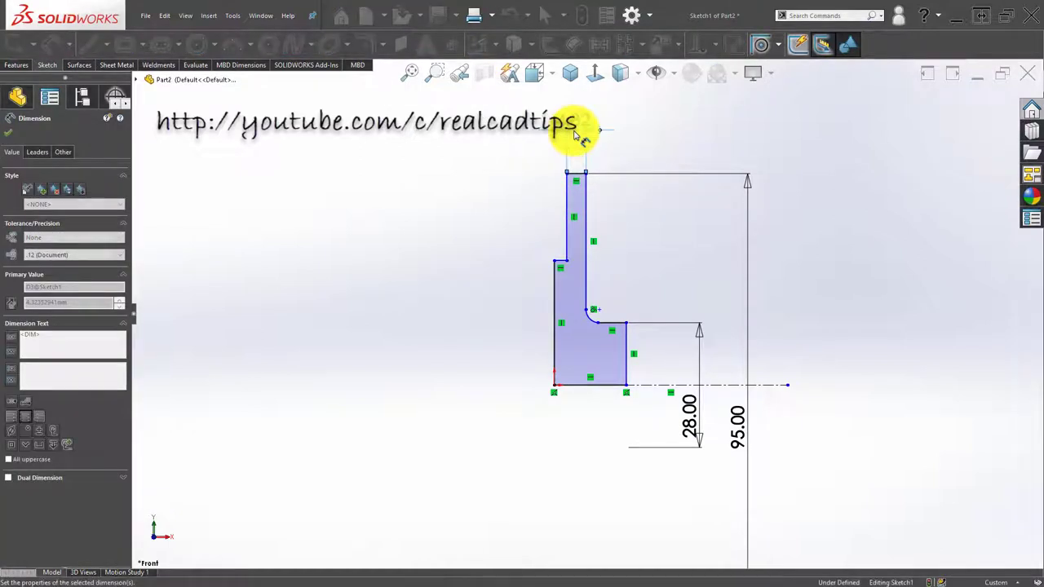
Set the step width to 5.00
click(556, 280)
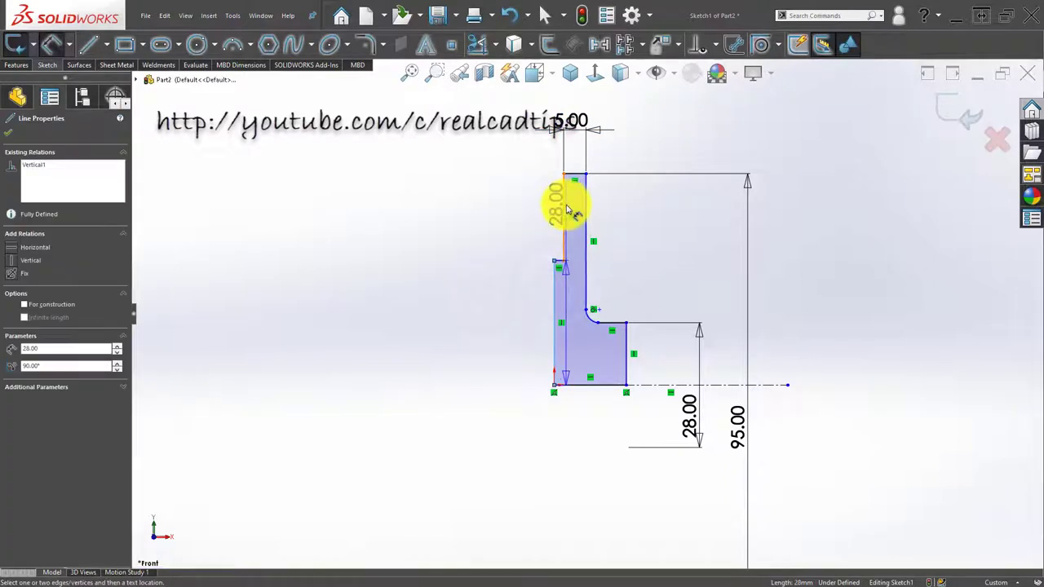
click(478, 144)
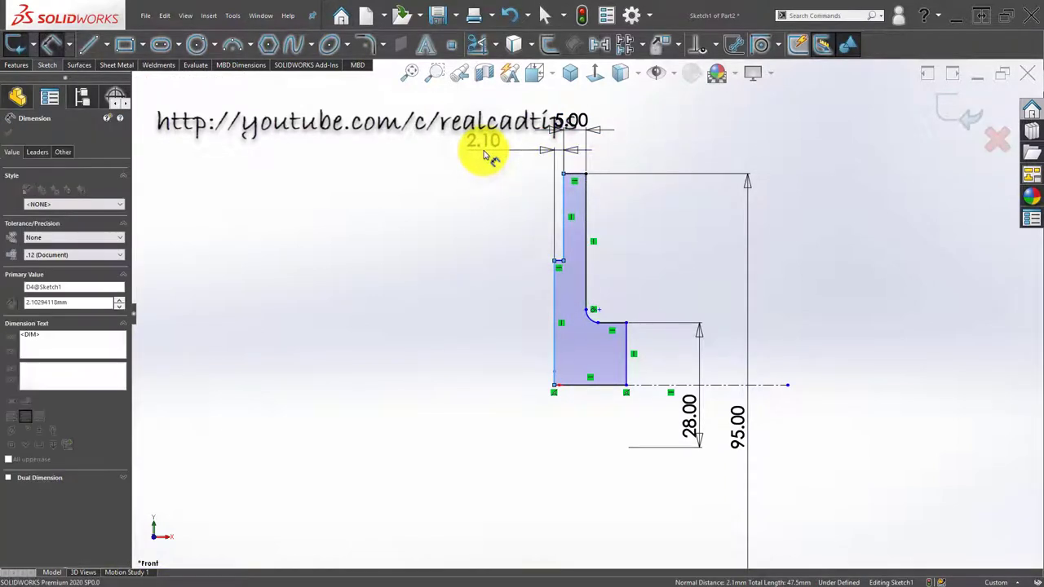
text(5)
key(Return)
key(Escape)
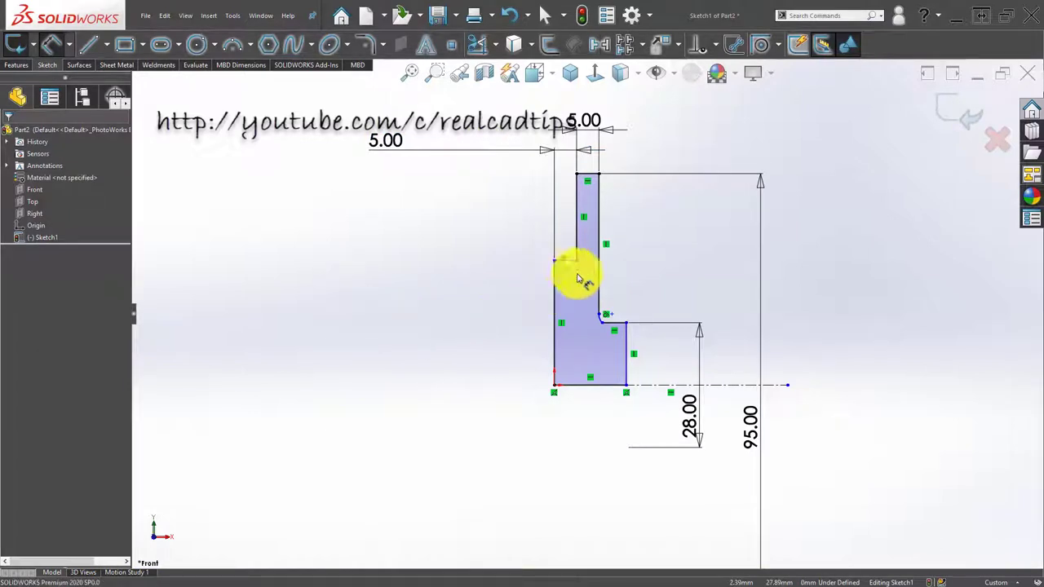
Dimension the step as a 70.00 diameter about the centreline
click(565, 261)
click(653, 386)
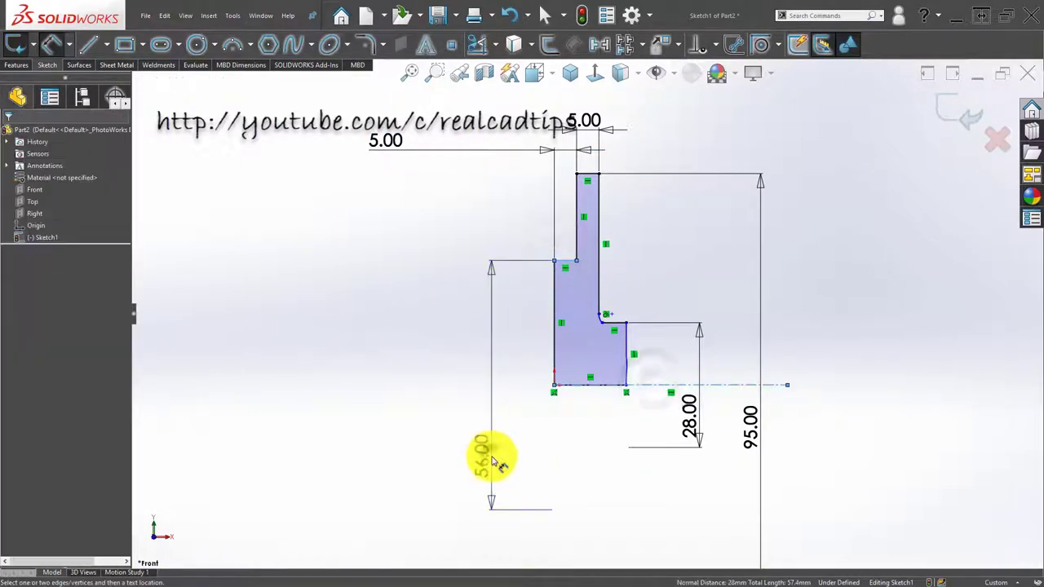
click(491, 461)
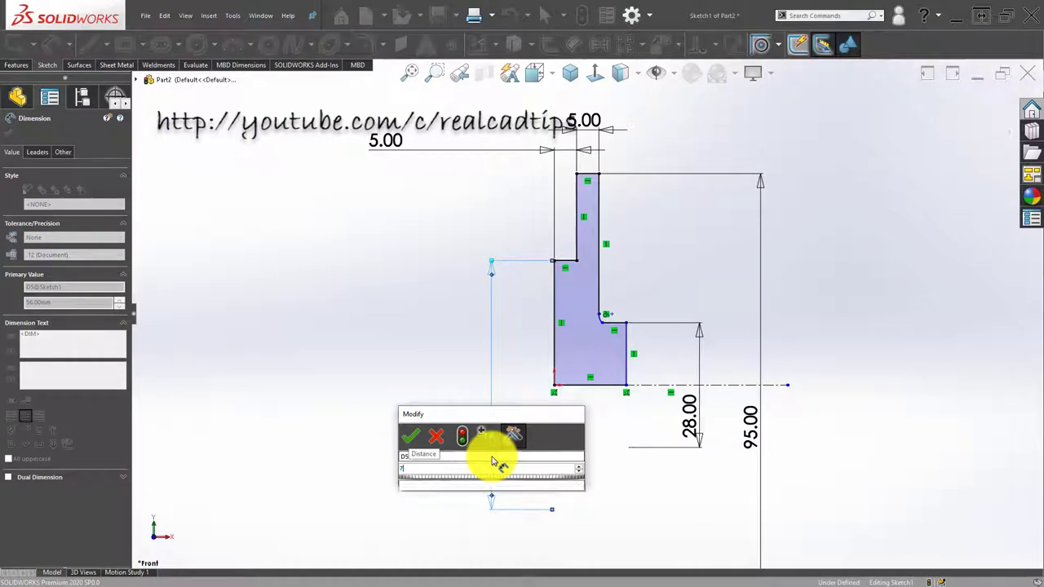
text(0)
key(Return)
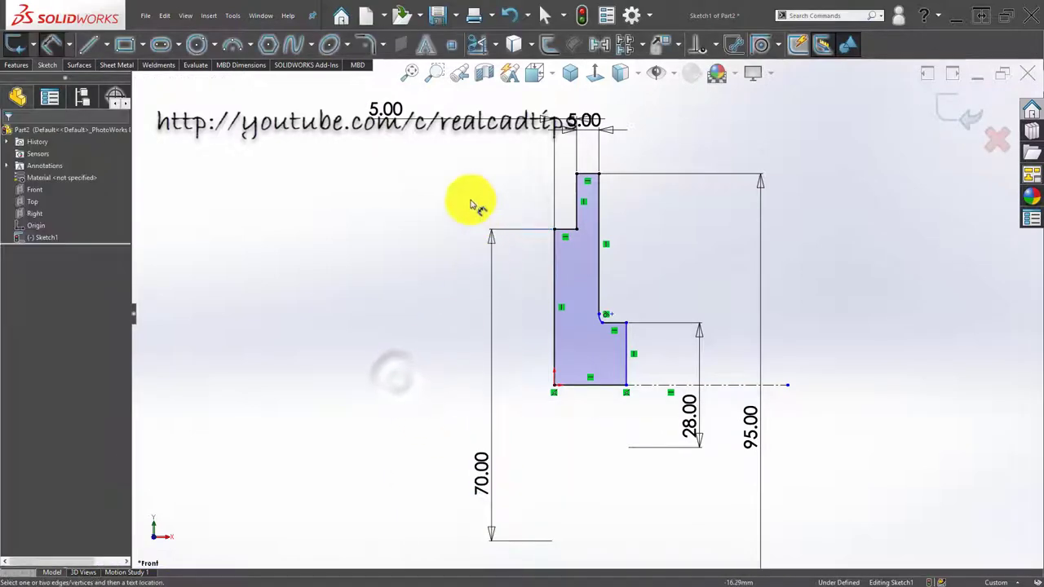
scroll(508, 282, up, 2)
Make the inner corner arc tangent to the base's top line
scroll(587, 410, down, 1)
scroll(617, 234, down, 2)
scroll(541, 180, down, 3)
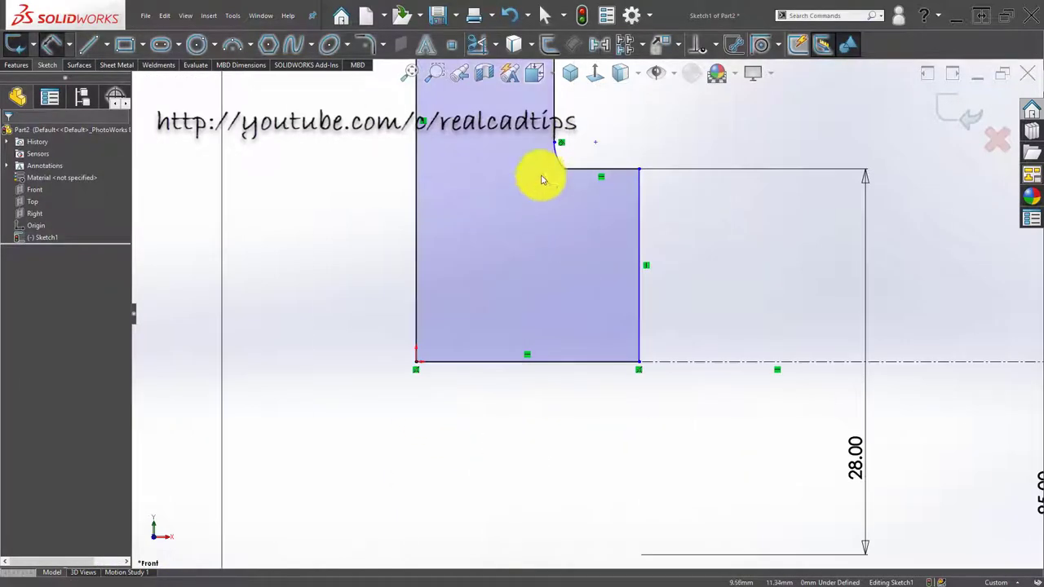
click(568, 169)
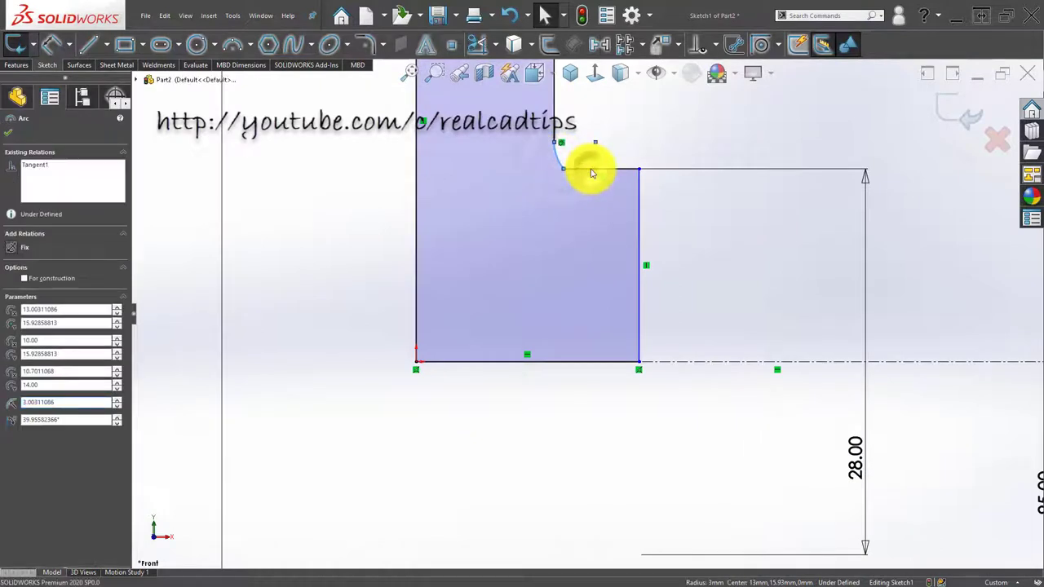
ctrl+click(592, 170)
click(623, 126)
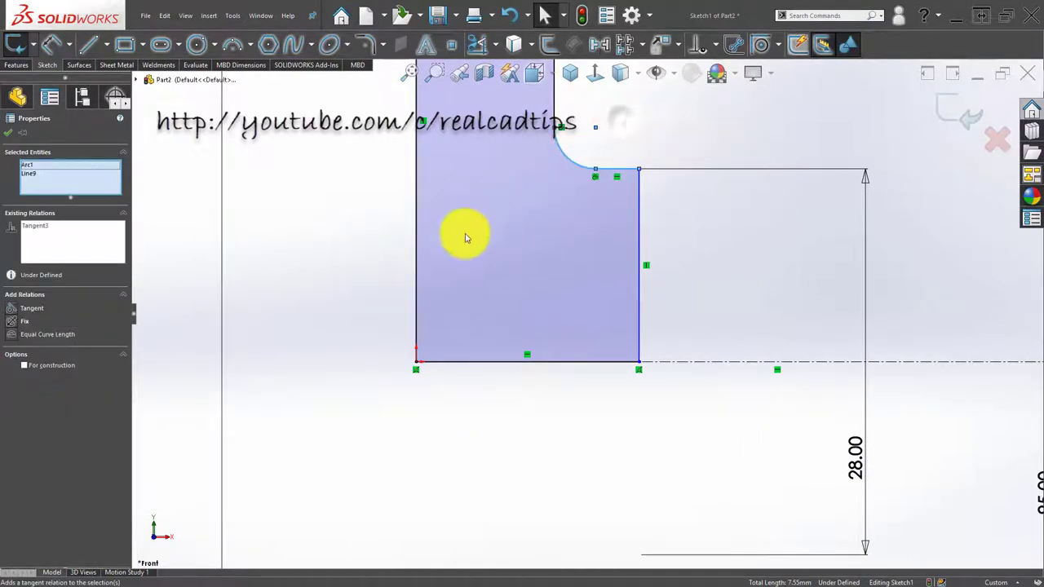
click(299, 293)
key(z)
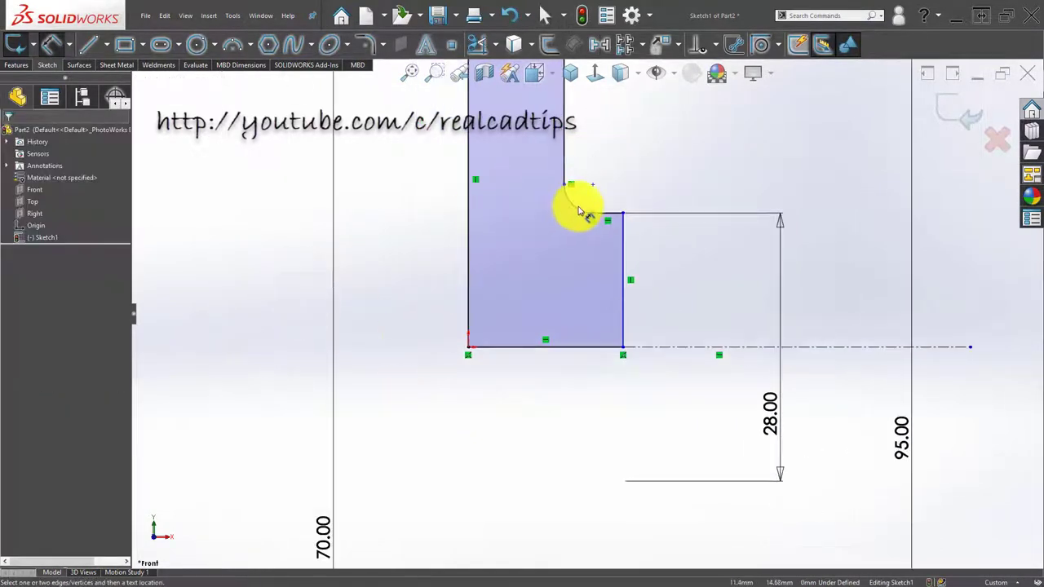
Give the inner corner arc a 5.00 radius
click(576, 203)
click(620, 169)
click(622, 172)
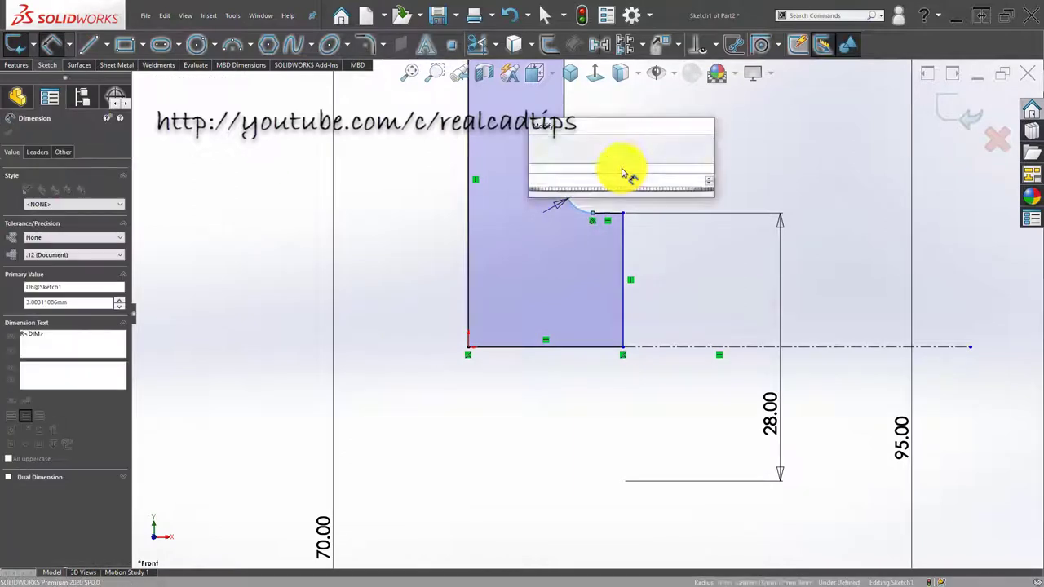
text(5)
key(Return)
key(Escape)
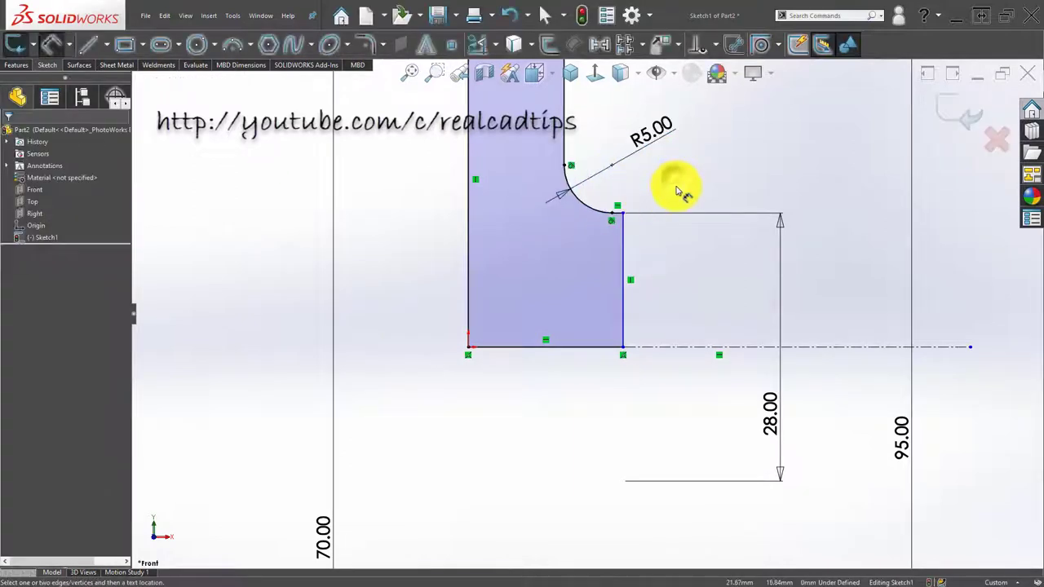
Dimension the base width between its left and right edges as 28.00
scroll(595, 261, up, 2)
scroll(516, 427, up, 3)
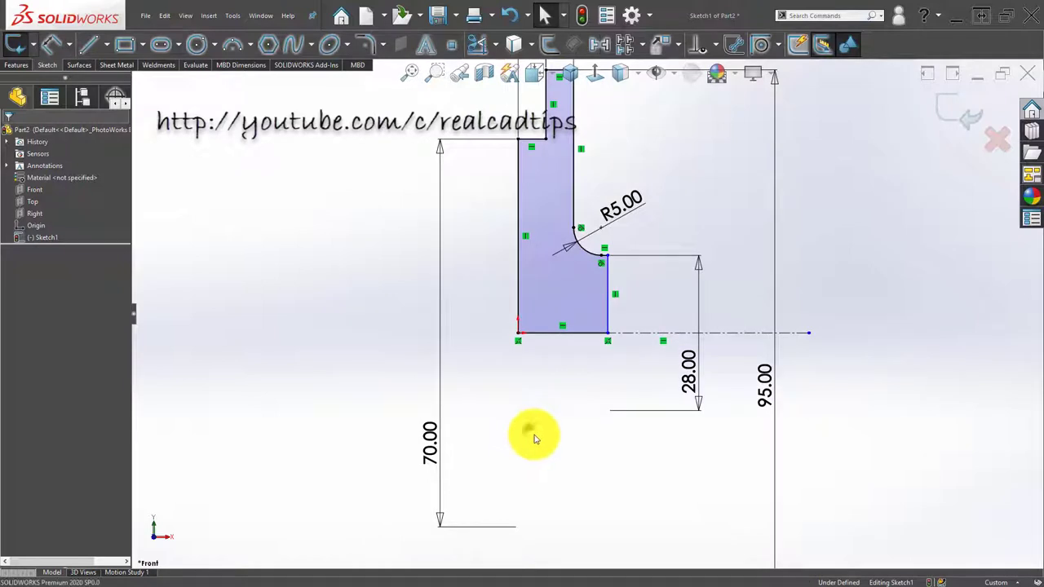
right_drag(535, 438, 538, 367)
click(519, 261)
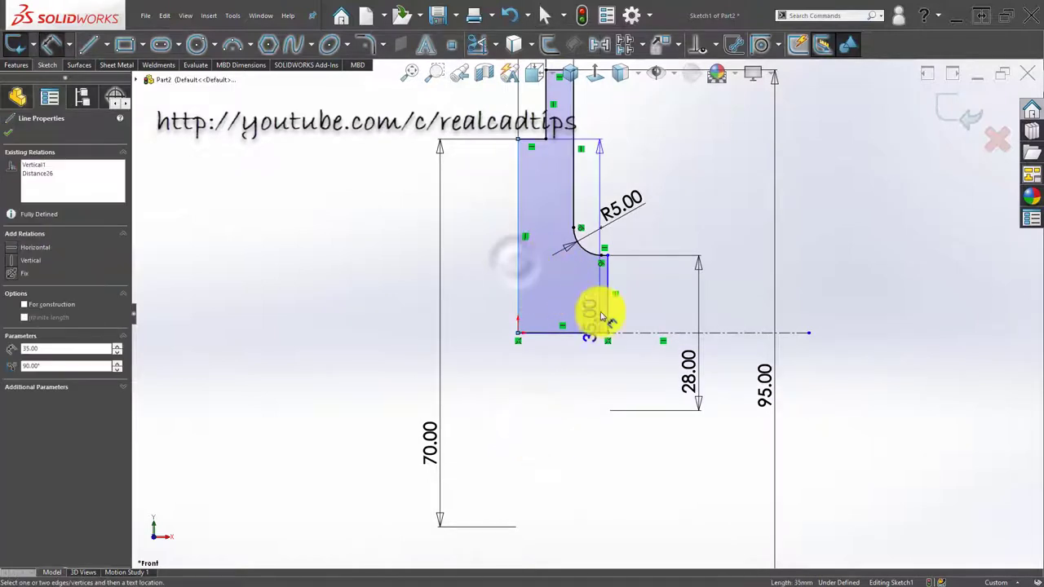
click(607, 291)
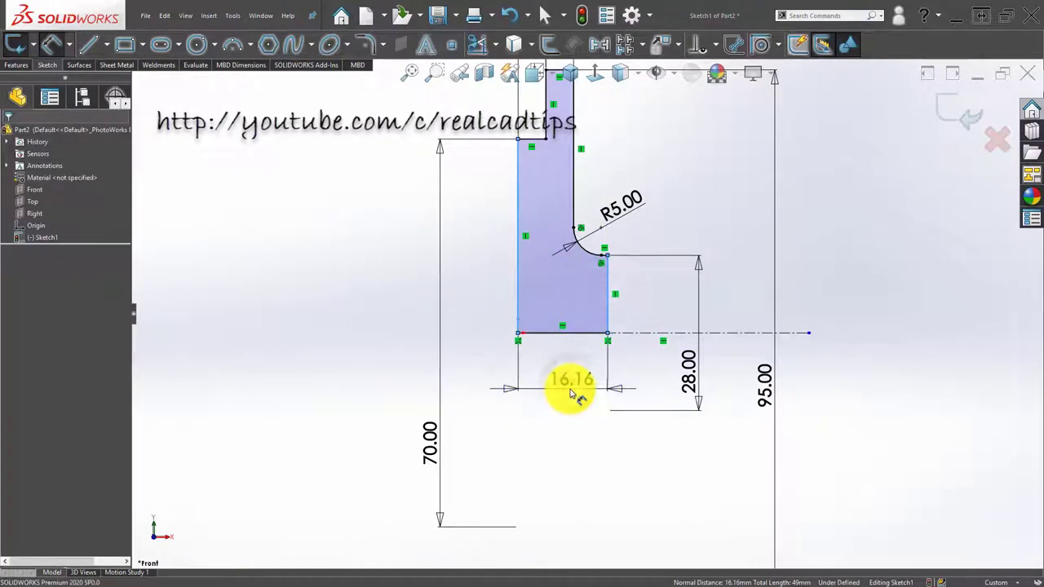
click(571, 394)
text(28)
key(Return)
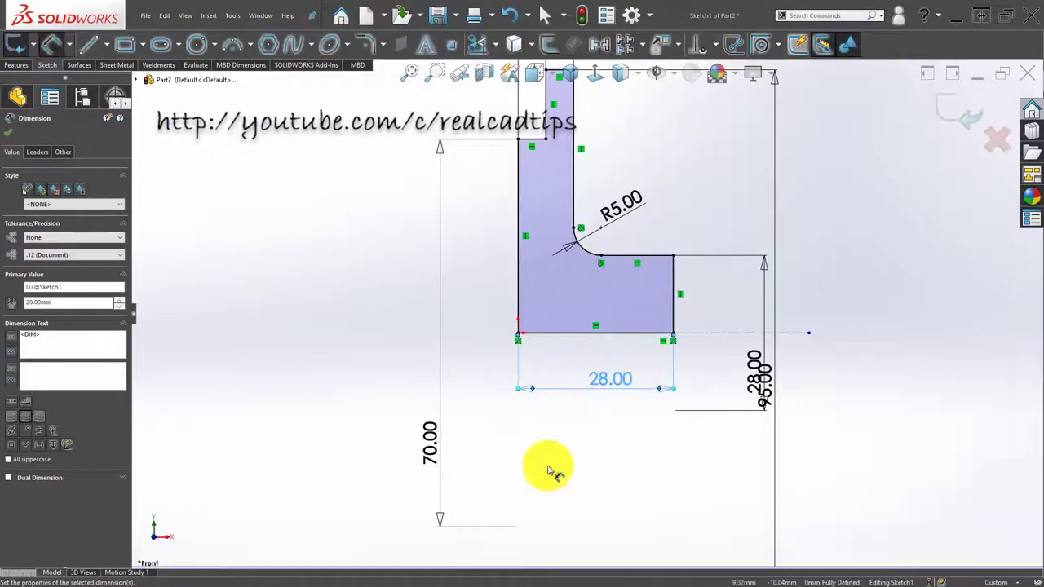
click(548, 472)
scroll(601, 245, up, 4)
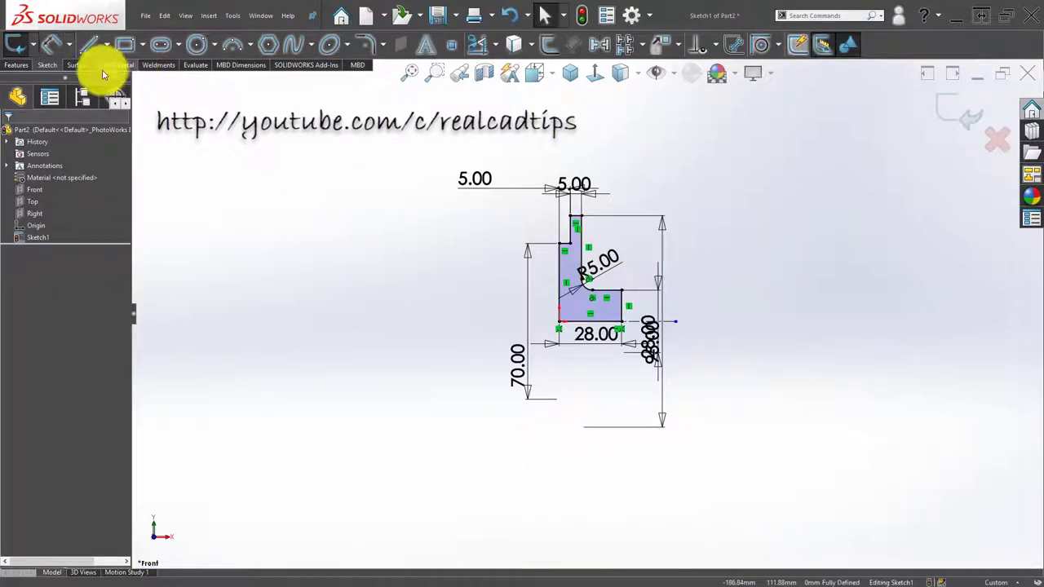
Revolve the profile a full 360° about the centreline and start Sketch2 on the disc's flat face
click(16, 65)
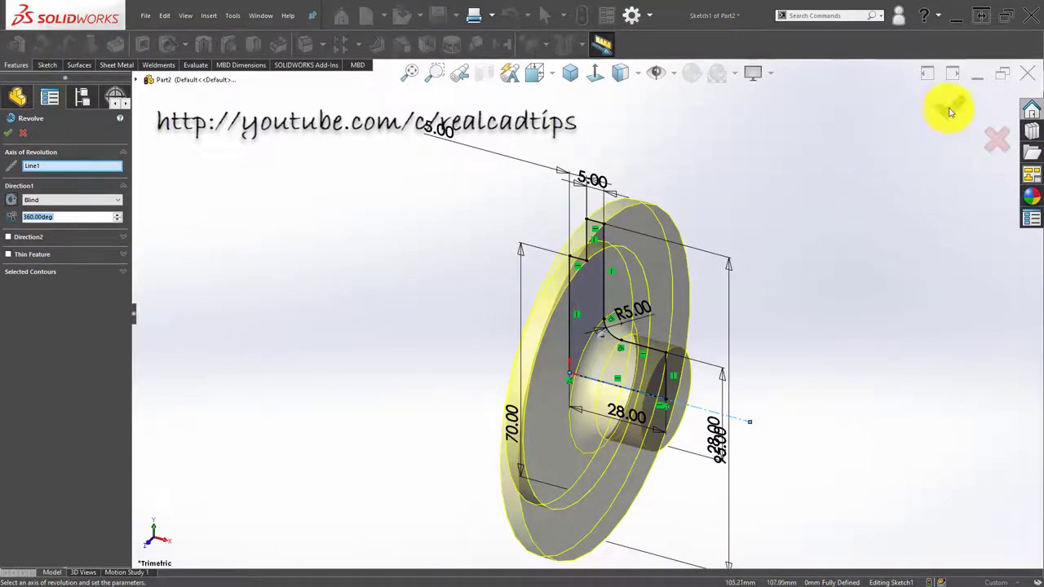
click(950, 108)
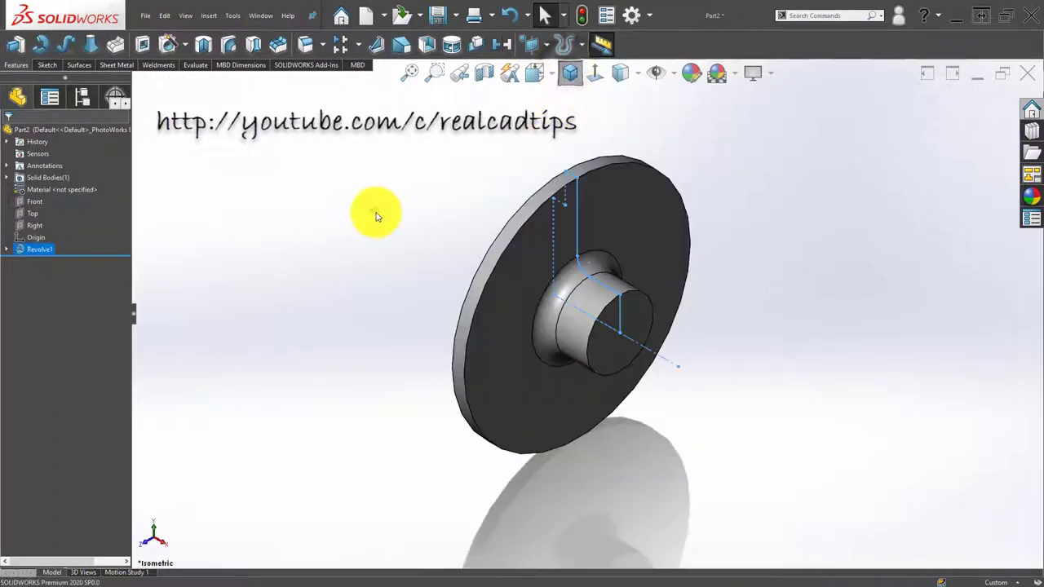
scroll(591, 229, down, 3)
click(643, 189)
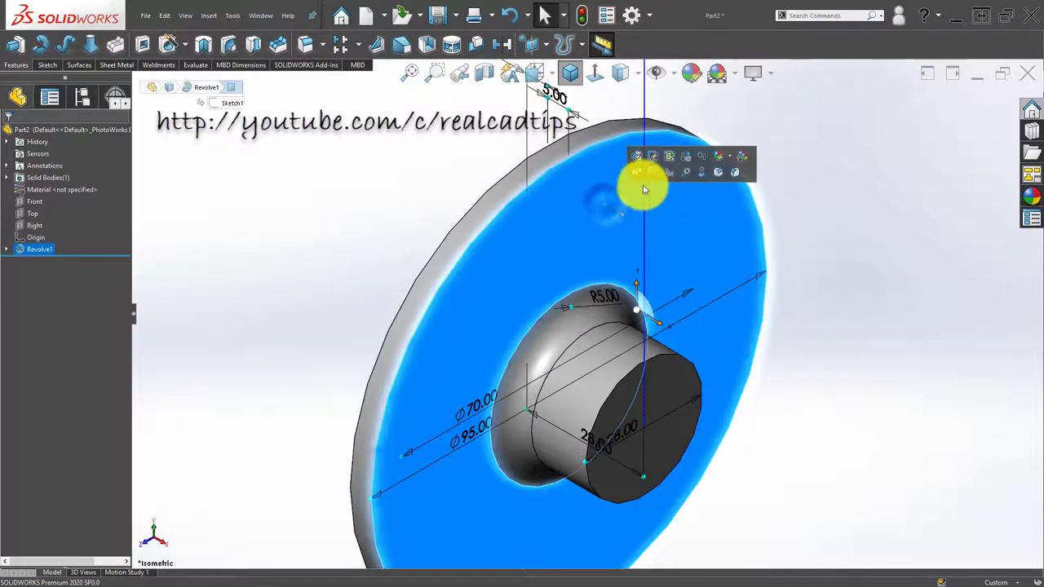
mouse_move(524, 193)
middle_down()
mouse_move(592, 246)
mouse_move(613, 284)
middle_up()
click(667, 253)
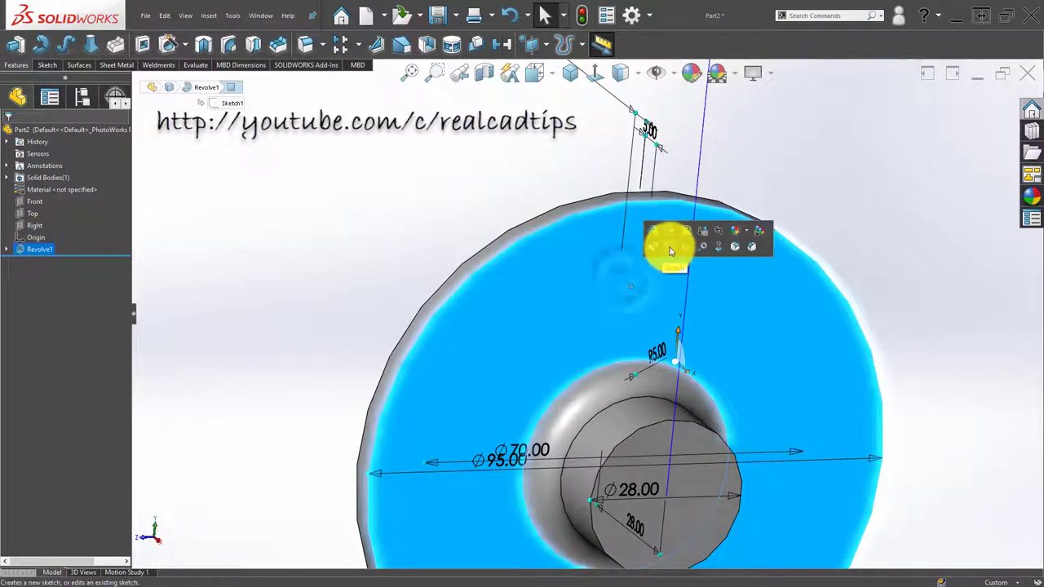
click(670, 251)
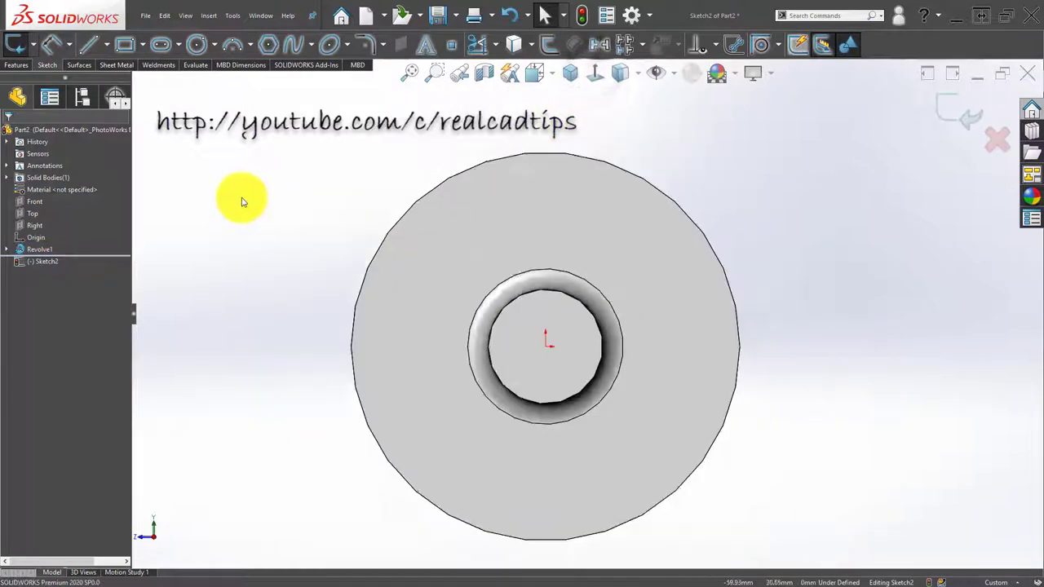
Draw a circle centred on the origin and dimension it Ø80.00
click(196, 45)
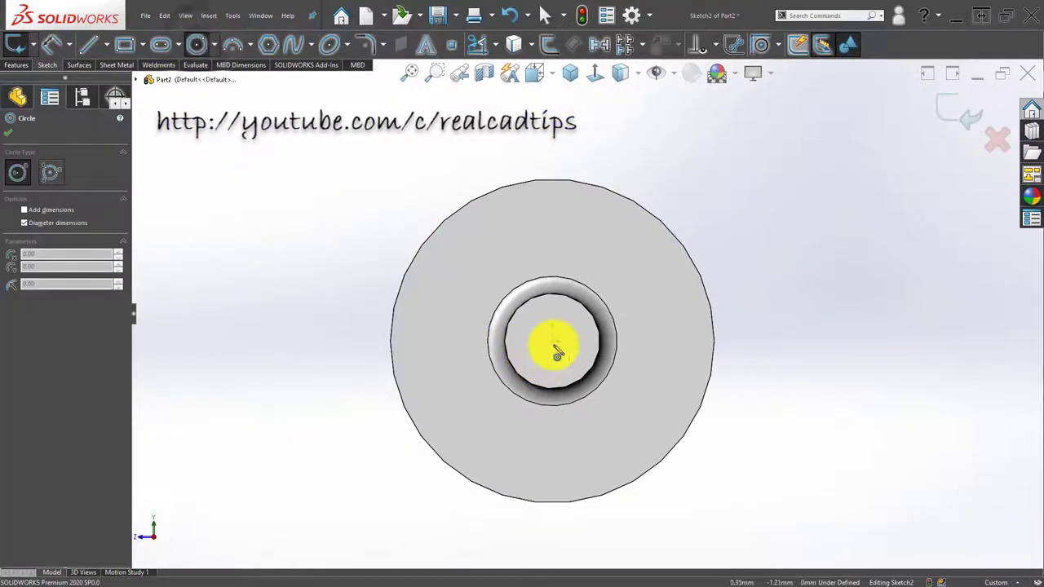
click(554, 345)
click(552, 203)
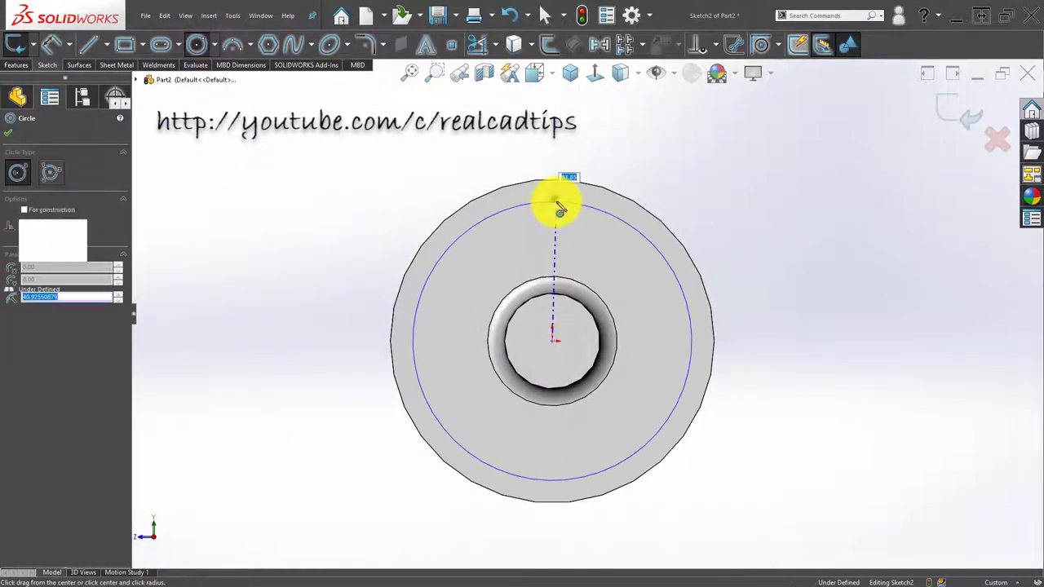
key(Escape)
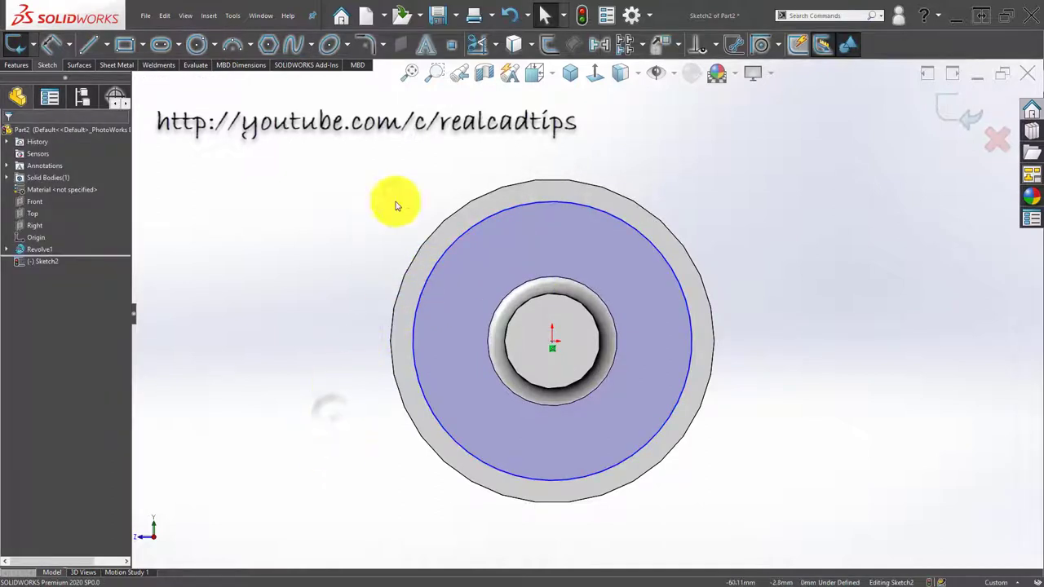
key(d)
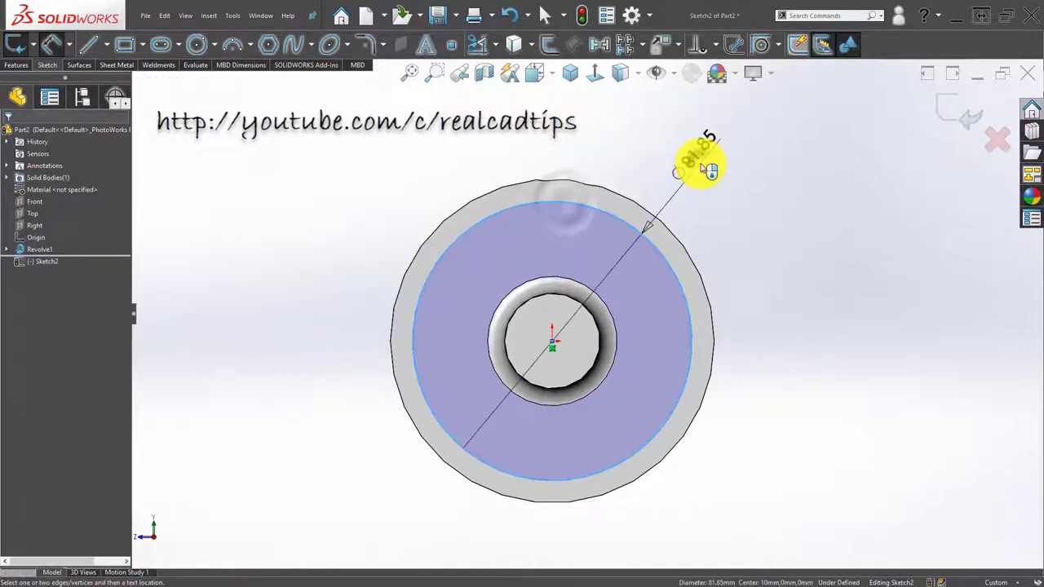
click(699, 165)
text(8)
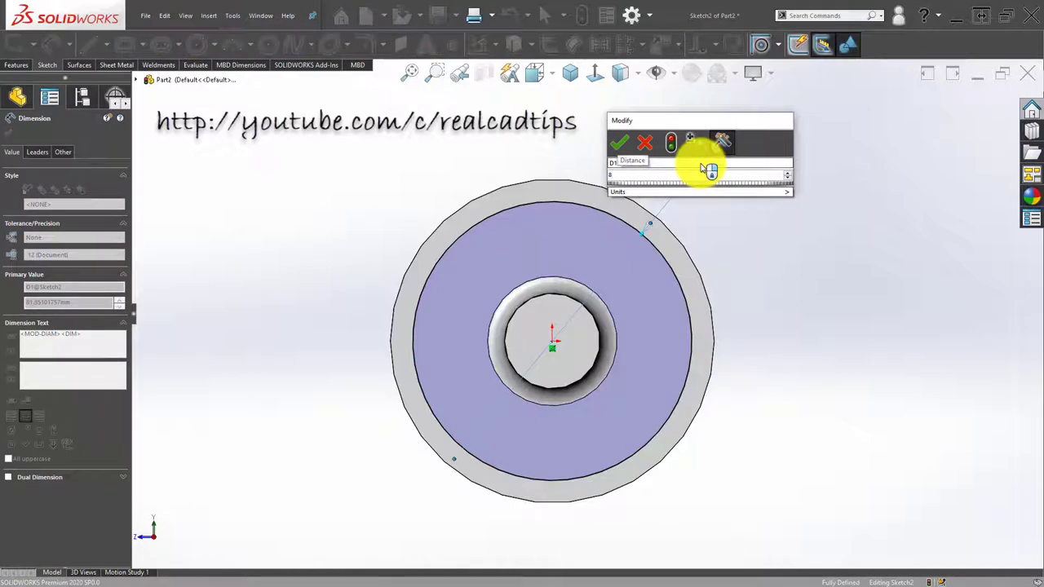
text(0)
key(Return)
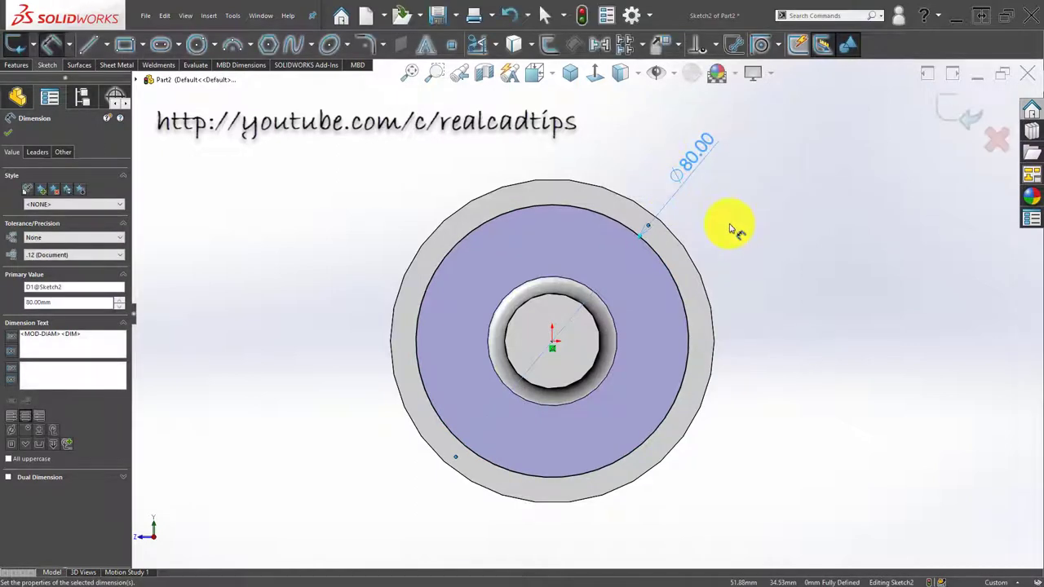
key(Escape)
key(Escape)
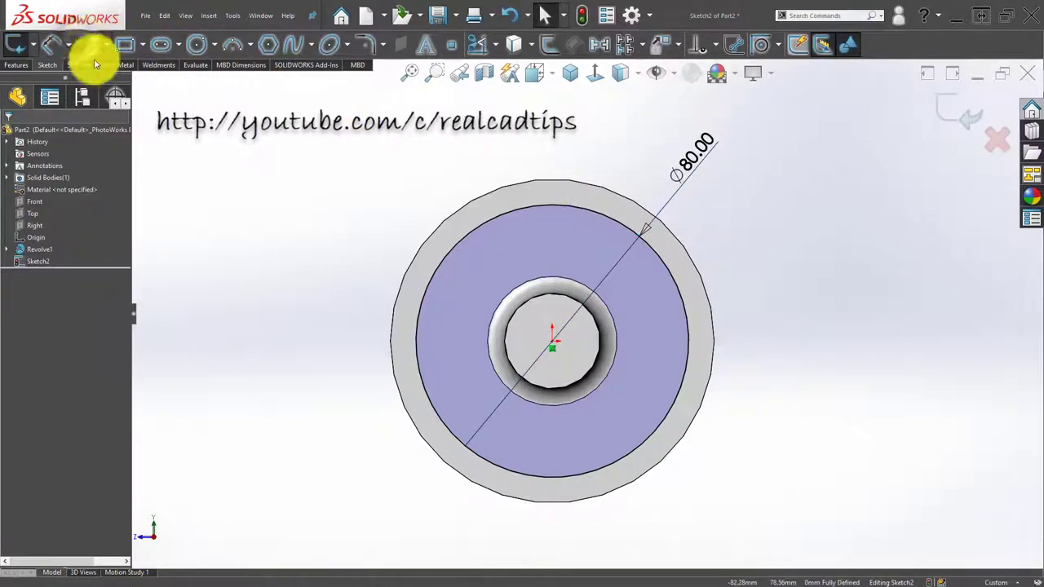
Draw a vertical line from the origin up to the circle's edge
click(87, 44)
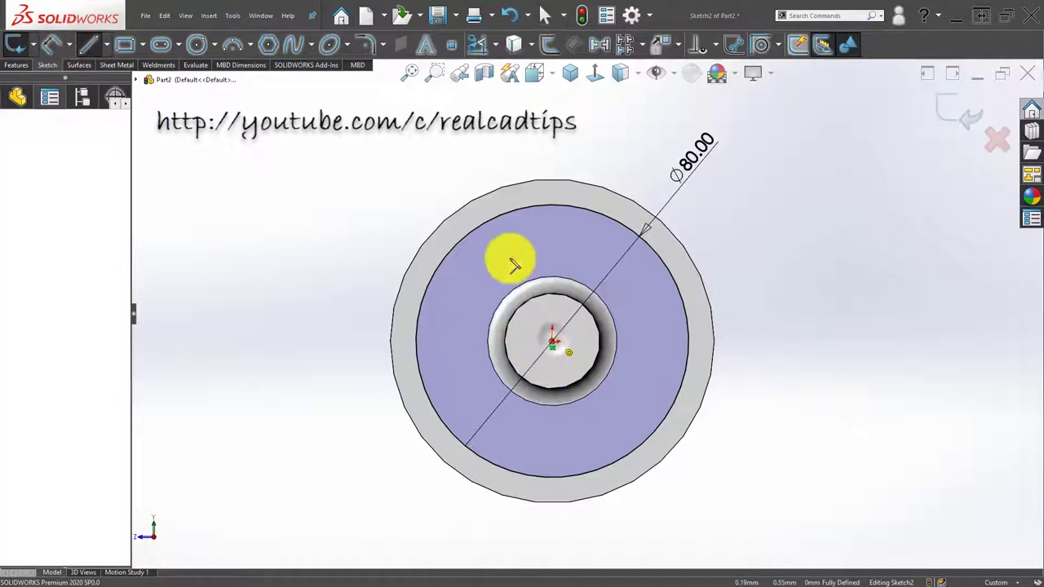
click(553, 343)
click(553, 208)
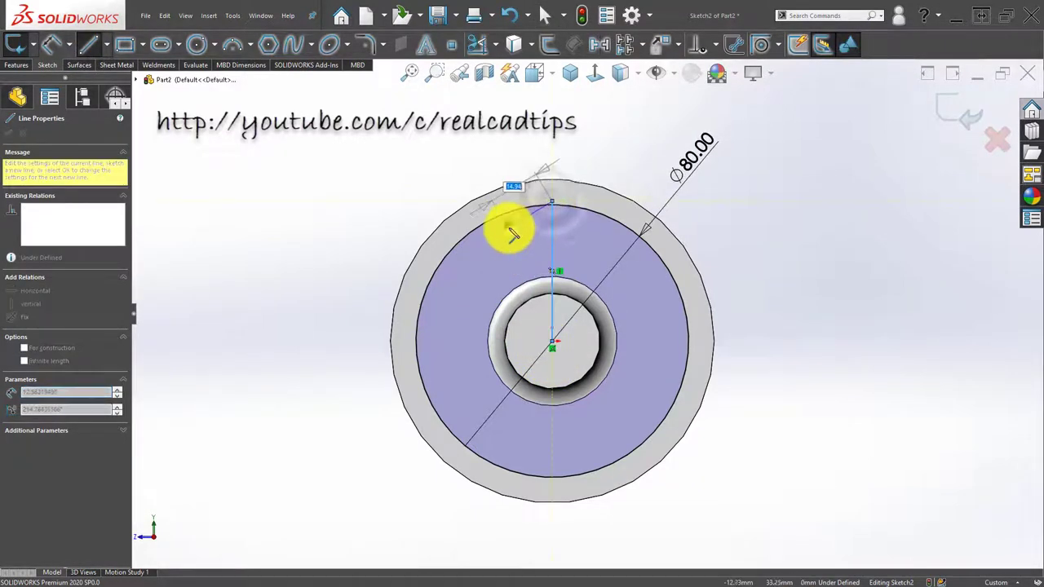
key(Escape)
key(Escape)
click(555, 208)
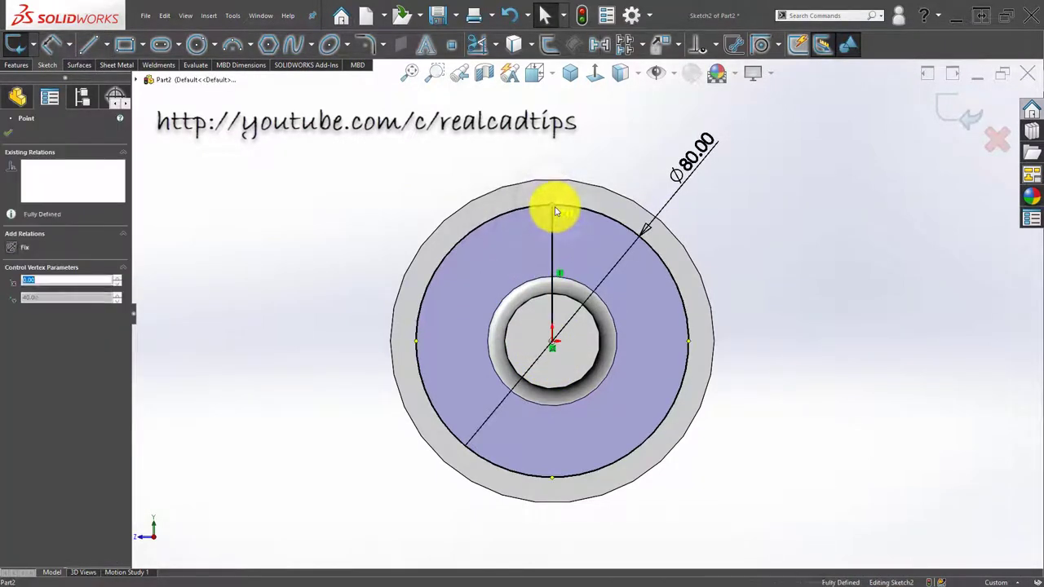
click(818, 253)
Switch to Isometric view, exit Sketch2 and deselect it
click(570, 73)
click(559, 123)
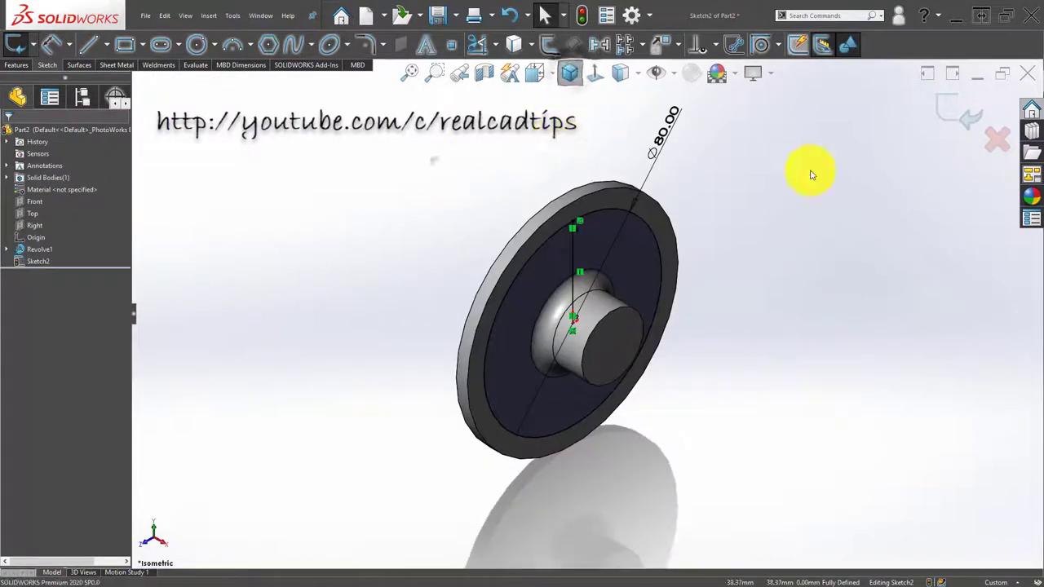
click(959, 114)
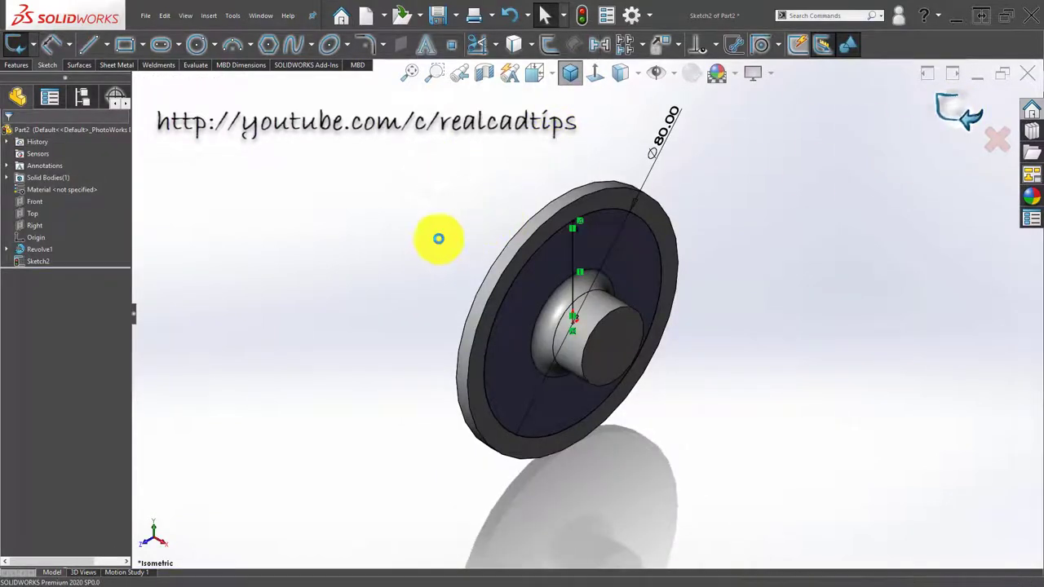
click(365, 256)
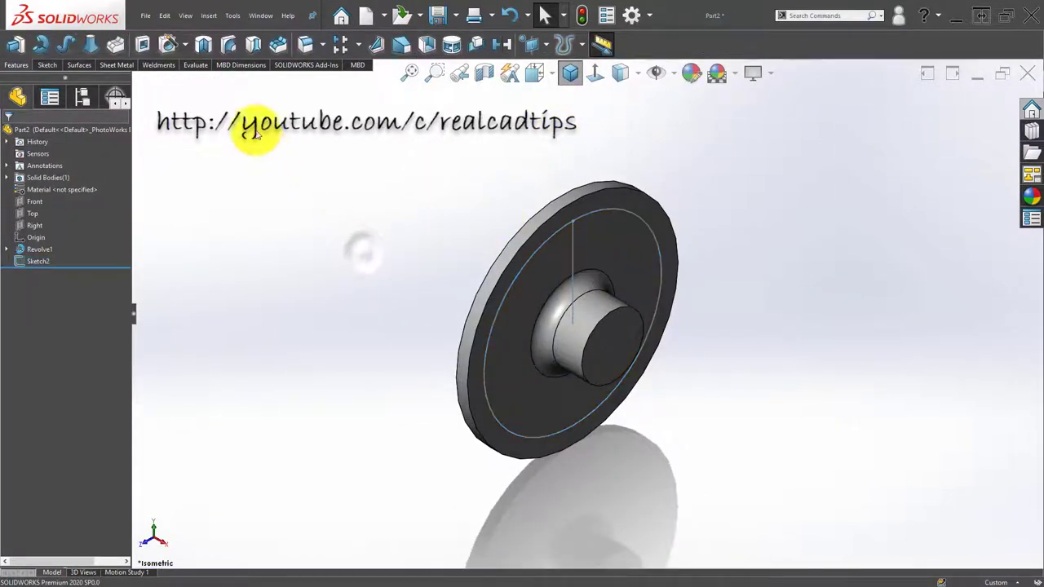
Specify a straight ISO Drill sizes hole of Ø6.5 with Through All end condition
click(167, 47)
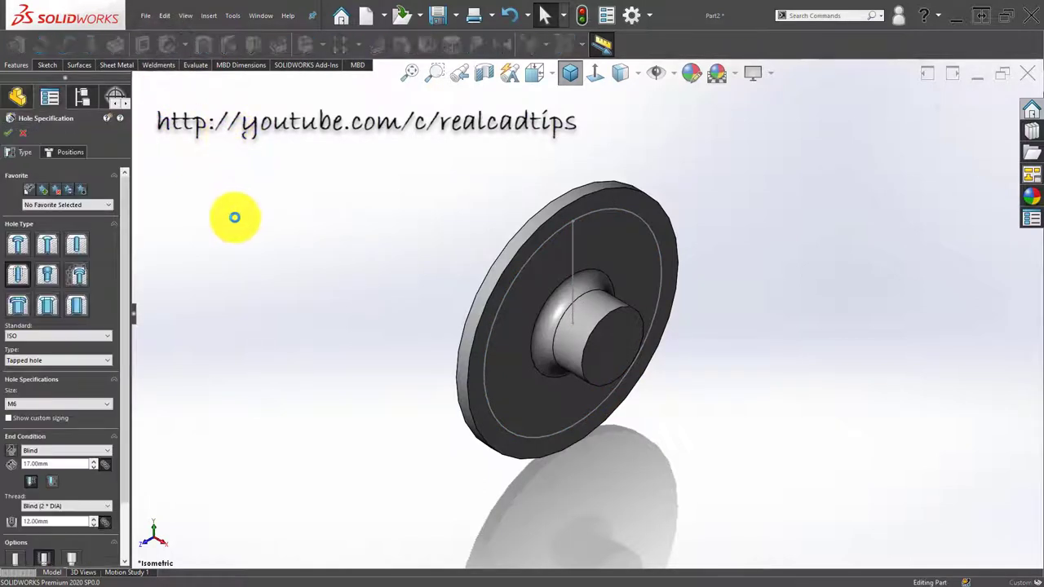
click(75, 245)
click(86, 361)
click(51, 400)
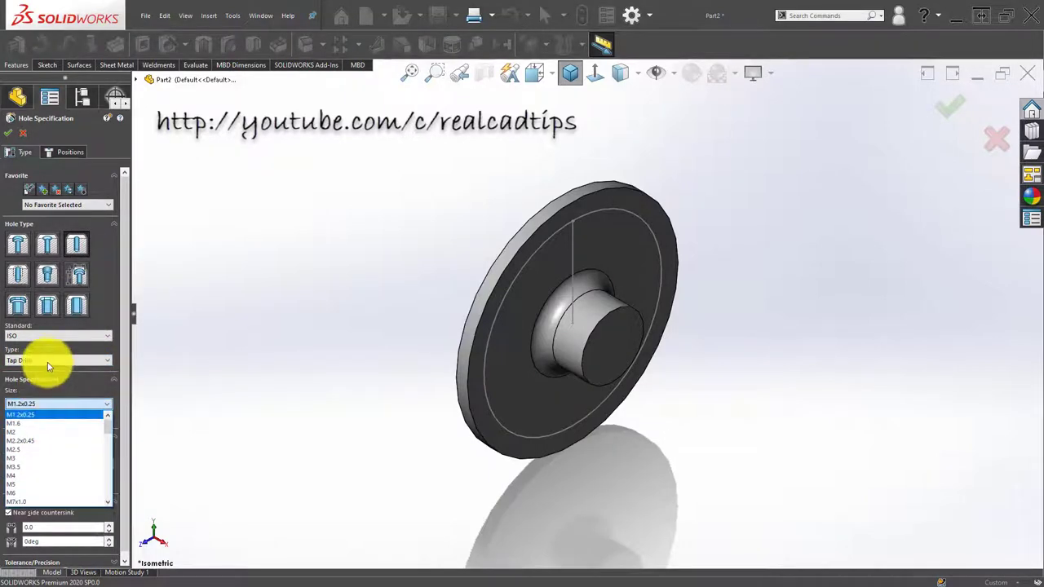
click(47, 361)
click(51, 373)
click(65, 402)
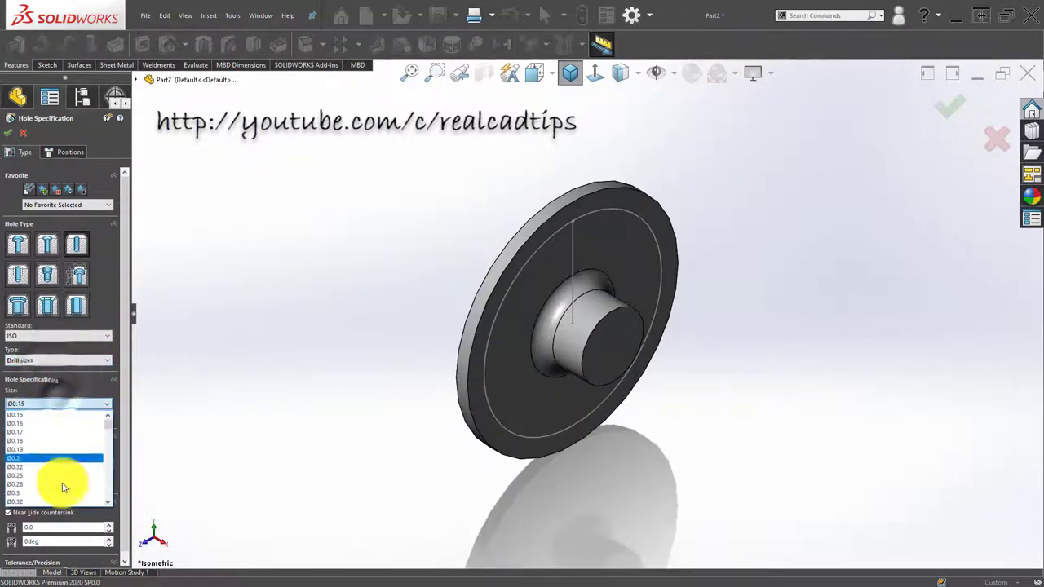
scroll(63, 488, down, 6)
scroll(65, 481, down, 6)
scroll(66, 473, down, 6)
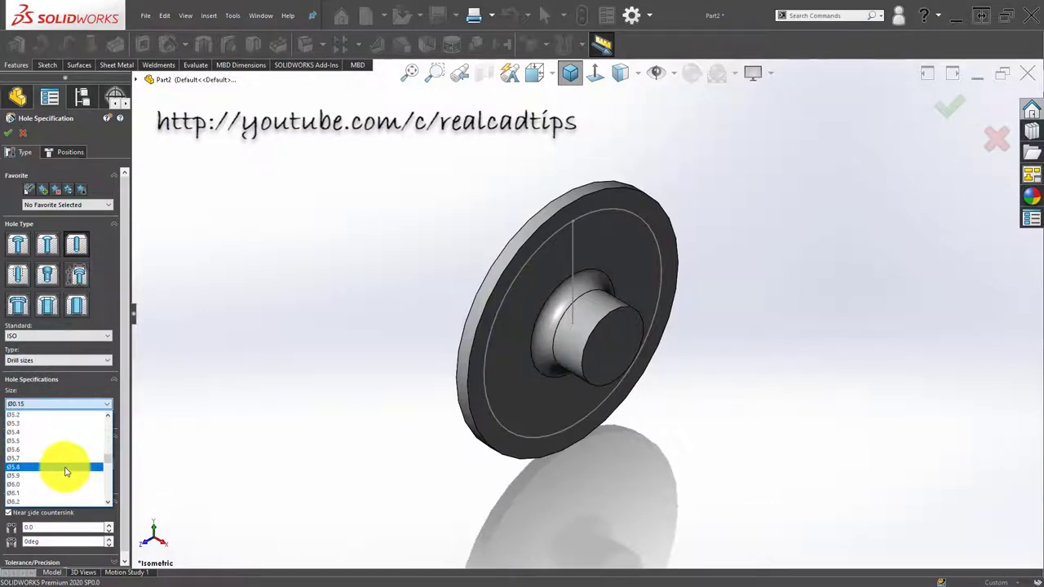
click(47, 475)
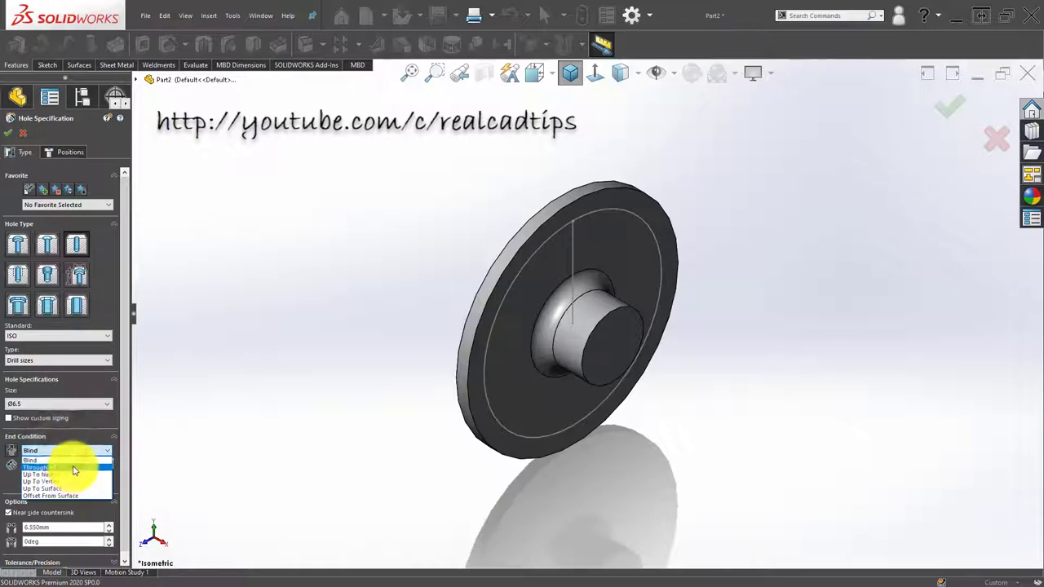
click(73, 468)
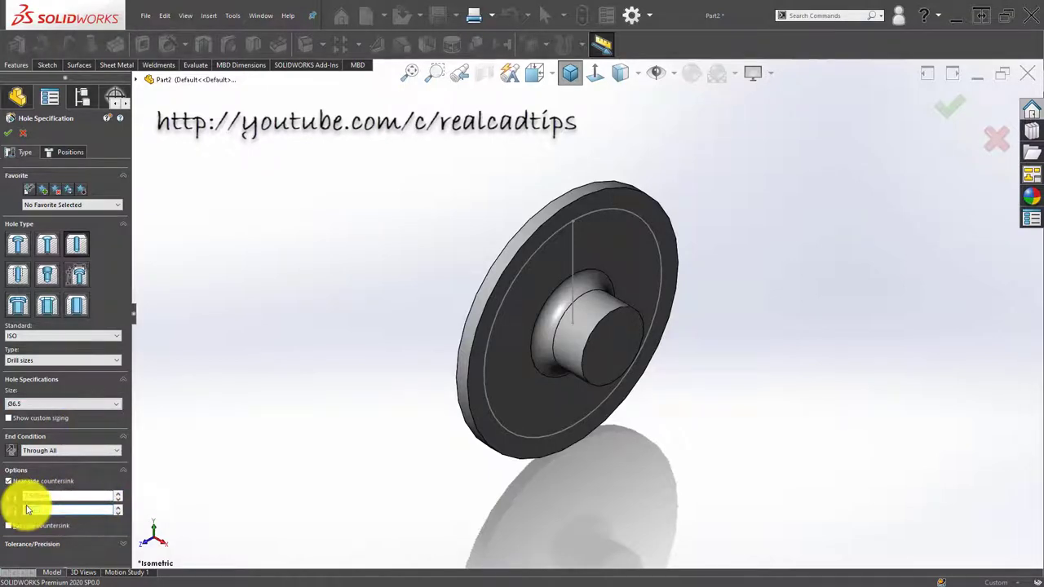
Place the hole on the flange face at the top of the Ø80 circle and confirm it
click(61, 153)
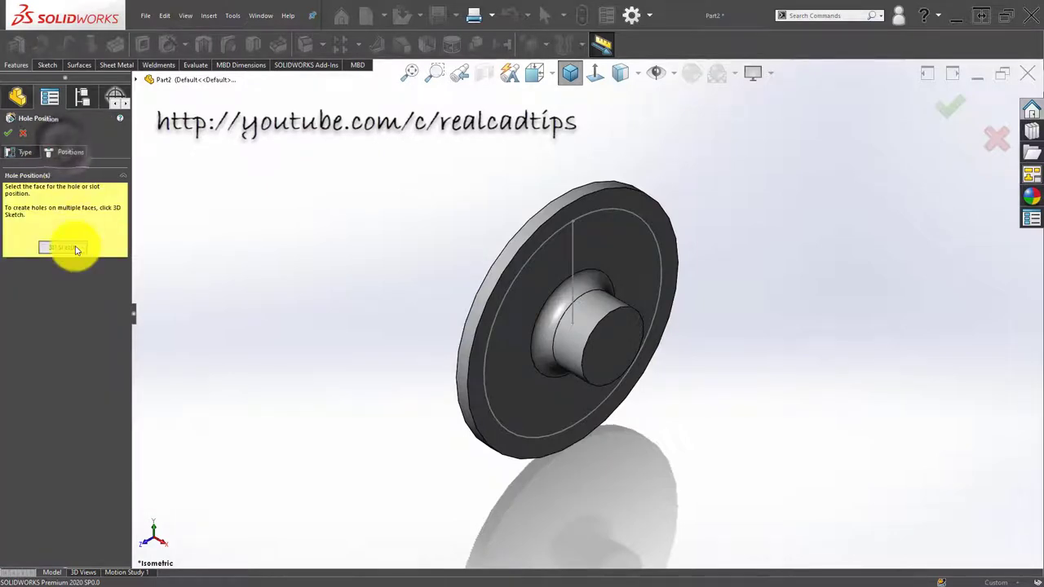
click(583, 245)
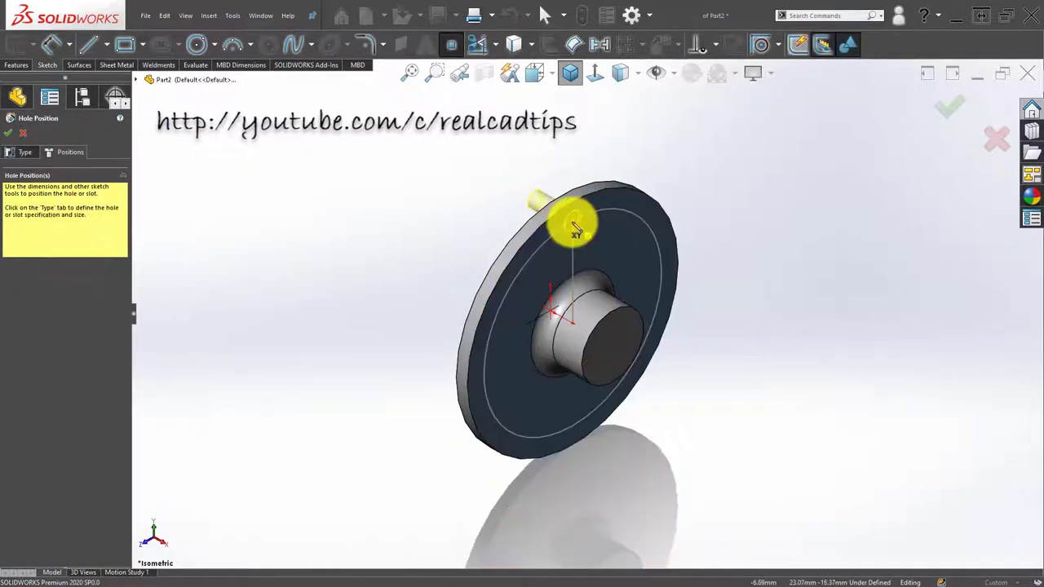
click(574, 221)
click(944, 118)
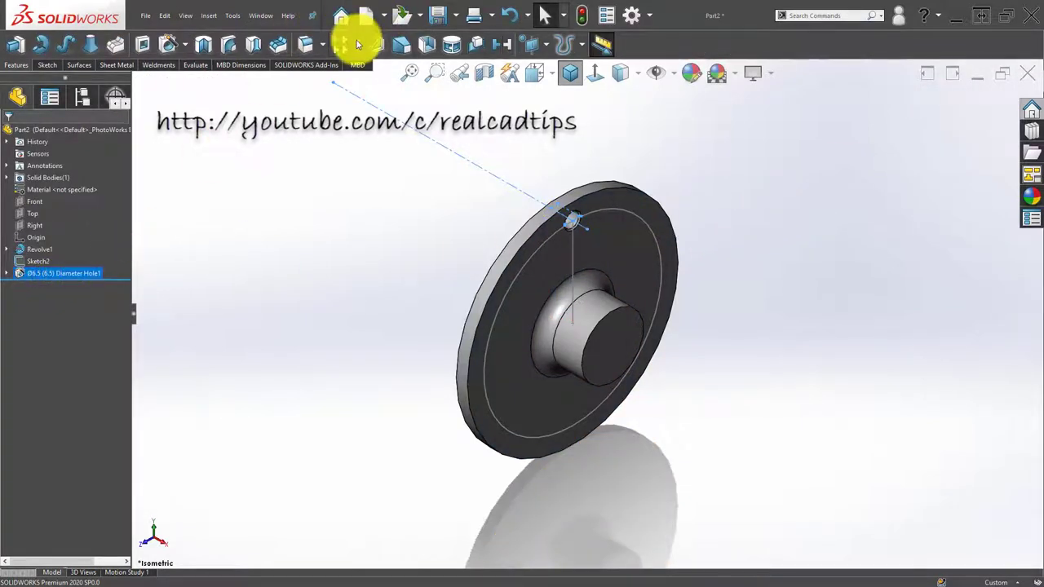
click(361, 42)
click(392, 82)
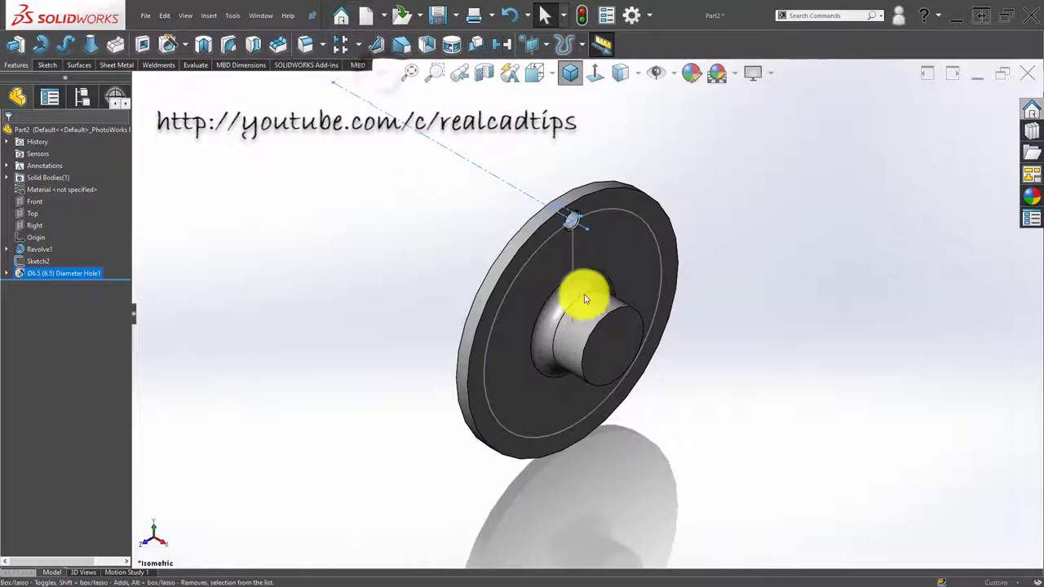
Pattern Hole1 six times over 360° about the flange's outer face, then orbit to inspect
click(599, 187)
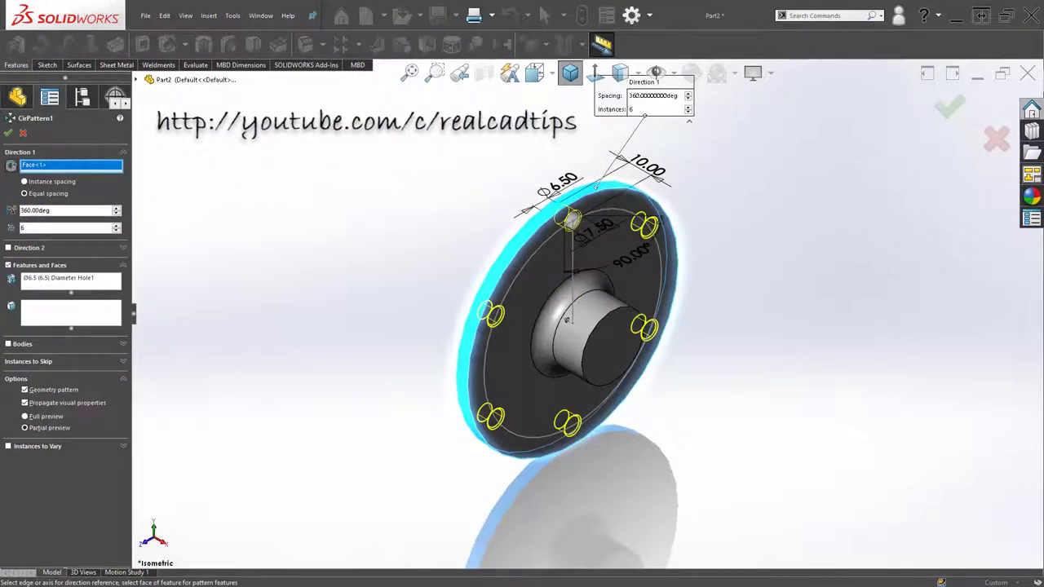
click(8, 139)
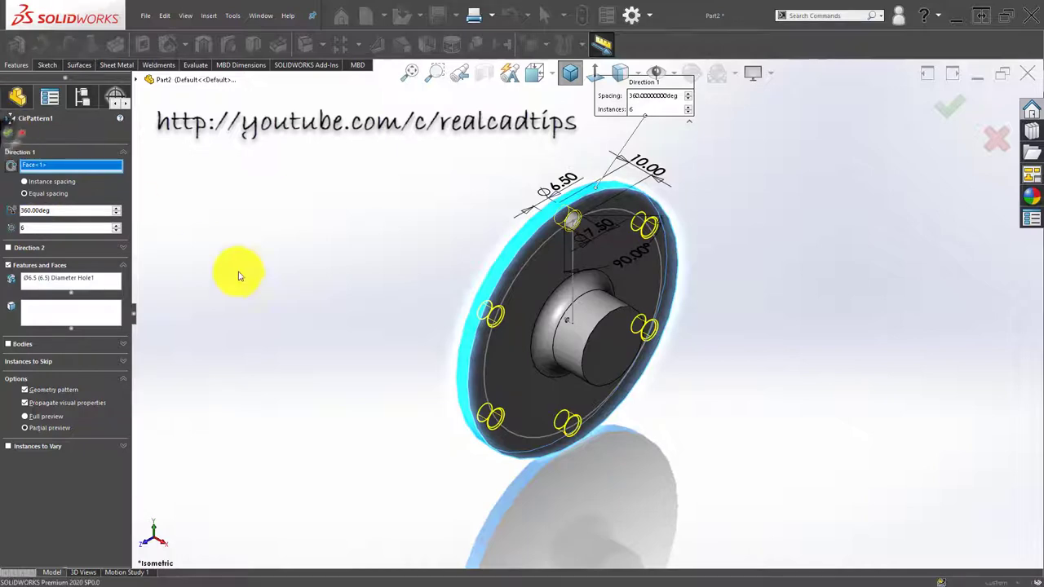
mouse_move(291, 272)
middle_down()
mouse_move(476, 275)
mouse_move(461, 254)
mouse_move(507, 311)
middle_up()
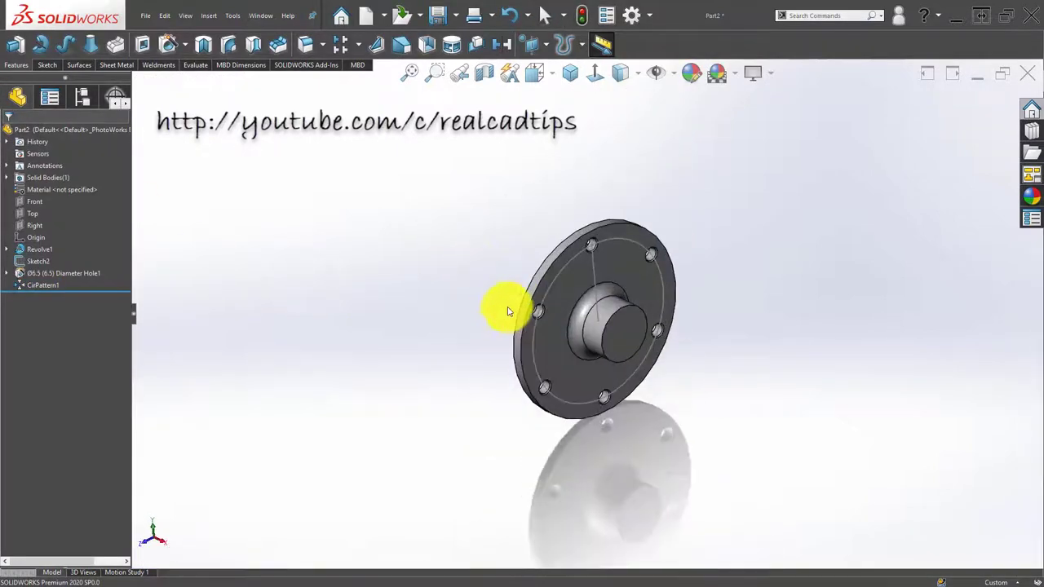
mouse_move(573, 286)
middle_down()
mouse_move(610, 187)
mouse_move(734, 280)
middle_up()
scroll(659, 256, down, 5)
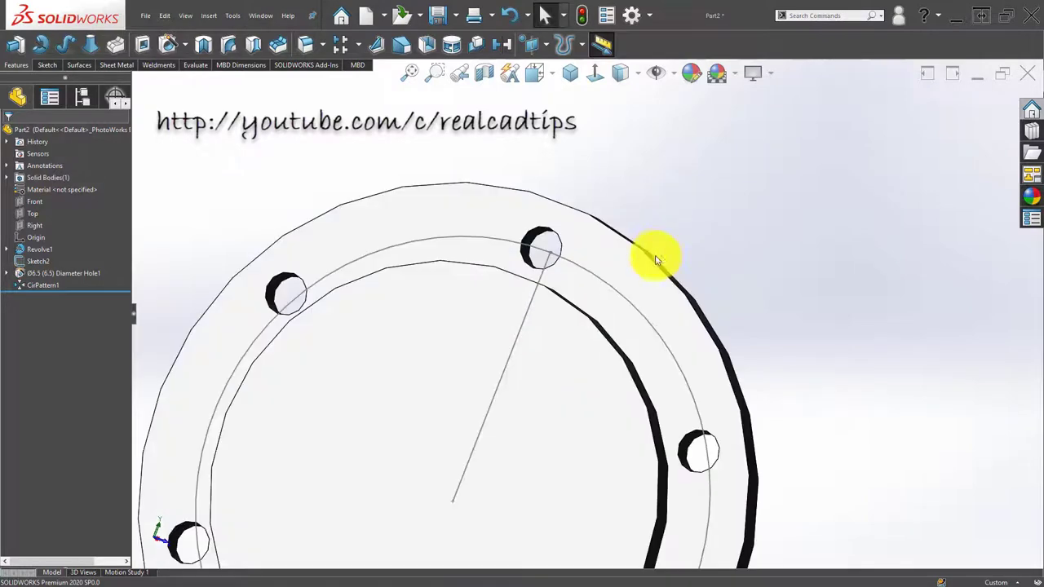
mouse_move(622, 315)
middle_down()
mouse_move(461, 275)
mouse_move(547, 396)
middle_up()
scroll(547, 396, down, 3)
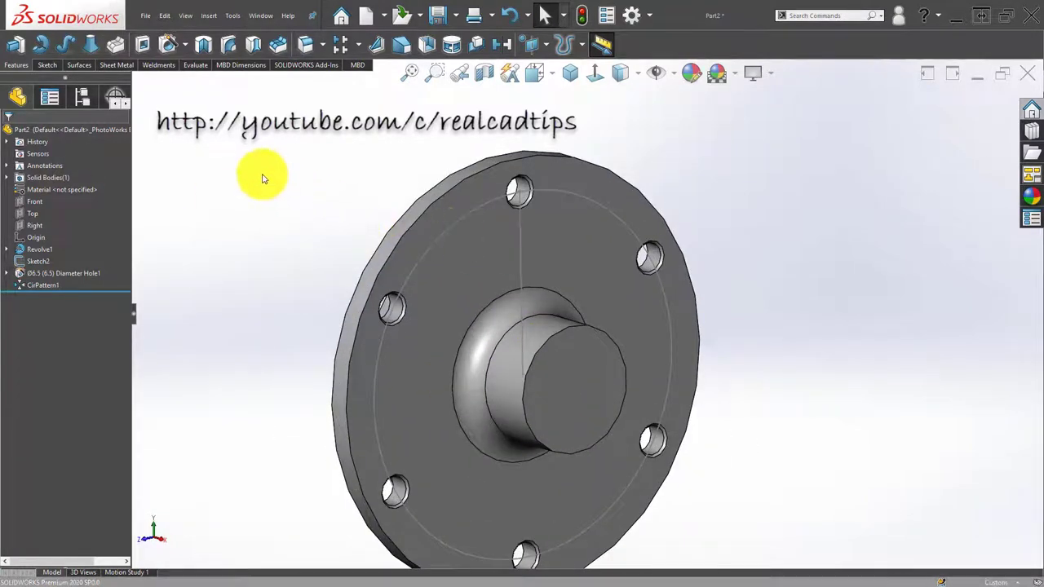
Start a straight ISO tapped hole, size M14, with a blind end condition
click(168, 43)
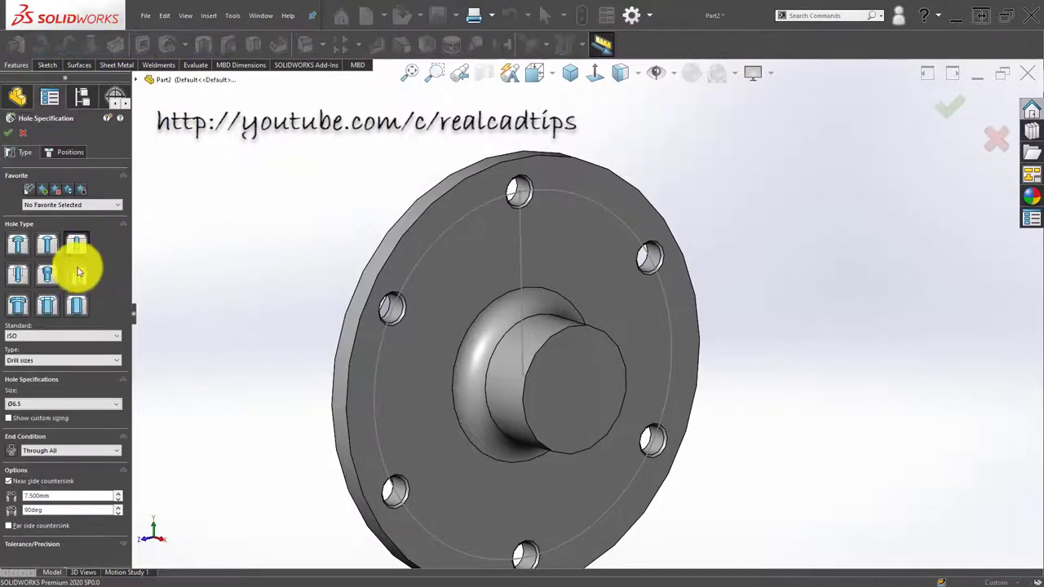
click(16, 279)
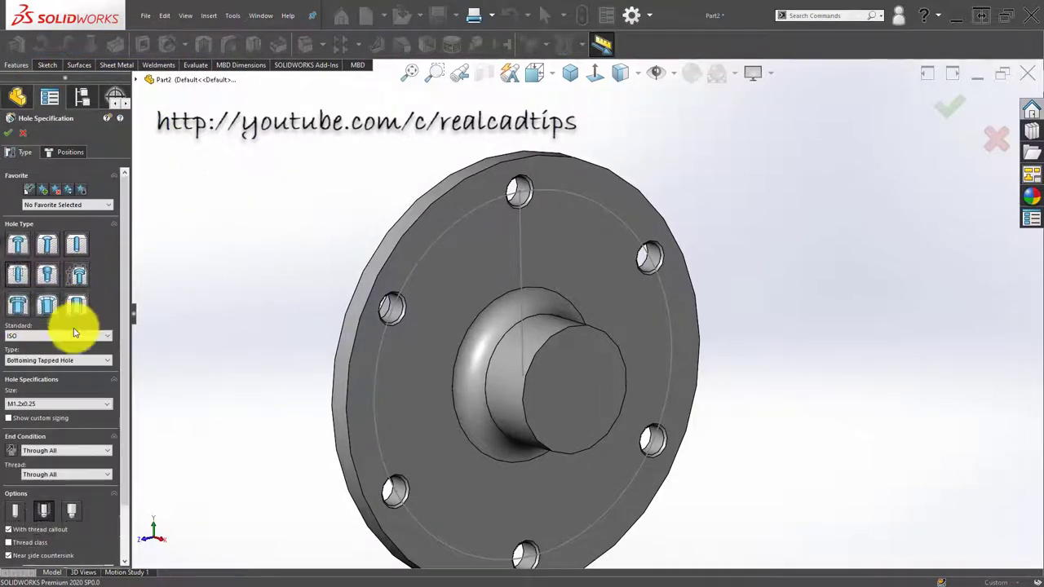
click(81, 361)
click(55, 385)
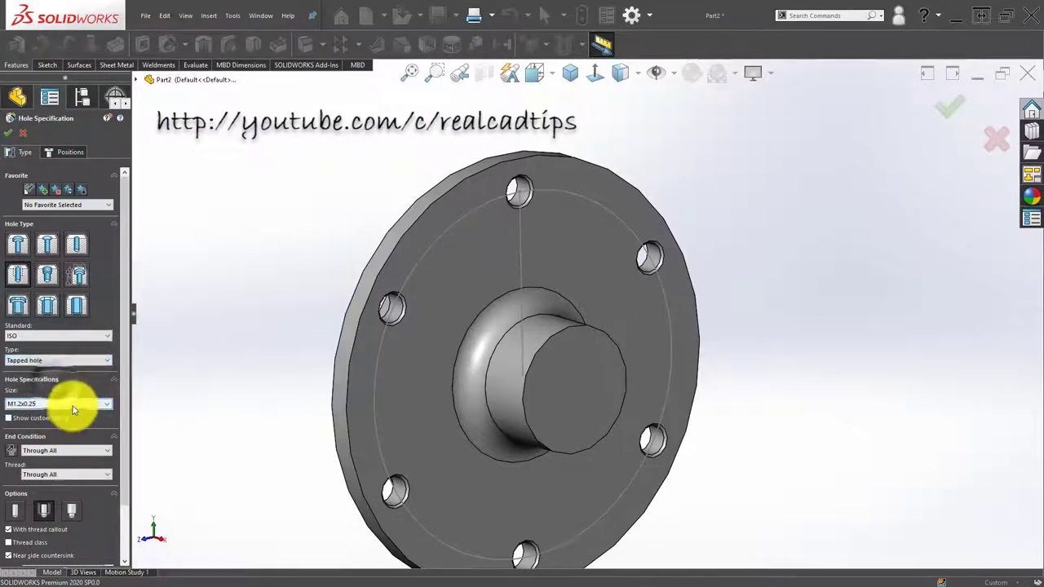
click(77, 404)
drag(104, 419, 106, 471)
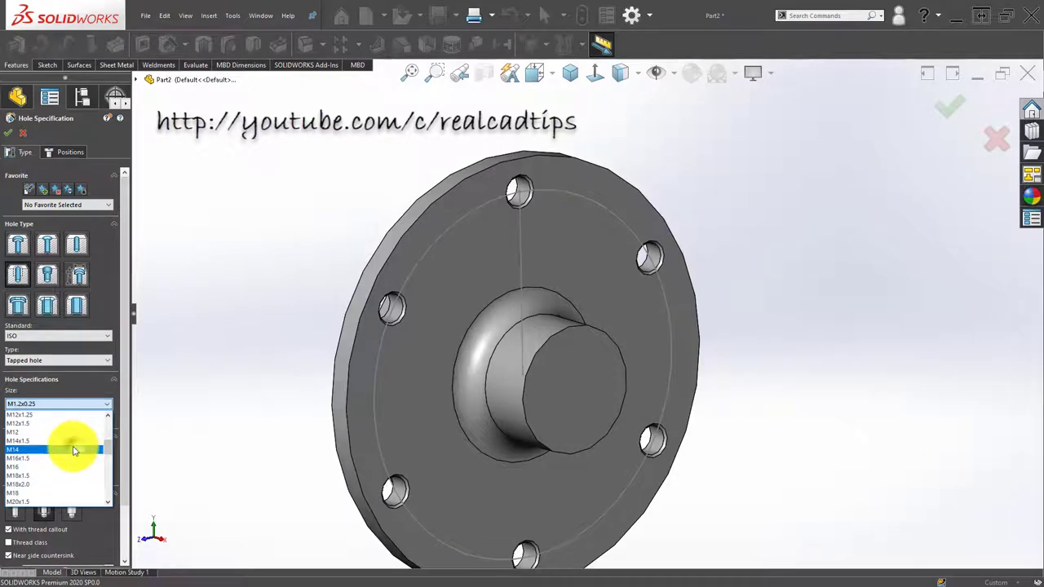
click(73, 450)
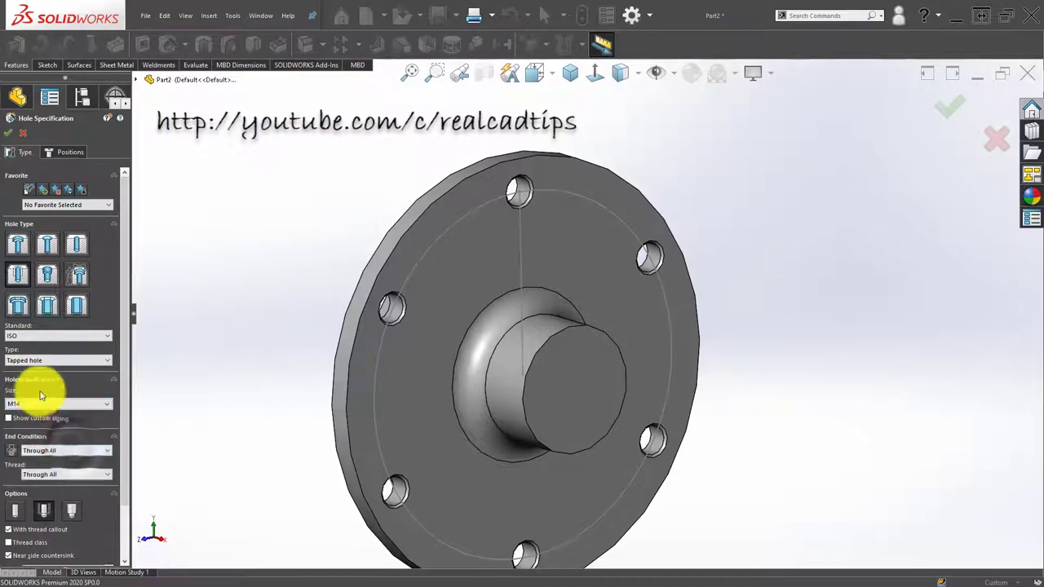
click(93, 453)
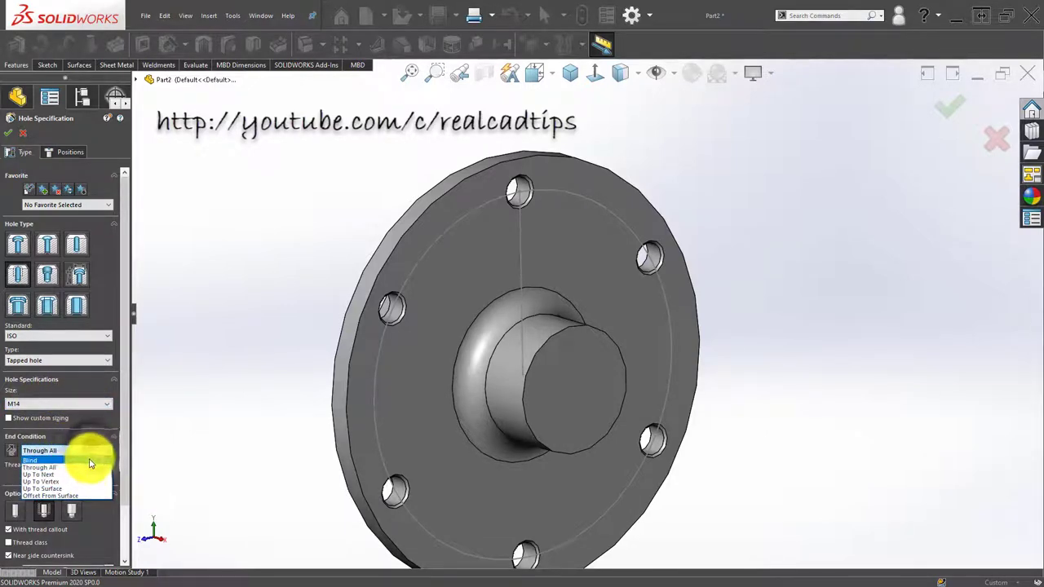
click(90, 461)
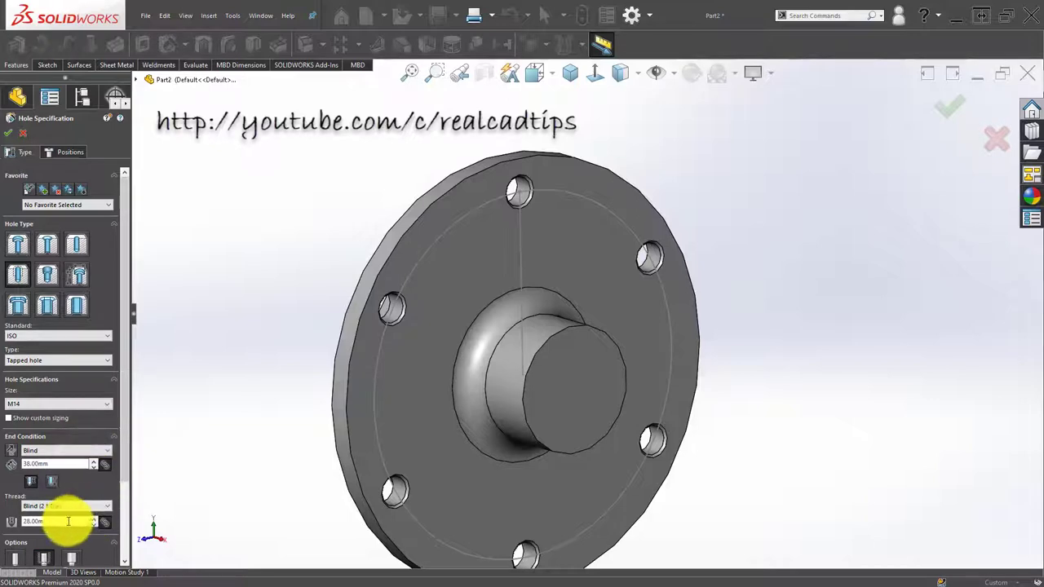
Set the hole to 30 mm blind with a 12 mm blind thread depth
drag(56, 522, 25, 519)
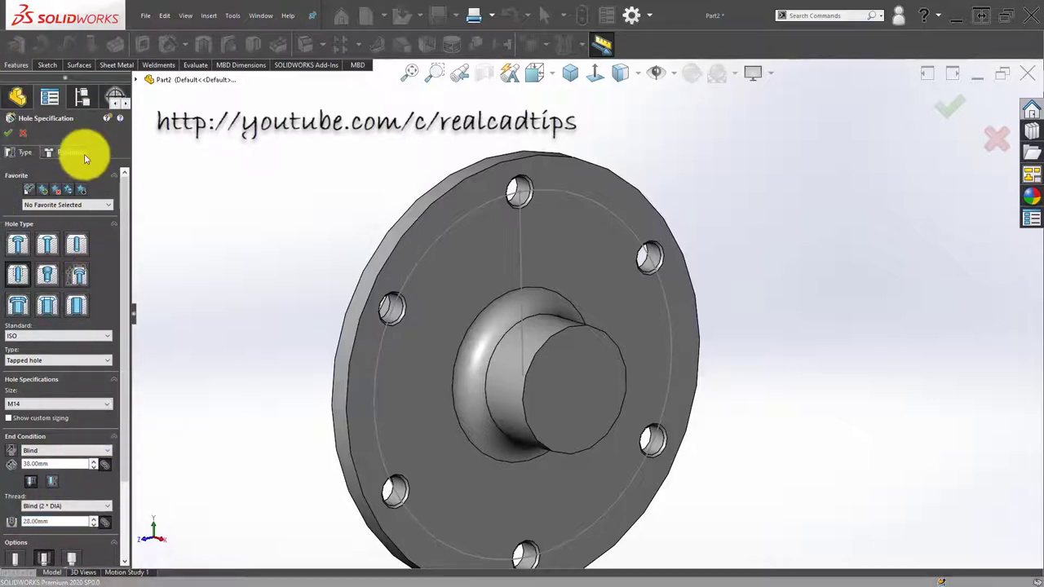
drag(70, 523, 10, 518)
text(12)
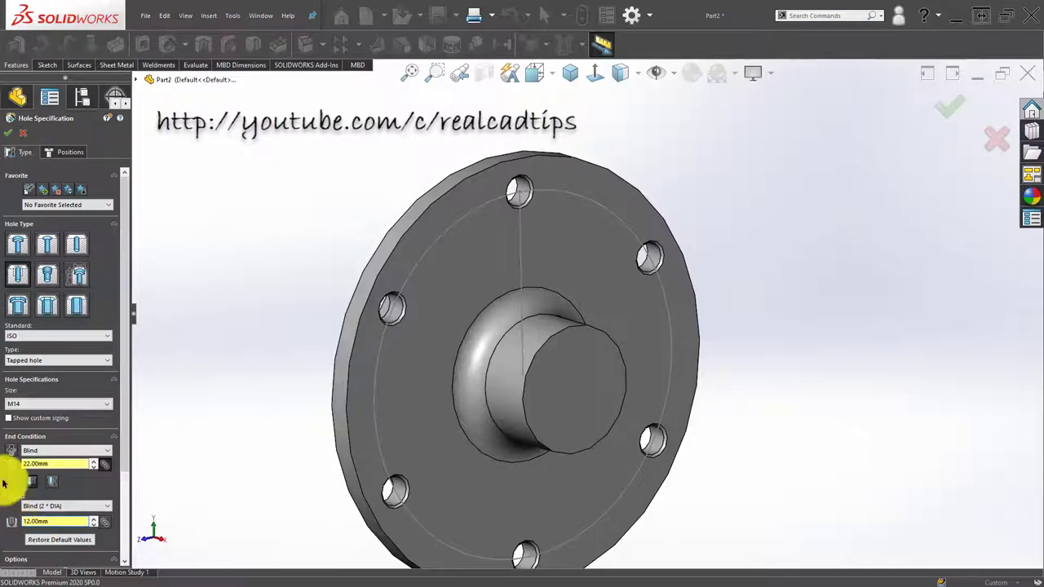
click(79, 451)
click(76, 467)
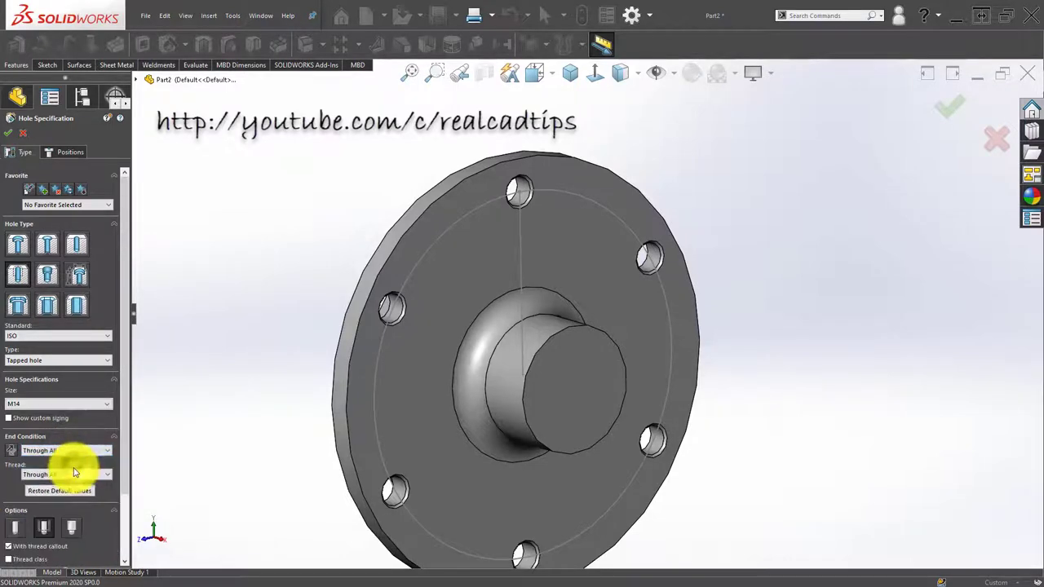
click(88, 475)
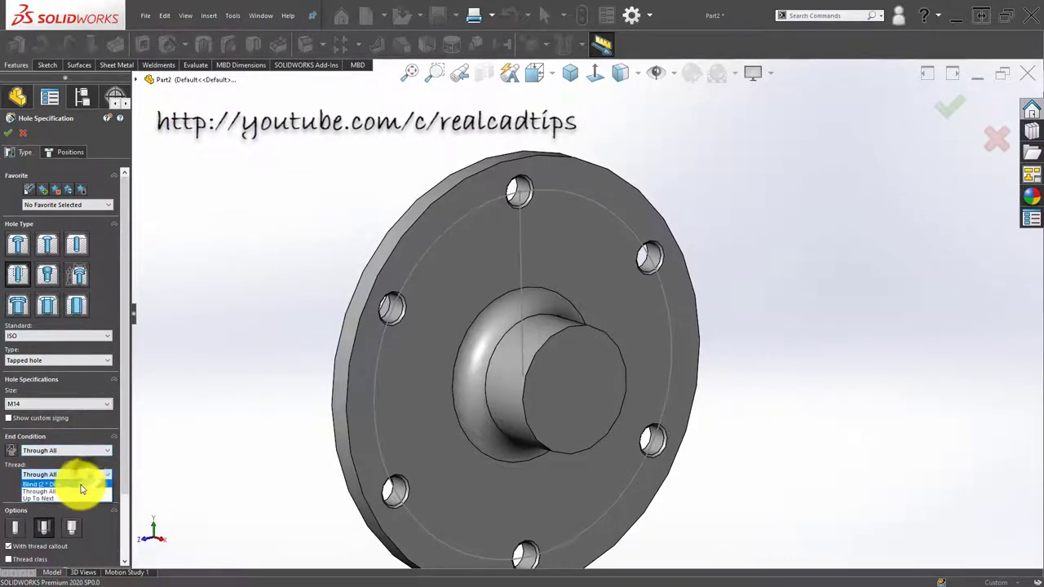
click(82, 490)
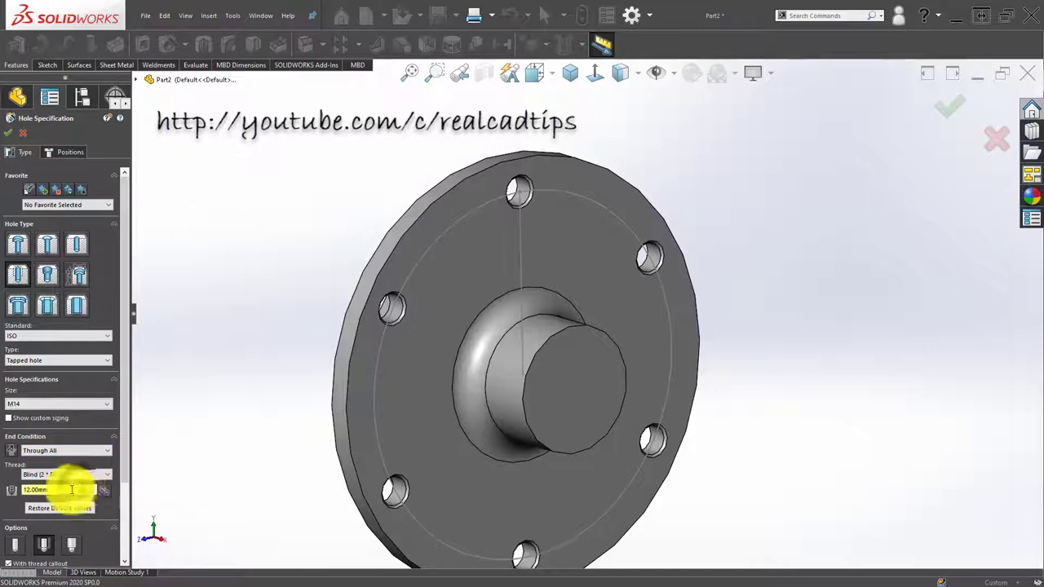
click(91, 451)
click(84, 461)
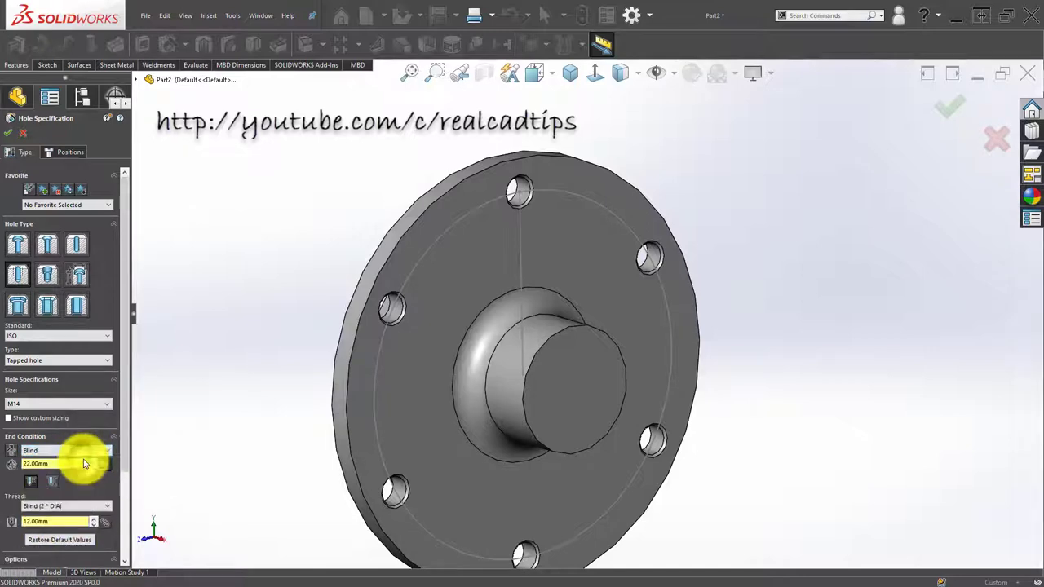
drag(82, 463, 2, 463)
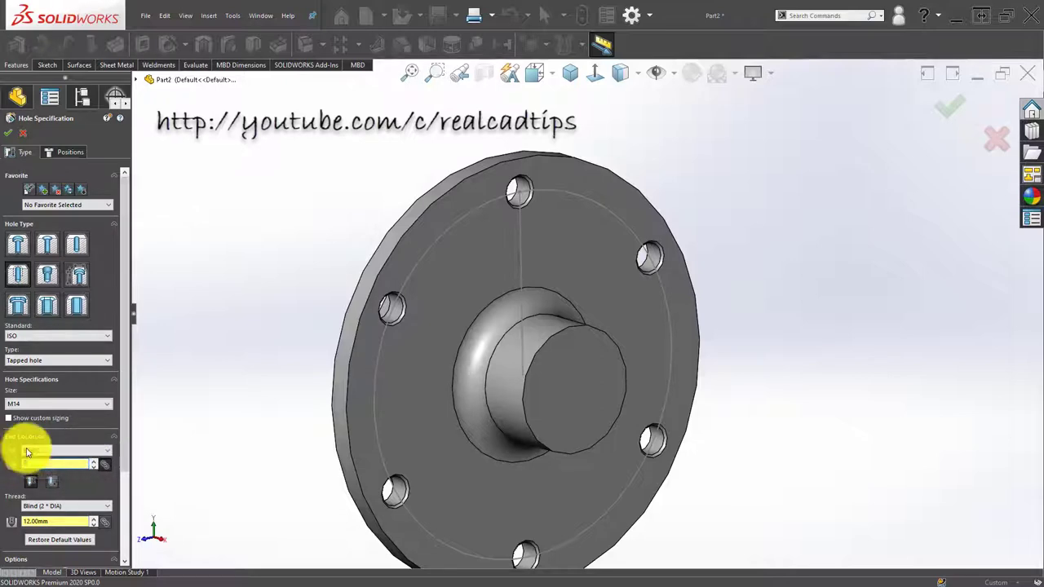
text(30)
click(70, 153)
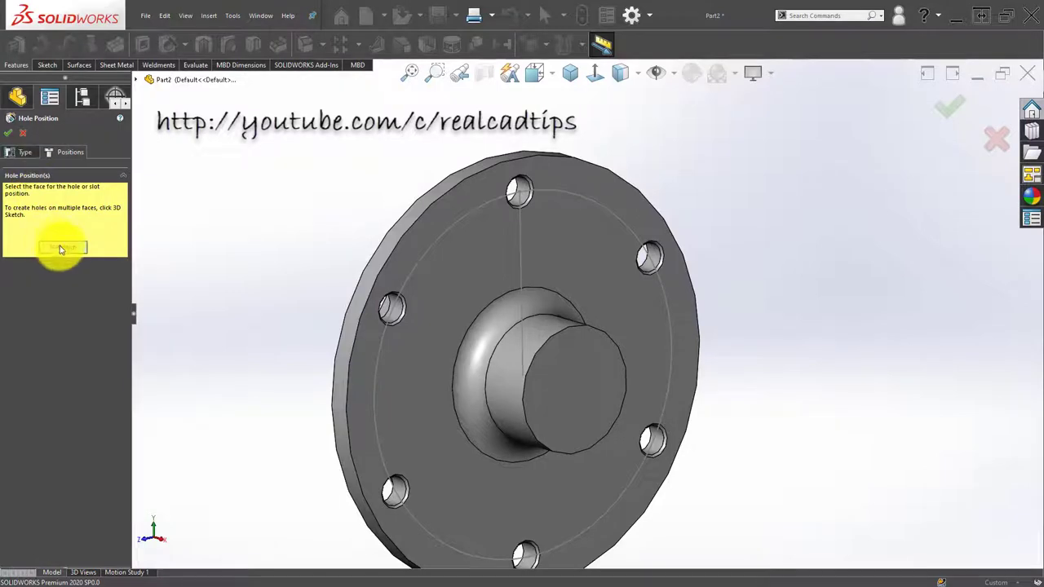
Place the hole point on the boss end face, concentric with the boss's circular edge
click(63, 248)
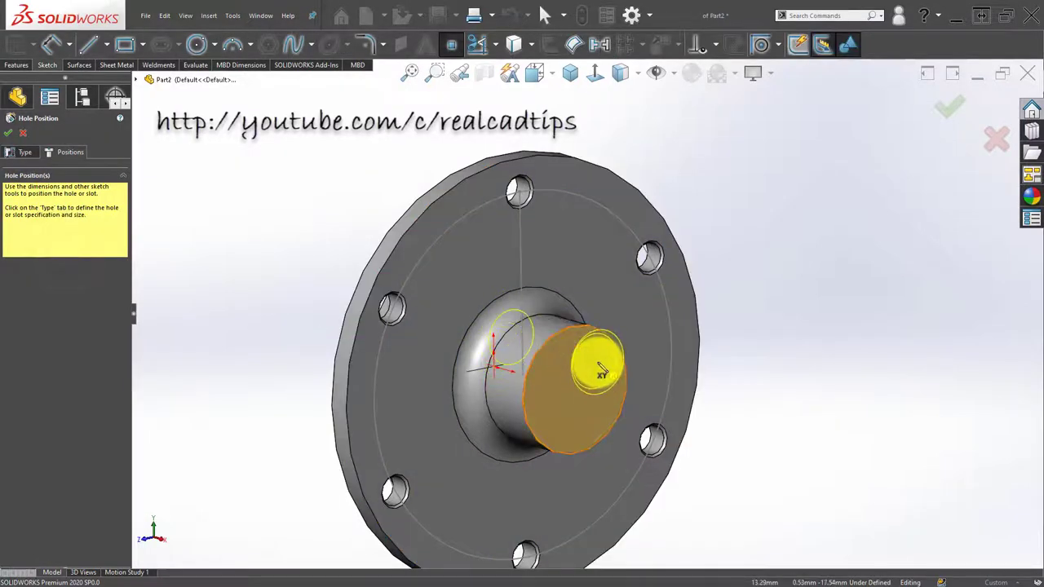
click(601, 372)
scroll(601, 372, up, 3)
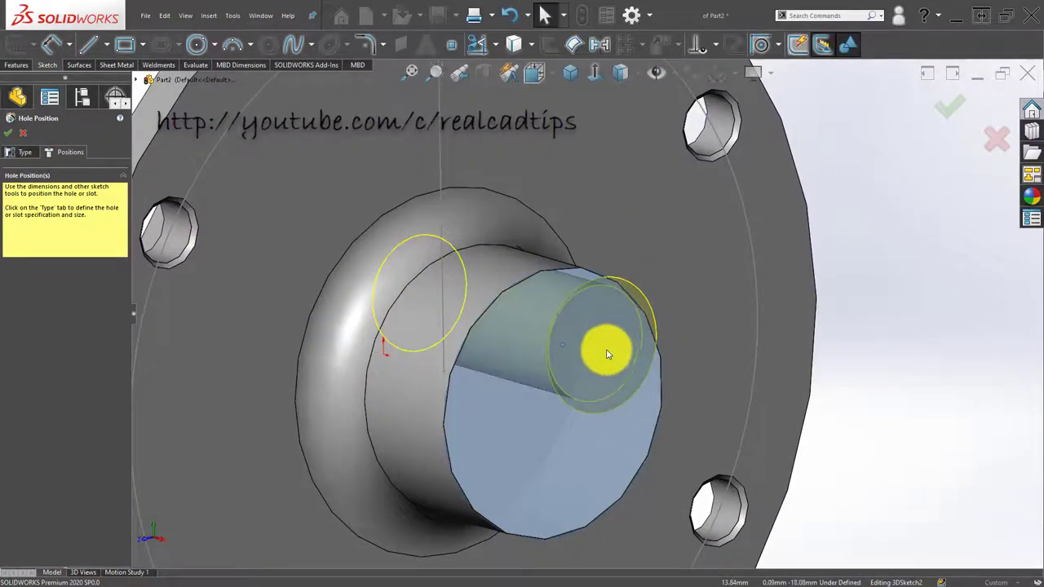
ctrl+click(658, 351)
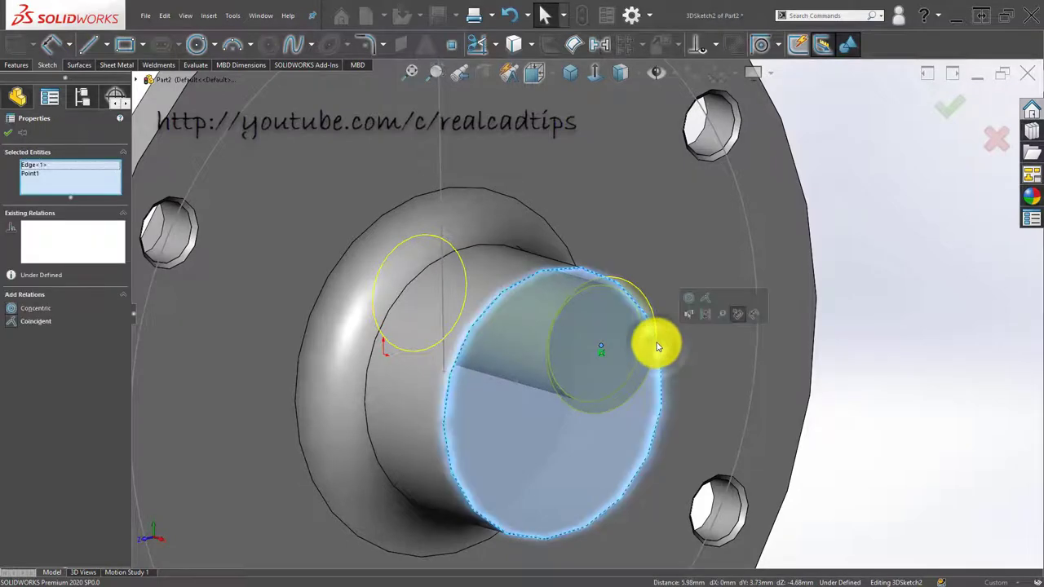
click(682, 304)
scroll(633, 359, down, 5)
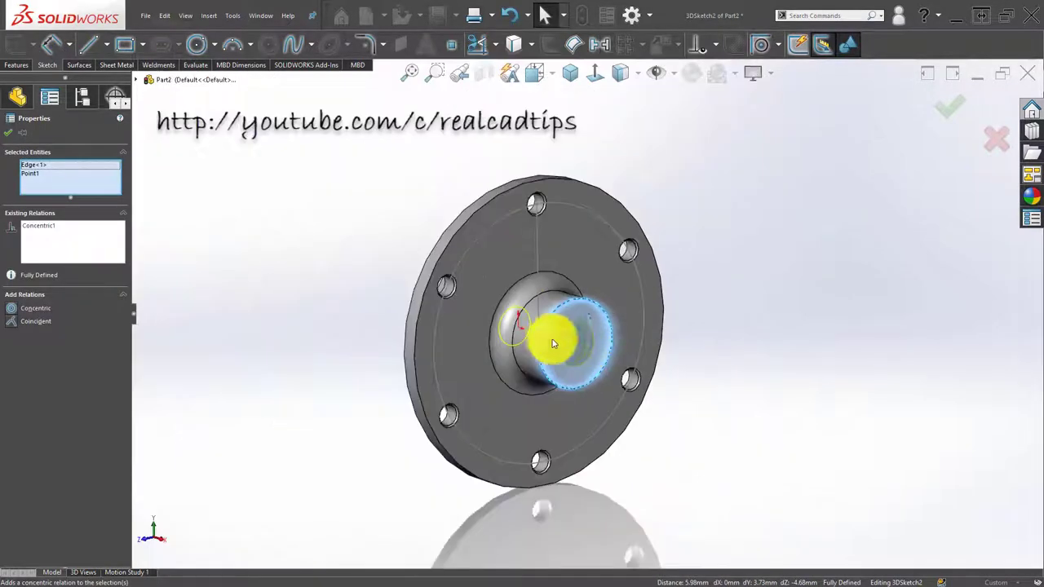
mouse_move(559, 345)
middle_down()
mouse_move(583, 349)
mouse_move(594, 332)
middle_up()
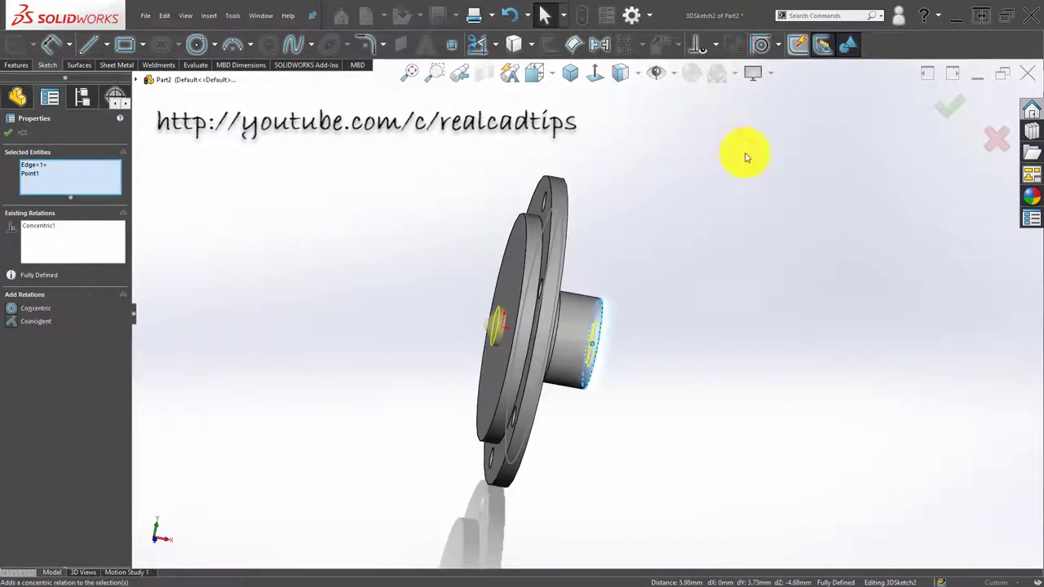
Finish M14 Tapped Hole1 and orbit around the flange to inspect it
click(960, 110)
key(Return)
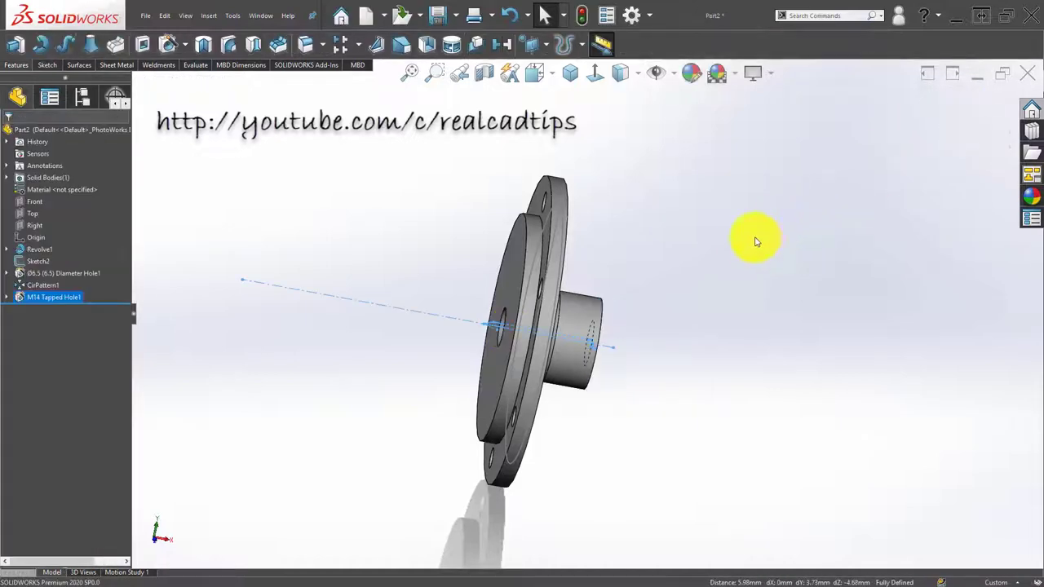
middle_drag(496, 337, 443, 280)
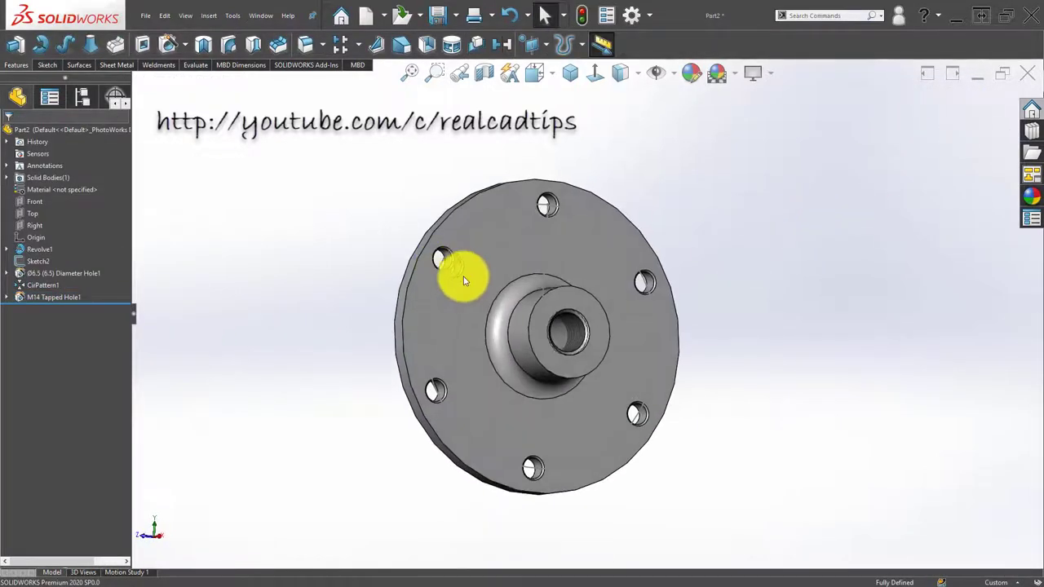
scroll(527, 337, up, 3)
mouse_move(527, 336)
middle_down()
mouse_move(508, 240)
mouse_move(571, 315)
mouse_move(650, 293)
mouse_move(545, 353)
mouse_move(473, 326)
middle_up()
scroll(473, 326, up, 2)
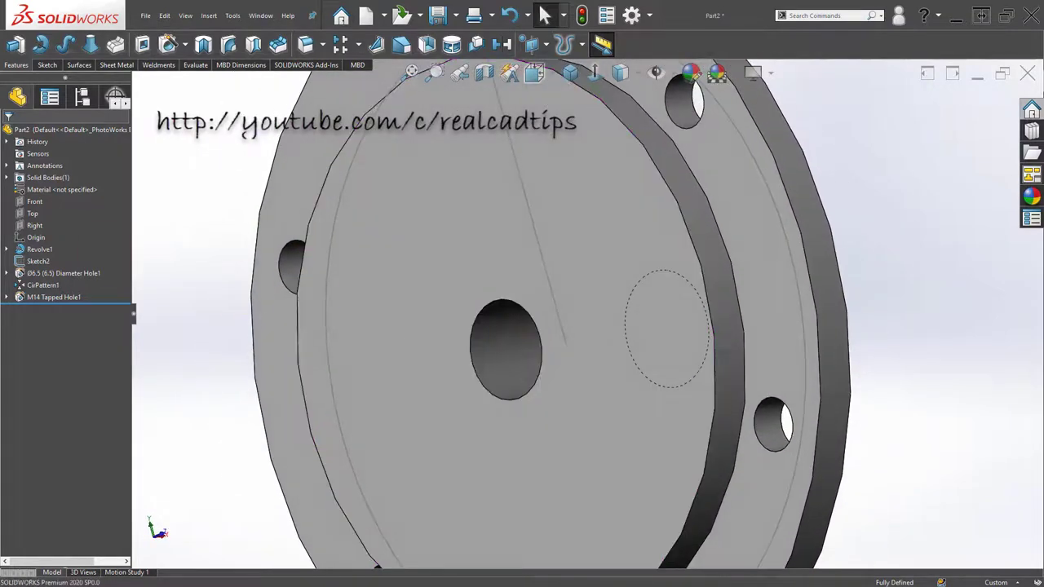
Chamfer the central bore edge 6 mm at 45°, then section the part to inspect it
click(323, 44)
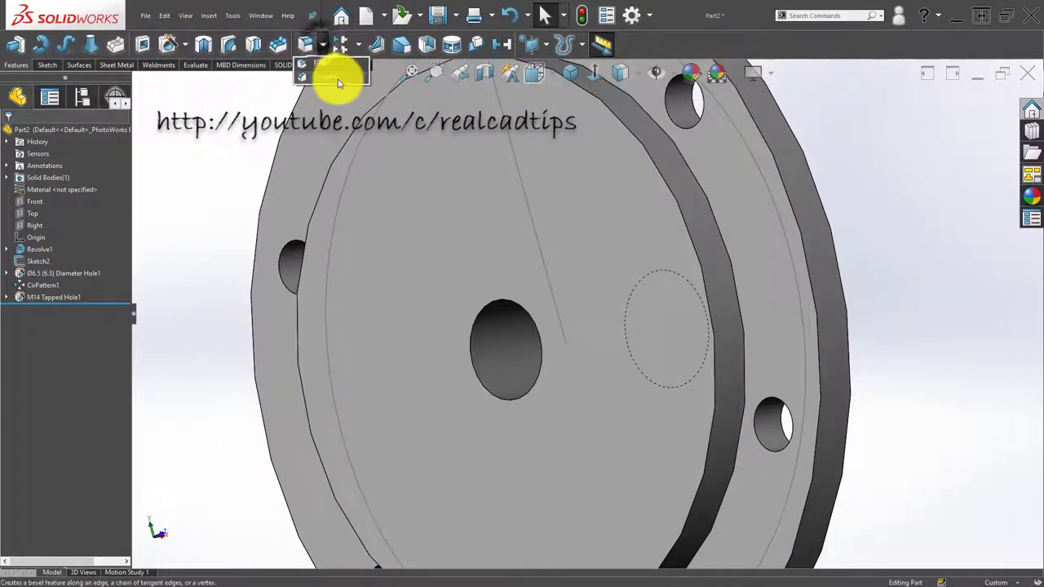
click(340, 80)
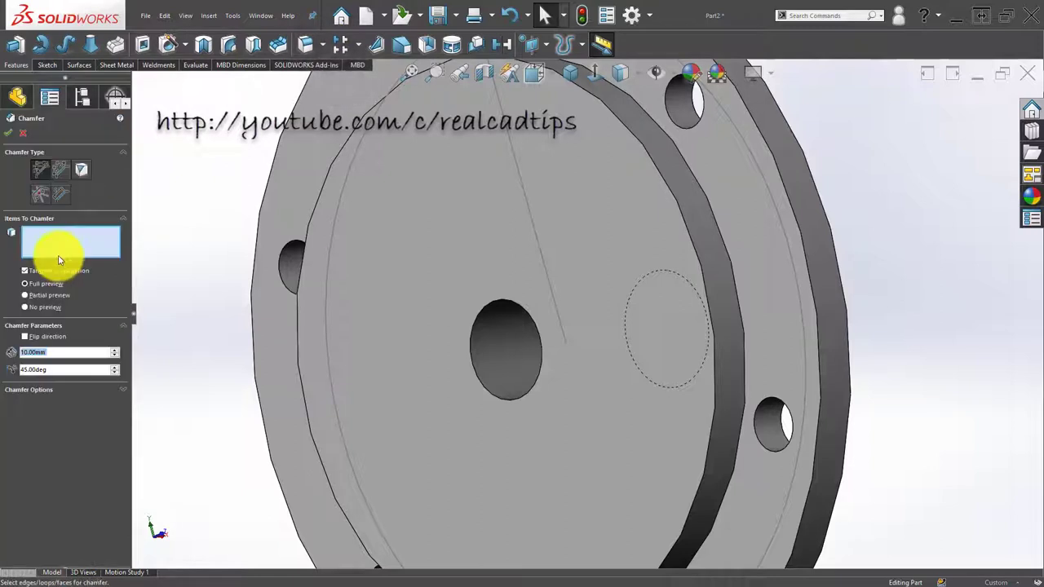
text(5)
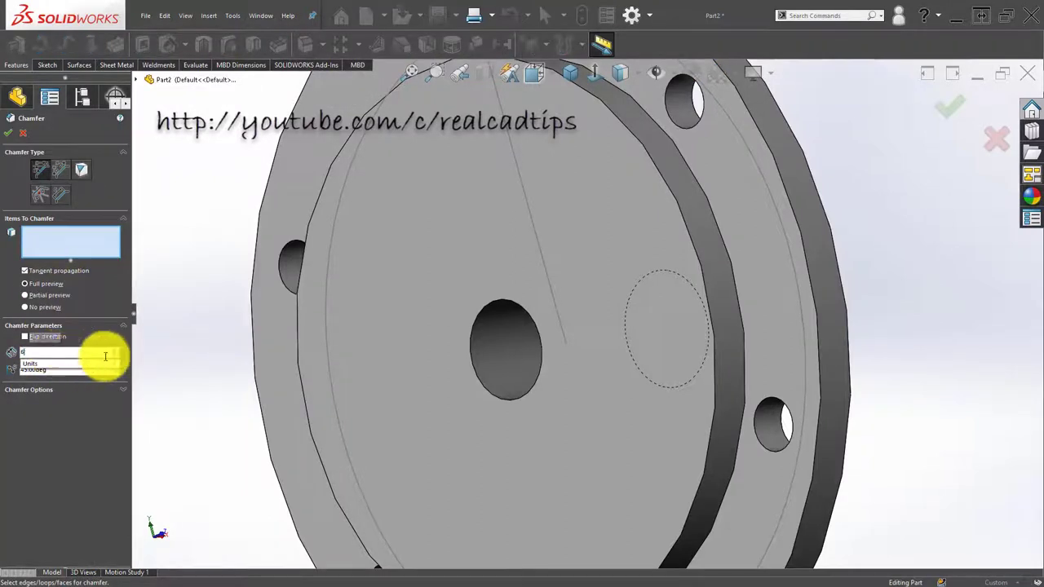
click(494, 303)
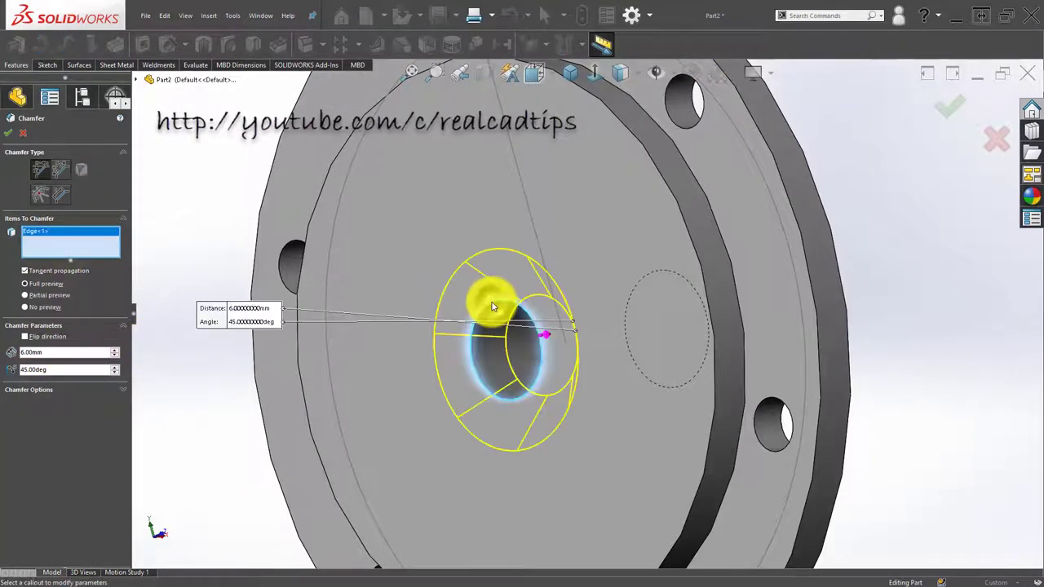
middle_drag(478, 291, 442, 310)
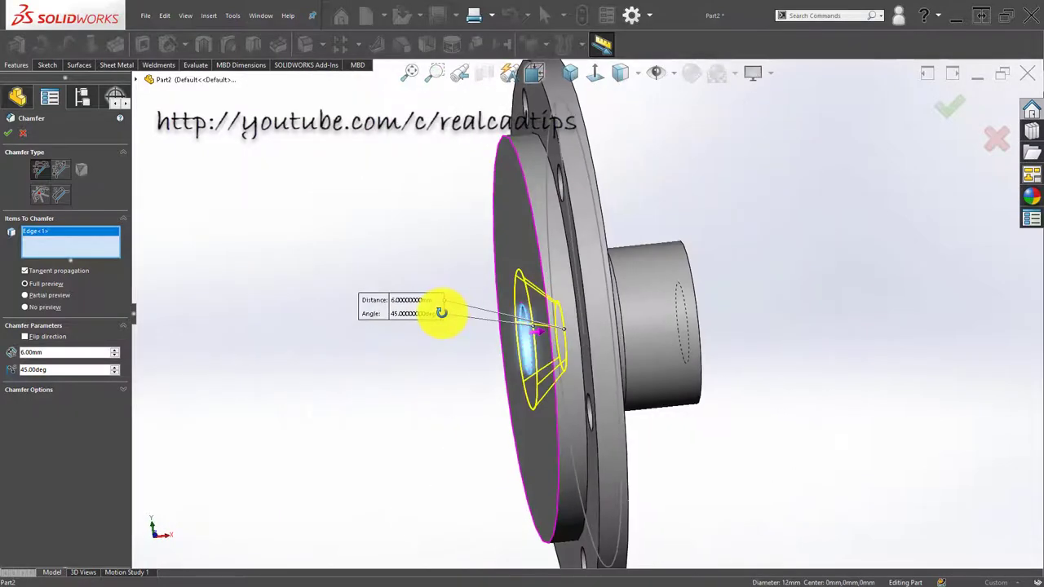
click(948, 106)
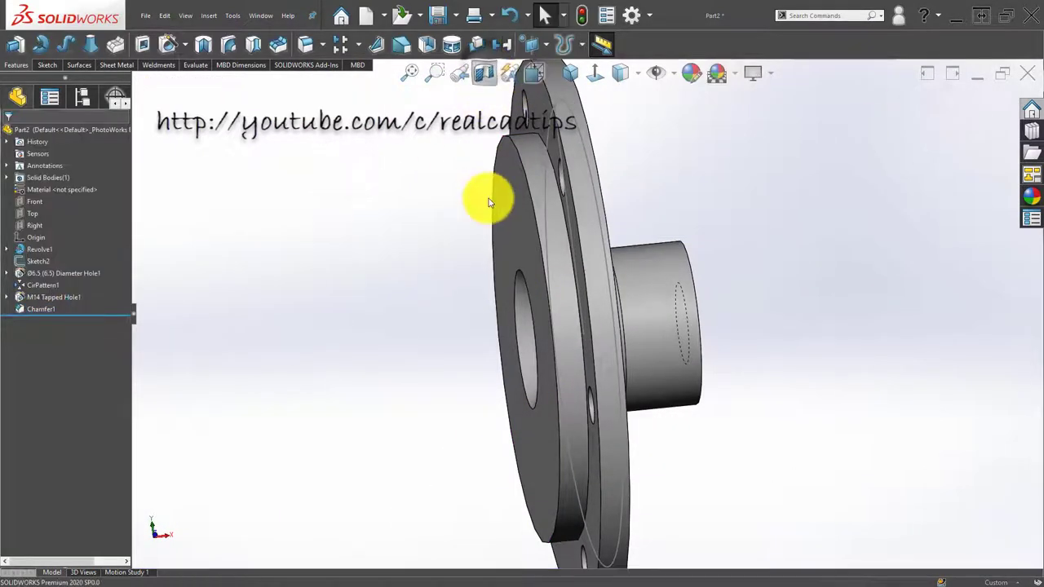
click(484, 73)
Inspect the threaded bore in section, then close the section and return to isometric view
mouse_move(589, 340)
middle_down()
mouse_move(592, 419)
mouse_move(552, 323)
mouse_move(629, 373)
mouse_move(633, 331)
mouse_move(551, 346)
middle_up()
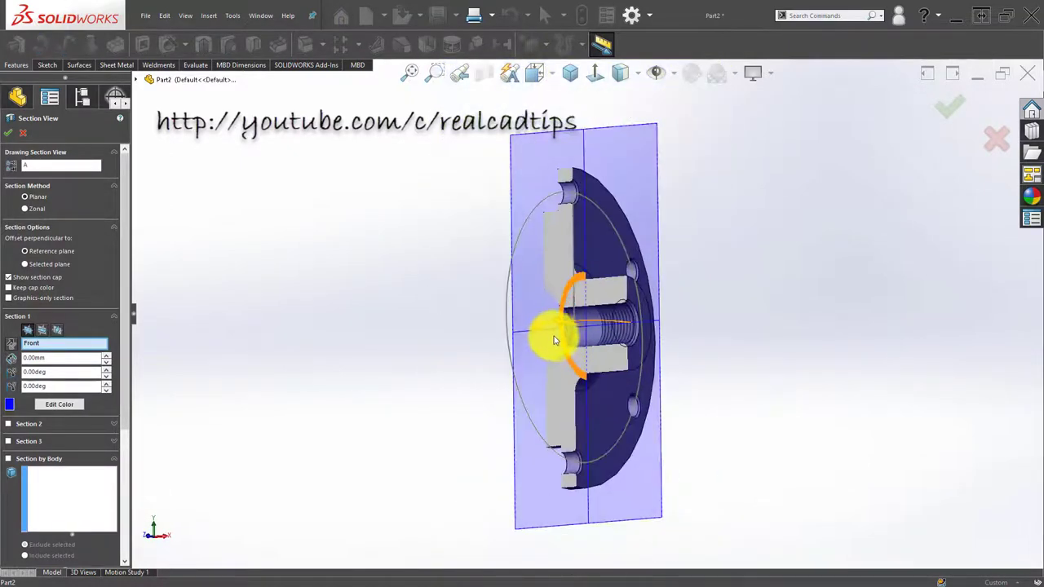
key(Escape)
click(570, 73)
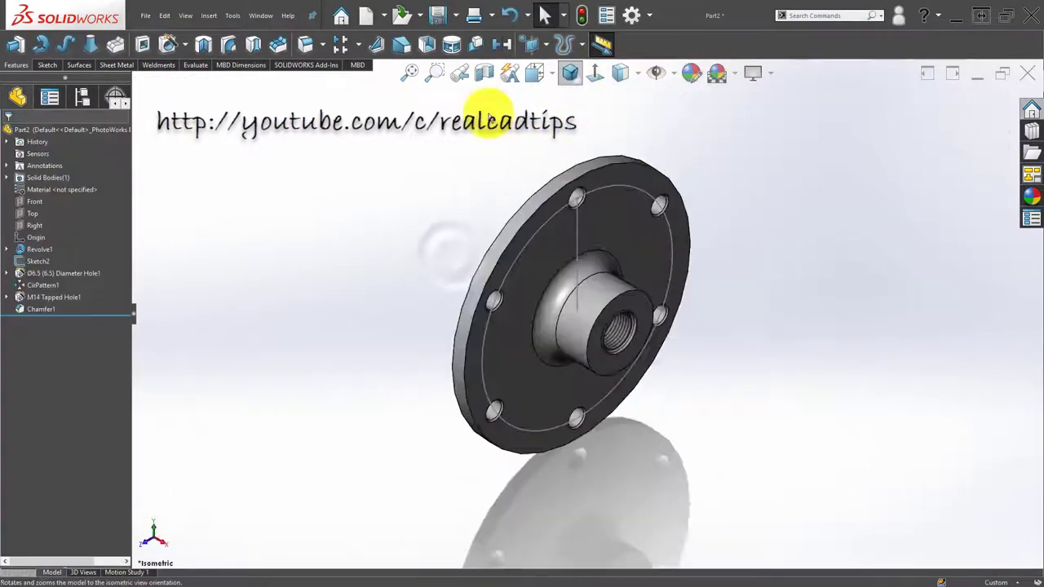
Assign Plain Carbon Steel as the flange part's material
right_click(58, 187)
click(131, 233)
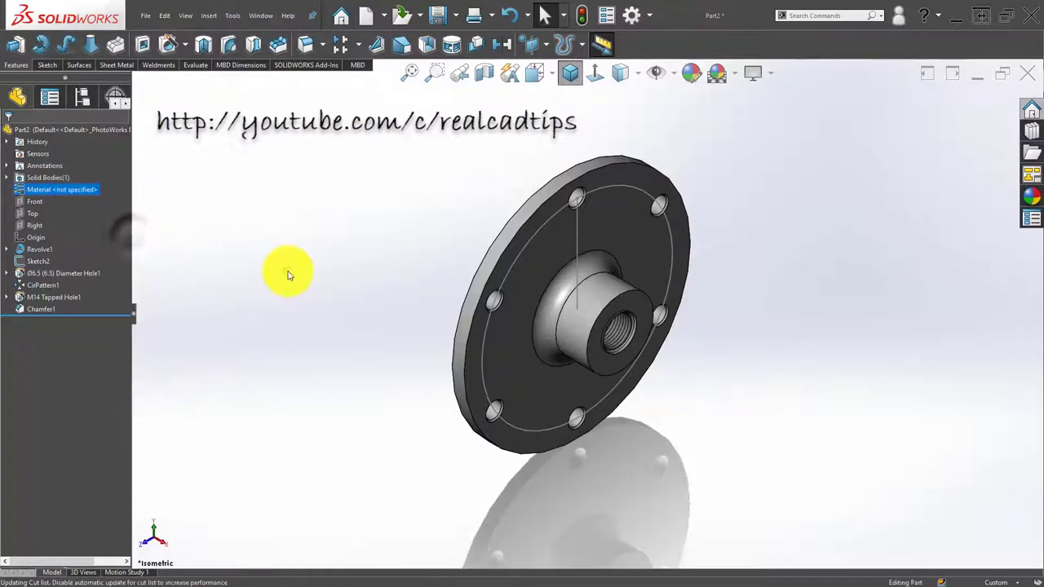
click(286, 275)
click(366, 249)
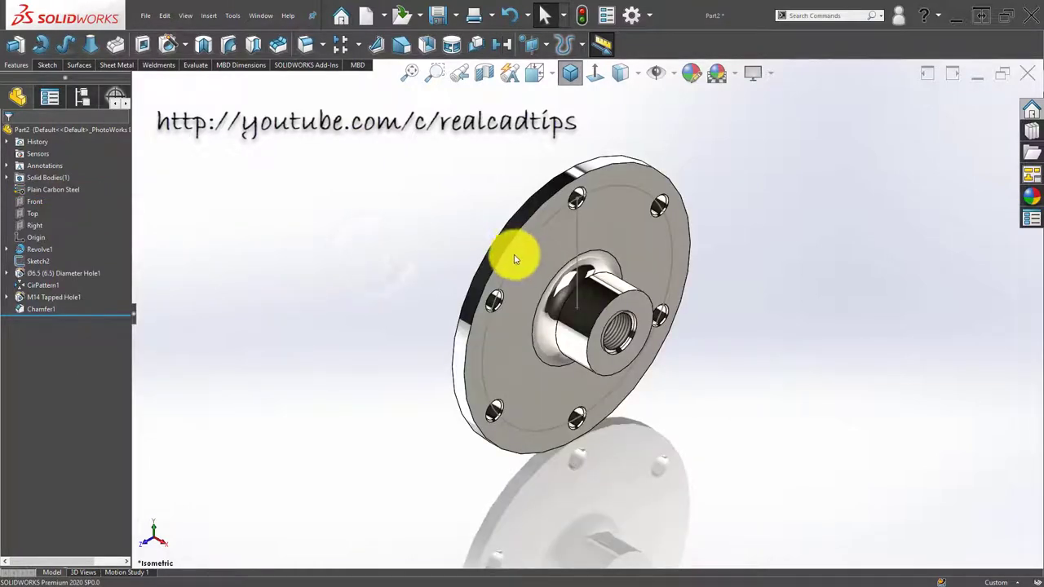
click(400, 237)
scroll(542, 292, down, 2)
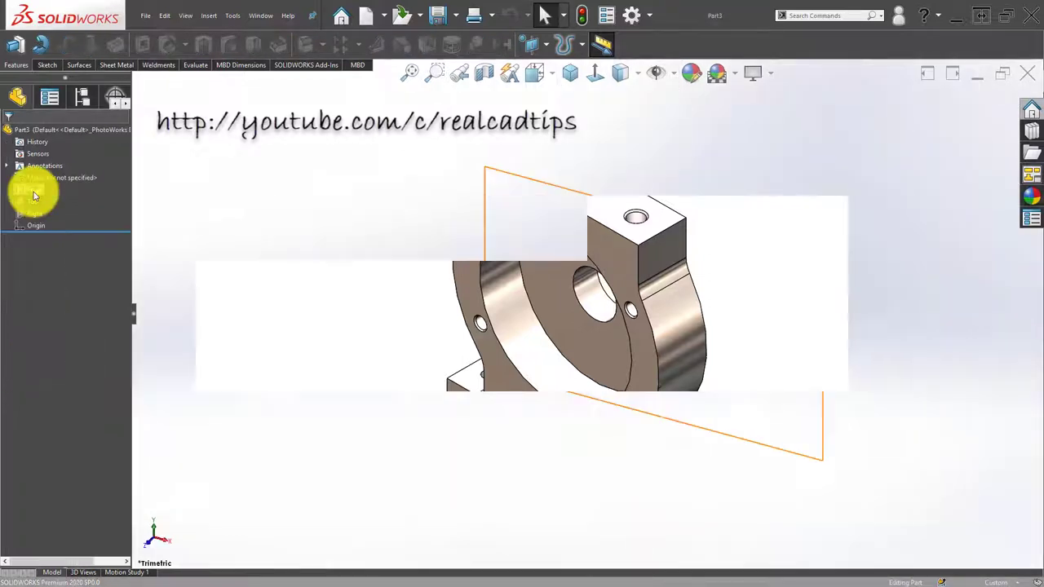
Start a new sketch on the Front plane of Part3
click(32, 189)
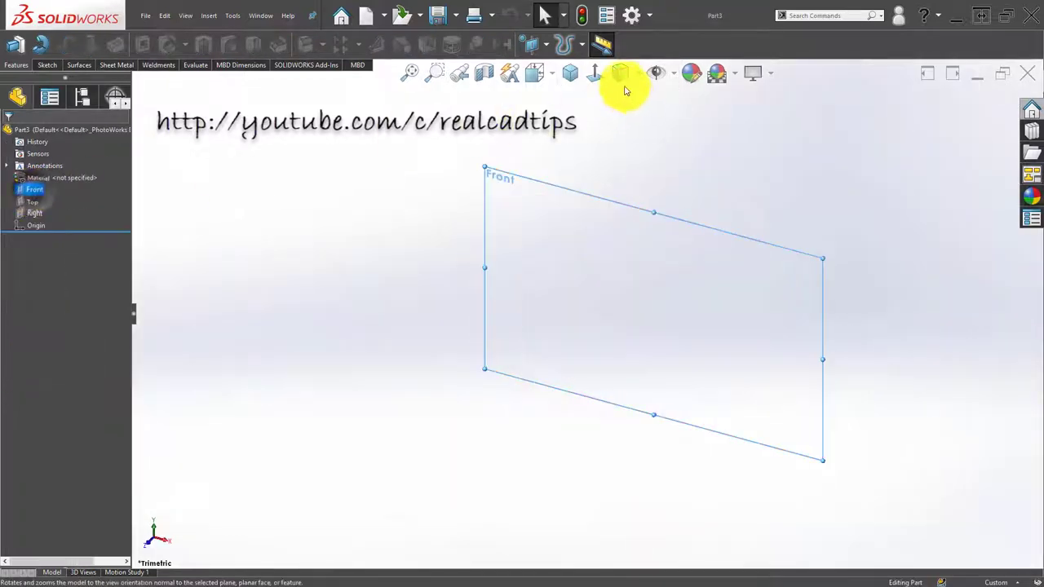
click(572, 76)
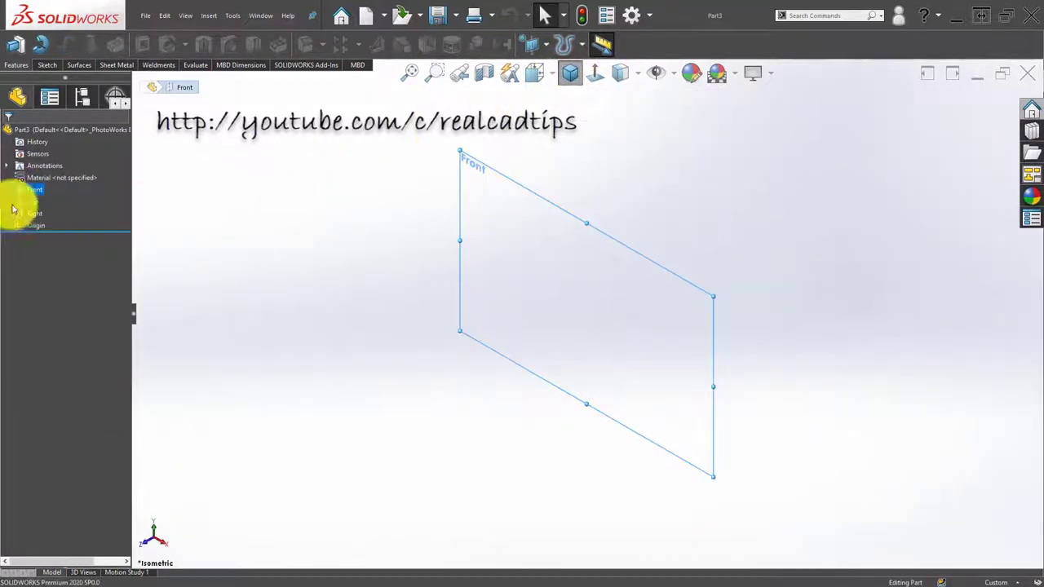
click(34, 213)
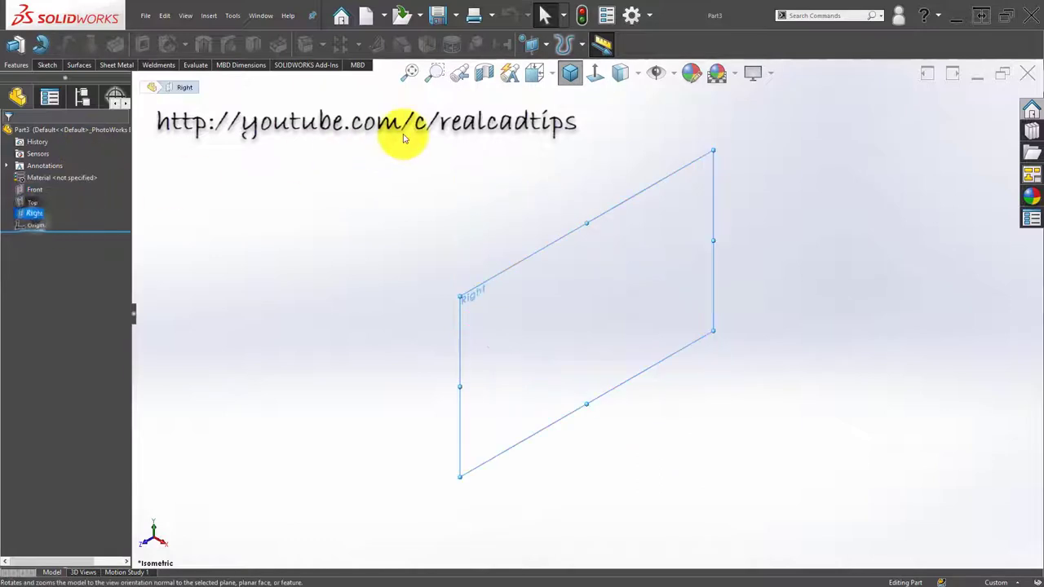
click(34, 190)
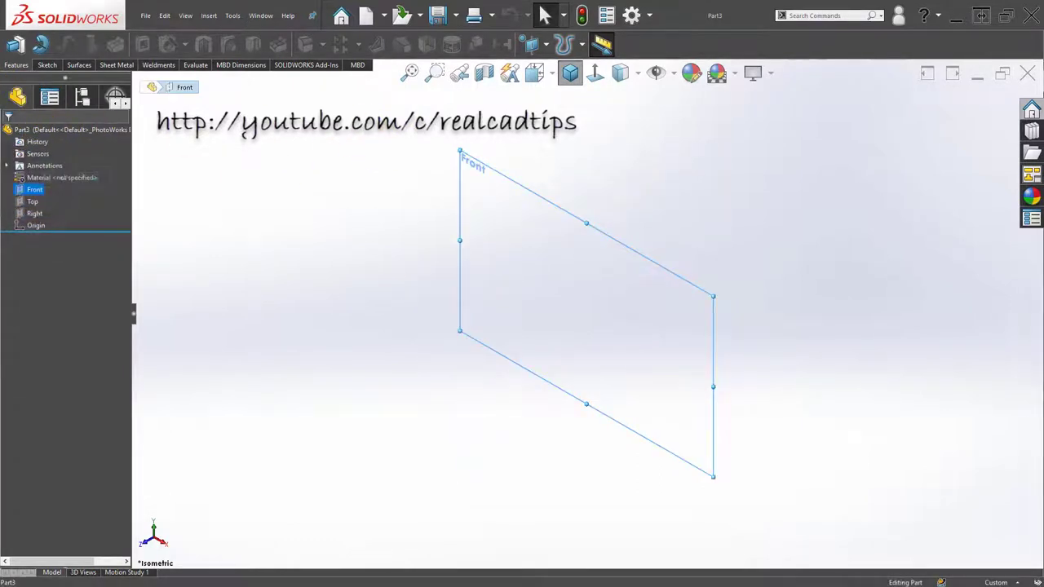
right_click(34, 190)
click(45, 175)
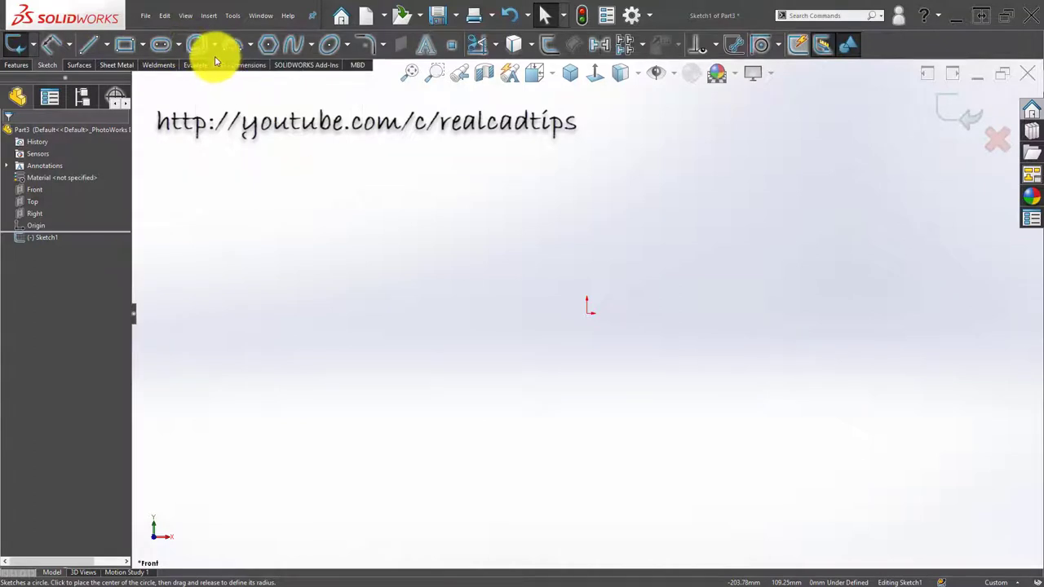
Draw a vertical construction centreline rising from the origin
key(l)
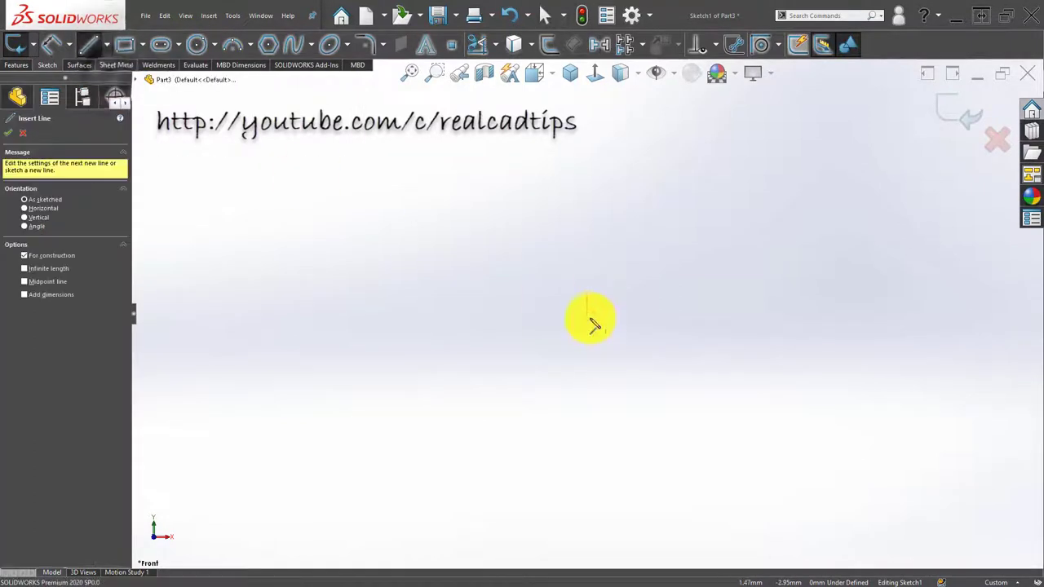
click(587, 312)
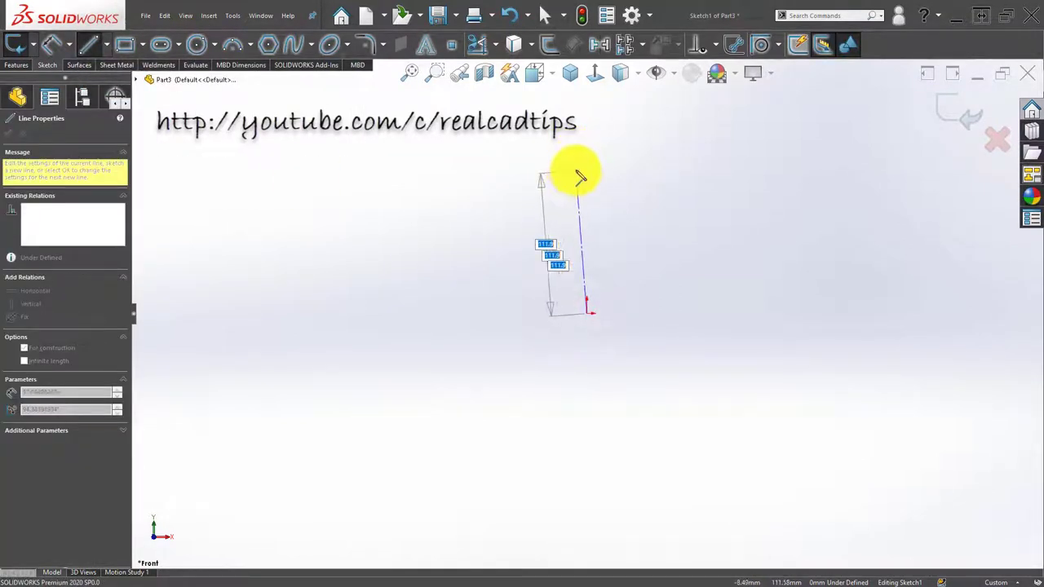
click(587, 137)
key(Escape)
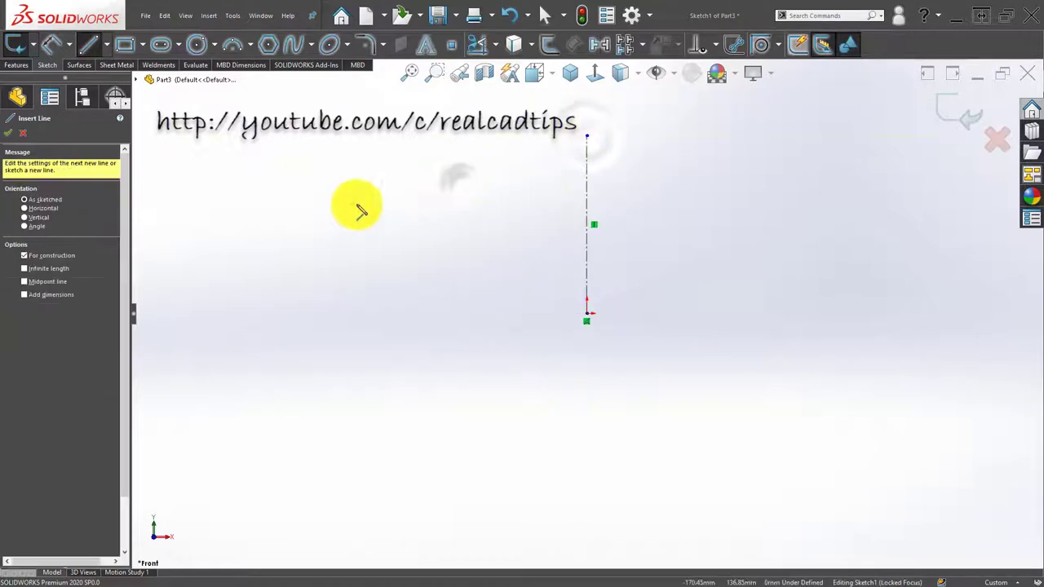
Draw the stepped base edges, a short vertical neck line and a tangent arc curving up-left
click(86, 45)
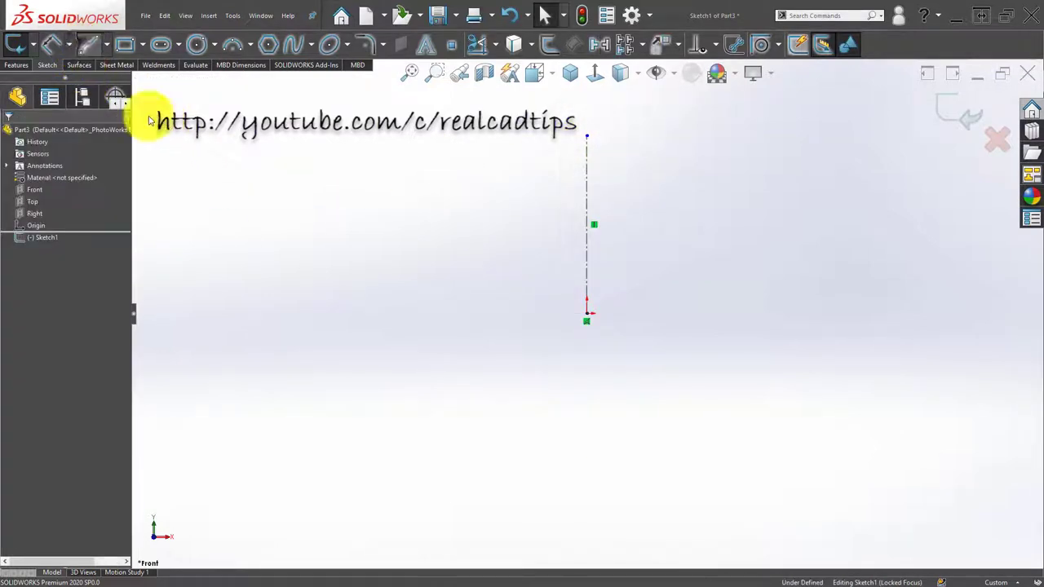
click(587, 315)
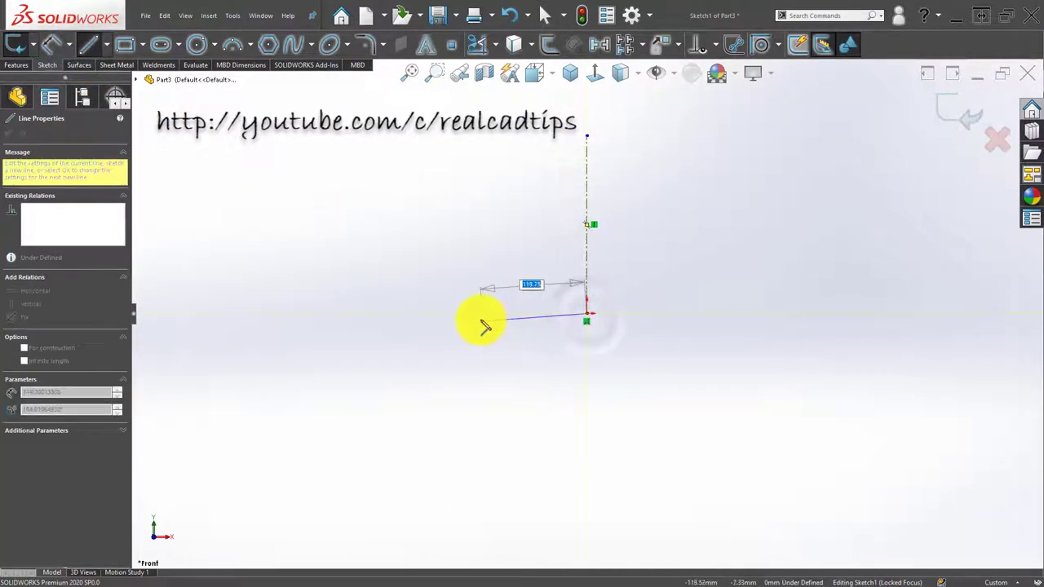
click(463, 314)
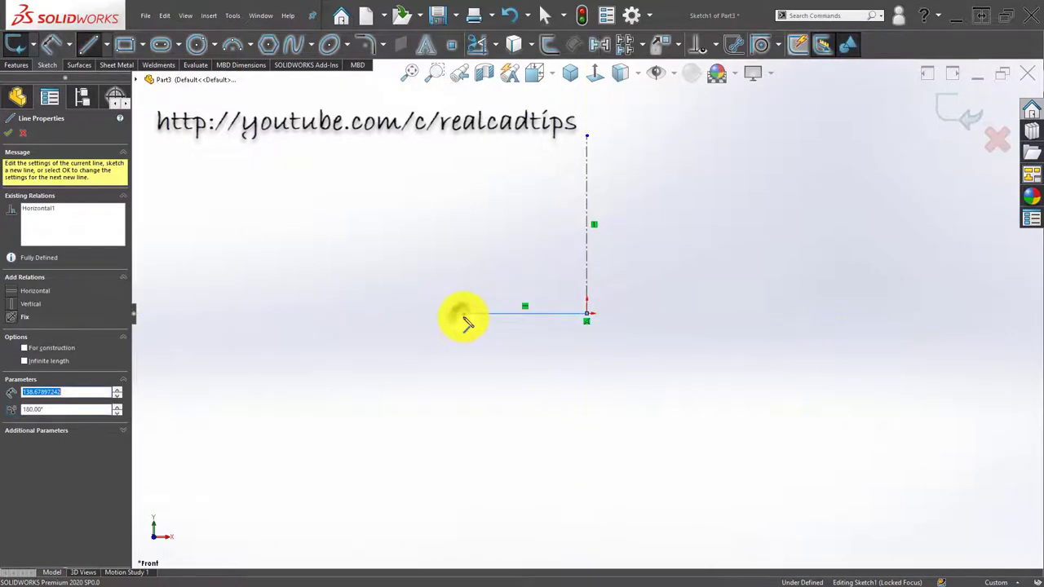
click(463, 291)
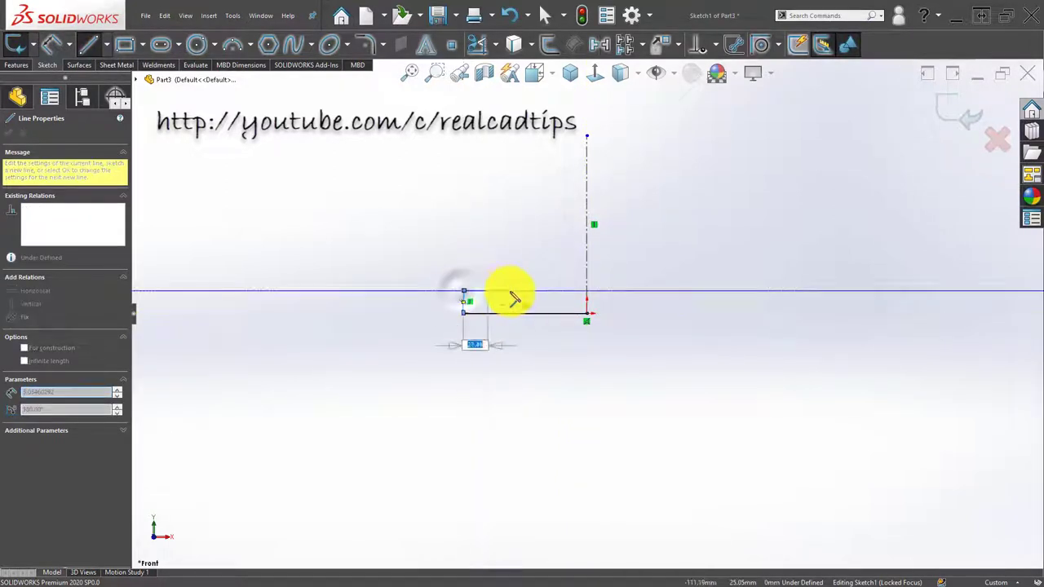
click(525, 291)
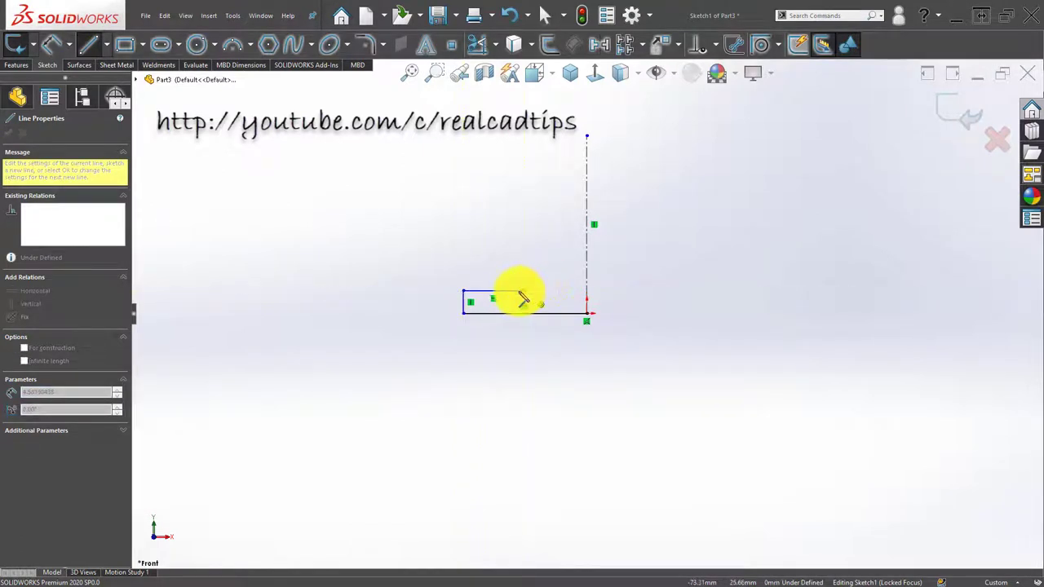
key(a)
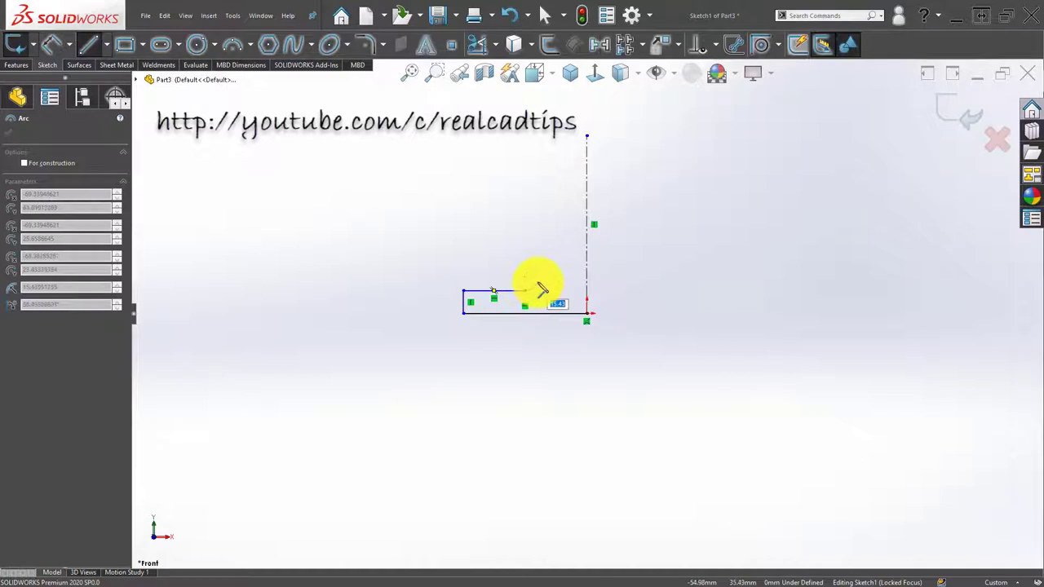
key(a)
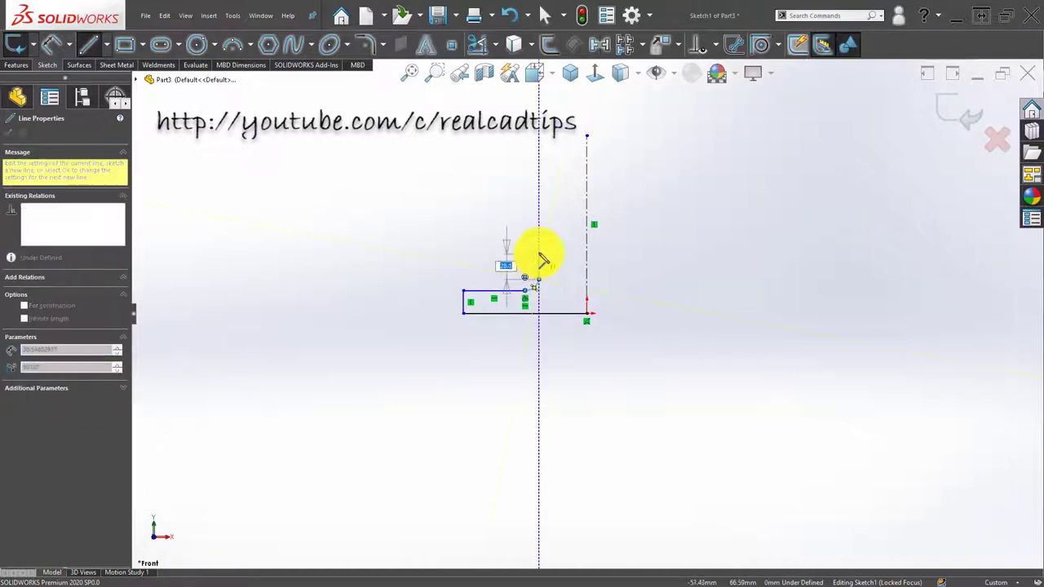
click(539, 253)
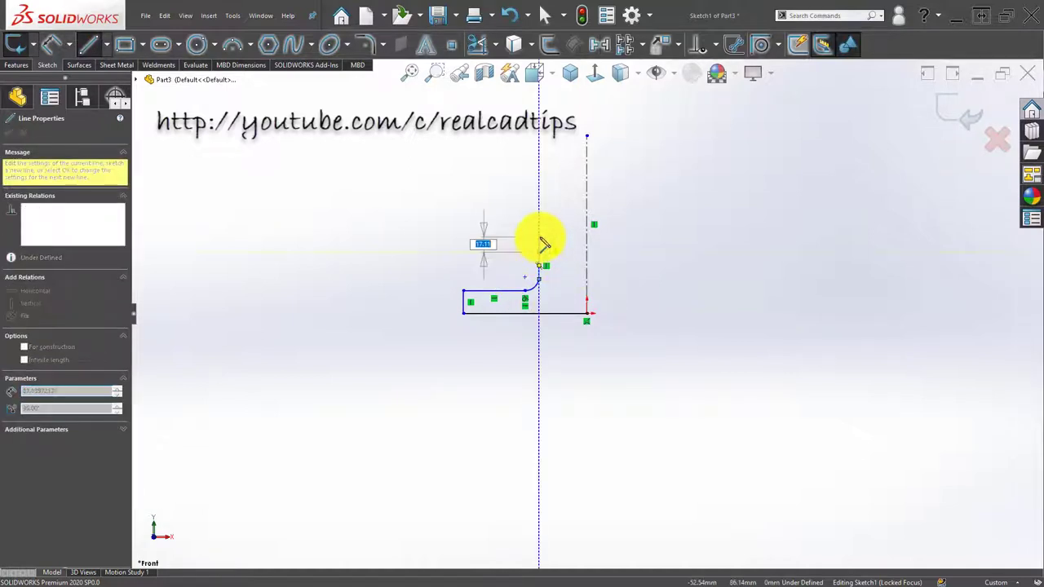
key(a)
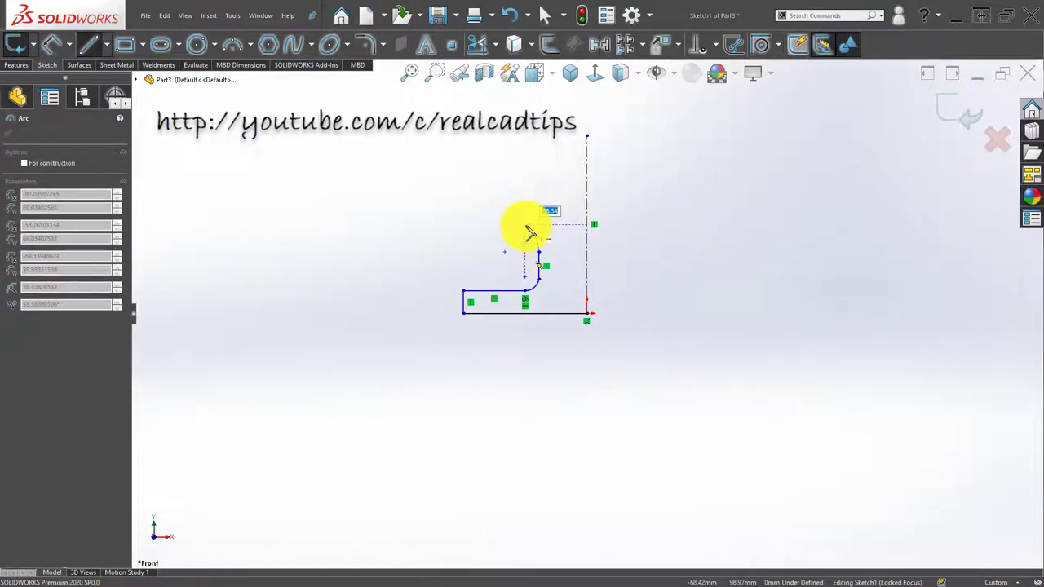
click(527, 225)
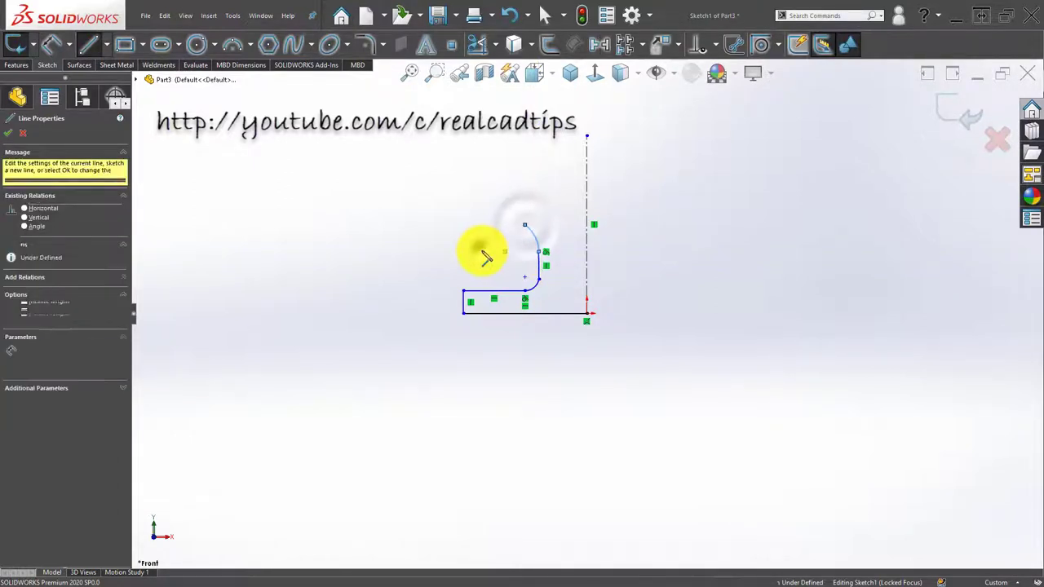
key(Escape)
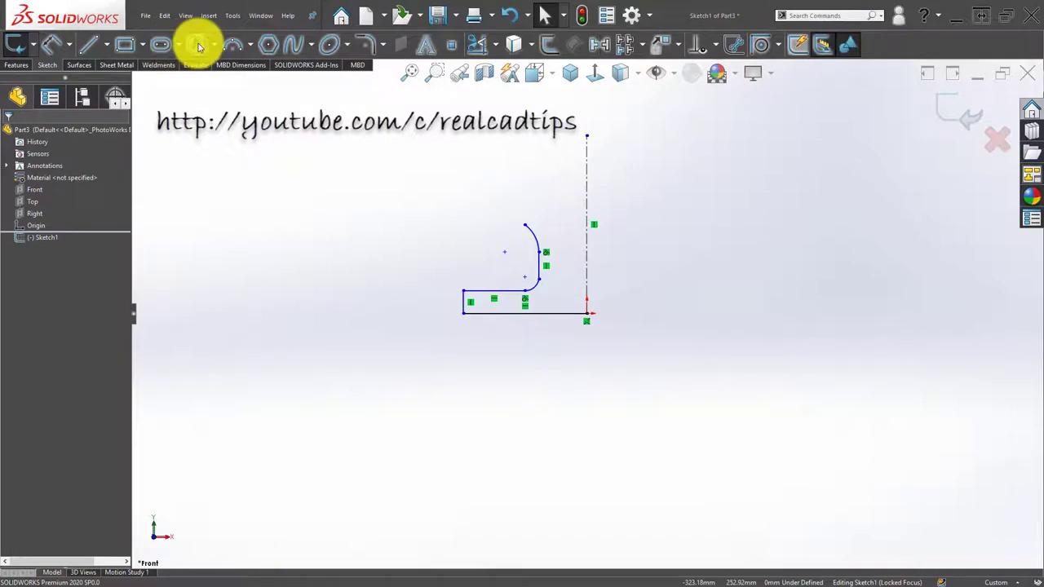
Draw a large circle centred on the centreline above the origin
click(197, 45)
click(586, 135)
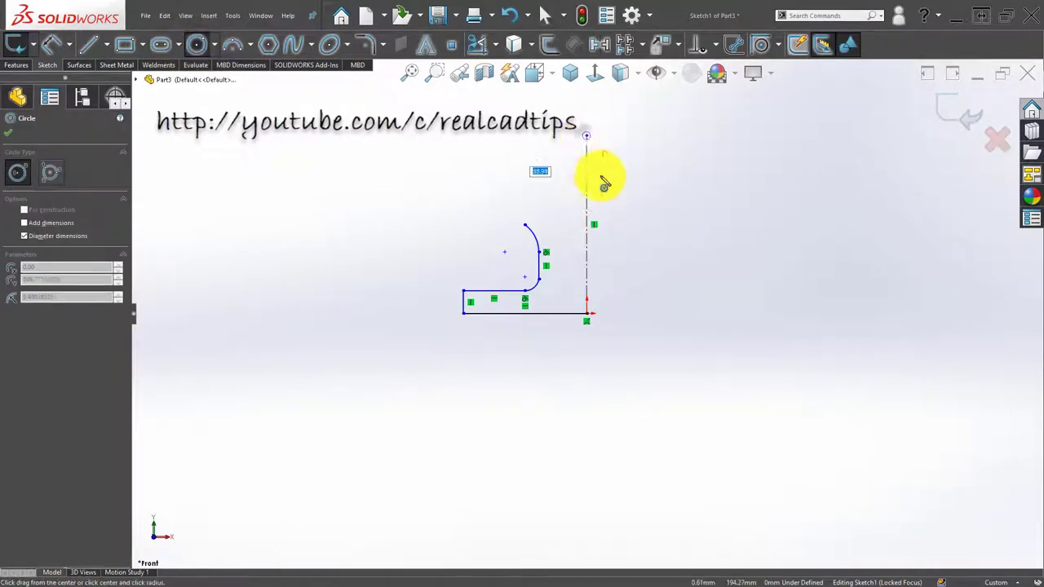
click(626, 214)
key(Escape)
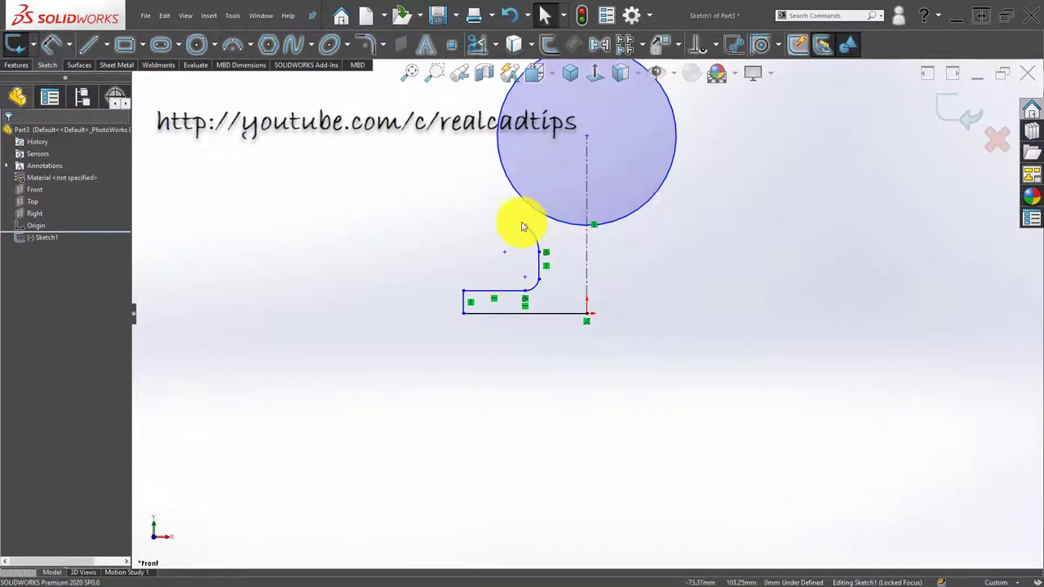
Drag the neck arc's end onto the circle and make the arc tangent to it
click(537, 217)
drag(537, 217, 536, 206)
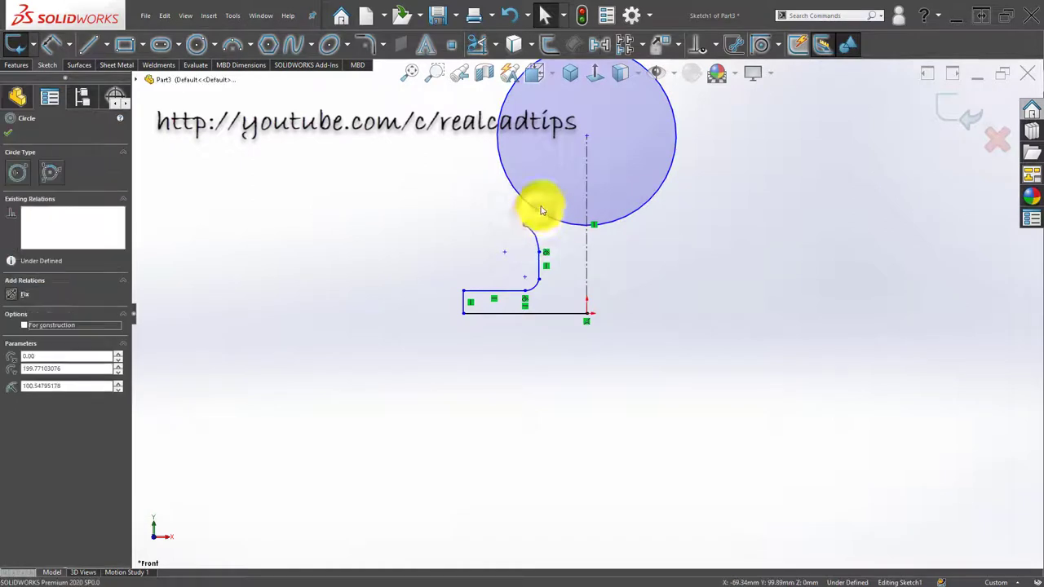
ctrl+click(536, 206)
click(480, 216)
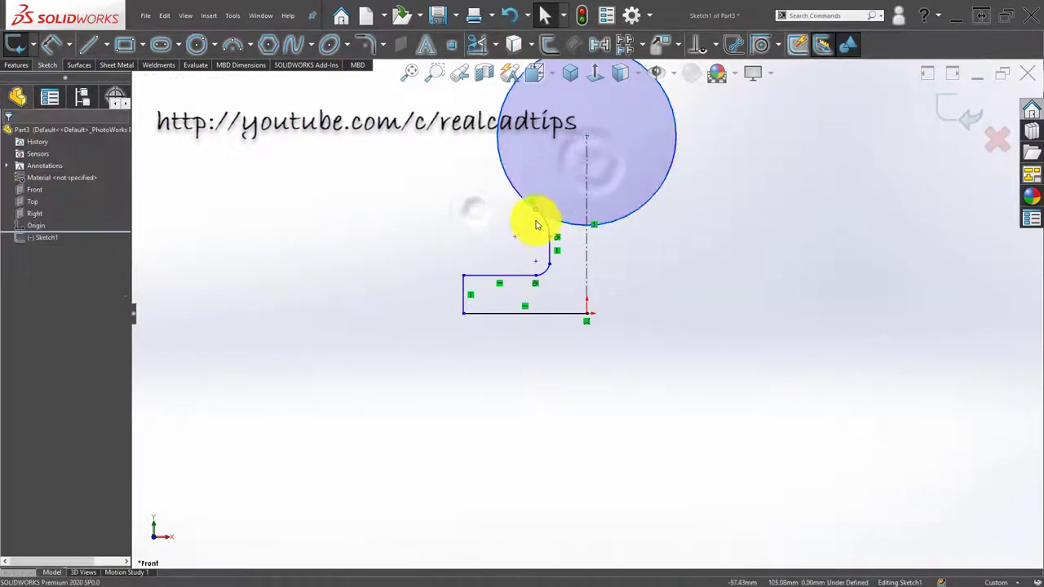
scroll(543, 223, down, 2)
click(560, 230)
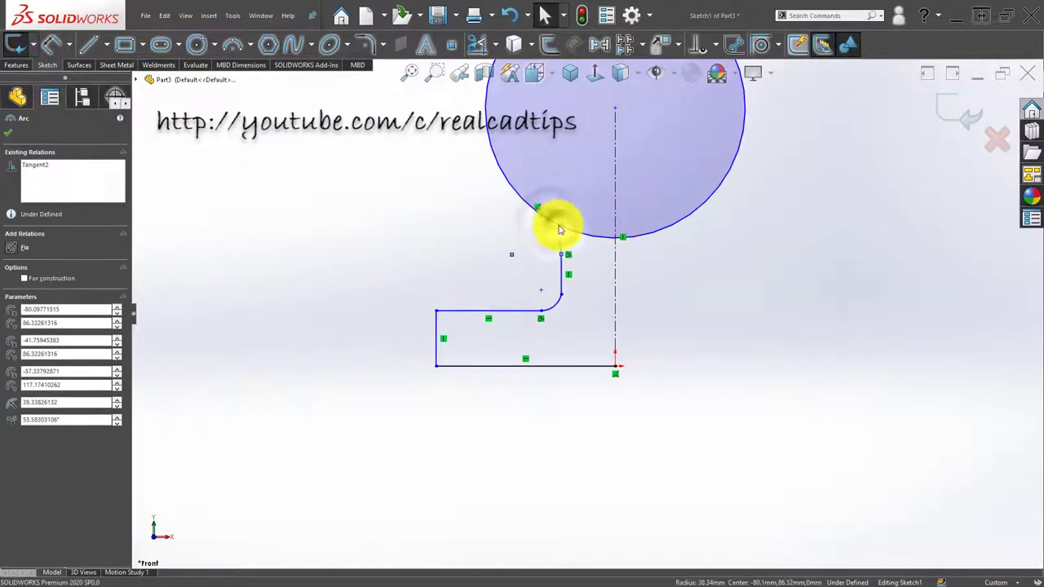
ctrl+click(560, 225)
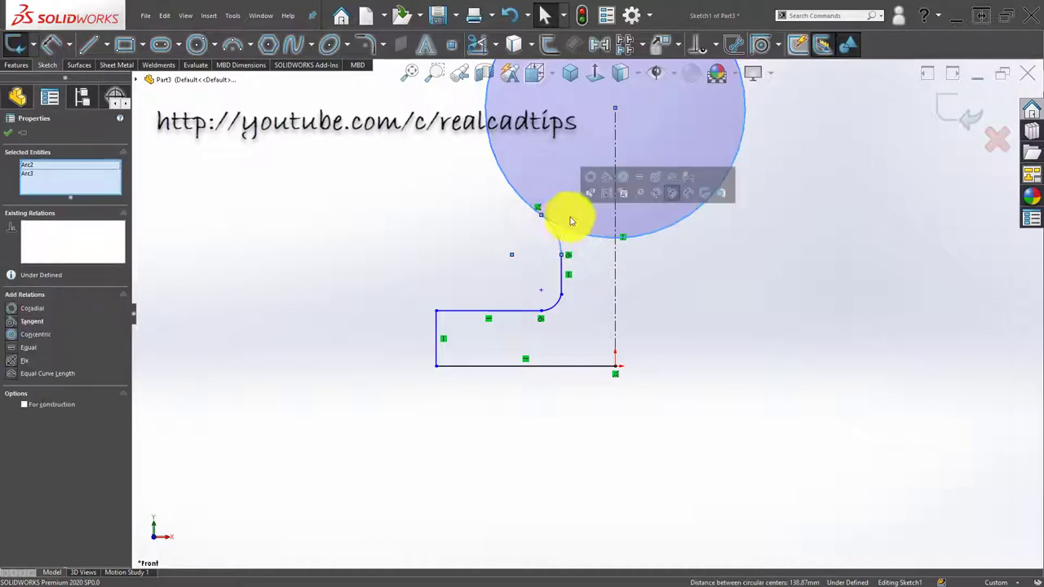
click(606, 177)
click(396, 240)
scroll(431, 258, up, 2)
scroll(587, 310, up, 2)
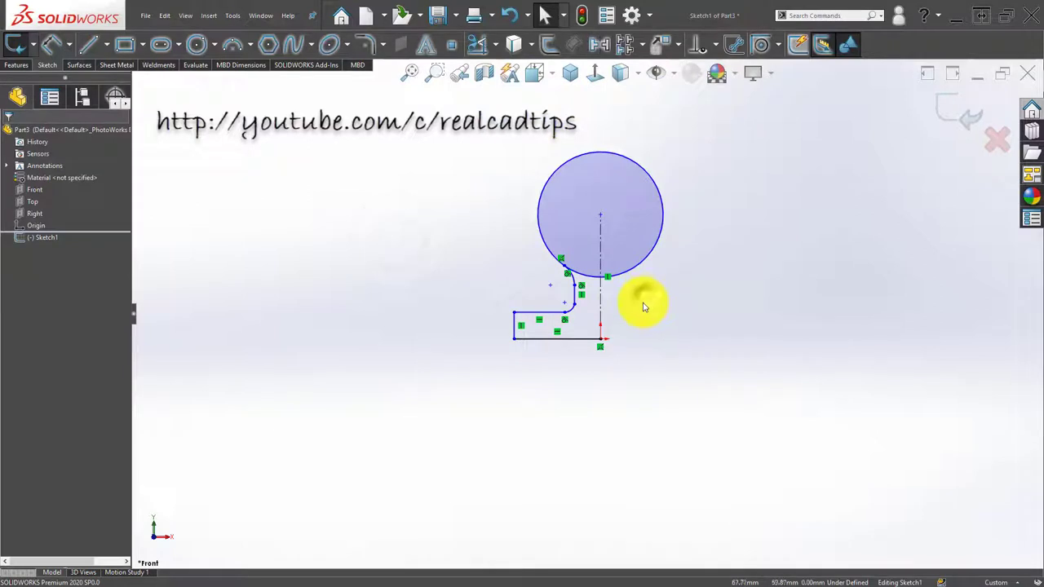
Dimension the circle at Ø95 and the base width at 100 from the centreline
key(d)
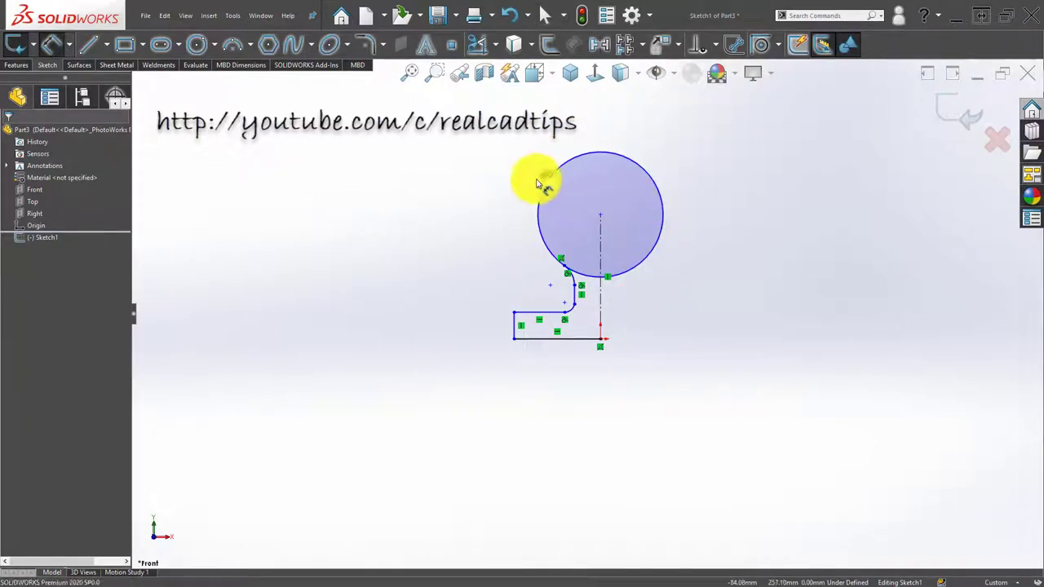
click(536, 183)
click(522, 186)
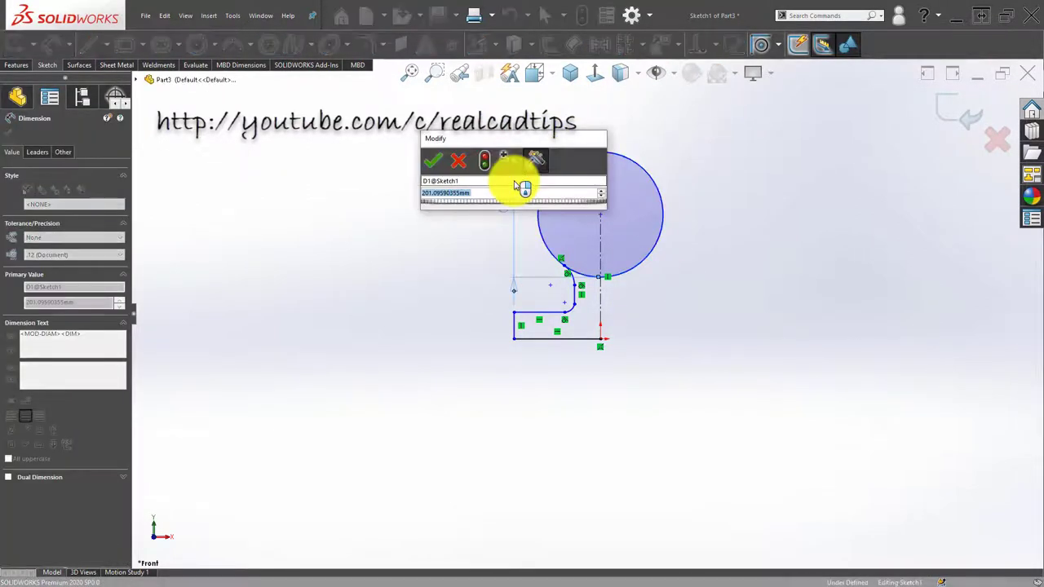
text(95)
key(Return)
click(458, 275)
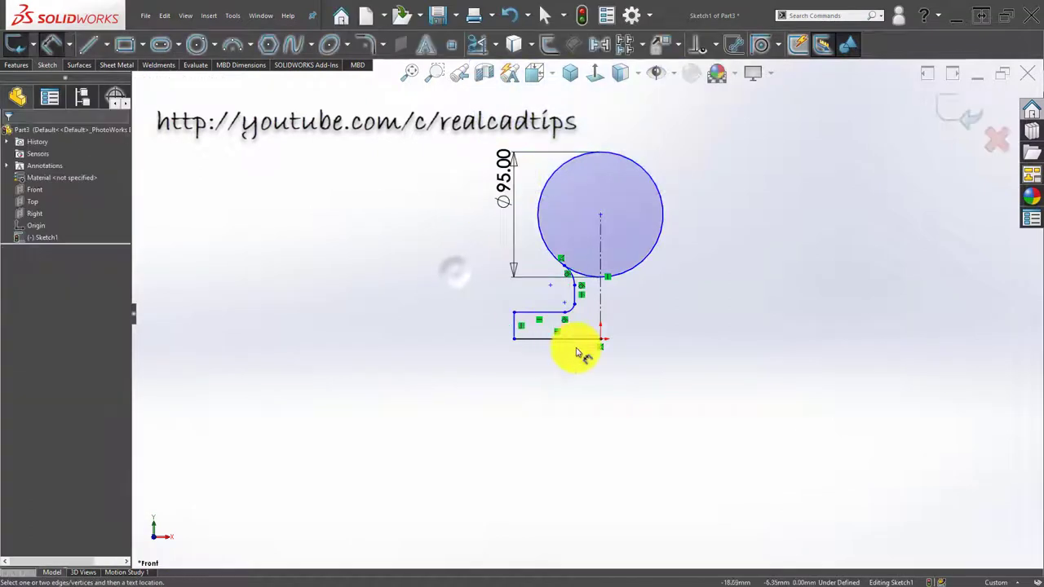
scroll(547, 343, down, 3)
click(501, 305)
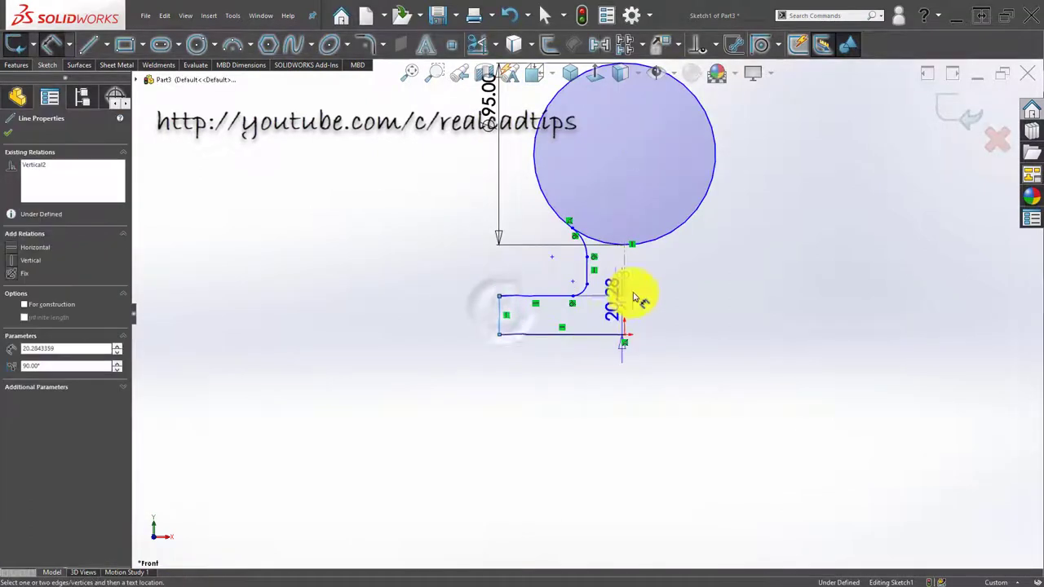
click(626, 291)
click(674, 379)
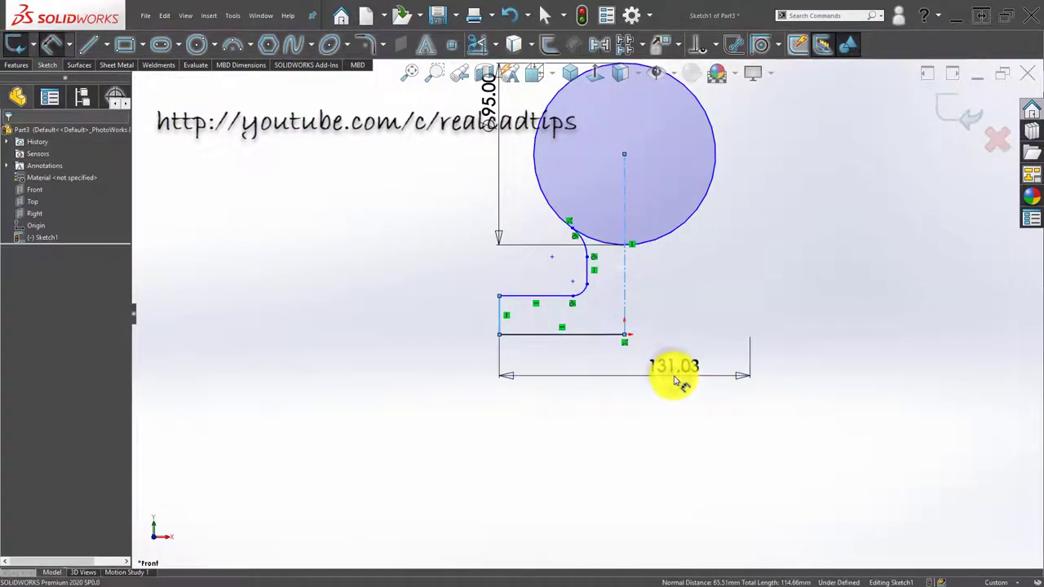
text(100)
key(Return)
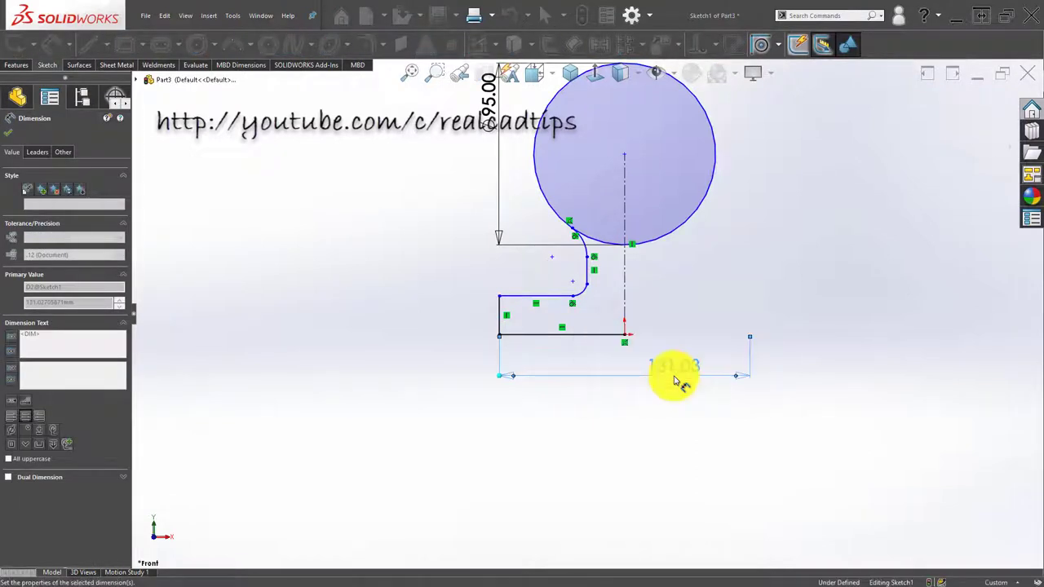
key(Escape)
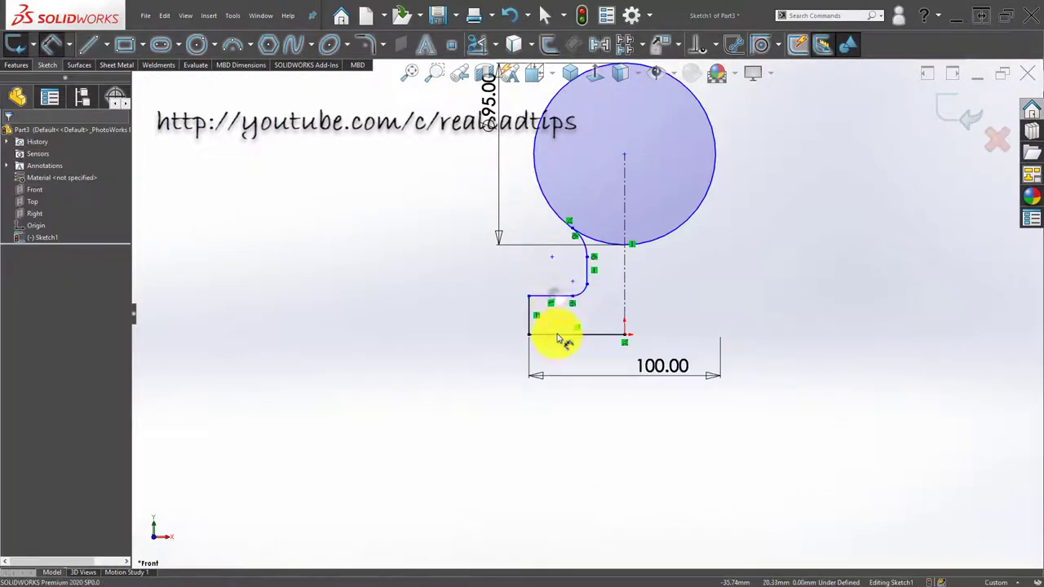
Dimension the base step height at 10 and the circle centre 59.5 above the bottom
click(559, 335)
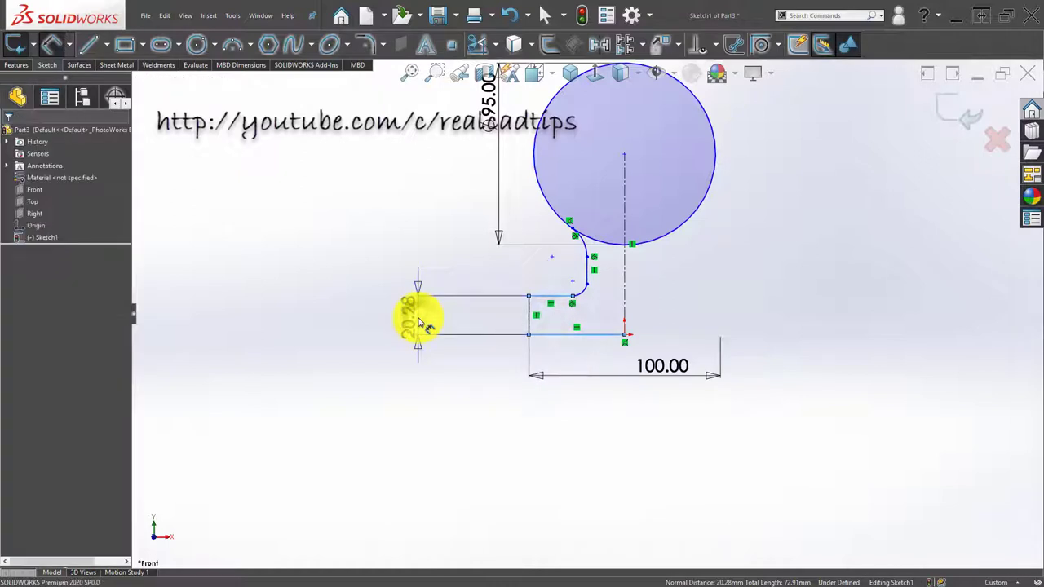
click(419, 322)
text(10)
key(Return)
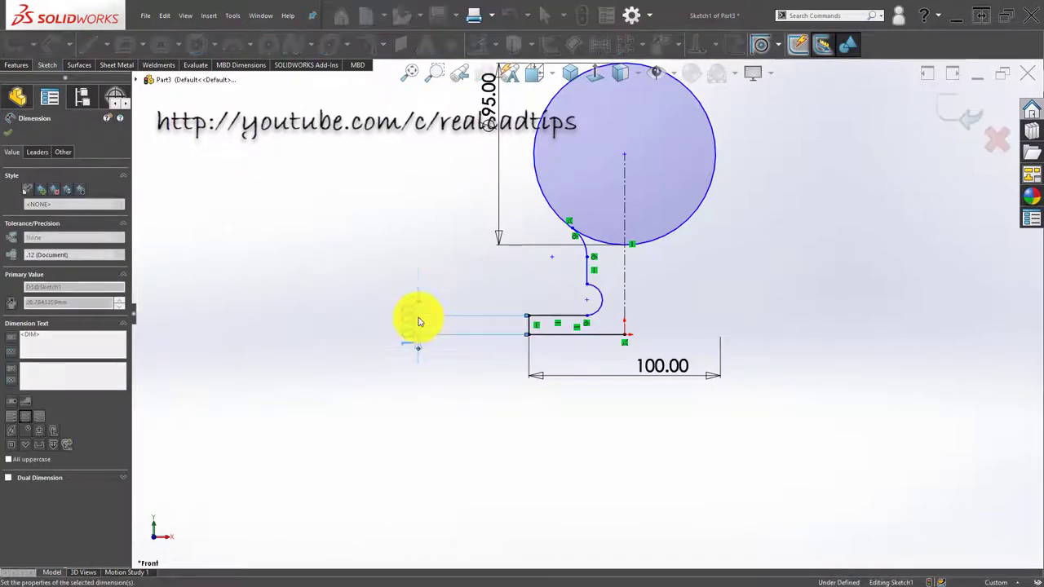
click(379, 227)
click(607, 334)
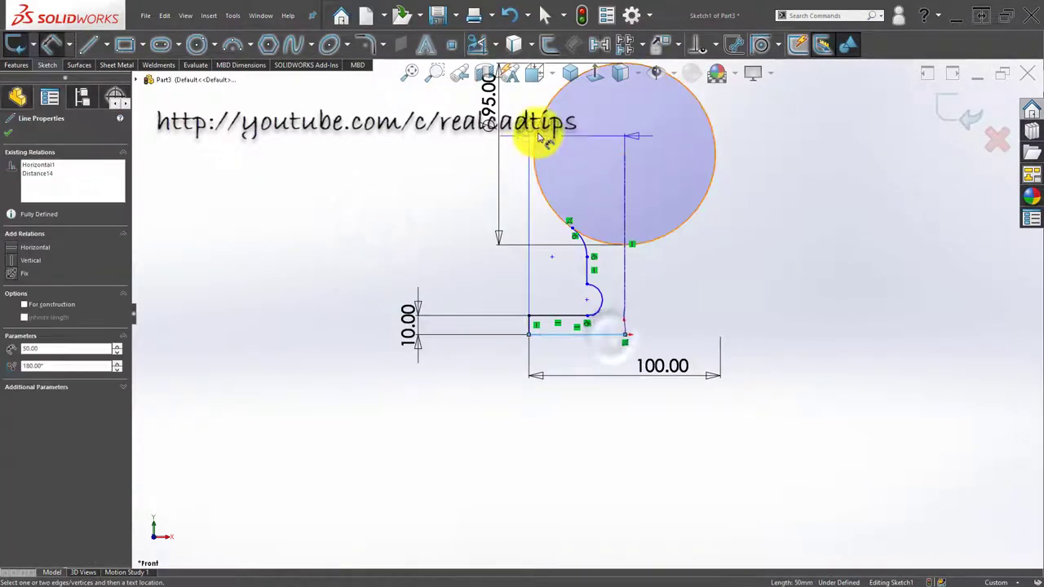
click(538, 128)
click(334, 251)
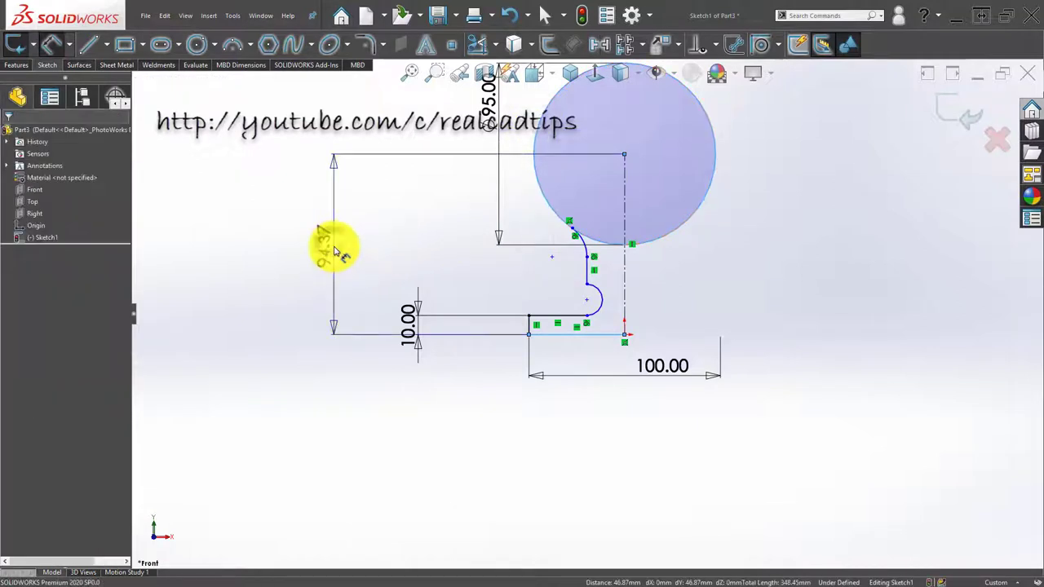
text(59)
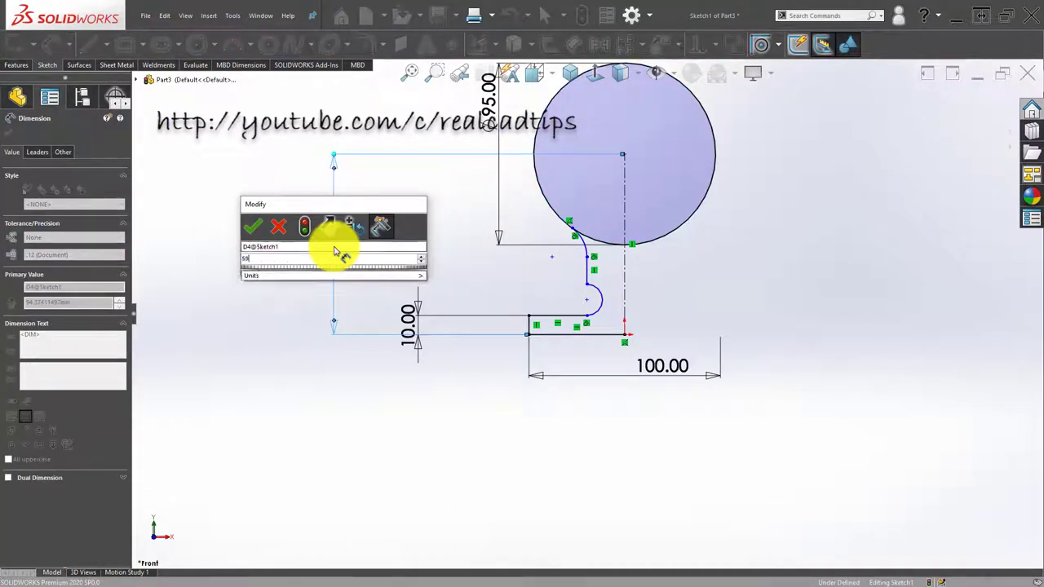
text(.5)
key(Return)
click(275, 389)
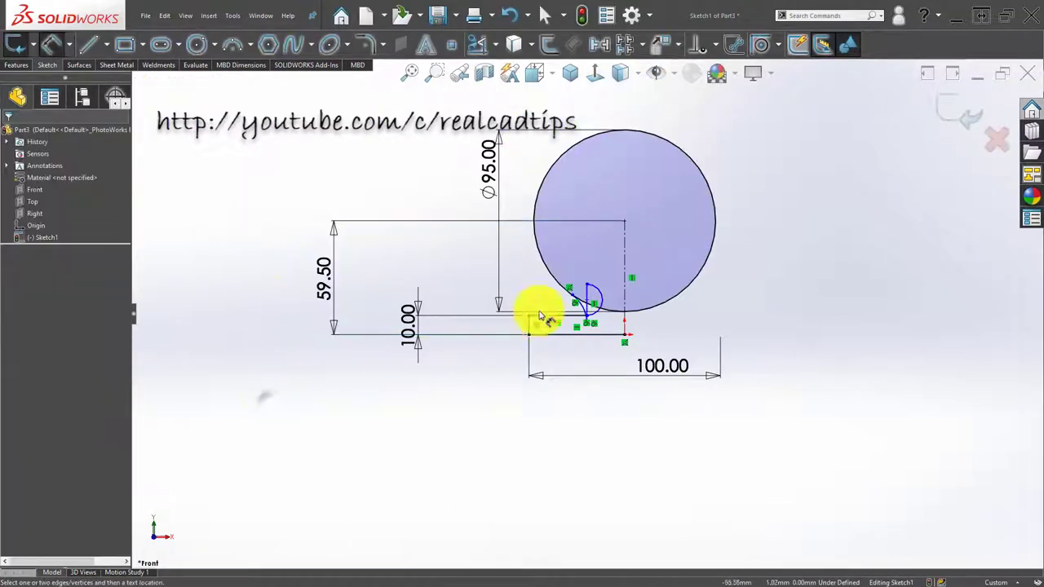
scroll(629, 291, down, 2)
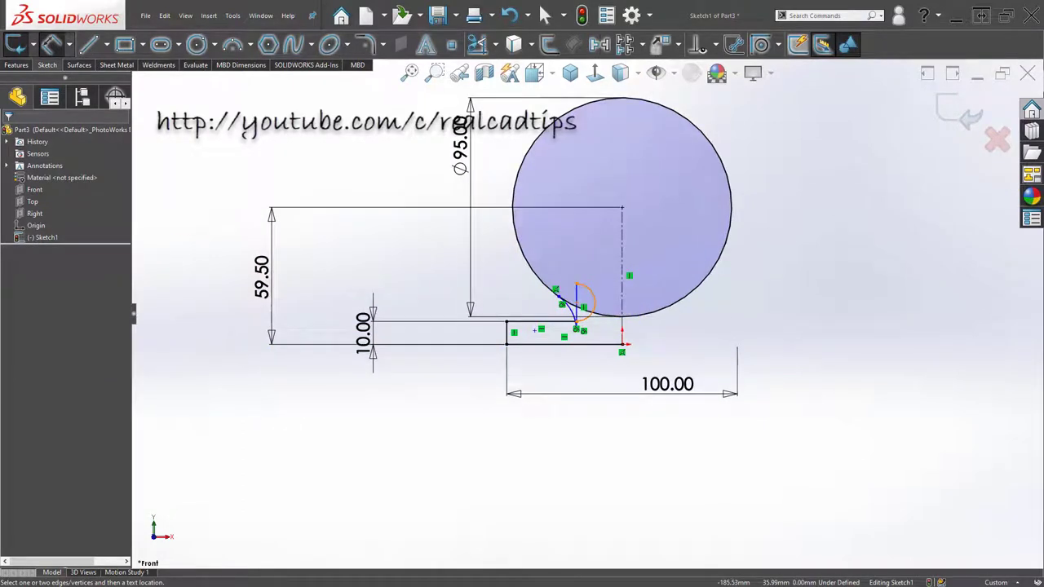
Reshape the neck curve and snap its end onto the Ø95 circle, dismissing the over-defining warning
scroll(560, 292, down, 3)
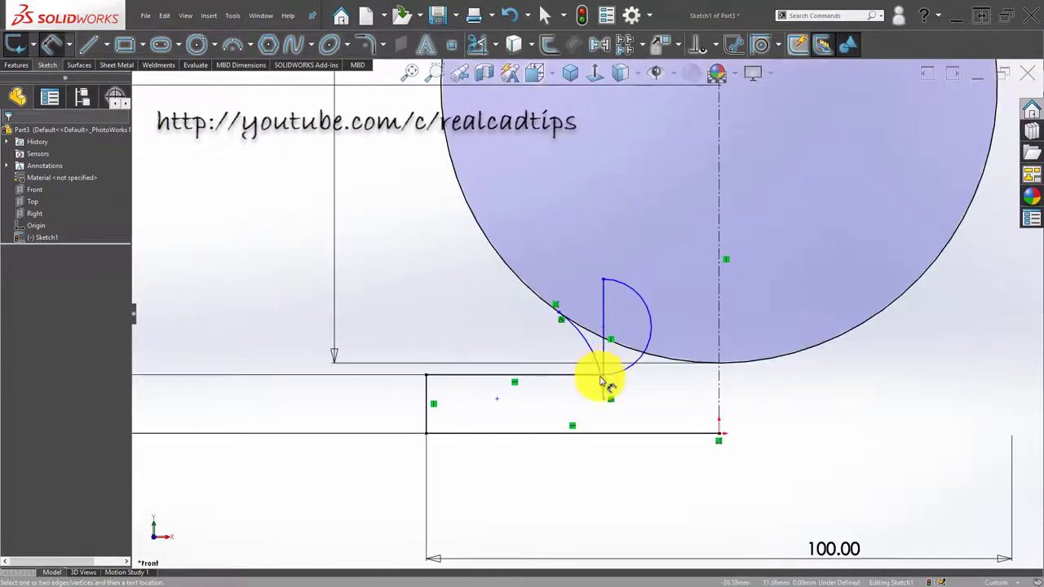
drag(603, 400, 603, 398)
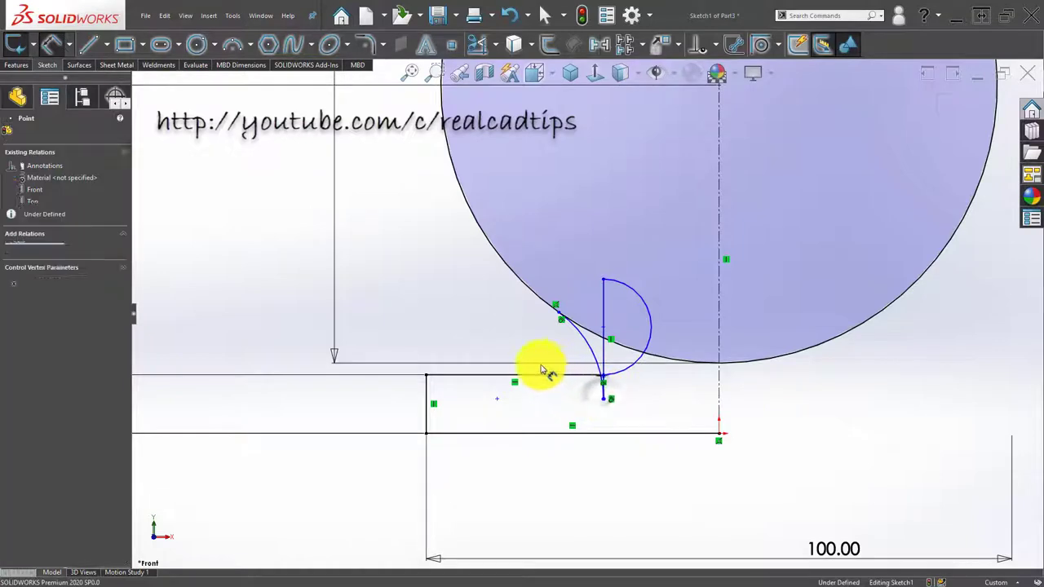
click(543, 342)
drag(560, 316, 507, 258)
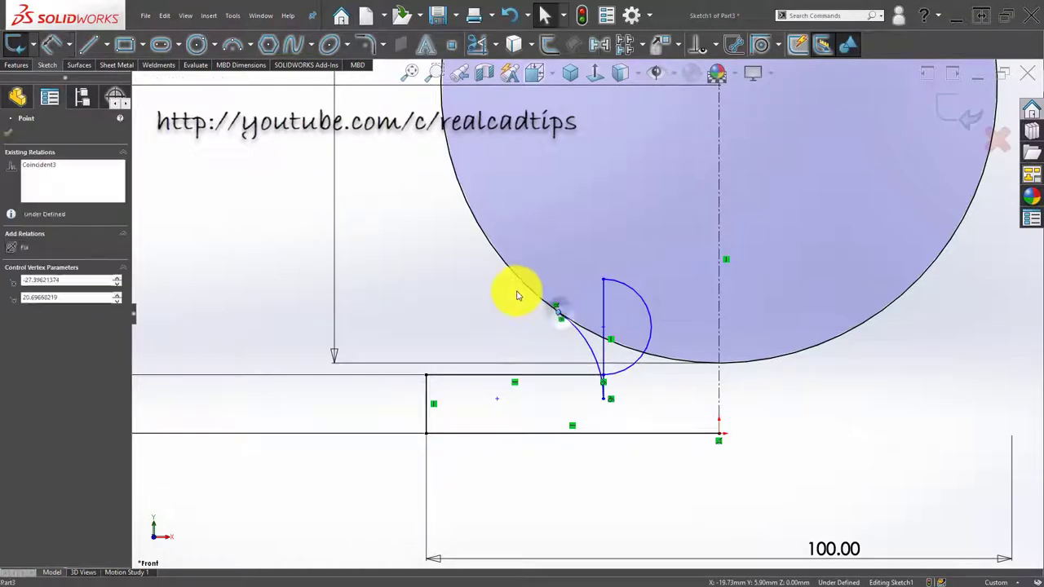
click(606, 283)
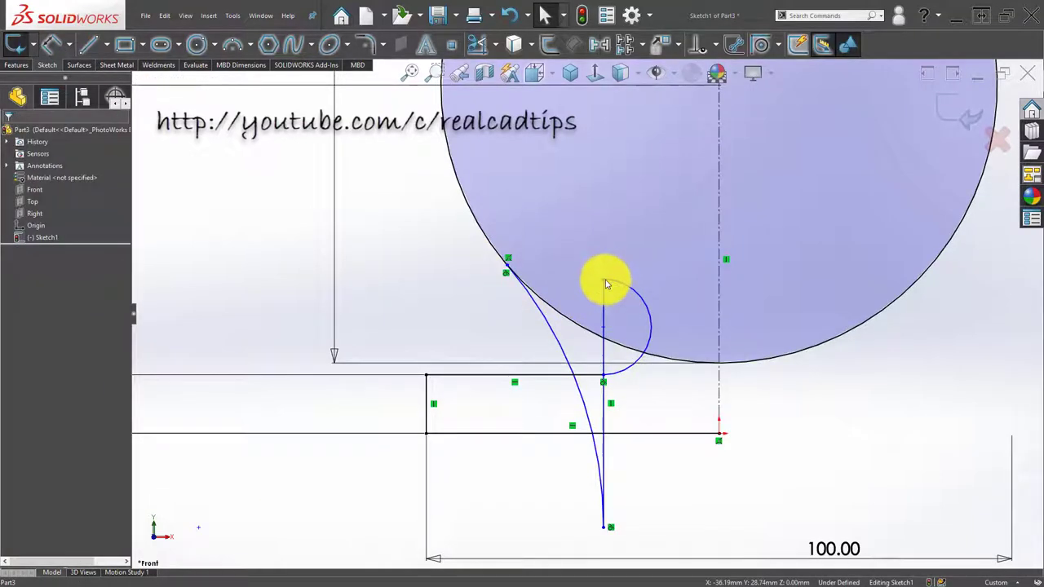
mouse_move(606, 283)
mouse_down()
mouse_move(583, 352)
mouse_move(577, 343)
mouse_move(612, 361)
mouse_up()
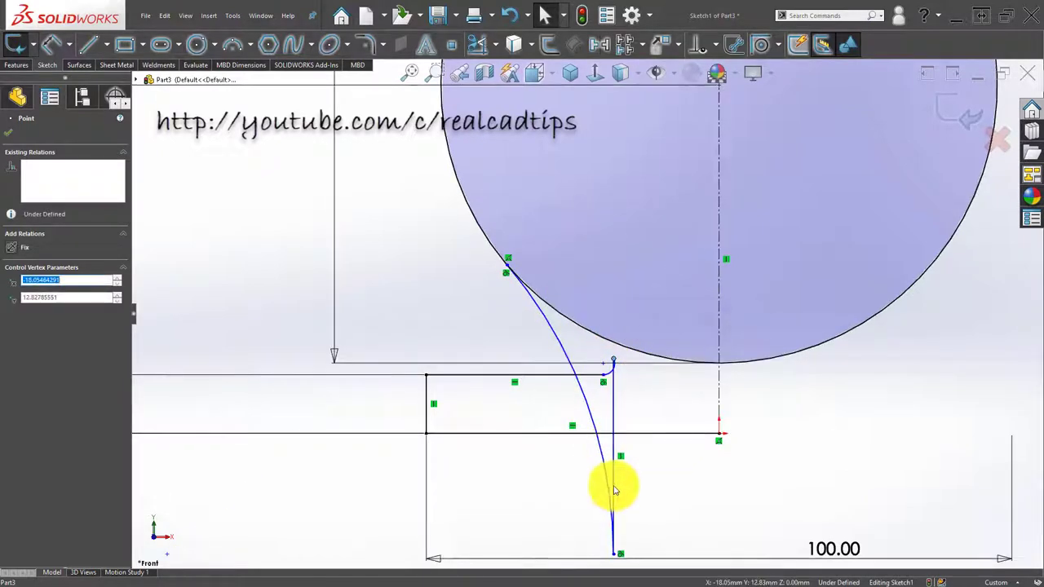
drag(618, 558, 580, 351)
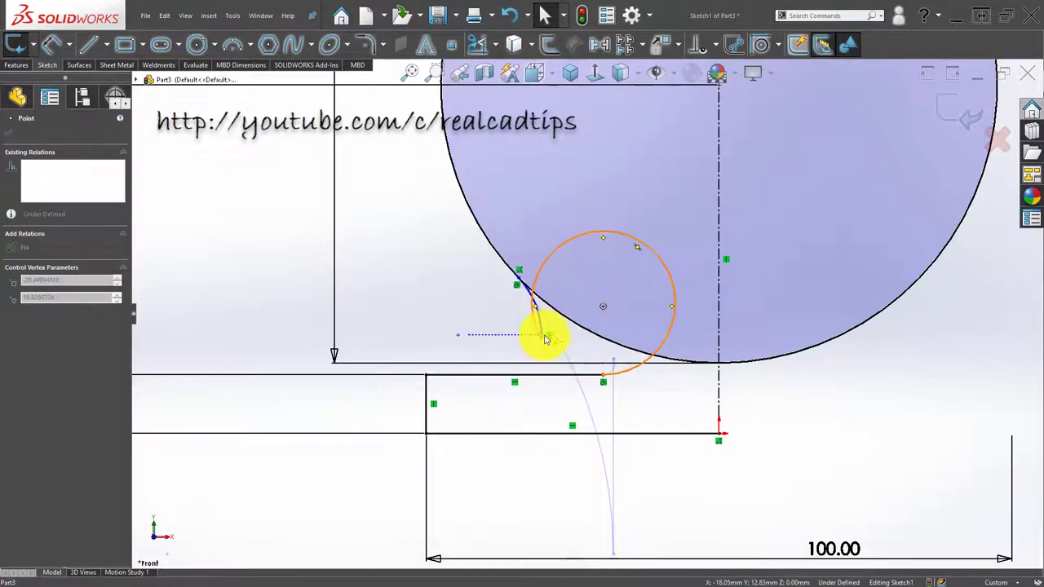
drag(579, 305, 517, 331)
click(489, 330)
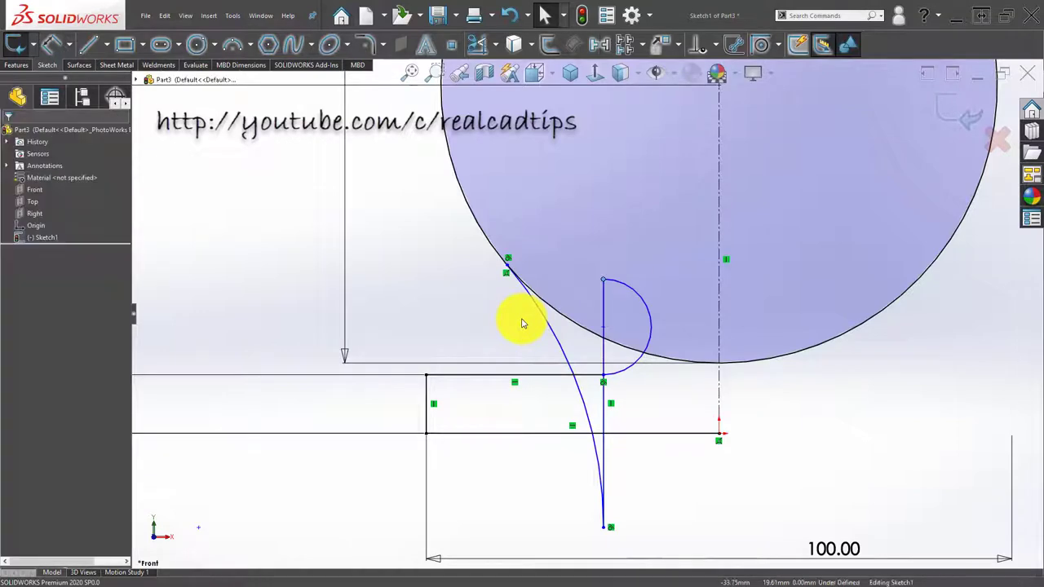
Undo the curve change, make the lower arc tangent to the vertical neck line, and shift them left
key(ctrl+z)
scroll(523, 323, up, 3)
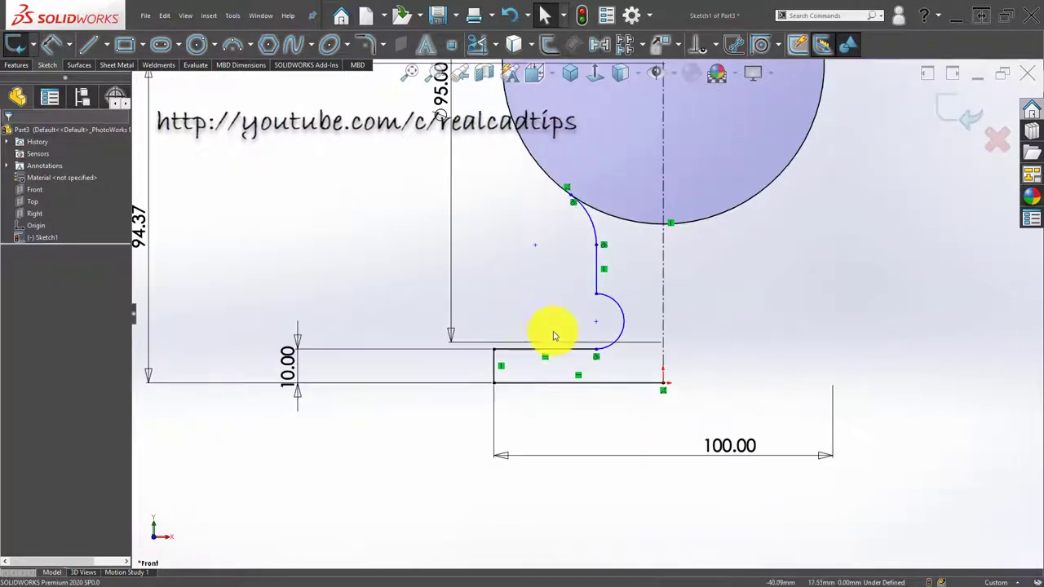
click(598, 280)
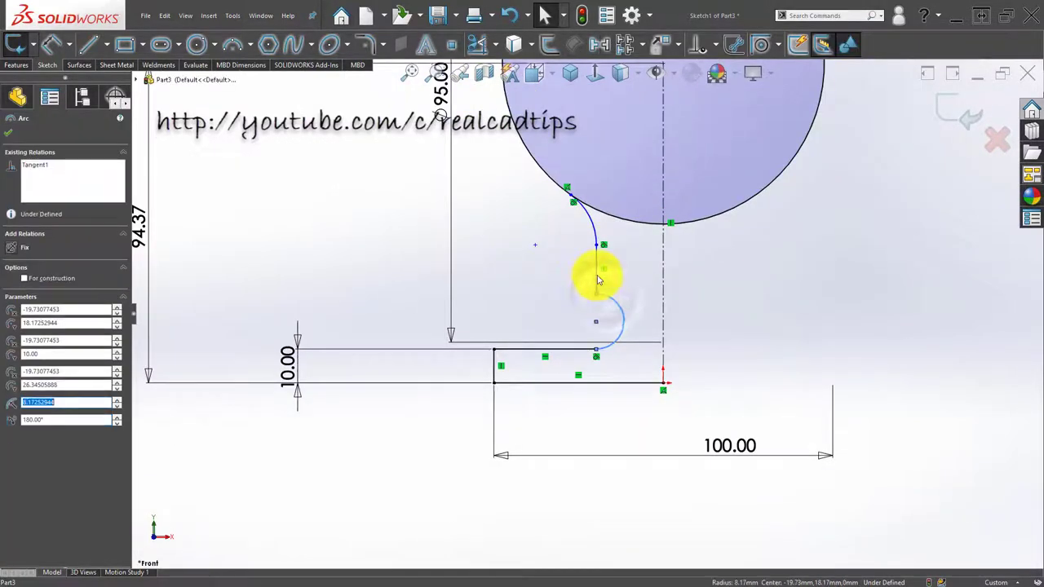
ctrl+click(596, 269)
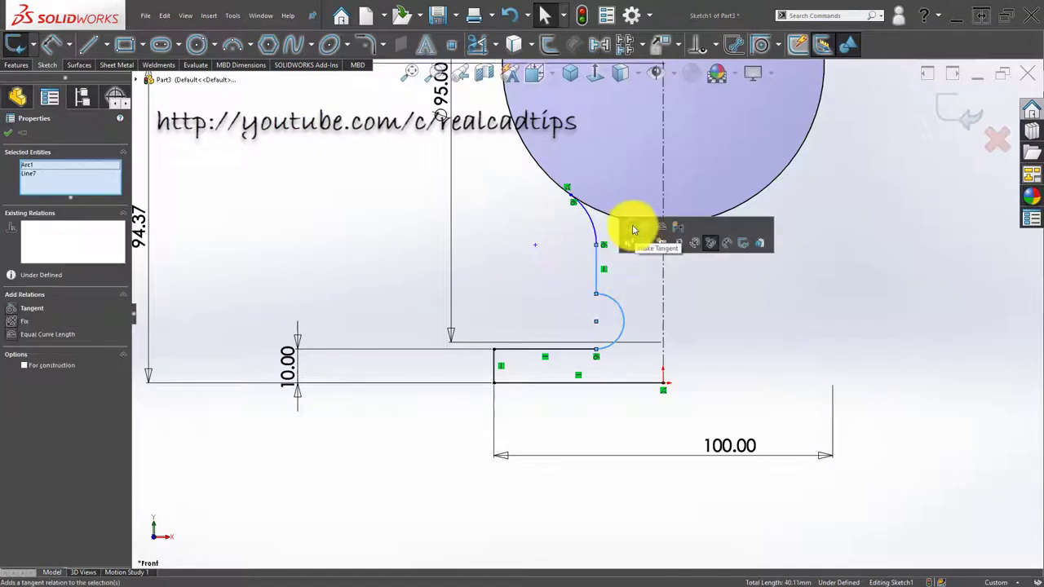
click(632, 231)
click(517, 287)
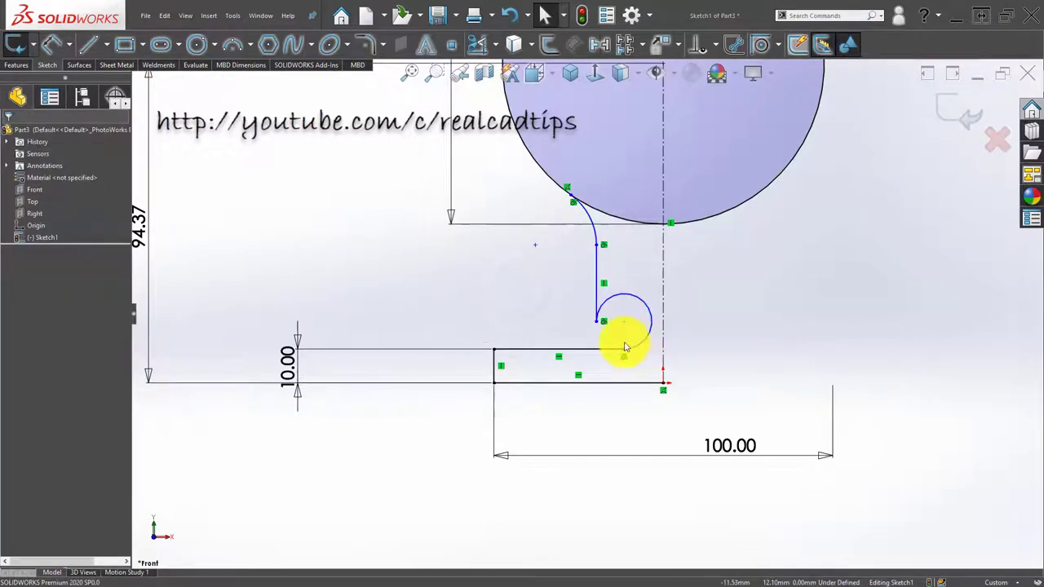
drag(614, 322, 604, 350)
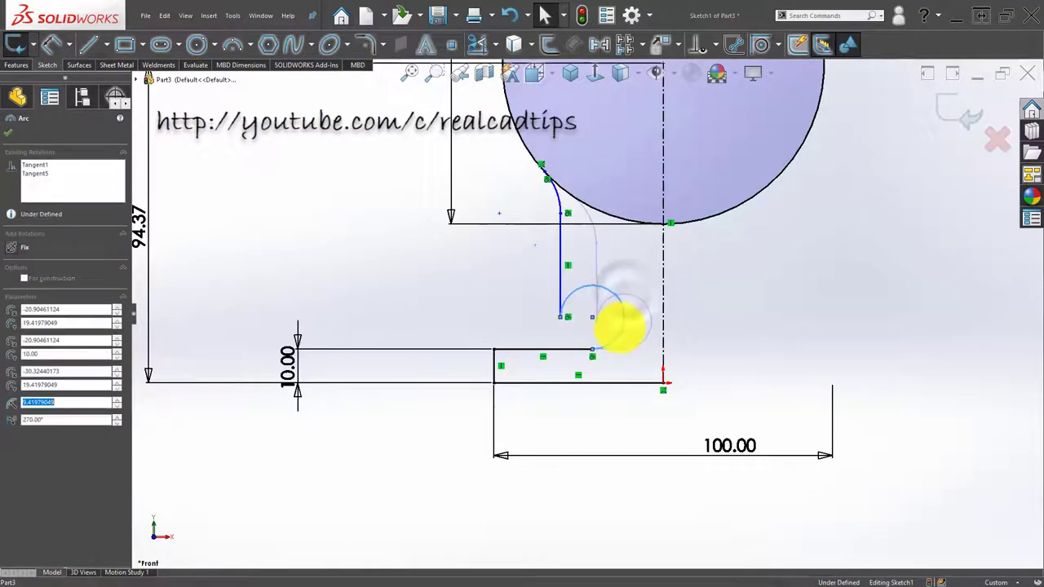
Delete the small arc at the neck's lower end
click(561, 355)
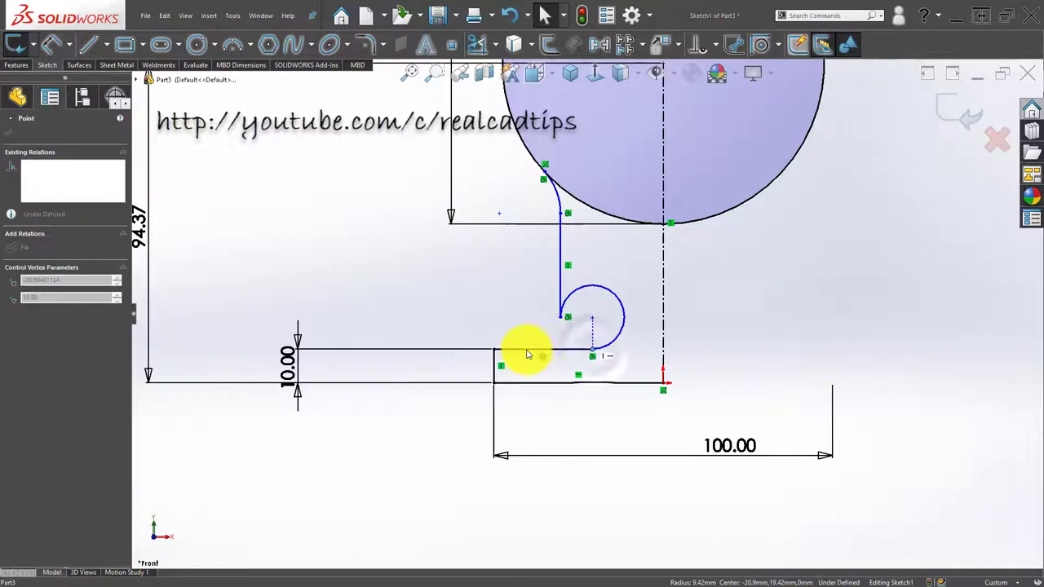
key(Escape)
click(610, 295)
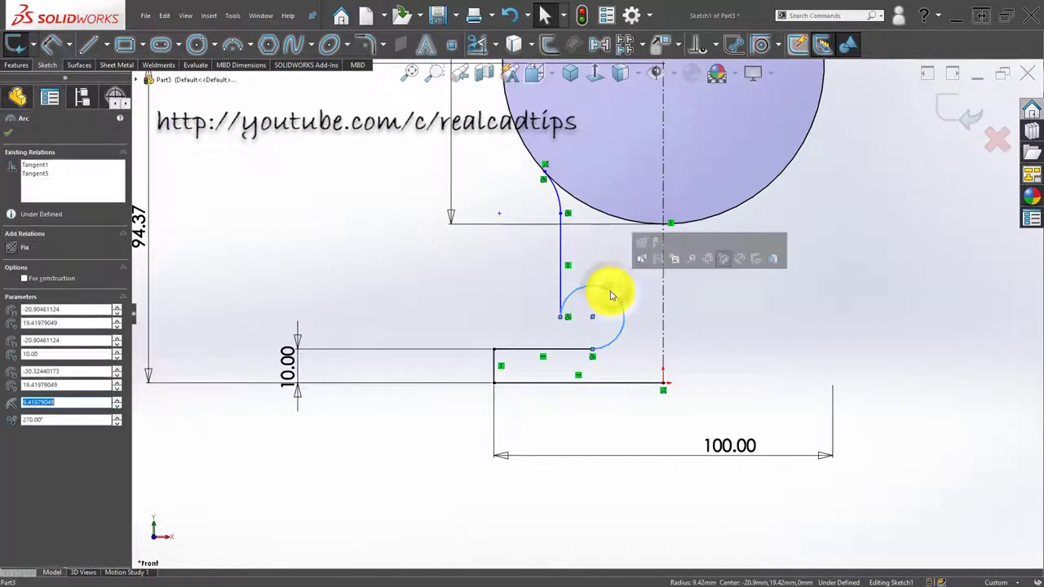
key(Delete)
Dimension the neck line 66 mm from the centreline
right_drag(480, 311, 539, 228)
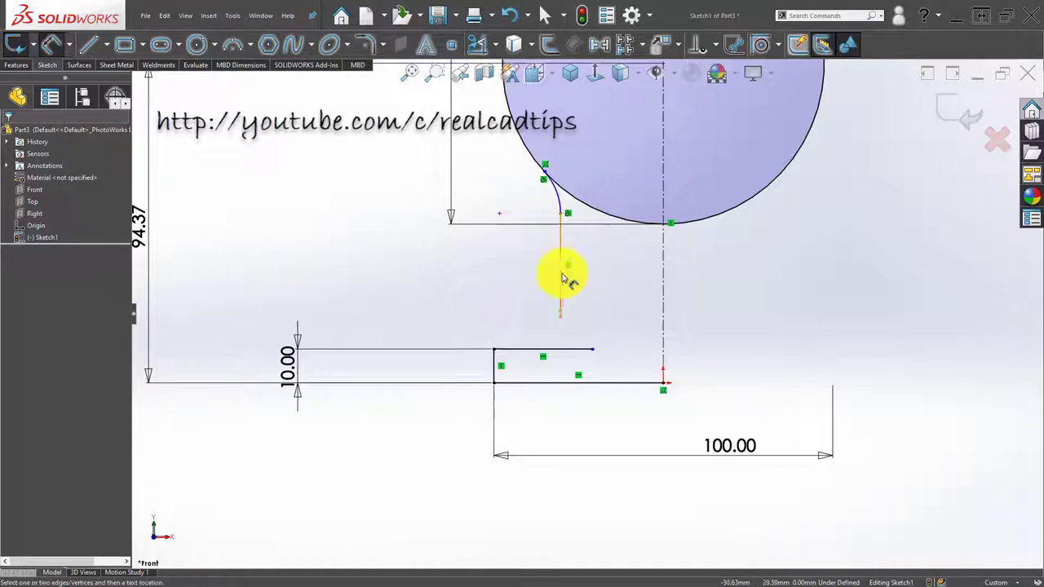
click(584, 291)
click(665, 271)
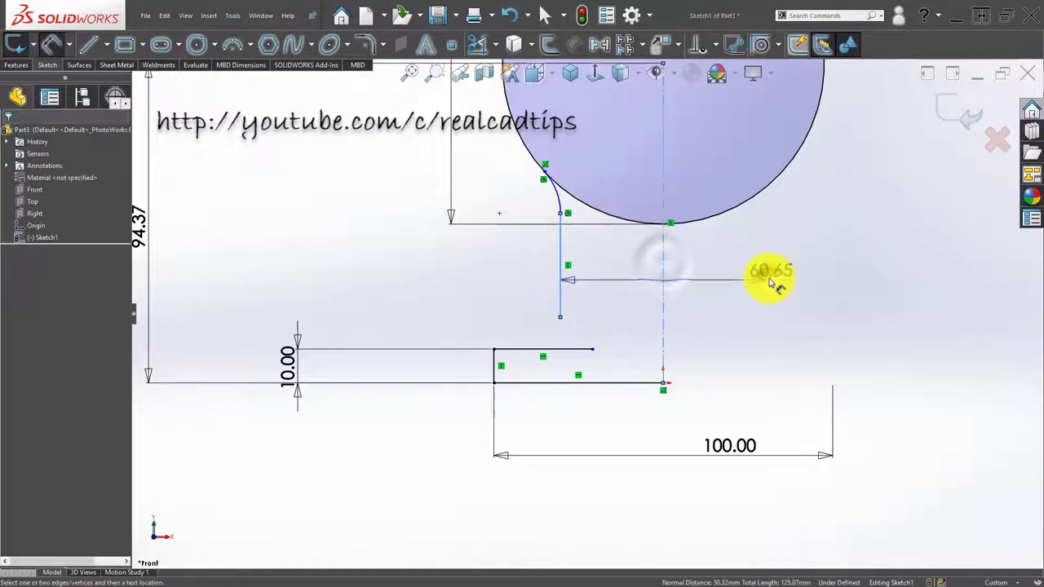
click(770, 281)
text(66)
key(Return)
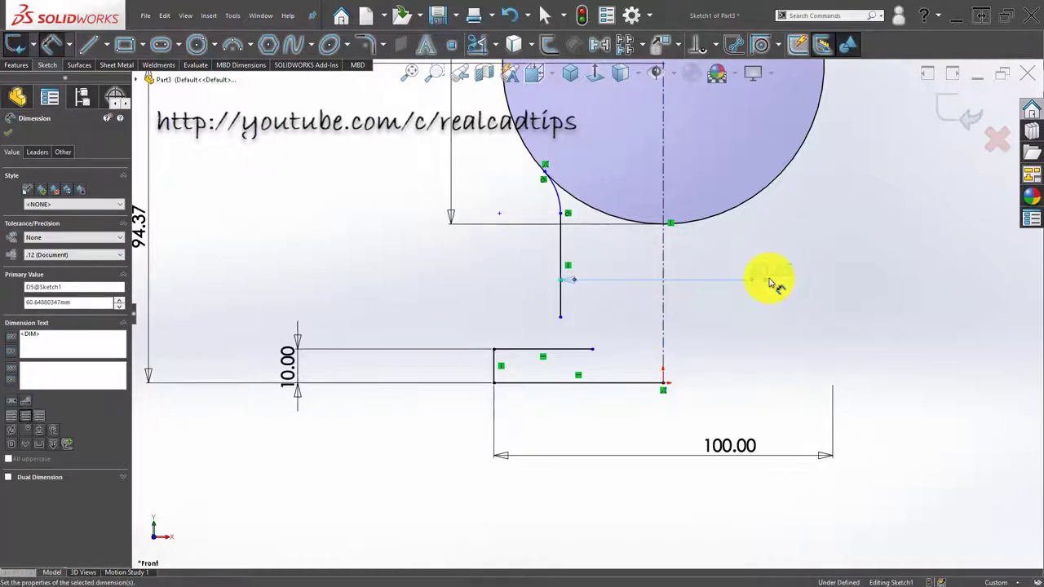
click(466, 297)
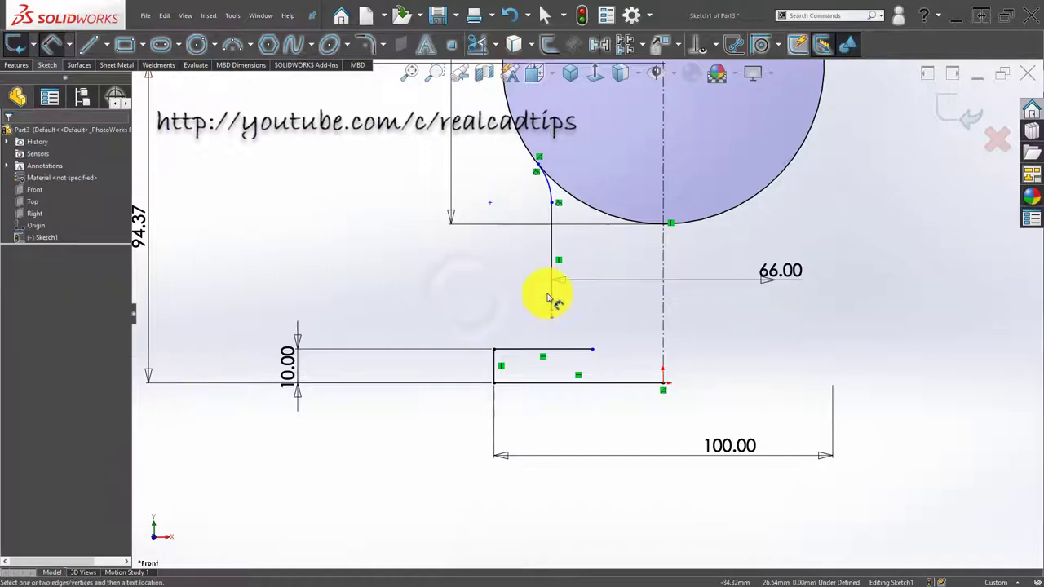
scroll(550, 299, down, 1)
scroll(563, 236, down, 2)
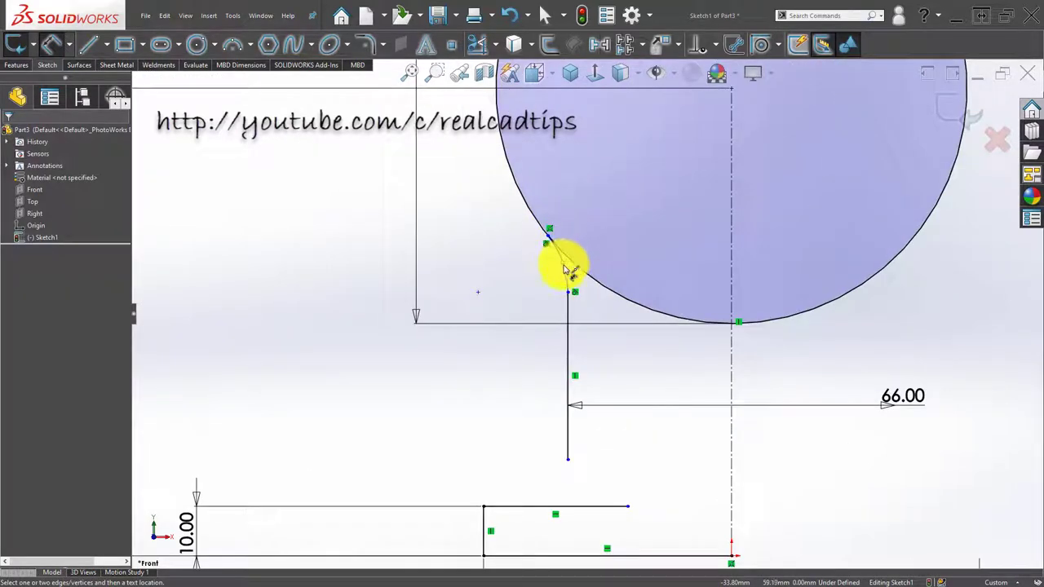
Give the neck fillet arc a 10 mm radius dimension
drag(531, 296, 509, 290)
click(505, 287)
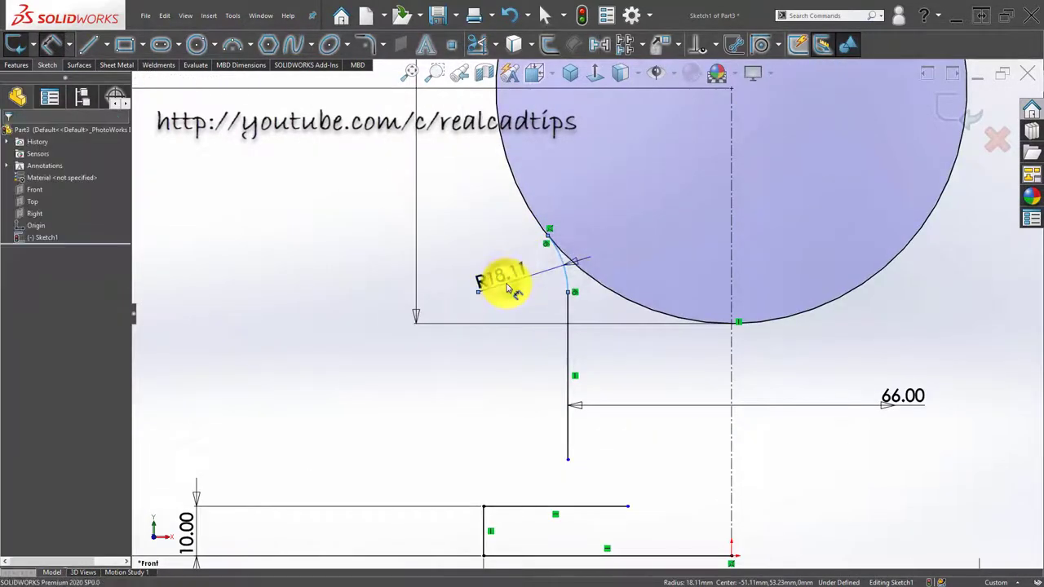
text(10.00mm)
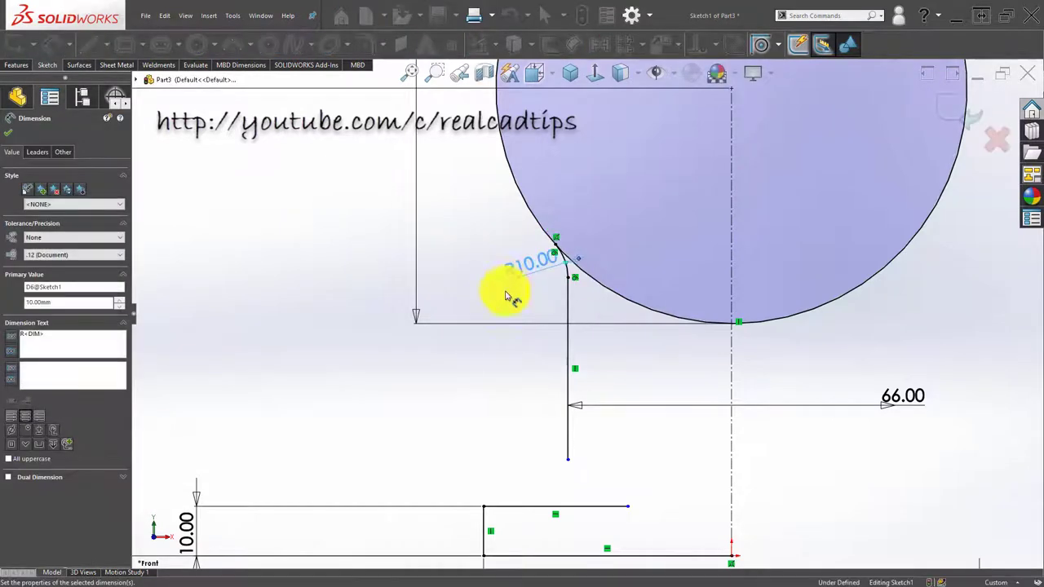
key(Return)
key(Escape)
key(f)
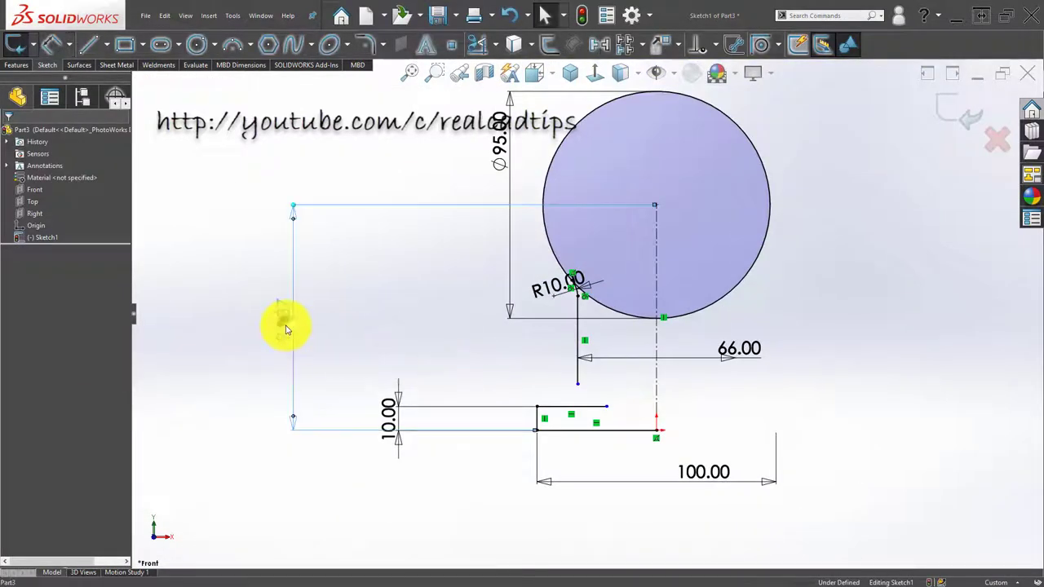
Edit the circle centre's height dimension to 59.50
click(285, 325)
click(285, 326)
text(59.5)
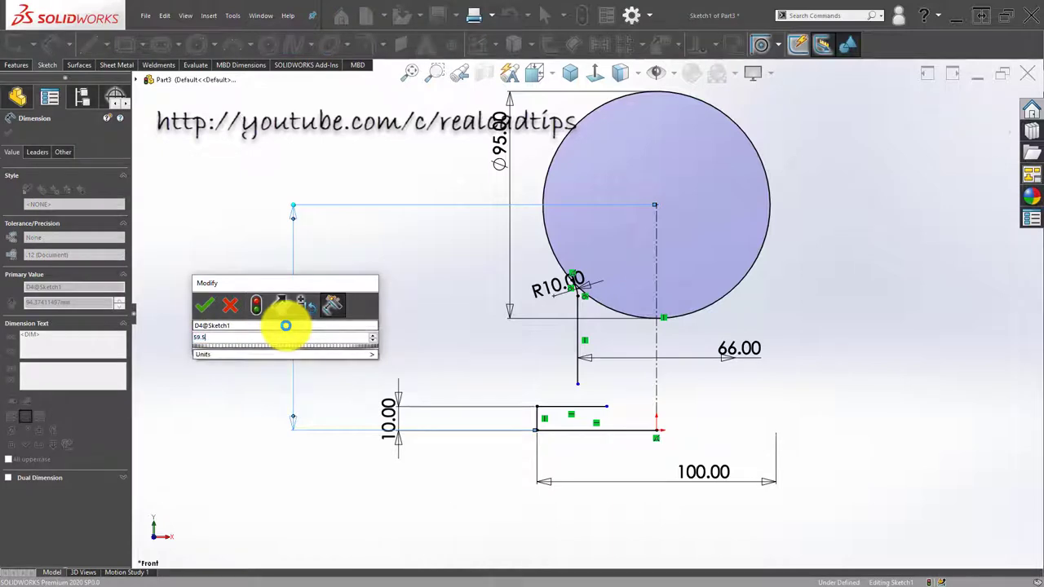
key(Return)
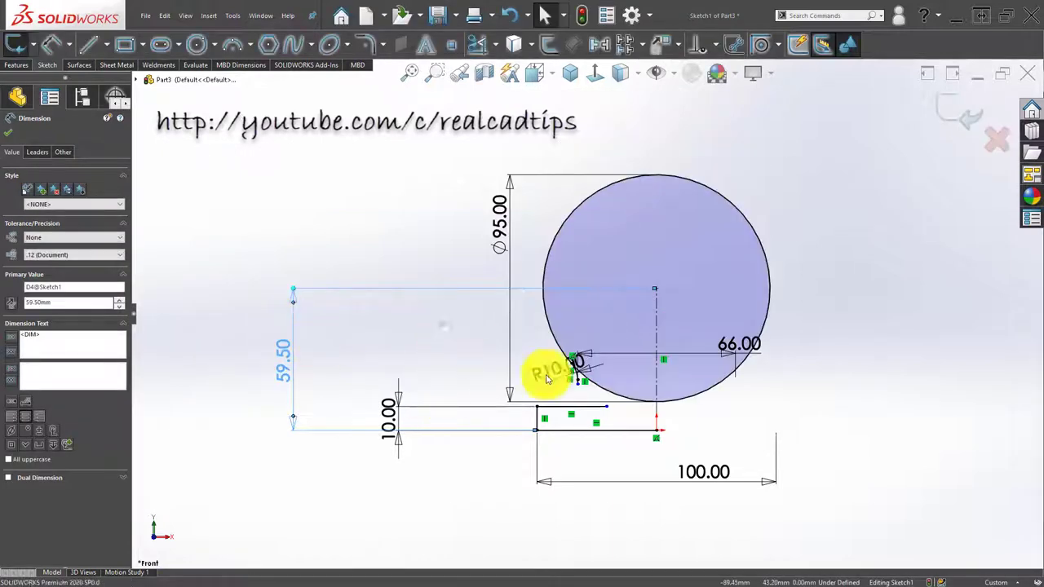
key(Escape)
scroll(571, 400, down, 3)
scroll(558, 338, down, 3)
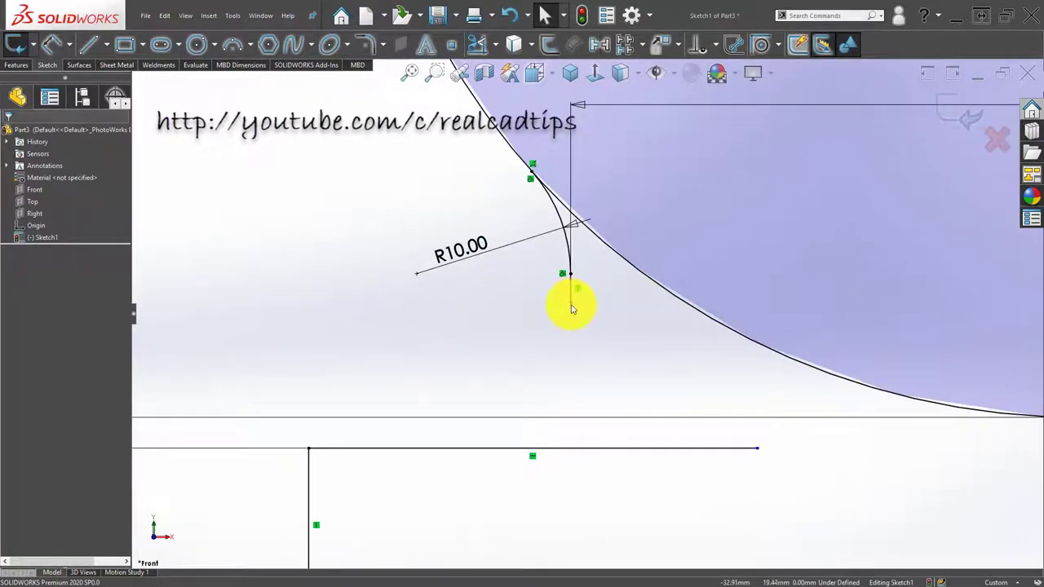
Extend the neck line downward, shorten the base's top line, and draw a corner arc joining them
drag(568, 375, 571, 375)
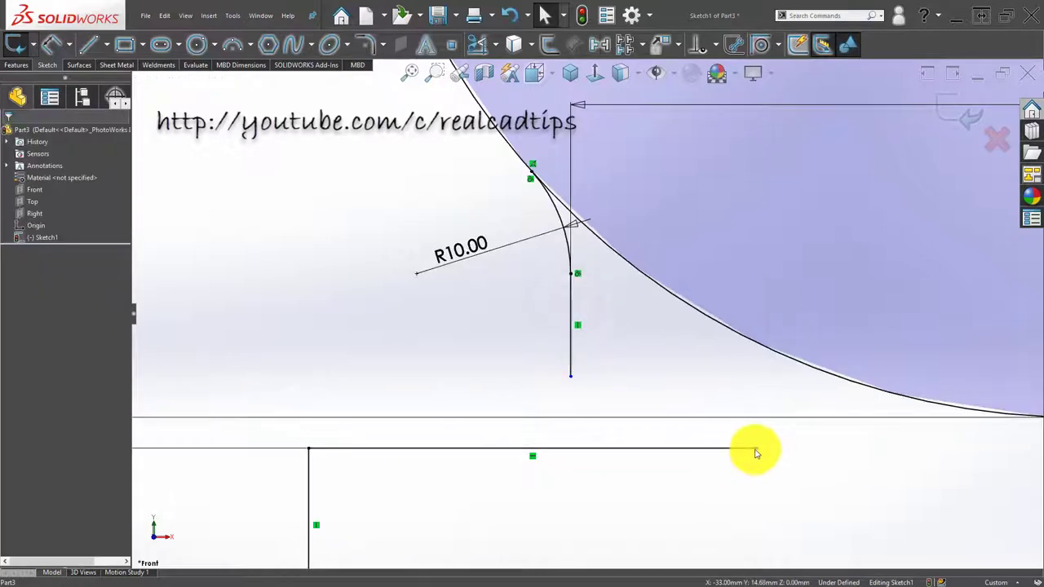
mouse_move(755, 453)
mouse_down()
mouse_move(496, 432)
mouse_move(517, 447)
mouse_up()
click(408, 367)
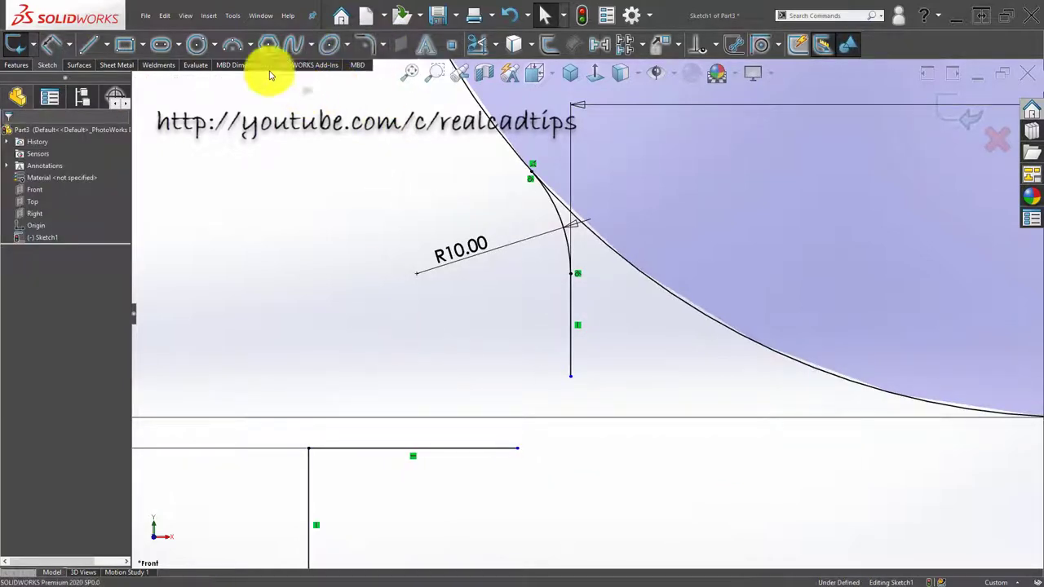
click(232, 44)
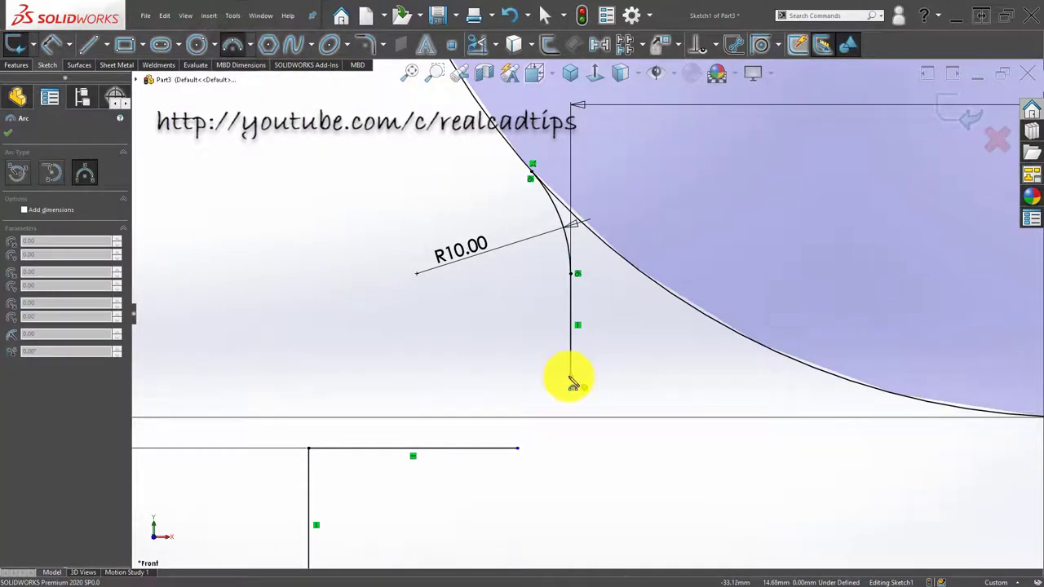
click(518, 448)
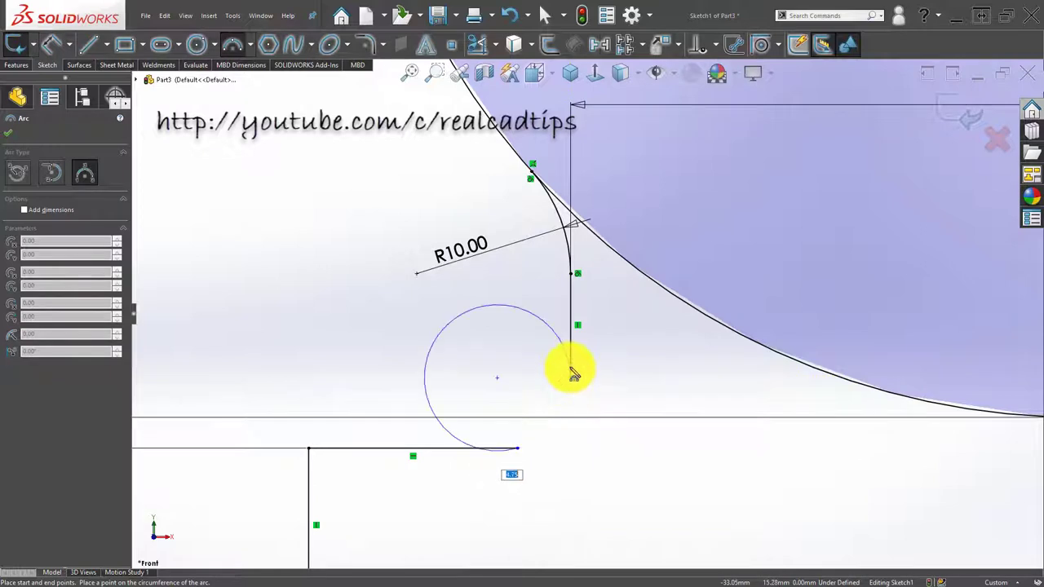
click(569, 414)
key(Escape)
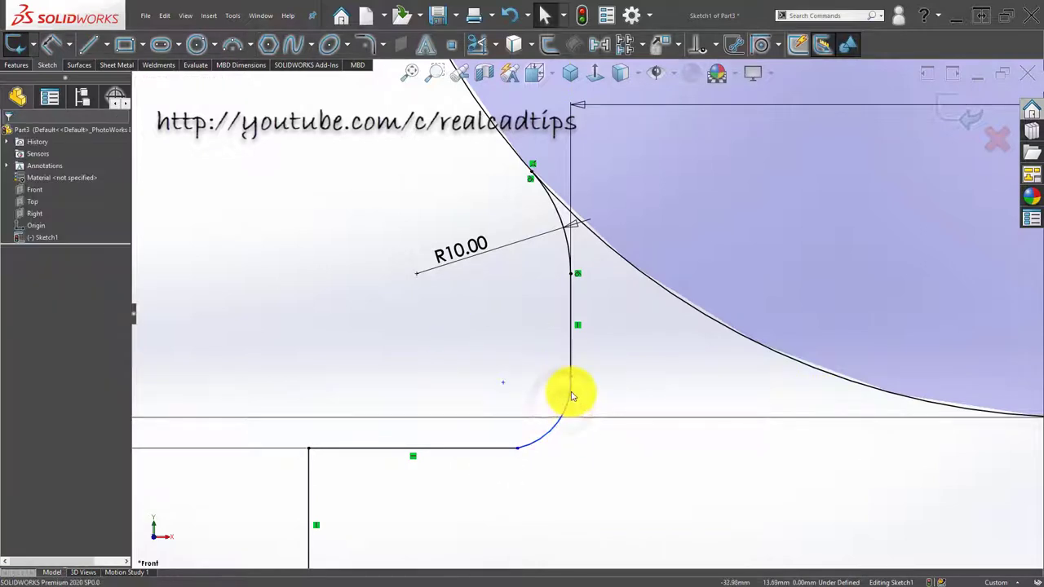
Make the new corner arc tangent to both the neck line and the base's top line
click(570, 364)
ctrl+click(570, 359)
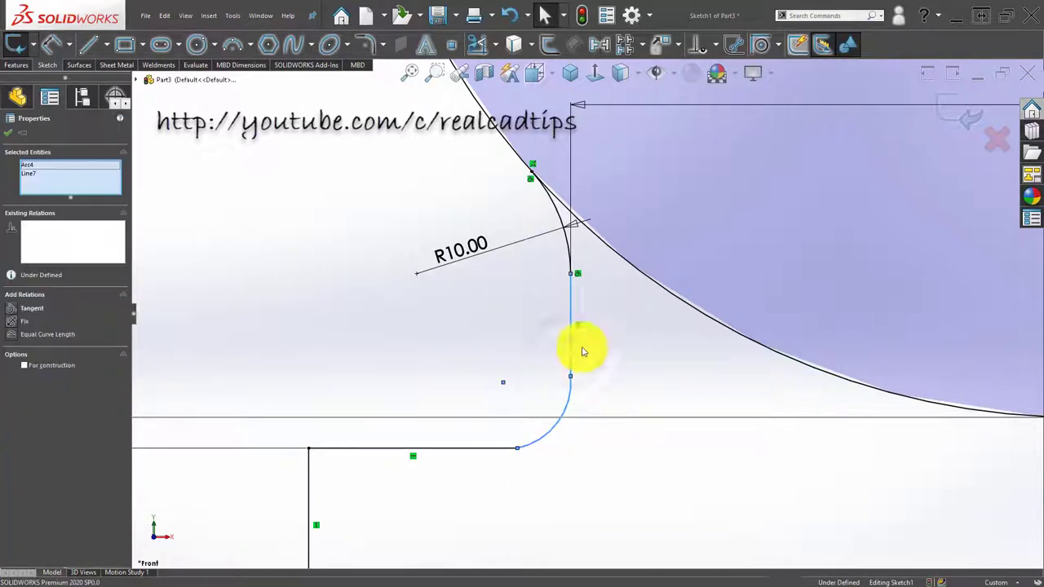
click(605, 313)
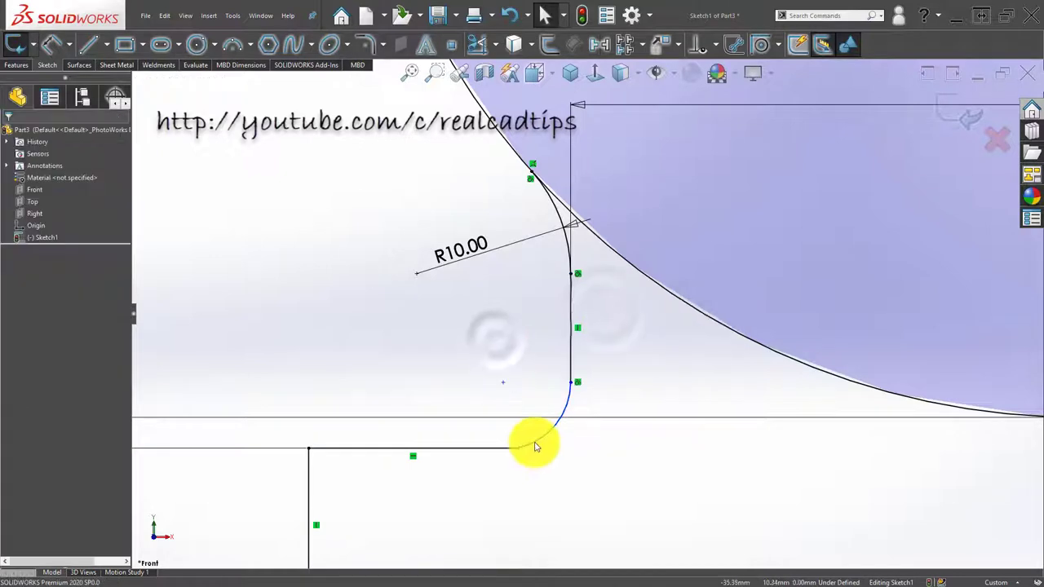
click(511, 450)
click(508, 452)
ctrl+click(512, 449)
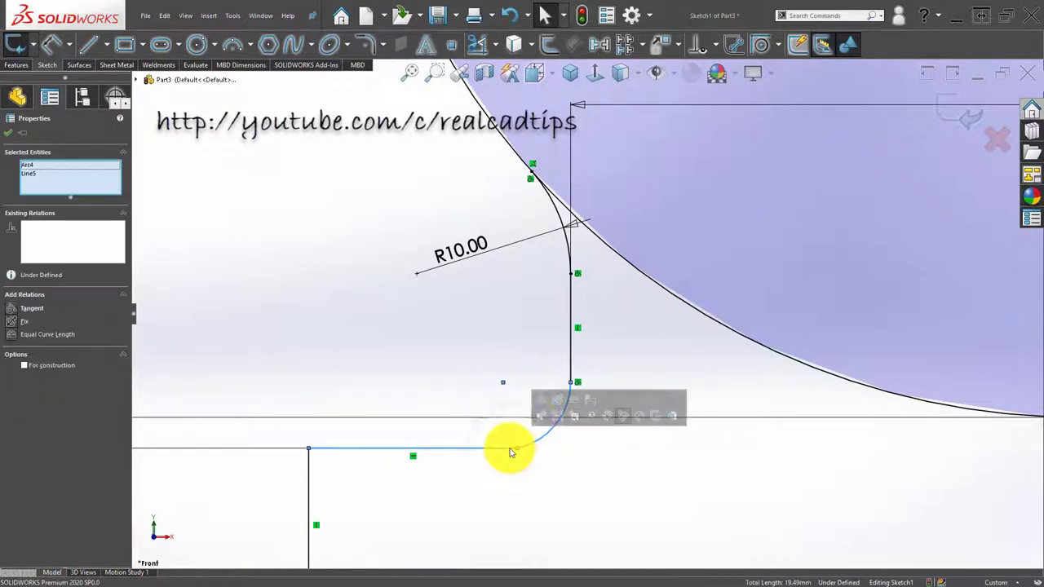
click(543, 411)
click(371, 351)
Dimension the small neck fillet arc to a 4 mm radius
scroll(406, 370, up, 2)
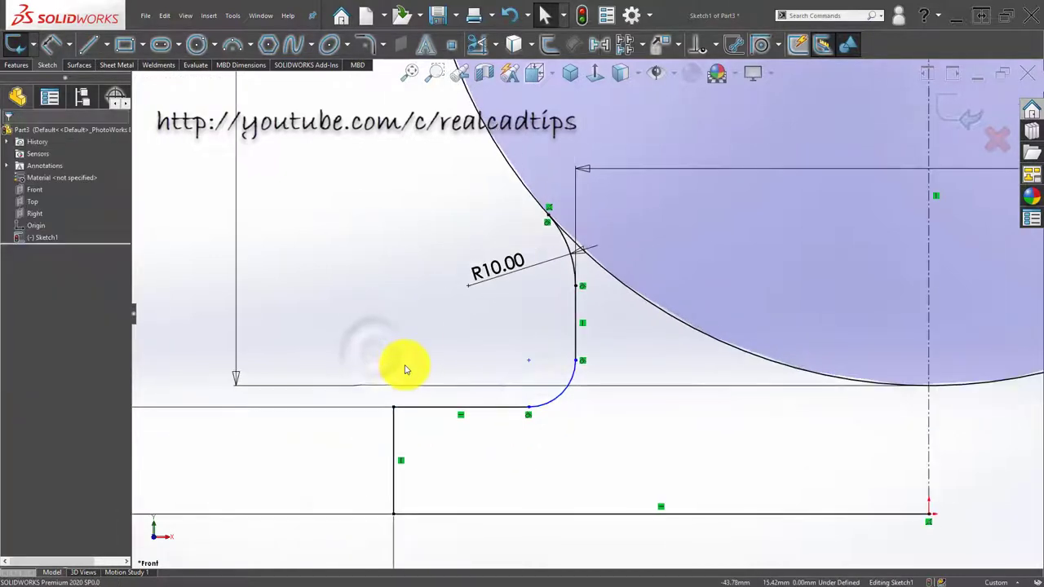
right_drag(415, 341, 427, 263)
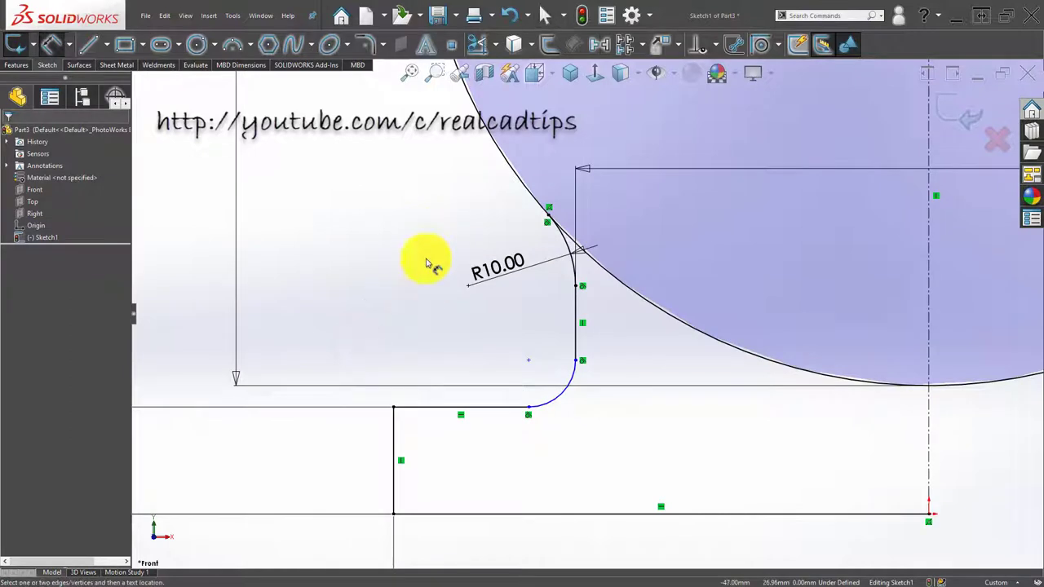
click(565, 398)
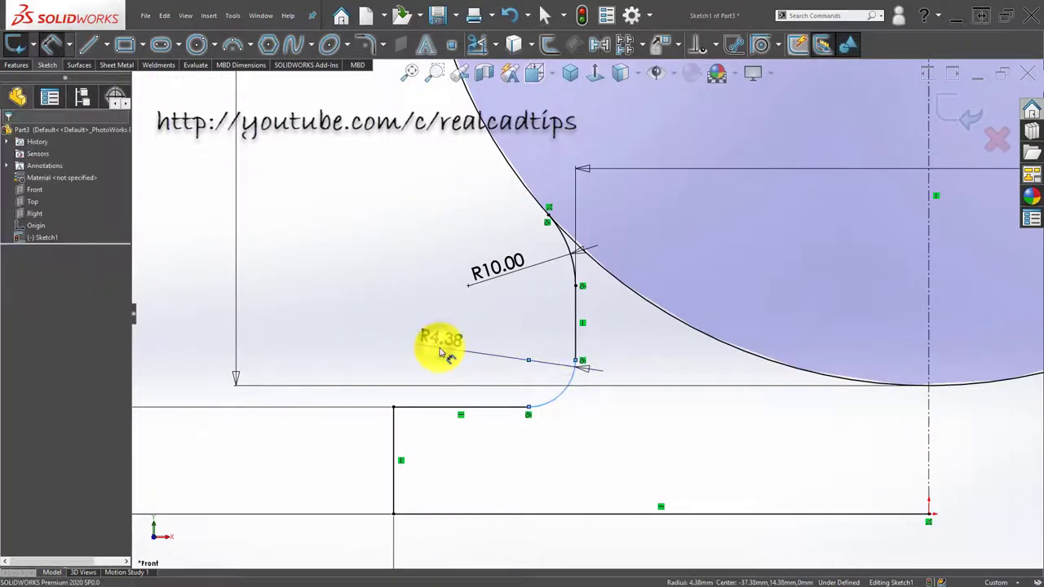
click(441, 352)
text(4.37773864mm)
key(Return)
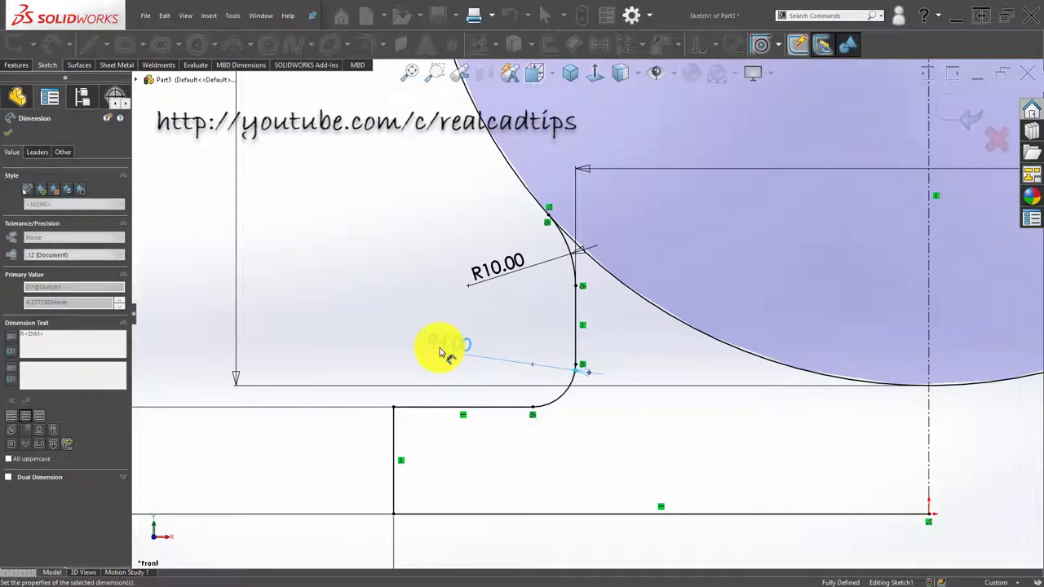
click(385, 245)
Mirror the left neck lines and fillets across the centreline
key(f)
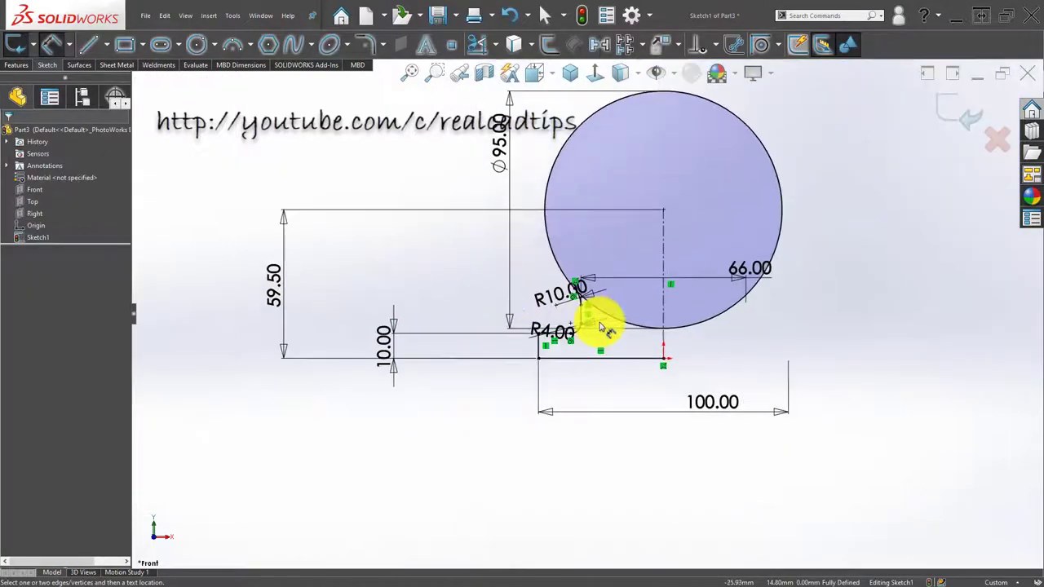
drag(450, 269, 697, 384)
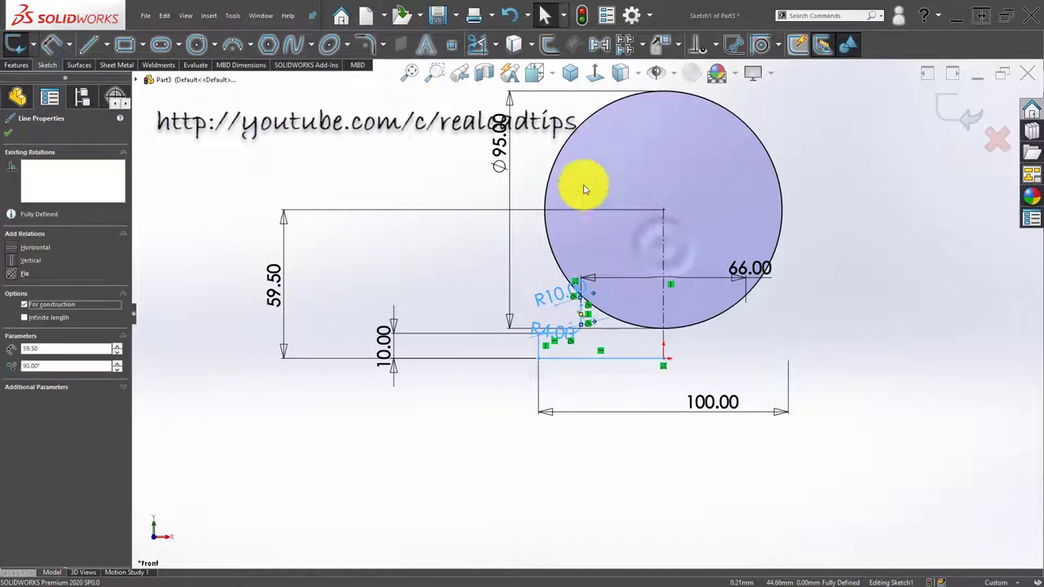
key(Escape)
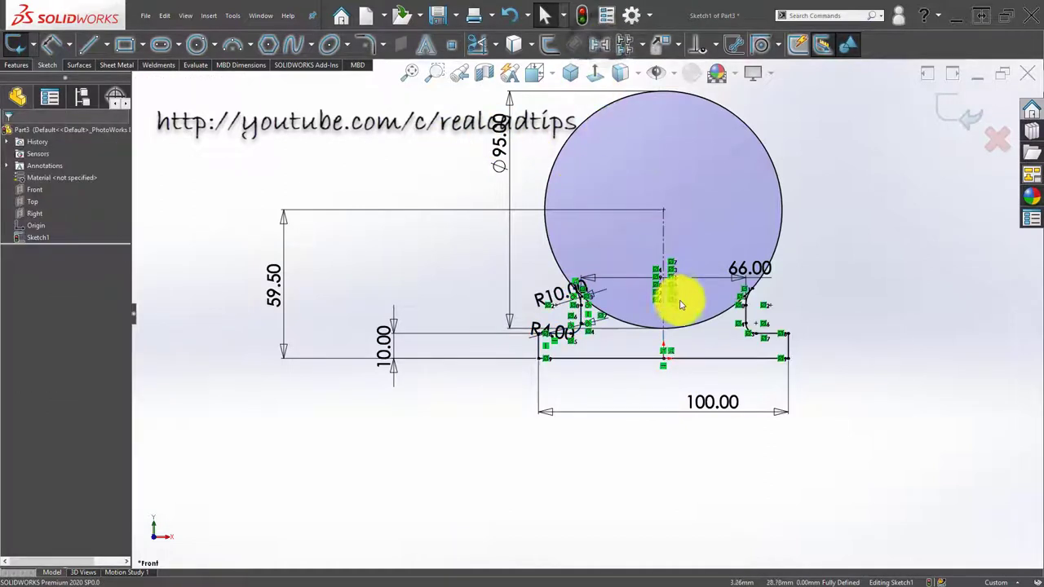
scroll(848, 343, down, 2)
scroll(816, 342, down, 1)
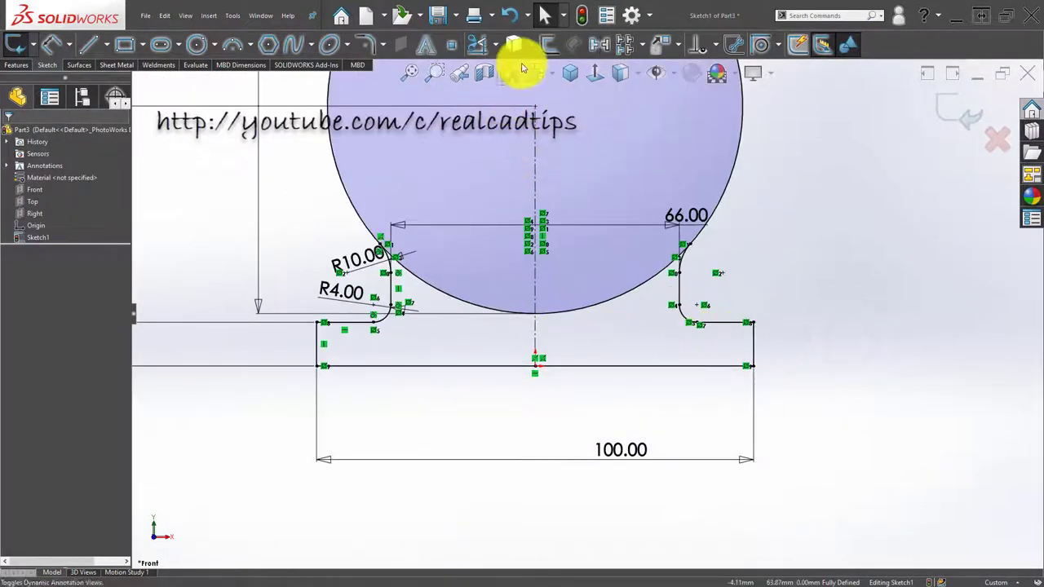
Trim away the circle's lower-left and remaining bottom arcs to close the profile
click(478, 44)
click(471, 316)
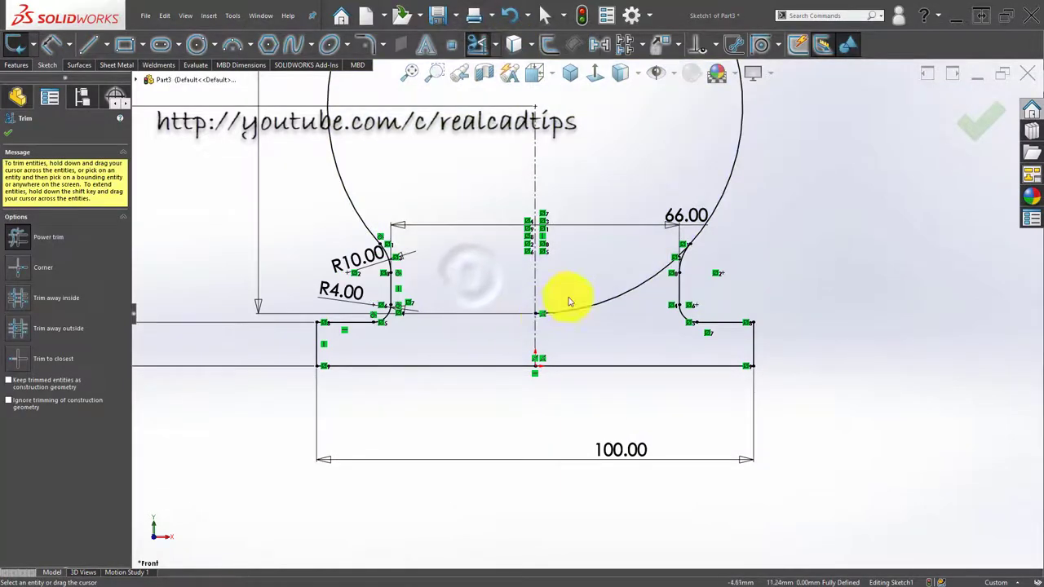
click(616, 323)
scroll(582, 314, up, 2)
key(Escape)
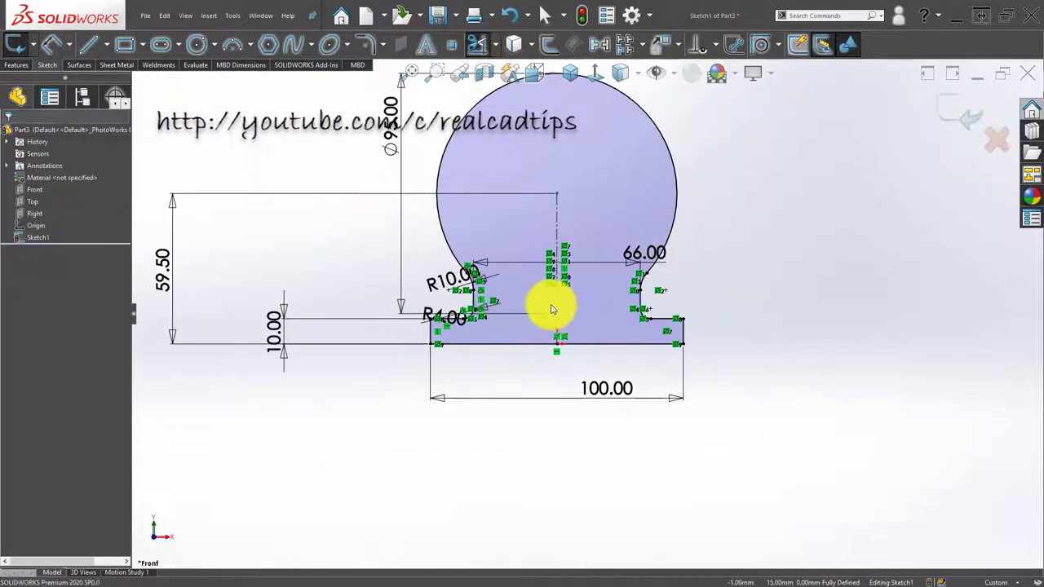
scroll(557, 231, up, 1)
scroll(621, 245, down, 2)
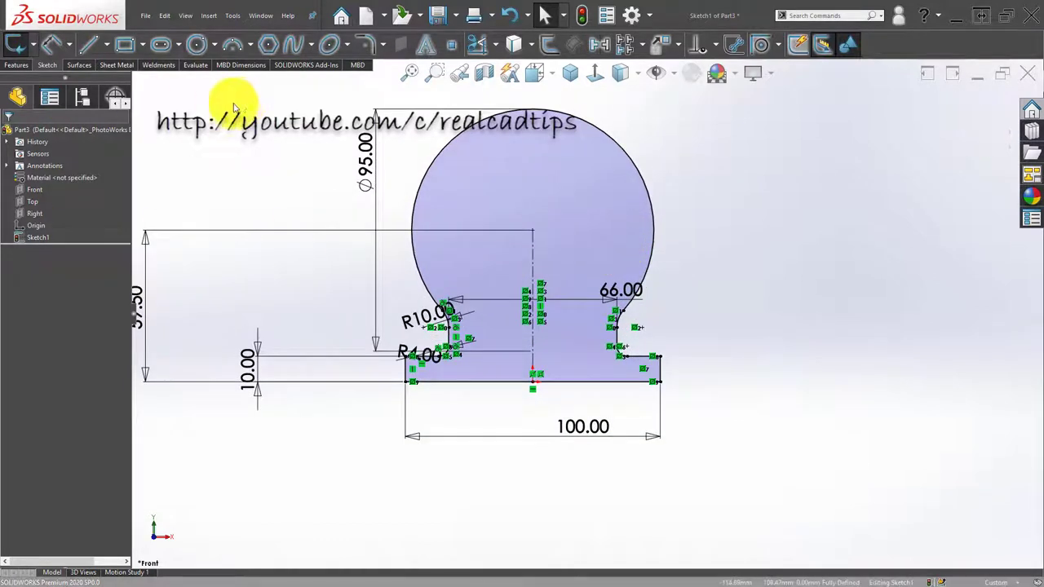
Draw a horizontal line from the circle's top point and a vertical line down from its right end
click(87, 46)
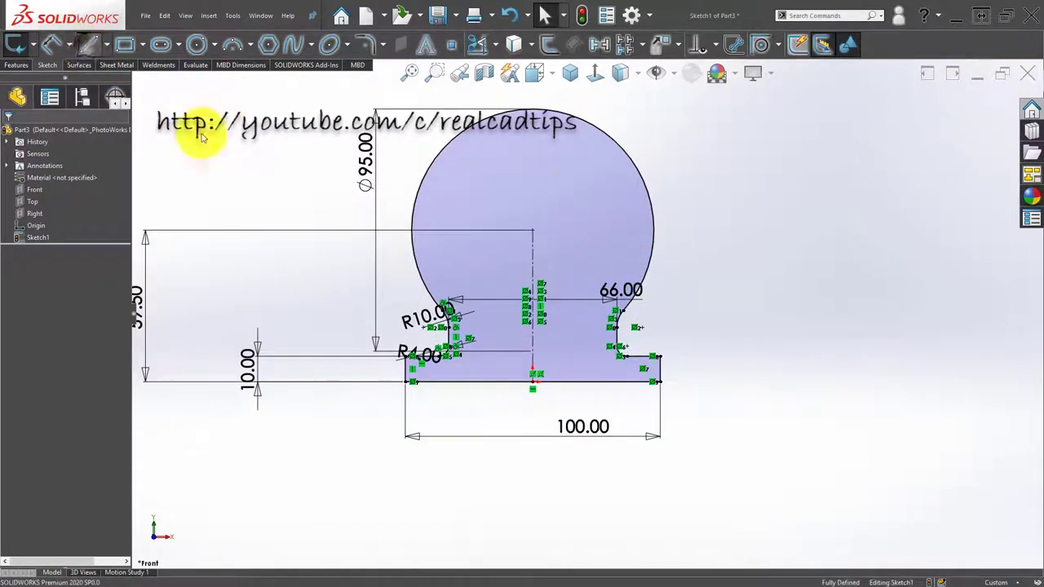
click(532, 109)
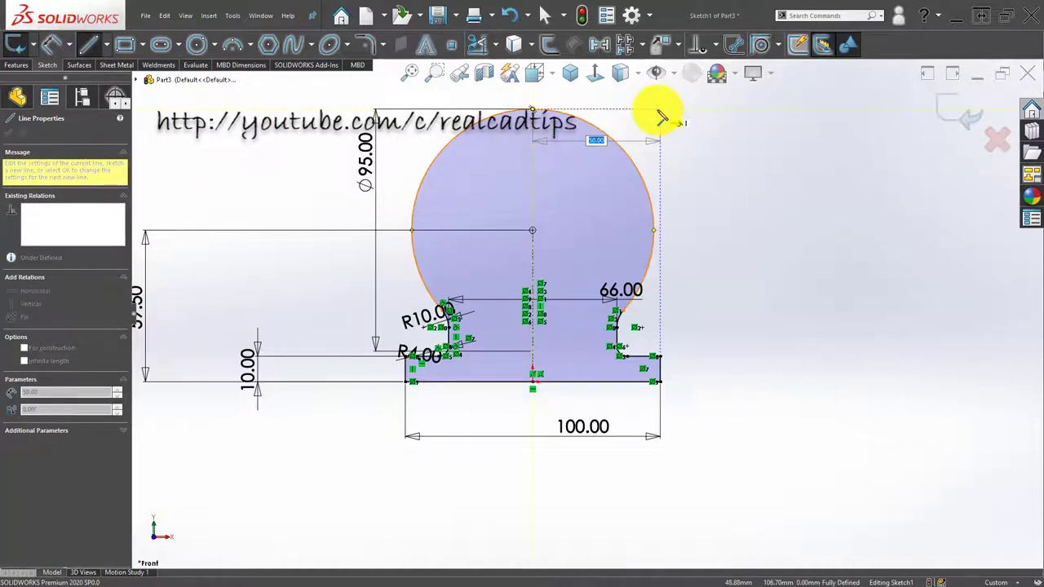
click(661, 111)
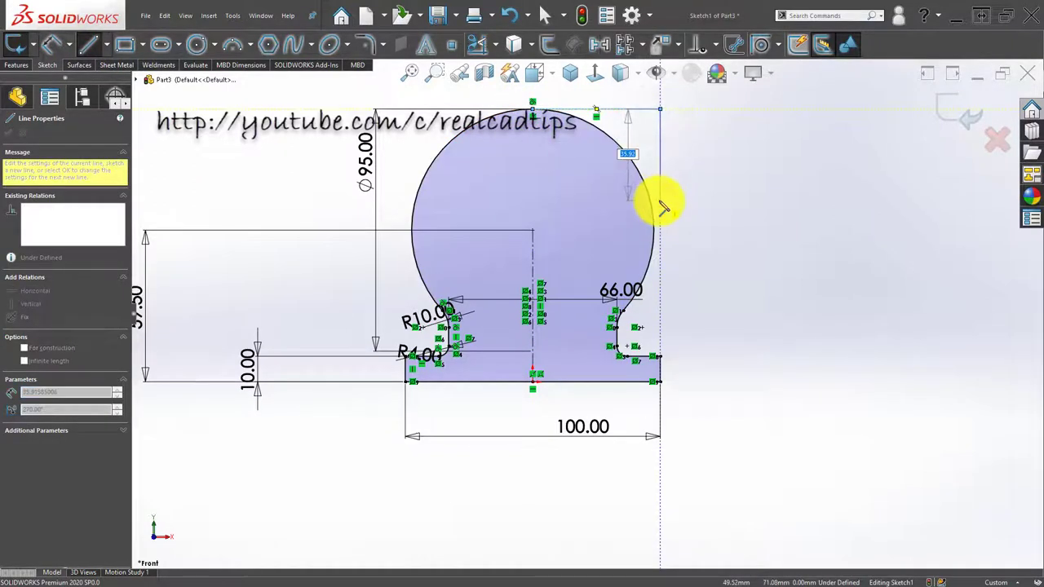
key(Escape)
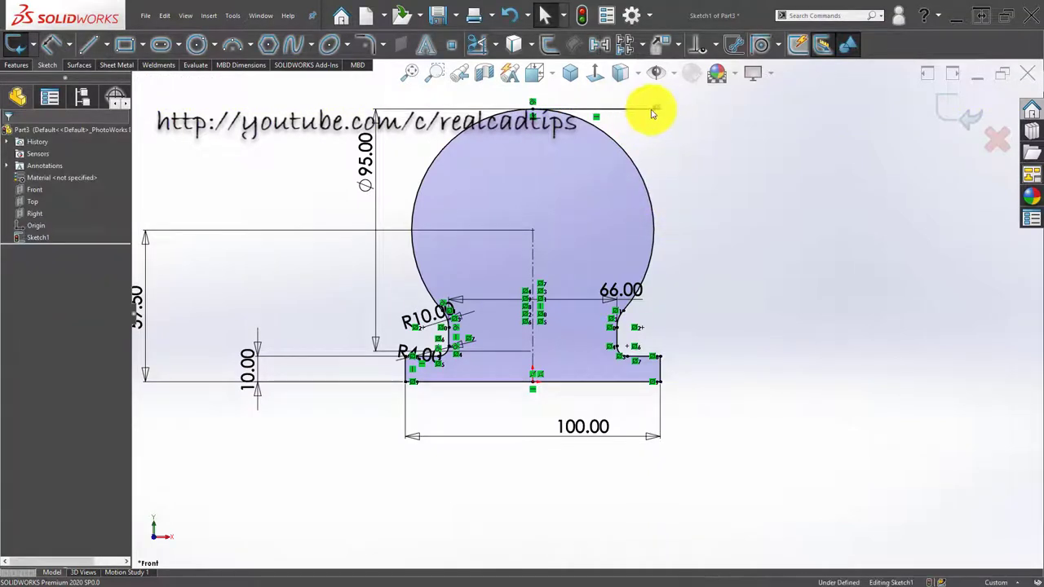
drag(652, 108, 633, 108)
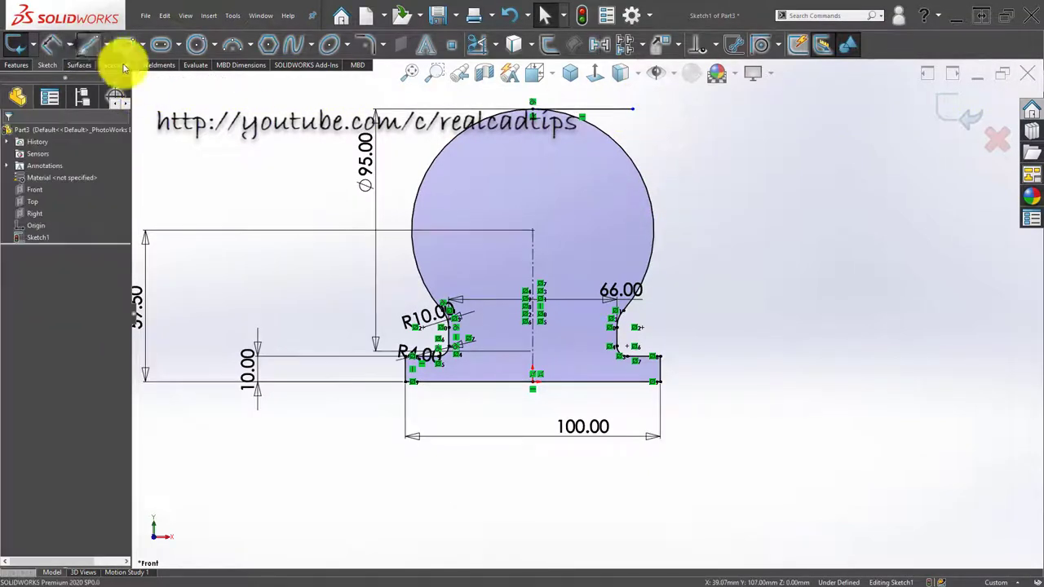
click(88, 44)
click(633, 108)
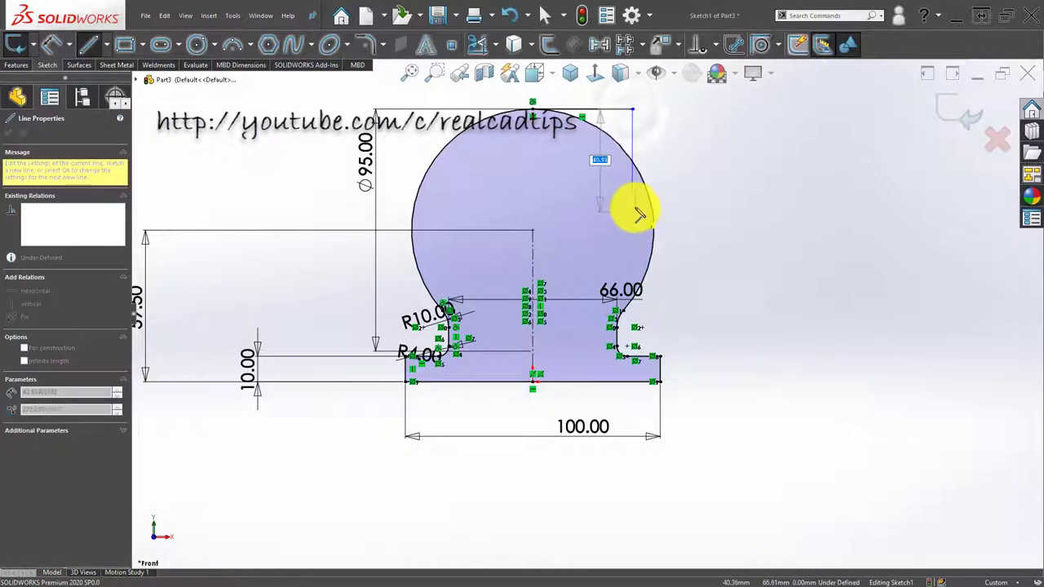
click(633, 192)
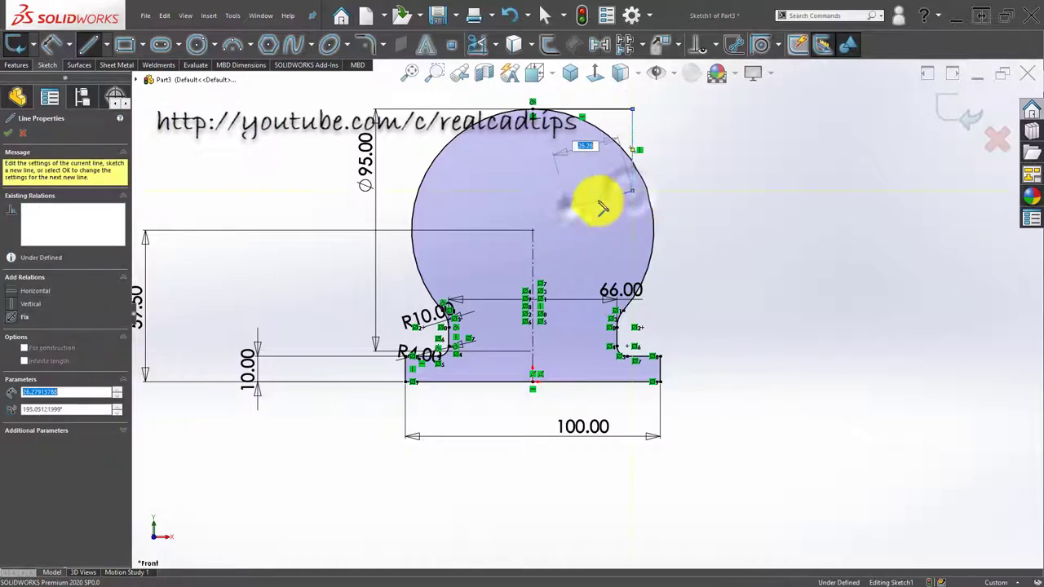
Trim the vertical line's part inside the circle and the arc between the top point and vertical line
scroll(644, 155, down, 3)
click(477, 44)
drag(564, 175, 605, 213)
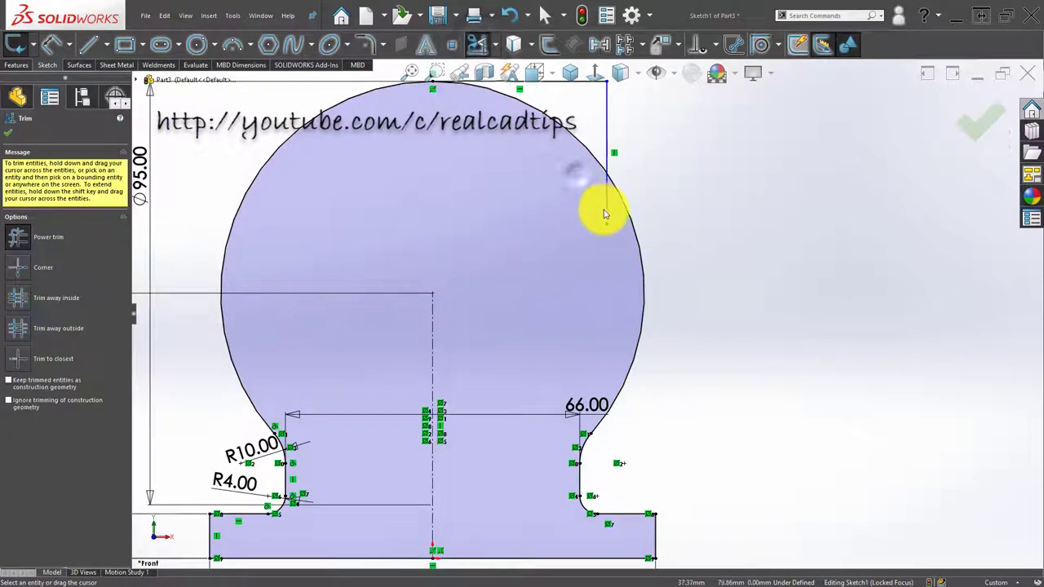
scroll(571, 212, up, 2)
scroll(573, 196, down, 2)
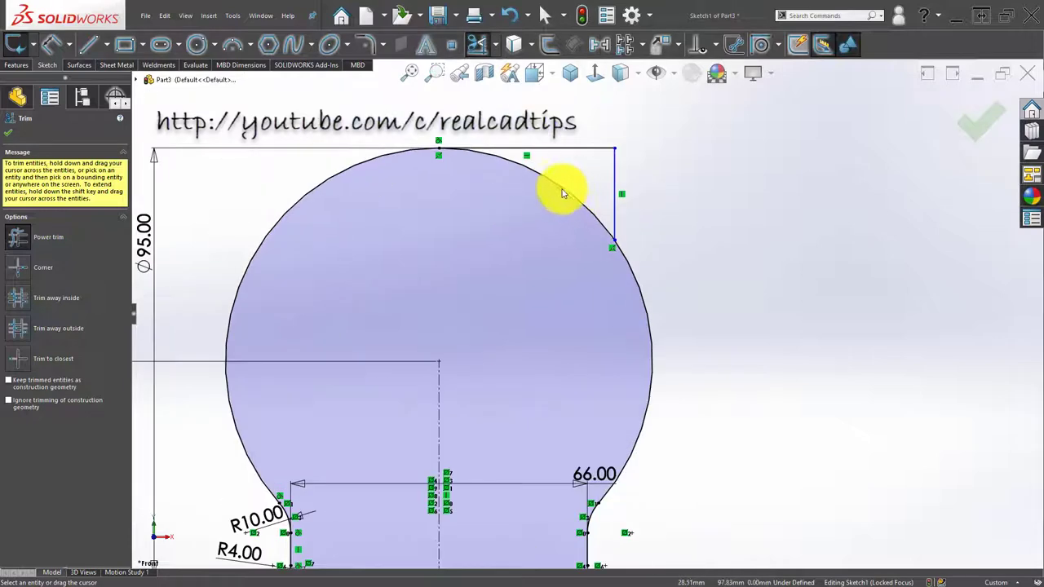
key(Escape)
click(476, 42)
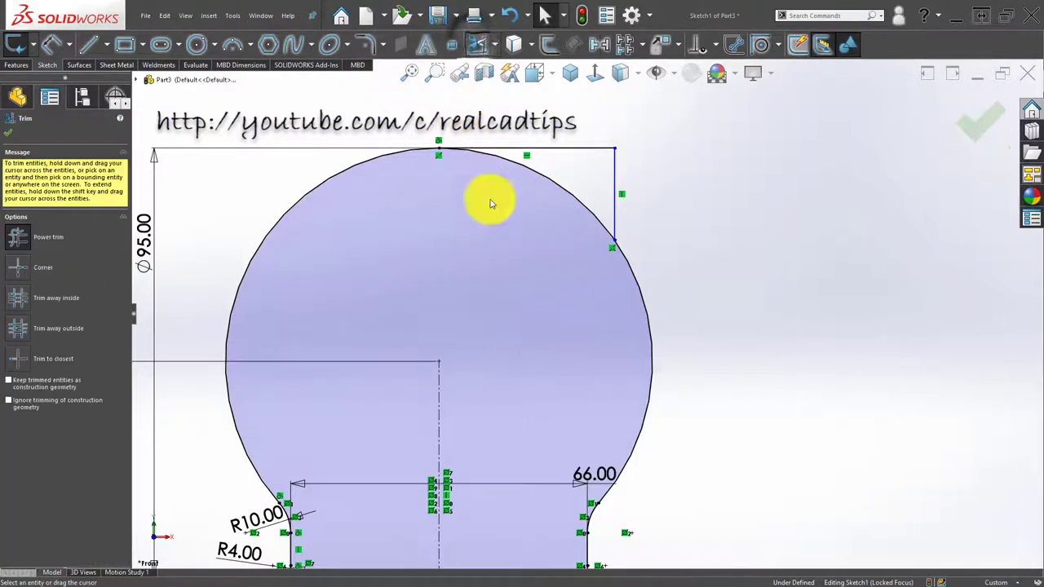
drag(522, 238, 578, 190)
scroll(688, 251, down, 2)
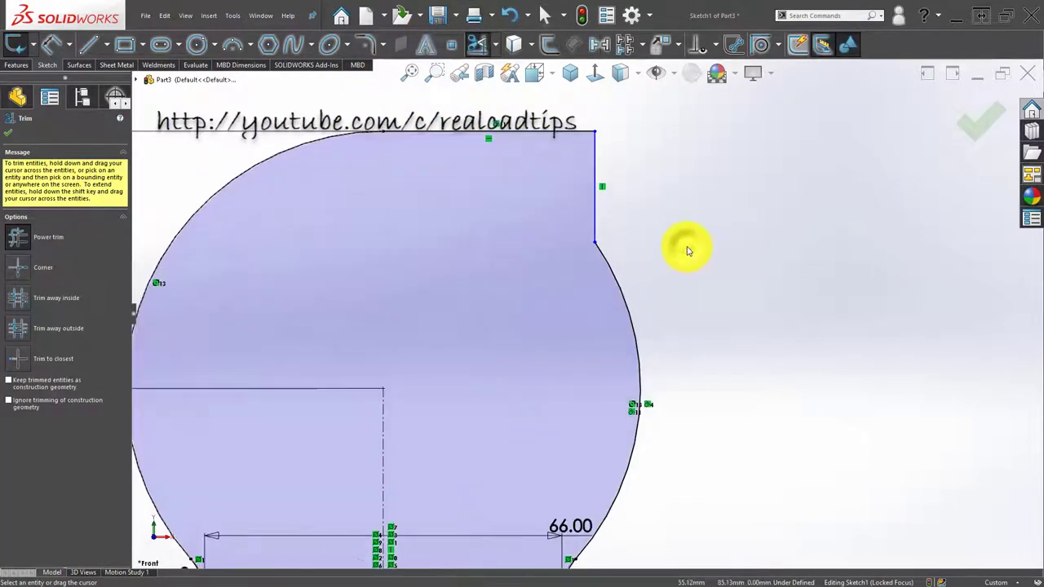
key(Escape)
click(365, 45)
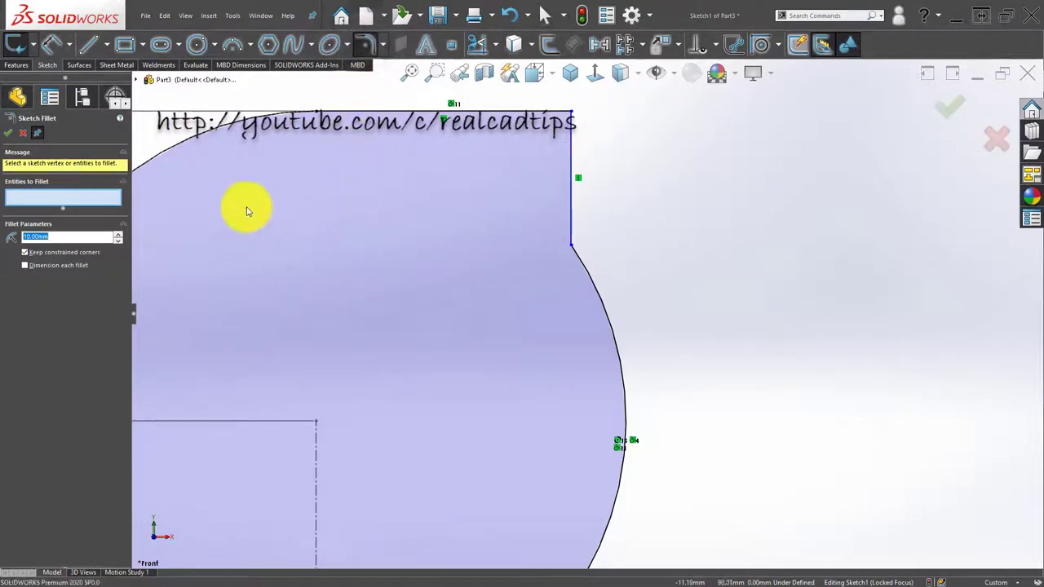
Fillet the vertical line and circle arc with an R10 radius
click(571, 249)
click(8, 133)
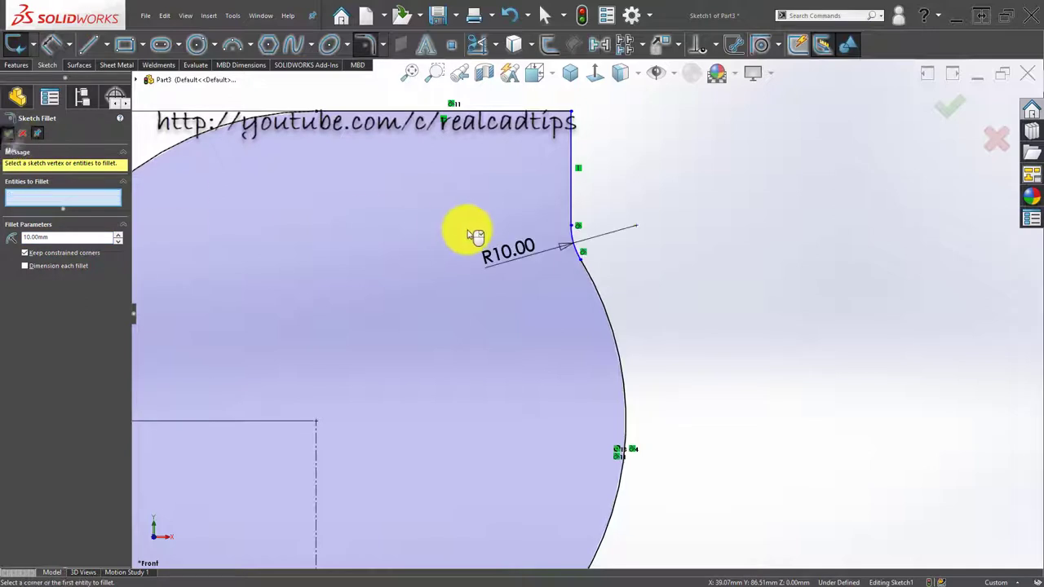
scroll(474, 236, up, 2)
key(Escape)
Dimension the right vertical line 38 mm from the vertical centreline
key(d)
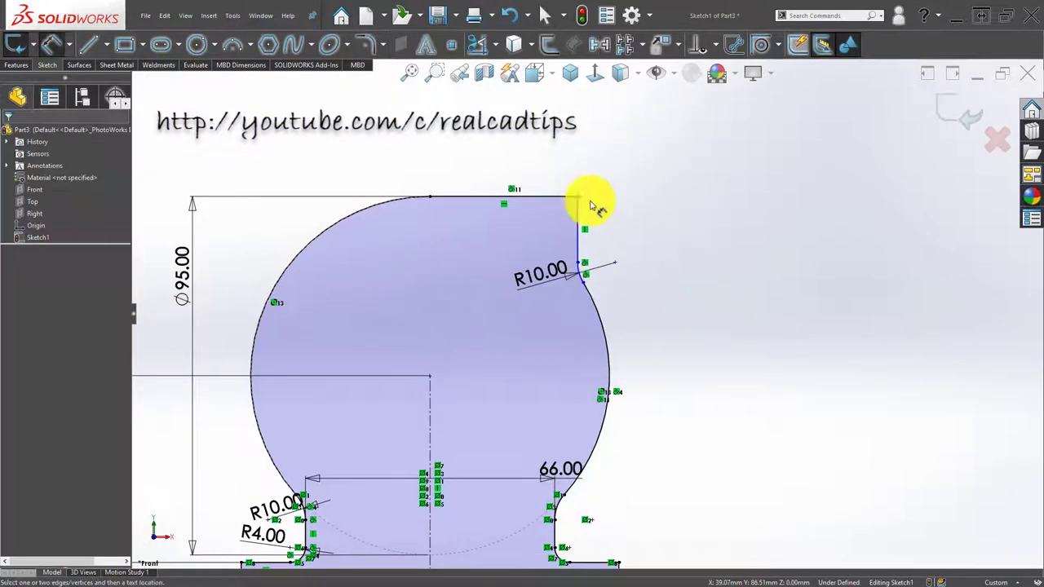
click(577, 216)
click(428, 400)
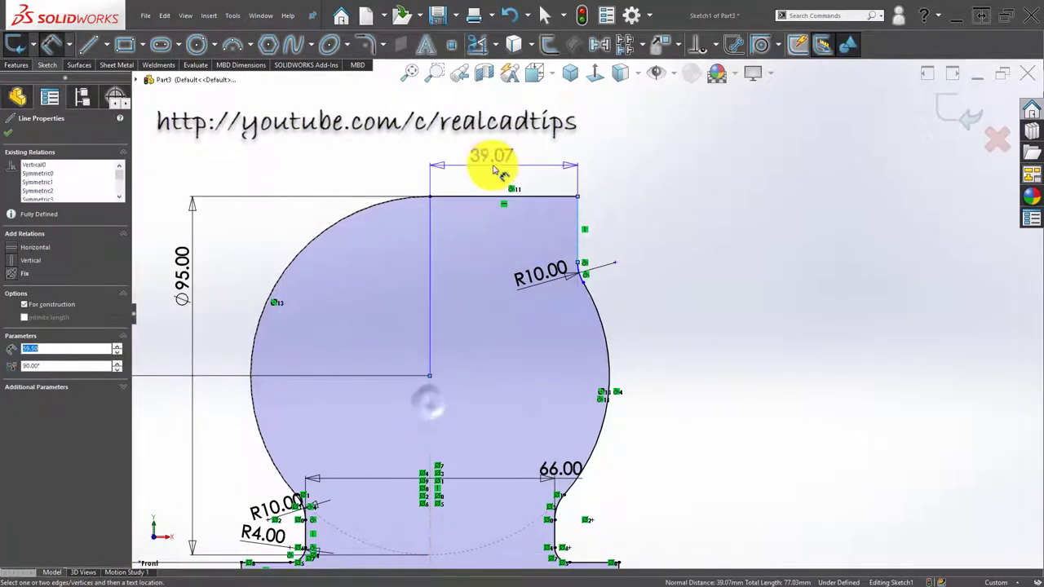
click(514, 156)
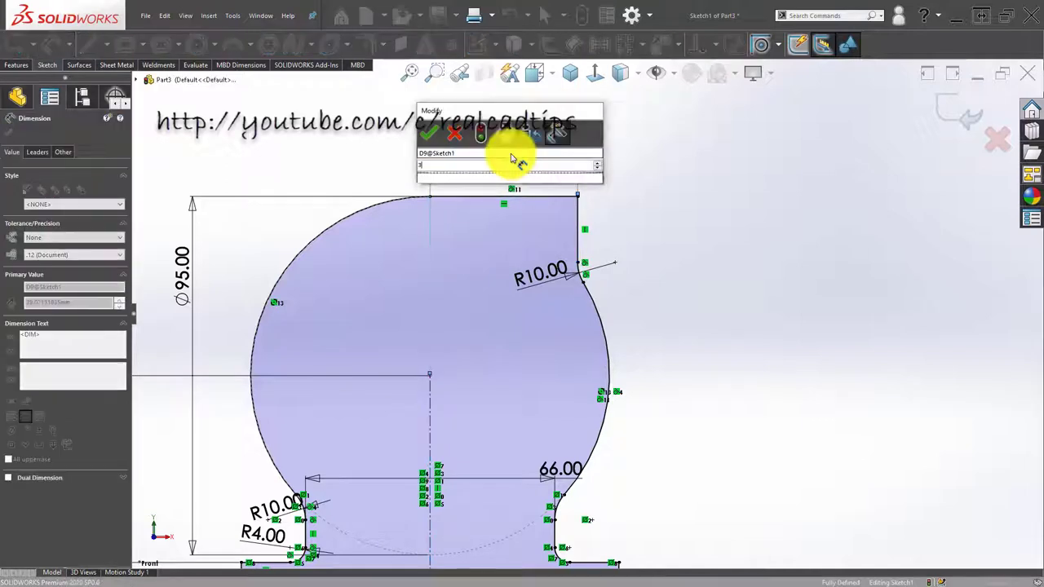
text(38)
key(Return)
click(693, 224)
scroll(596, 253, up, 4)
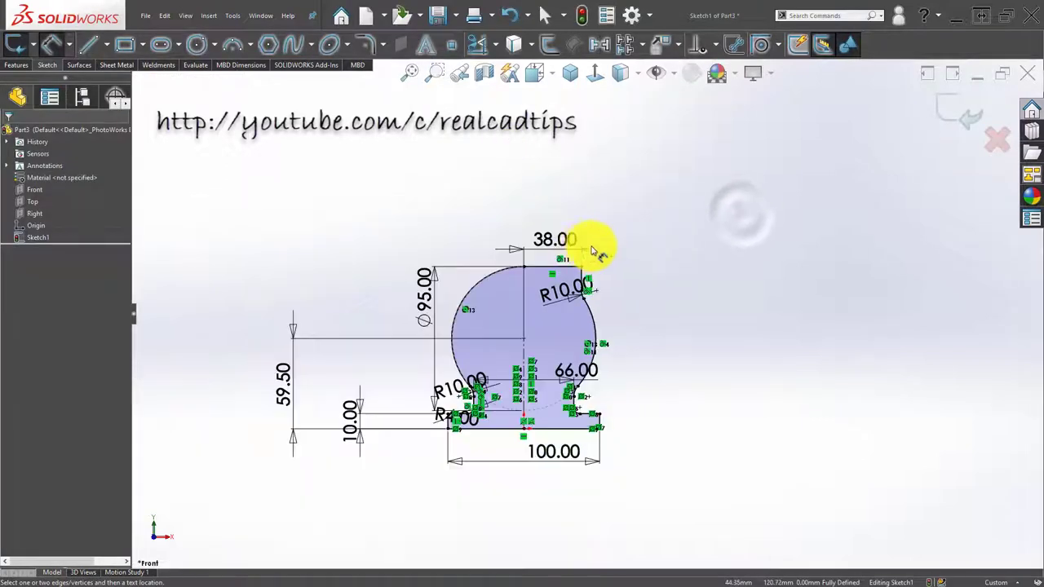
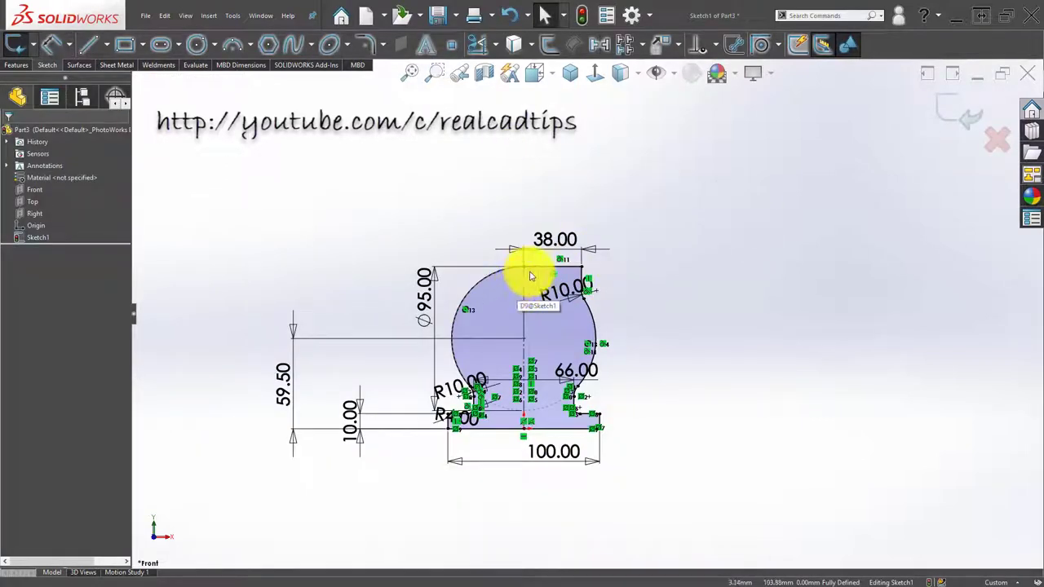
Extrude the profile sketch 22 mm blind into a solid, creating Boss-Extrude1
click(18, 65)
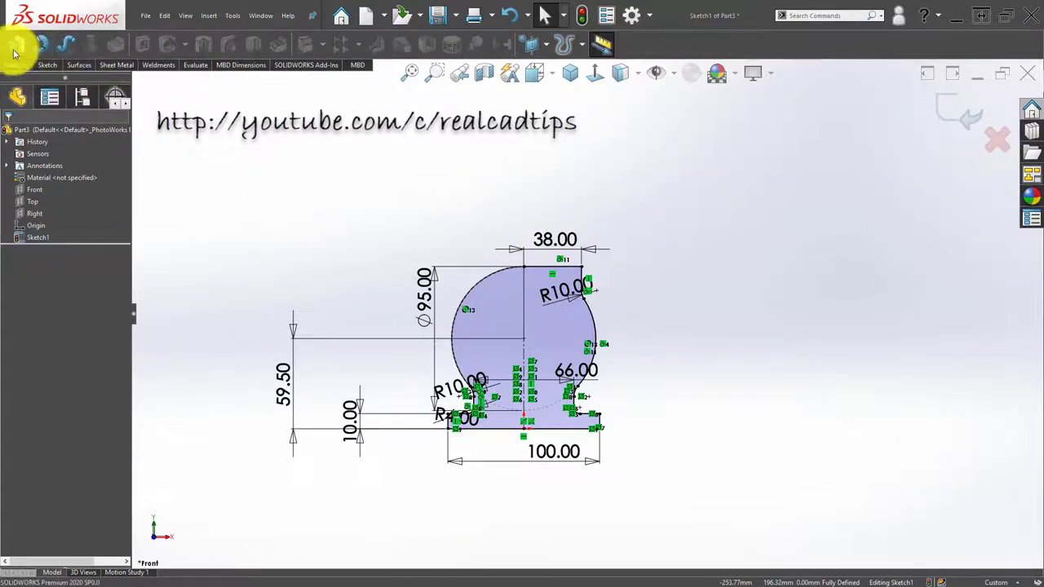
key(e)
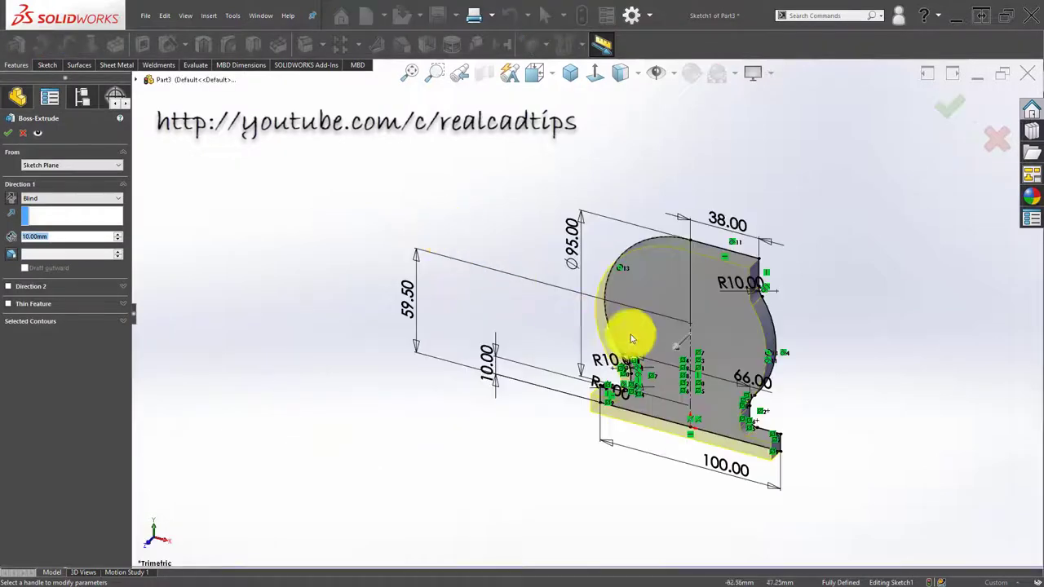
scroll(820, 447, down, 5)
scroll(555, 342, up, 3)
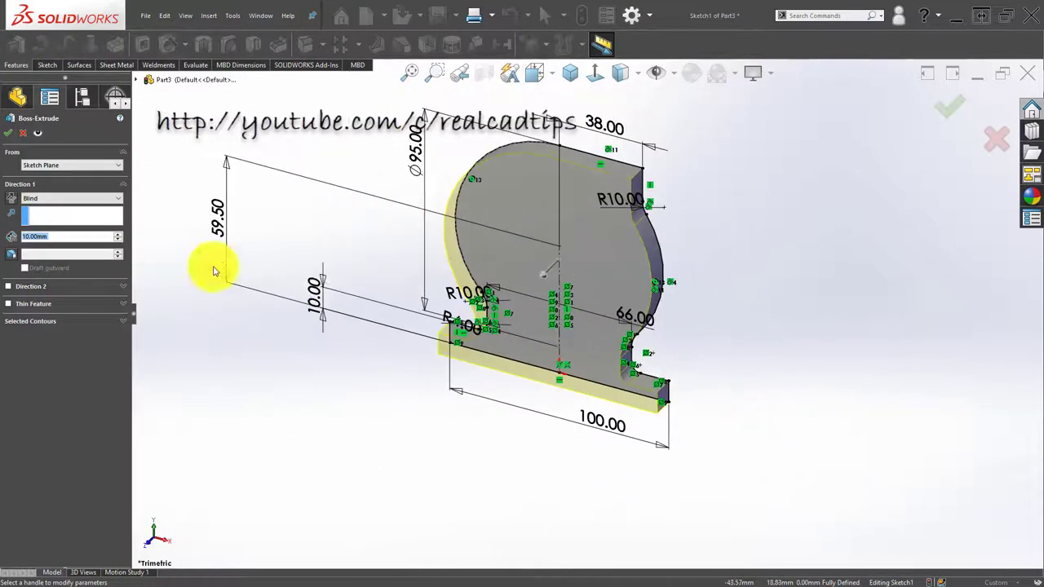
drag(89, 238, 10, 242)
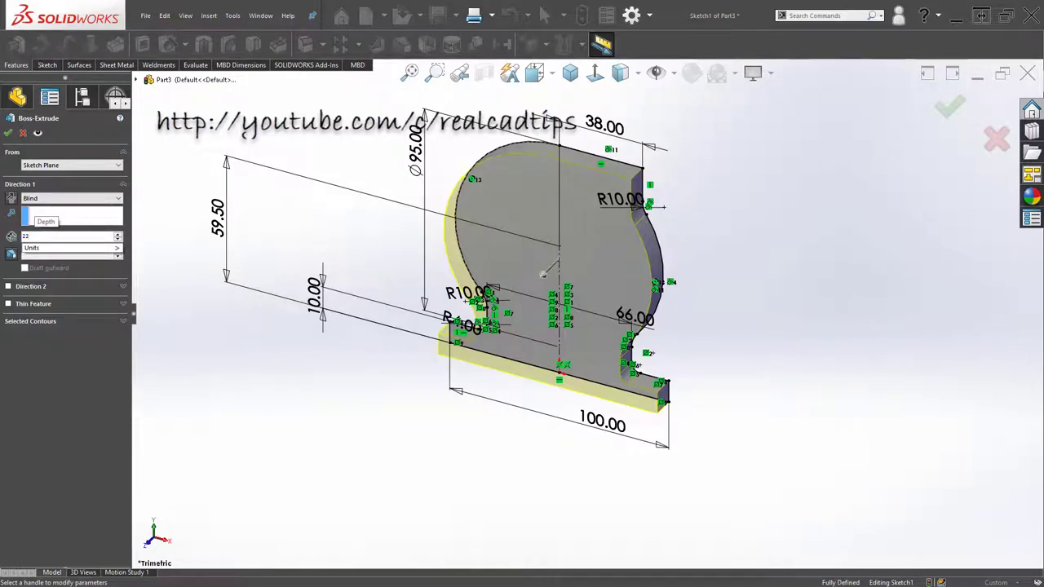
key(Return)
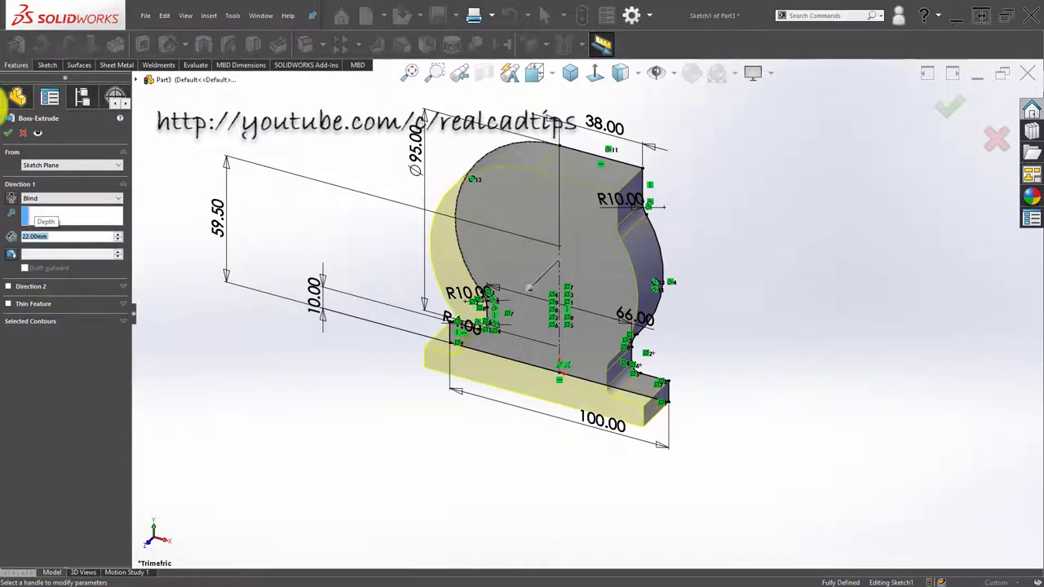
click(12, 137)
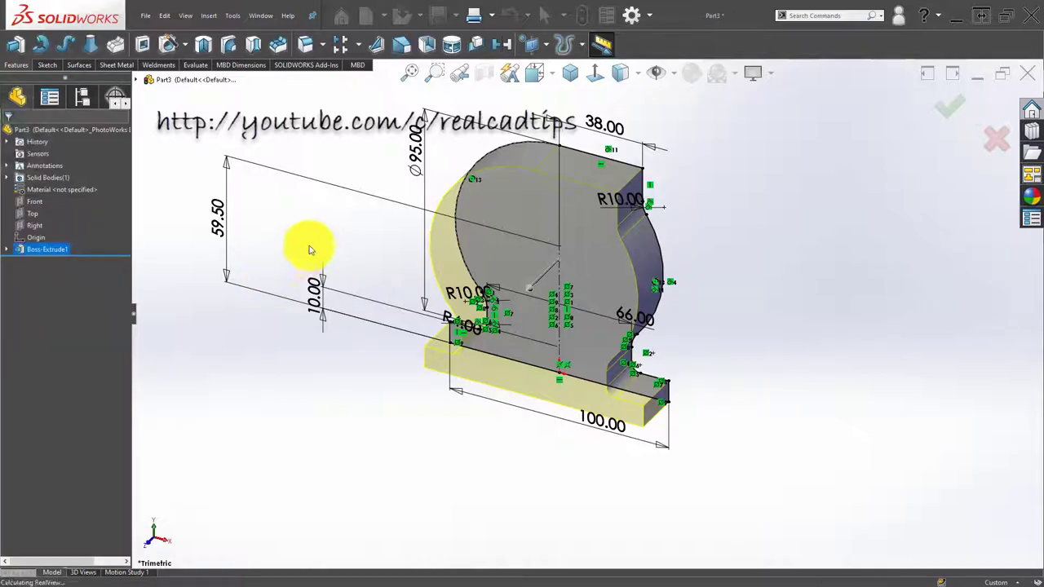
Start a sketch on the part's front face and view it Normal To
click(534, 242)
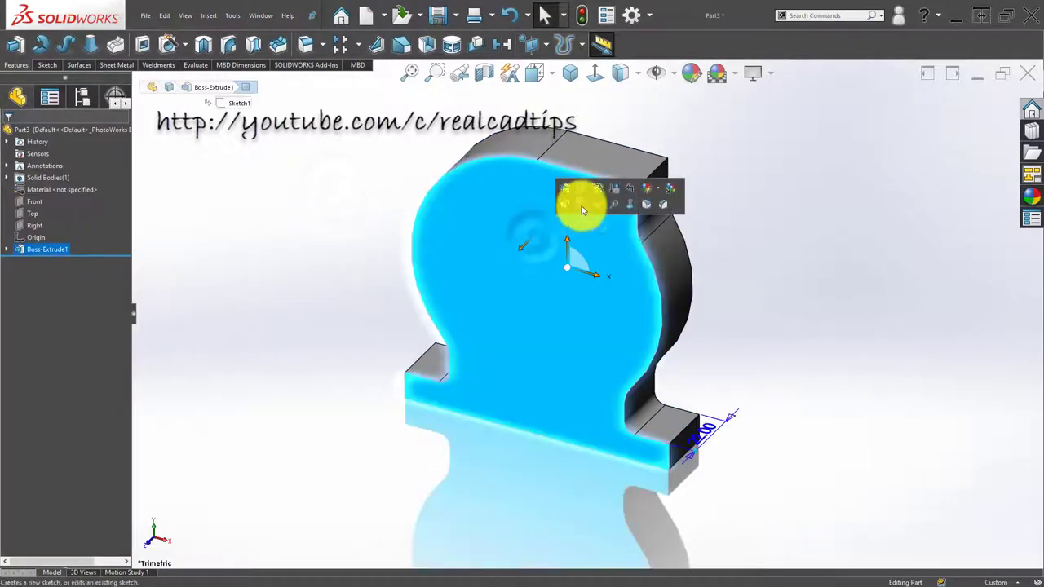
click(583, 204)
click(593, 79)
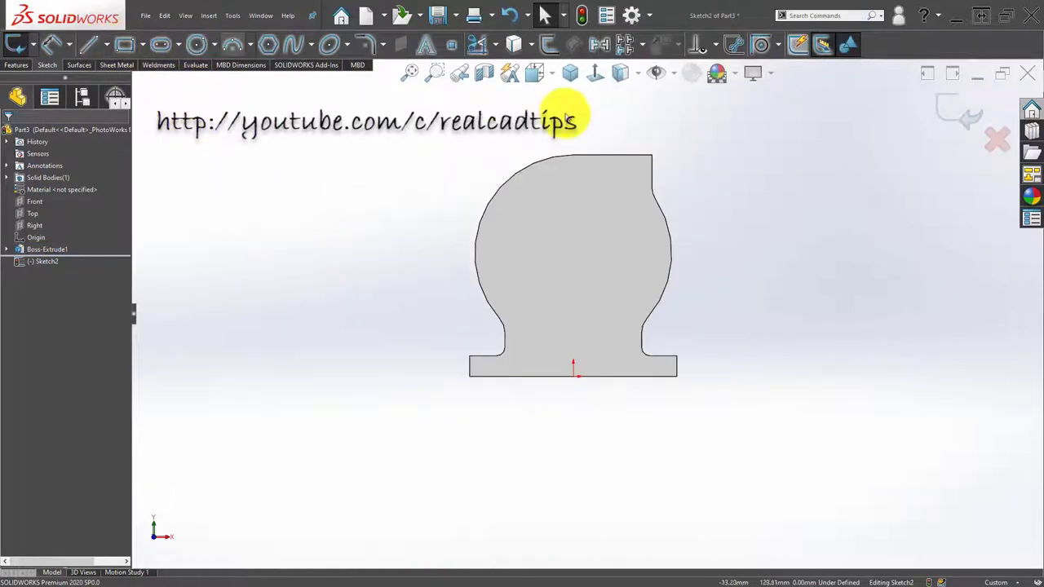
Check the original profile's dimensions, fit the view, and reopen a sketch on the front face
click(39, 248)
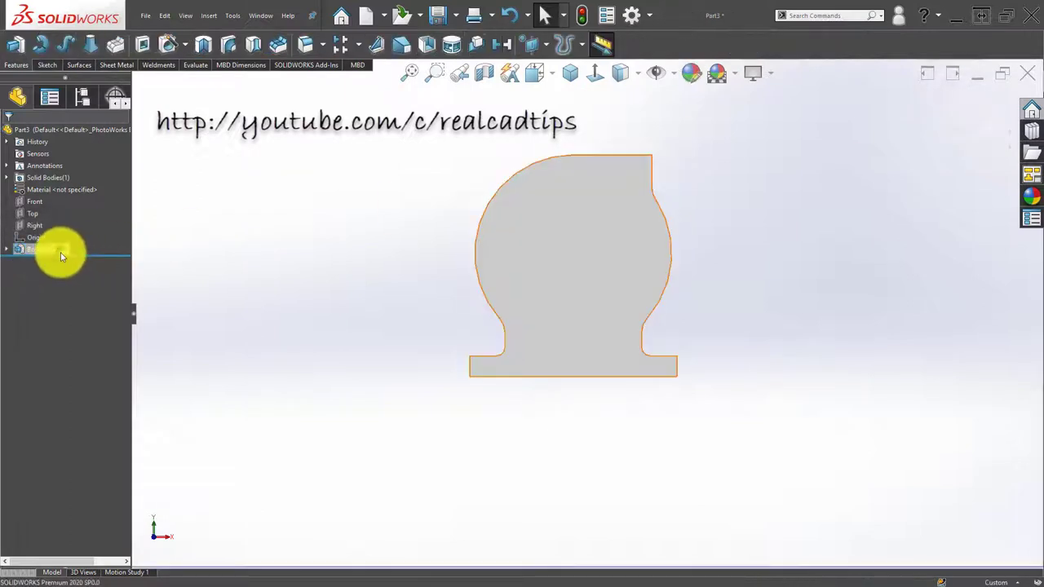
click(48, 255)
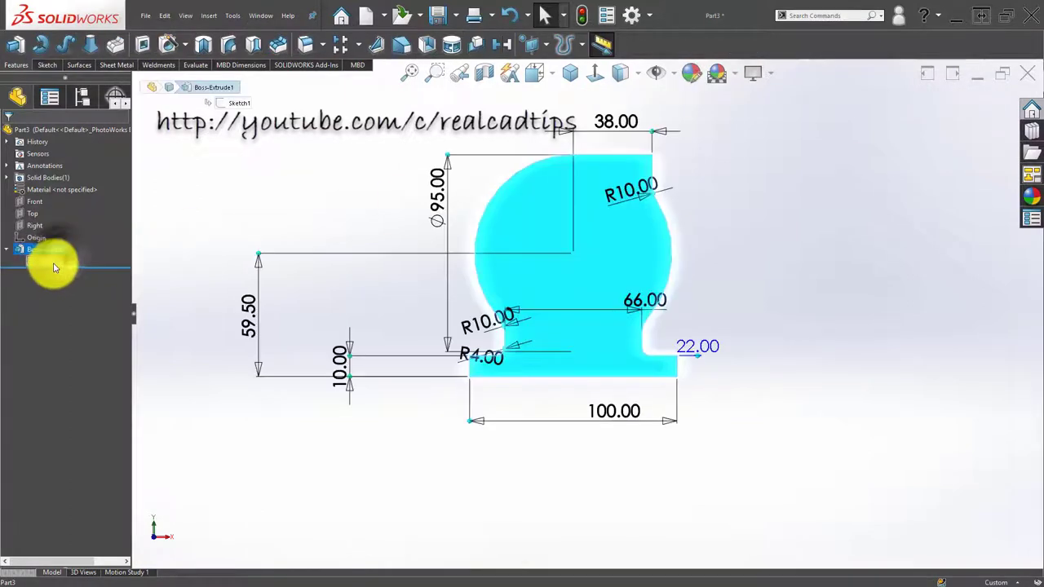
click(326, 209)
key(f)
click(451, 198)
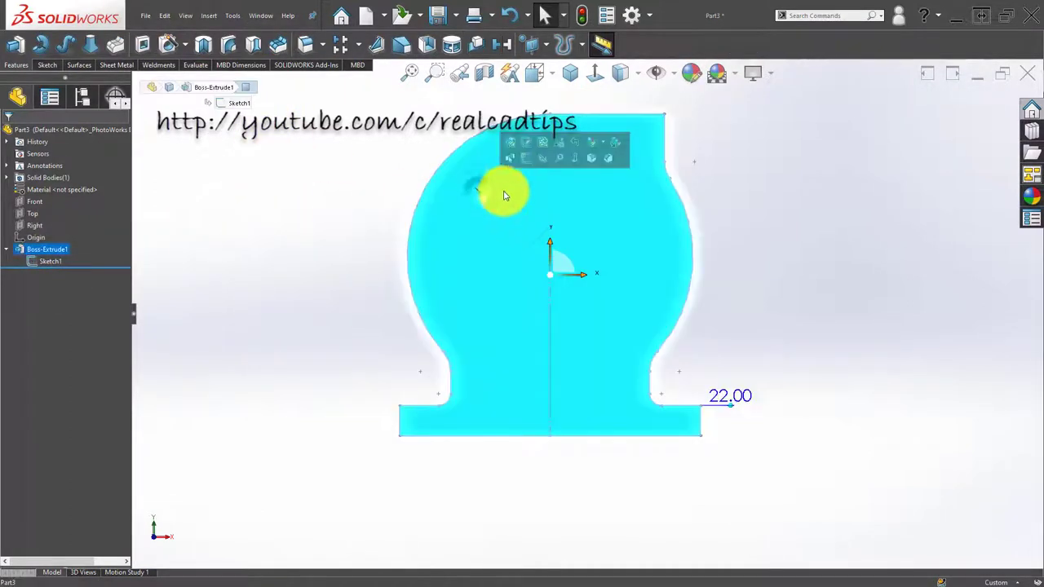
click(522, 155)
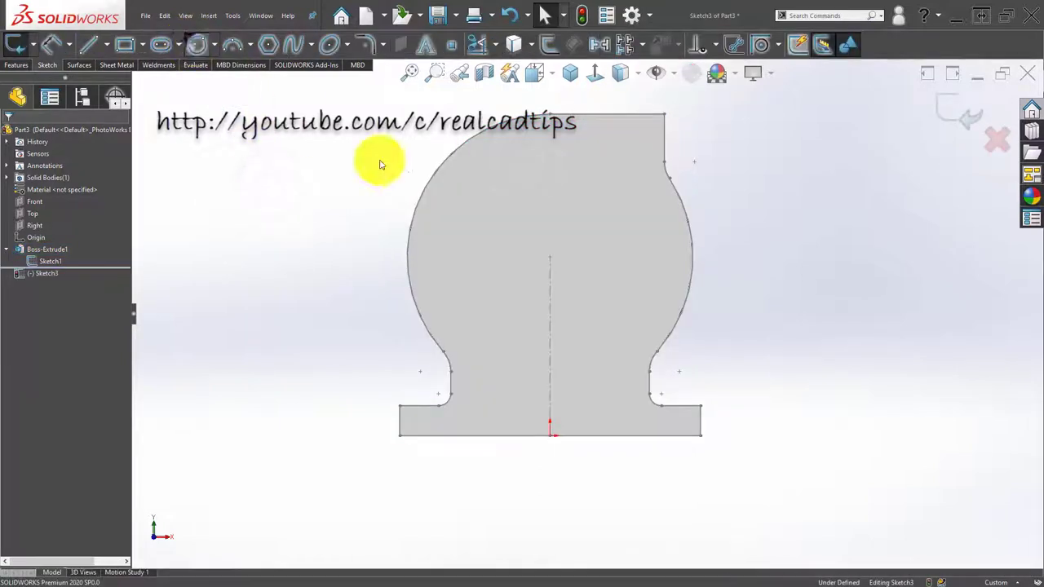
Draw a circle centred on the centre line and dimension its diameter to 70 mm
key(c)
click(551, 261)
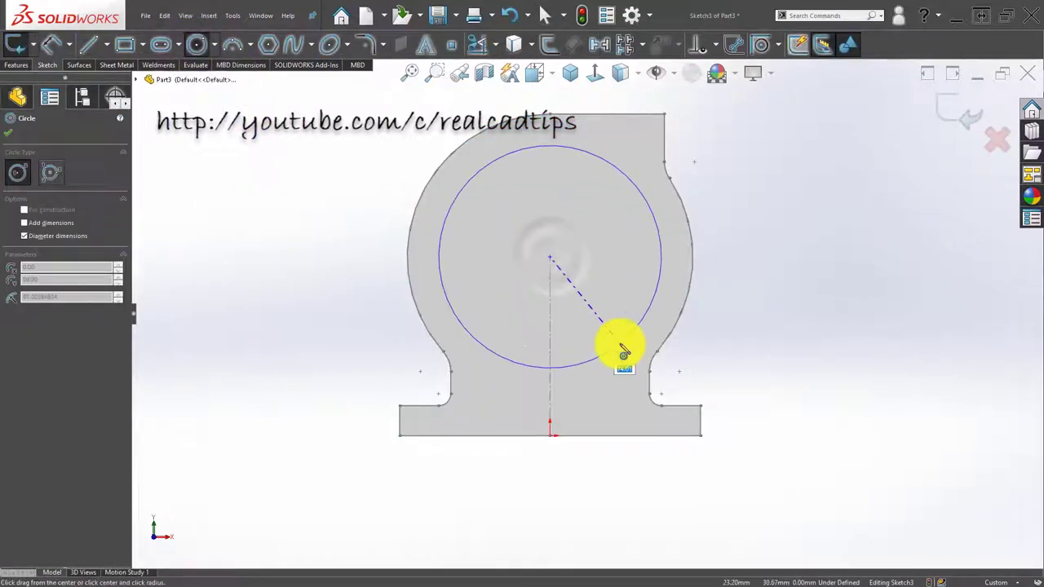
click(617, 350)
key(Escape)
key(d)
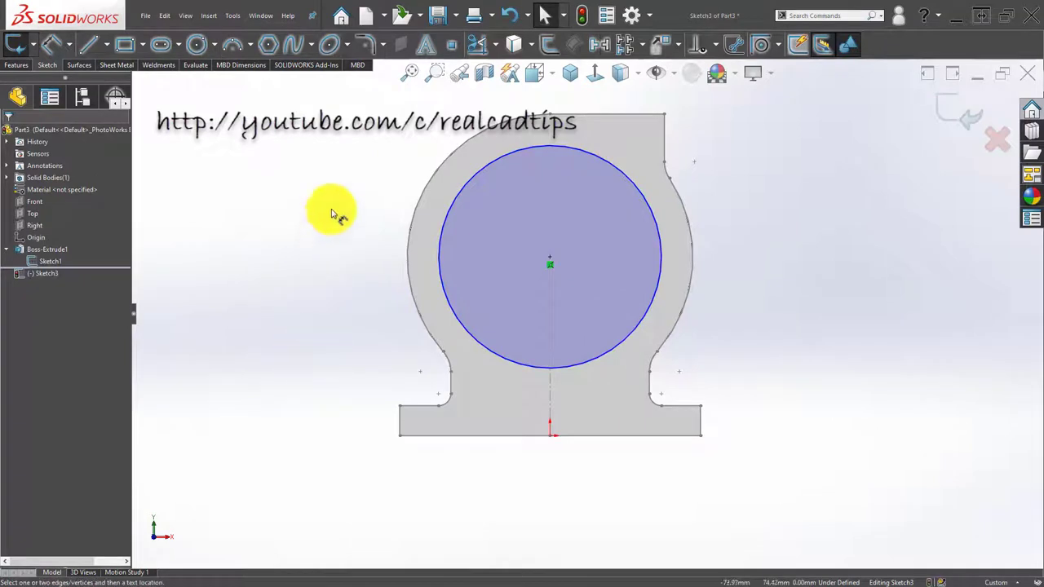
click(469, 186)
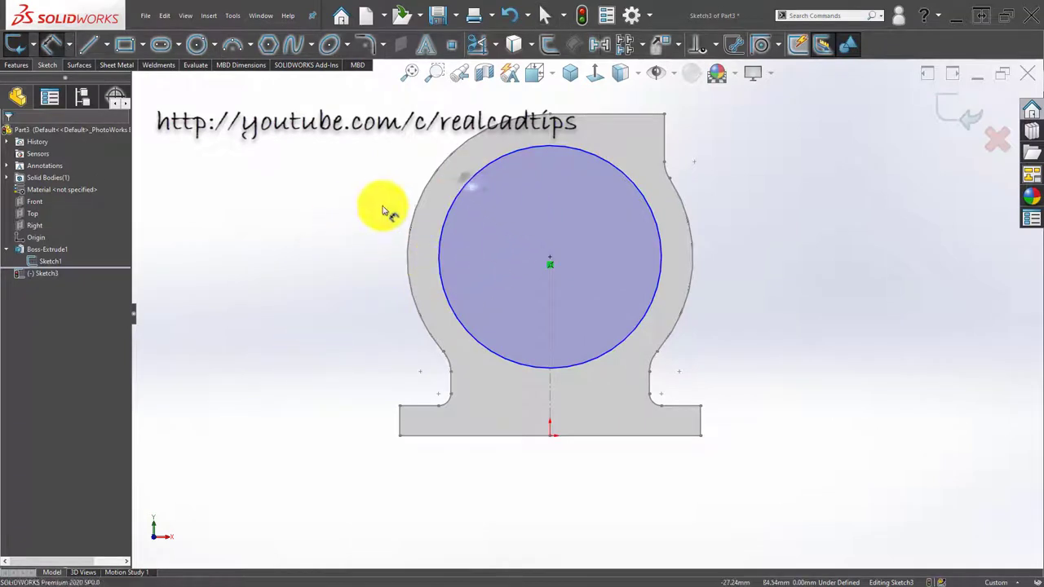
click(380, 214)
text(70)
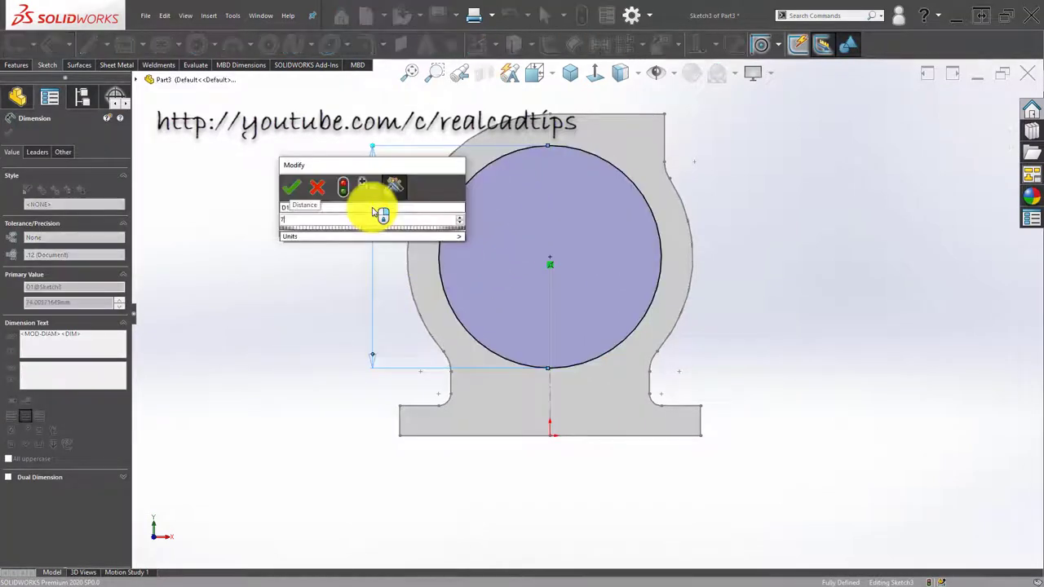
key(Return)
key(Escape)
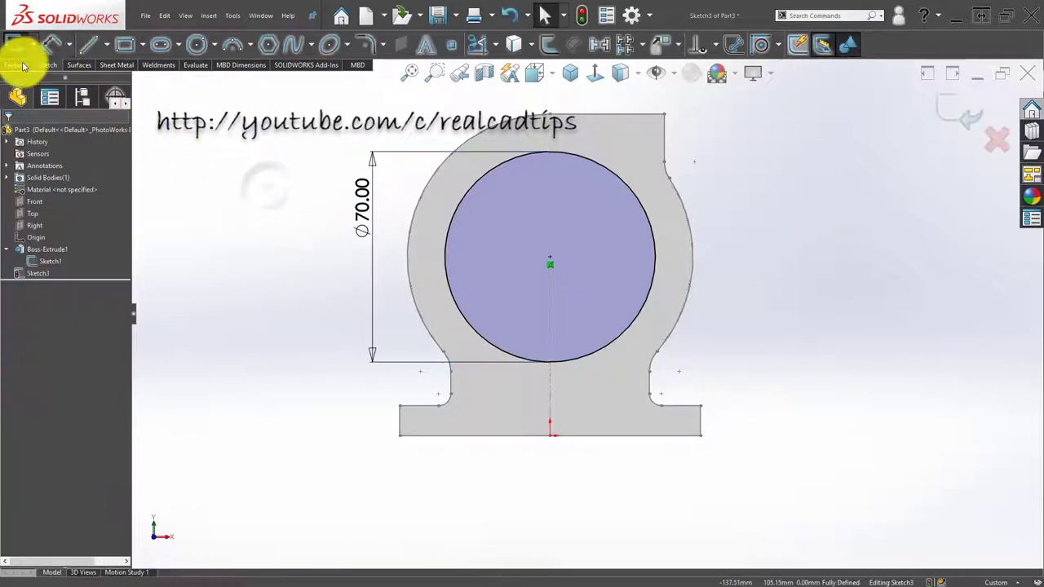
click(18, 64)
click(143, 47)
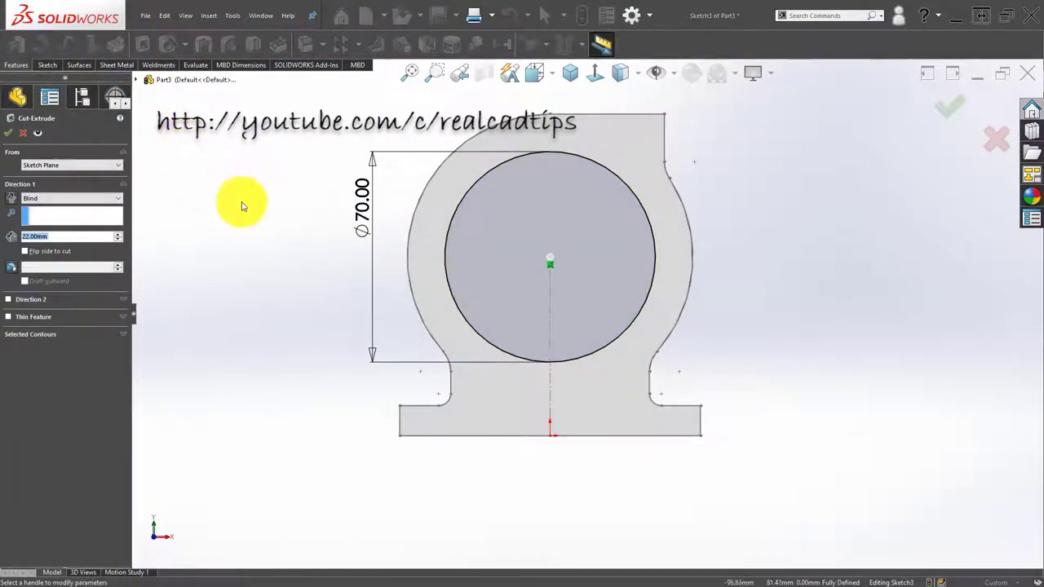
Cut the Ø70 mm circle 18 mm blind into the front face as Cut-Extrude1
text(18)
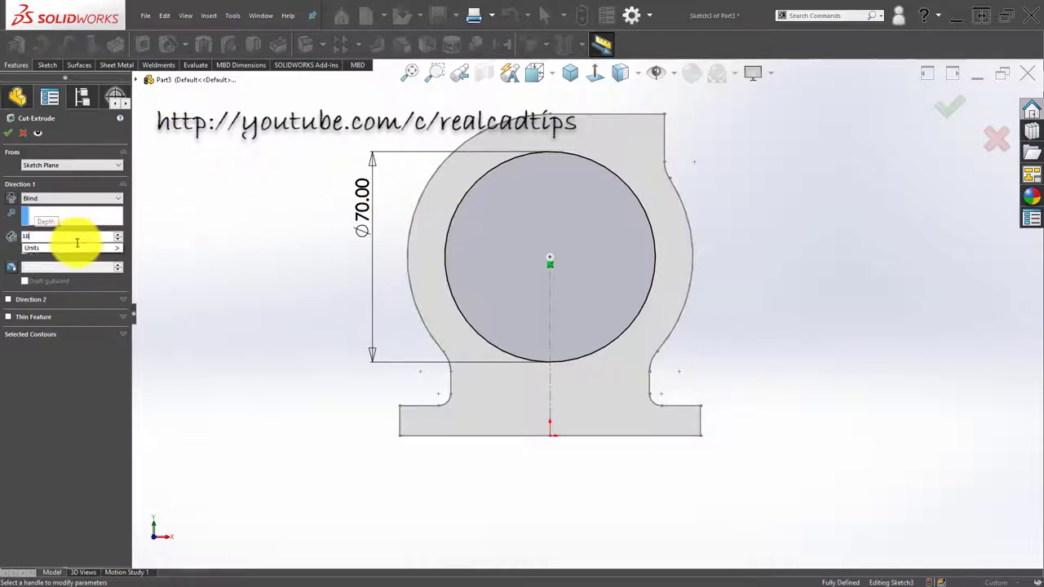
key(Return)
mouse_move(304, 252)
middle_down()
mouse_move(496, 284)
mouse_move(552, 266)
mouse_move(467, 295)
mouse_move(489, 252)
mouse_move(575, 224)
mouse_move(543, 256)
mouse_move(530, 226)
mouse_move(570, 210)
middle_up()
click(569, 210)
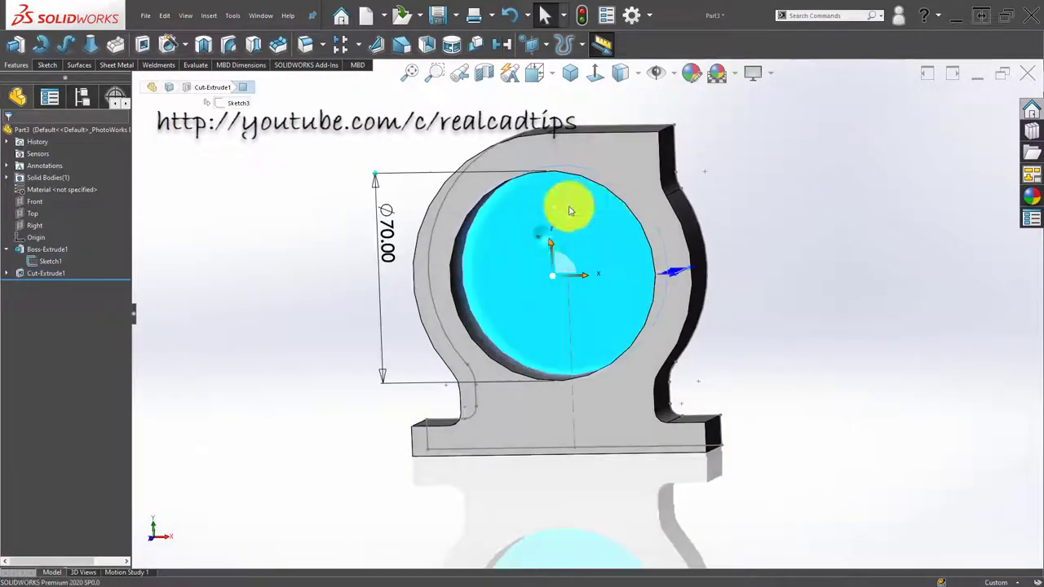
Start a new sketch on the part's back face, viewed head-on
click(590, 203)
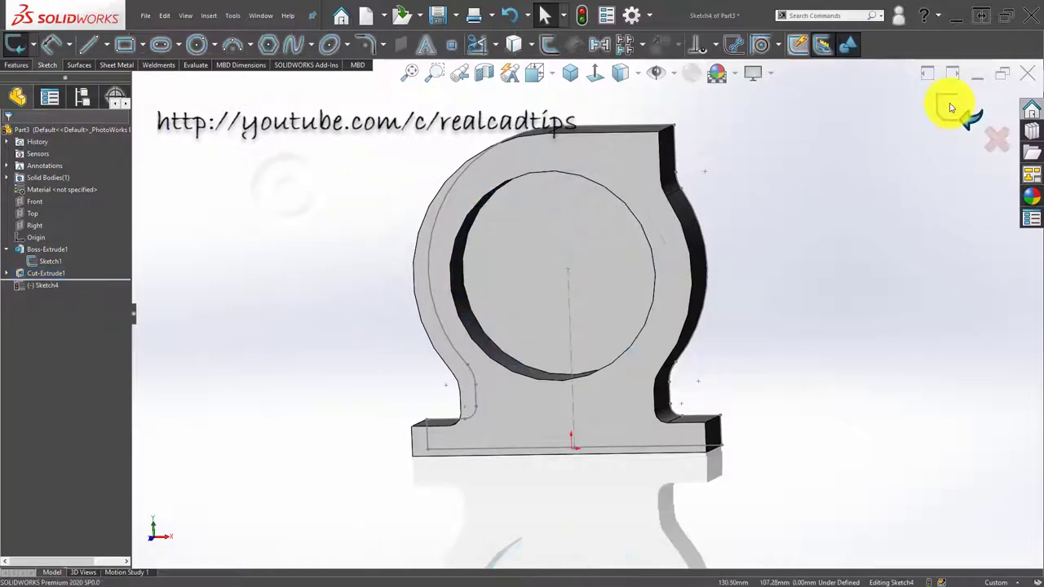
key(Escape)
mouse_move(466, 298)
middle_down()
mouse_move(598, 285)
mouse_move(603, 256)
middle_up()
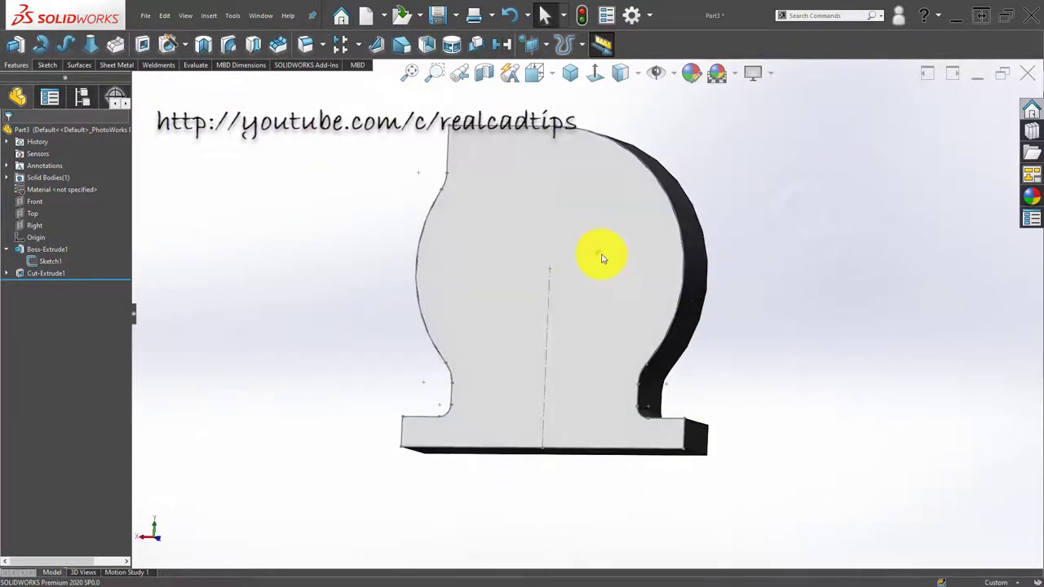
click(655, 219)
click(629, 198)
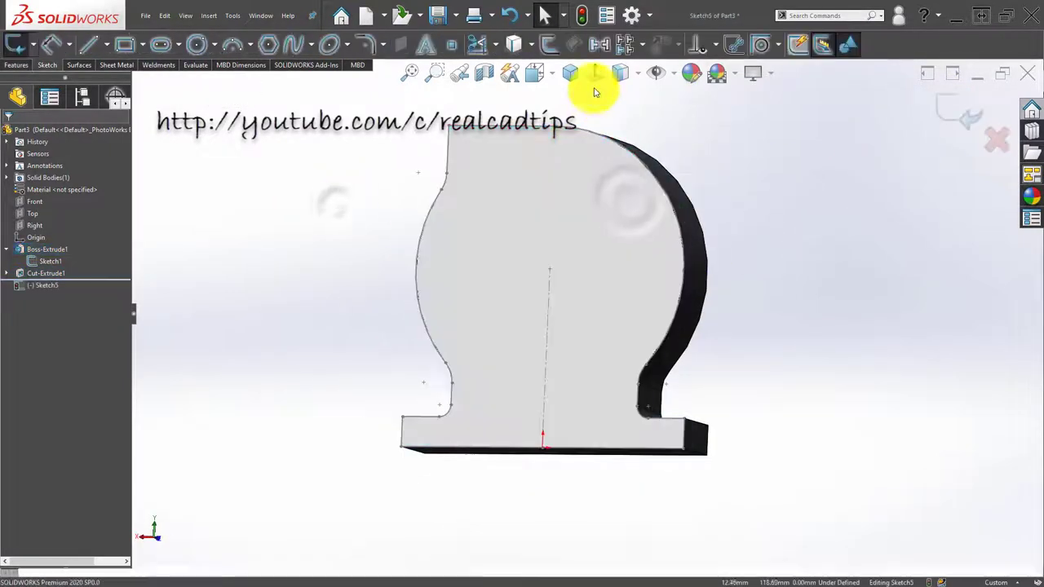
click(594, 73)
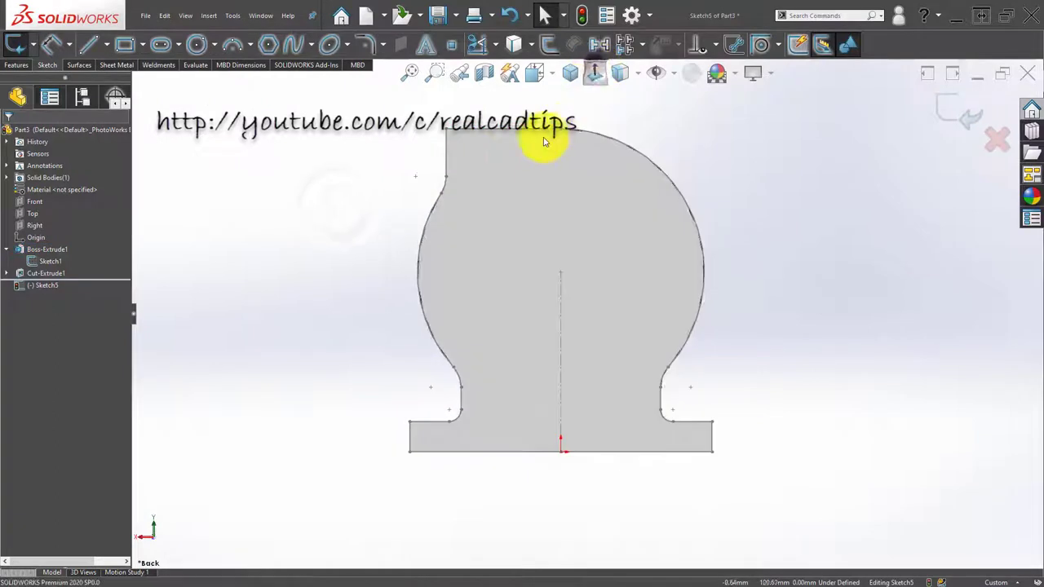
Draw a circle on the centre line and dimension it to Ø28 mm
click(196, 46)
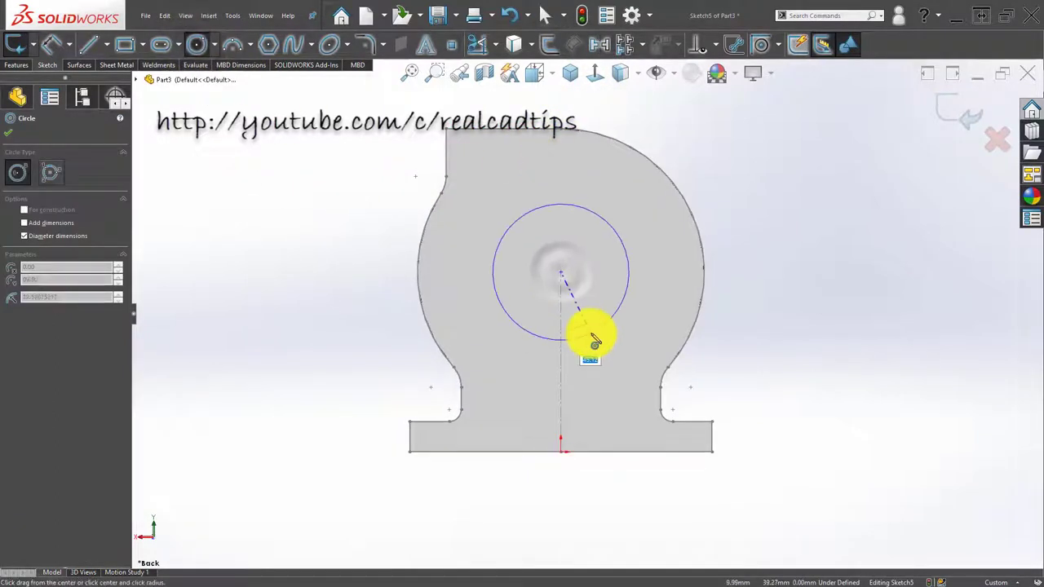
click(594, 343)
key(Escape)
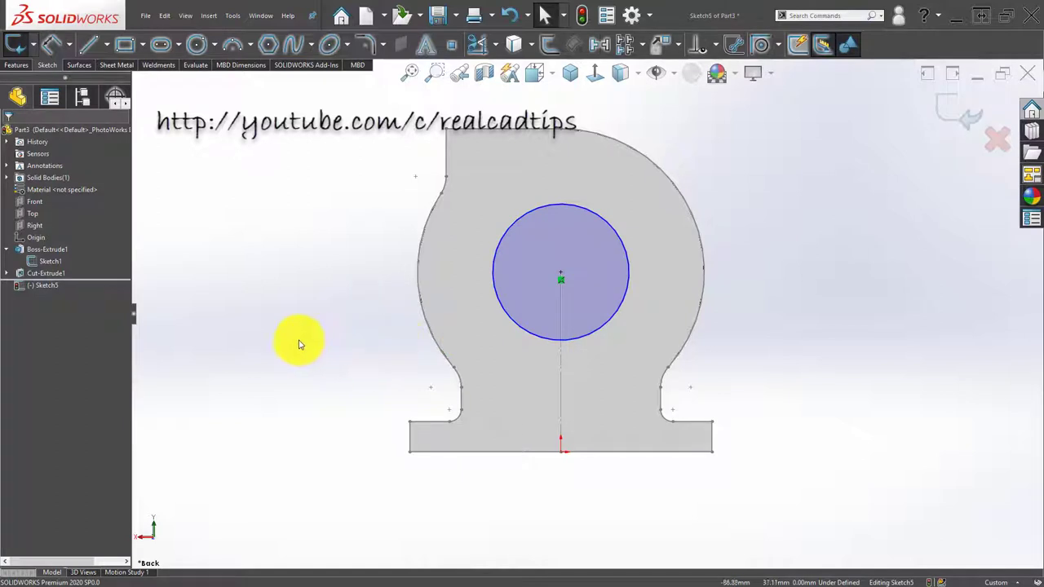
key(z)
key(d)
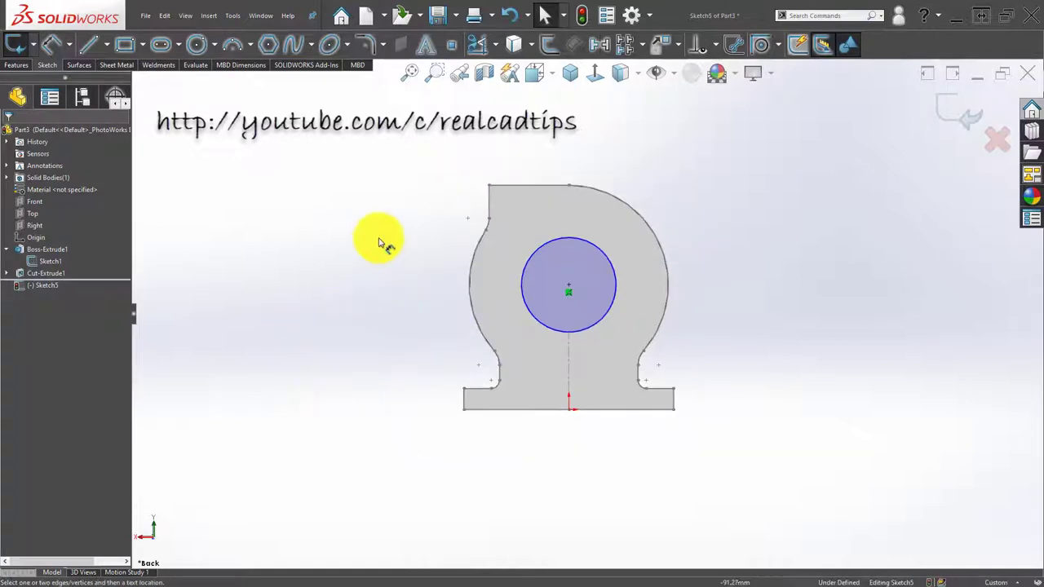
scroll(618, 242, down, 2)
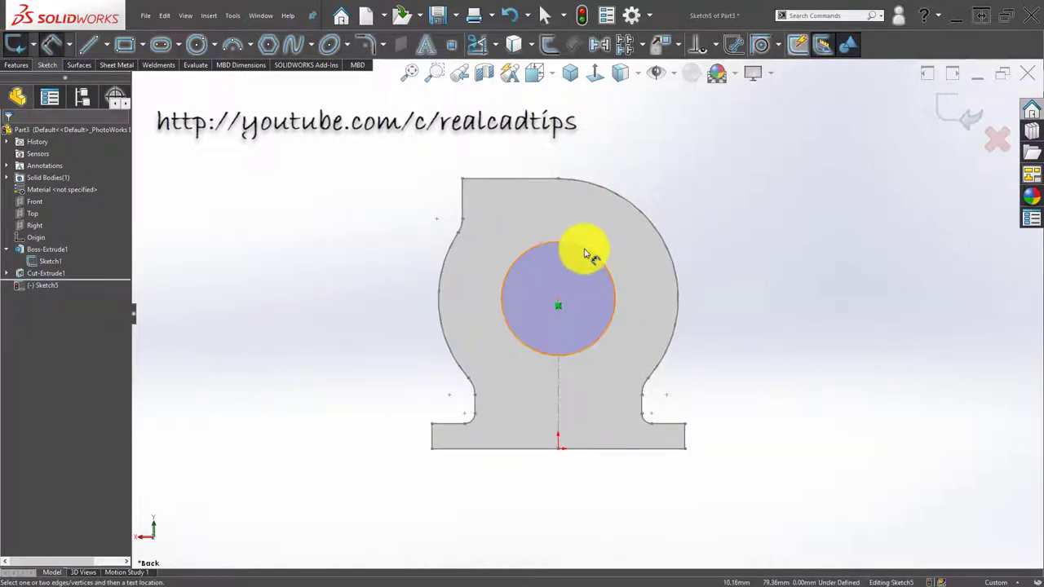
click(585, 254)
click(623, 237)
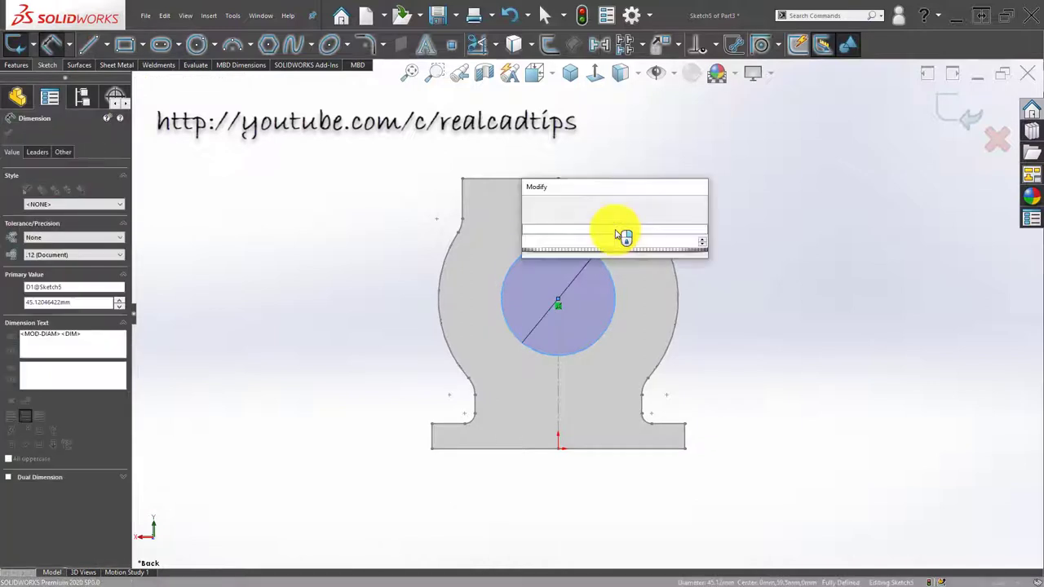
text(28)
key(Return)
key(Escape)
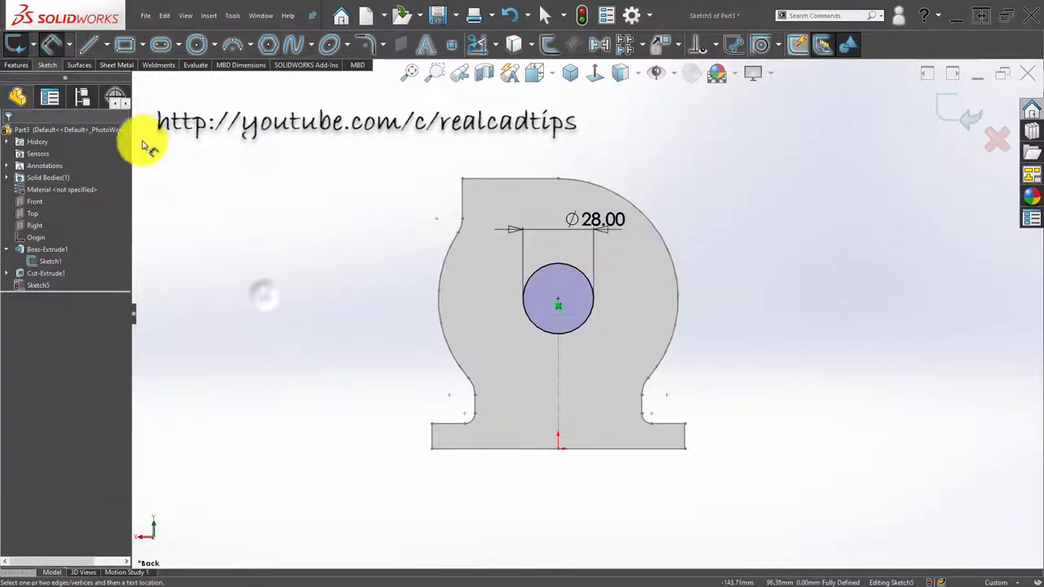
click(18, 60)
click(17, 53)
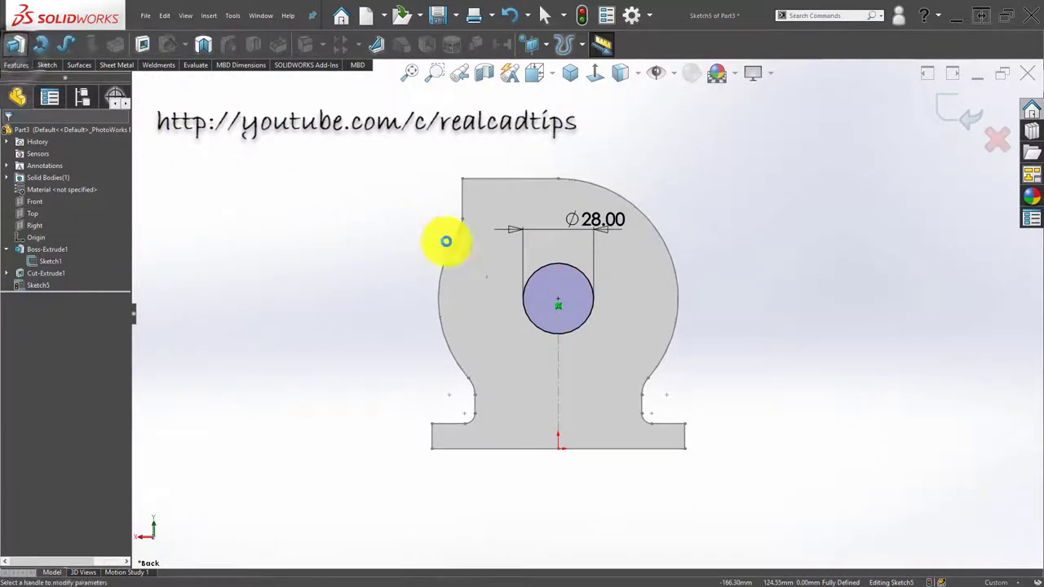
Extrude the Ø28 mm circle 7 mm as a merged boss, Boss-Extrude2
mouse_move(543, 310)
middle_down()
mouse_move(436, 343)
mouse_move(498, 319)
mouse_move(487, 331)
mouse_move(531, 323)
middle_up()
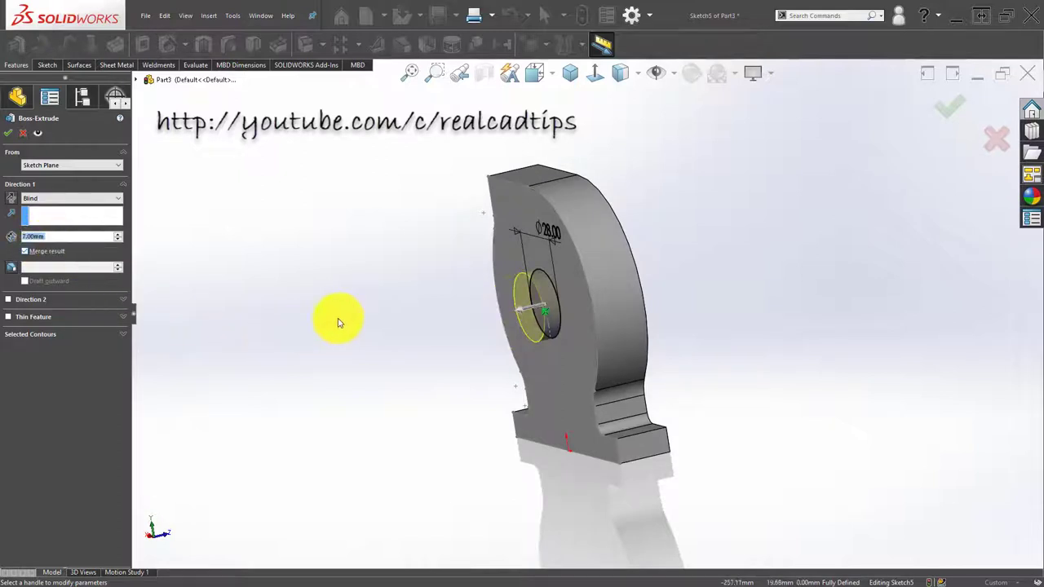
right_click(778, 198)
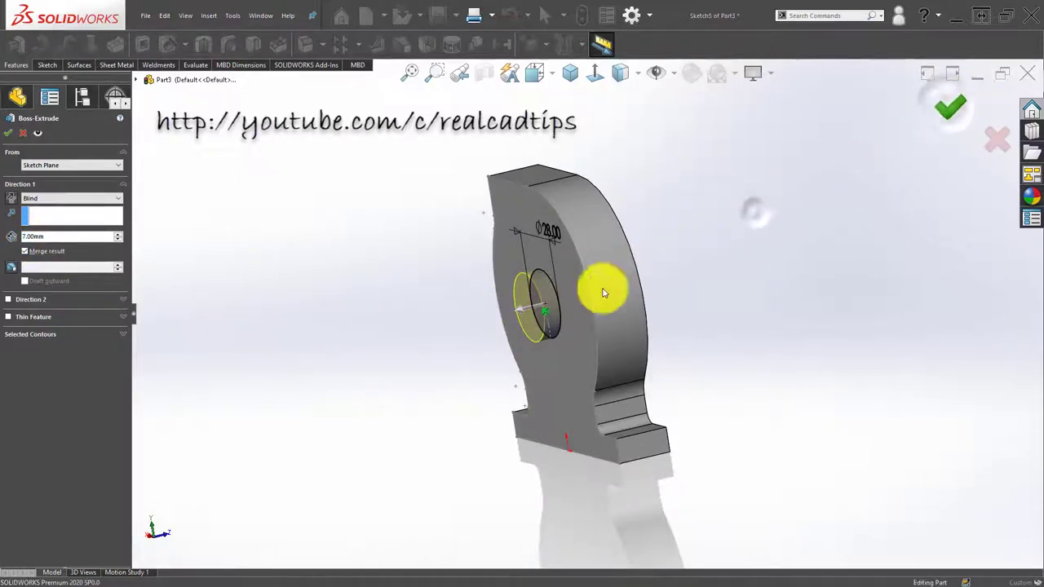
mouse_move(569, 310)
middle_down()
mouse_move(574, 292)
mouse_move(440, 307)
mouse_move(615, 270)
middle_up()
click(604, 276)
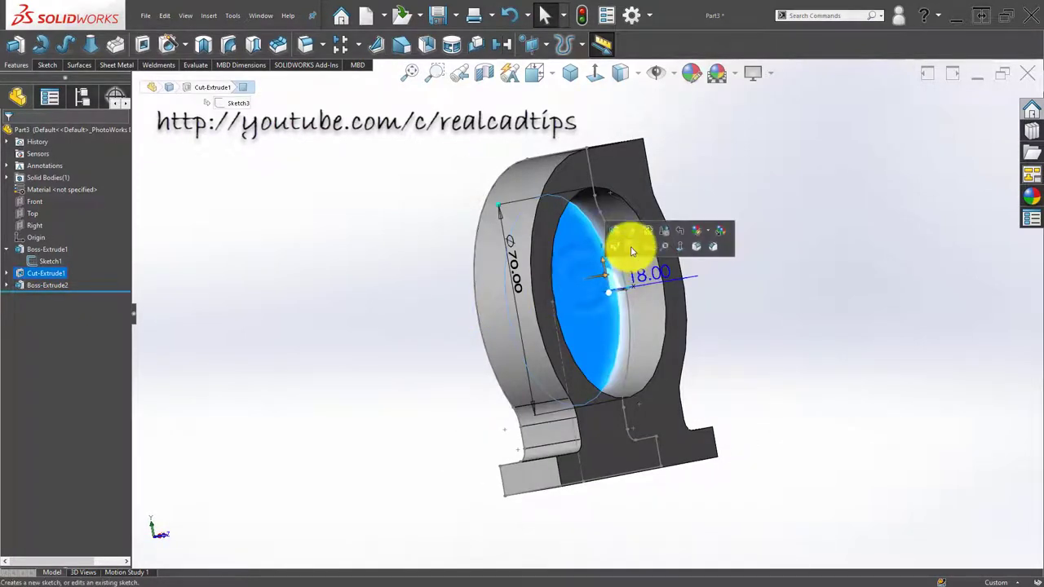
Sketch a centred circle on the recessed face and dimension it to Ø20 mm
click(629, 245)
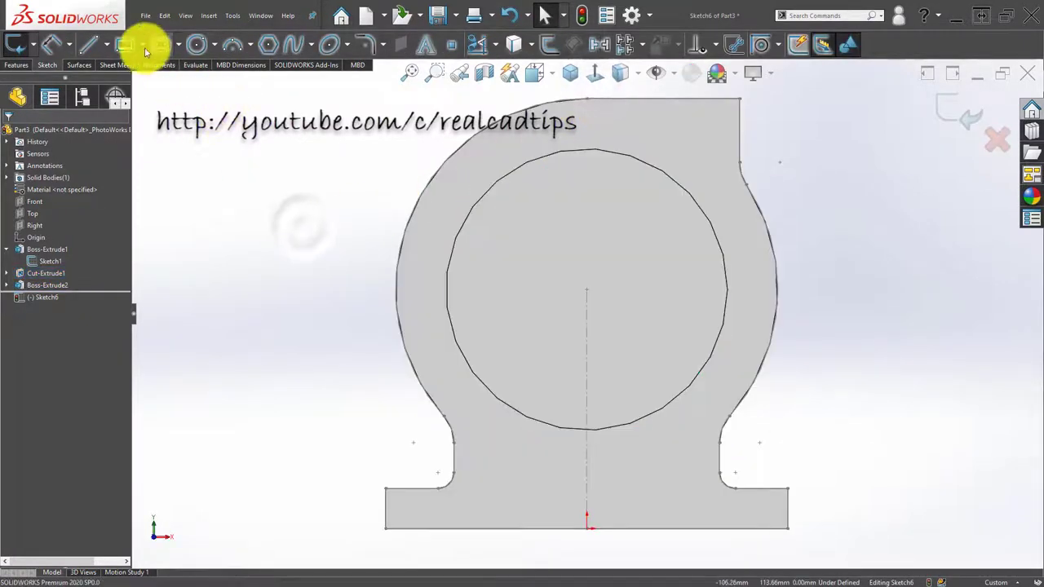
click(196, 44)
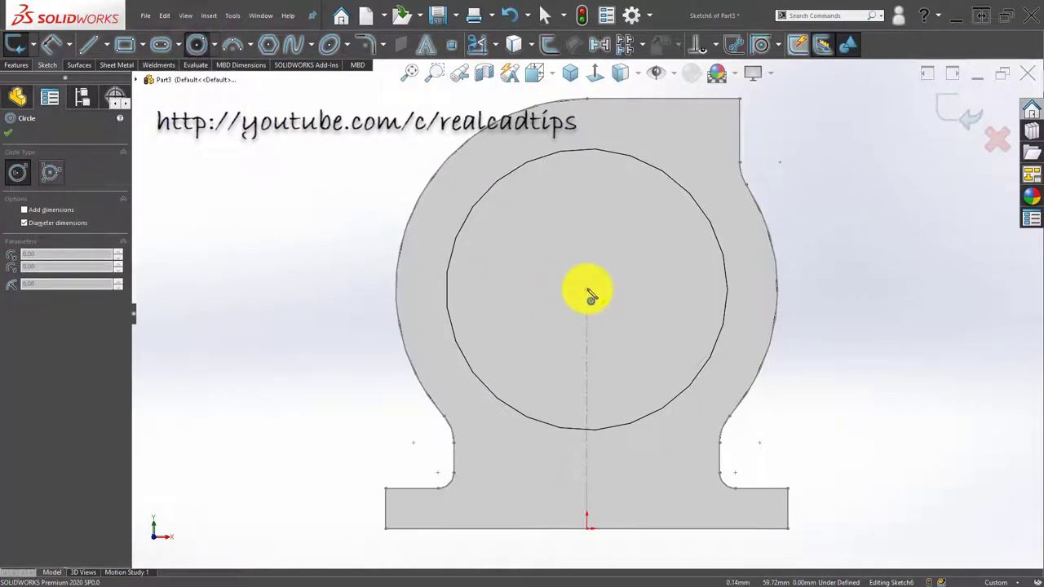
click(594, 327)
key(Escape)
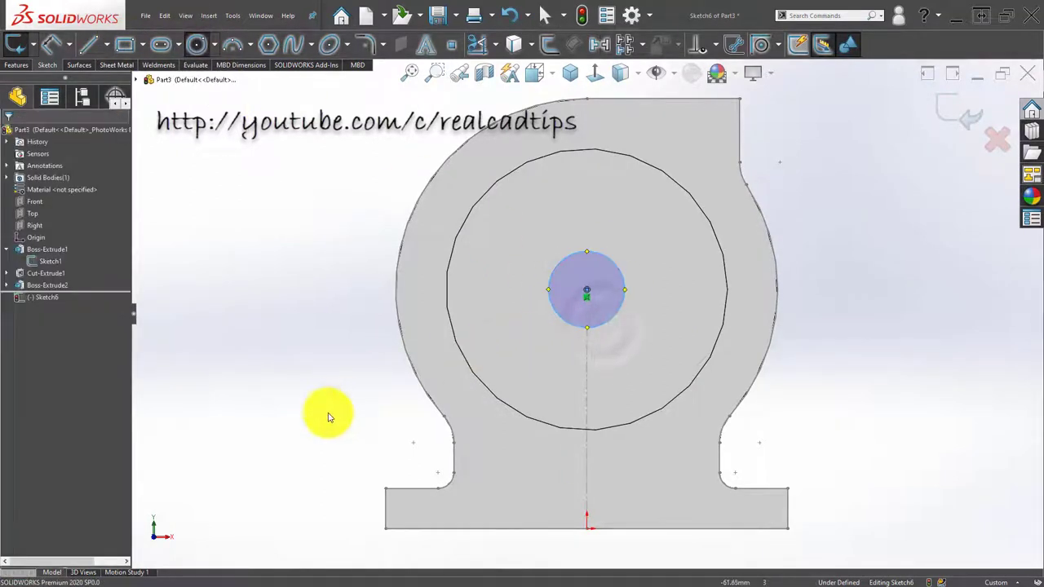
key(d)
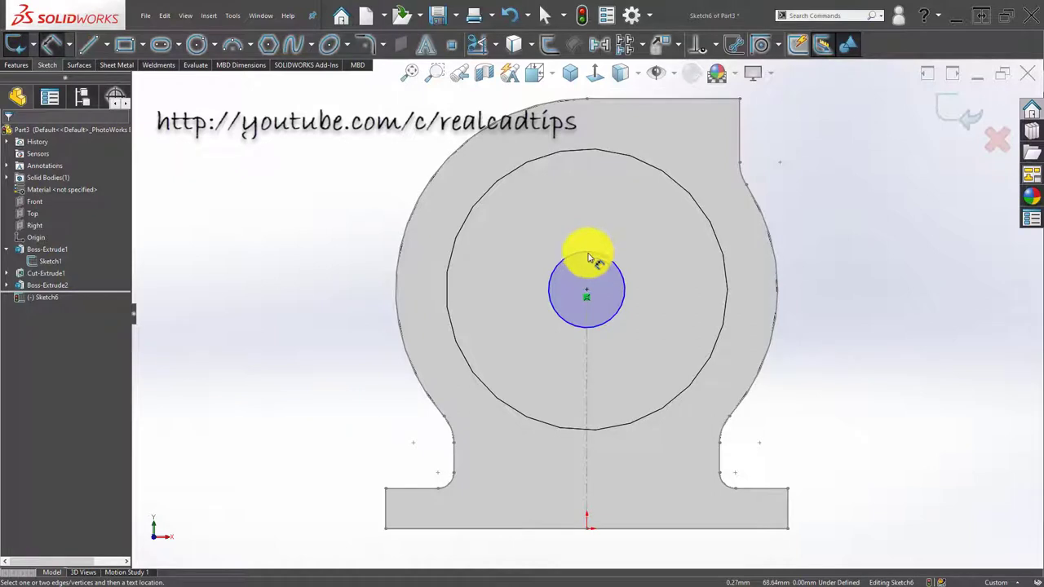
click(589, 256)
click(626, 220)
text(20)
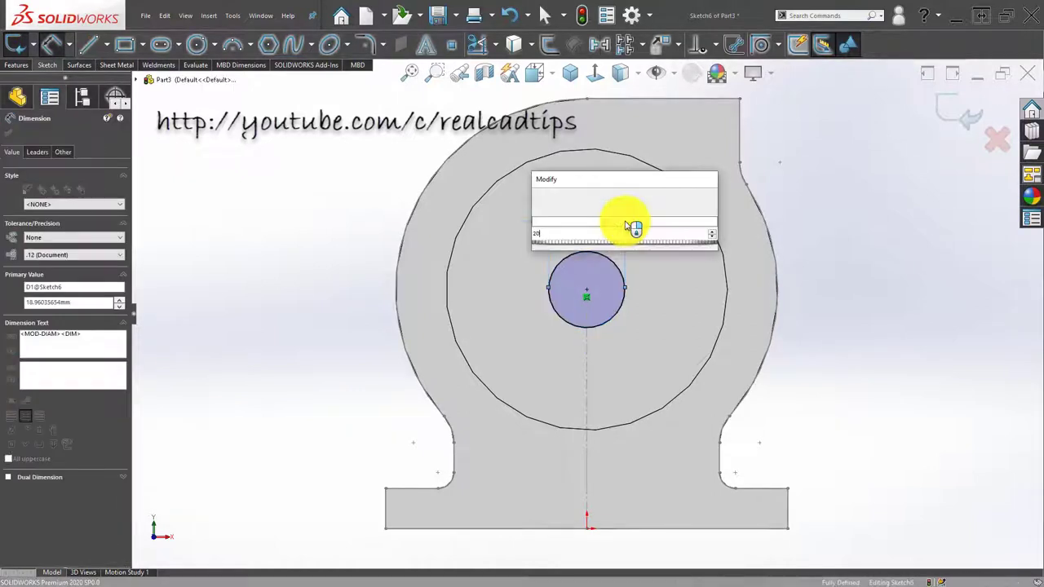
key(Return)
click(292, 218)
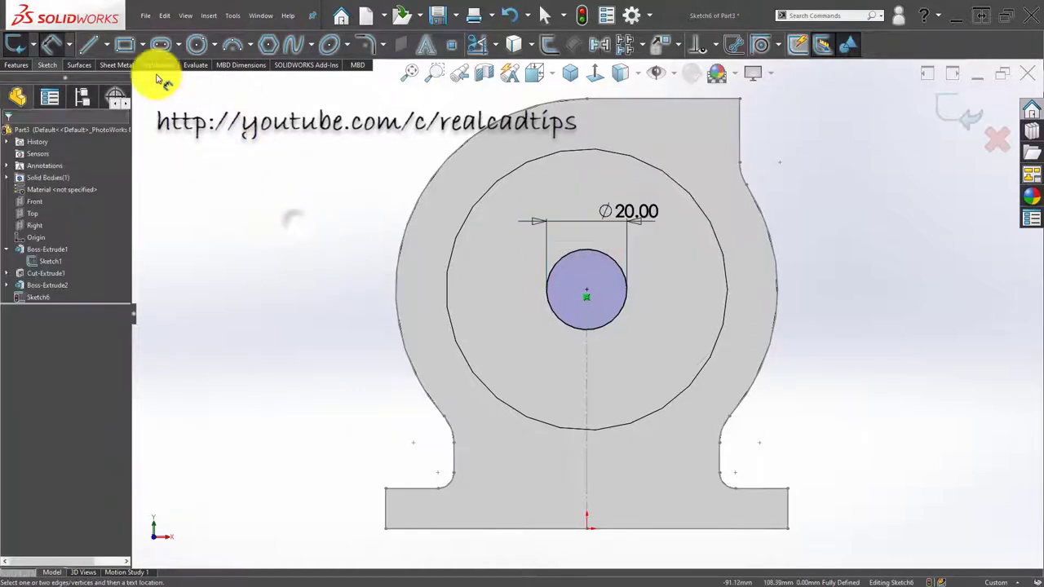
Cut the Ø20 mm circle Through All to make the centre hole
click(29, 66)
click(129, 48)
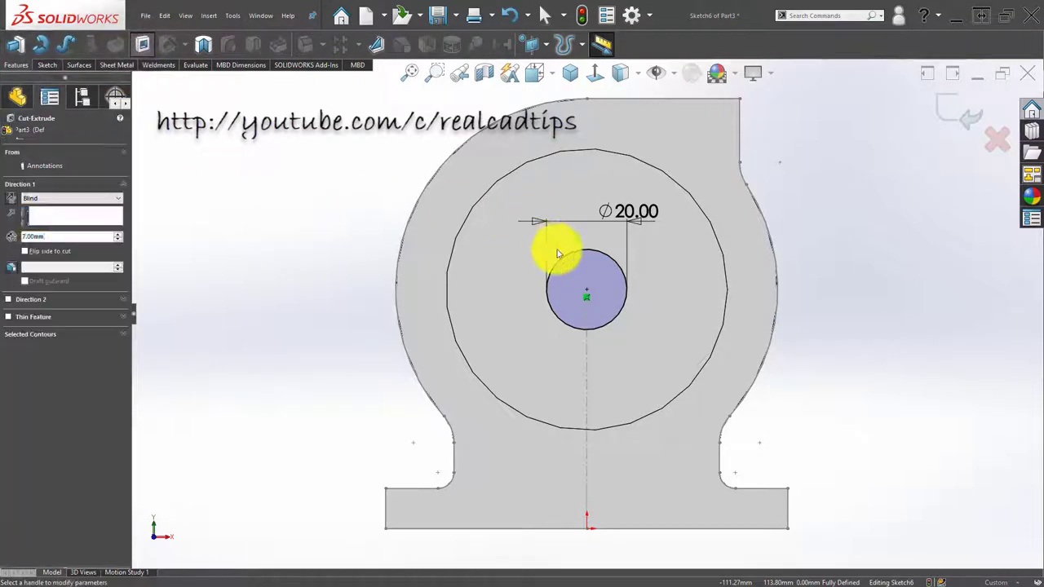
click(62, 200)
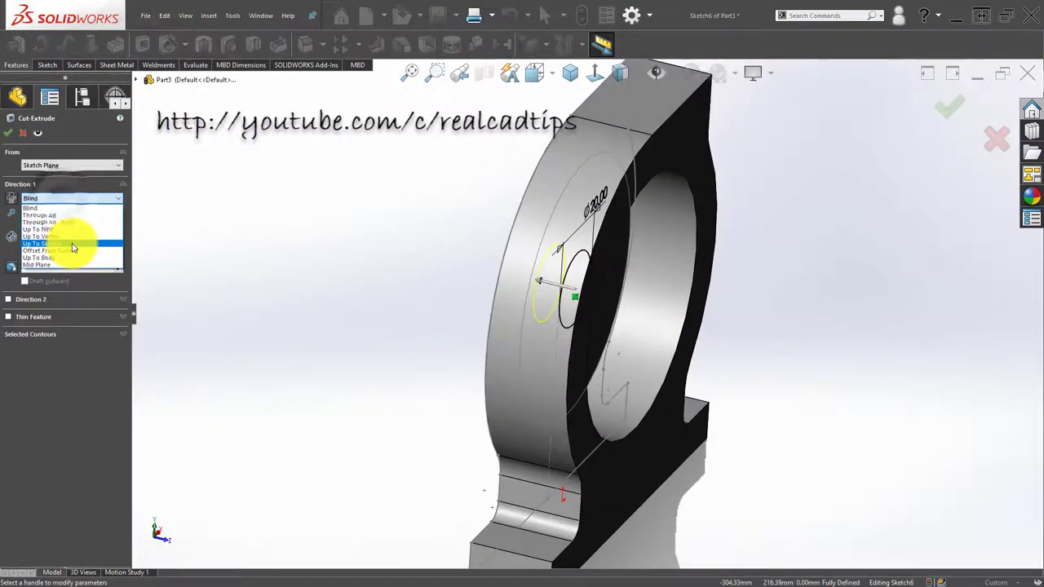
click(49, 215)
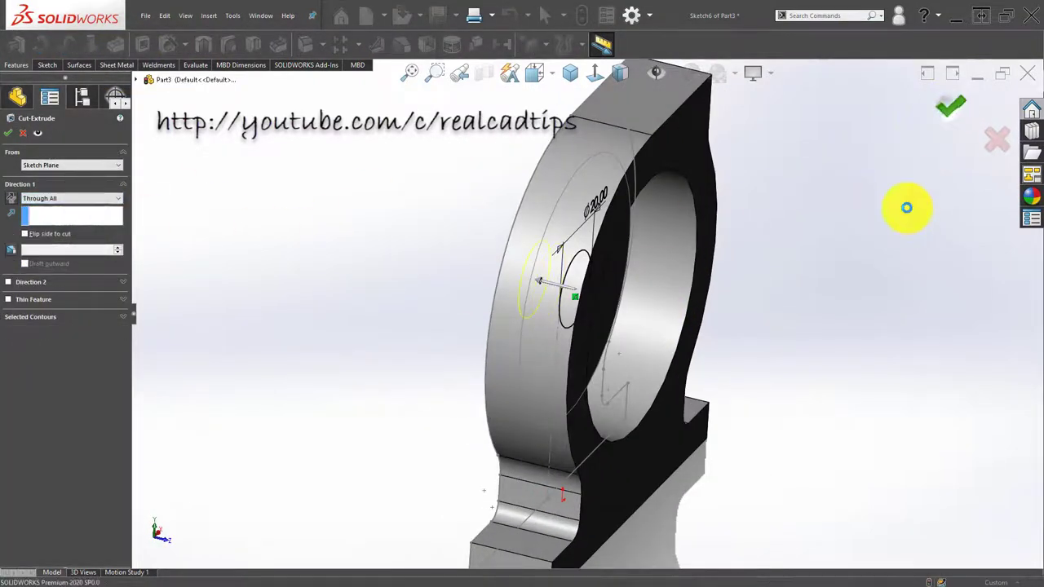
key(Return)
mouse_move(544, 284)
middle_down()
mouse_move(718, 261)
mouse_move(587, 257)
mouse_move(657, 233)
mouse_move(629, 249)
mouse_move(587, 237)
middle_up()
middle_drag(449, 226, 479, 256)
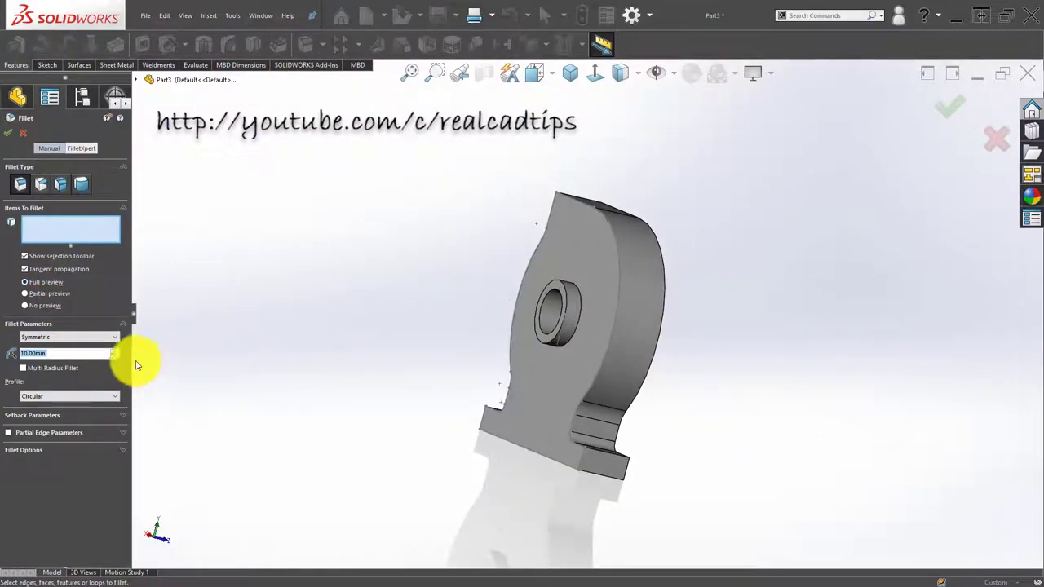
Round the selected hole edge with a 4 mm fillet, creating Fillet1
text(4)
scroll(601, 289, down, 5)
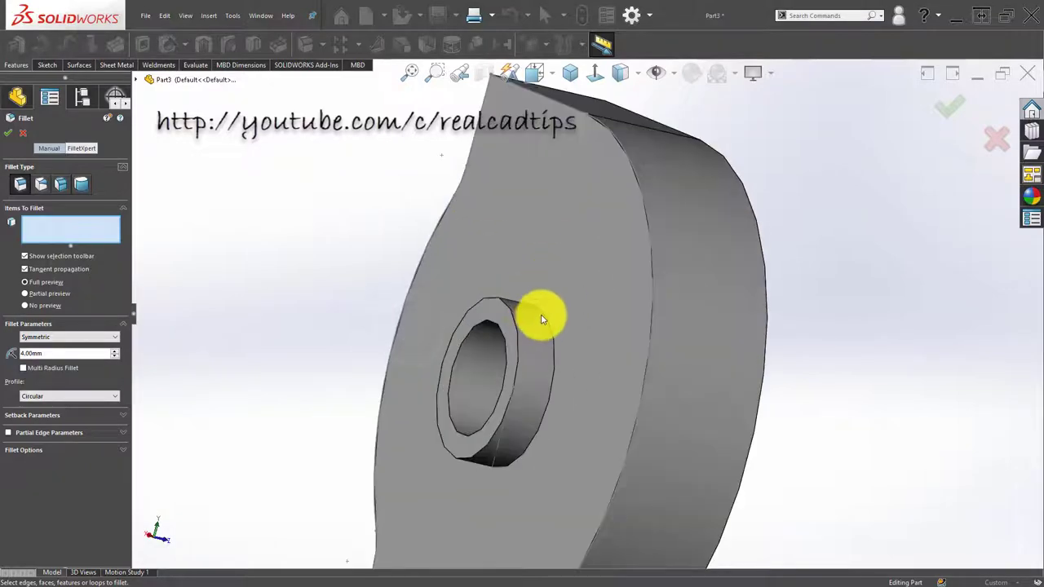
click(542, 316)
mouse_move(524, 315)
middle_down()
mouse_move(426, 299)
mouse_move(387, 275)
mouse_move(415, 294)
mouse_move(400, 224)
mouse_move(438, 290)
mouse_move(408, 302)
mouse_move(599, 278)
middle_up()
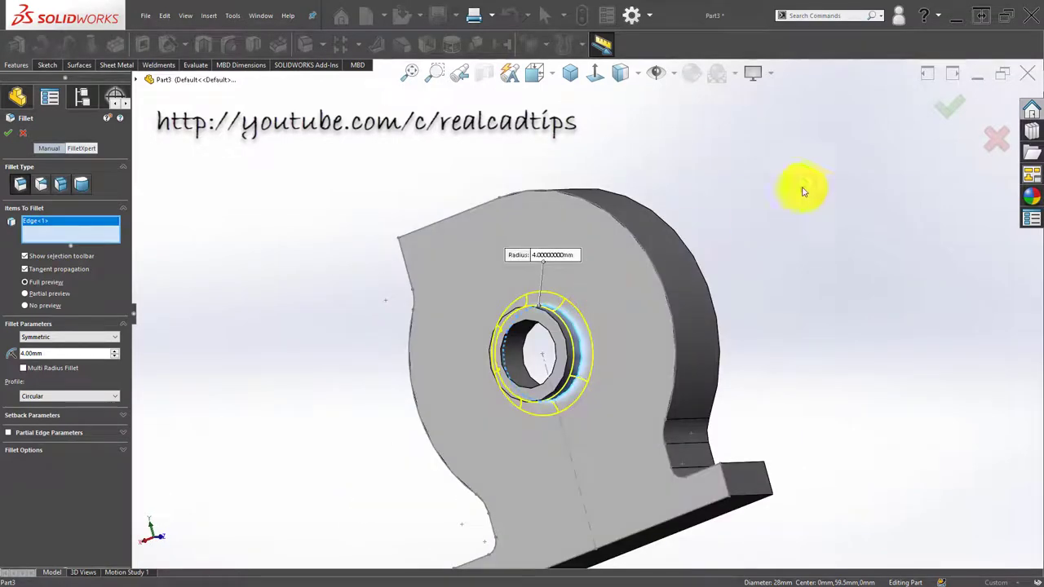
click(954, 104)
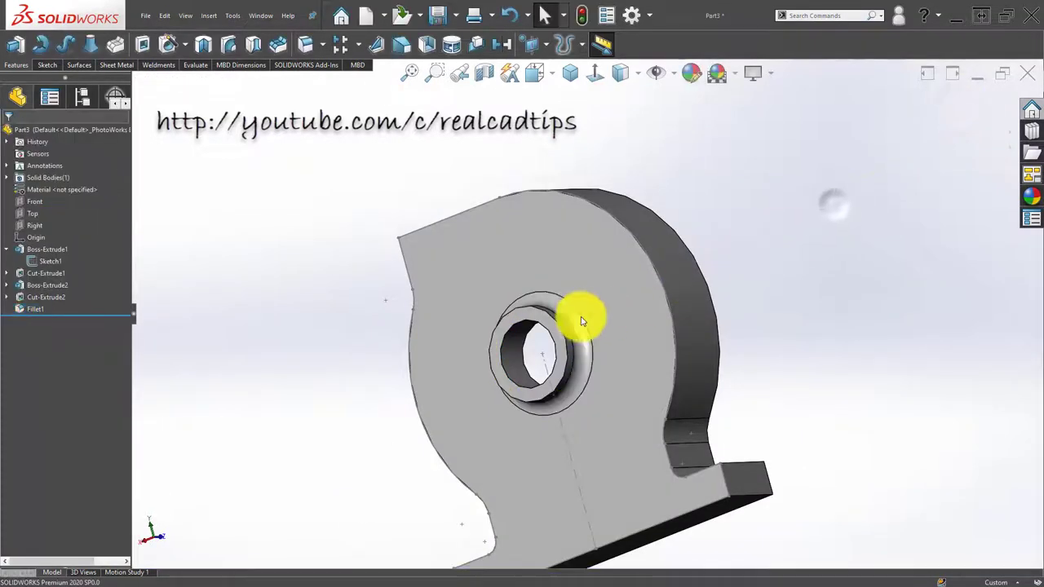
mouse_move(582, 310)
middle_down()
mouse_move(519, 359)
mouse_move(345, 354)
mouse_move(372, 334)
middle_up()
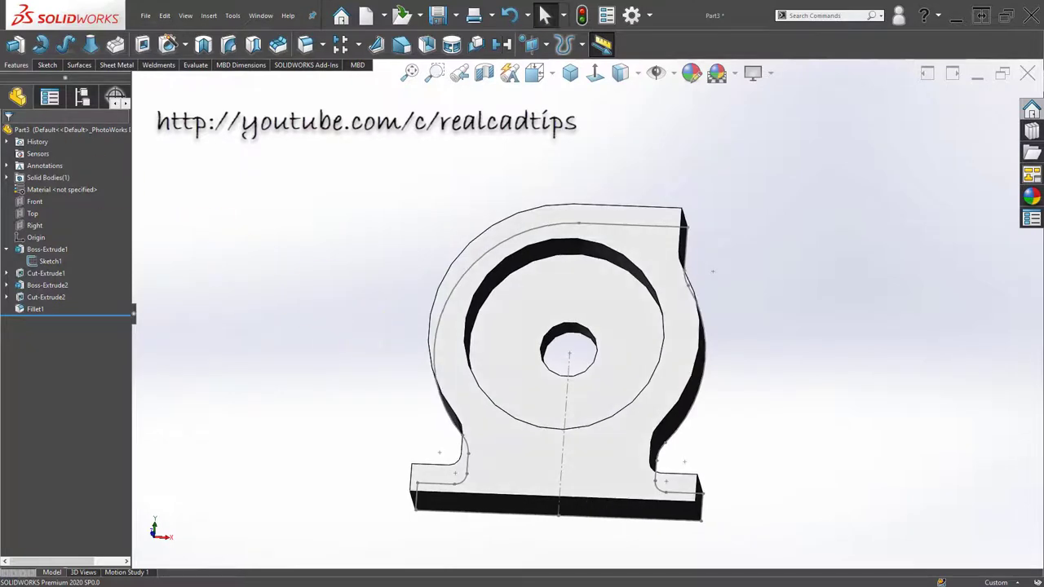
Start a sketch on the front face, fit the part and hide relation markers
scroll(608, 245, down, 3)
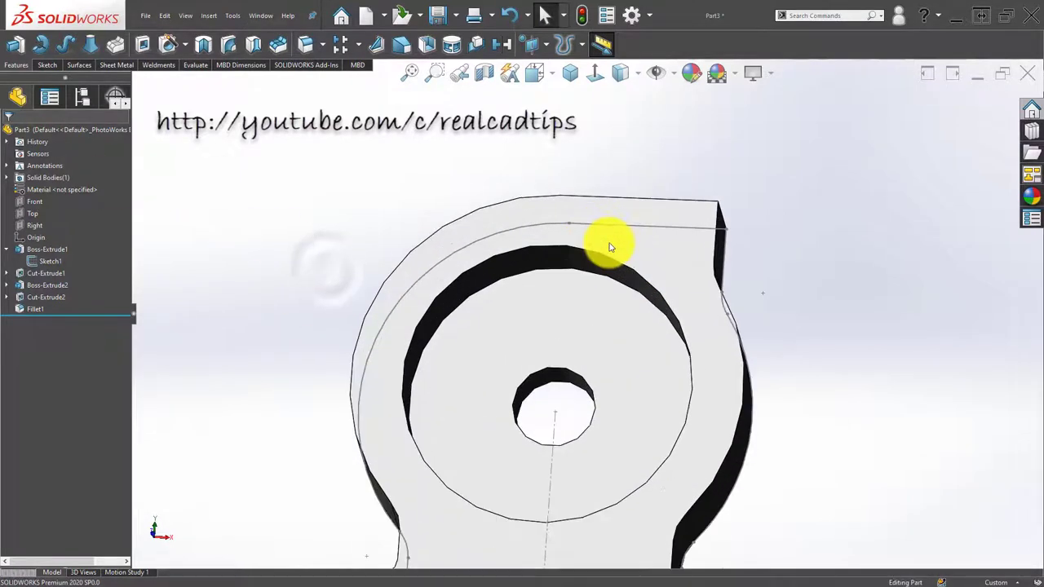
click(664, 218)
click(664, 214)
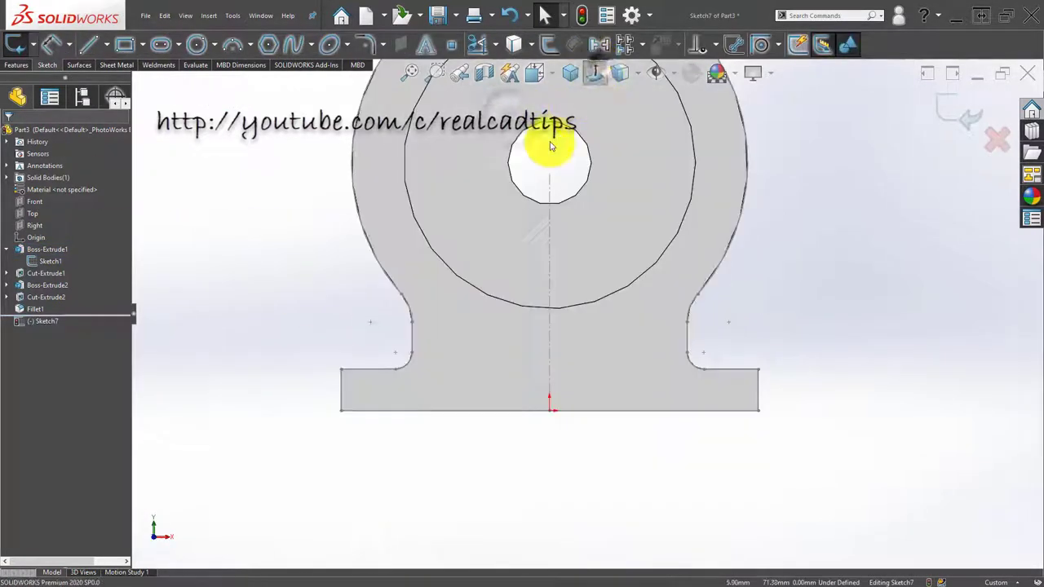
middle_click(320, 235)
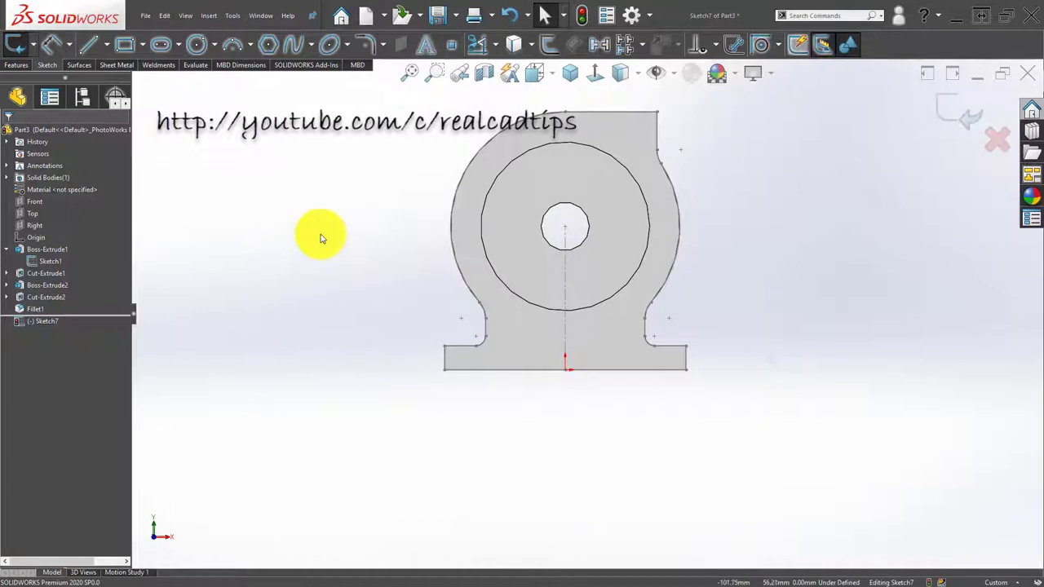
click(659, 73)
Draw a large circle centred on the hole and a vertical line up to its top
click(196, 44)
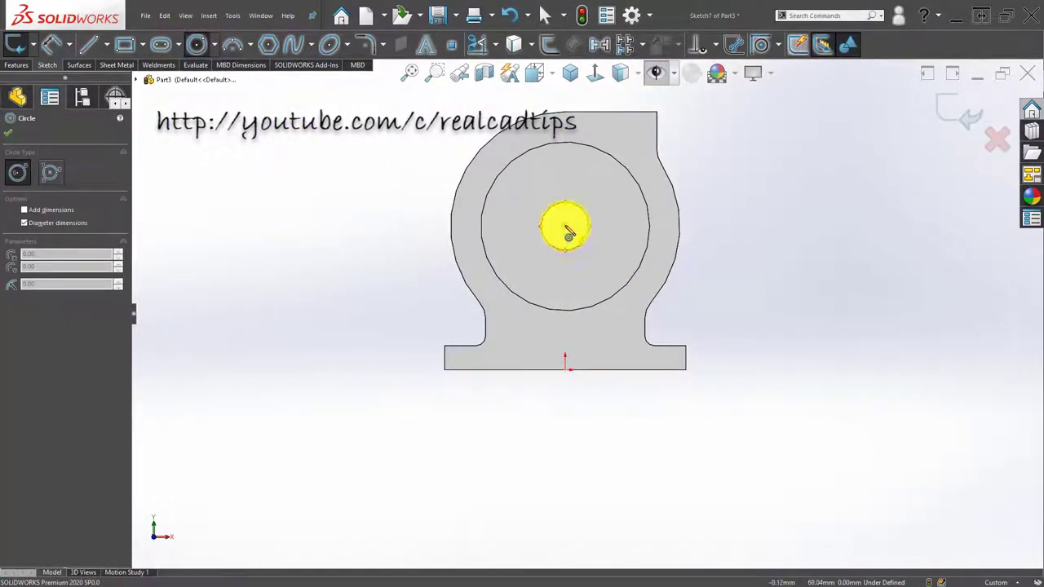
click(569, 234)
click(575, 128)
scroll(574, 126, up, 5)
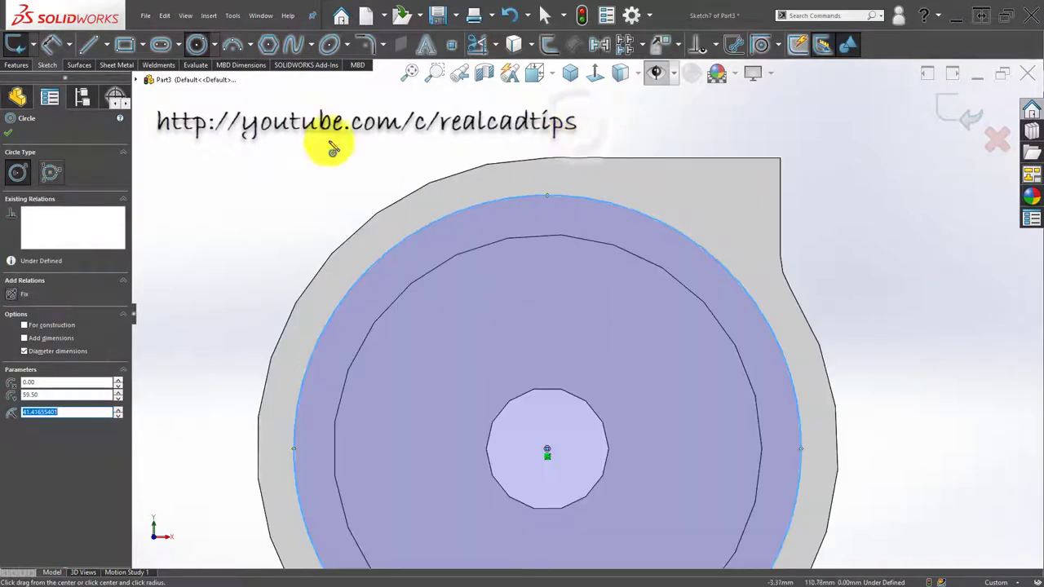
key(Escape)
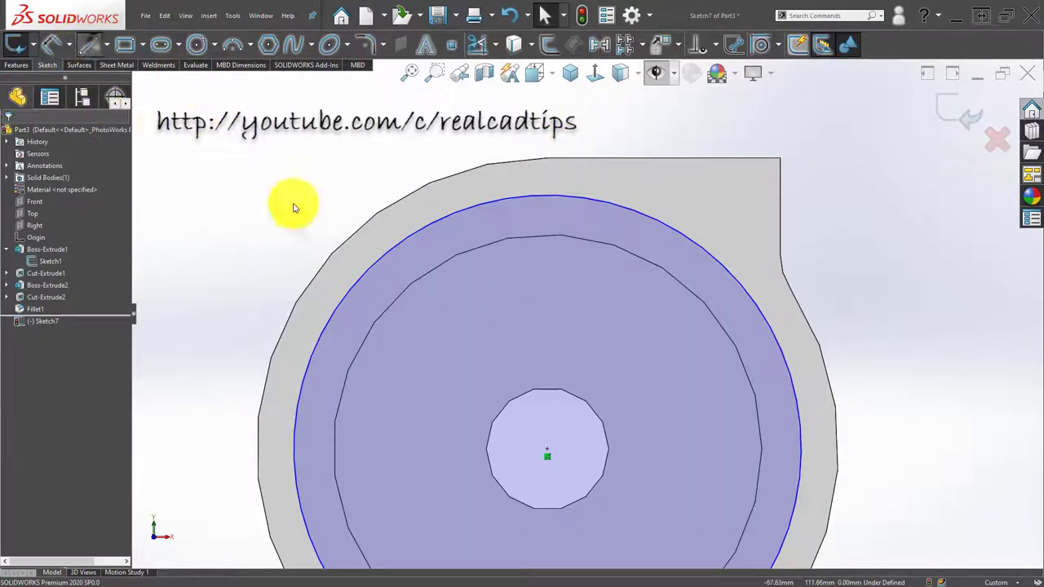
key(l)
click(547, 456)
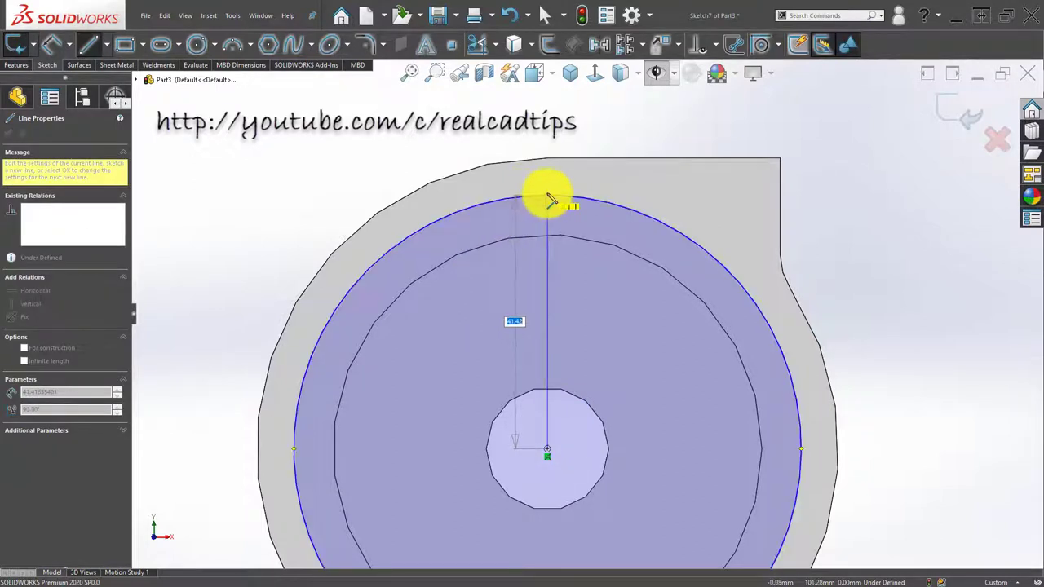
click(549, 200)
scroll(416, 208, up, 3)
key(Escape)
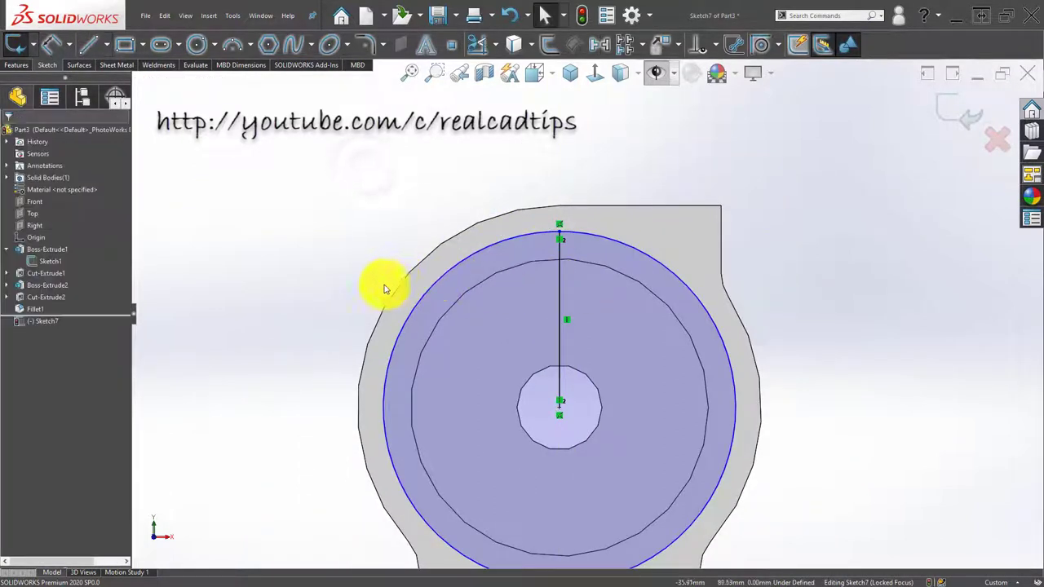
Dimension the large circle to Ø80 mm and exit Sketch7
key(d)
click(495, 247)
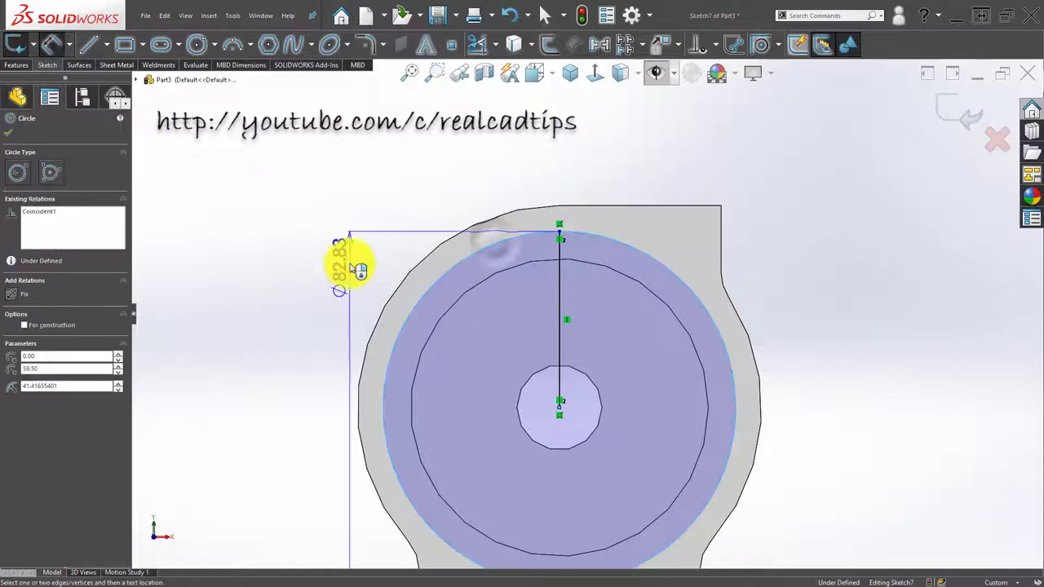
click(329, 181)
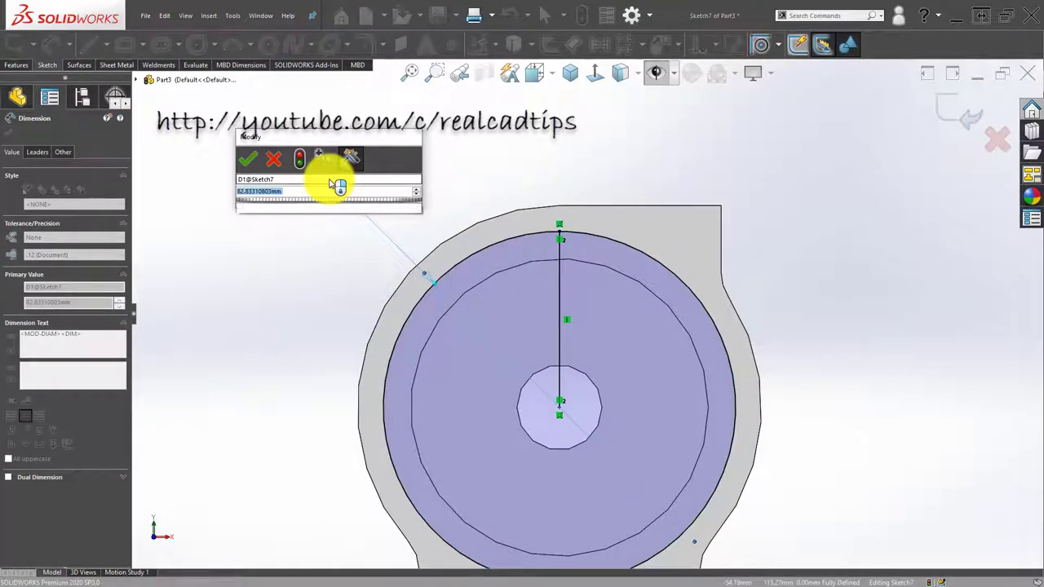
text(80)
key(Return)
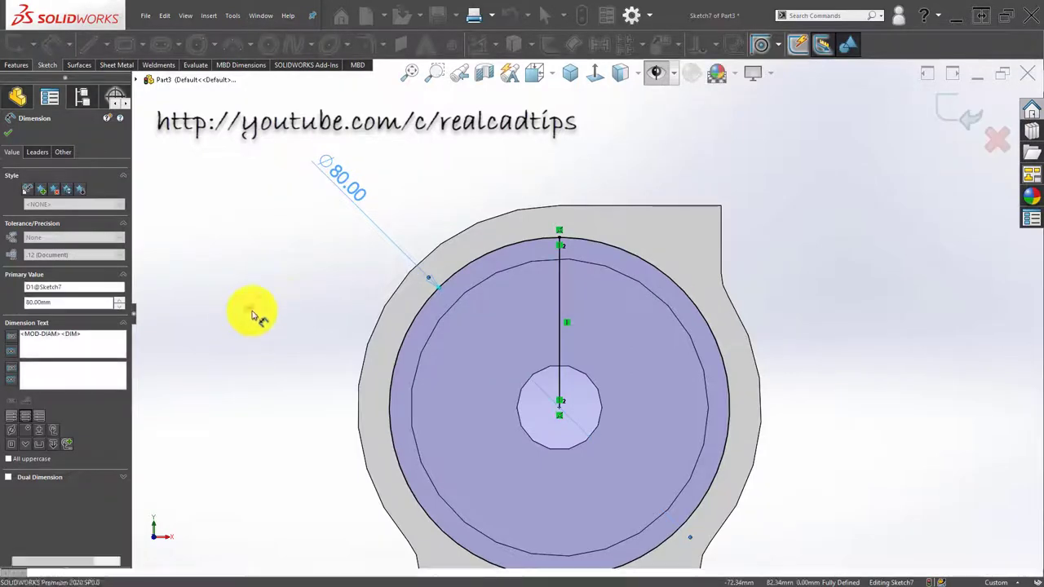
click(253, 310)
key(Escape)
key(ctrl+b)
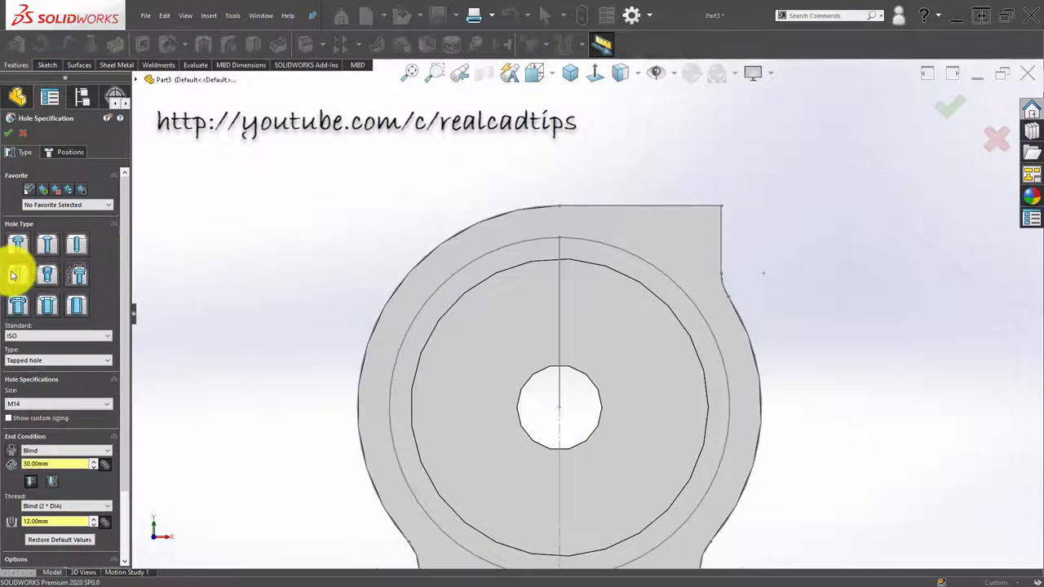
Set the Hole Wizard tapped hole to size M6 with an 8 mm near-side countersink
click(52, 405)
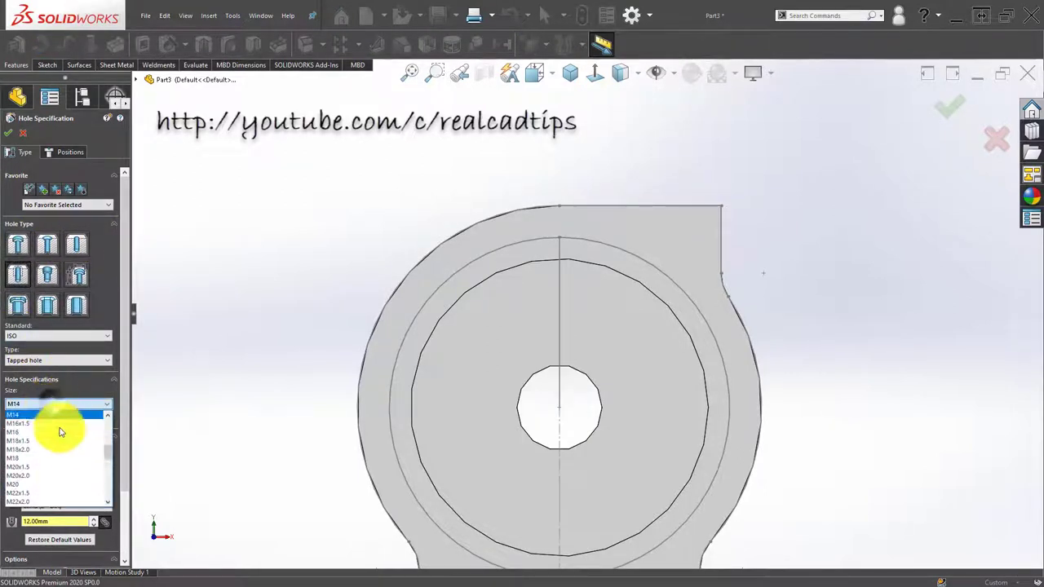
scroll(62, 448, up, 3)
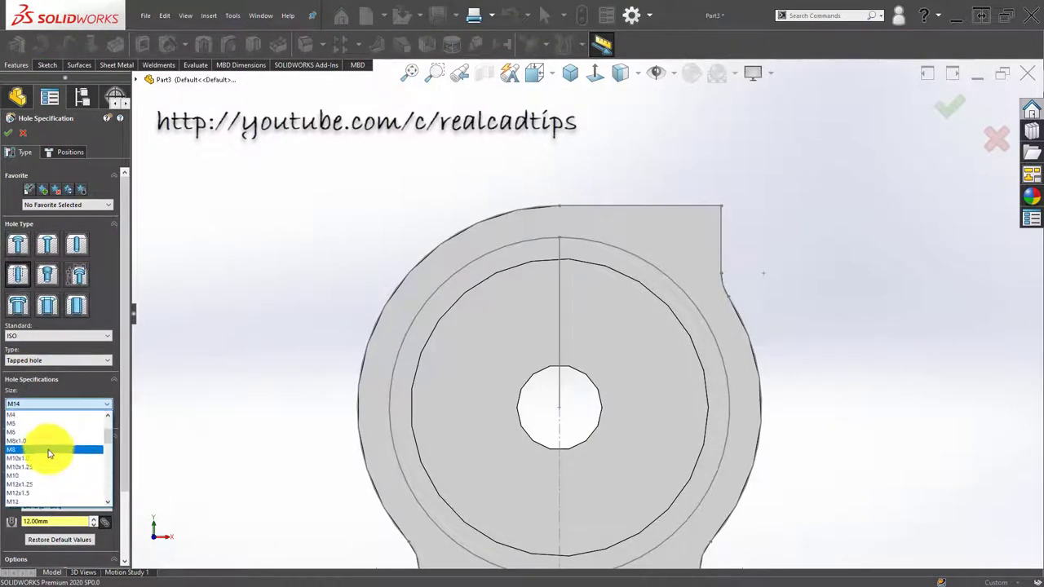
click(49, 459)
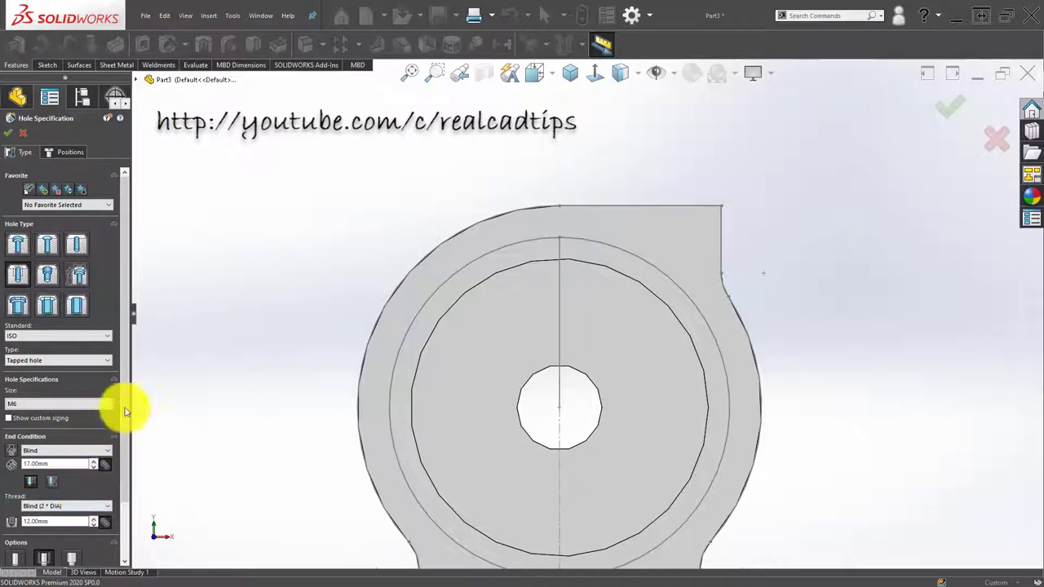
drag(128, 356, 125, 424)
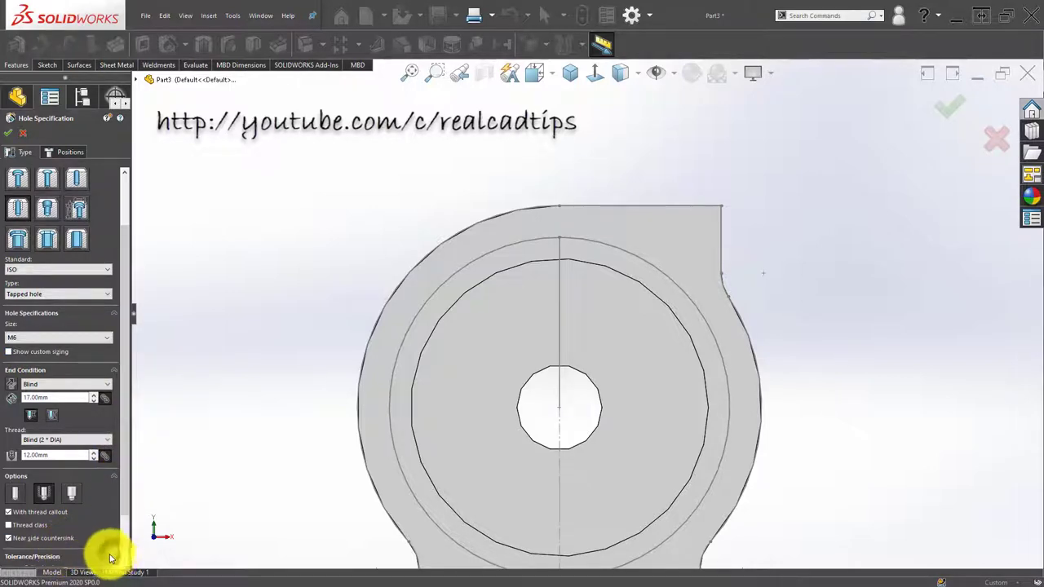
scroll(90, 534, down, 2)
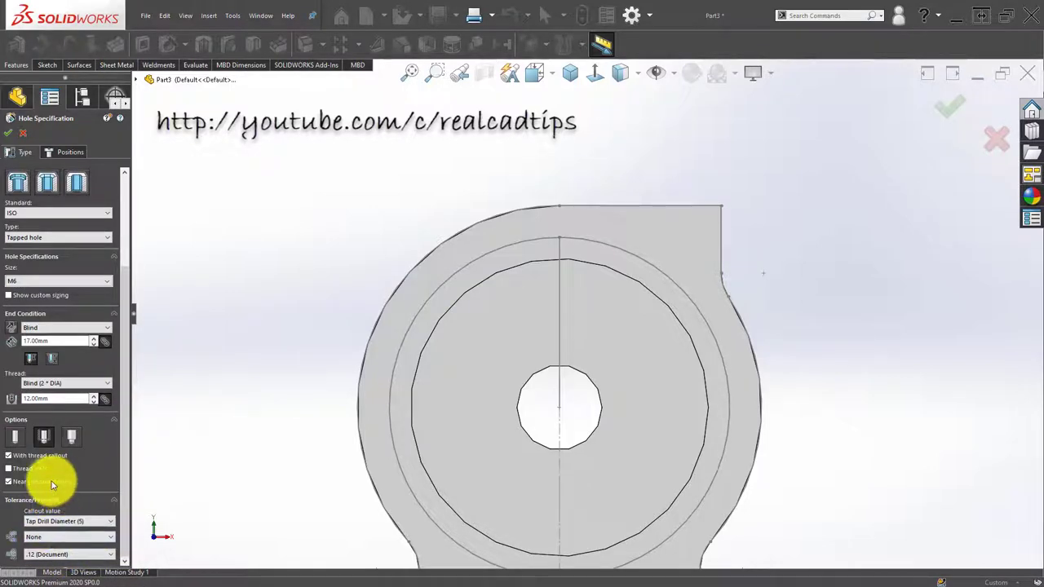
click(51, 481)
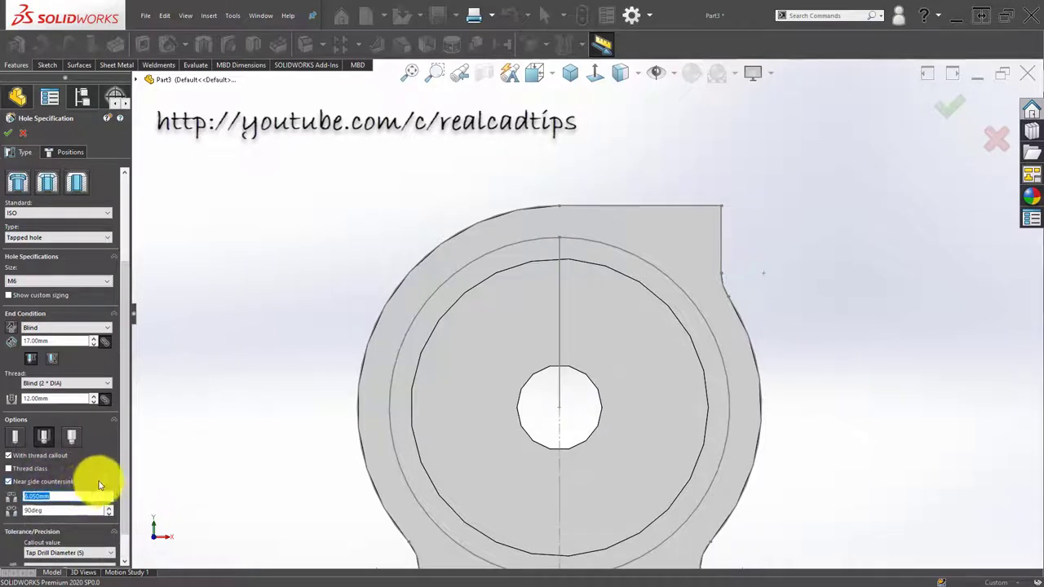
scroll(114, 471, down, 1)
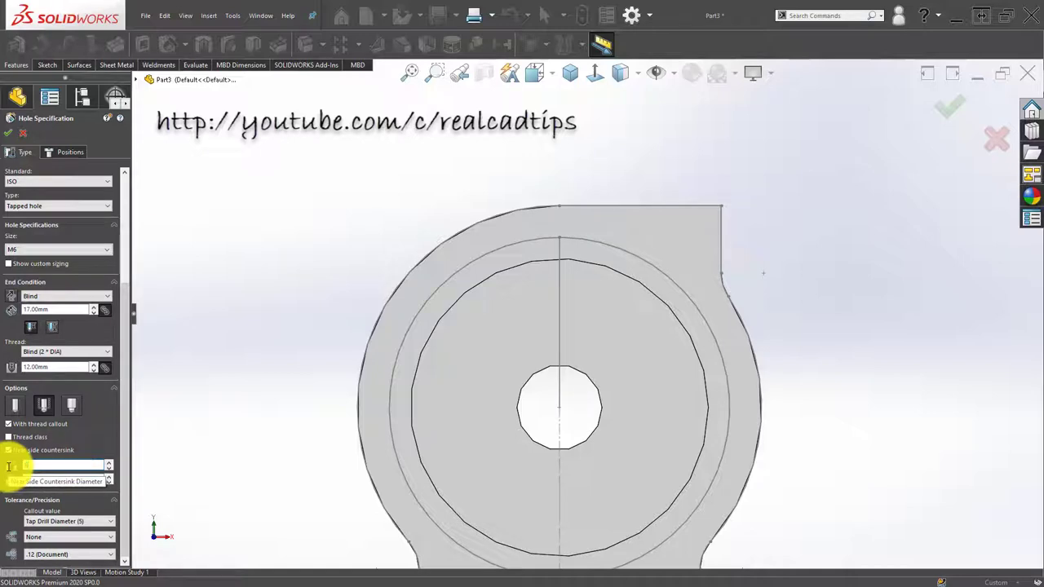
text(8.000mm)
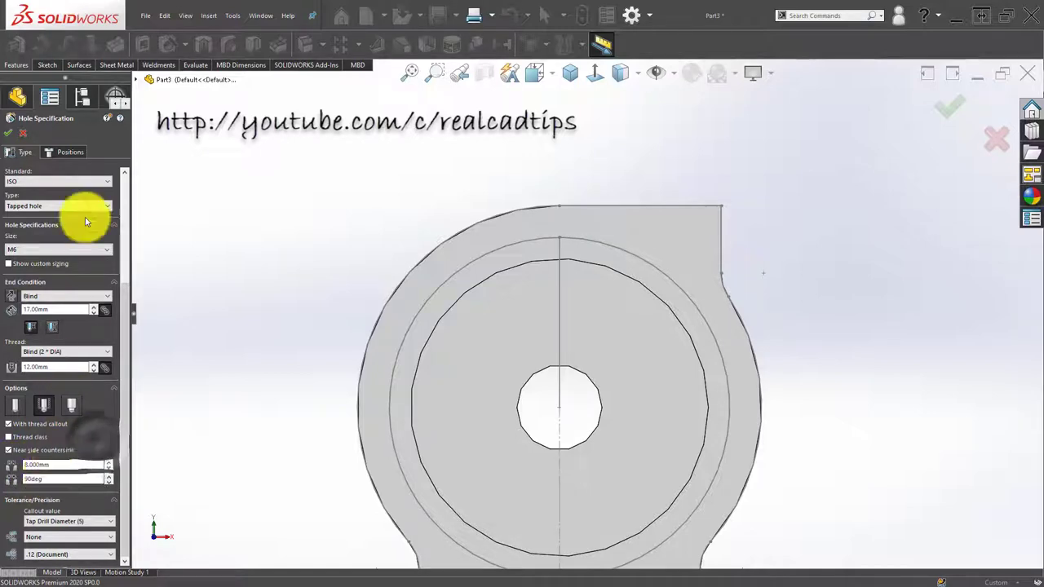
Position the M6 tapped hole on the front face at the top of the ring and confirm
click(81, 152)
click(71, 249)
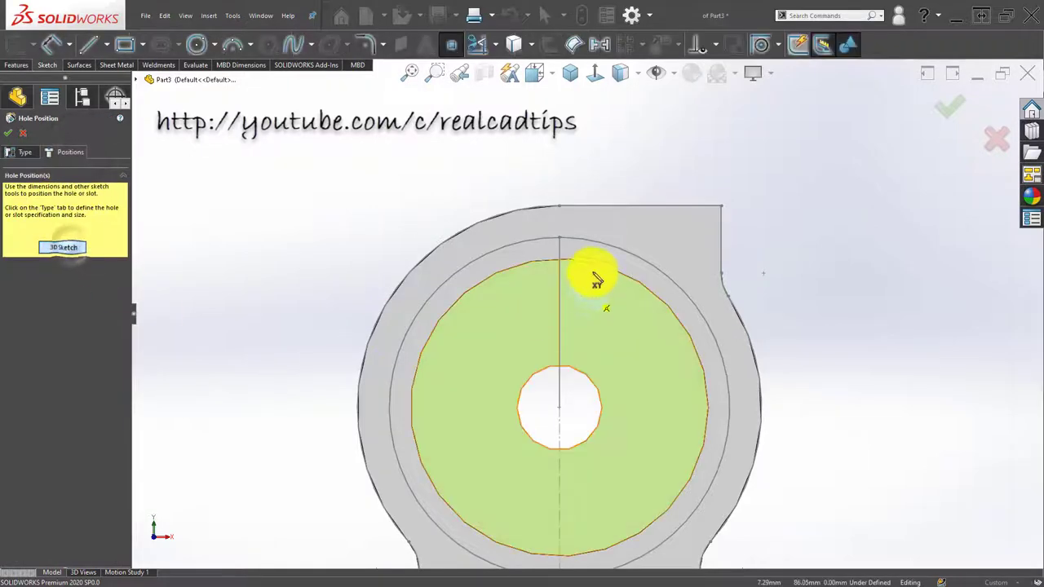
click(555, 247)
click(559, 237)
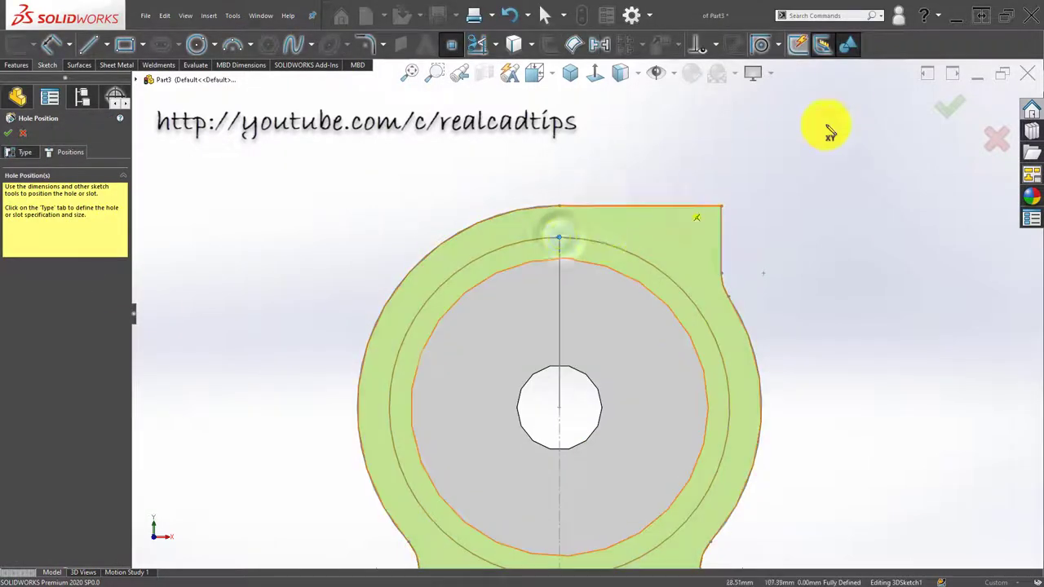
click(954, 104)
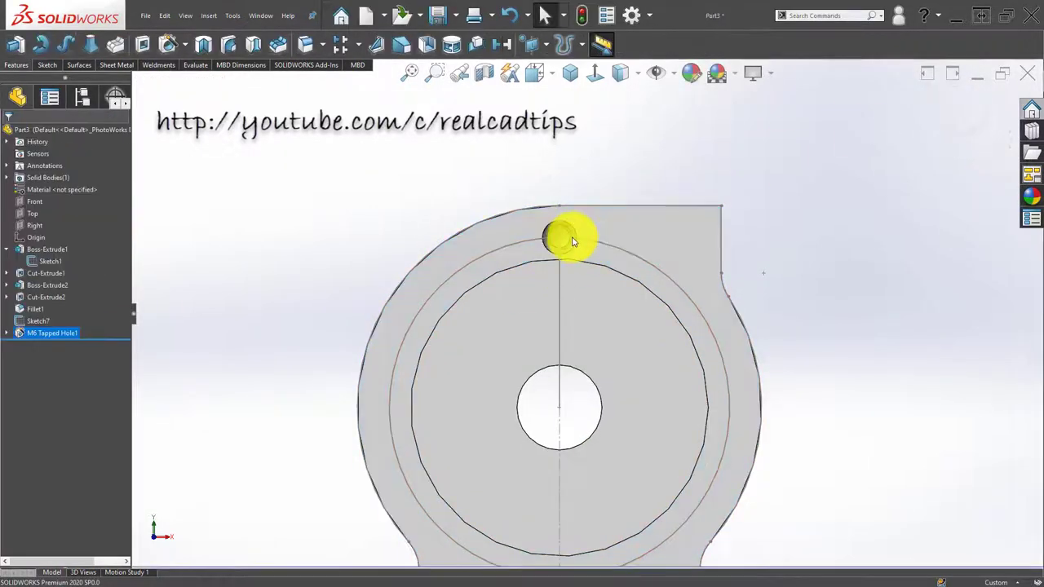
scroll(566, 233, down, 3)
middle_drag(575, 266, 581, 231)
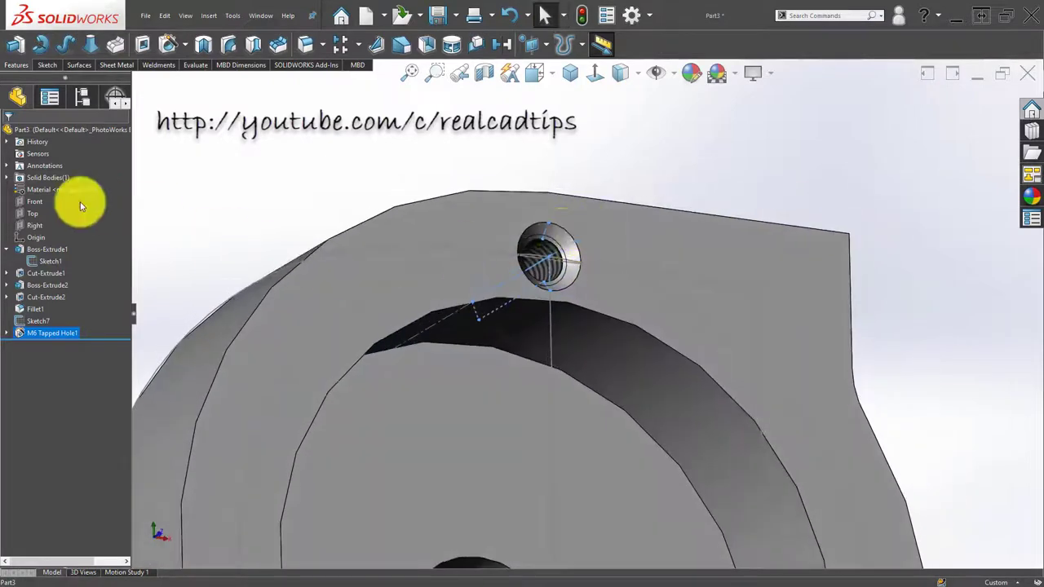
Circular-pattern M6 Tapped Hole1 around the ring face: 6 equally spaced instances over 360°
right_click(59, 334)
click(358, 44)
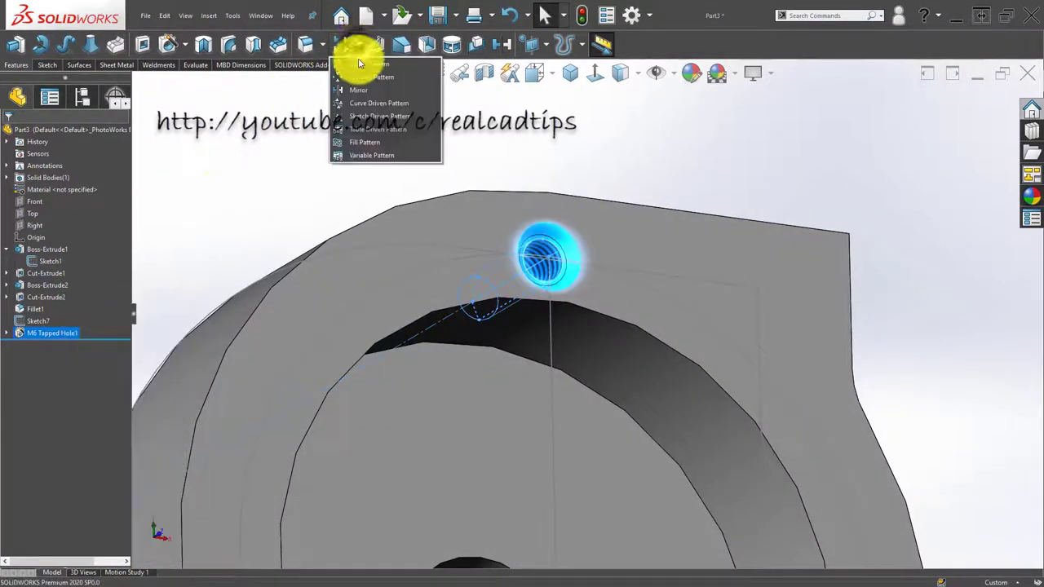
click(373, 79)
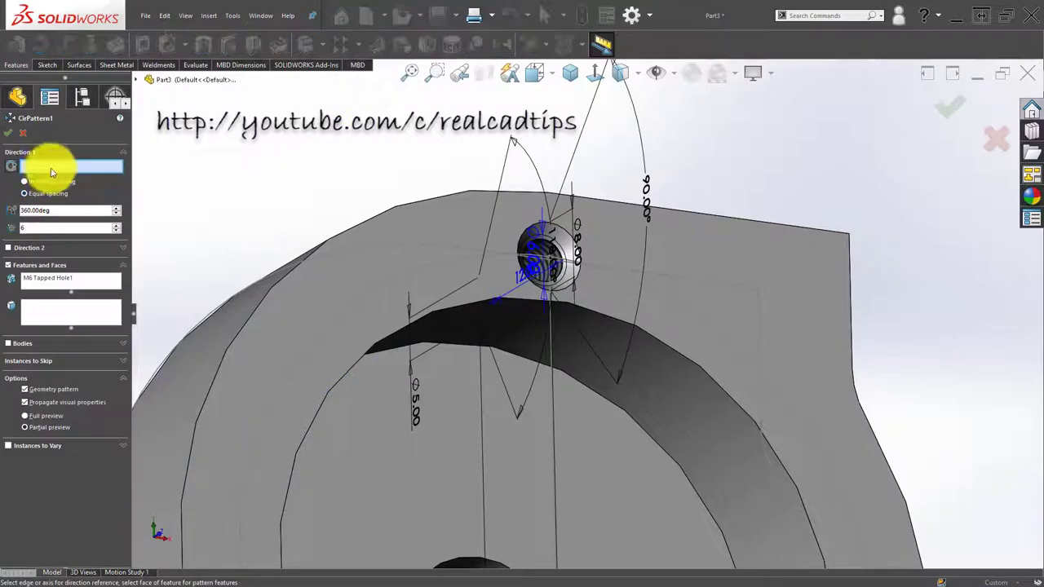
click(647, 371)
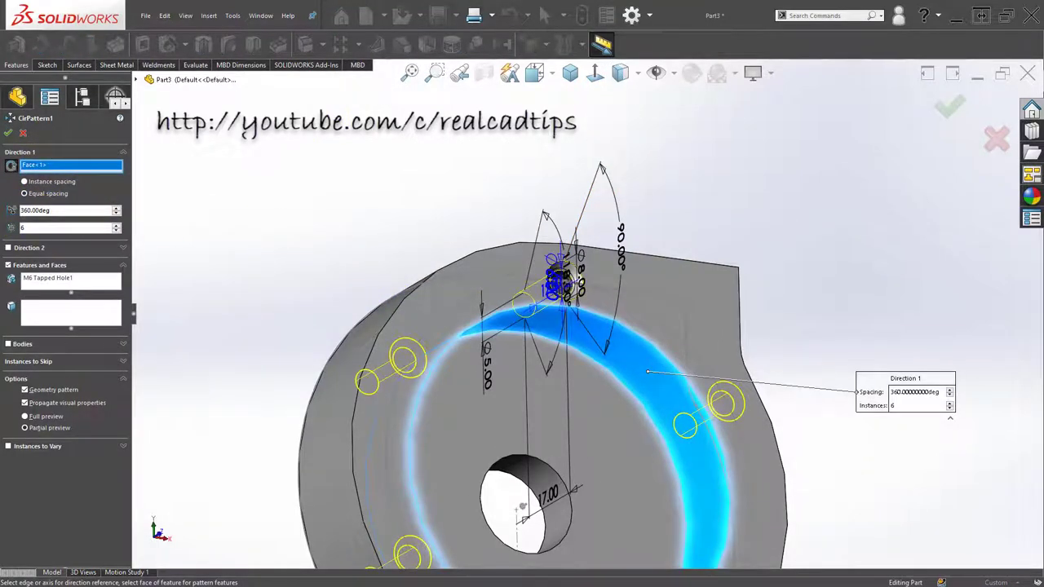
click(11, 135)
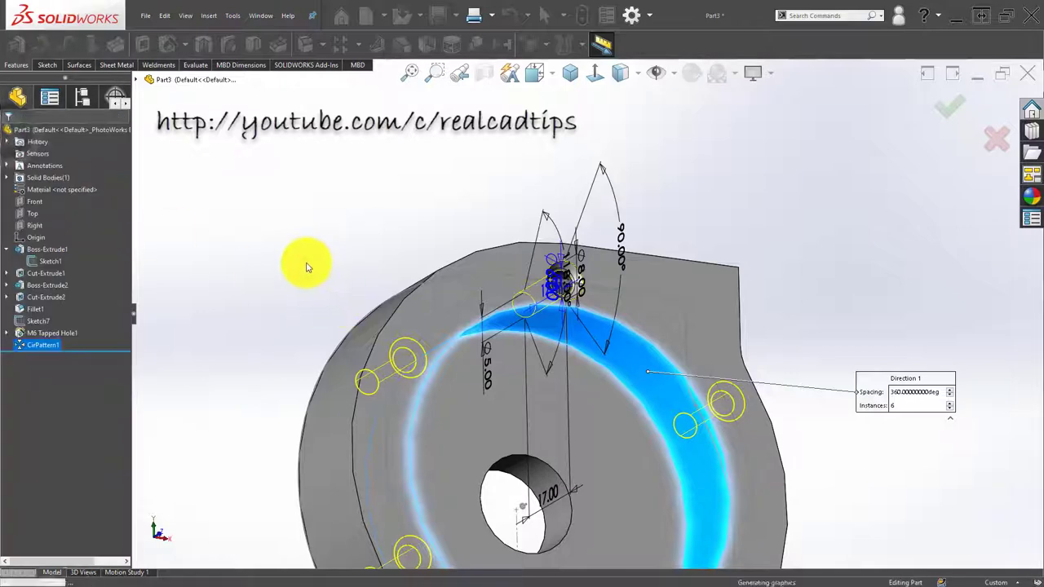
Orbit to check the six holes and reopen the pattern settings, leaving them unchanged
mouse_move(302, 263)
middle_down()
mouse_move(480, 311)
mouse_move(496, 328)
mouse_move(513, 401)
mouse_move(506, 367)
middle_up()
scroll(482, 362, down, 3)
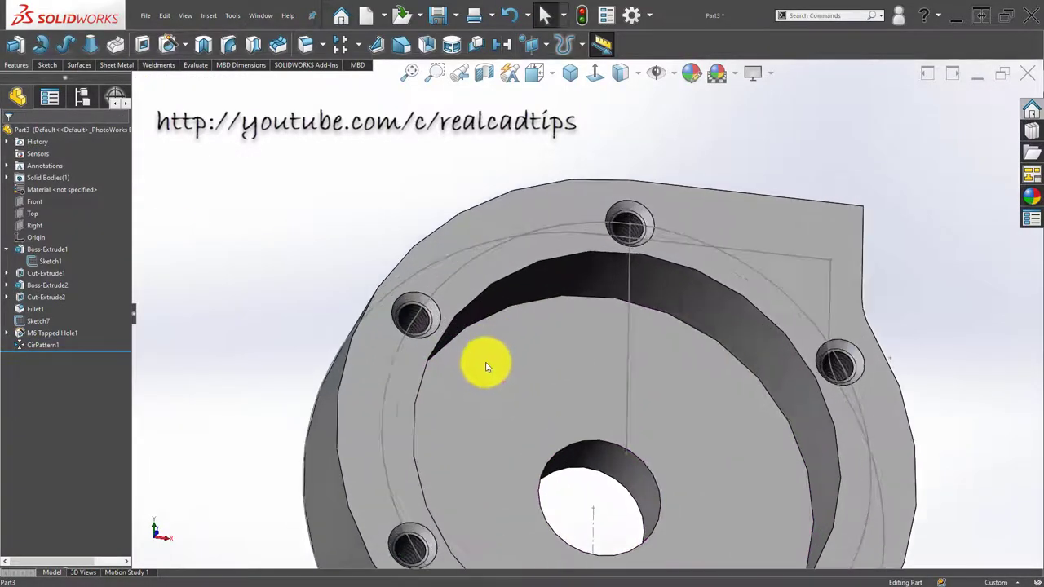
click(417, 304)
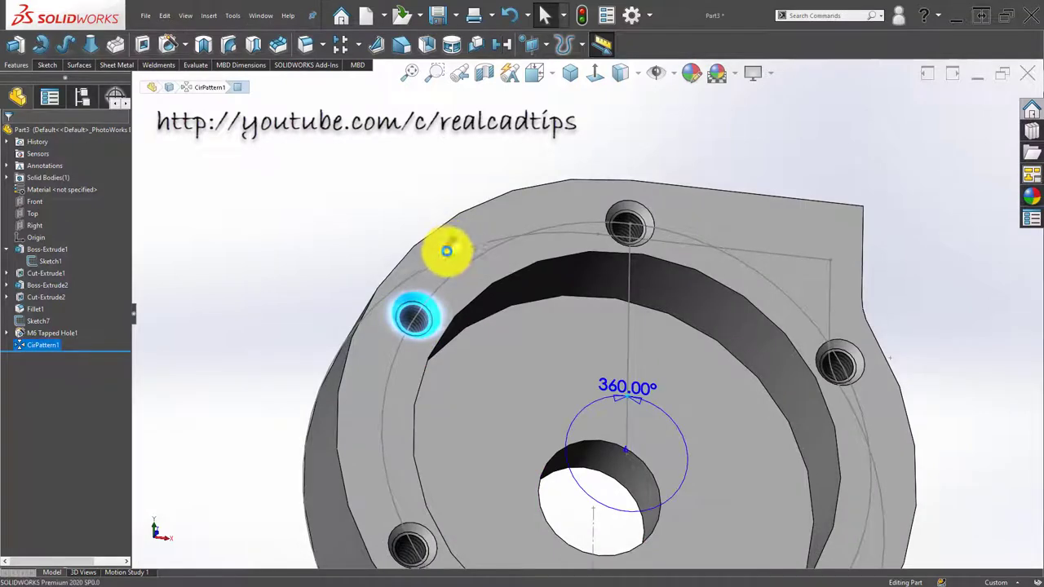
click(168, 377)
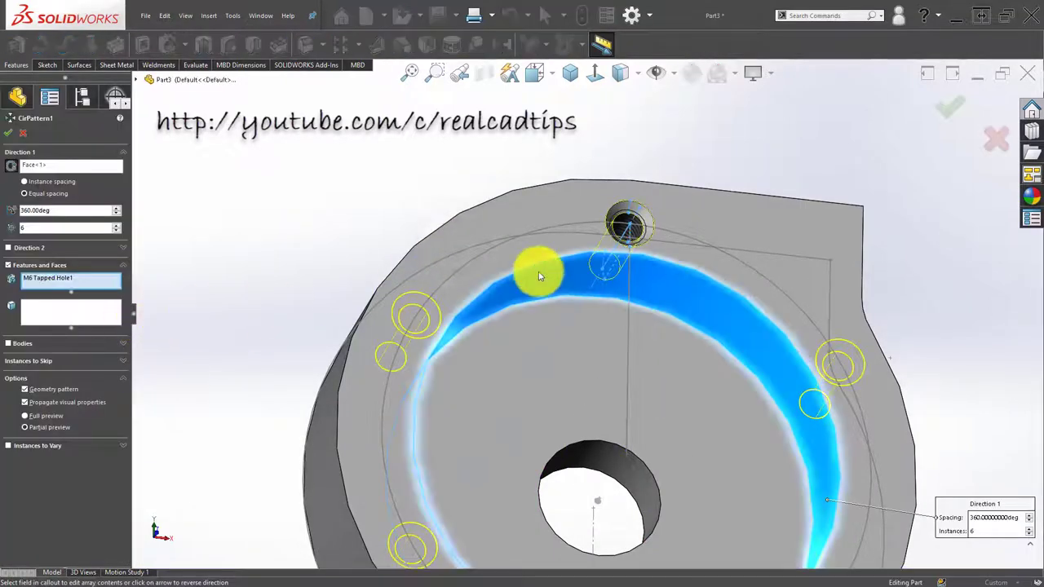
key(Return)
scroll(628, 227, down, 3)
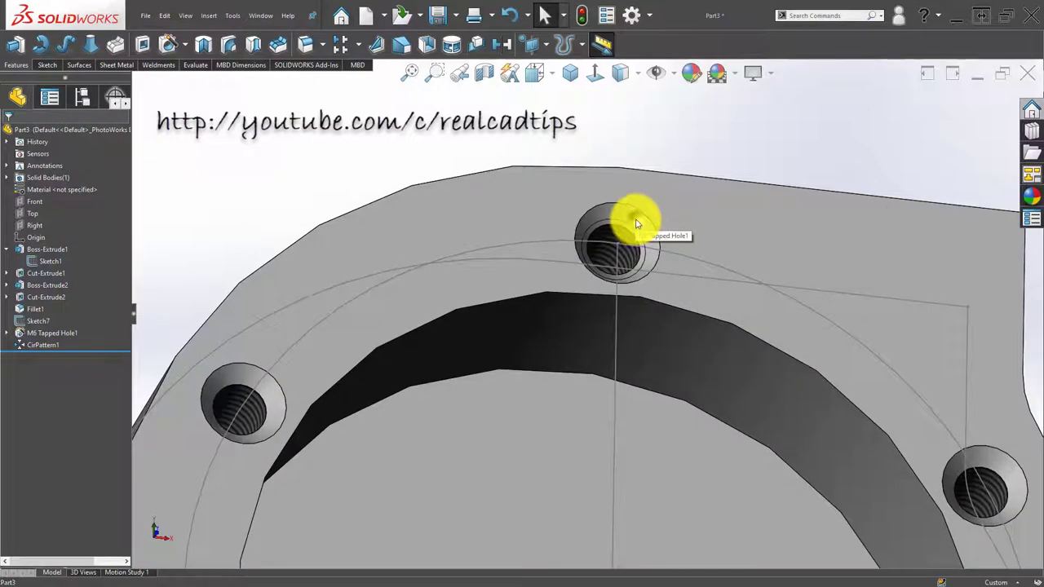
Edit M6 Tapped Hole1's near-side countersink to 6 mm at 90°
click(636, 224)
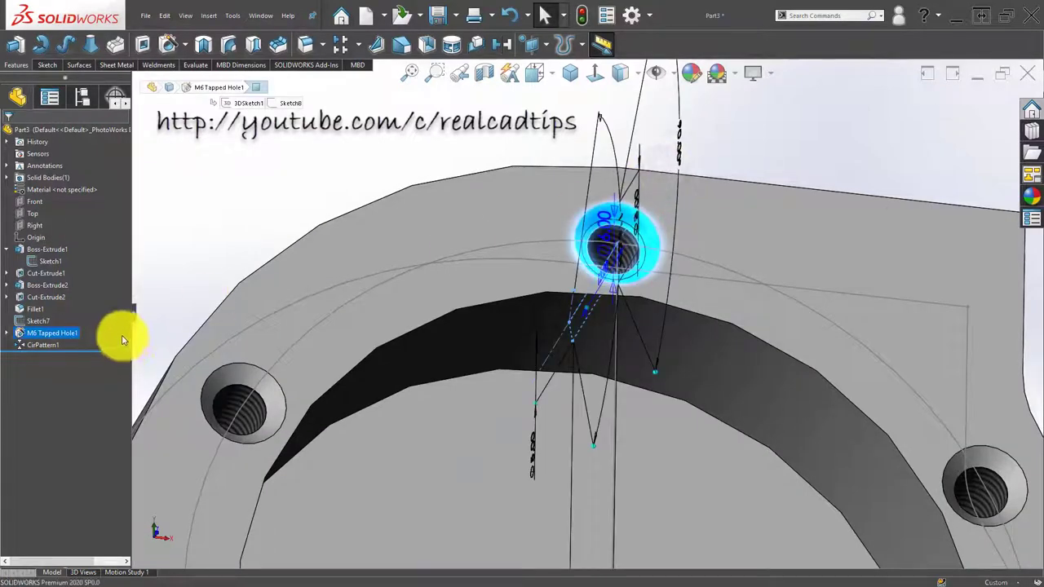
click(125, 314)
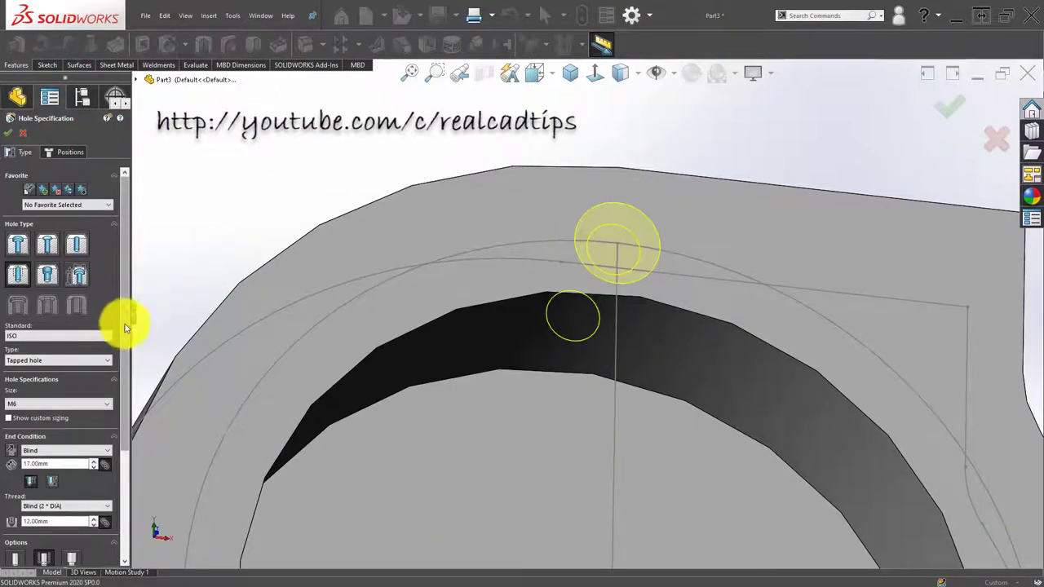
drag(125, 327, 128, 392)
click(10, 502)
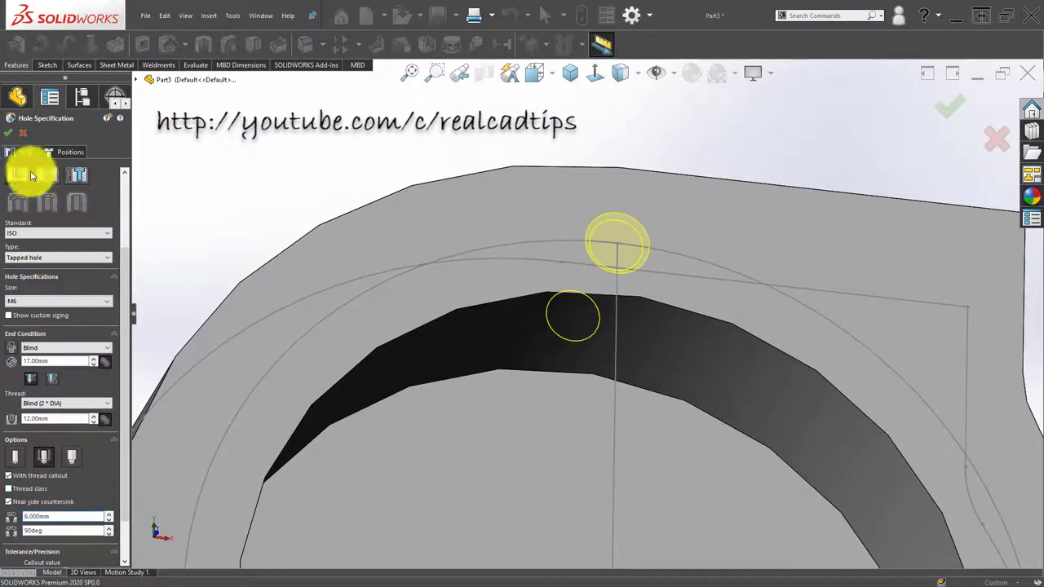
click(7, 140)
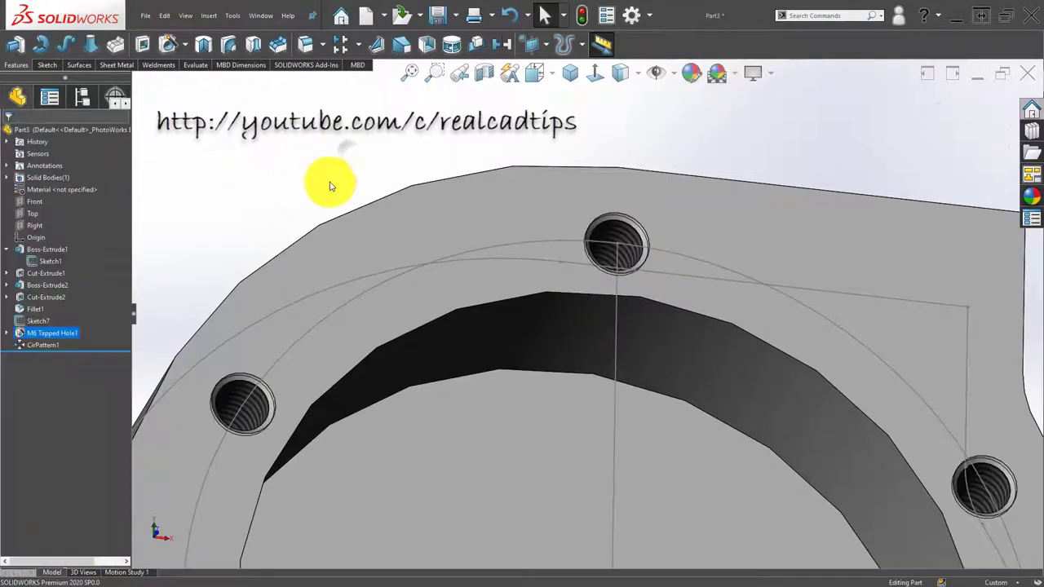
Start a new sketch, Sketch9, on the top face of the part's base
scroll(338, 182, up, 5)
mouse_move(454, 168)
middle_down()
mouse_move(531, 325)
mouse_move(592, 496)
middle_up()
scroll(517, 459, down, 3)
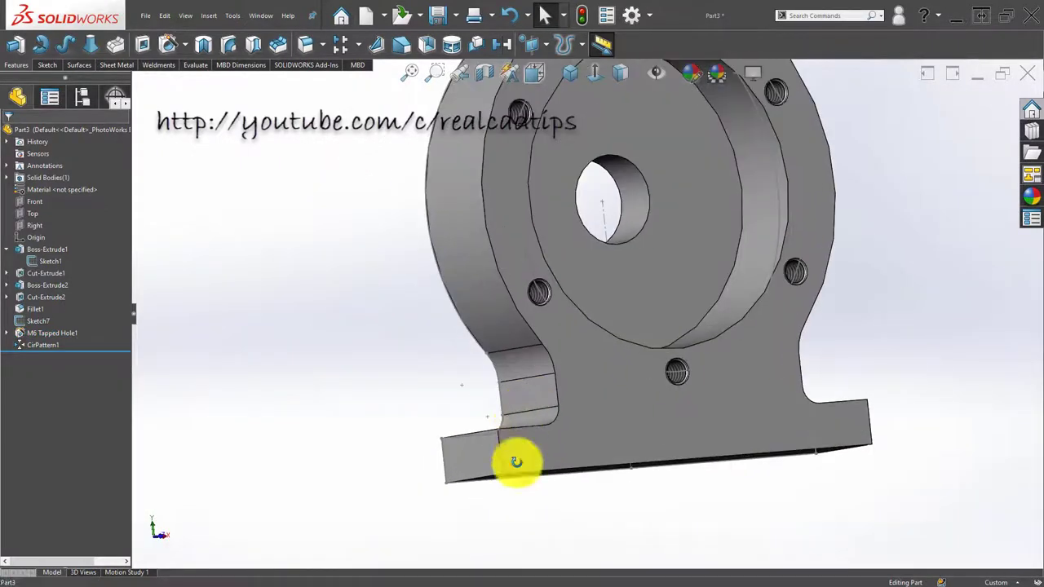
scroll(496, 477, down, 2)
click(482, 453)
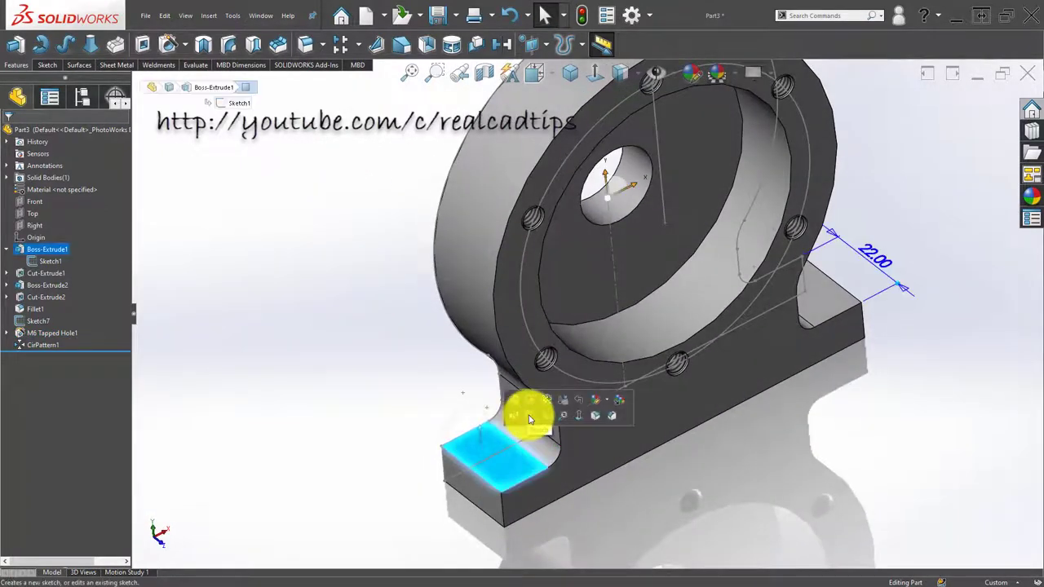
click(524, 415)
scroll(408, 361, up, 3)
mouse_move(408, 361)
middle_down()
mouse_move(447, 329)
mouse_move(454, 291)
middle_up()
click(460, 281)
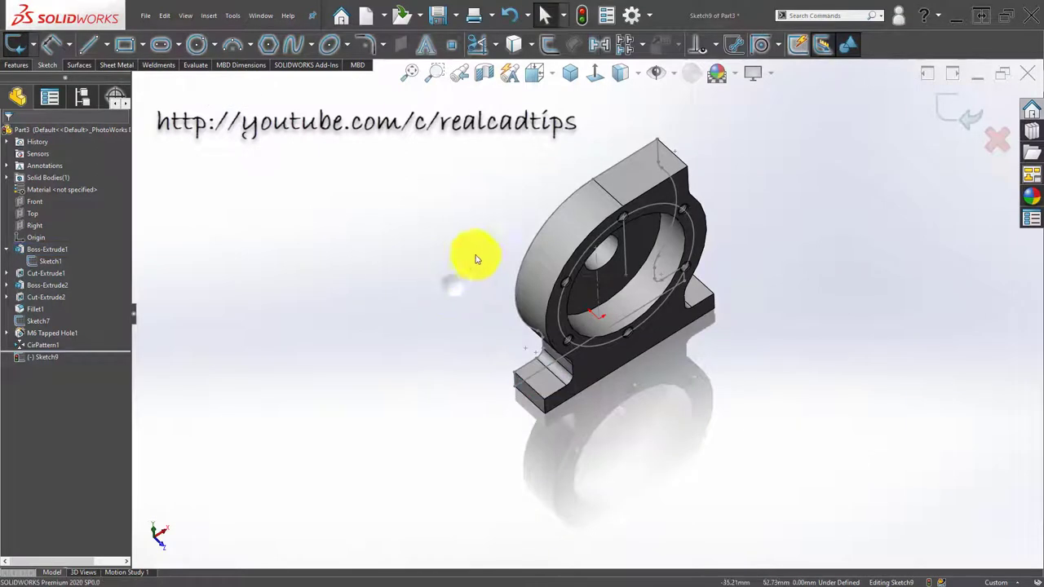
View the sketch plane face-on, briefly try a section view, and pick the Centerline tool
click(595, 71)
middle_drag(577, 430, 578, 240)
scroll(517, 473, down, 3)
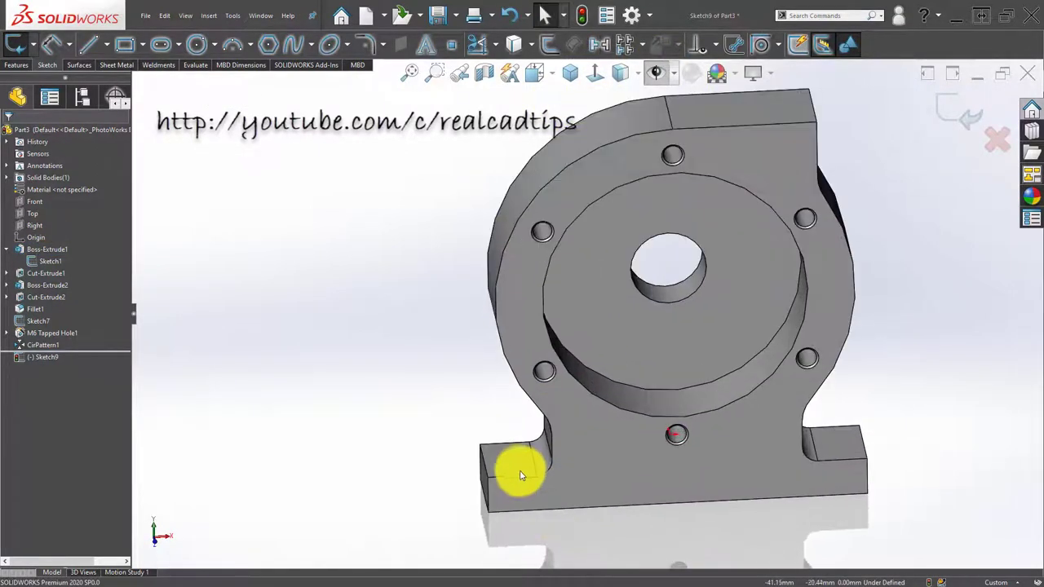
click(515, 464)
click(477, 72)
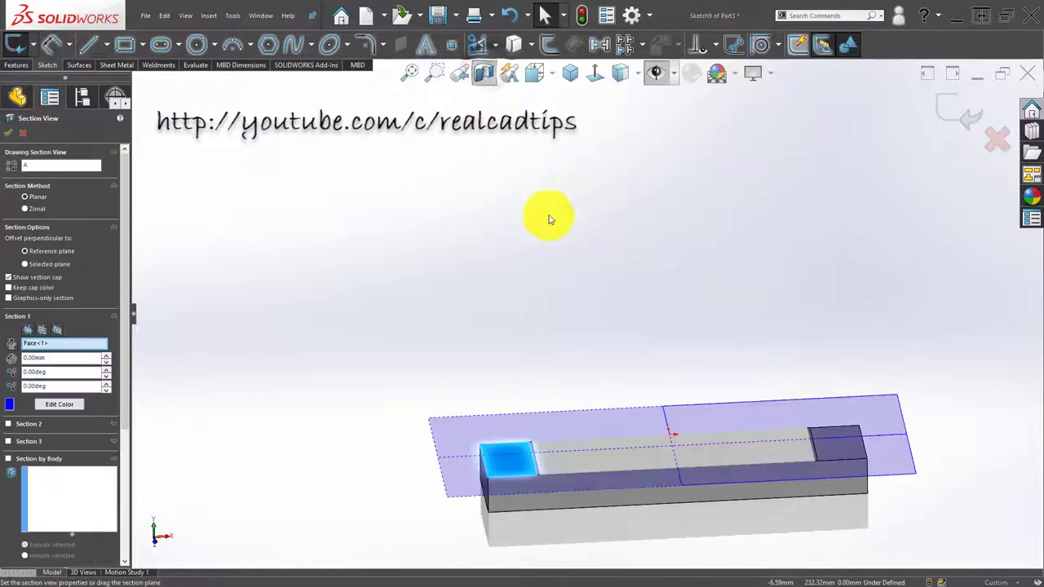
click(954, 108)
click(595, 221)
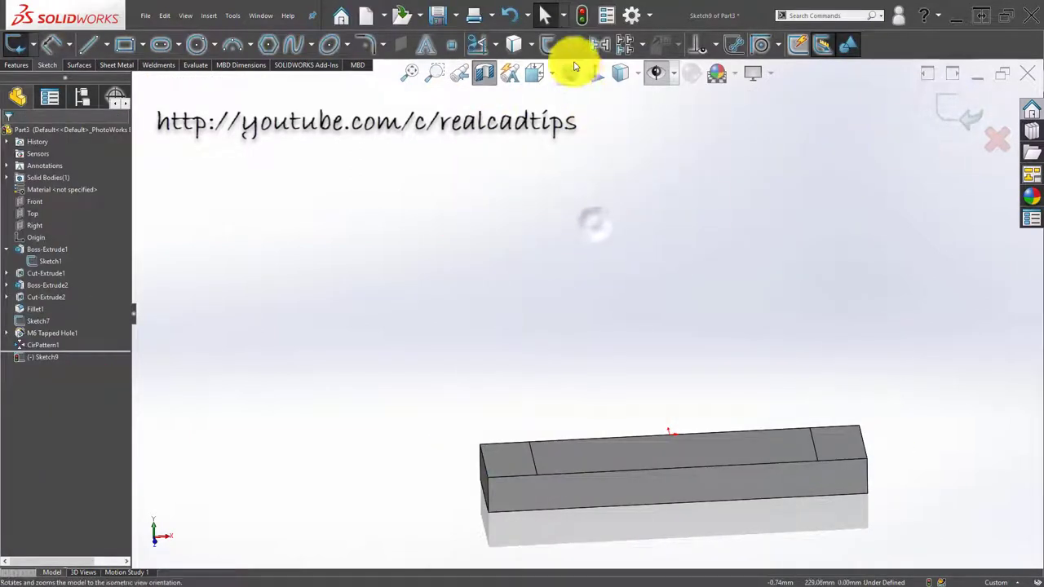
click(597, 72)
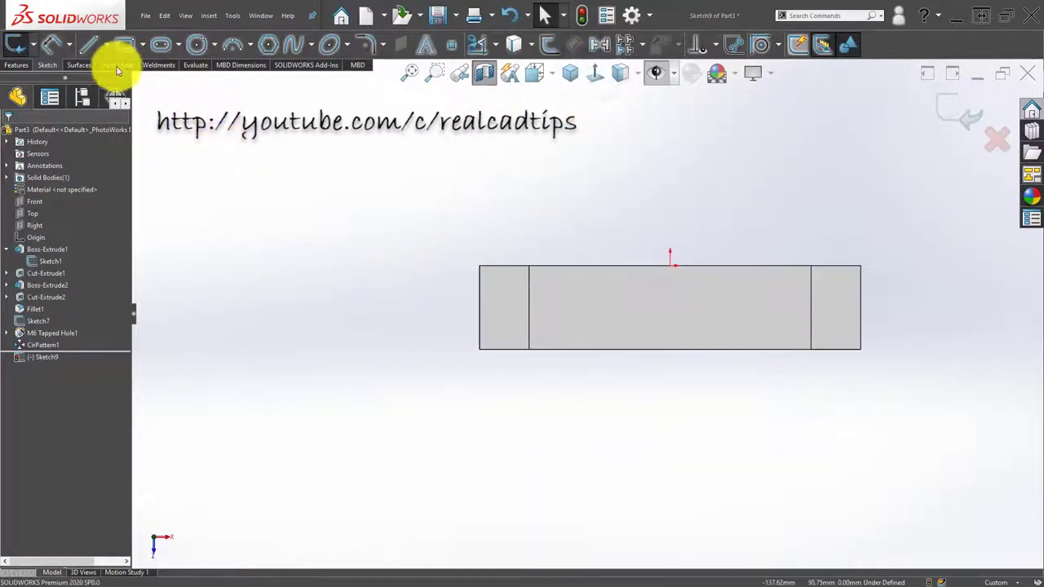
click(106, 46)
click(110, 75)
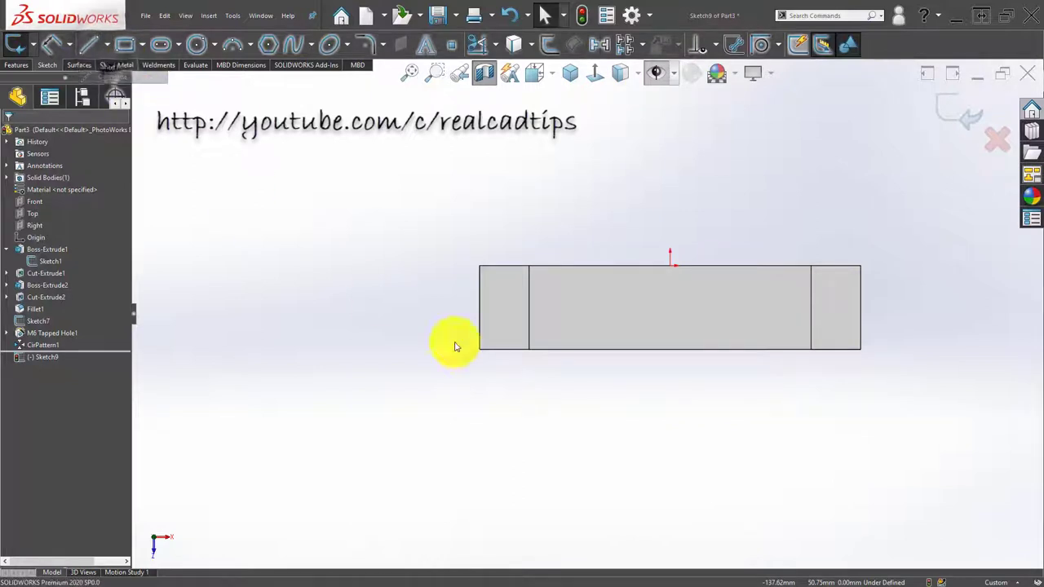
Draw a horizontal centerline and a vertical construction line up to the top edge
click(479, 307)
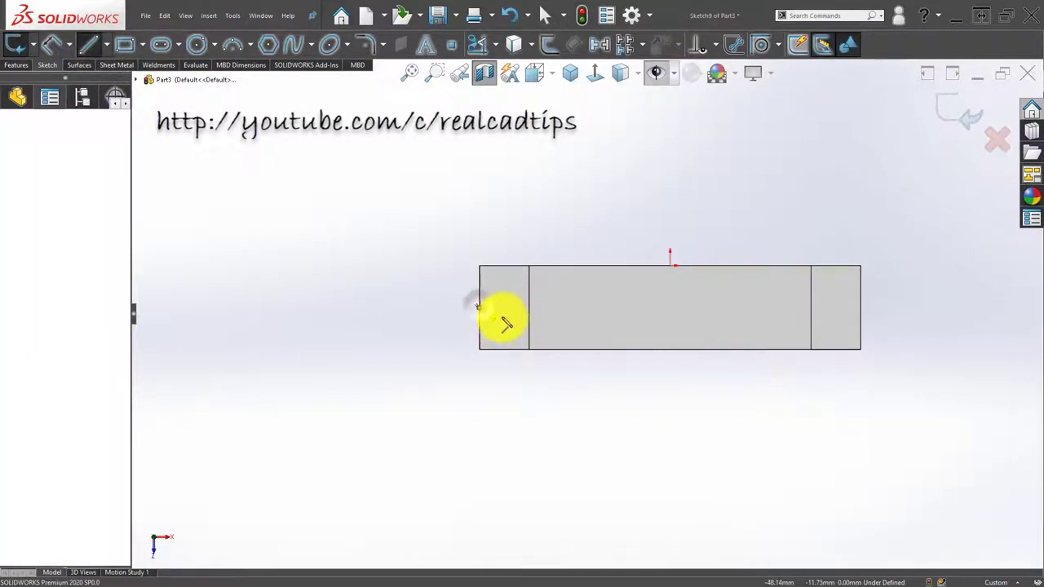
click(835, 307)
double_click(630, 336)
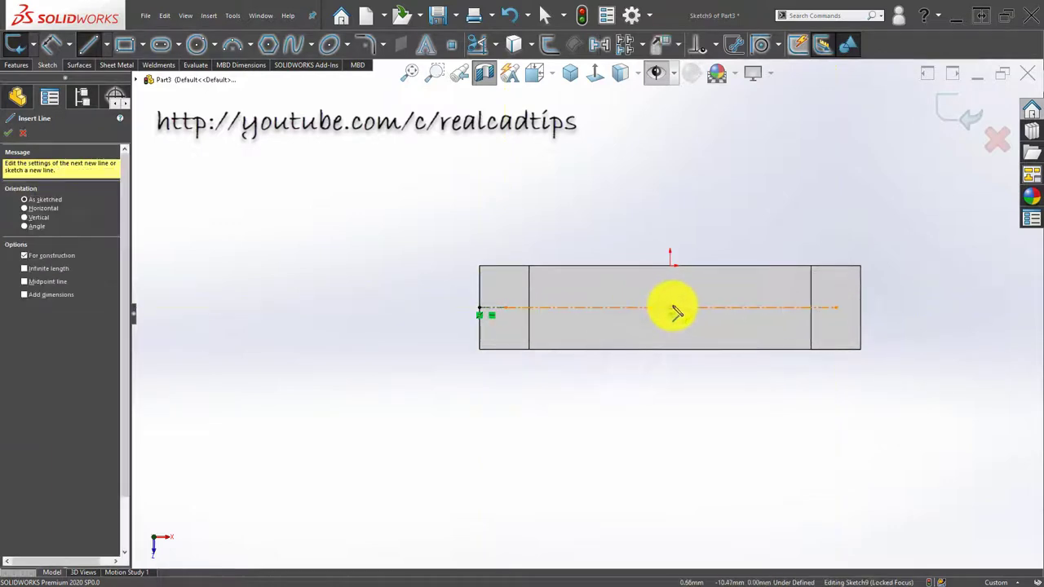
click(670, 307)
click(670, 266)
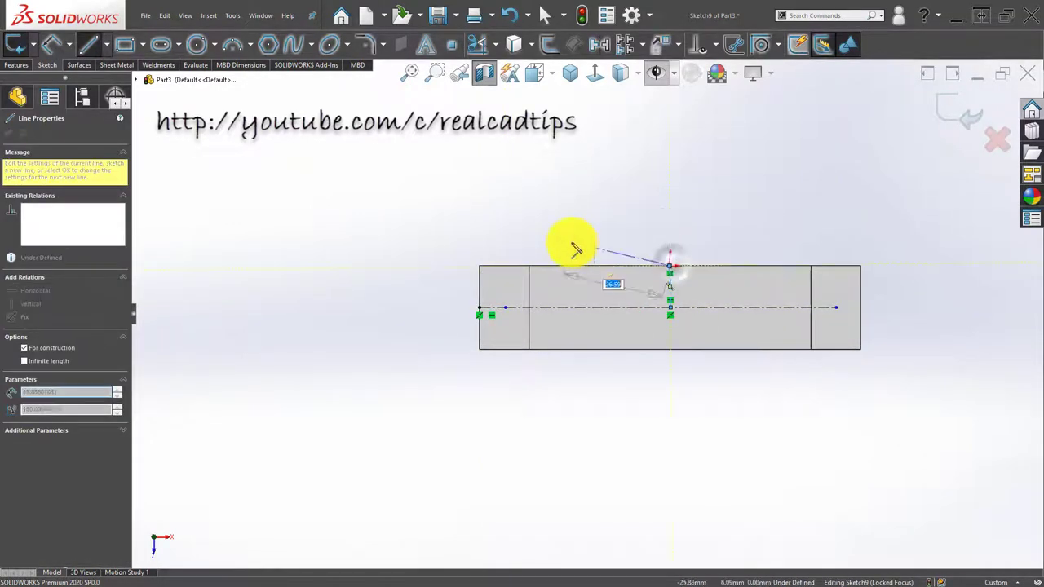
double_click(670, 269)
scroll(669, 275, down, 3)
key(Escape)
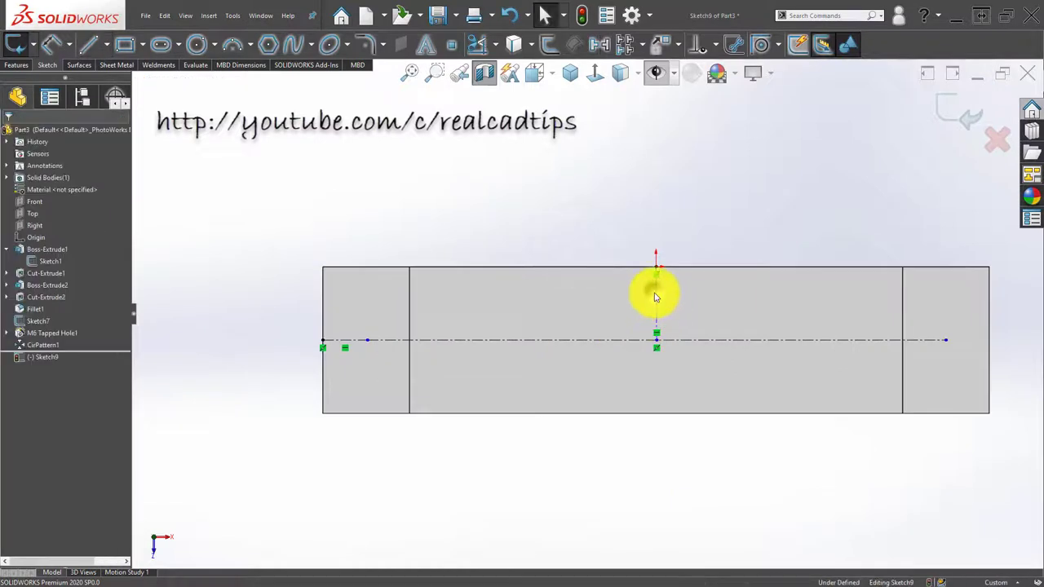
click(655, 296)
click(699, 249)
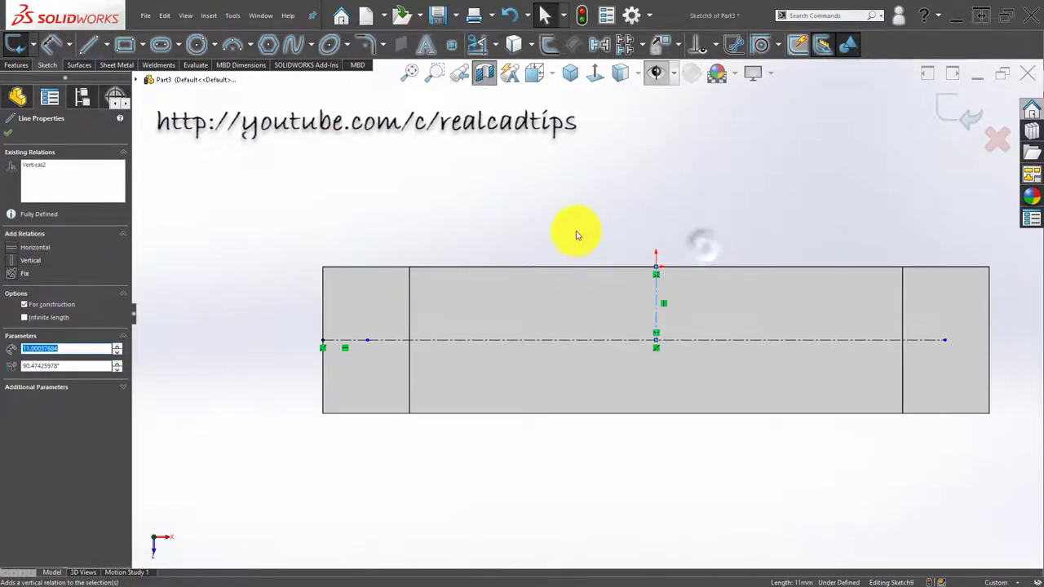
click(575, 235)
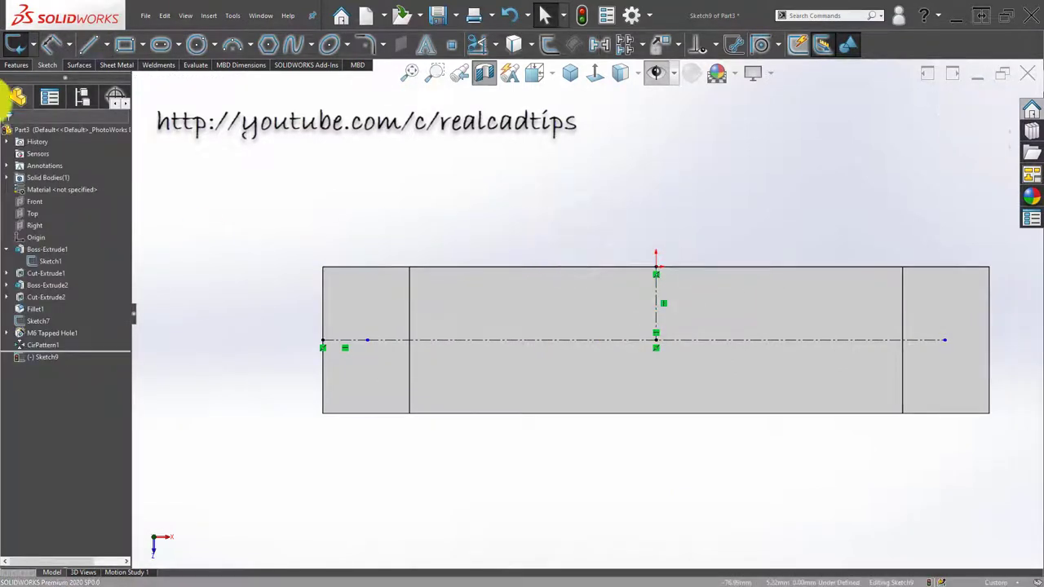
Dimension the centerline to 84.00 mm and leave the sketch
right_drag(501, 367, 536, 342)
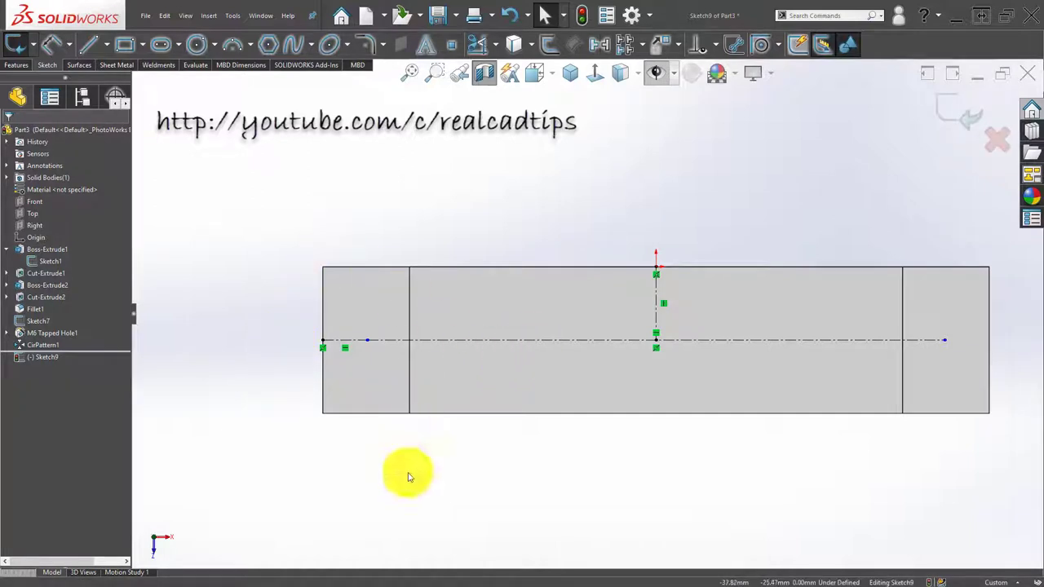
click(486, 338)
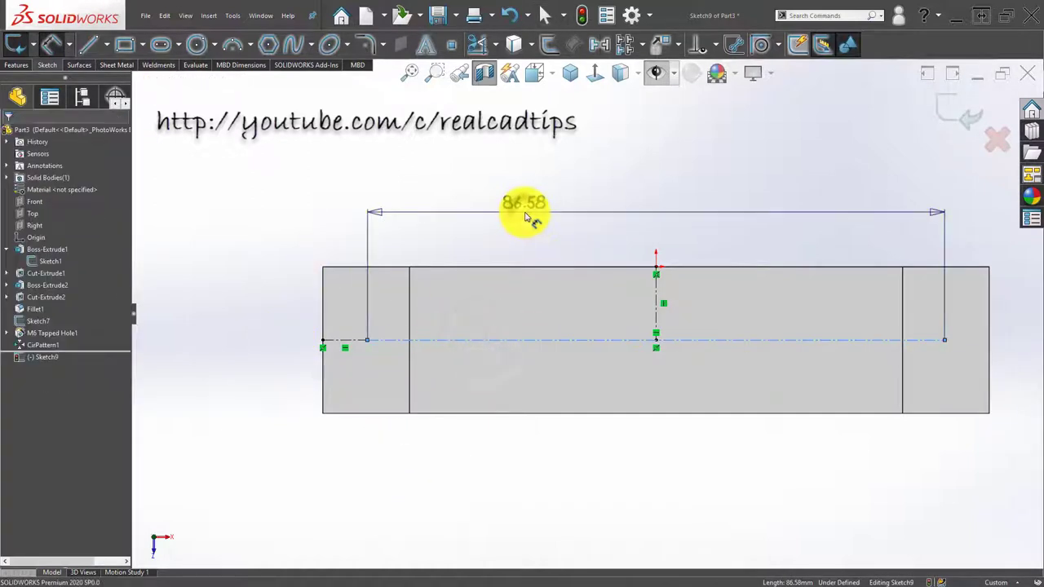
click(525, 212)
text(4)
key(Return)
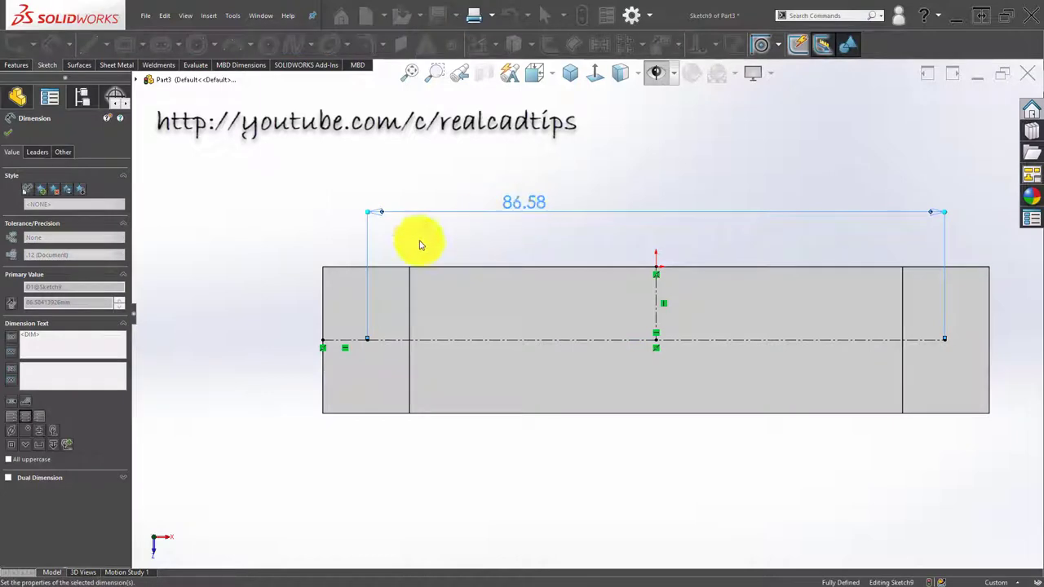
right_drag(257, 204, 803, 131)
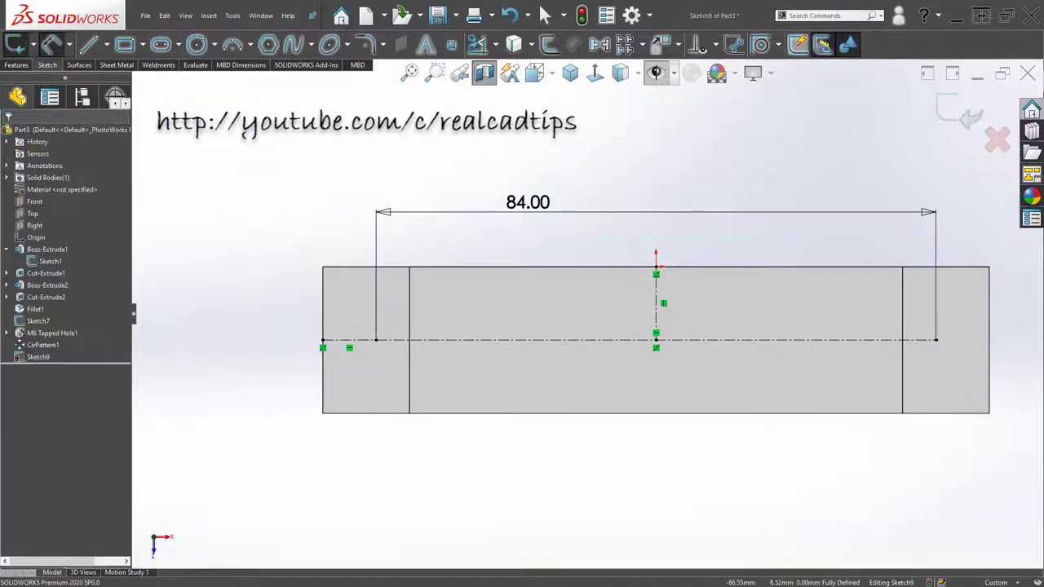
middle_drag(501, 277, 504, 174)
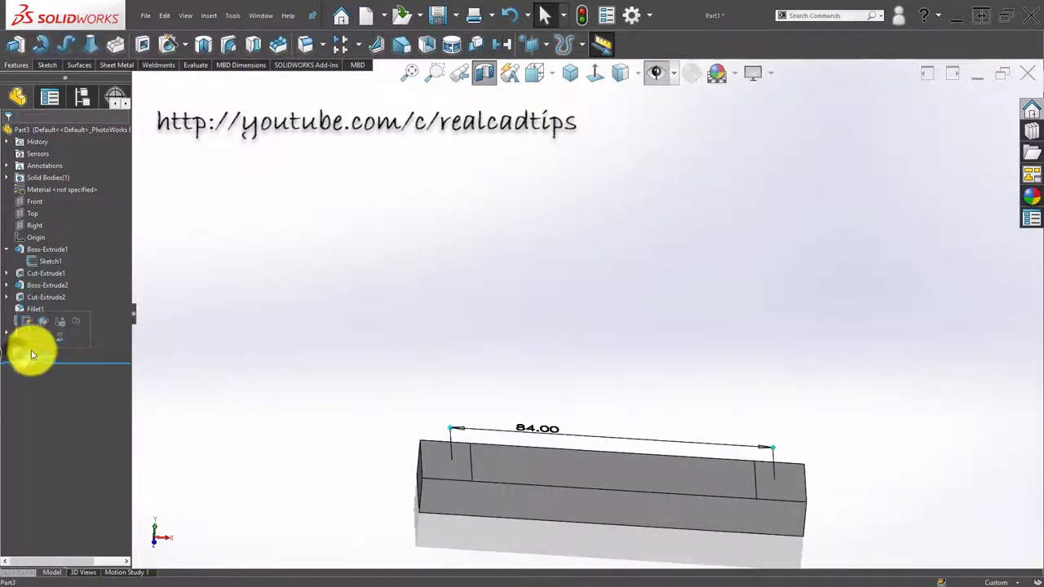
Move Sketch9's plane to the bar's long front face, then orbit to view its curves
click(52, 328)
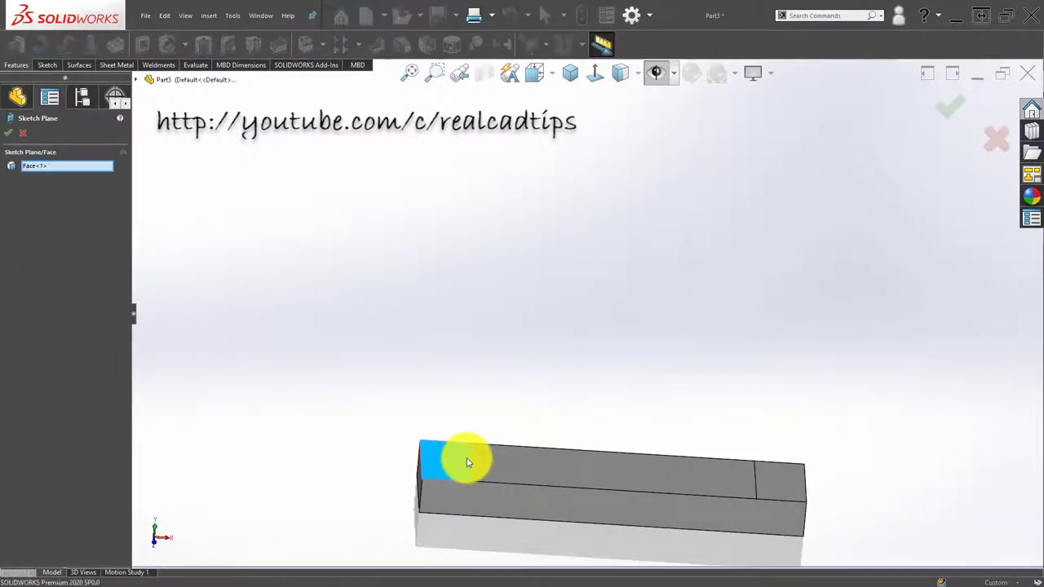
mouse_move(466, 459)
middle_down()
mouse_move(535, 471)
mouse_move(545, 326)
mouse_move(544, 428)
middle_up()
click(558, 414)
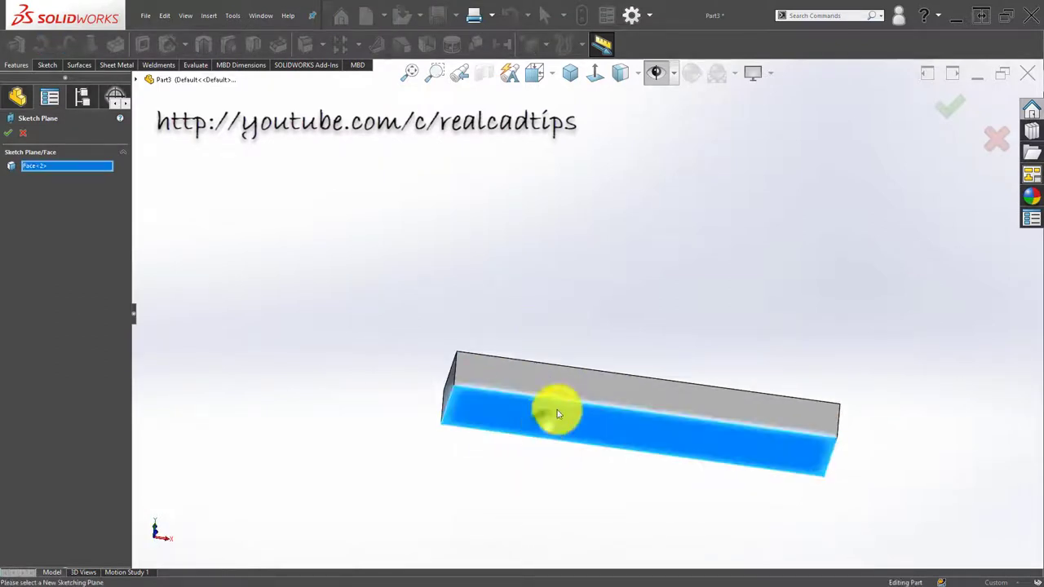
click(946, 109)
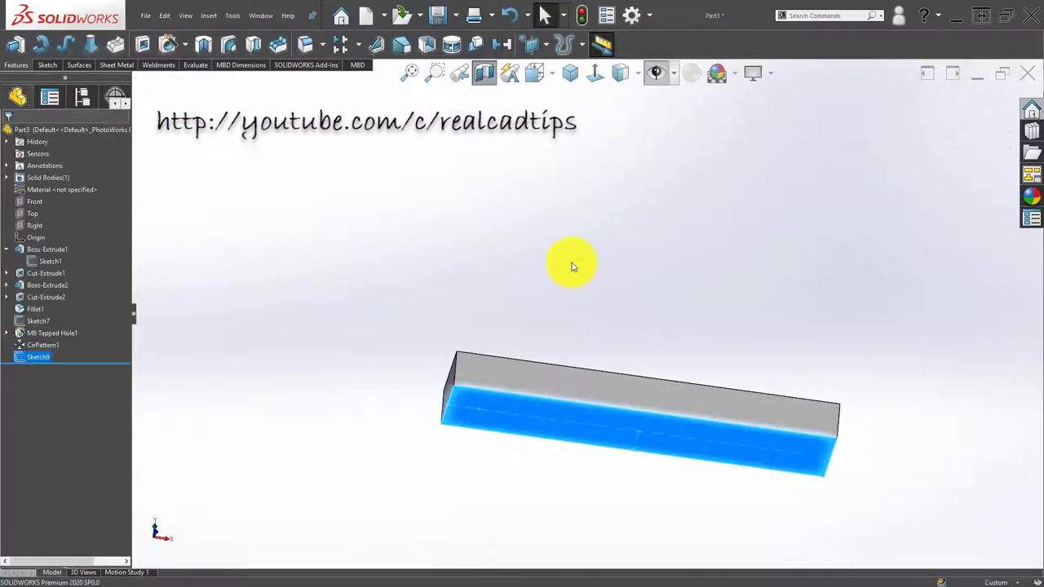
middle_drag(544, 240, 644, 91)
mouse_move(641, 163)
middle_down()
mouse_move(559, 367)
mouse_move(591, 150)
middle_up()
scroll(592, 150, down, 3)
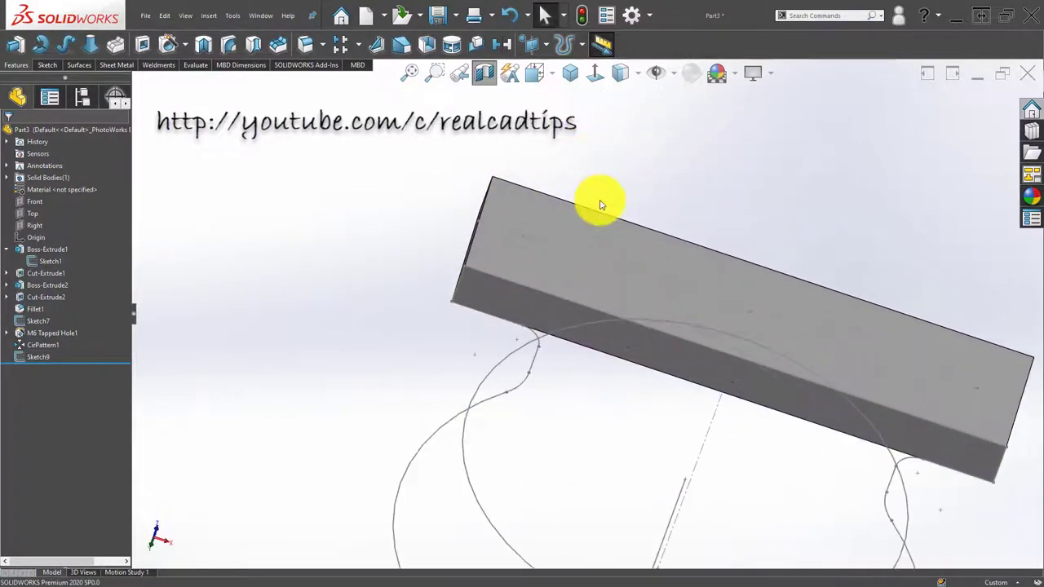
Define an ISO M6 tapped hole, Through All, with an 8 mm, 90° near-side countersink
click(159, 50)
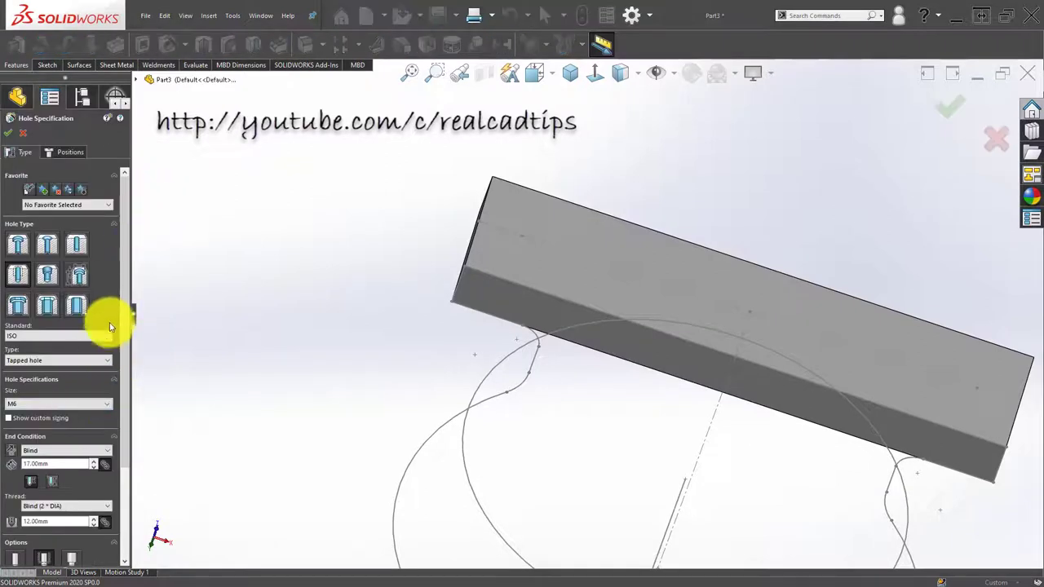
drag(122, 290, 133, 361)
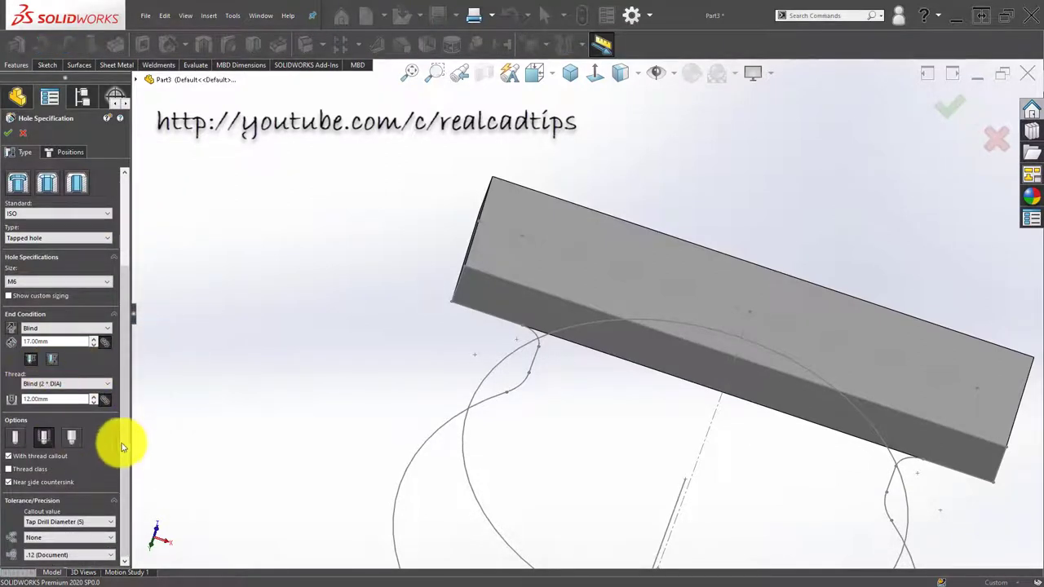
click(48, 485)
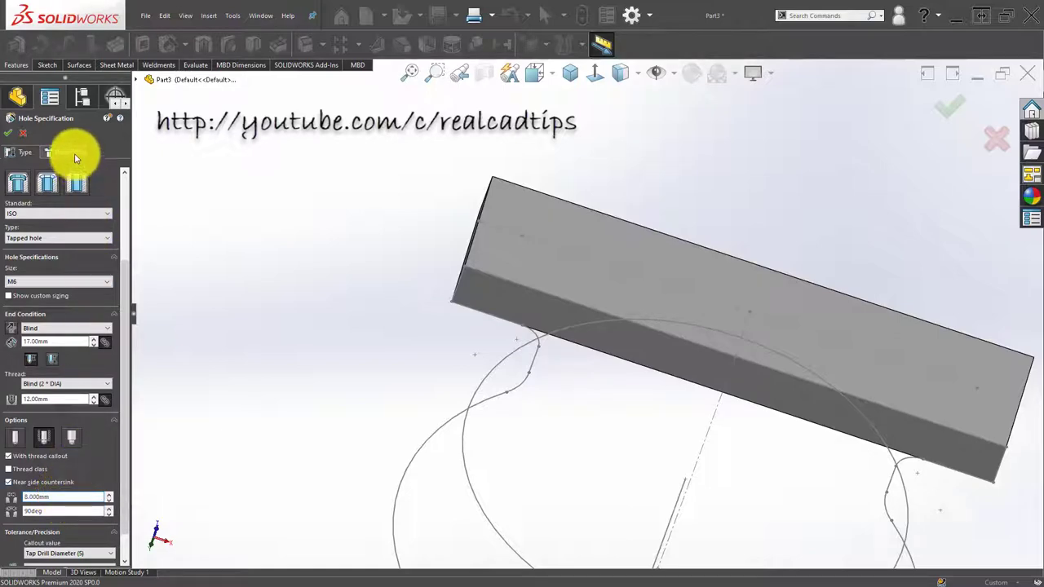
click(94, 329)
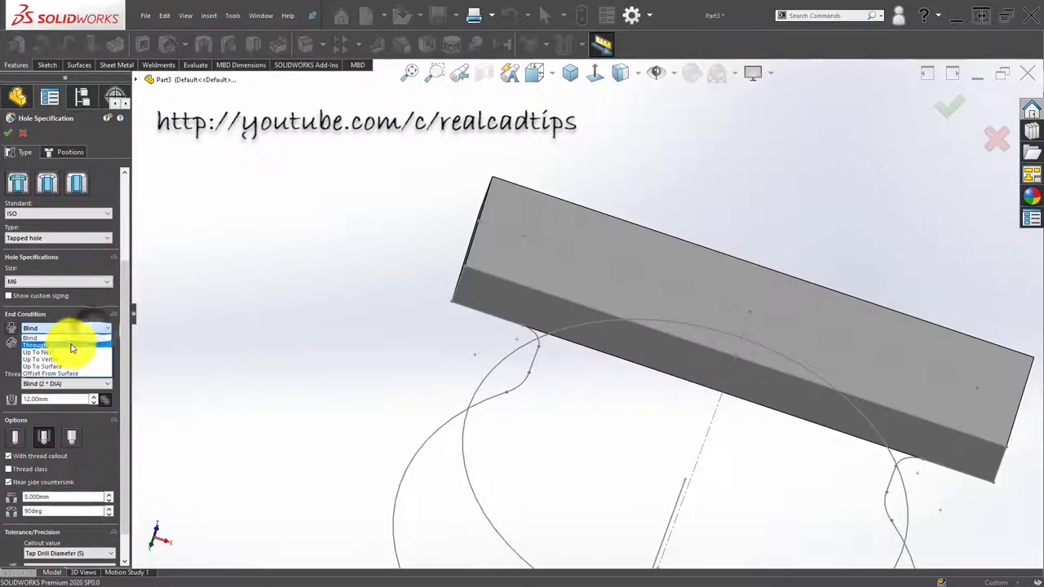
click(71, 337)
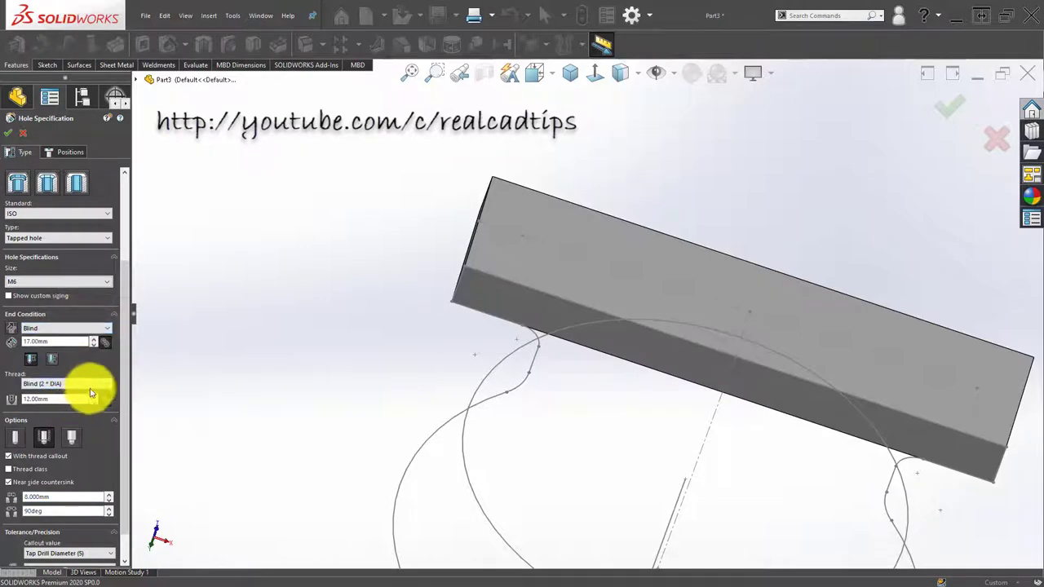
click(67, 329)
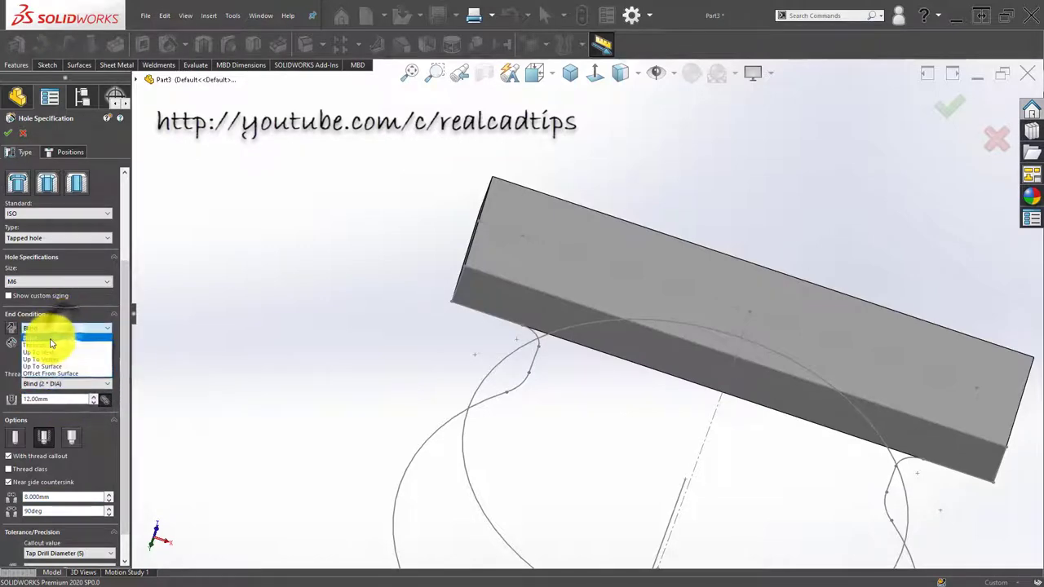
click(64, 345)
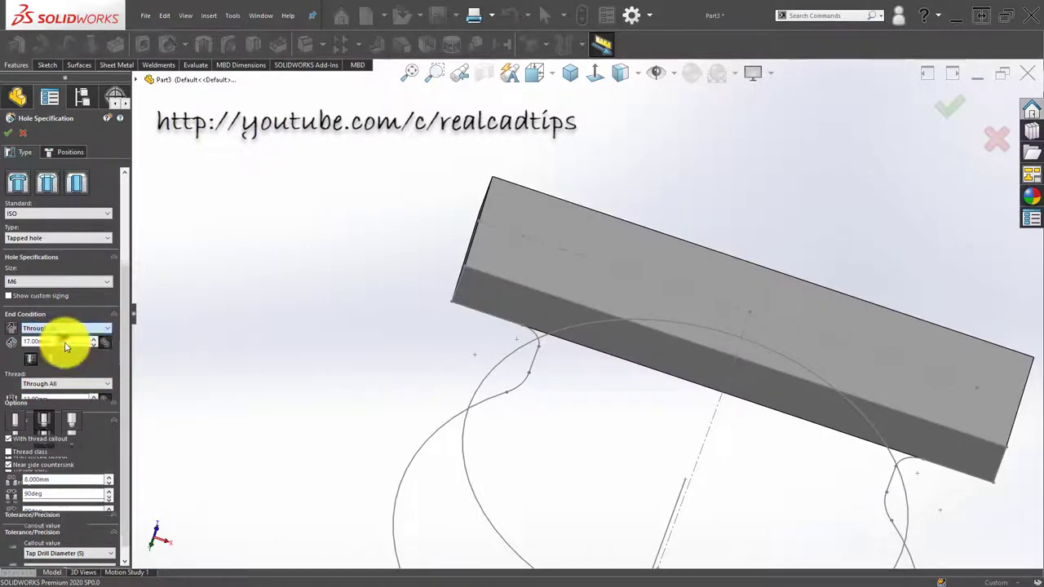
click(61, 157)
Place the second M6 hole near the block's right end as a 17 mm blind hole
click(526, 239)
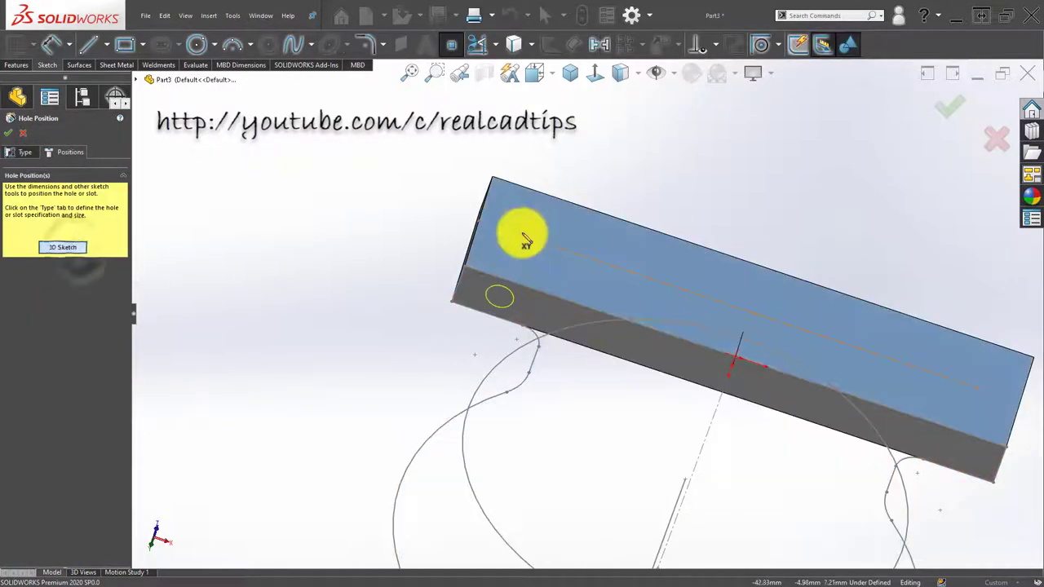
middle_drag(540, 249, 810, 326)
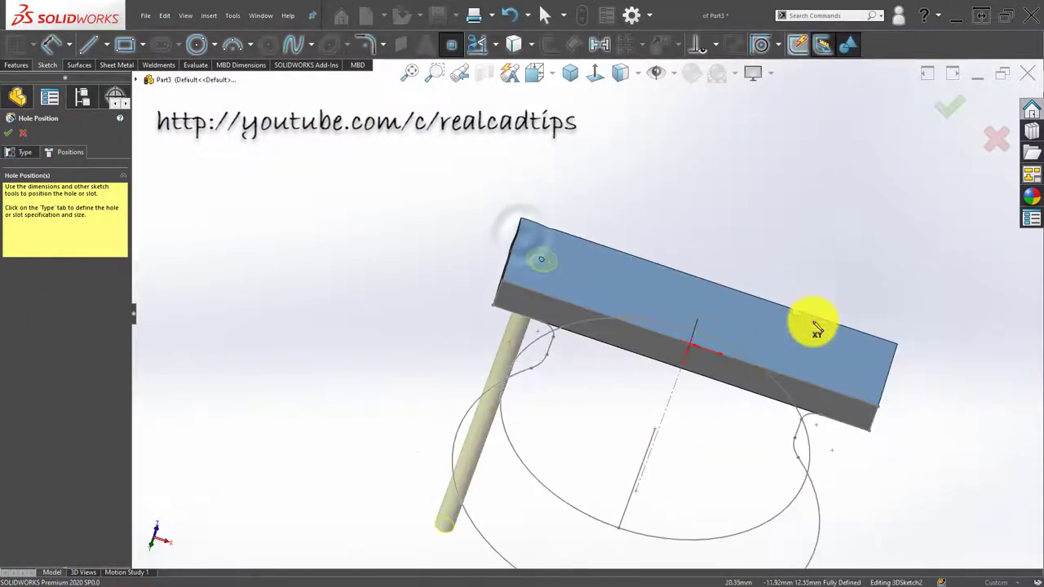
drag(810, 326, 862, 379)
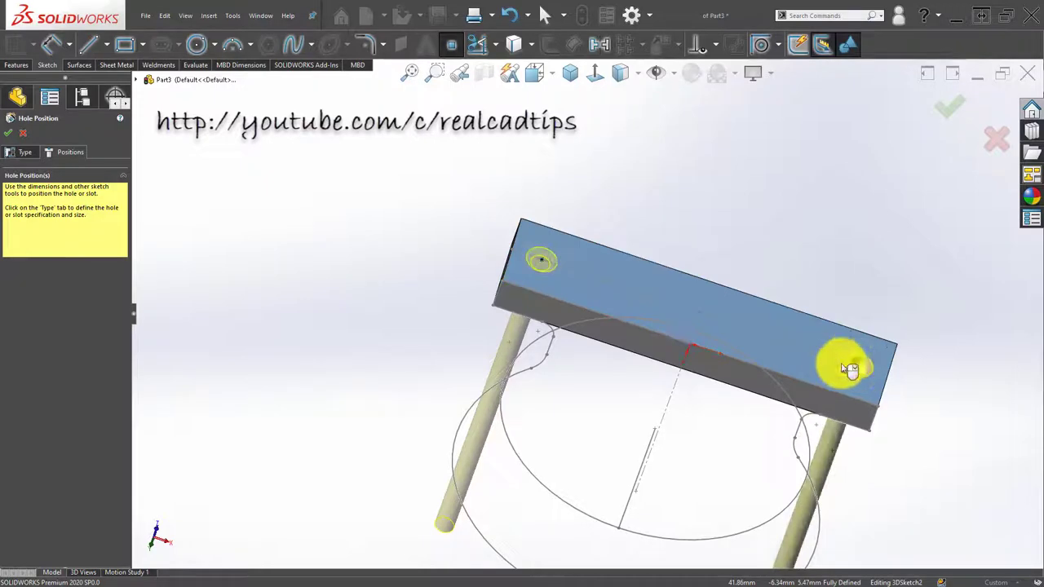
mouse_move(851, 367)
middle_down()
mouse_move(536, 334)
mouse_move(608, 215)
mouse_move(609, 193)
mouse_move(571, 204)
mouse_move(531, 338)
middle_up()
click(24, 151)
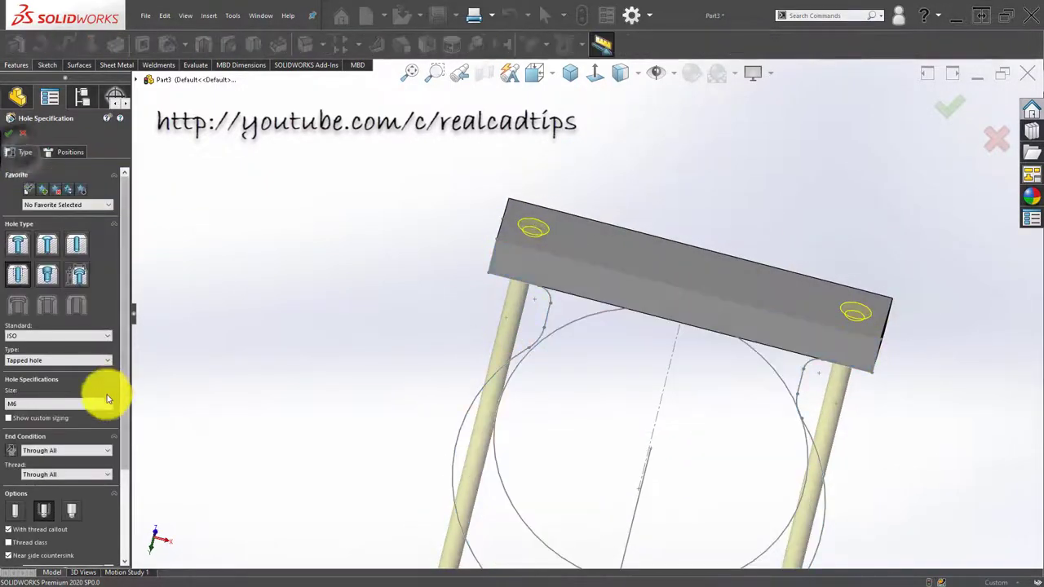
click(77, 450)
click(69, 463)
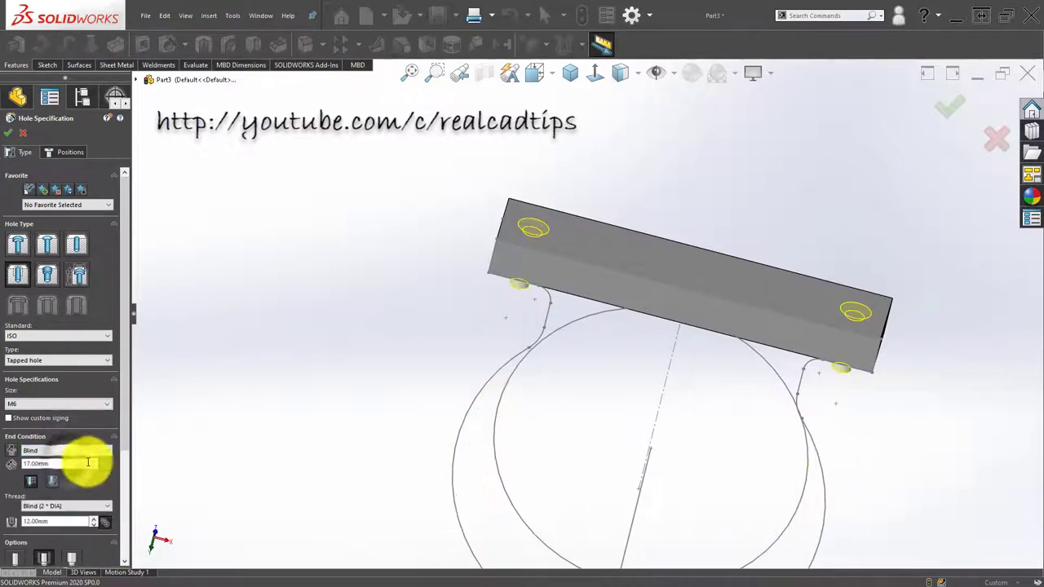
mouse_move(443, 378)
middle_down()
mouse_move(525, 350)
mouse_move(576, 202)
mouse_move(599, 196)
middle_up()
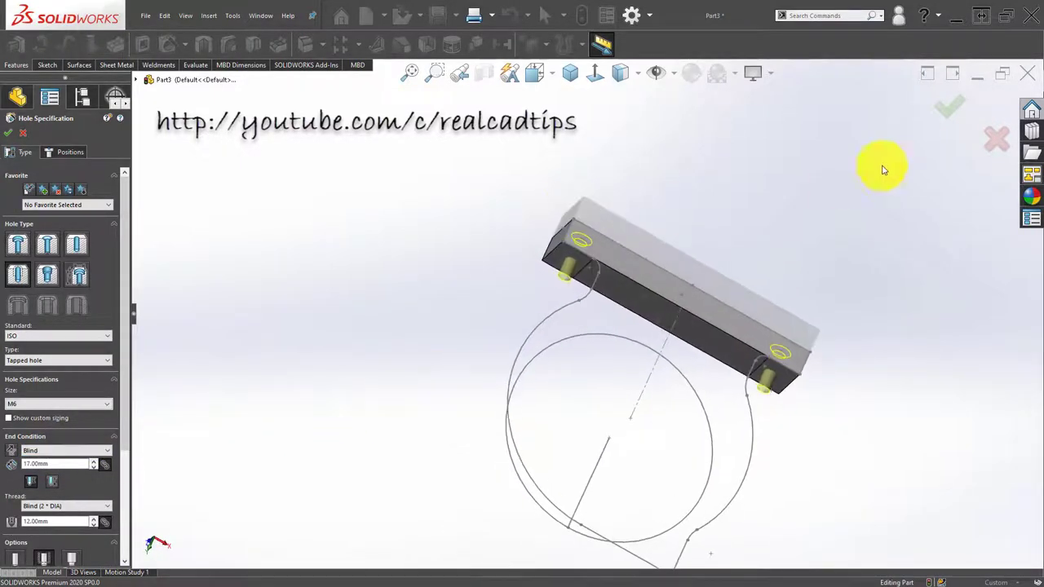
key(Return)
Return to isometric view with the section cut off and select the top face
mouse_move(687, 203)
middle_down()
mouse_move(590, 234)
mouse_move(464, 391)
mouse_move(598, 345)
mouse_move(680, 219)
mouse_move(506, 217)
mouse_move(522, 399)
mouse_move(531, 144)
middle_up()
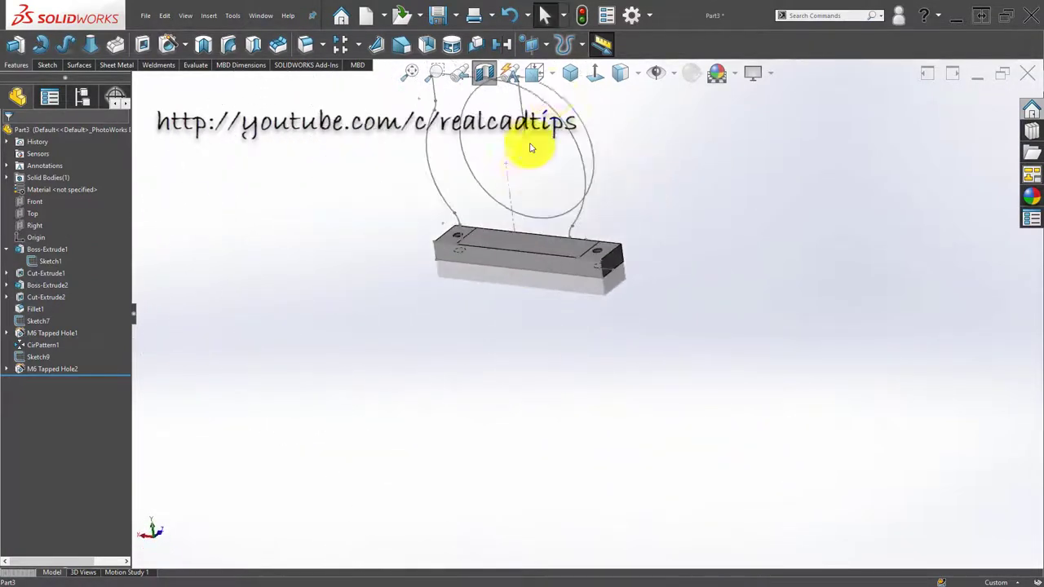
click(570, 73)
click(484, 73)
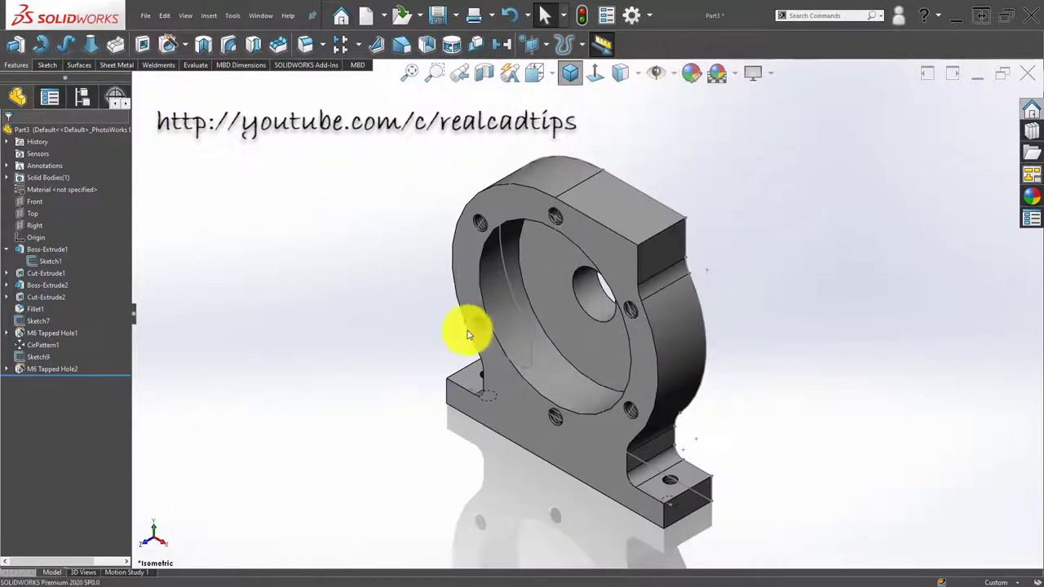
click(614, 209)
Start a sketch on the top face and draw a horizontal centerline from the centre axis
click(651, 157)
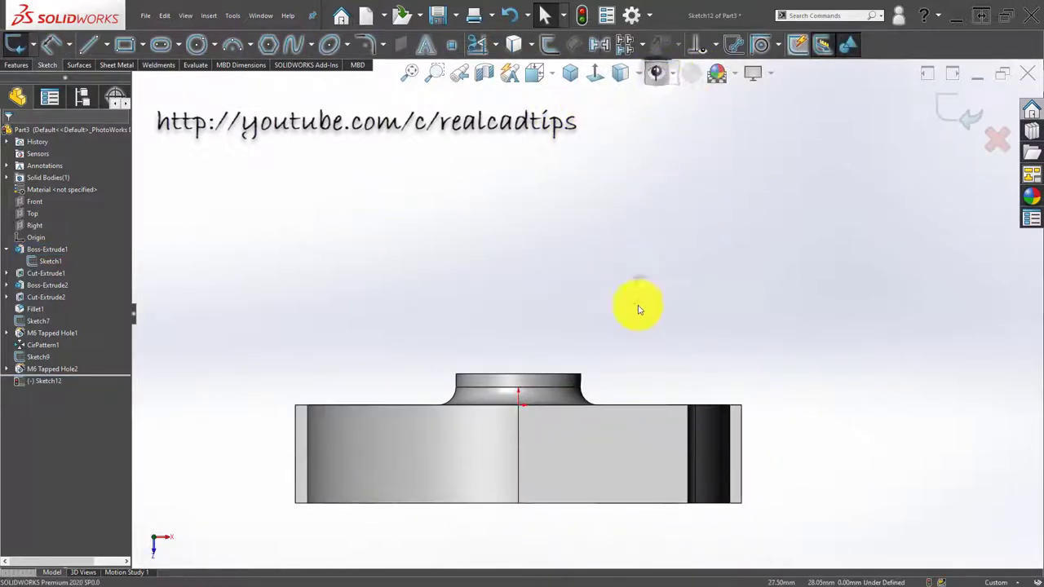
scroll(607, 453, down, 3)
click(105, 49)
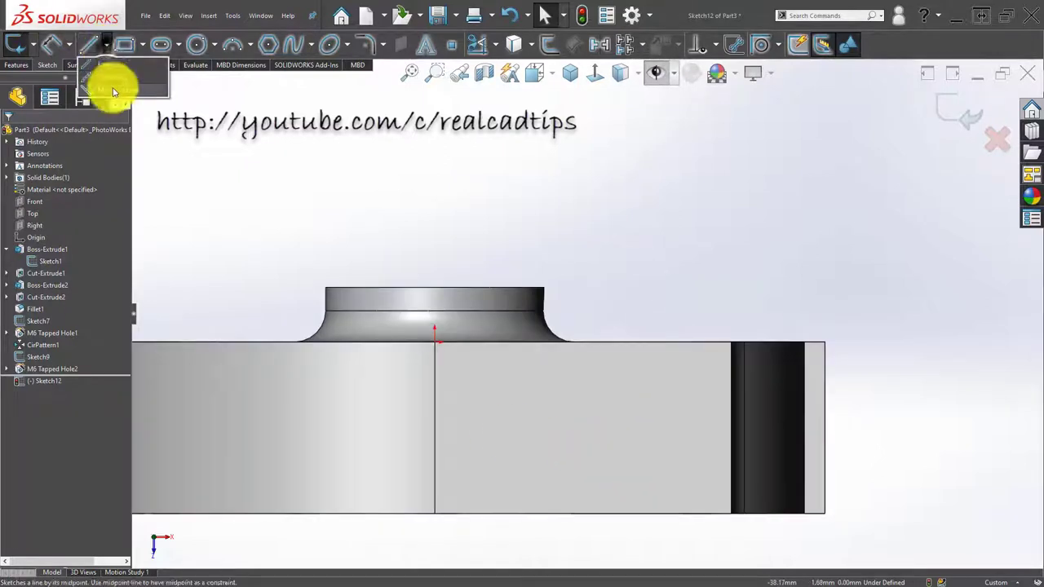
click(111, 87)
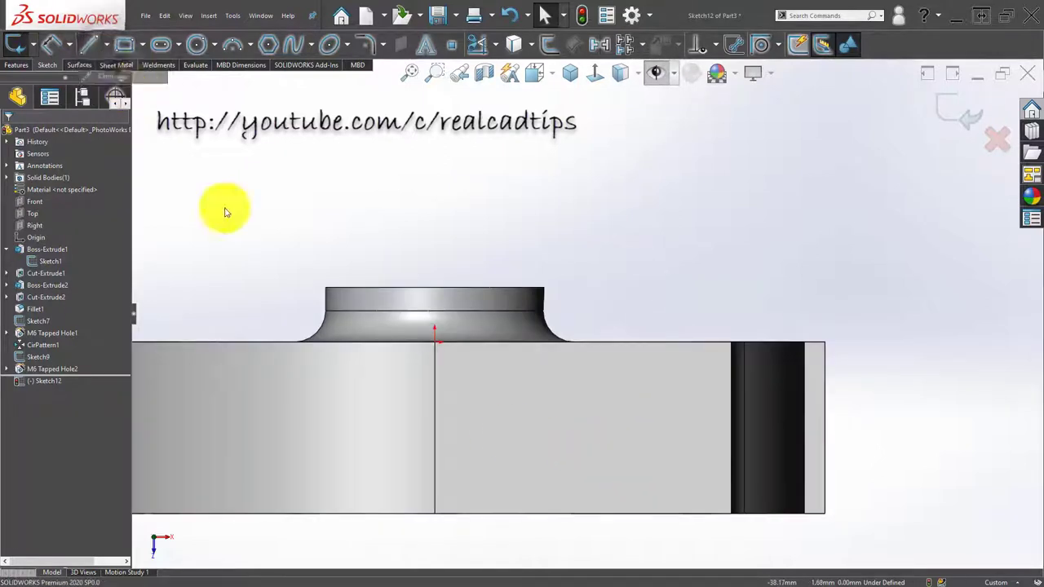
click(435, 427)
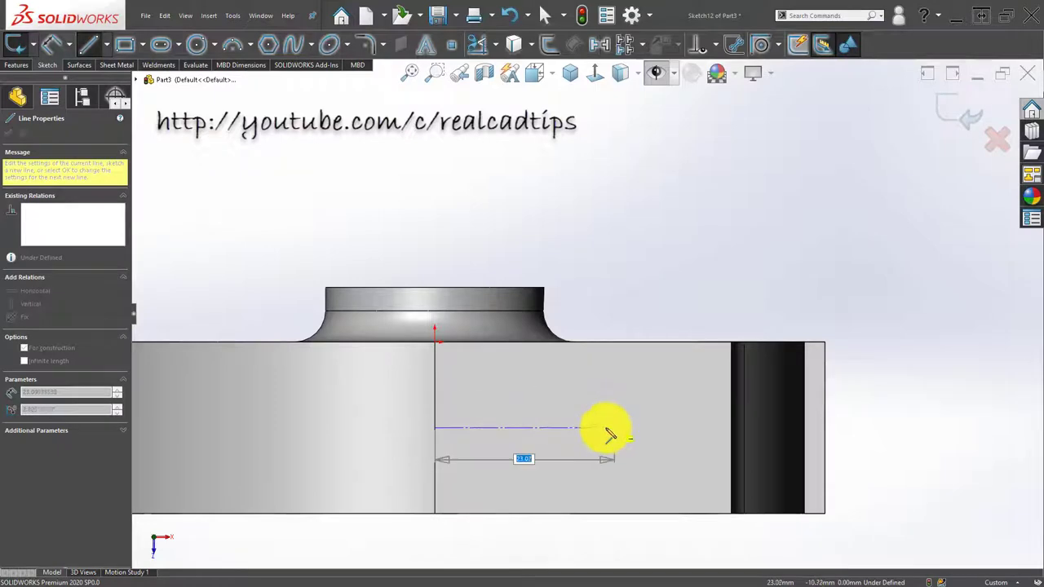
click(601, 427)
key(Escape)
scroll(489, 457, up, 1)
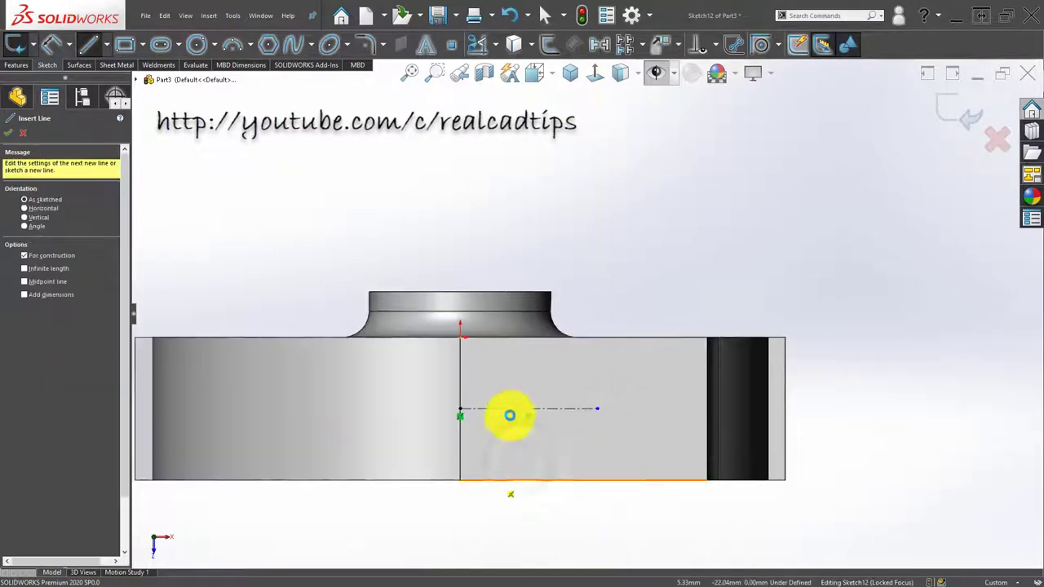
key(Escape)
Dimension the centerline to 28 mm, revise it to 26 mm, and exit the sketch
click(516, 409)
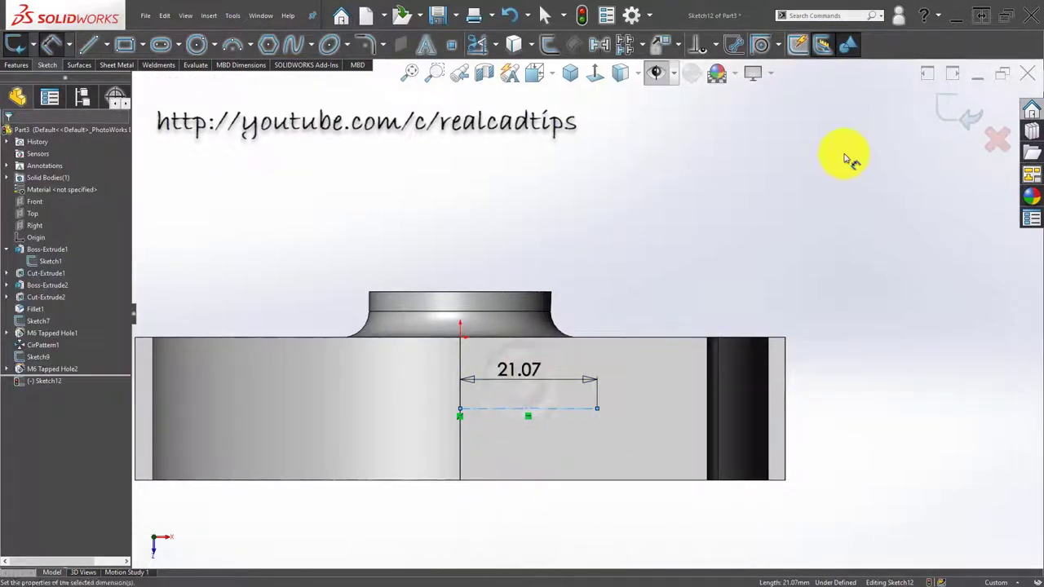
text(28)
key(Return)
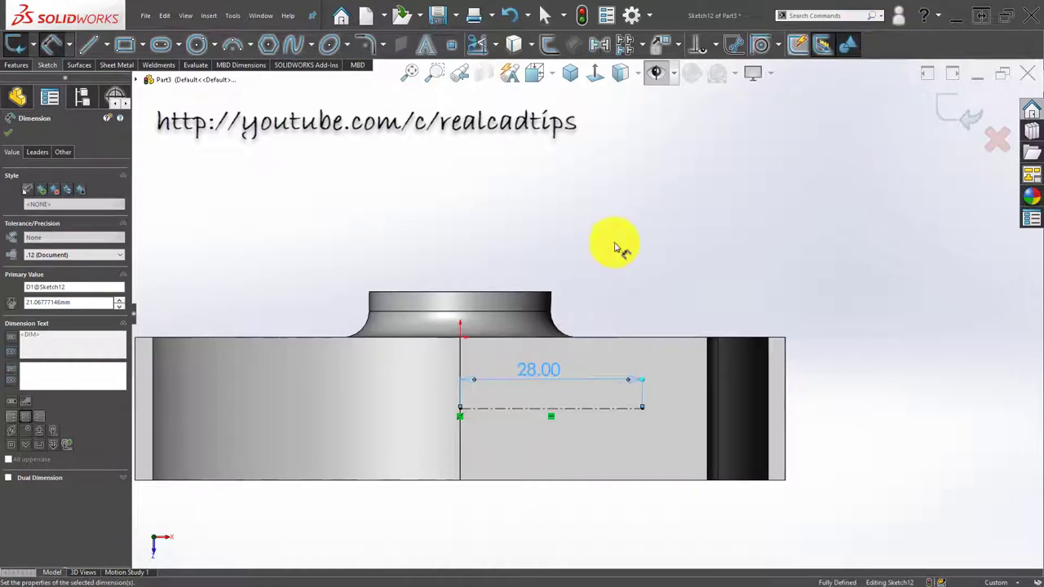
key(Escape)
scroll(571, 351, up, 2)
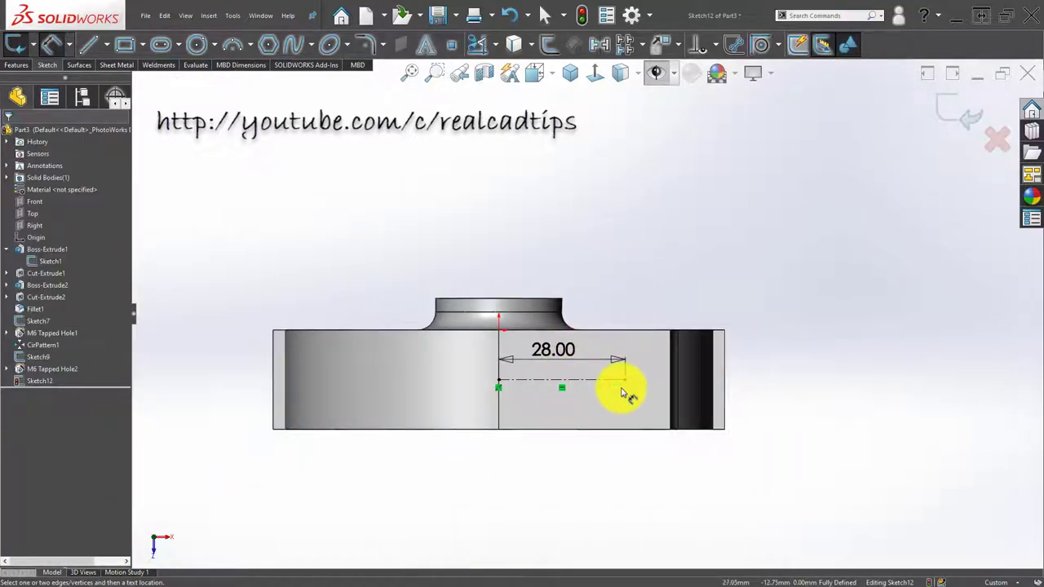
scroll(621, 394, down, 2)
scroll(618, 392, down, 2)
mouse_move(571, 396)
middle_down()
mouse_move(575, 252)
mouse_move(618, 170)
mouse_move(578, 140)
mouse_move(539, 212)
middle_up()
scroll(578, 179, down, 2)
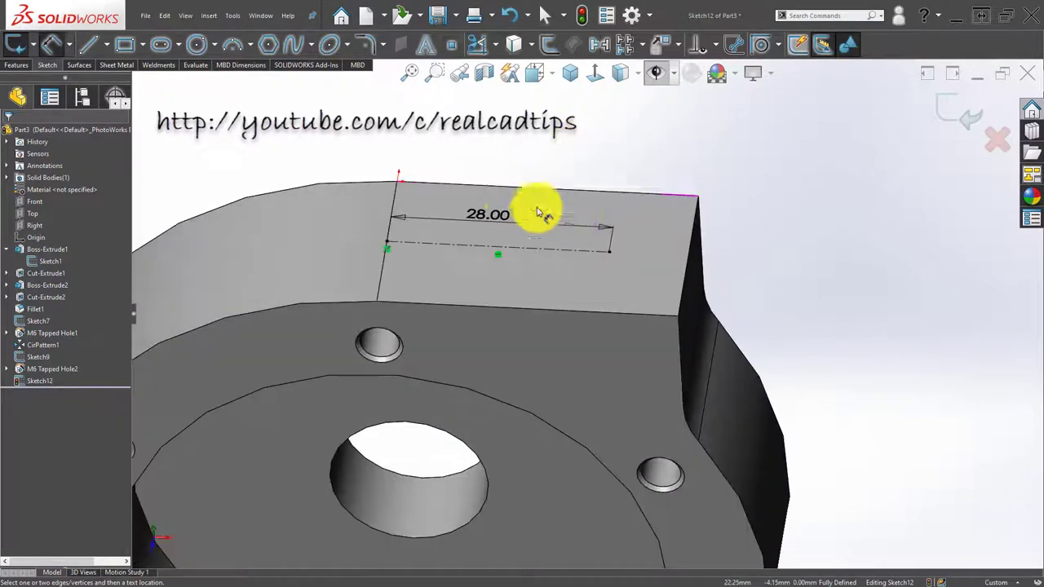
double_click(489, 215)
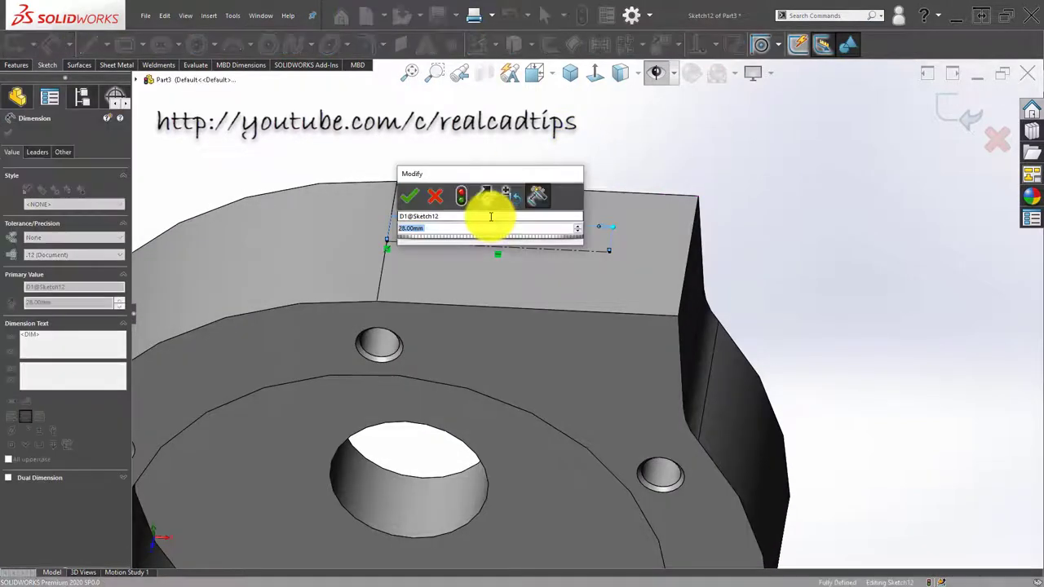
key(Return)
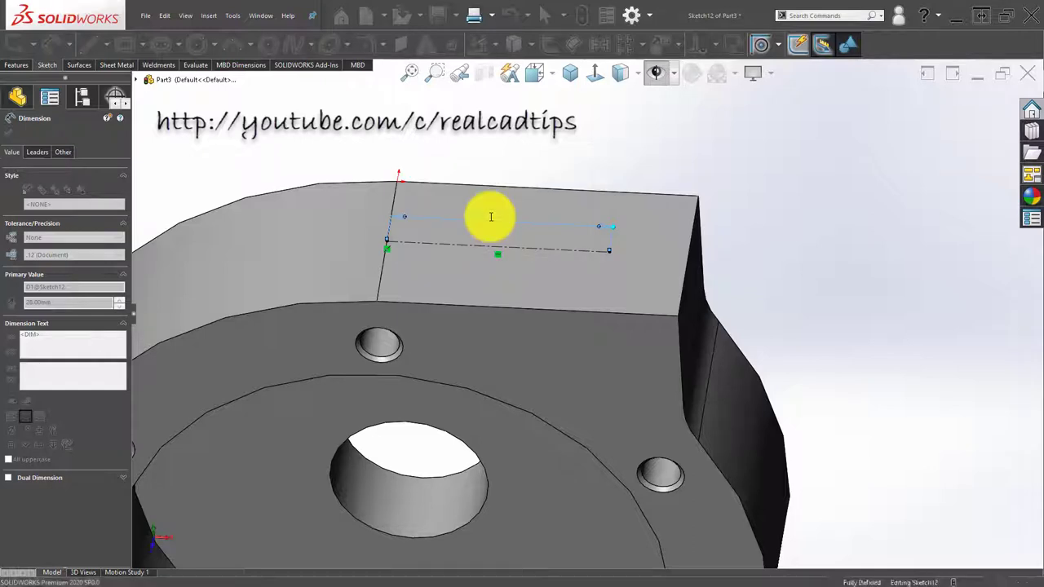
key(Escape)
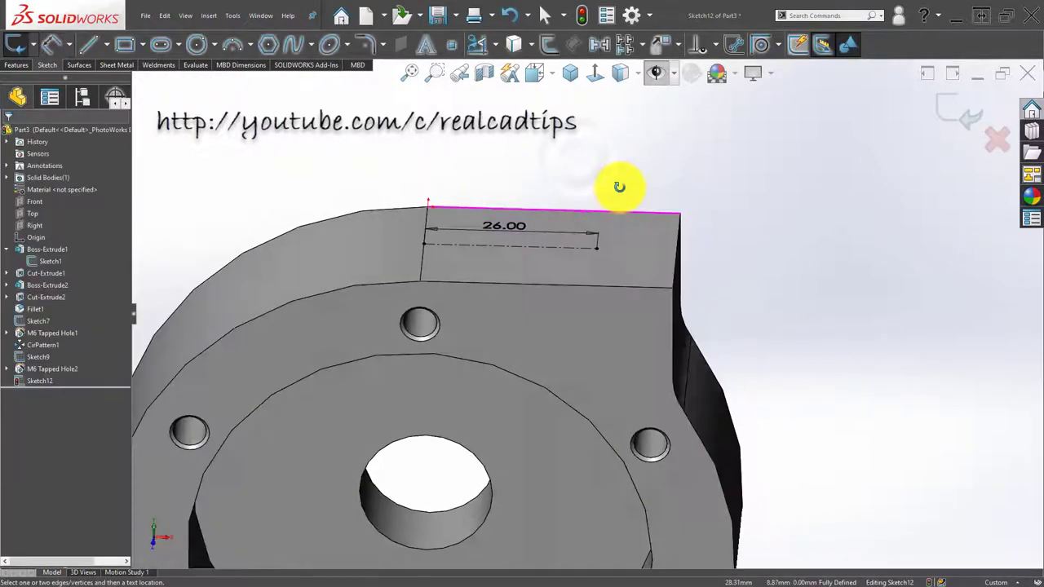
click(17, 46)
Set up an M8 tapped hole, Up To Next, with a near-side countersink
click(167, 44)
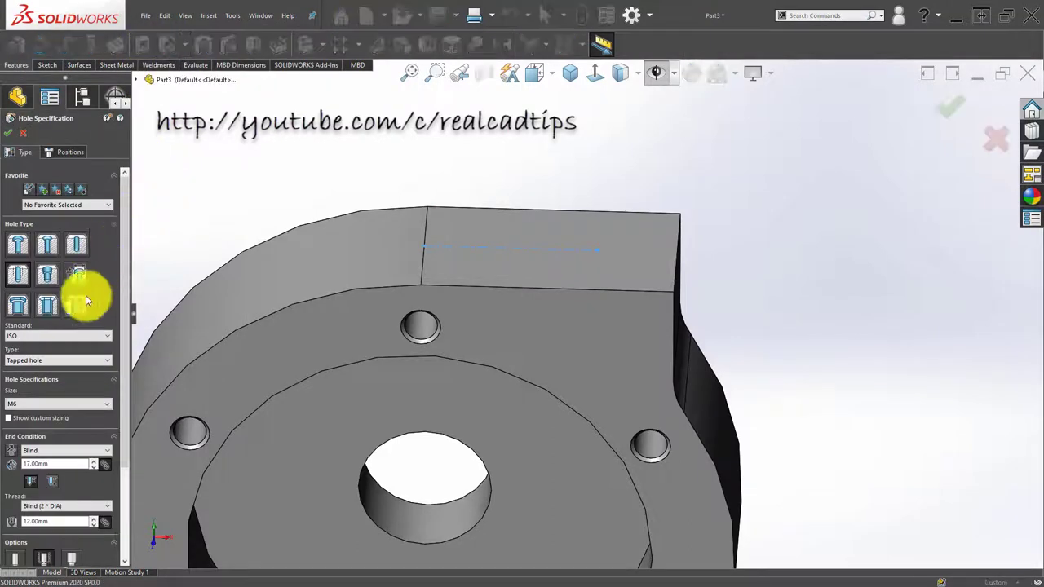
drag(127, 208, 128, 226)
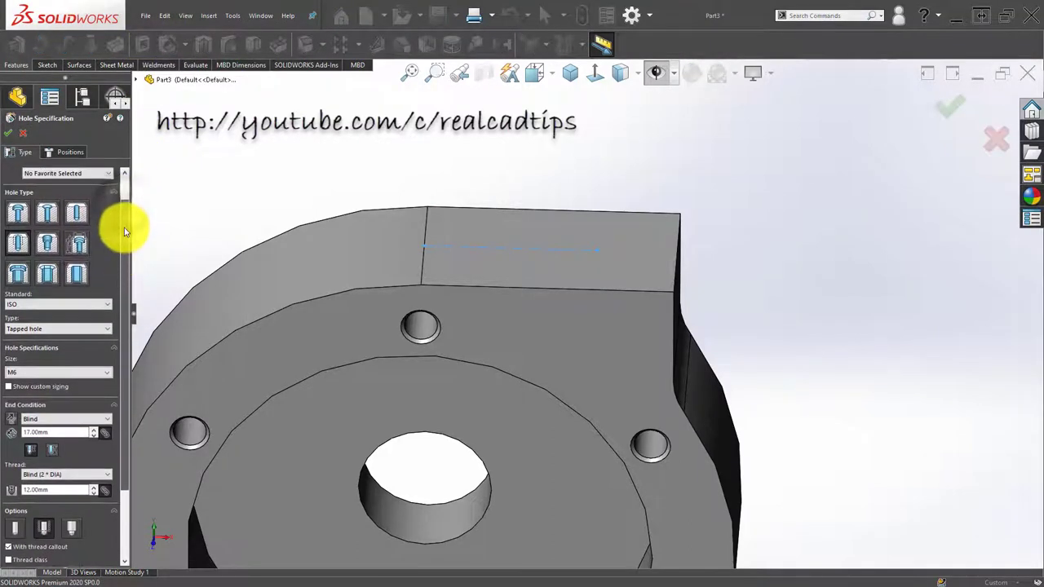
click(66, 372)
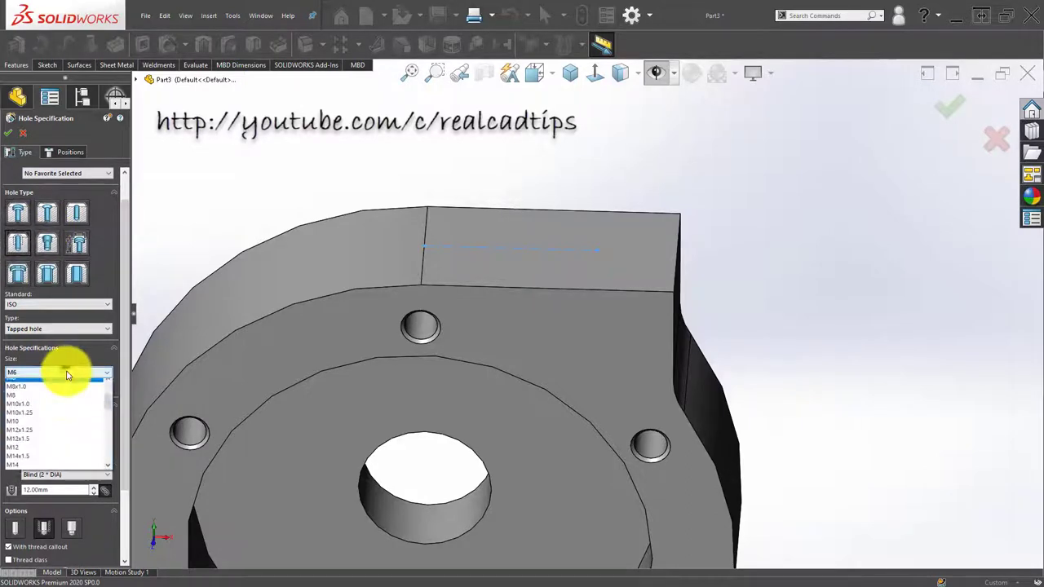
click(70, 404)
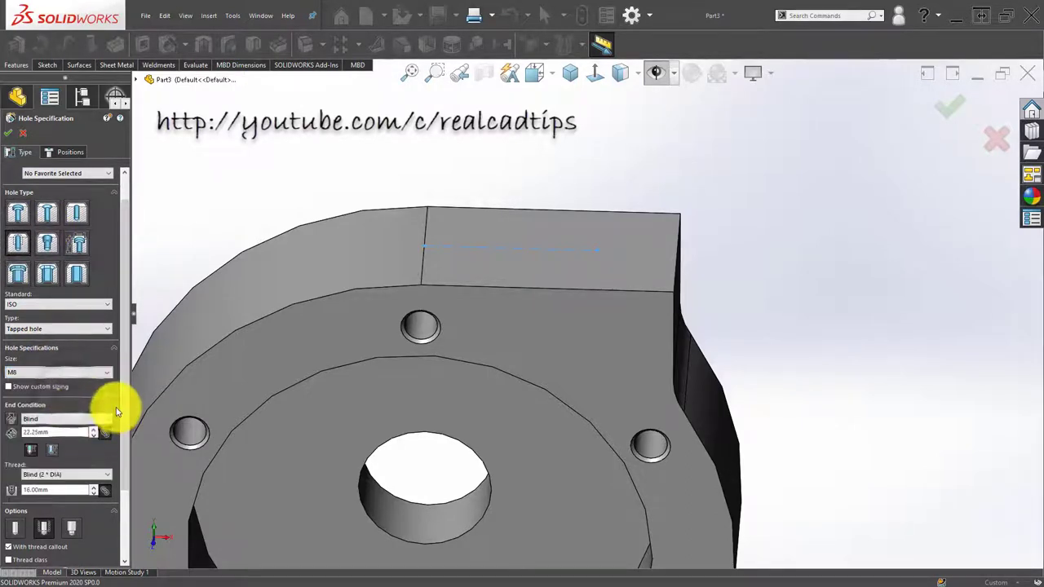
drag(123, 396, 124, 457)
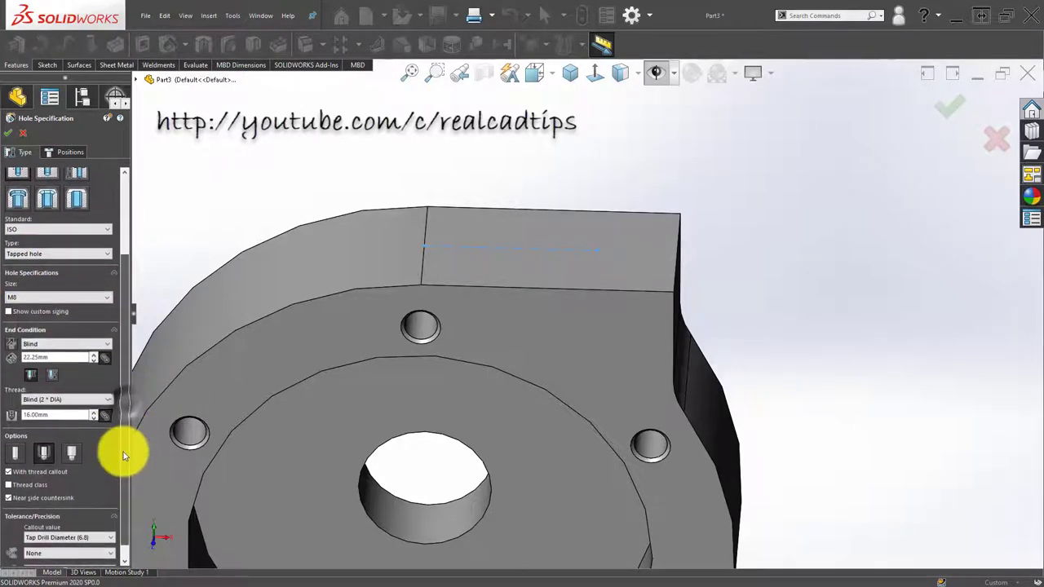
click(72, 344)
click(65, 366)
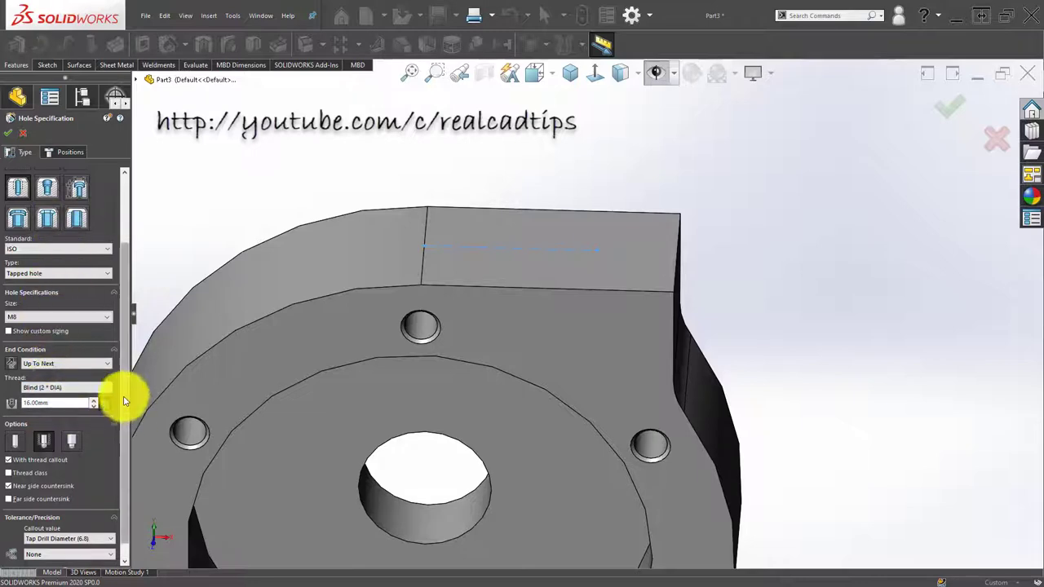
scroll(120, 424, down, 1)
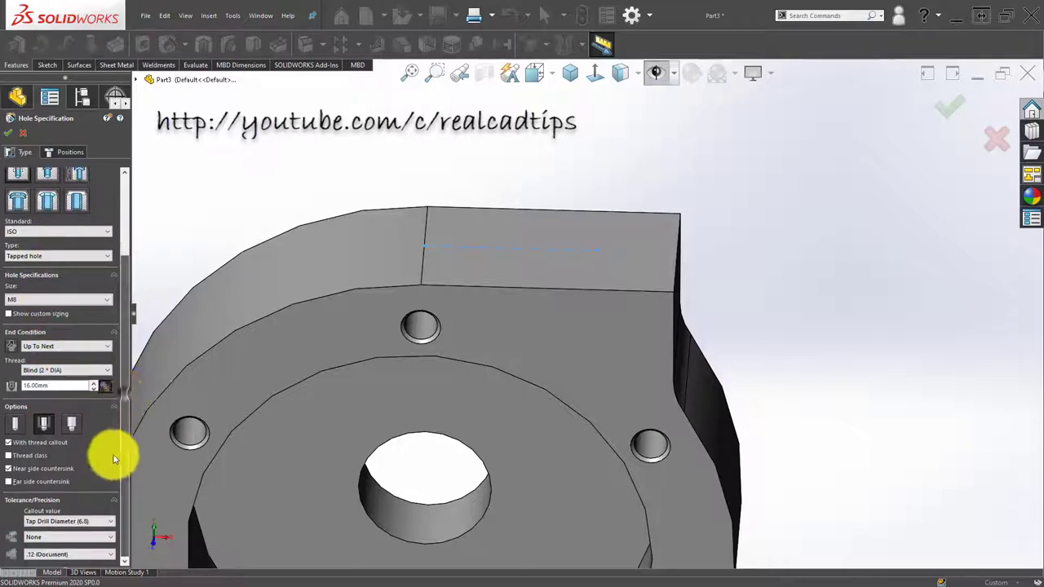
click(55, 471)
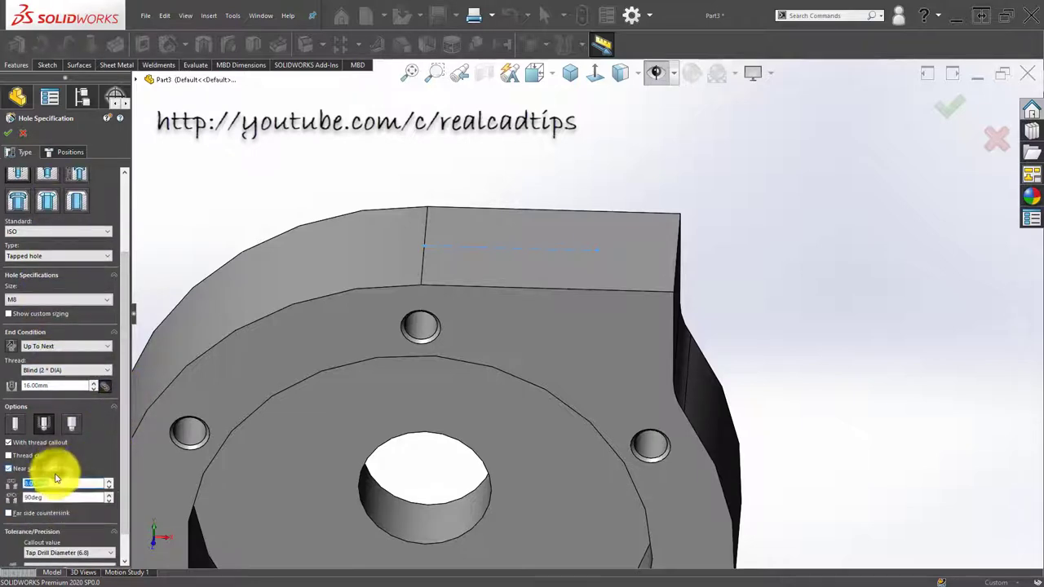
drag(73, 485, 4, 483)
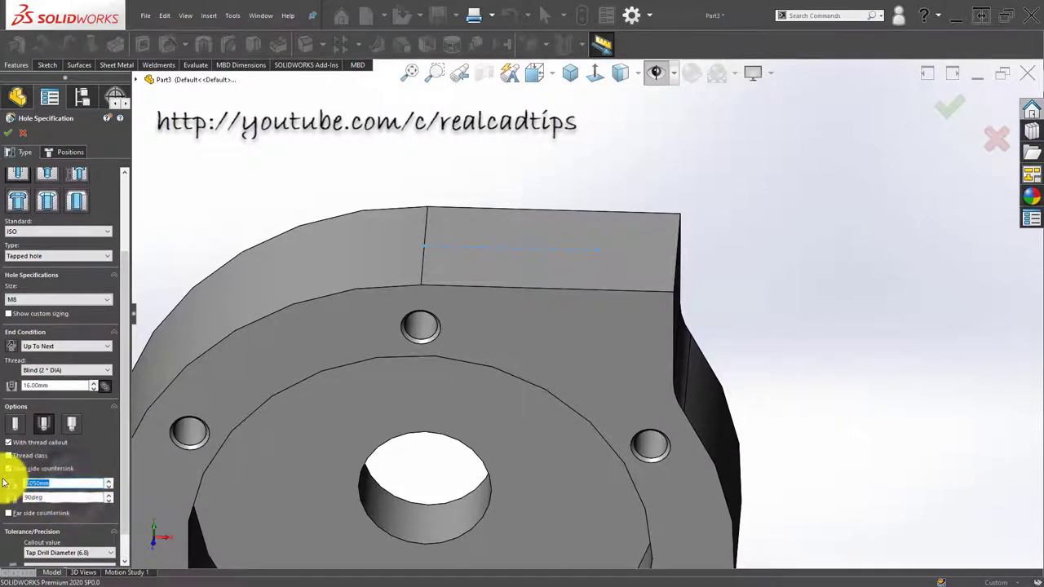
text(8)
Place the M8 hole on the part's top face to create M8 Tapped Hole1
click(65, 151)
click(454, 228)
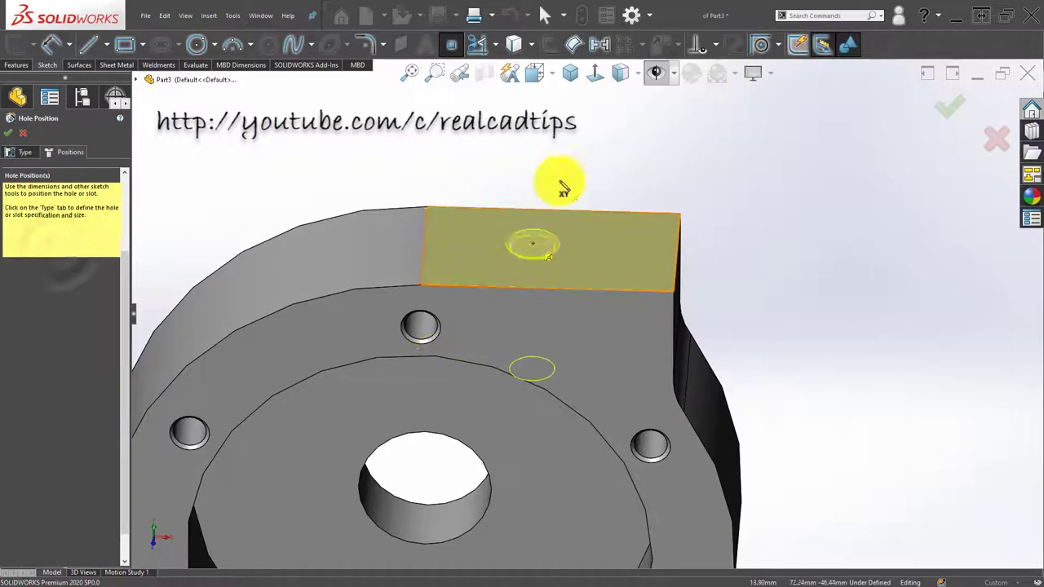
click(657, 72)
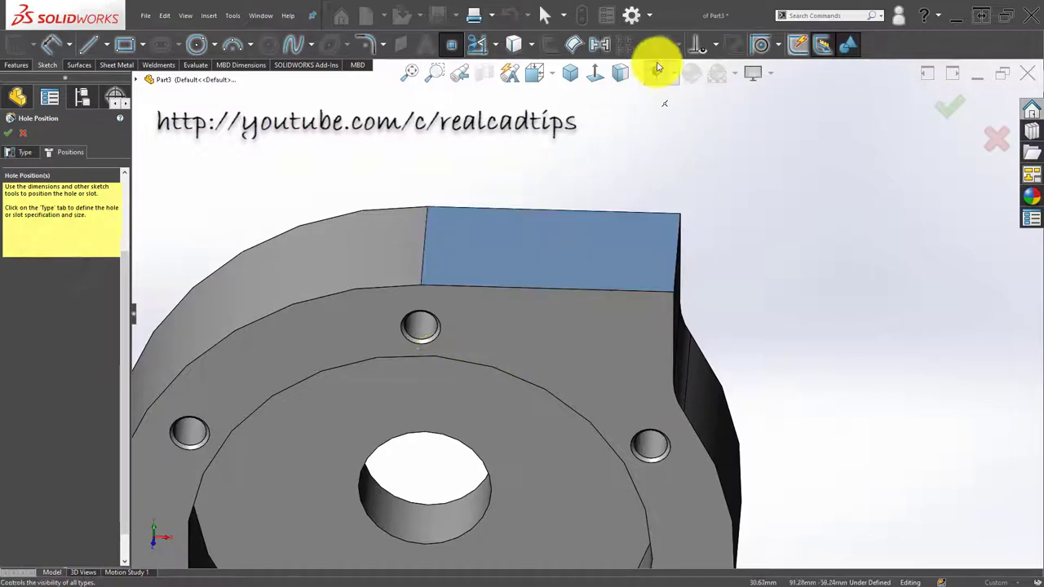
click(601, 260)
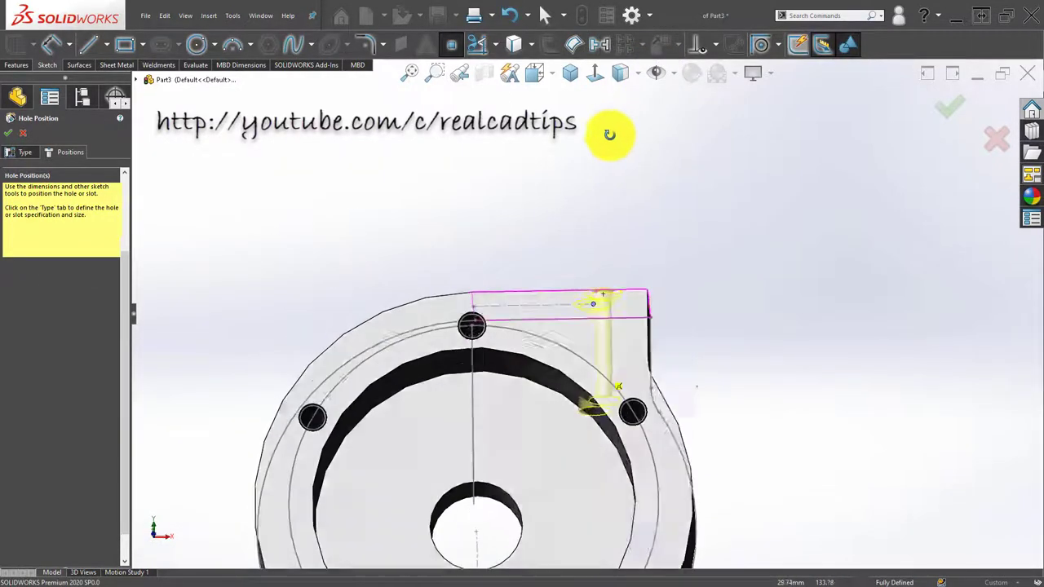
click(950, 108)
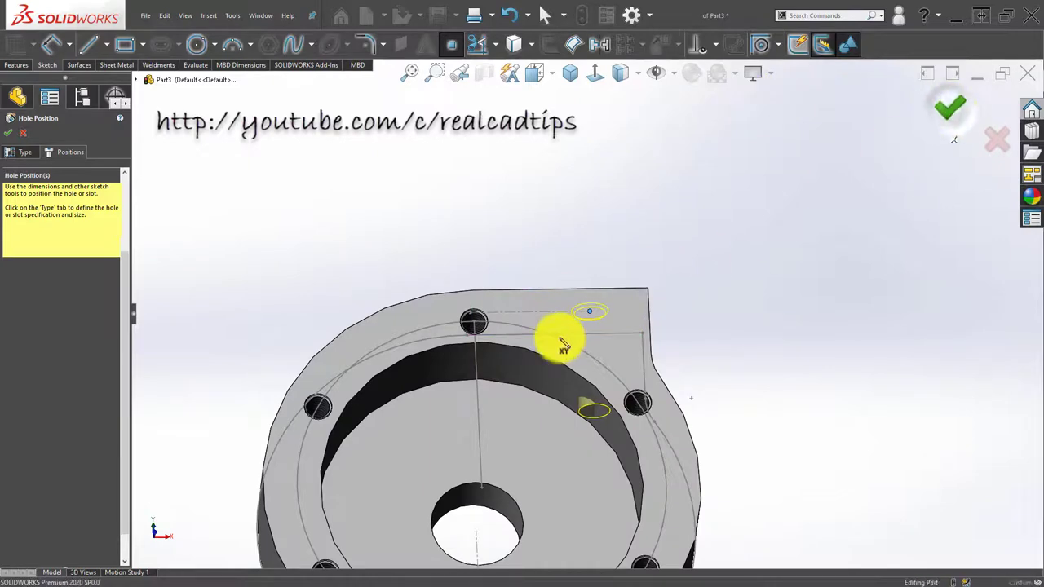
mouse_move(563, 422)
middle_down()
mouse_move(538, 581)
mouse_move(554, 422)
mouse_move(618, 384)
middle_up()
scroll(542, 432, up, 5)
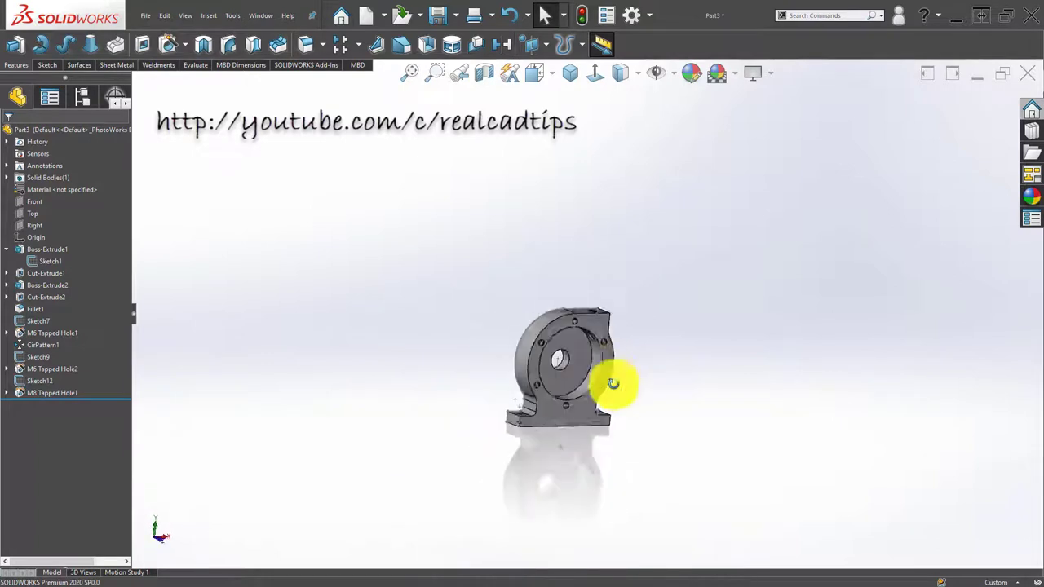
Assign Plain Carbon Steel, view isometric, and apply the Backdrop - Grey with Overhead Light scene
right_click(66, 194)
click(122, 243)
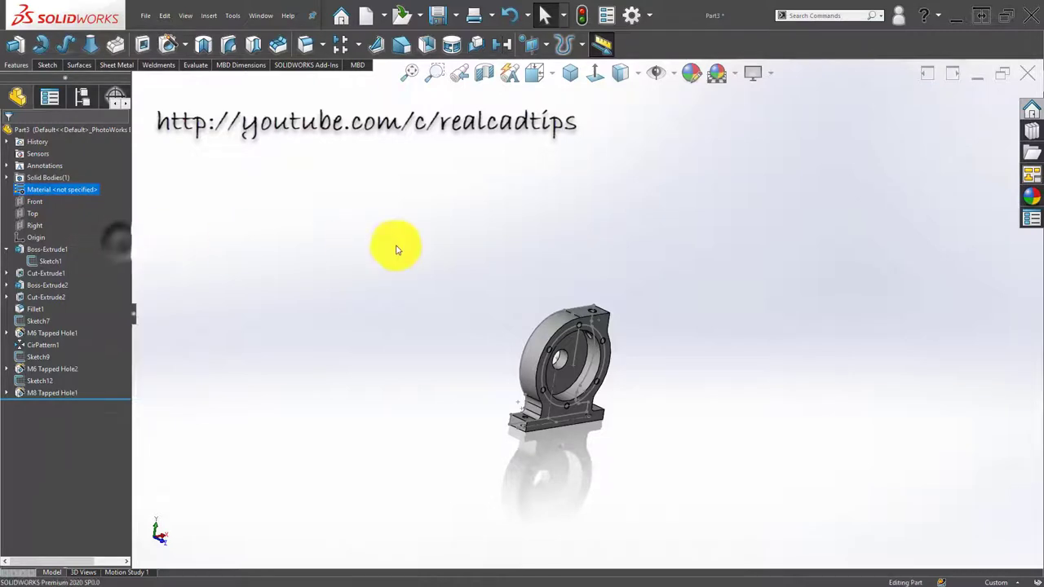
click(565, 79)
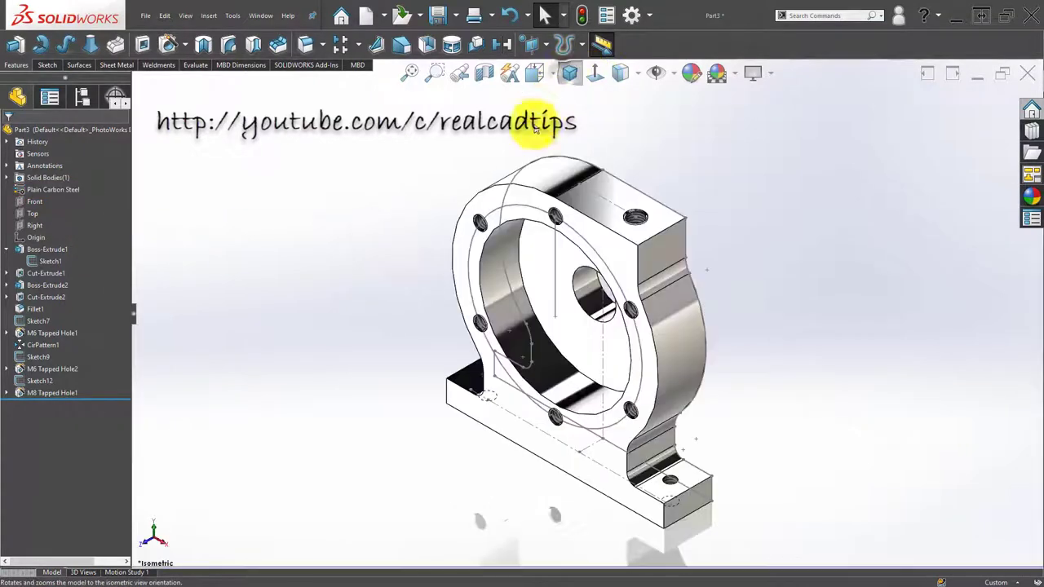
click(735, 81)
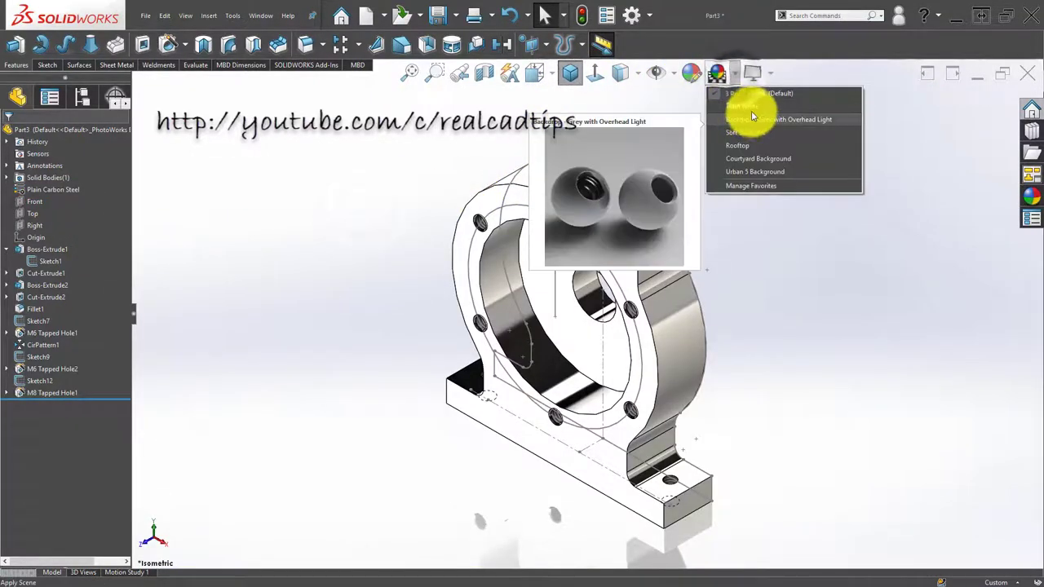
click(746, 119)
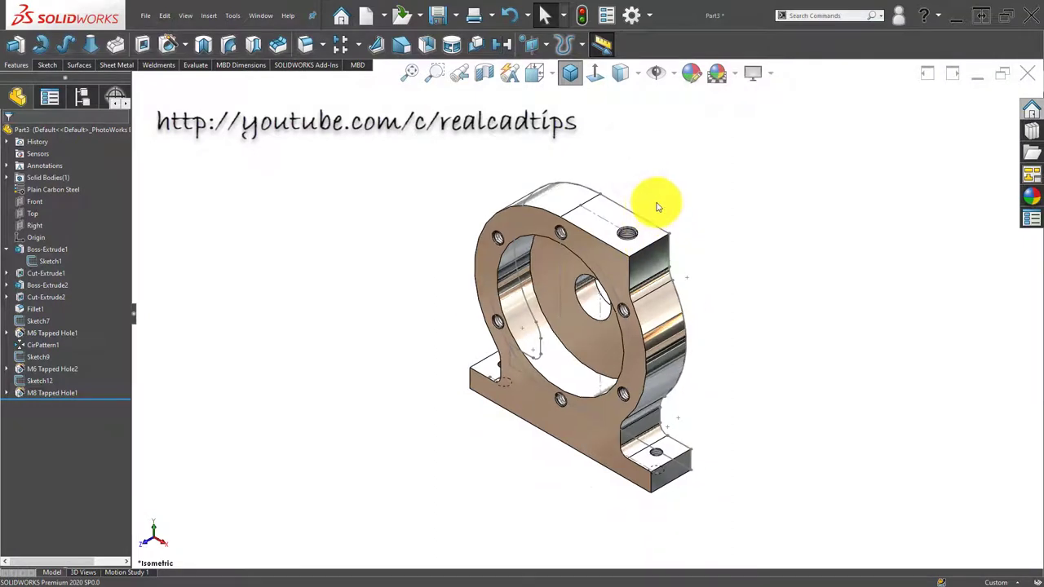
scroll(657, 206, down, 2)
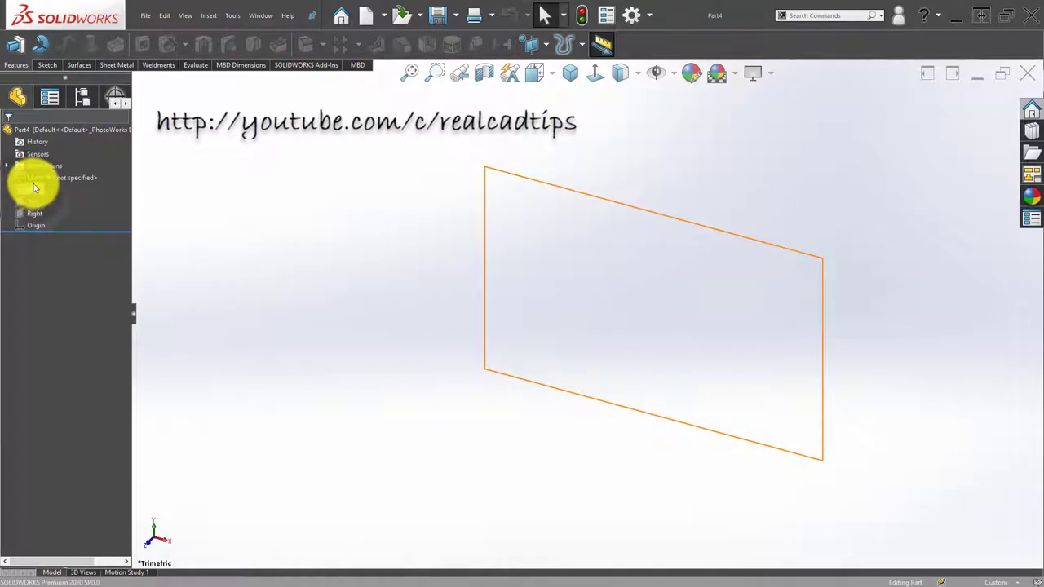
Start a sketch on the Front plane and draw a circle centred on the origin
click(33, 194)
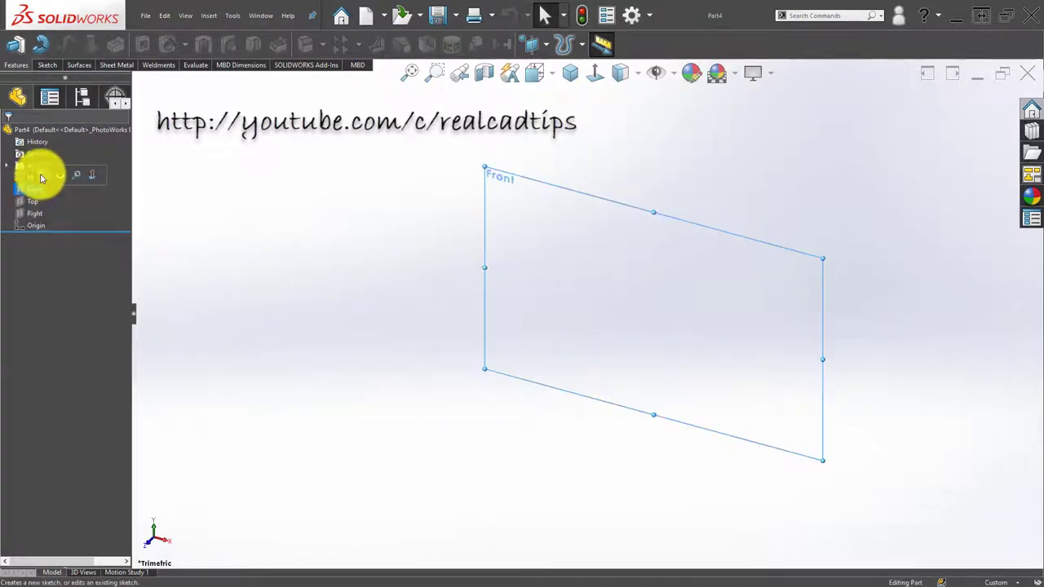
click(41, 176)
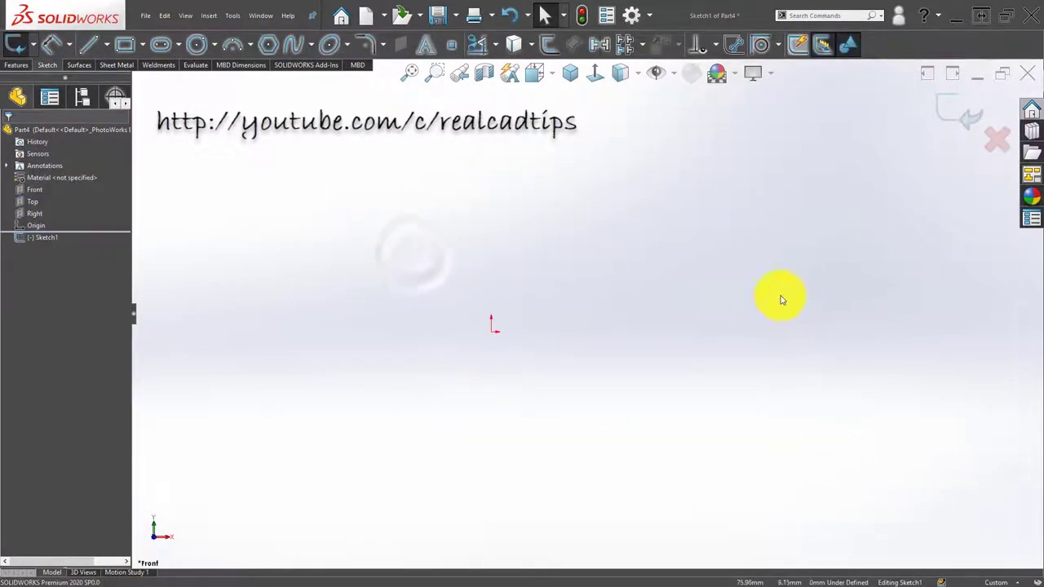
click(196, 44)
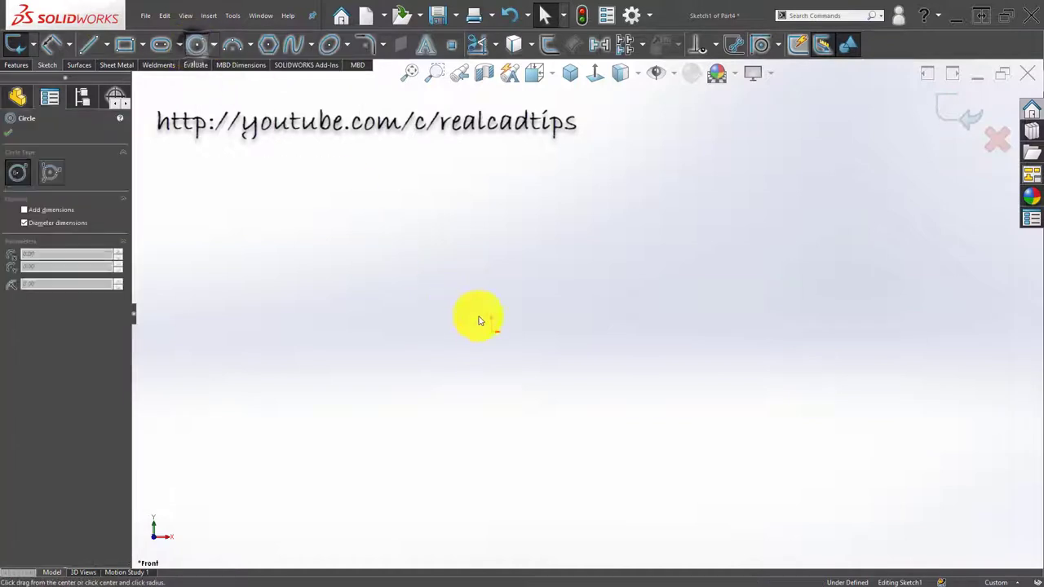
click(491, 330)
click(522, 242)
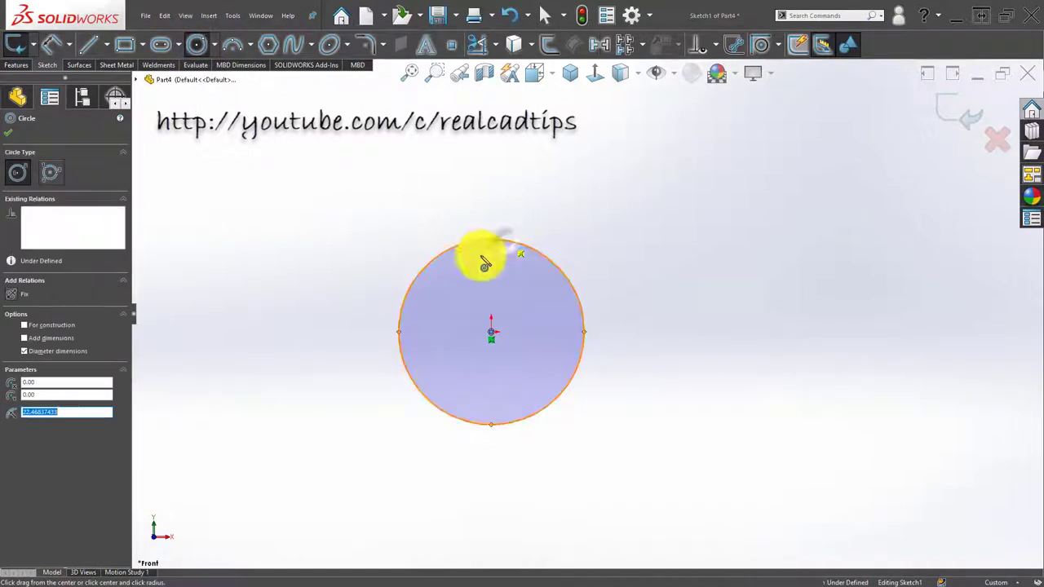
Dimension the circle to Ø33 mm and convert it to construction geometry
key(d)
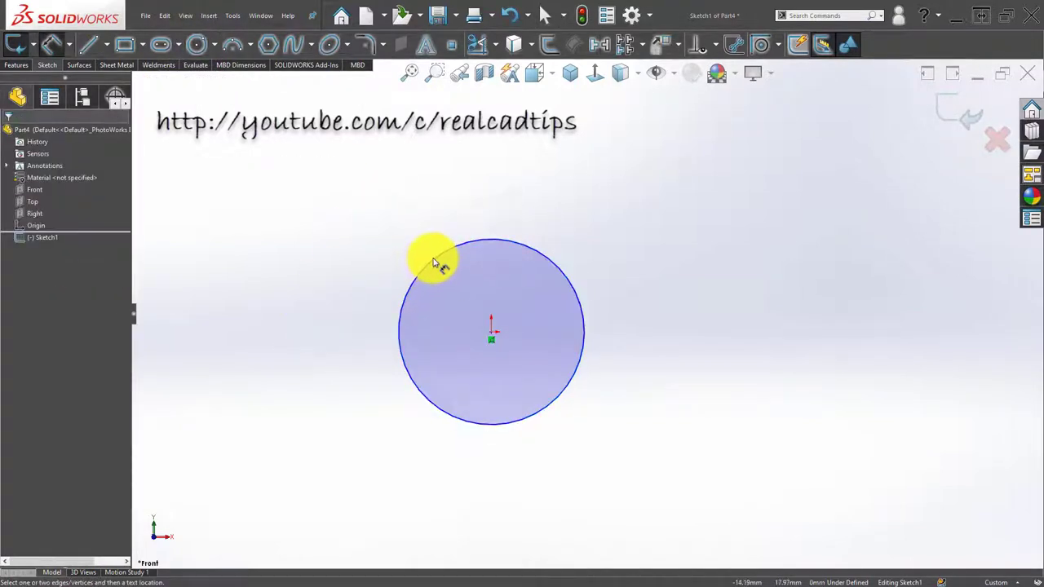
click(435, 259)
click(373, 260)
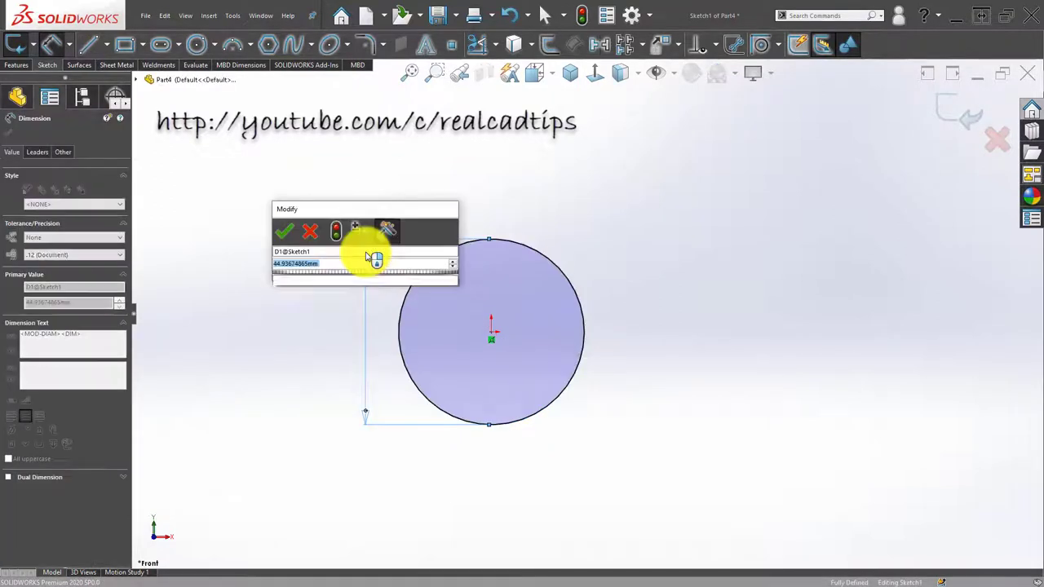
text(33)
key(Return)
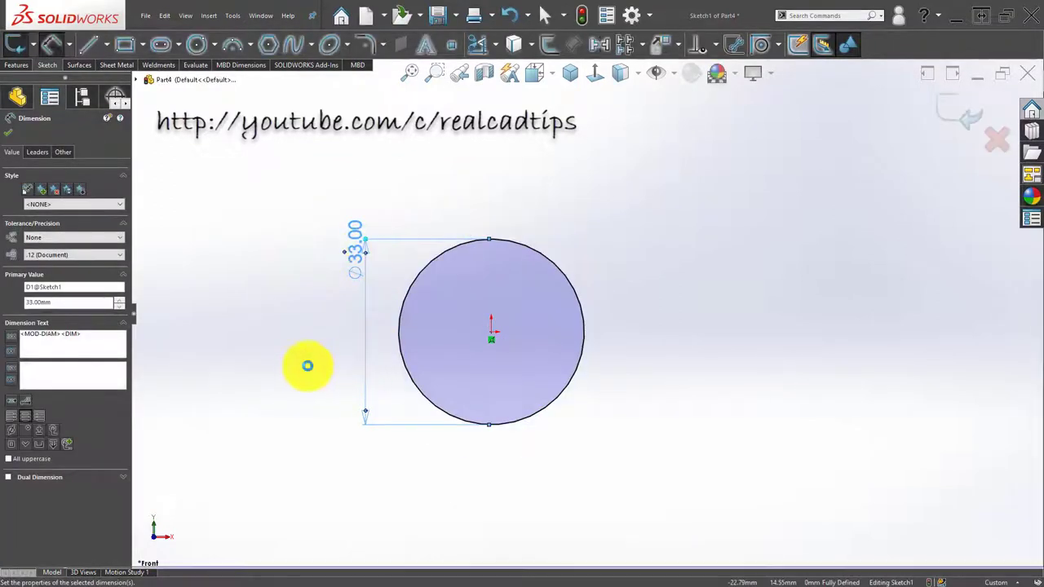
click(302, 366)
click(439, 257)
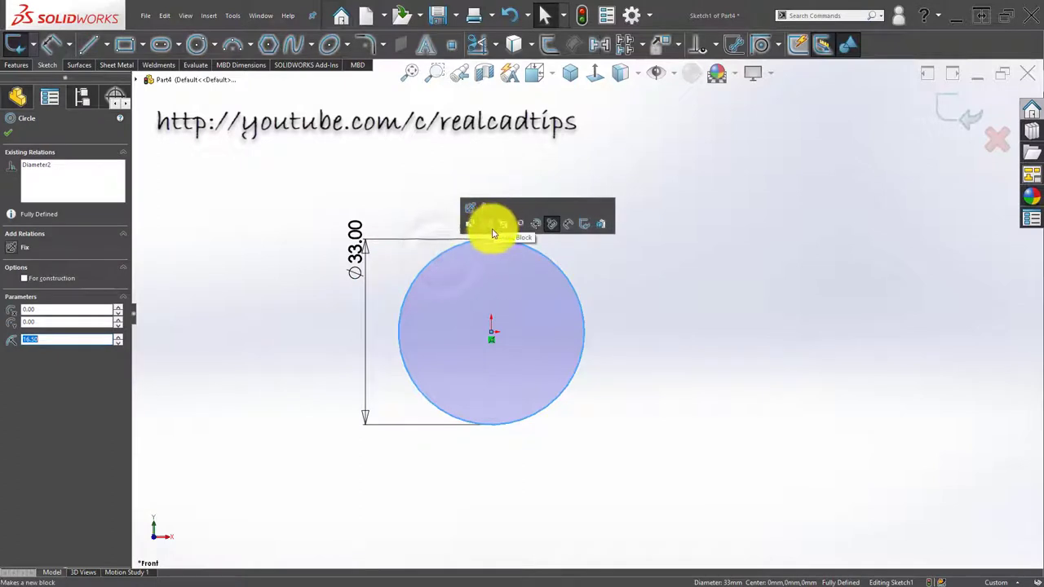
click(489, 224)
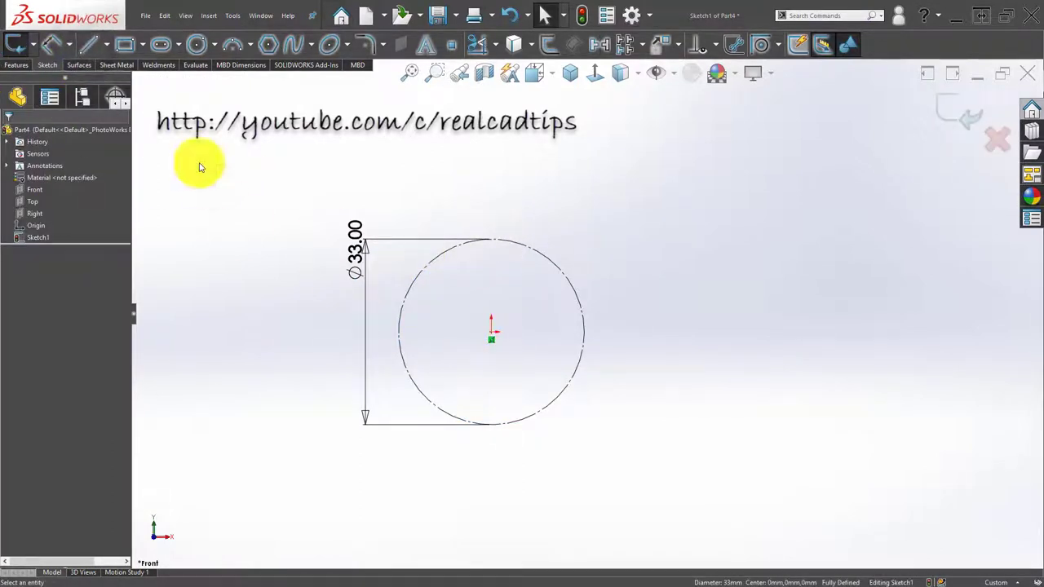
Draw a vertical centerline from the Ø33 circle's centre up to its top edge
click(108, 45)
click(105, 86)
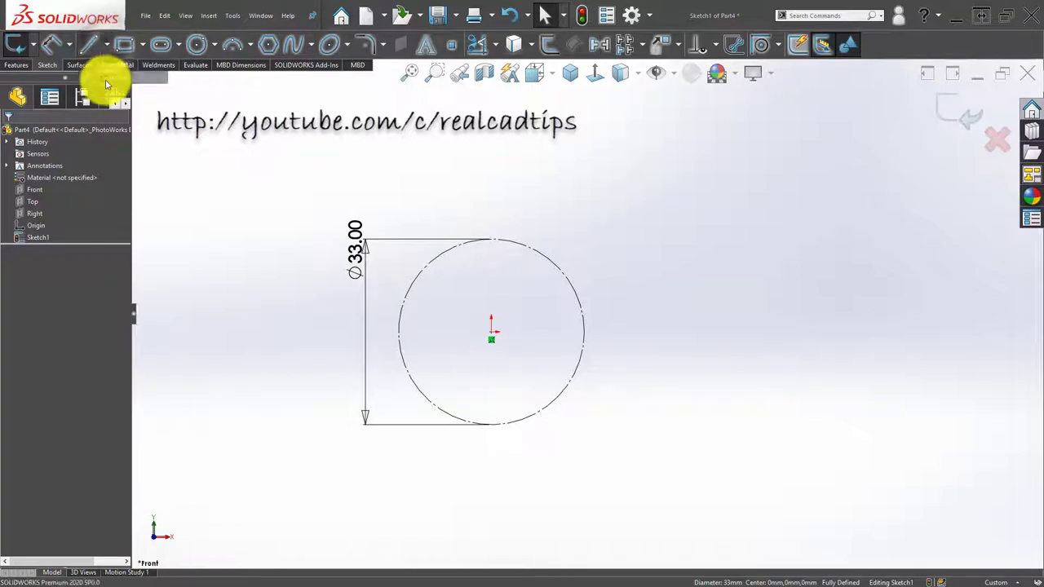
click(492, 337)
click(491, 242)
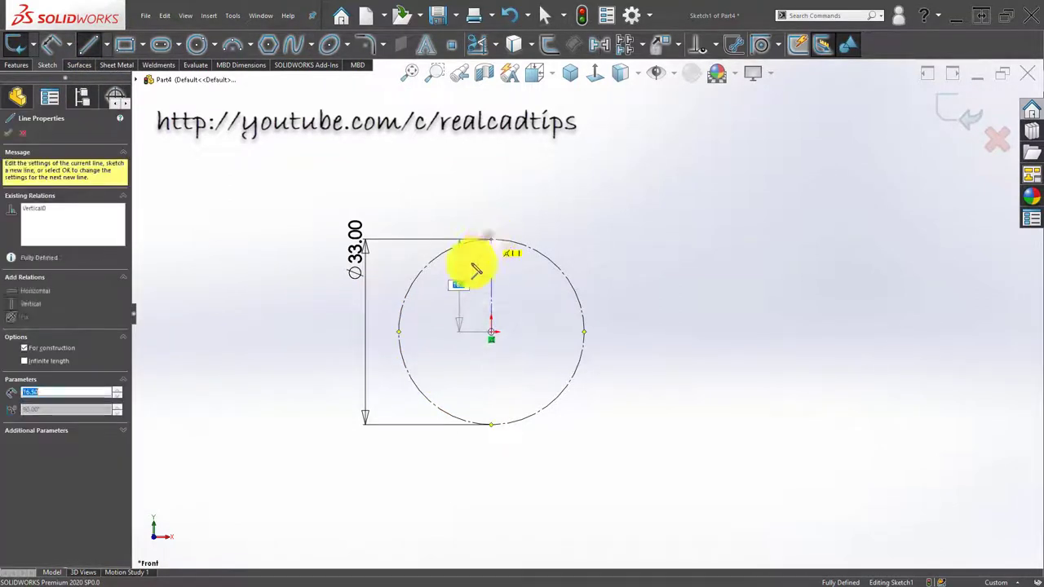
scroll(492, 261, down, 4)
key(Escape)
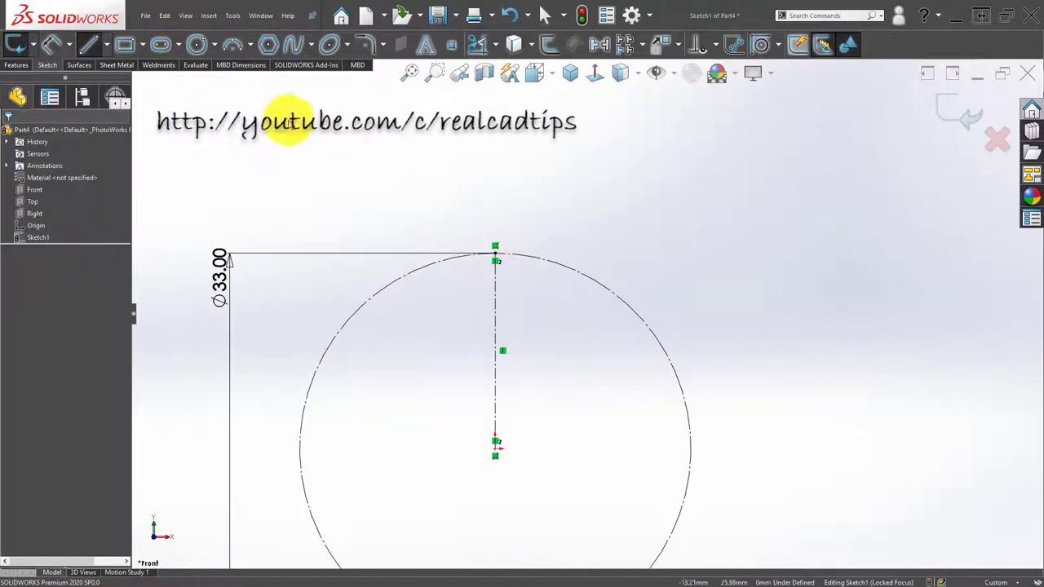
Try a small Ø10 circle near the centerline's top and drag to resize it
click(194, 43)
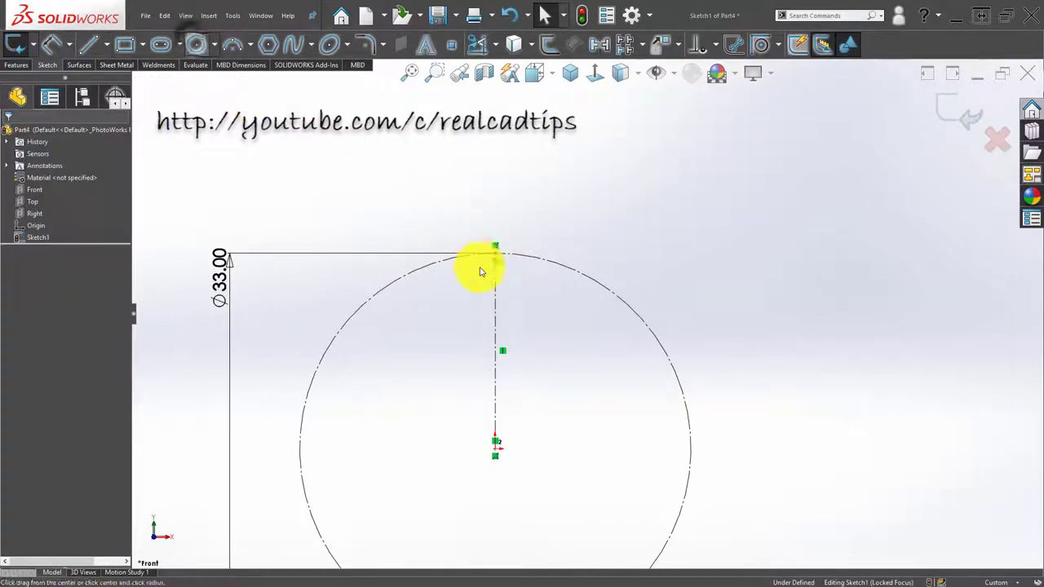
click(517, 300)
key(Escape)
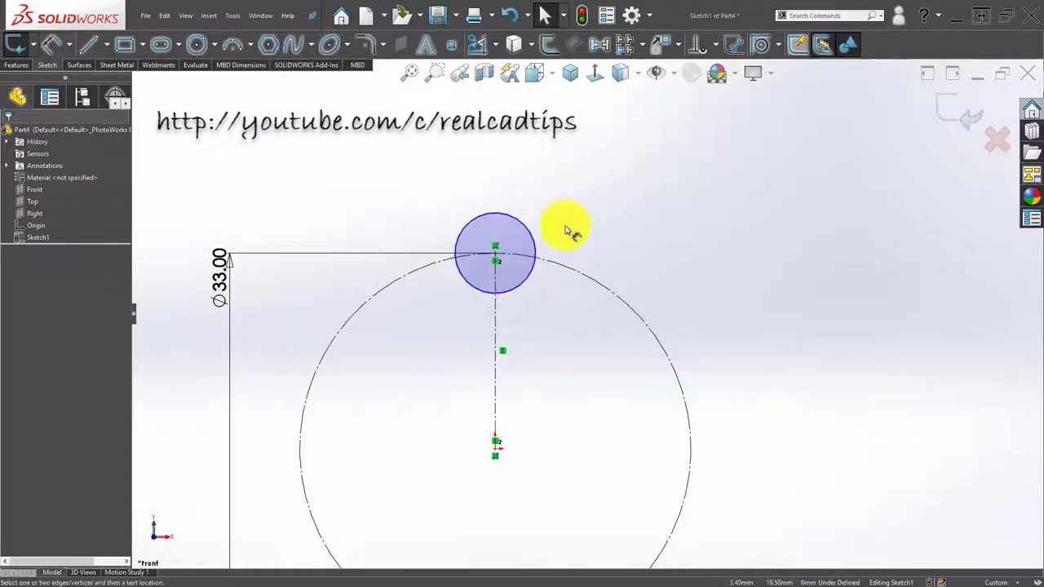
click(530, 234)
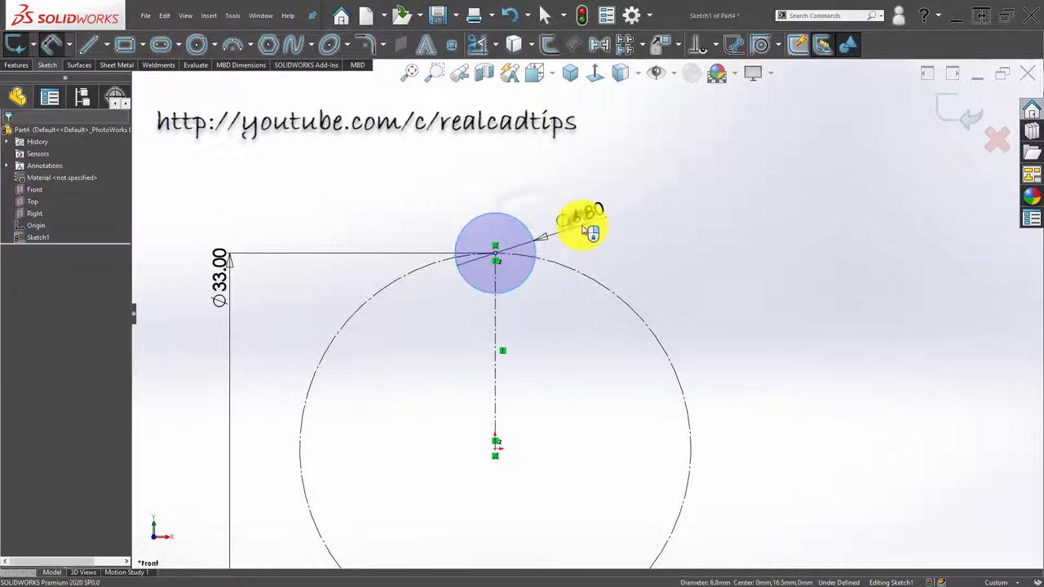
click(588, 230)
text(10)
key(Return)
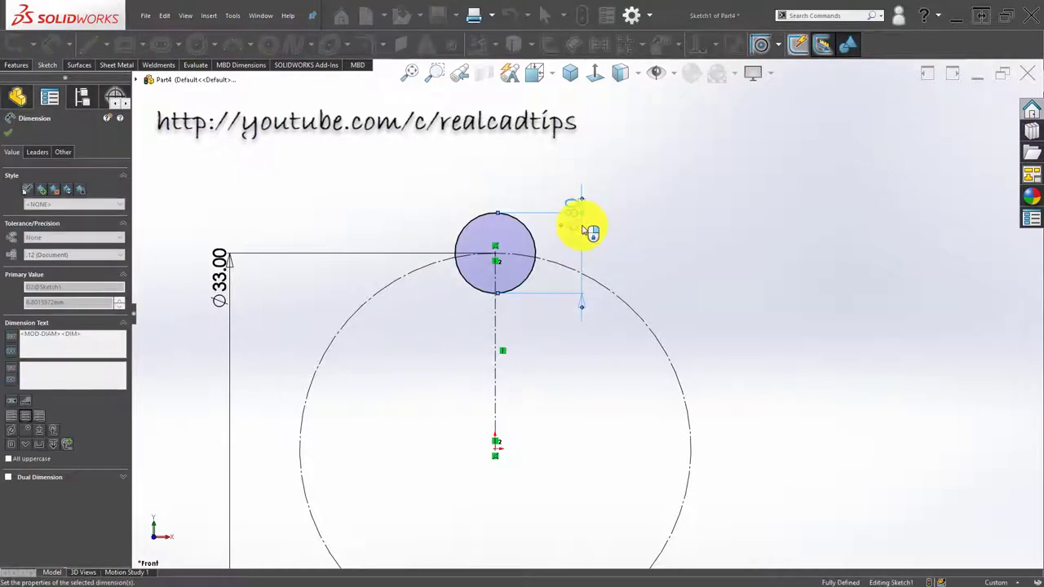
click(249, 180)
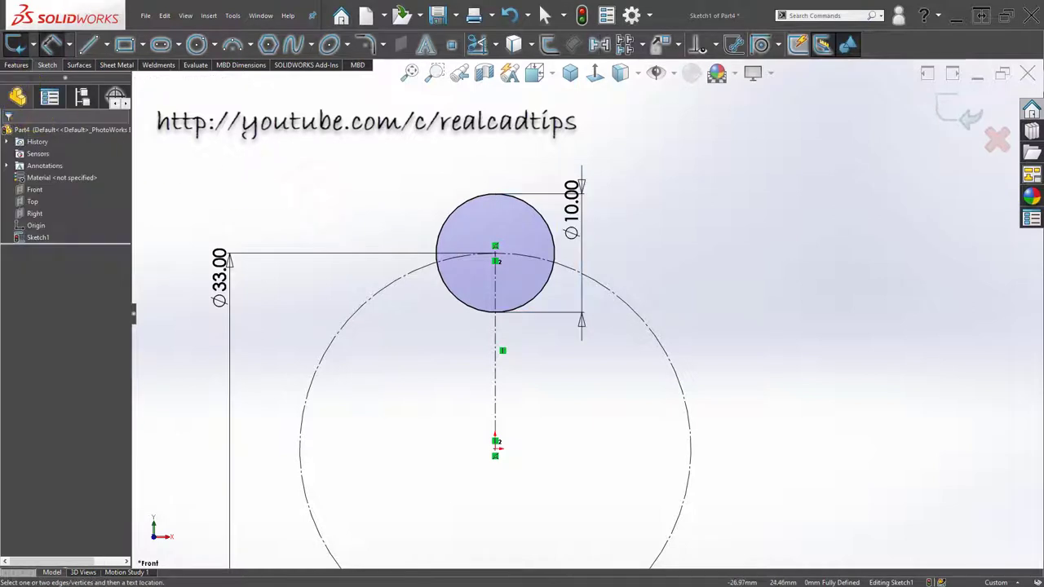
scroll(487, 244, up, 3)
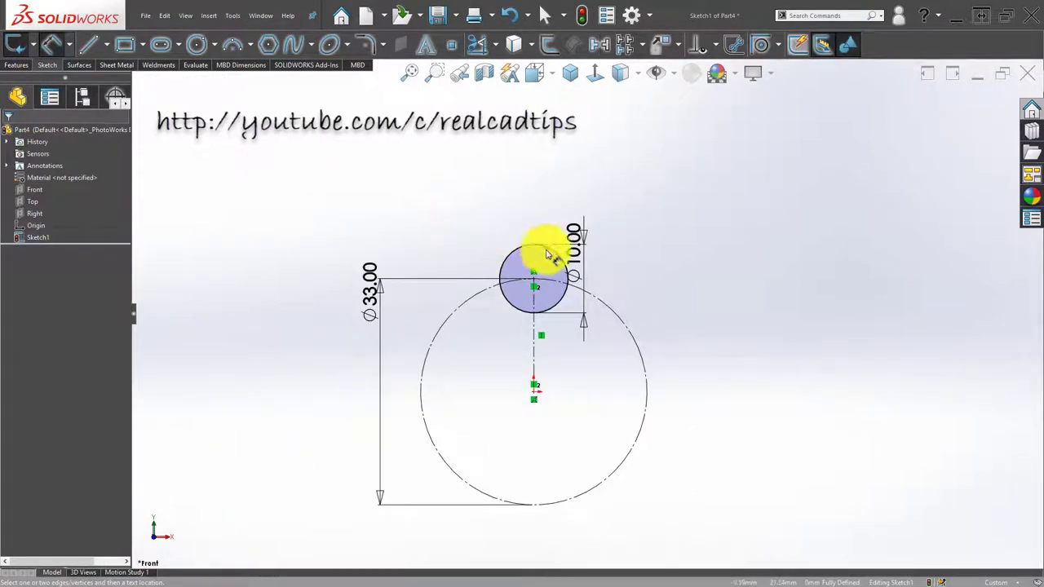
click(462, 228)
key(Escape)
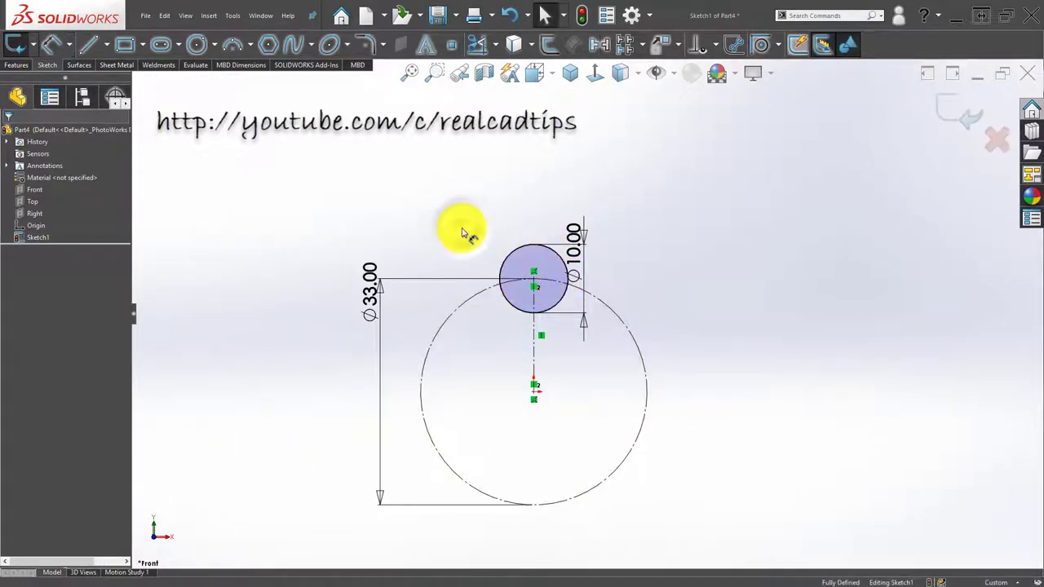
drag(462, 232, 477, 257)
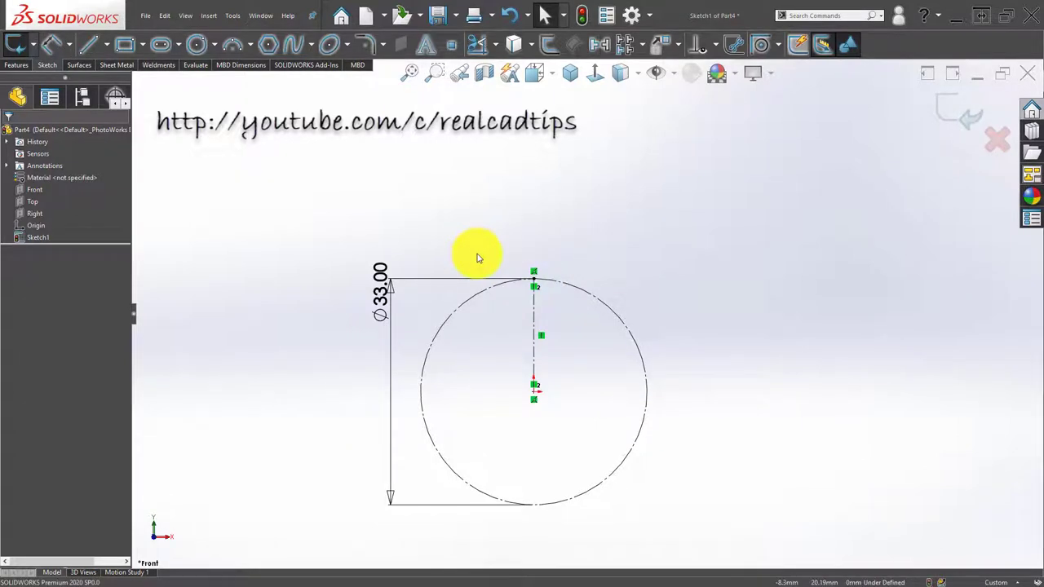
Draw vertical and slanted centerlines from the centre and dimension the angle between them to 30°
click(106, 44)
click(117, 82)
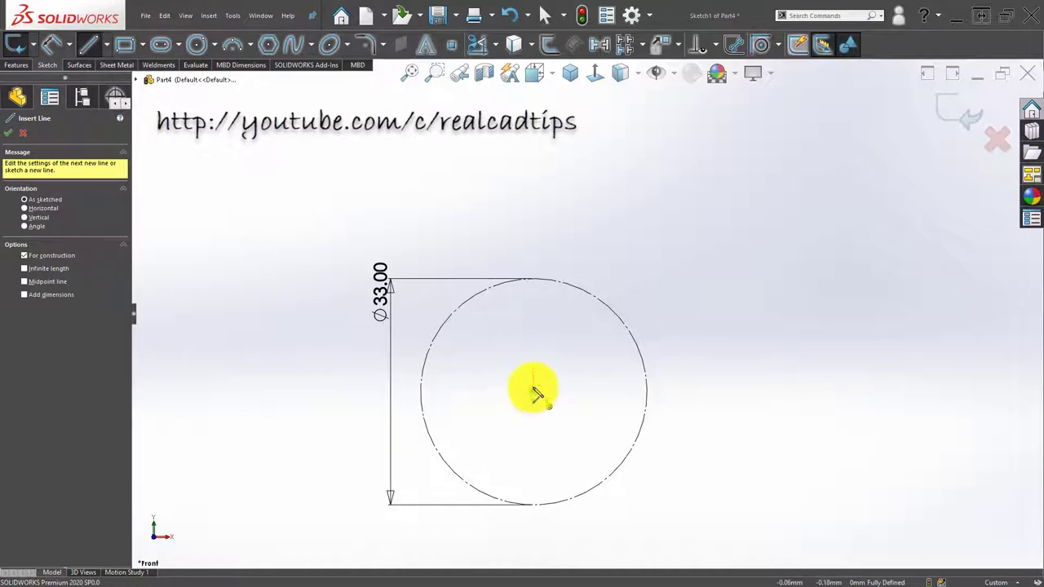
drag(536, 395, 534, 279)
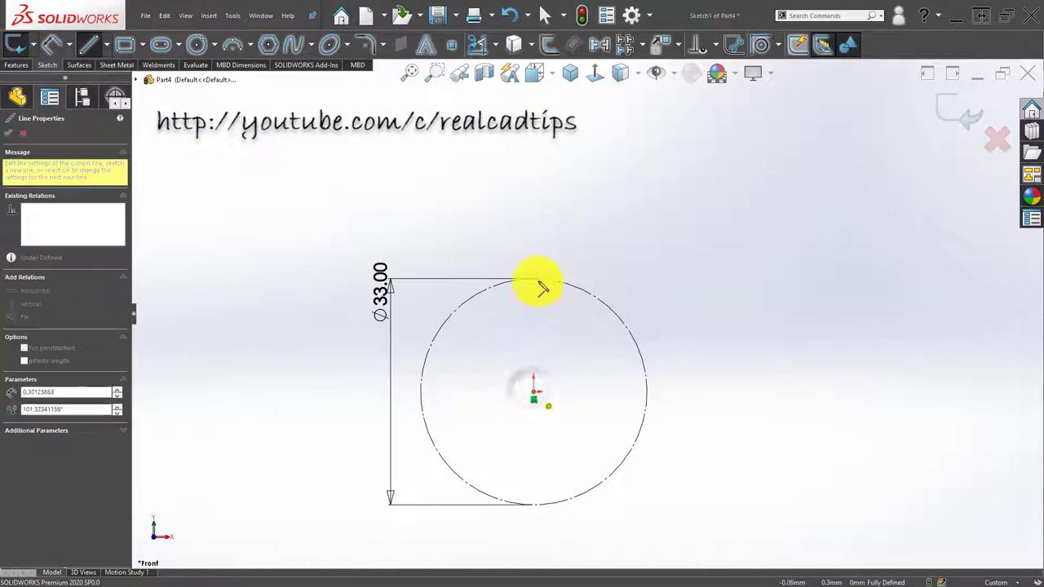
click(534, 392)
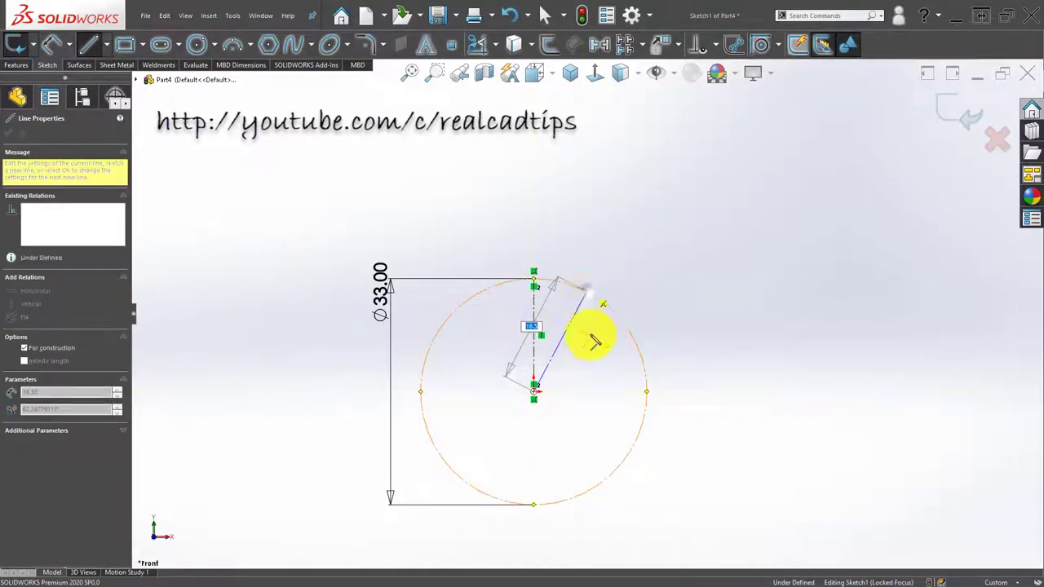
key(Escape)
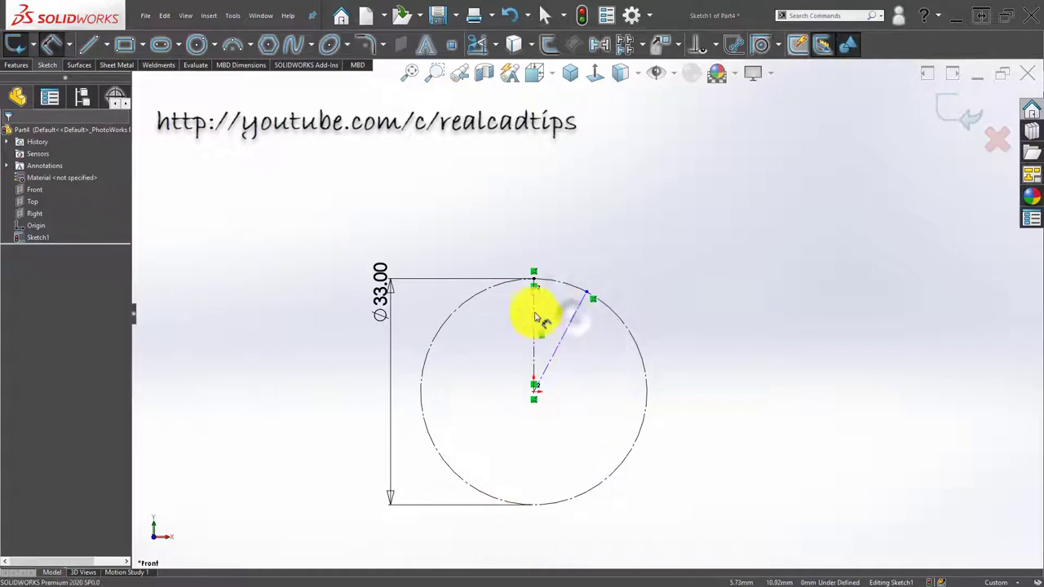
click(537, 318)
click(573, 314)
click(577, 212)
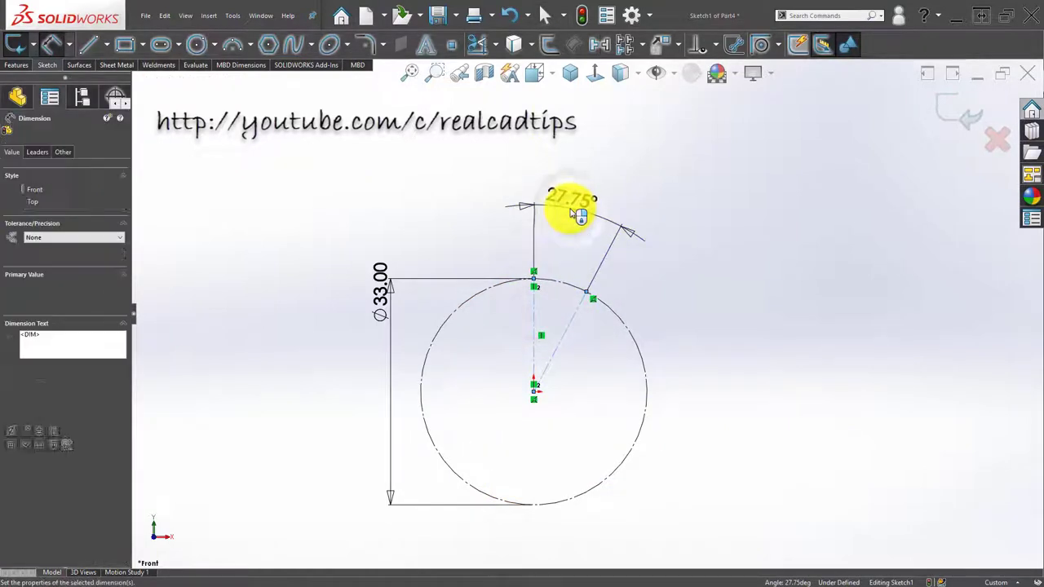
text(30)
key(Return)
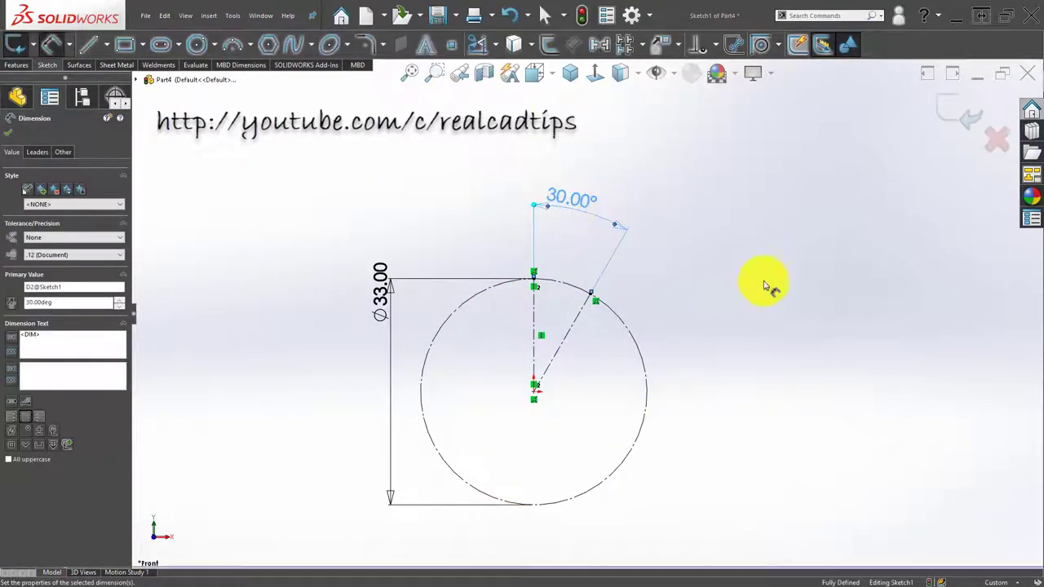
click(767, 285)
scroll(624, 303, down, 3)
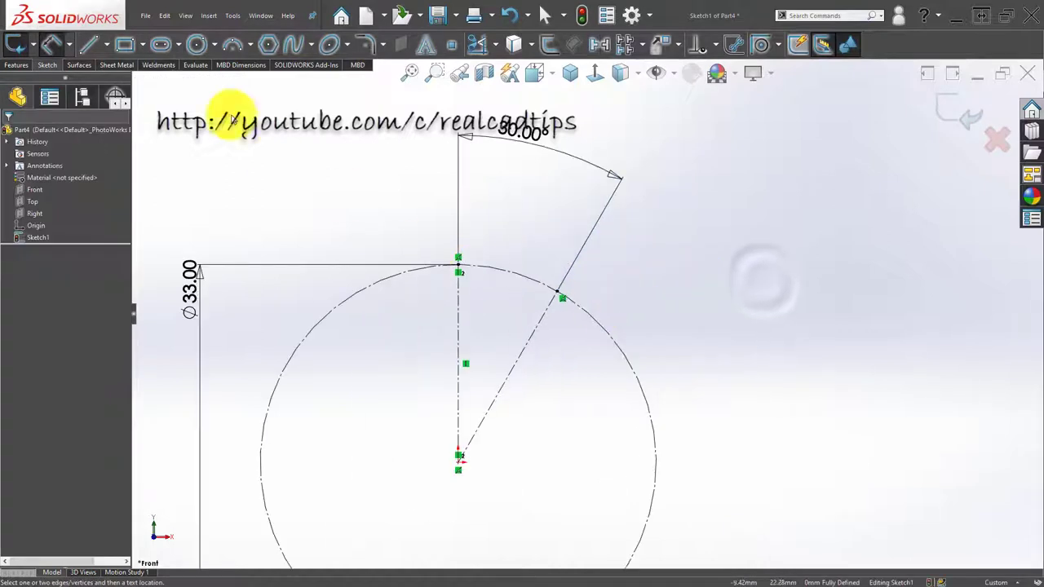
Draw a Ø10 circle centred where the slanted centerline crosses the Ø33 circle
click(196, 45)
click(562, 296)
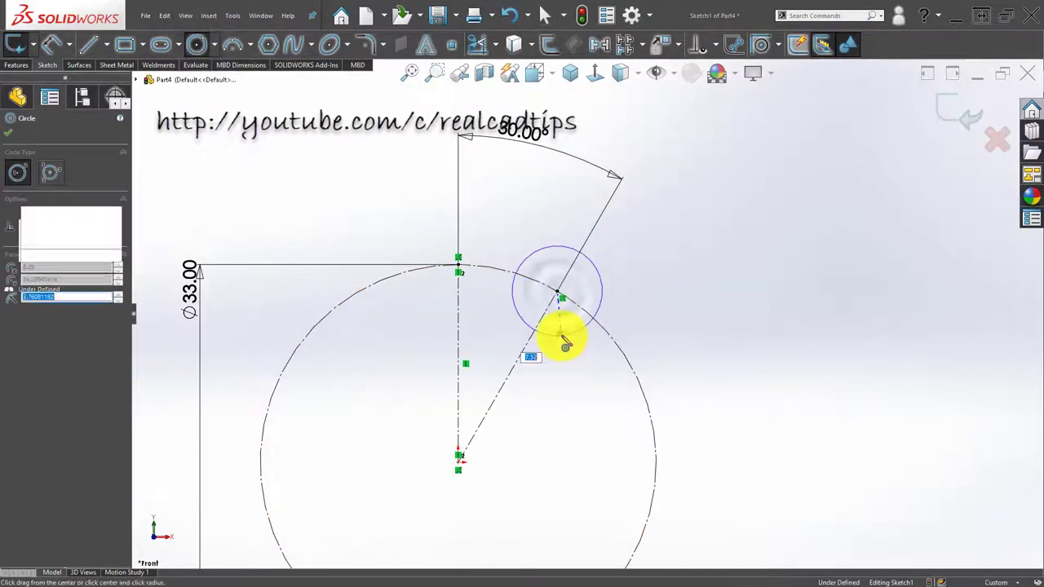
click(563, 337)
key(Escape)
click(596, 274)
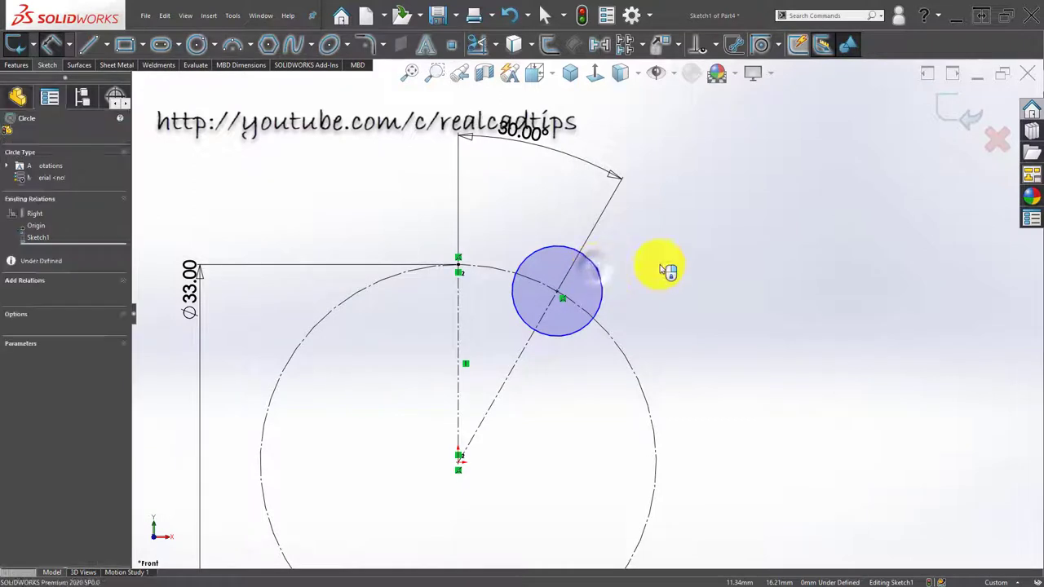
click(662, 269)
key(Return)
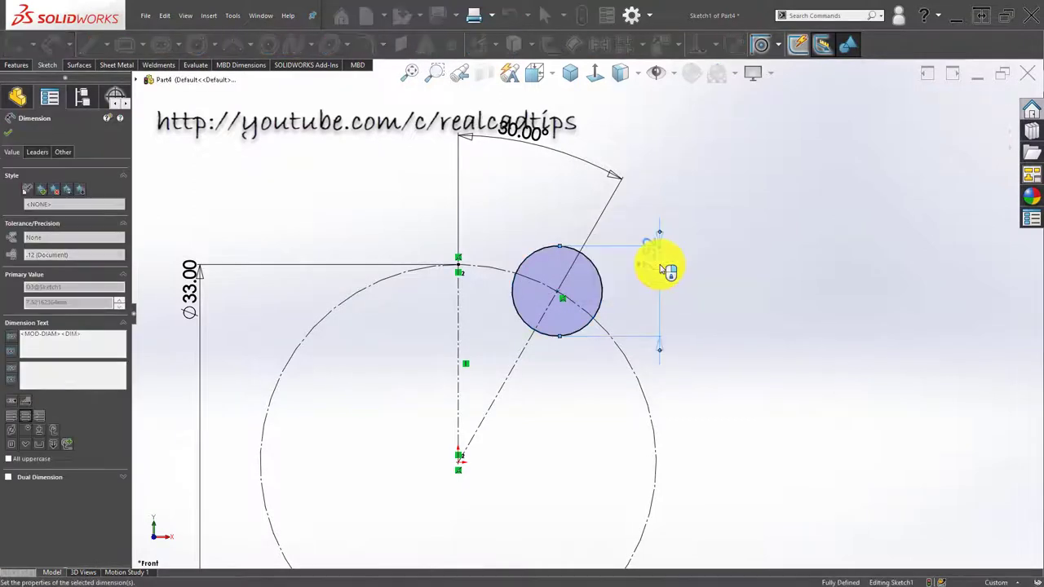
key(Escape)
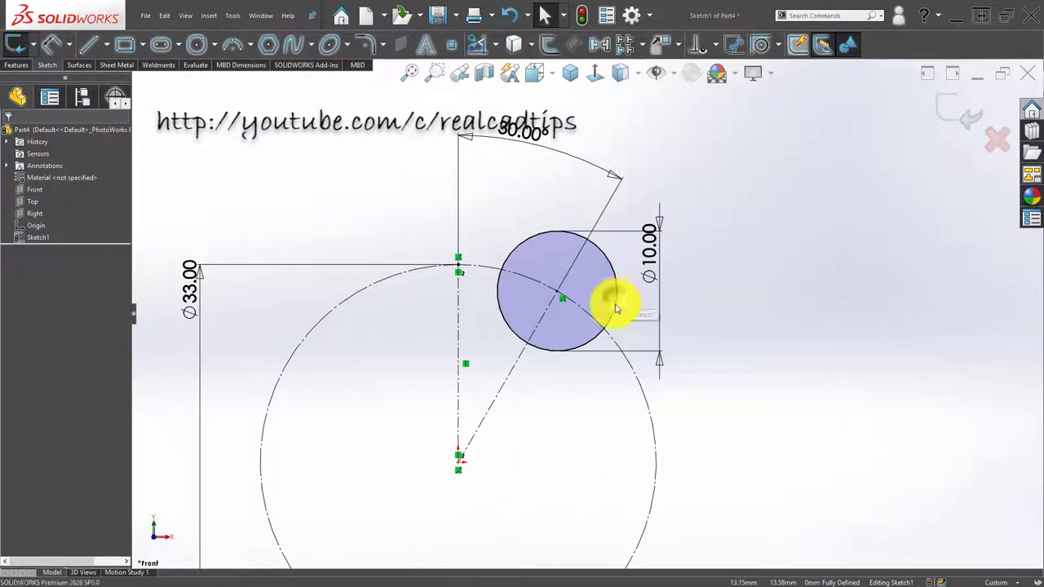
click(726, 324)
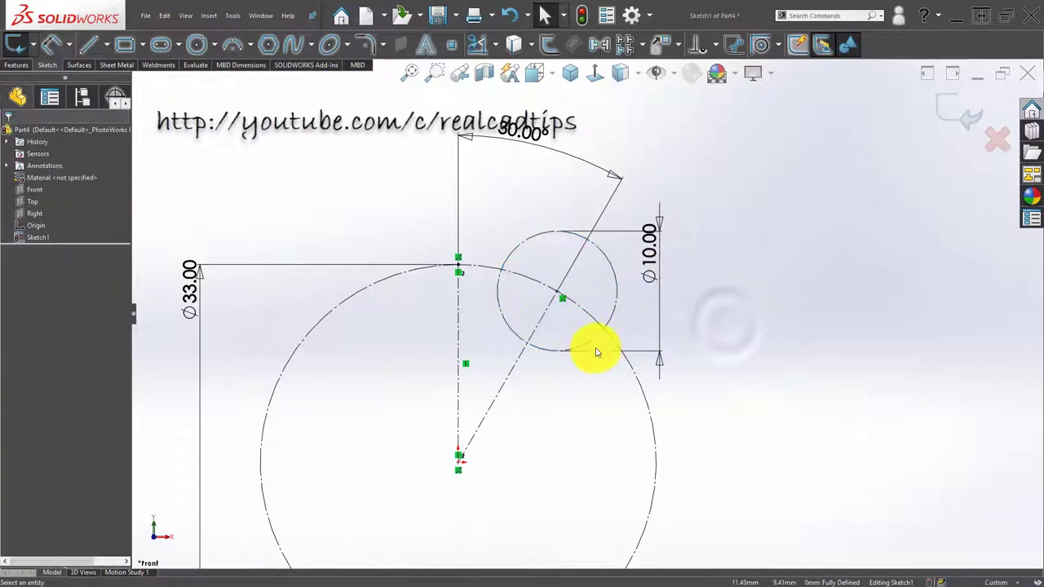
scroll(473, 326, up, 3)
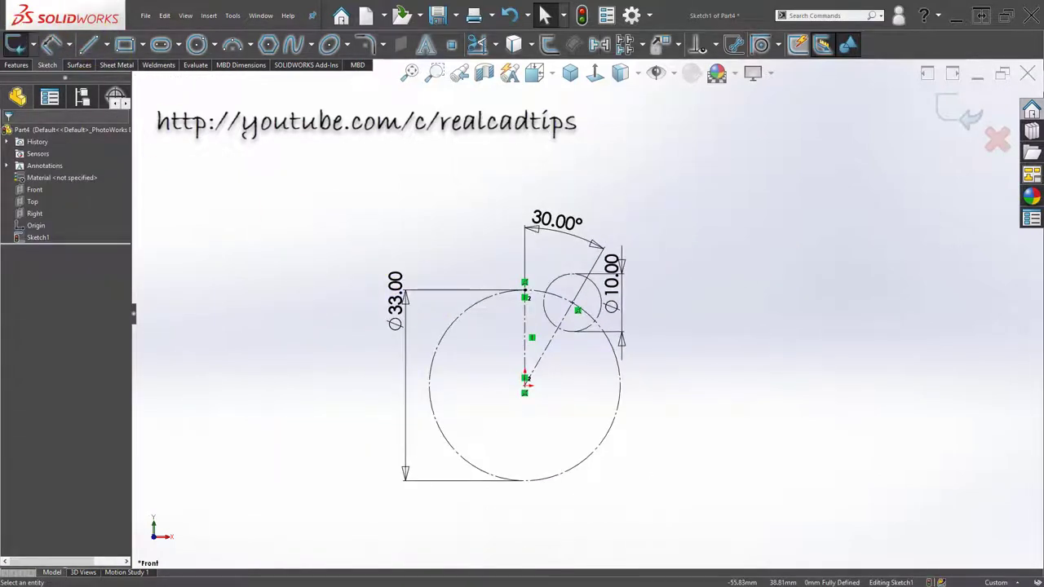
Draw a large circle centred on the origin enclosing the existing sketch
click(197, 44)
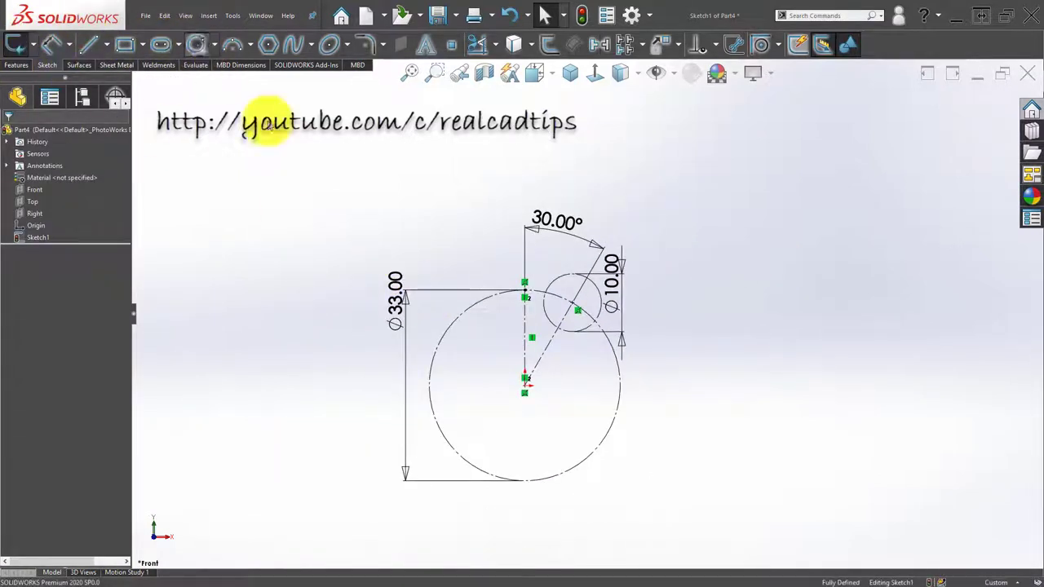
click(524, 380)
click(550, 145)
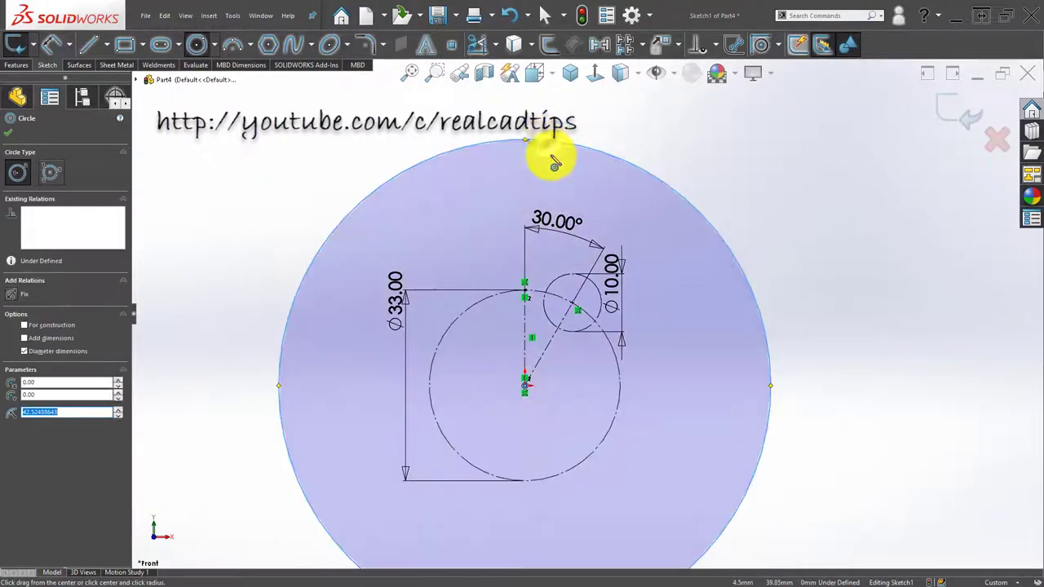
key(Escape)
click(699, 209)
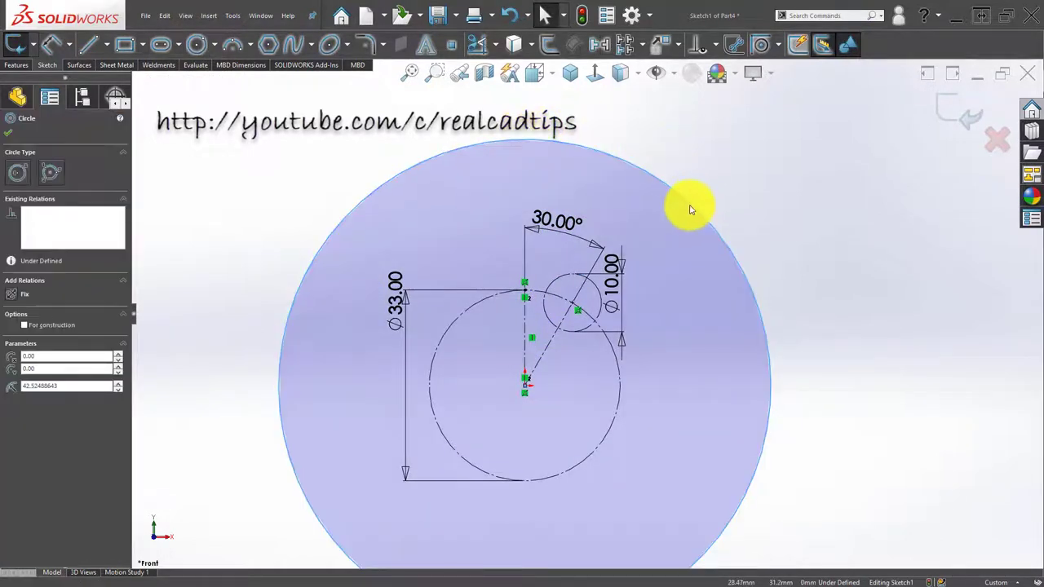
click(831, 325)
Dimension the large circle's diameter to 66 mm
key(d)
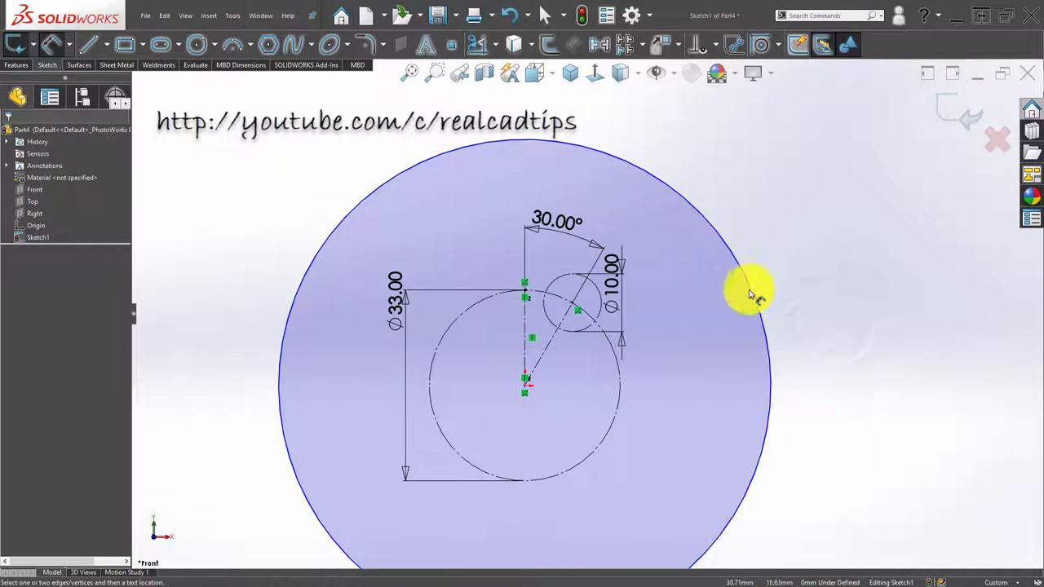
click(789, 298)
click(801, 280)
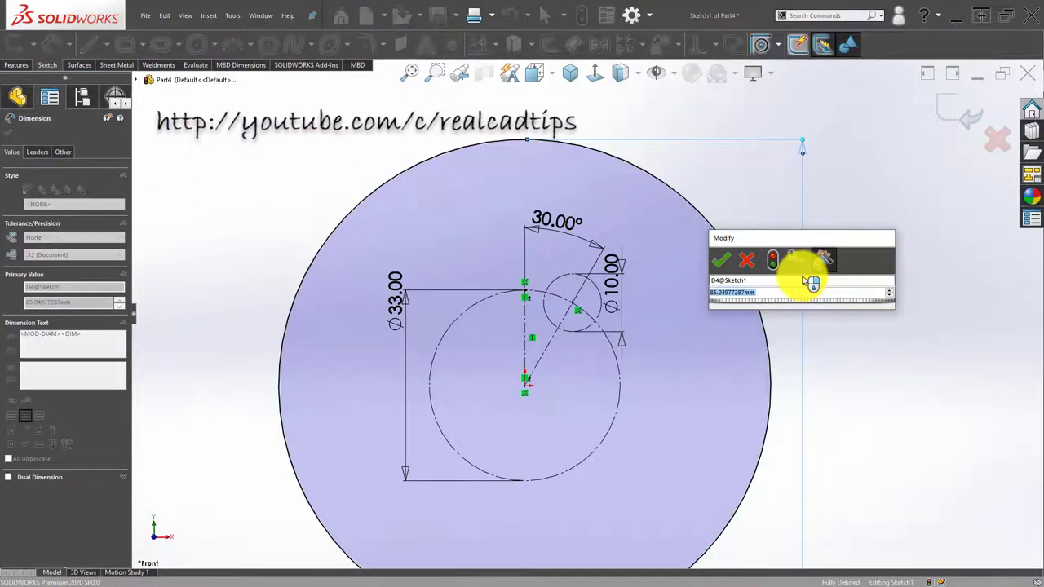
text(66)
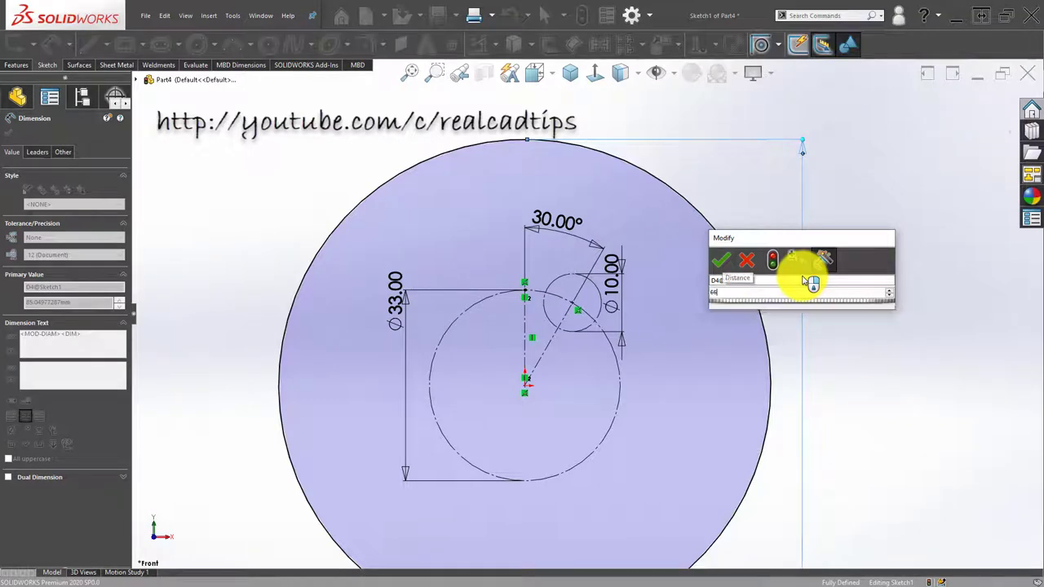
key(Return)
click(683, 251)
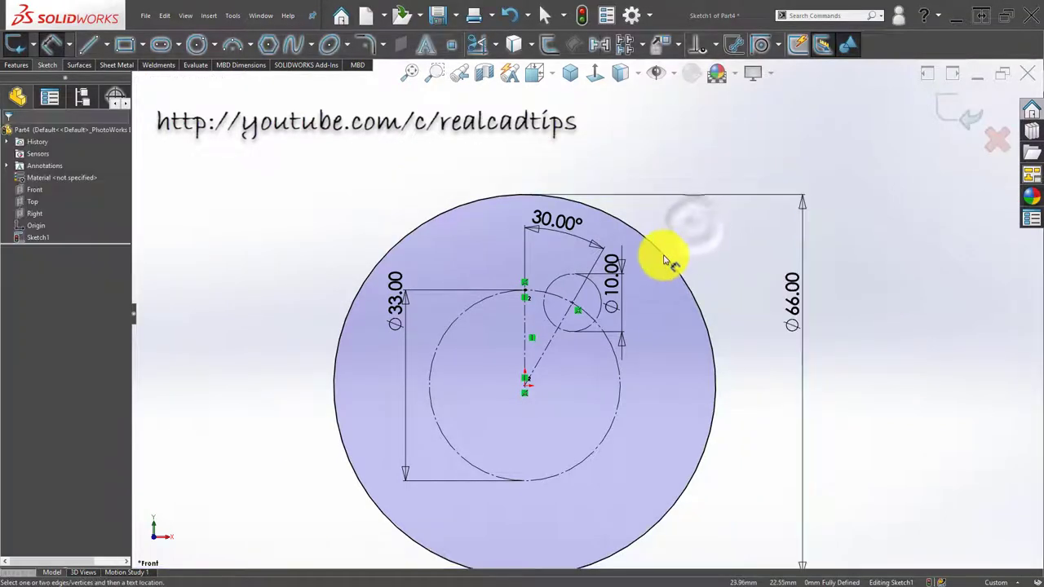
scroll(663, 261, down, 3)
scroll(644, 273, down, 1)
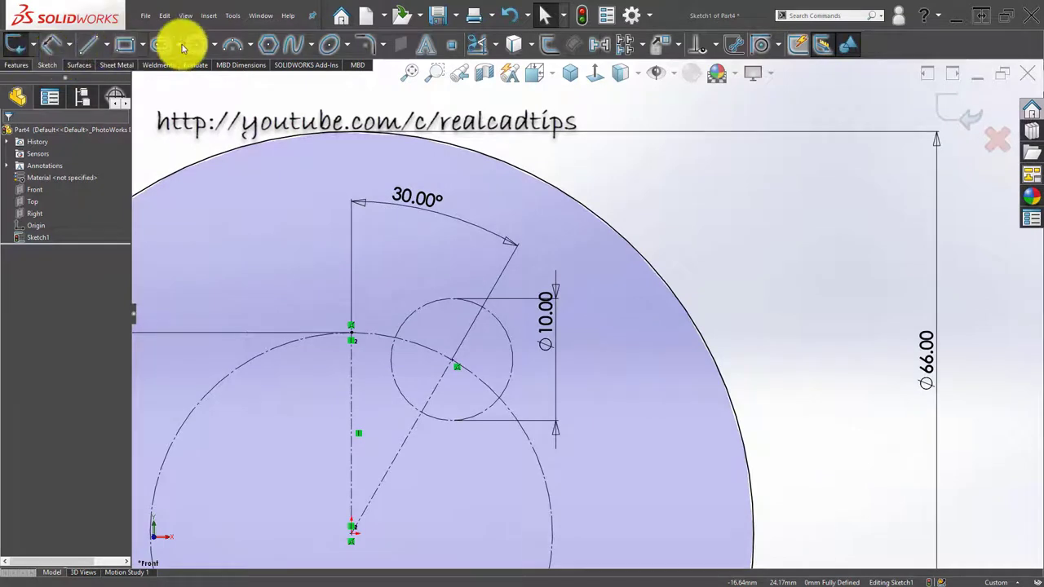
Draw a 3-point arc from the Ø10 circle out to the Ø66 rim and fit the view
click(403, 326)
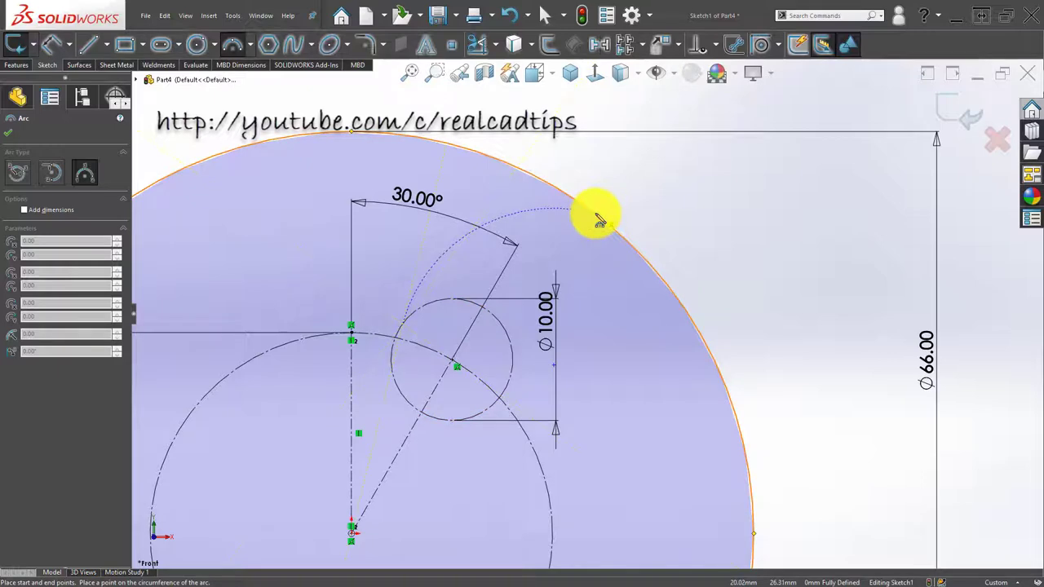
click(599, 218)
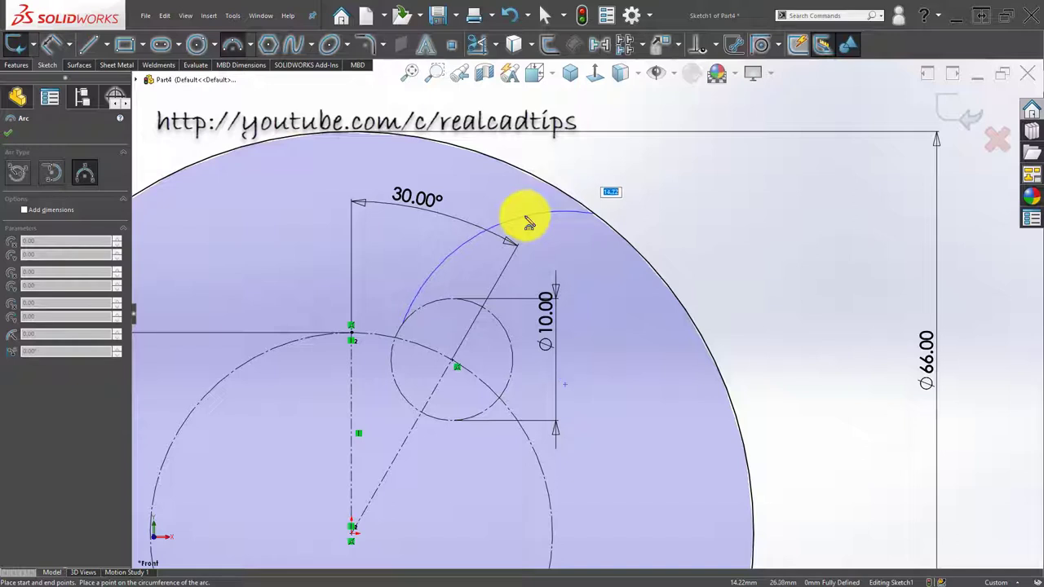
click(526, 224)
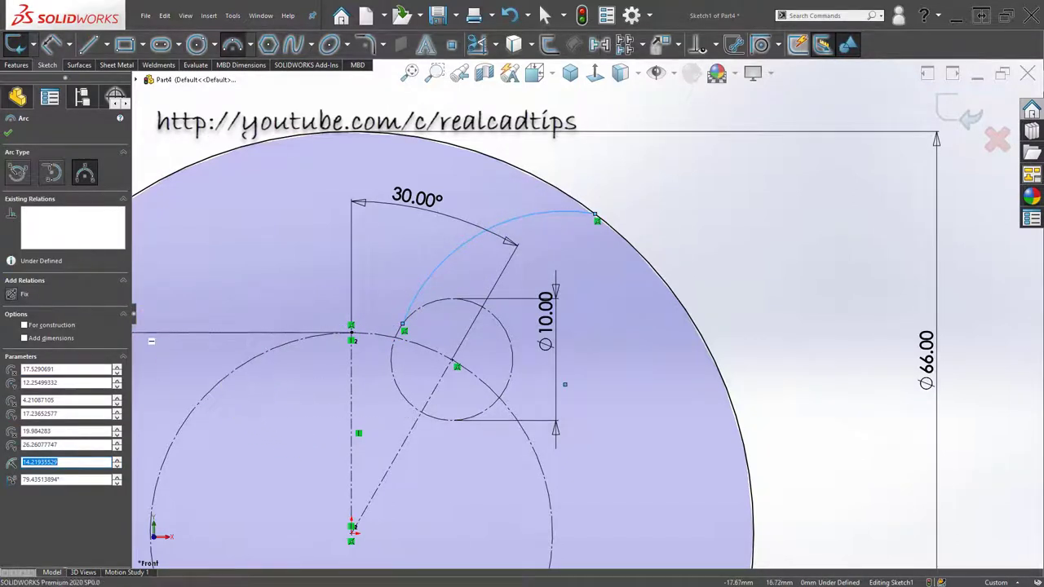
key(z)
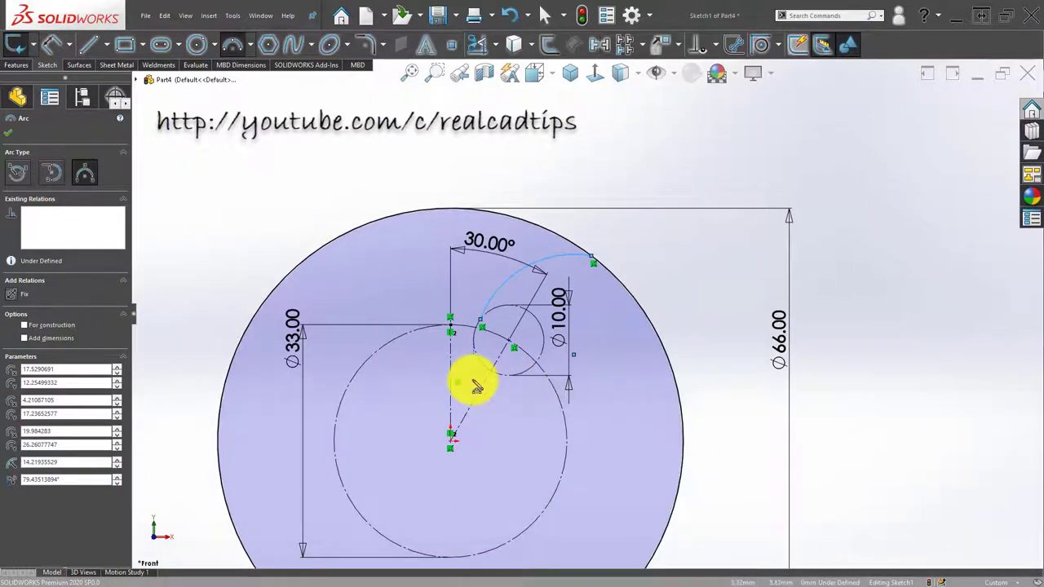
scroll(477, 387, down, 2)
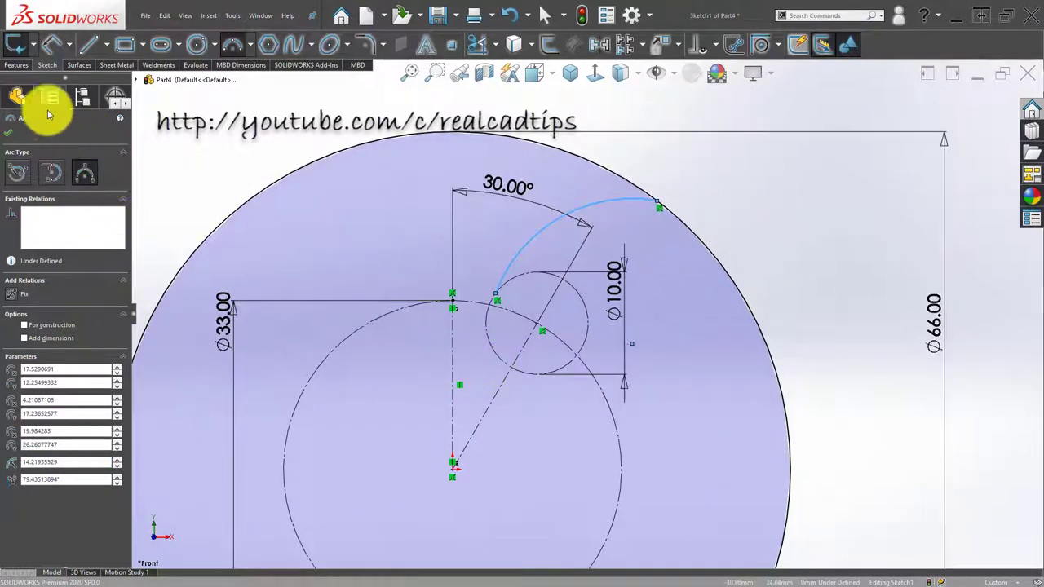
click(469, 384)
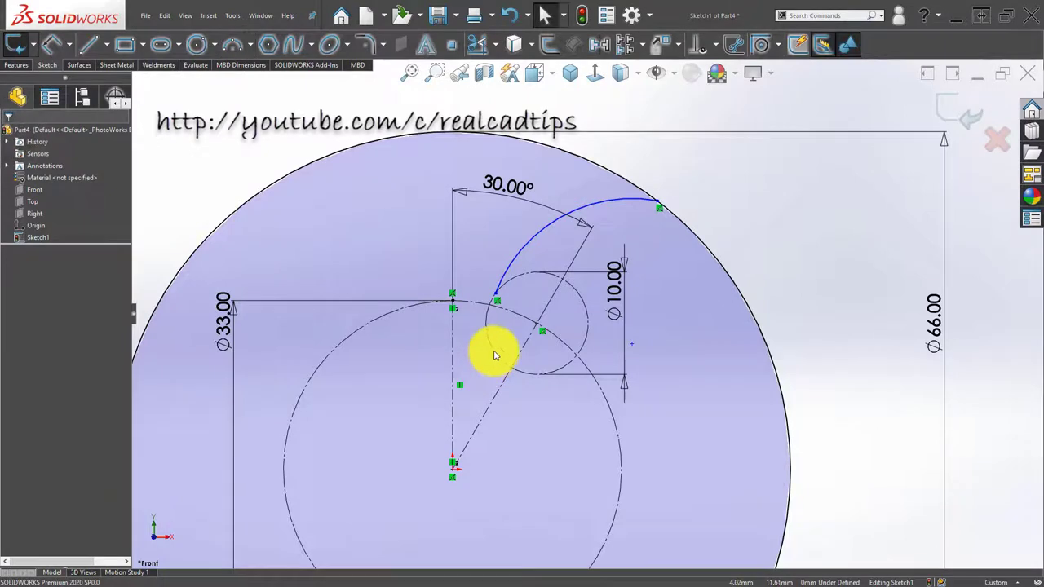
click(491, 354)
key(Escape)
Mirror the Ø10 circle about the vertical centerline Line1 to the left side
click(599, 44)
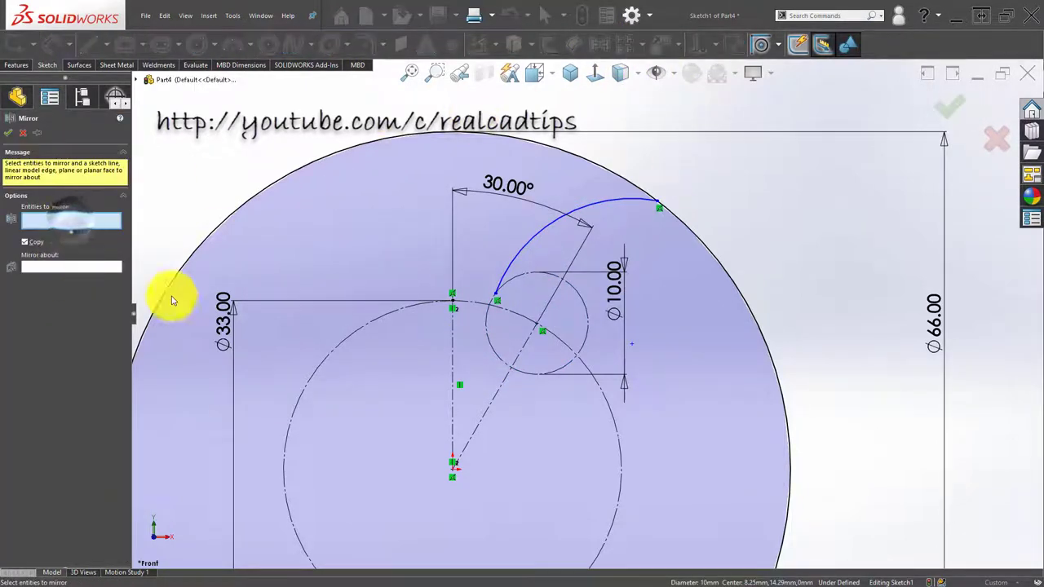
click(114, 267)
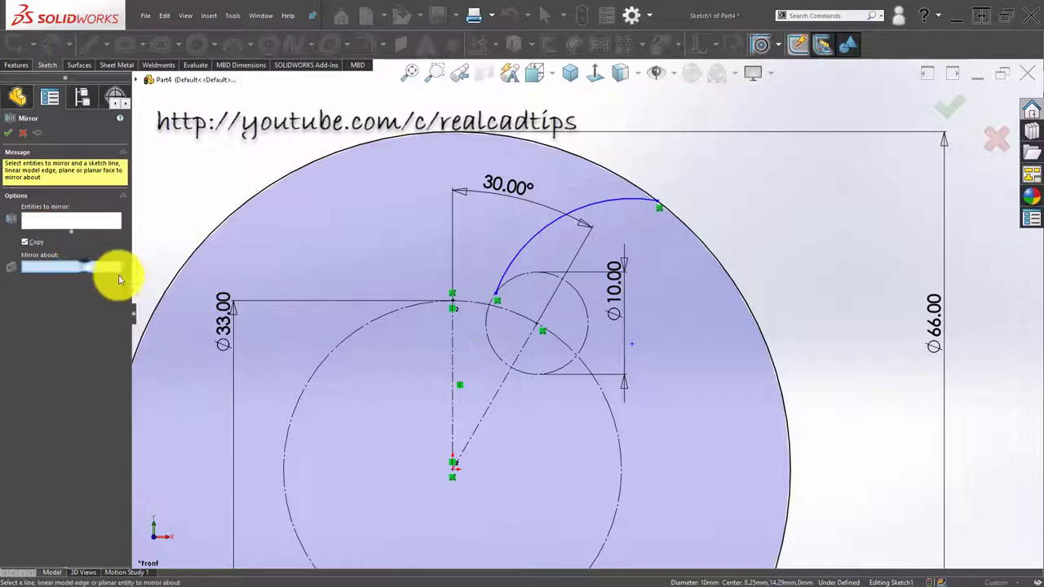
click(452, 357)
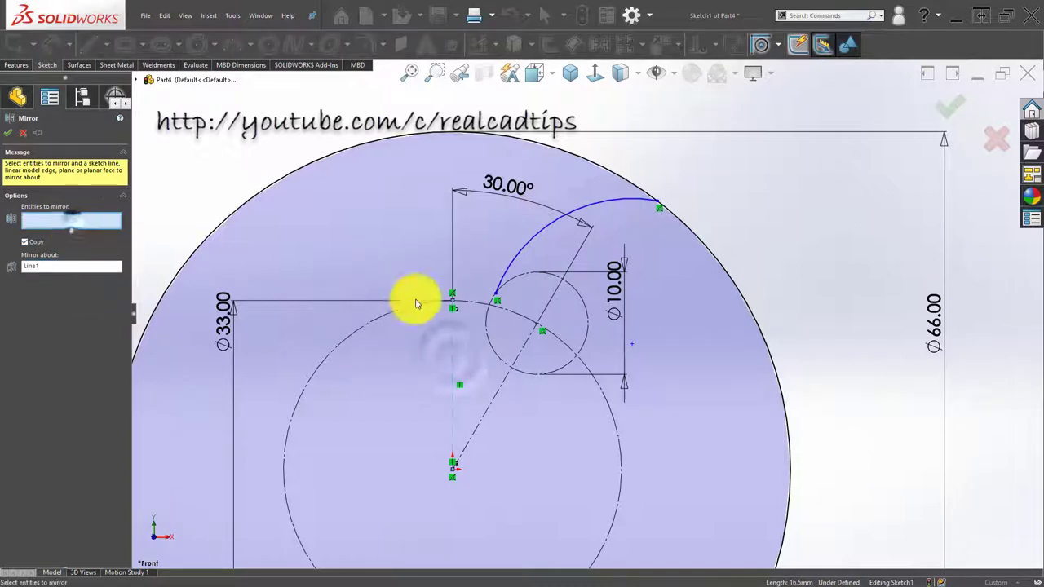
click(489, 338)
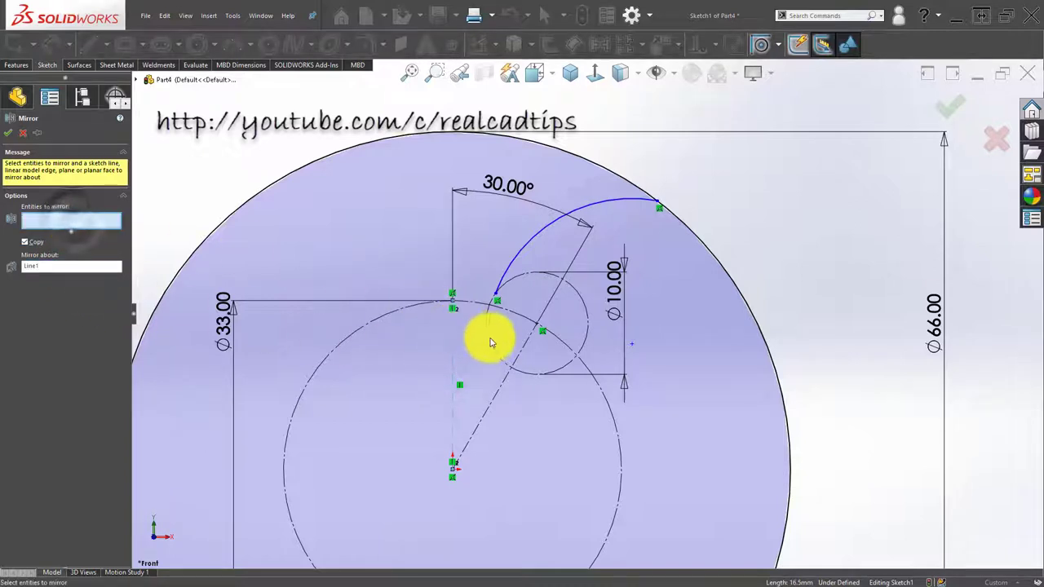
click(9, 133)
key(z)
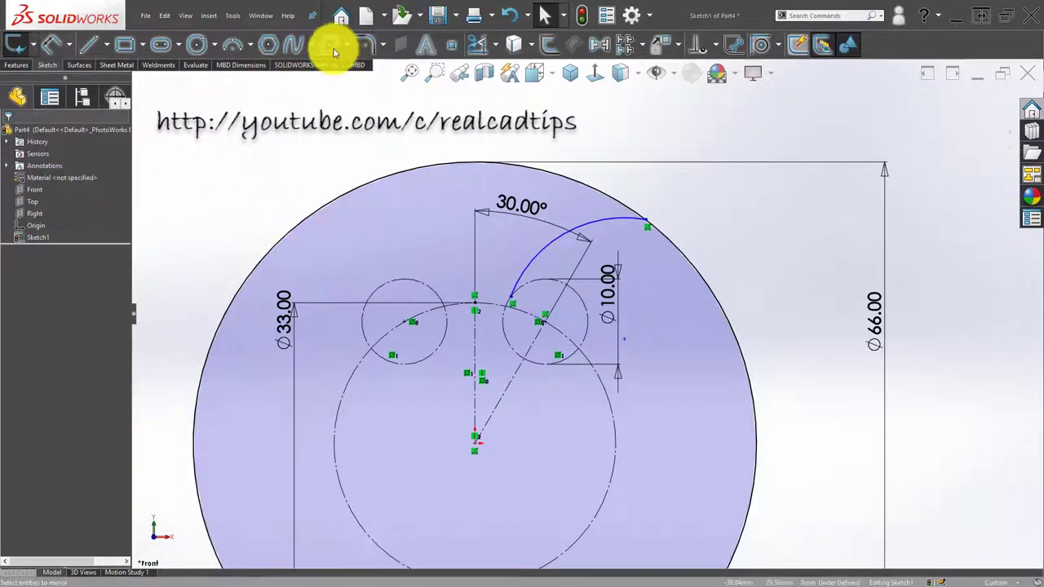
Draw a 3-point arc from the left Ø10 circle up to the outer Ø66 circle
click(228, 49)
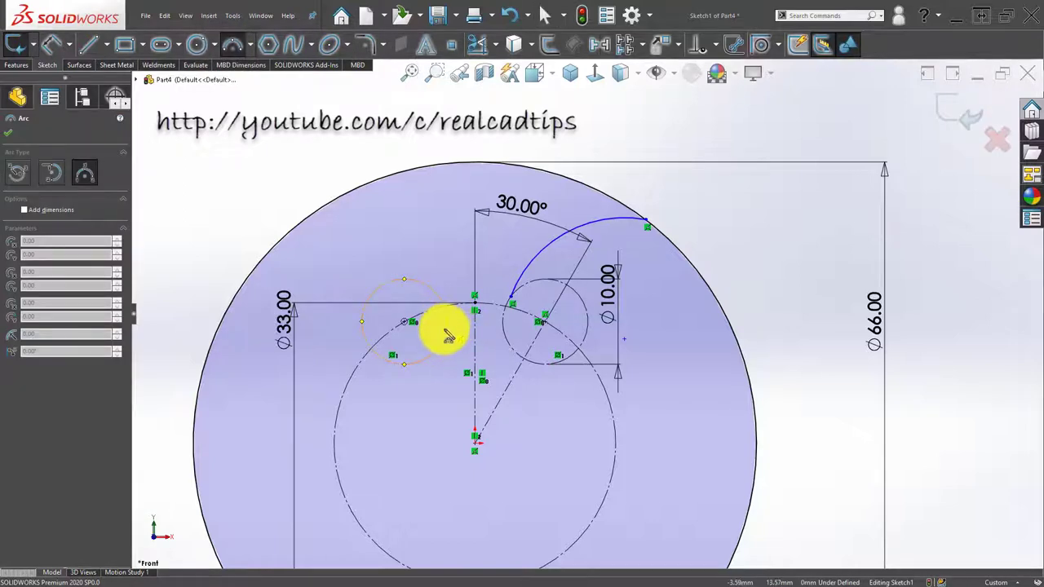
click(448, 326)
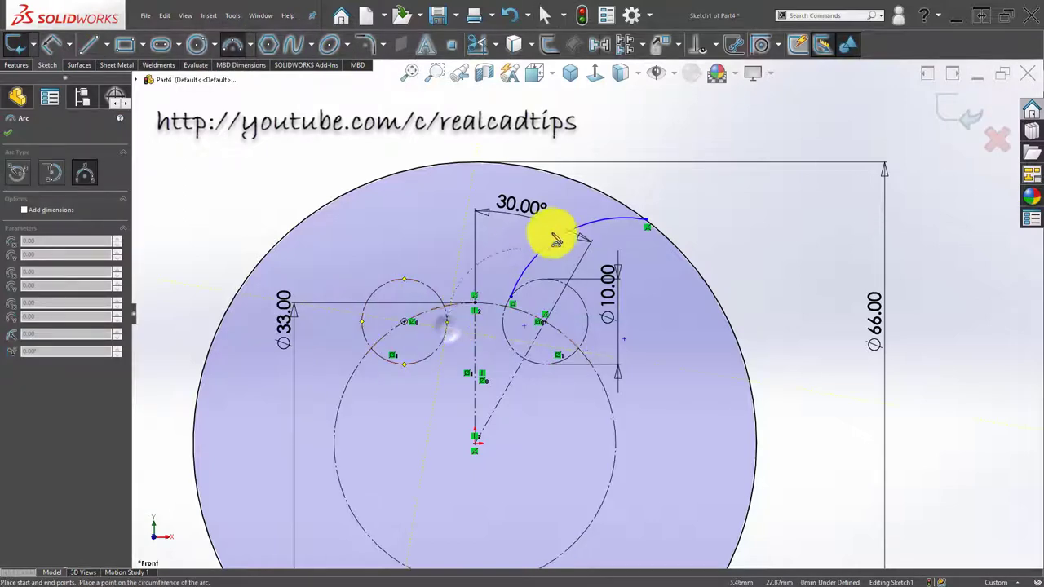
click(595, 196)
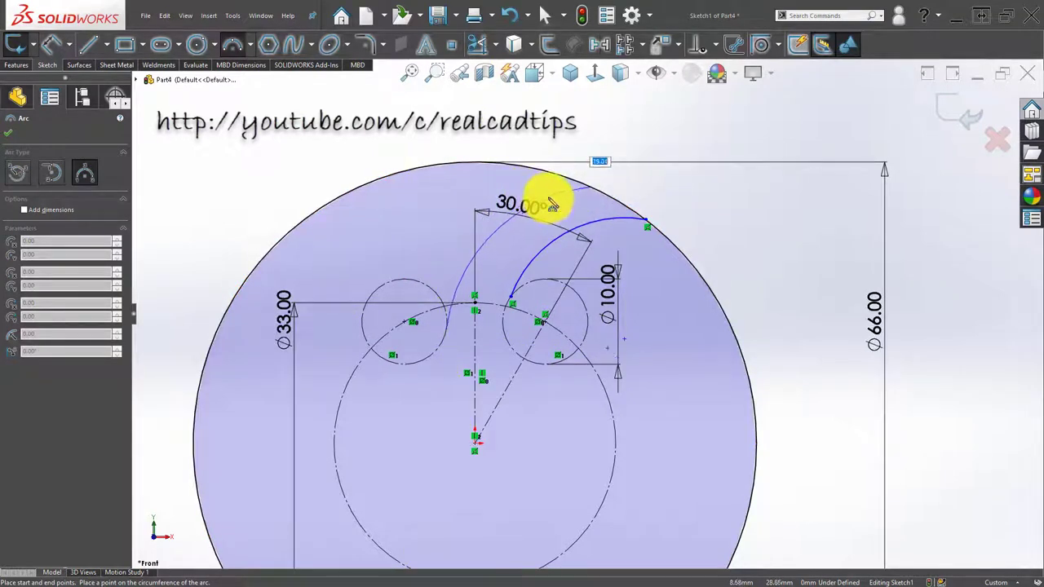
click(553, 204)
click(8, 132)
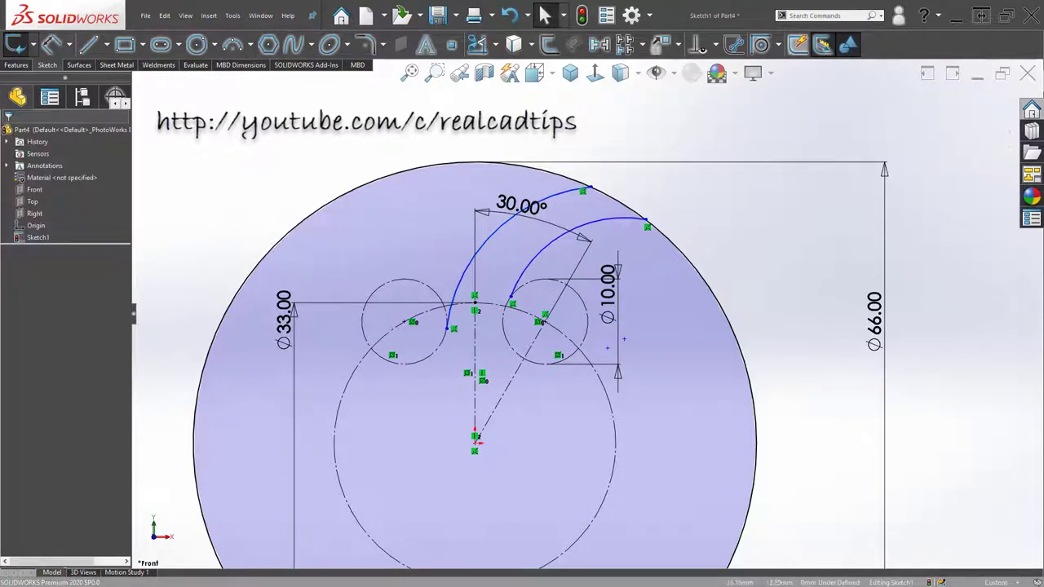
click(106, 45)
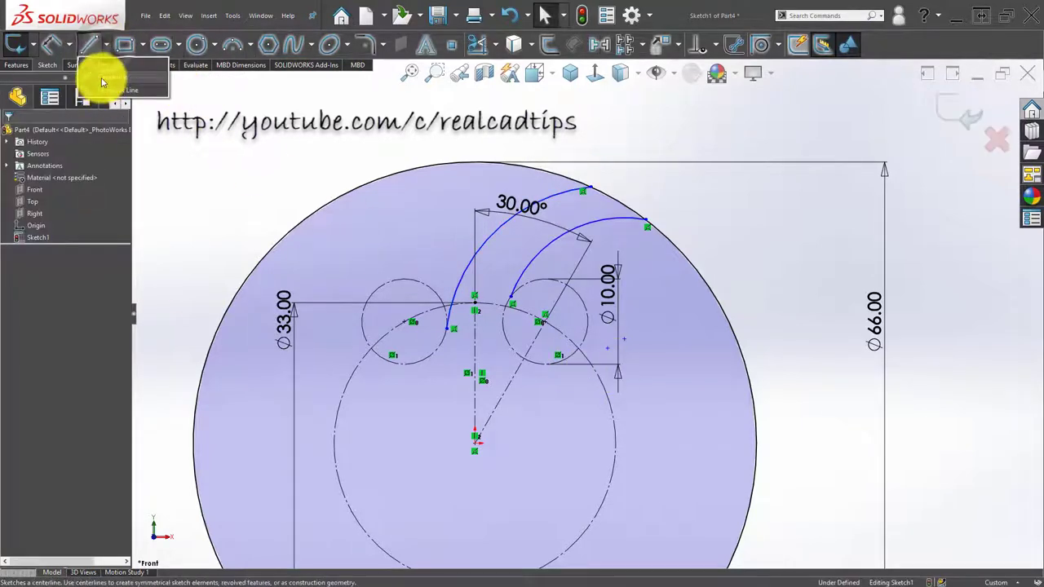
Draw a horizontal centerline to the Ø33 circle and a circle at its right end
click(102, 81)
click(476, 442)
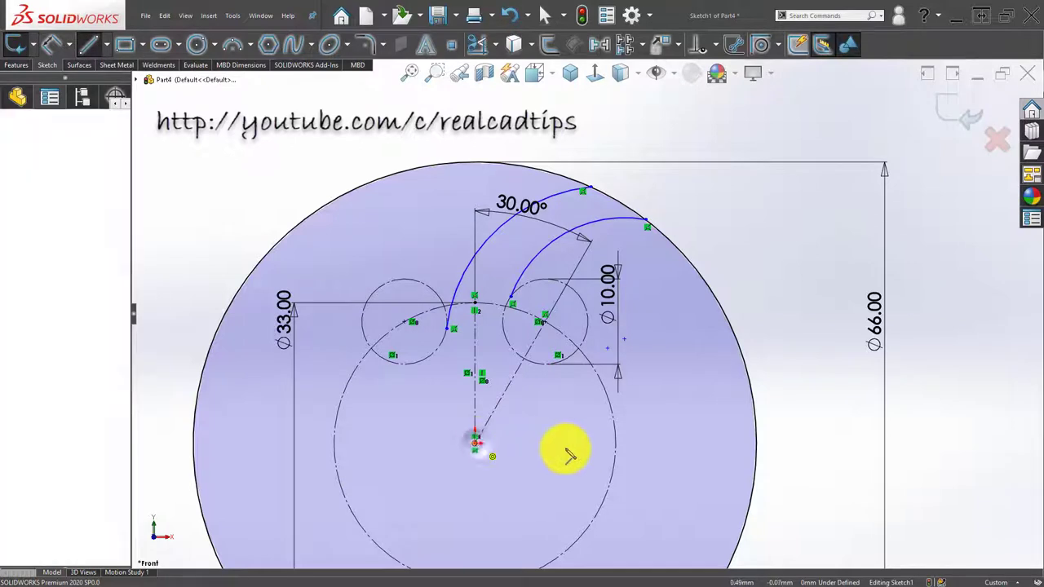
click(614, 443)
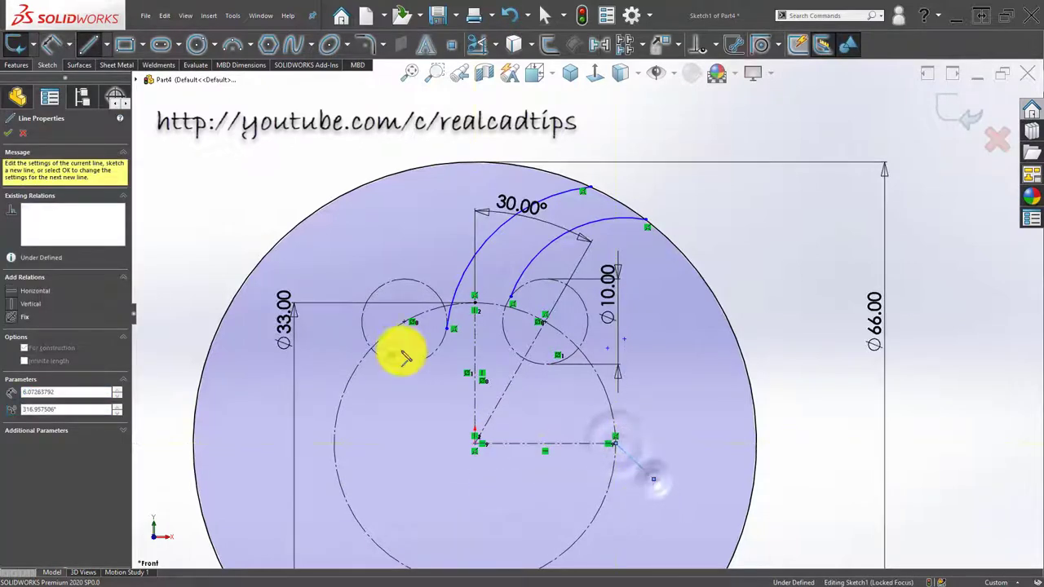
click(196, 44)
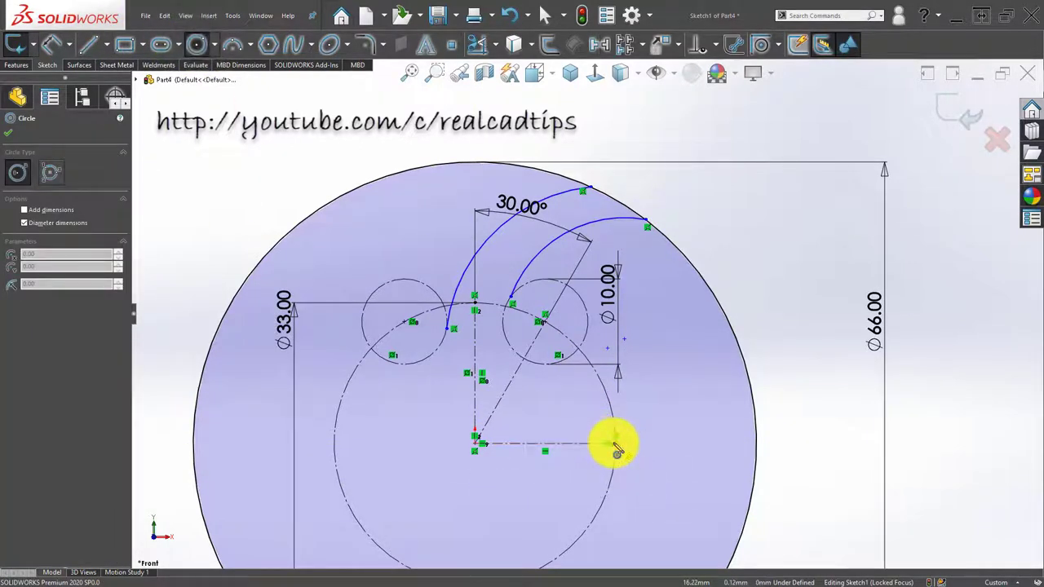
drag(613, 444, 637, 420)
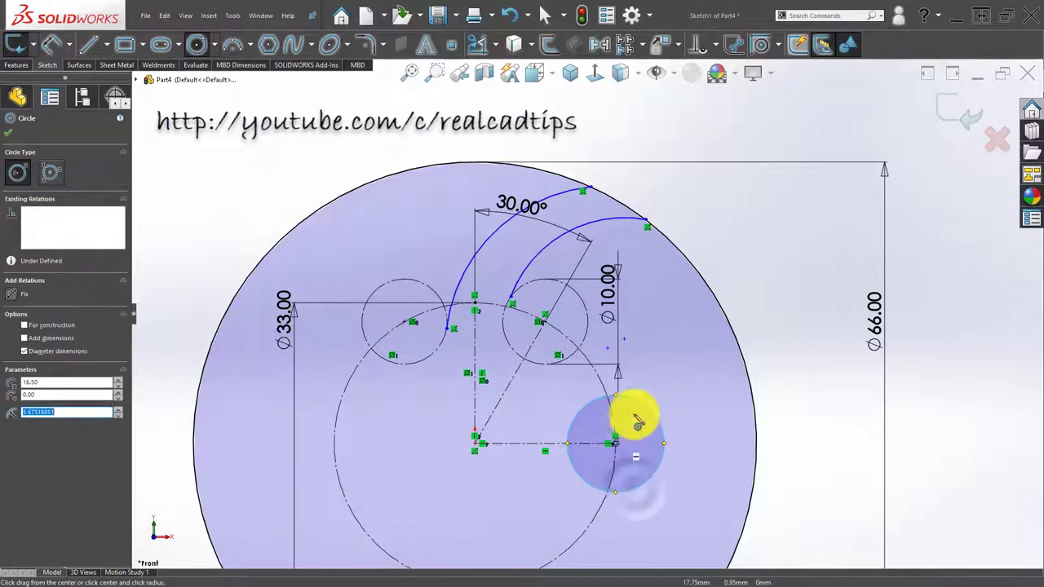
click(638, 420)
key(Escape)
Make the new circle Equal to the top-right Ø10 circle and set it to construction
click(639, 405)
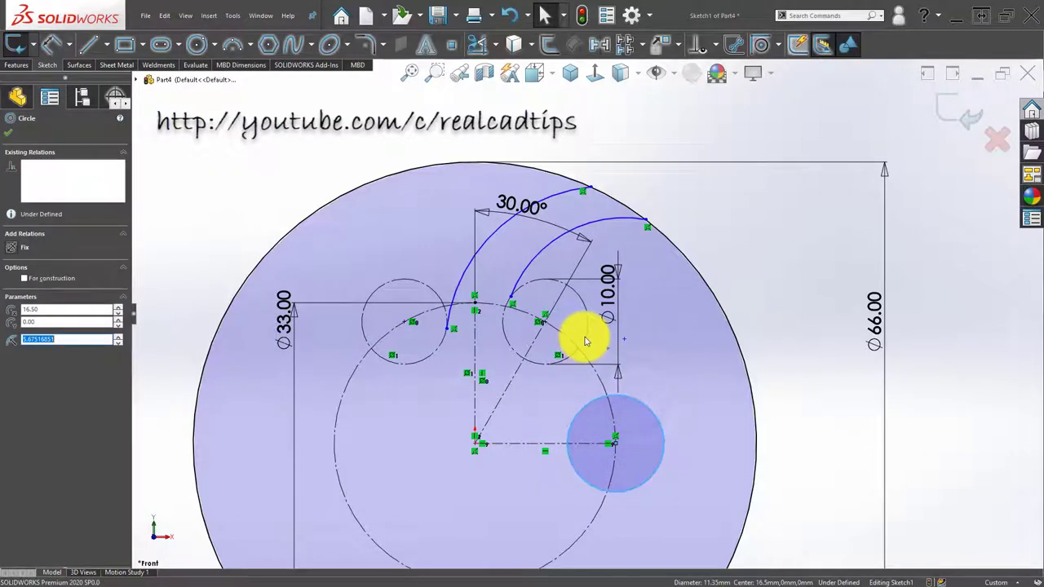
ctrl+click(584, 341)
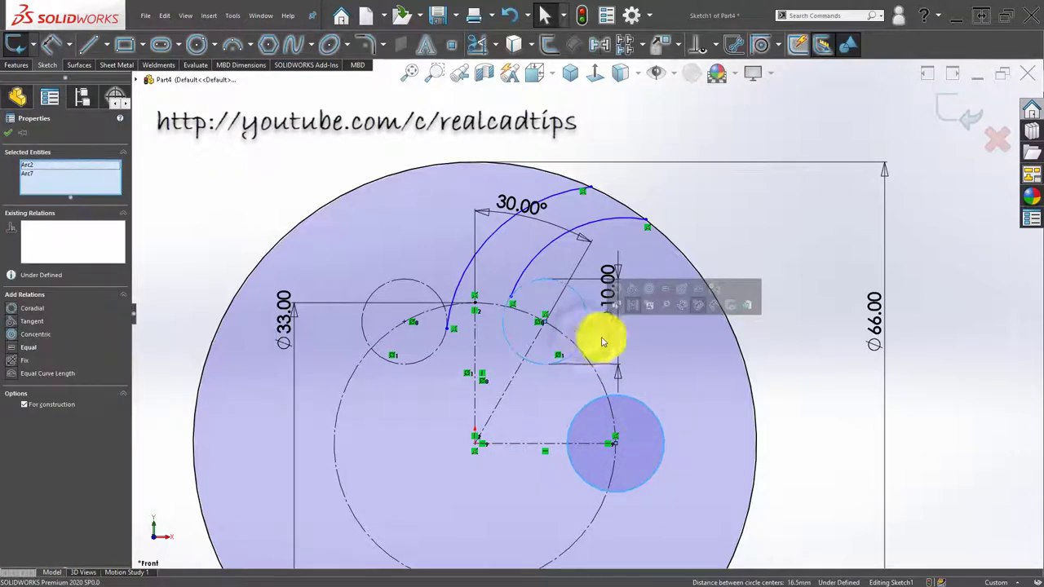
click(675, 291)
click(649, 418)
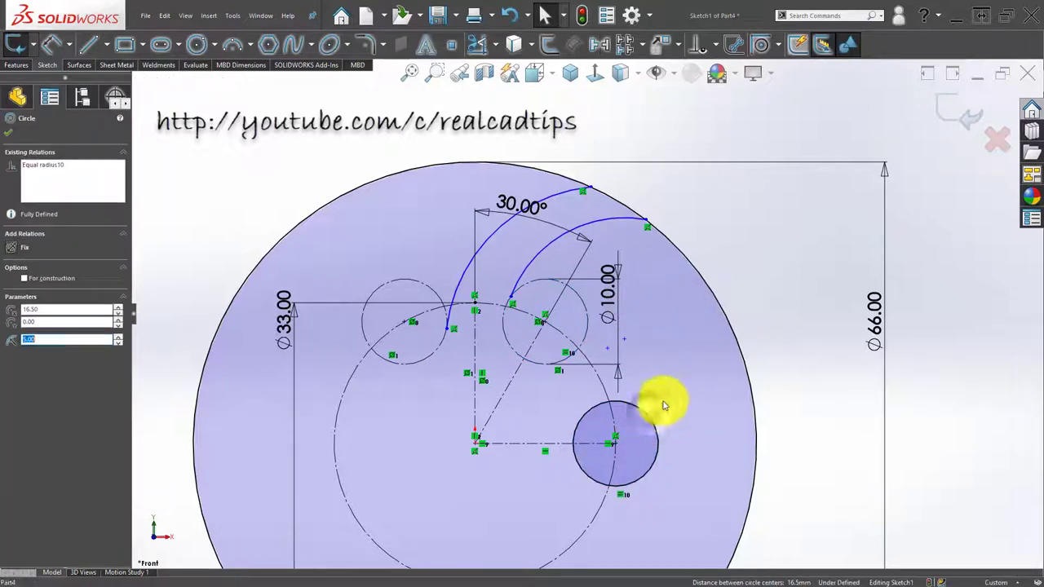
click(689, 374)
click(791, 446)
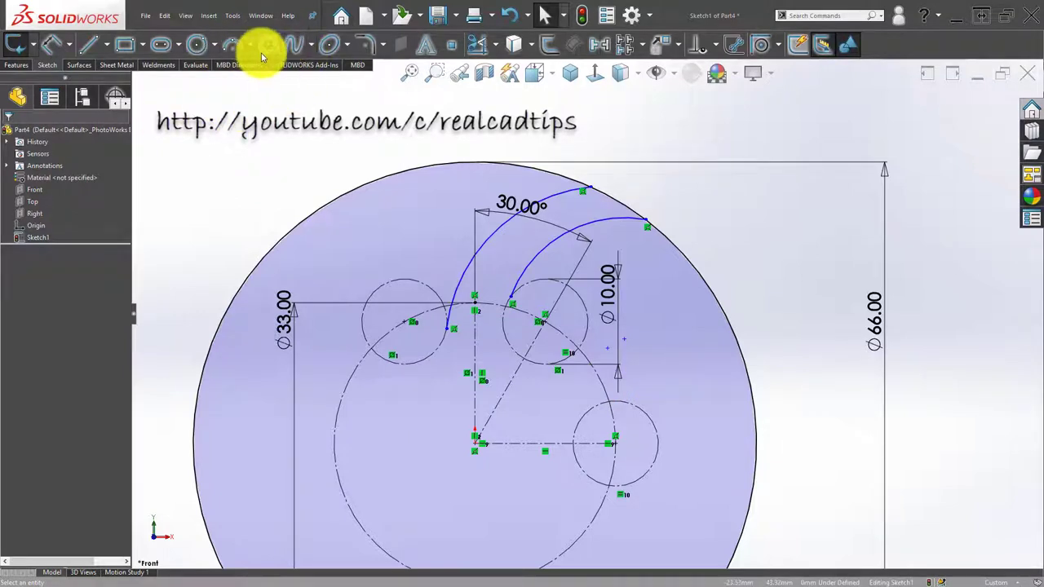
Draw a lower arc from the top-right Ø10 circle to the rim and delete the left arc
click(232, 45)
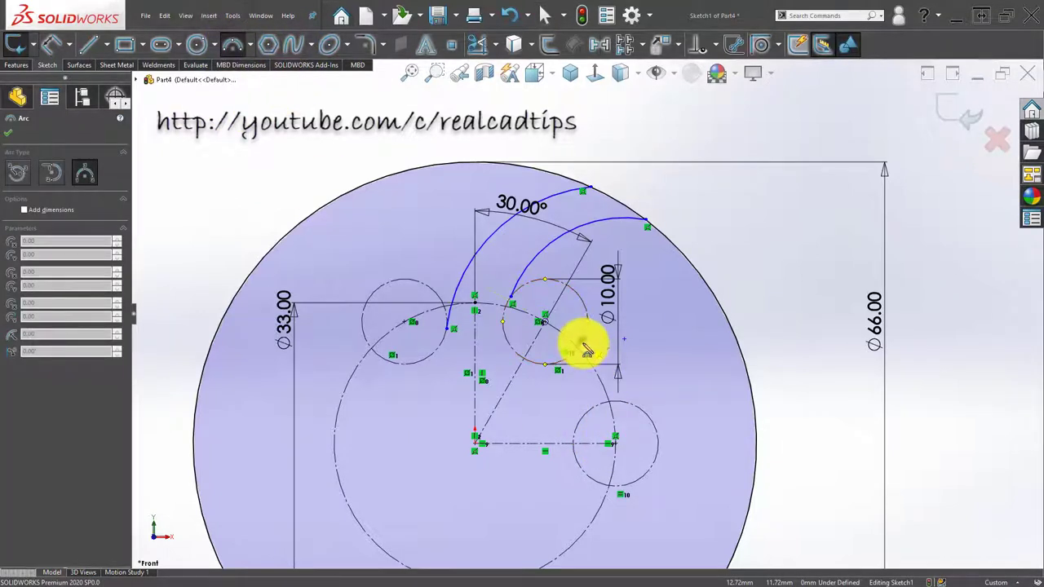
click(586, 347)
click(744, 380)
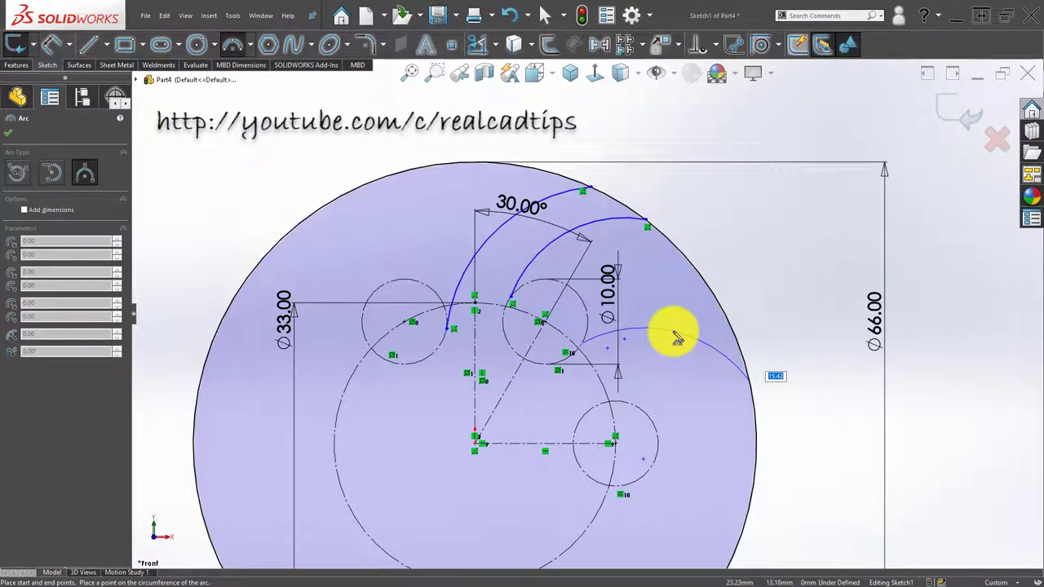
click(677, 336)
key(Escape)
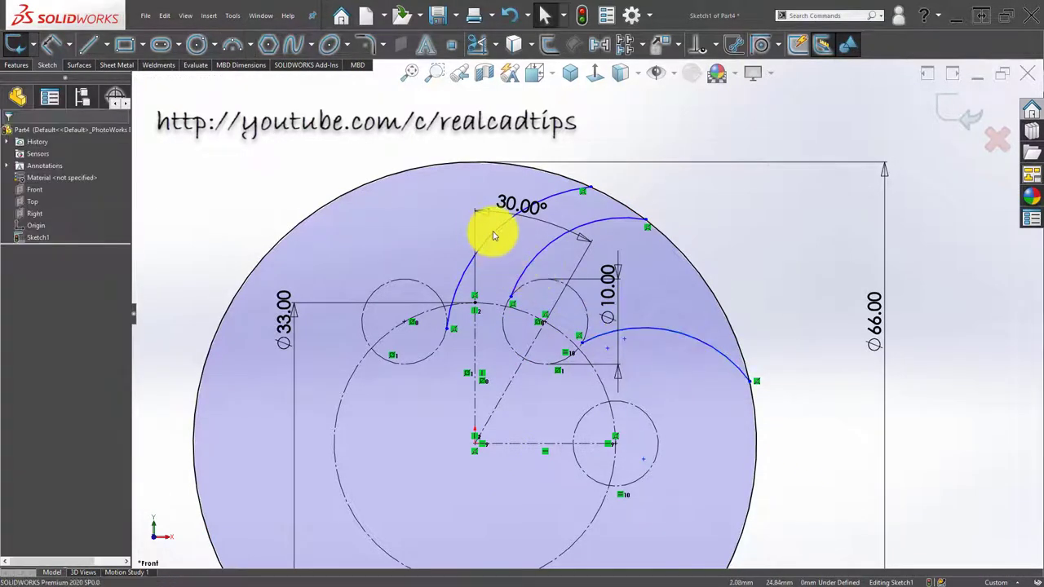
click(494, 236)
key(Delete)
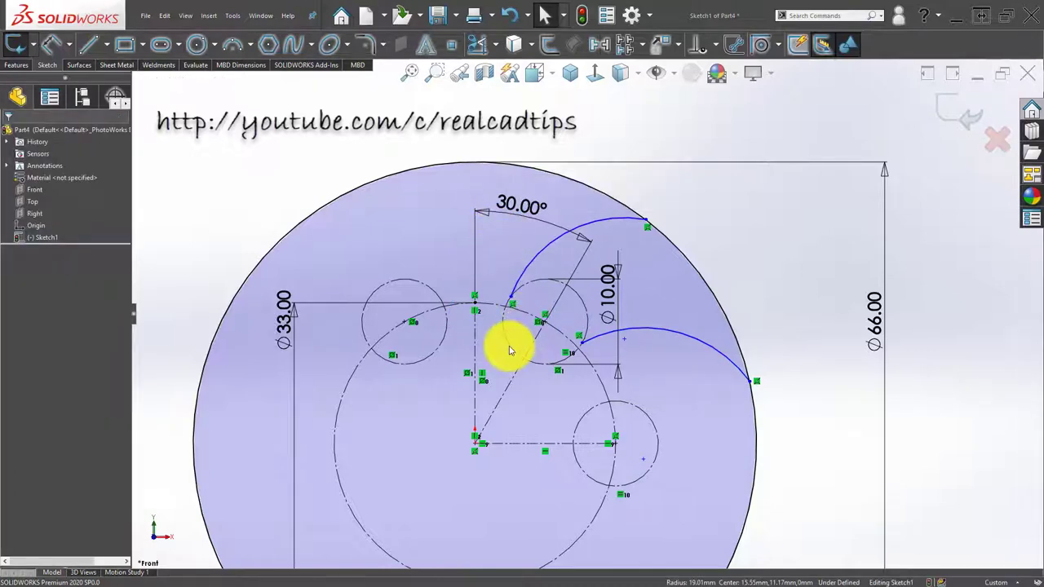
Make the Ø10 circle regular geometry and add Tangent relations to both arcs
click(510, 351)
click(551, 305)
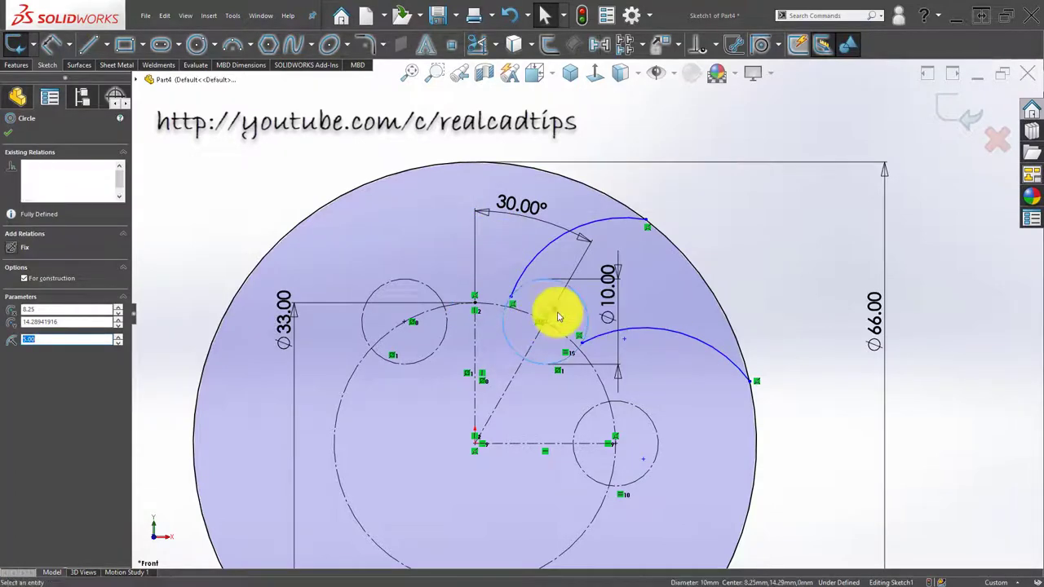
key(Escape)
scroll(530, 292, down, 2)
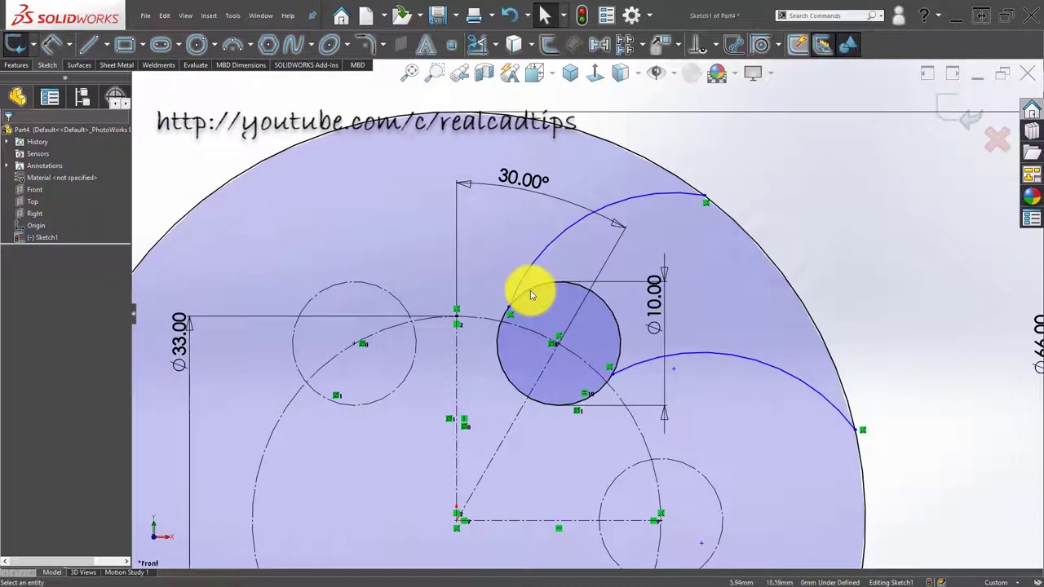
click(522, 285)
ctrl+click(520, 283)
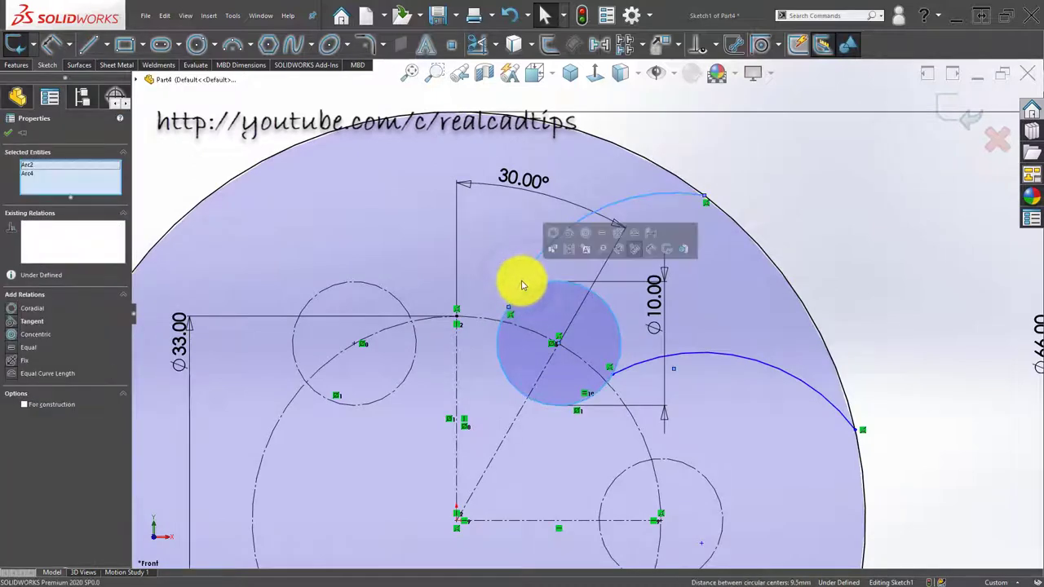
click(569, 238)
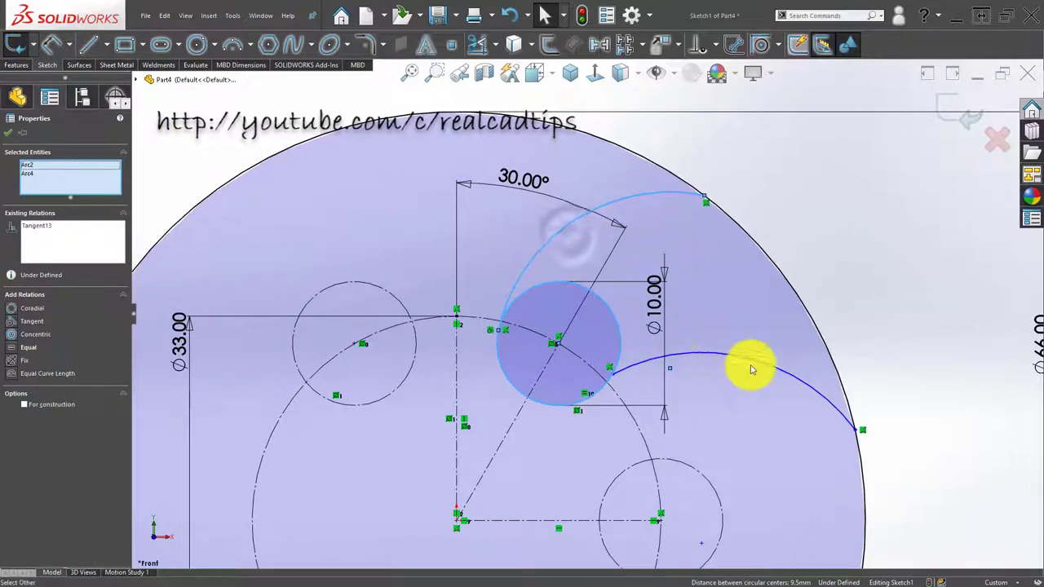
key(Escape)
click(621, 367)
ctrl+click(620, 359)
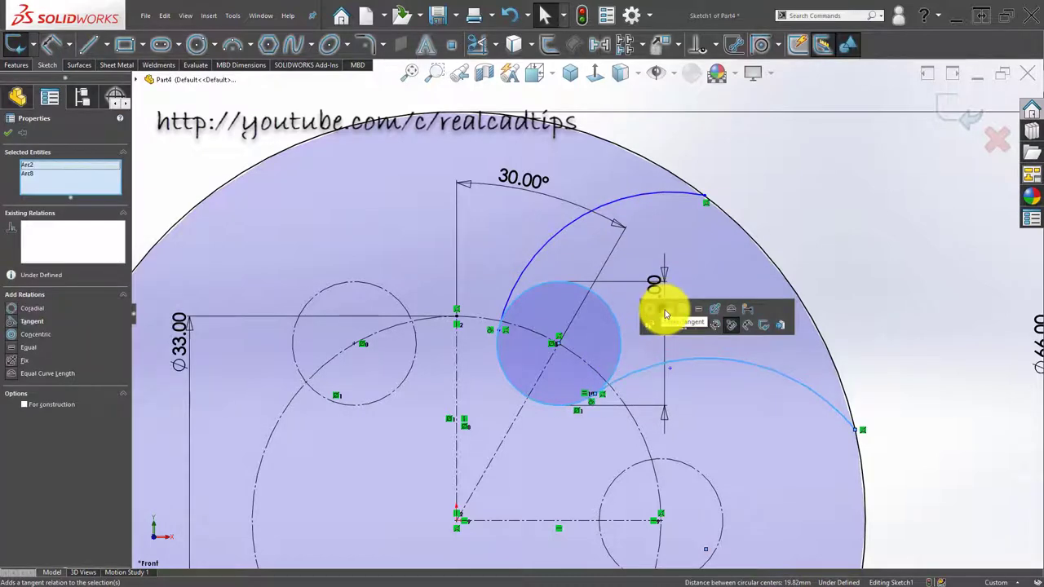
click(666, 315)
key(Escape)
Slide the lower arc's end point along the Ø10 circle
scroll(653, 326, up, 1)
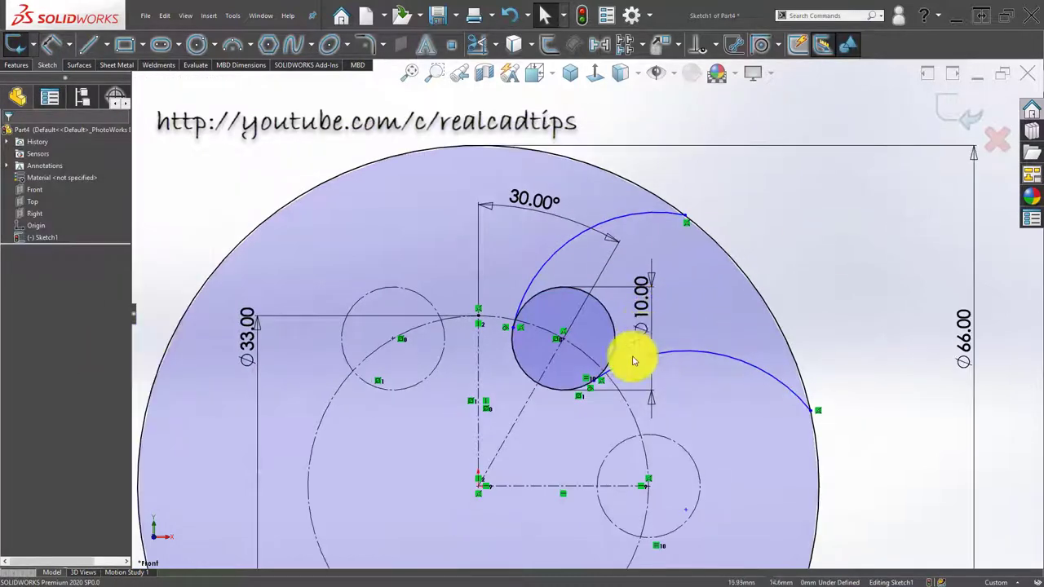
scroll(632, 361, down, 4)
scroll(580, 381, down, 4)
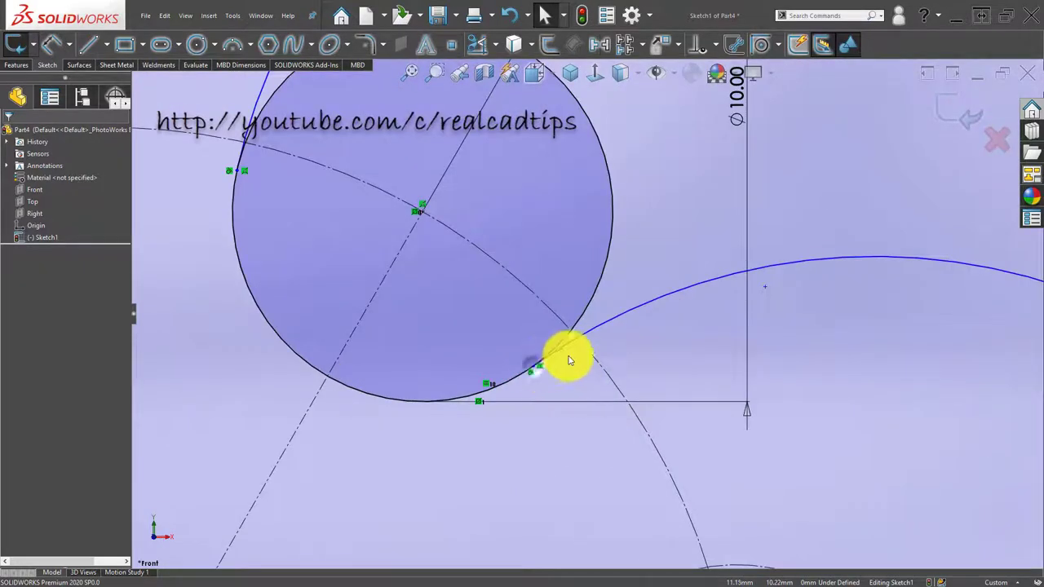
drag(563, 352, 533, 368)
scroll(607, 372, up, 4)
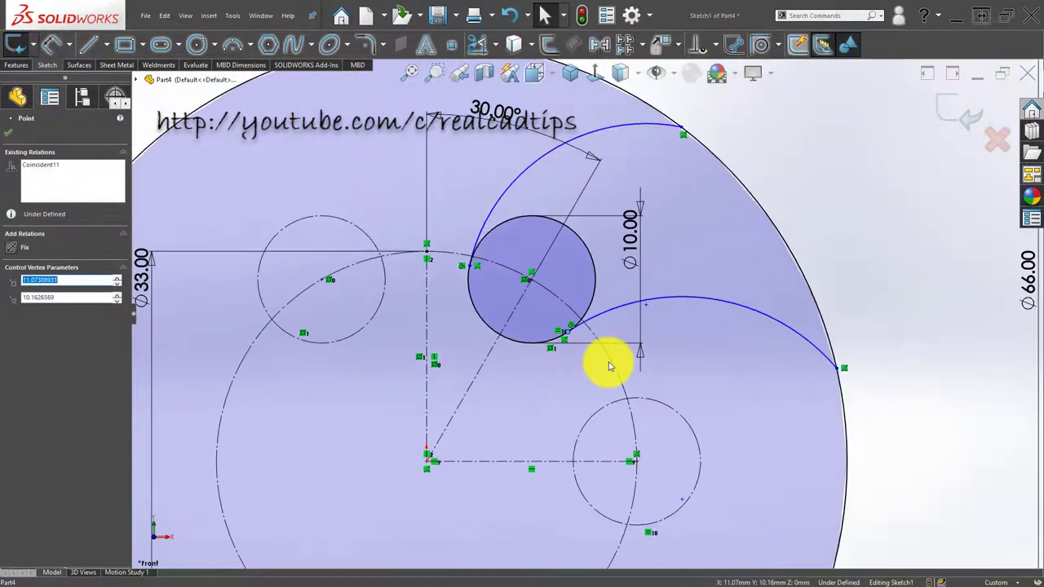
key(Escape)
scroll(634, 326, up, 2)
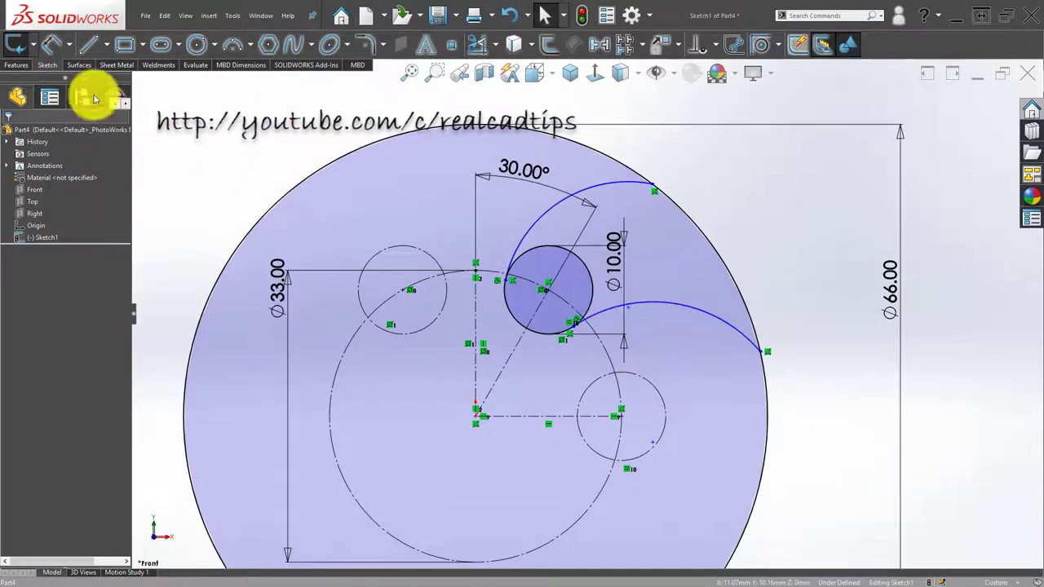
Draw a centerline from the small circle's centre to the rim and snap the lower curve's end onto it
click(106, 46)
click(106, 77)
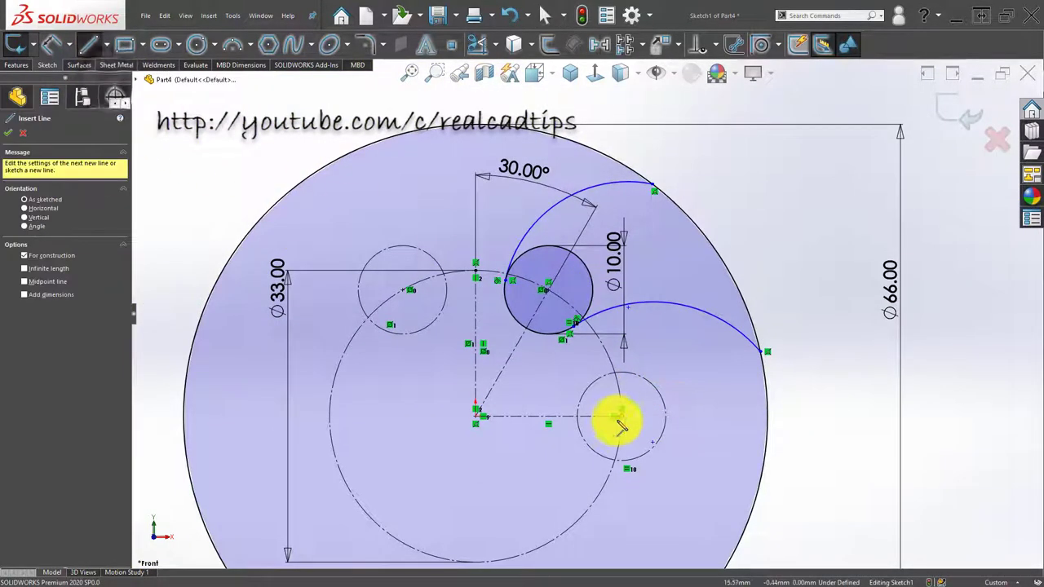
drag(622, 422, 763, 425)
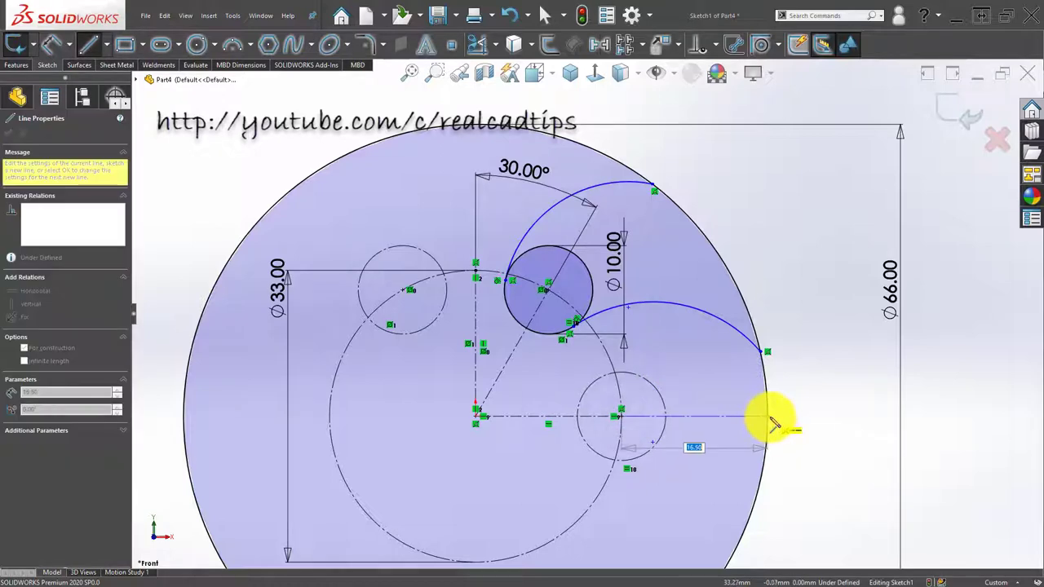
key(Escape)
scroll(750, 391, down, 3)
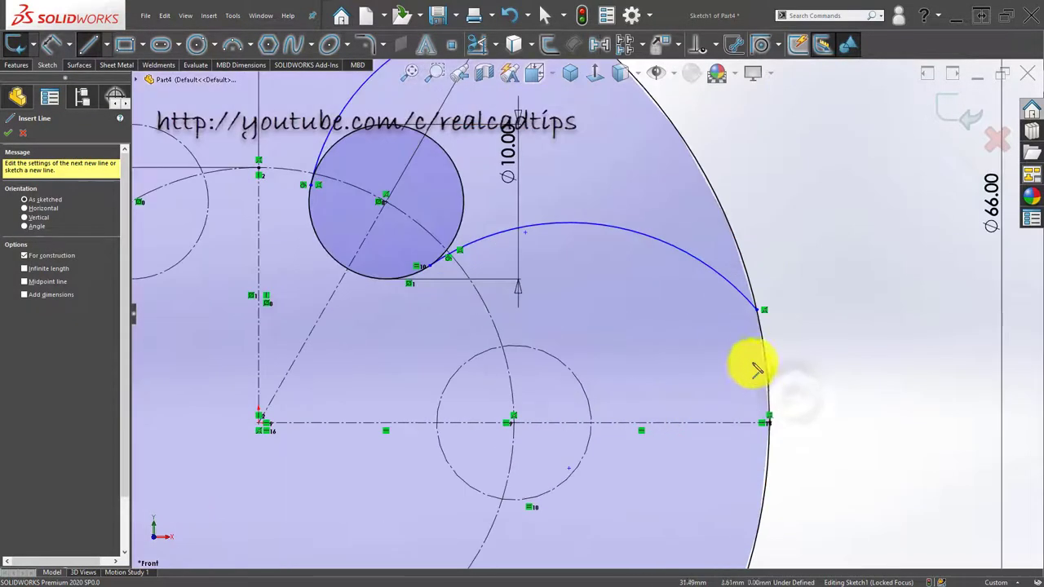
key(Escape)
drag(757, 316, 771, 424)
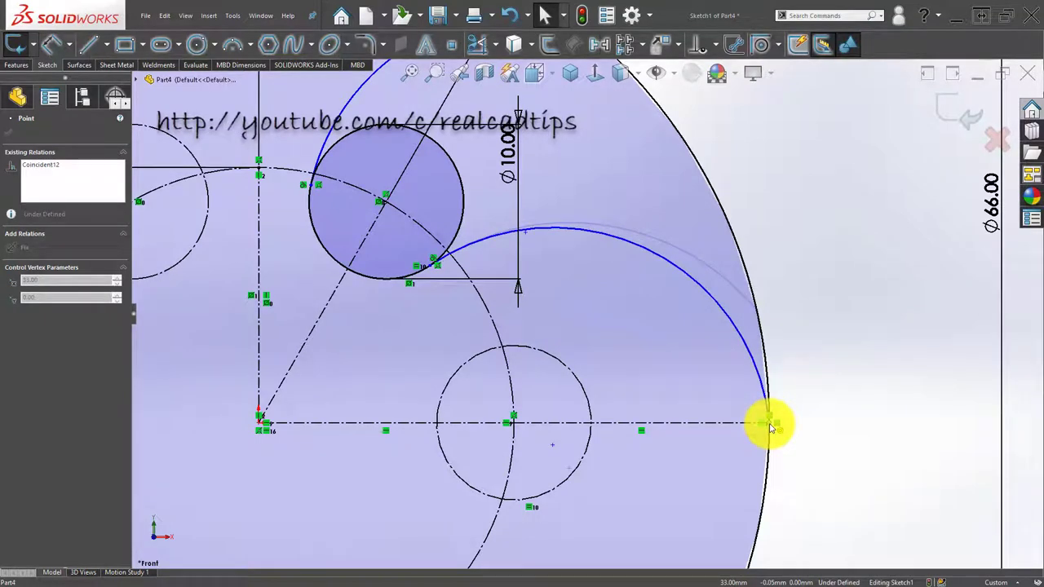
key(Escape)
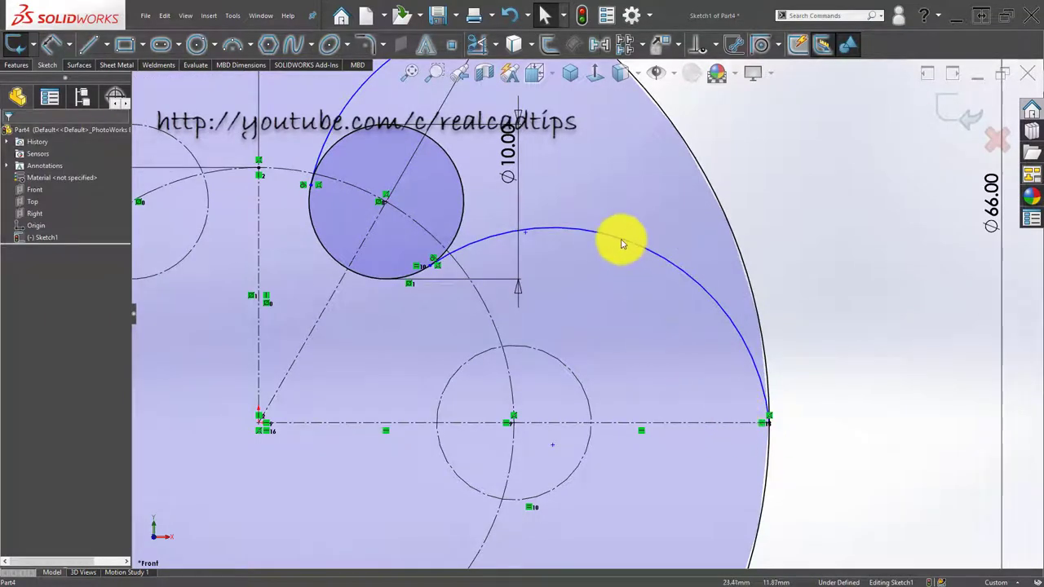
Reshape the lower vane arc so it starts tangentially at the bottom of the Ø10 circle
click(612, 237)
drag(609, 245, 584, 294)
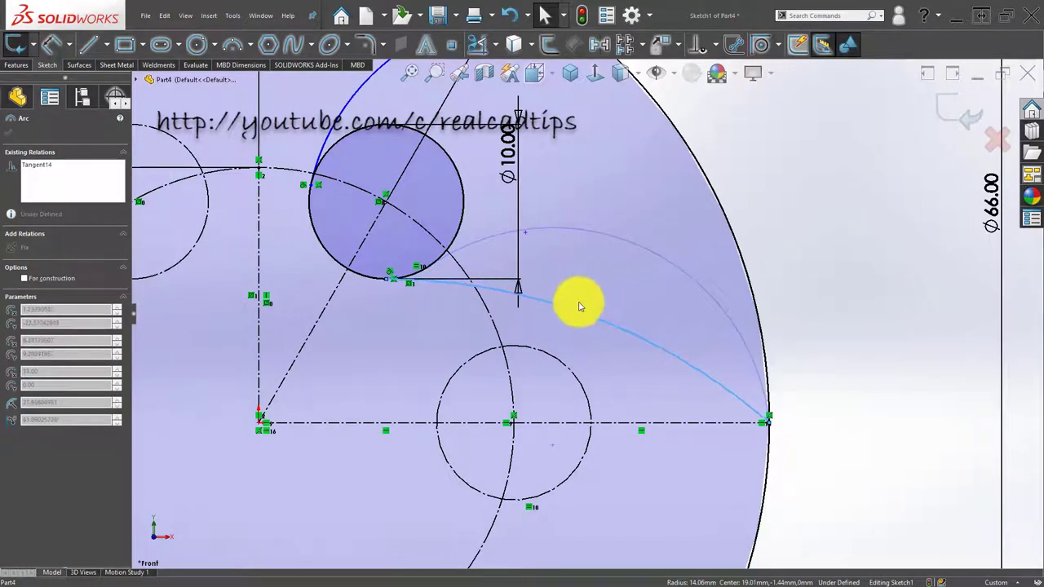
drag(579, 307, 594, 292)
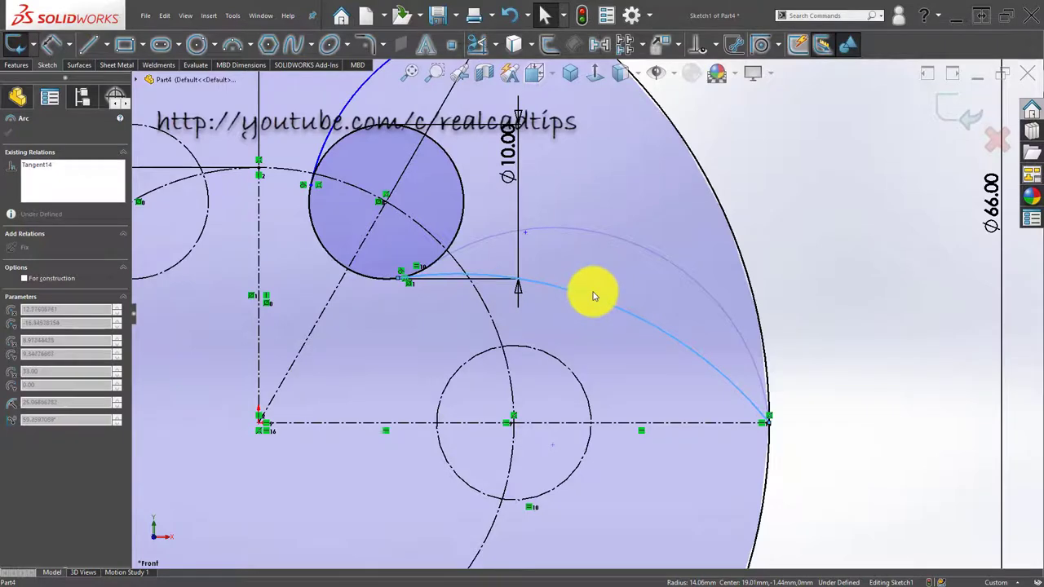
drag(594, 296, 638, 318)
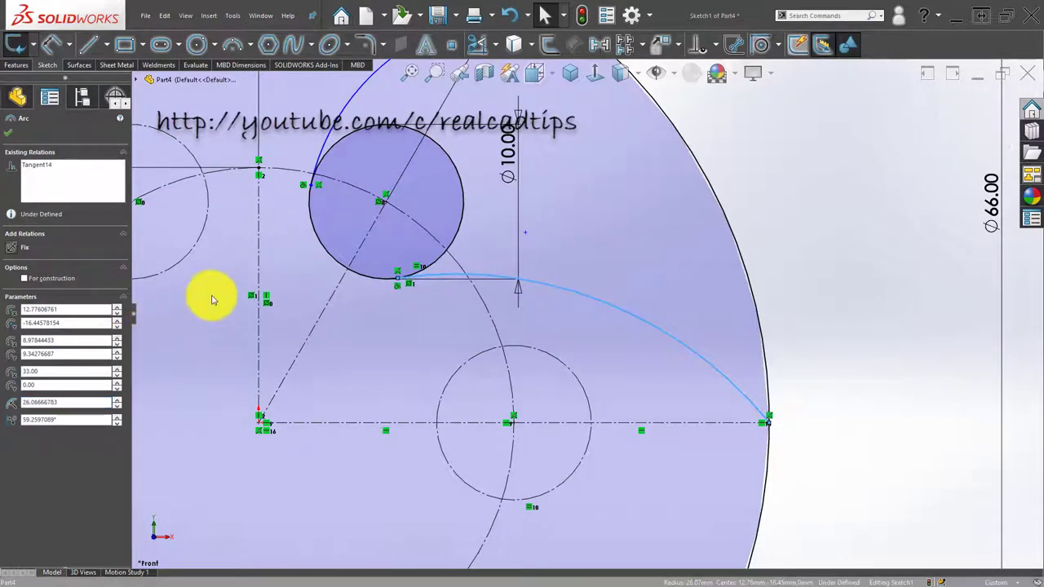
drag(378, 286, 385, 279)
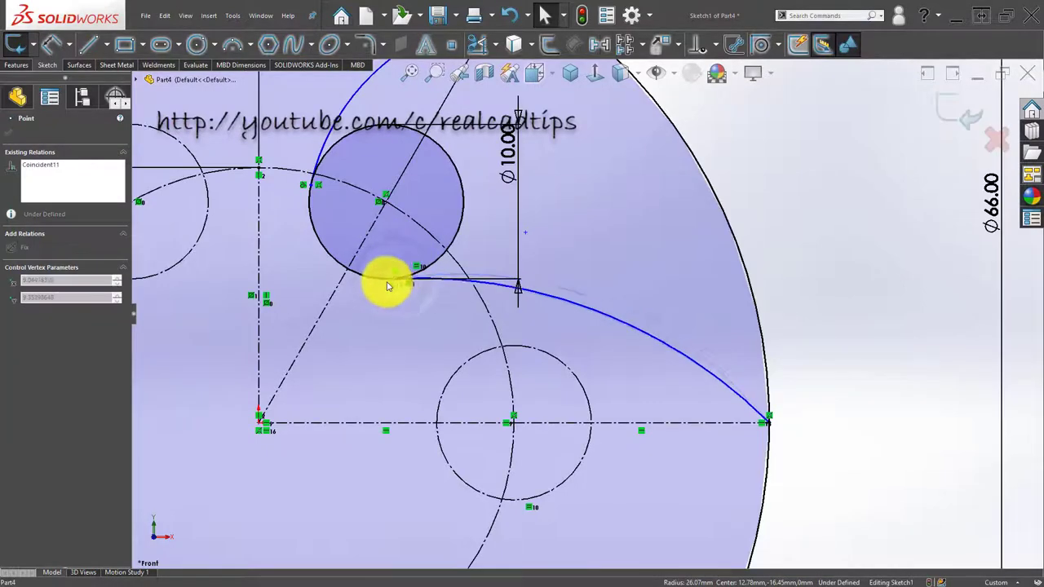
scroll(643, 284, up, 2)
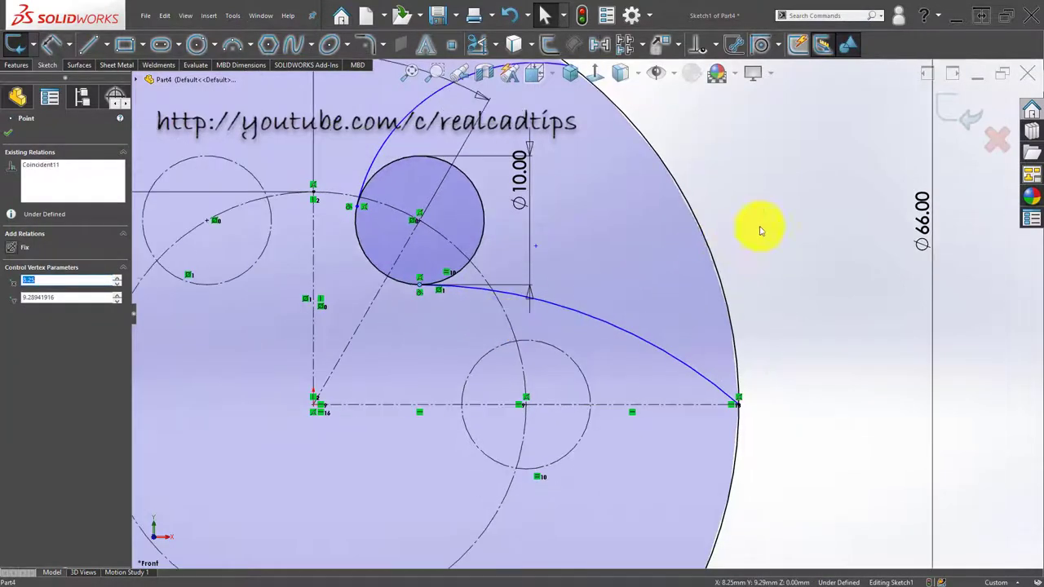
click(758, 228)
drag(420, 290, 425, 291)
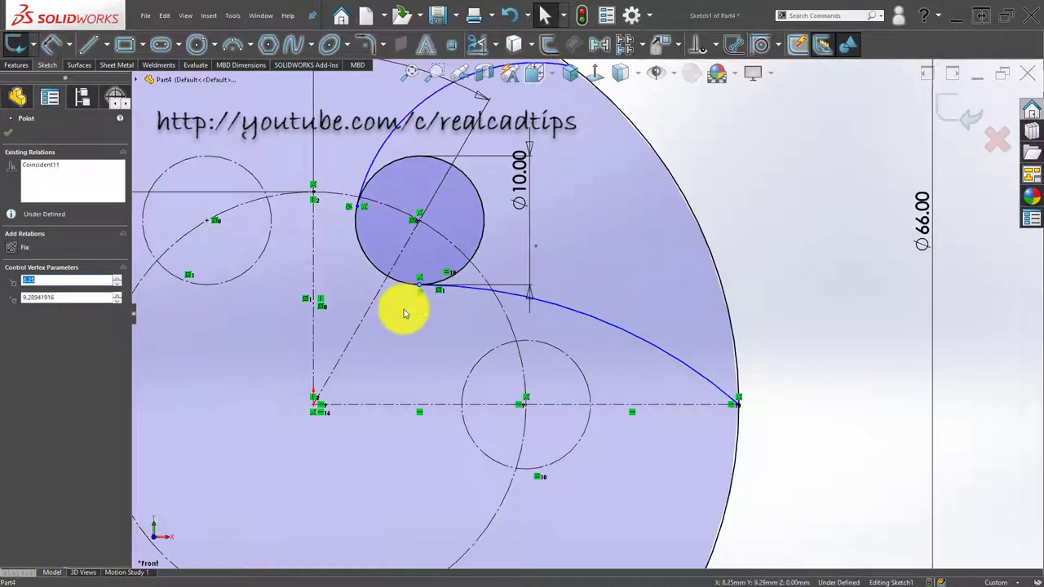
scroll(422, 282, down, 3)
key(Escape)
Draw a vertical centerline down from the Ø10 circle's centre and attach the upper arc's start to the circle
click(103, 47)
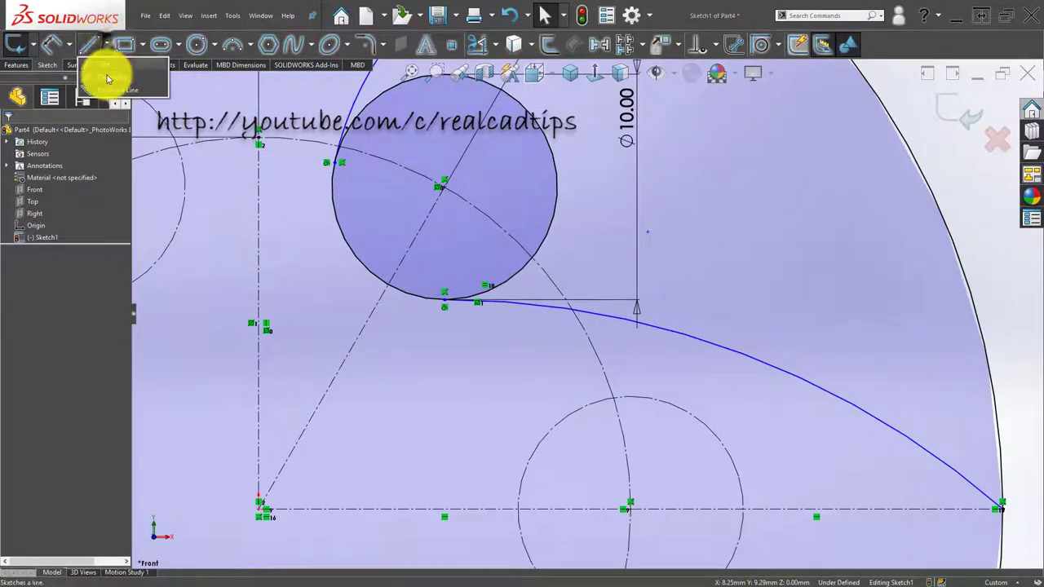
click(104, 70)
click(445, 188)
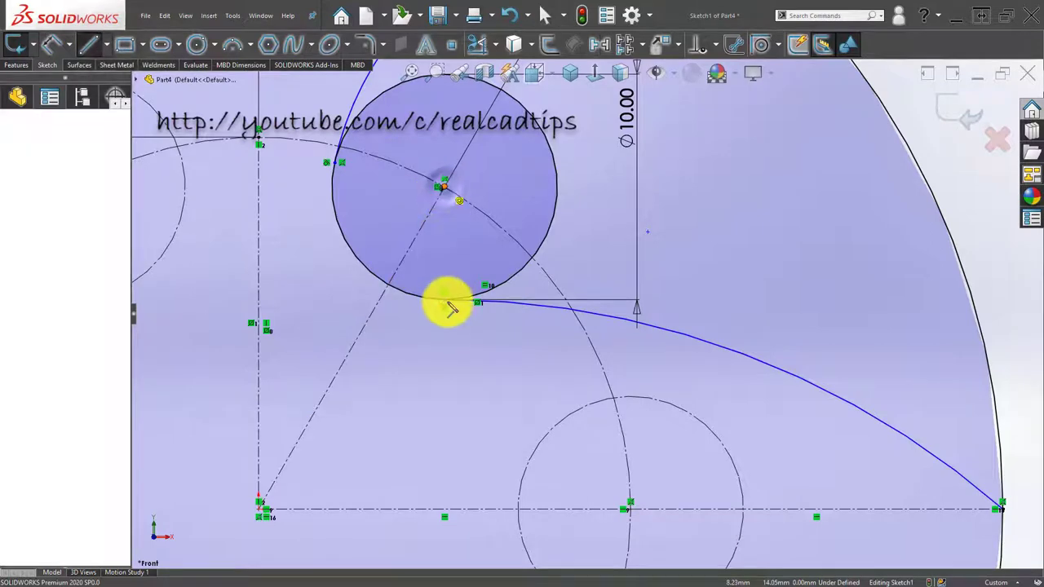
click(445, 302)
double_click(394, 340)
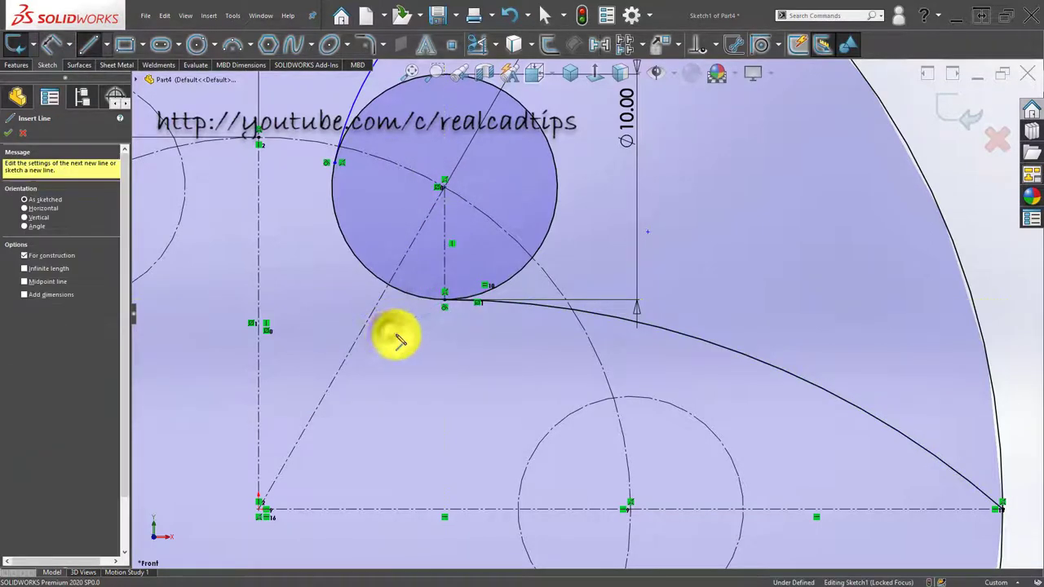
key(Escape)
scroll(485, 343, up, 2)
scroll(522, 270, up, 1)
scroll(547, 179, down, 3)
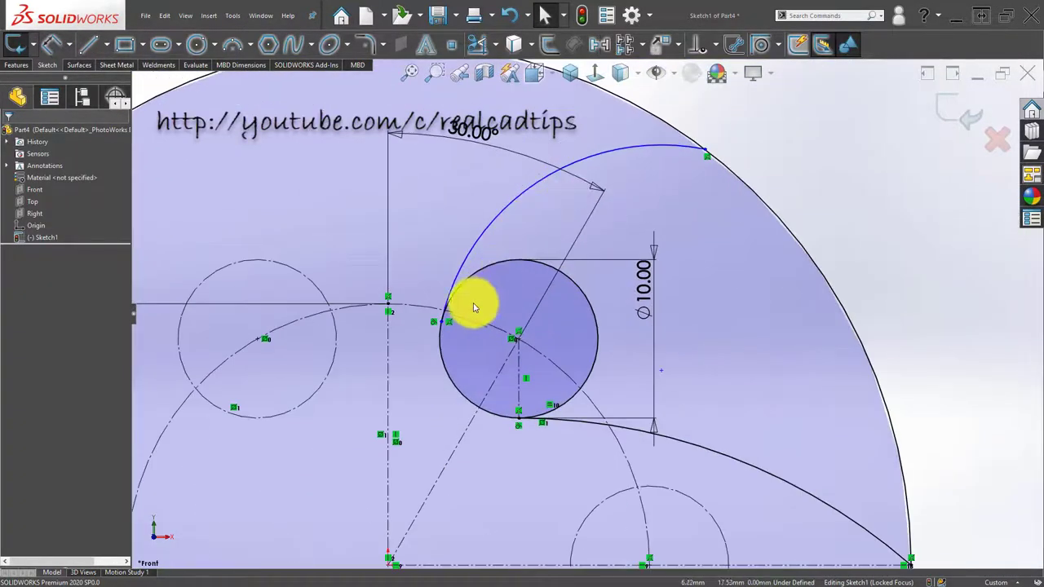
drag(439, 328, 440, 339)
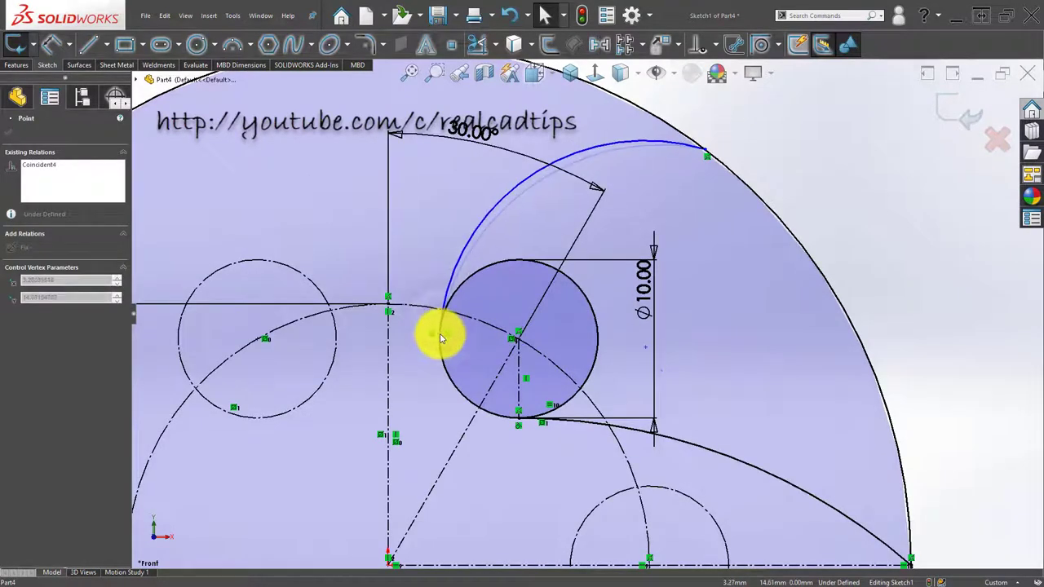
Add a short horizontal centerline from the Ø10 circle's centre
click(106, 45)
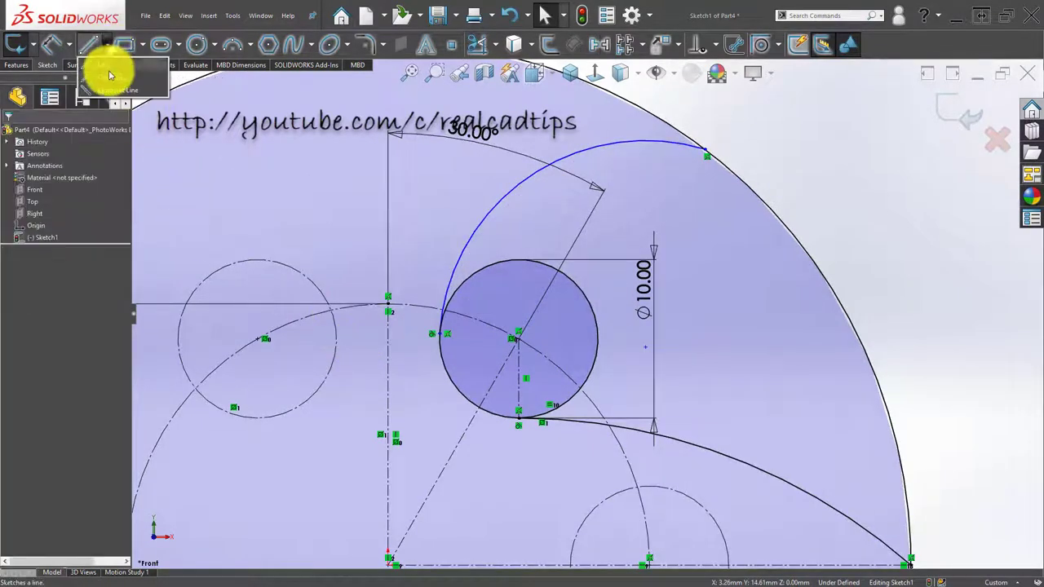
click(113, 84)
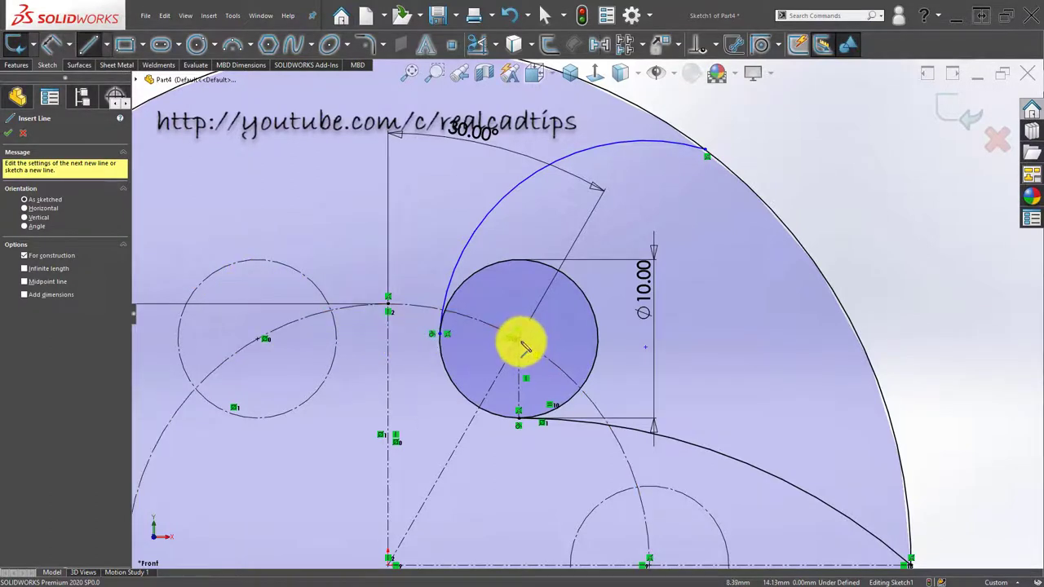
drag(517, 351, 438, 349)
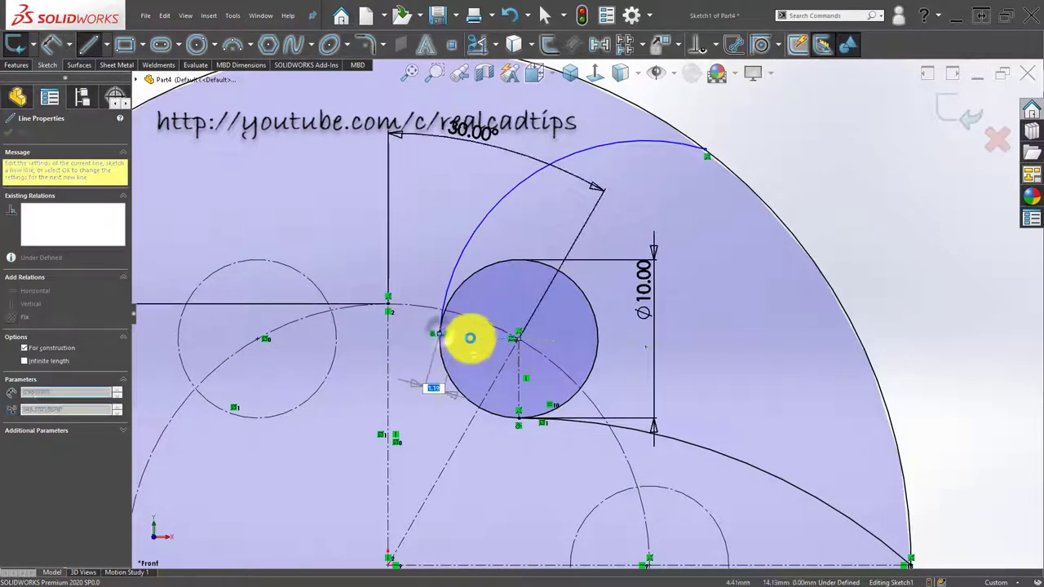
key(Escape)
click(471, 336)
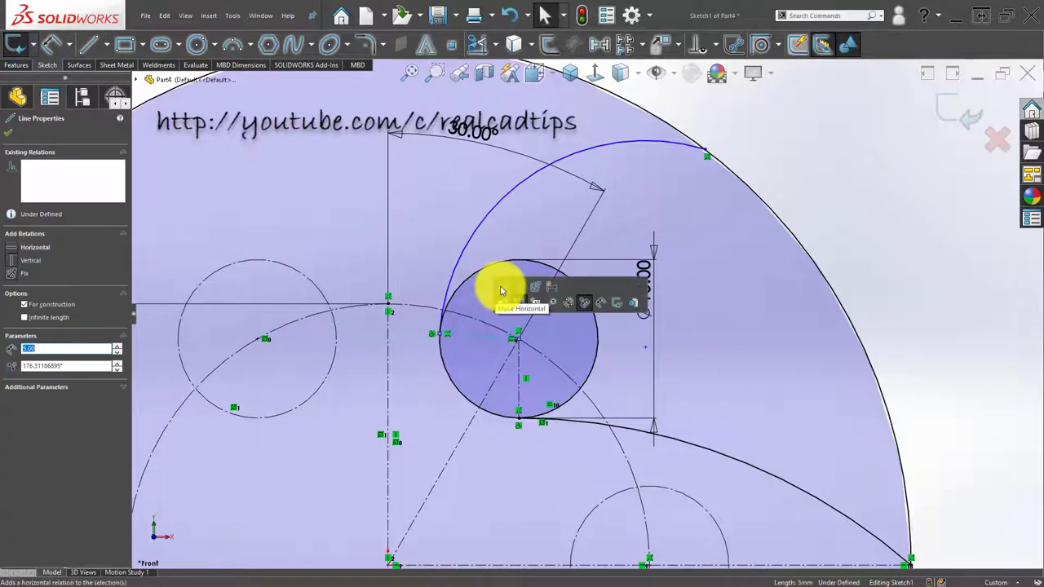
click(476, 301)
key(z)
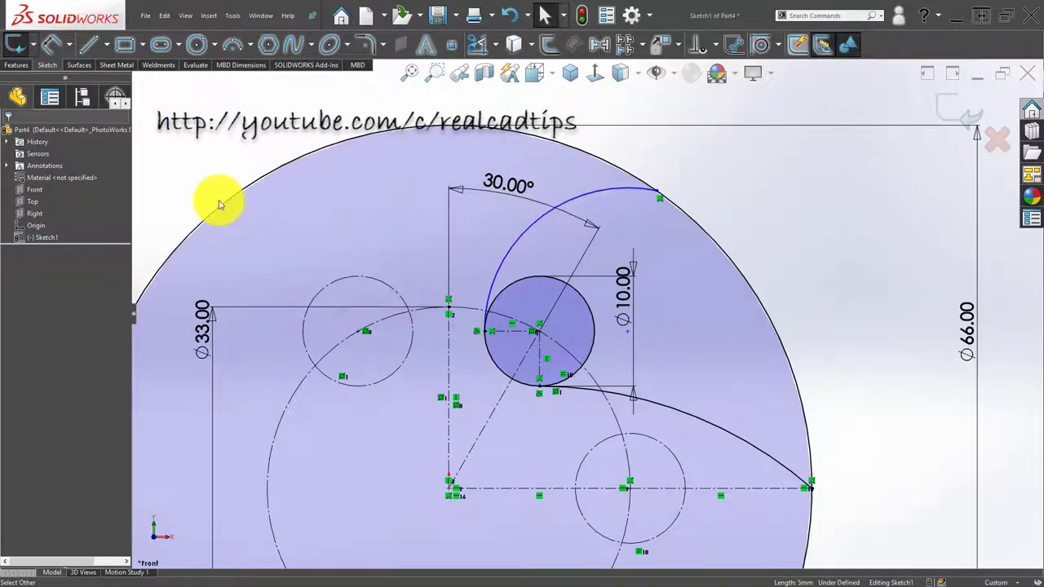
Draw a centerline from the Ø10 circle's centre to the rim, collinear with the 30° line
click(120, 65)
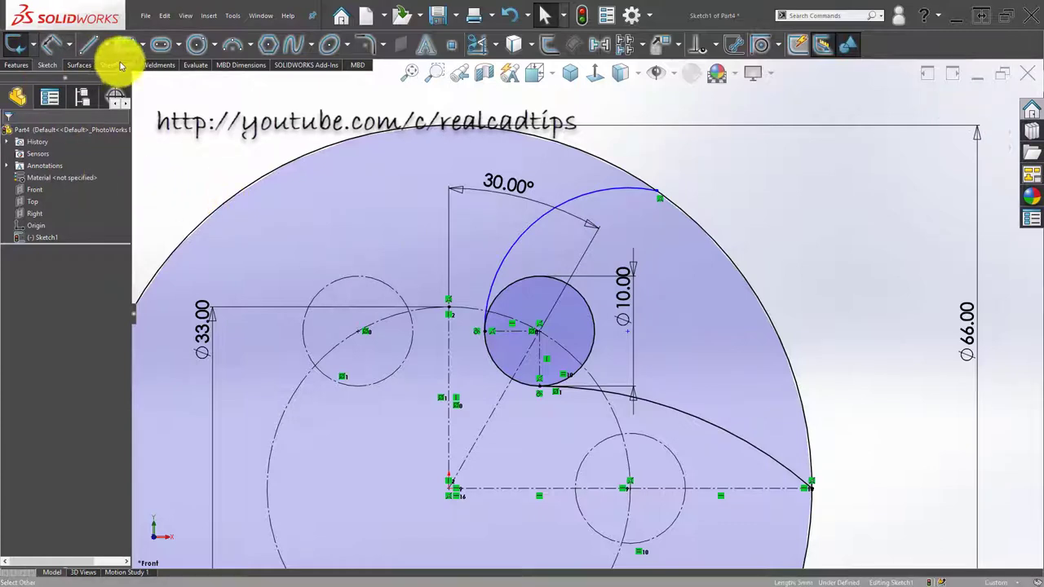
click(106, 46)
click(110, 82)
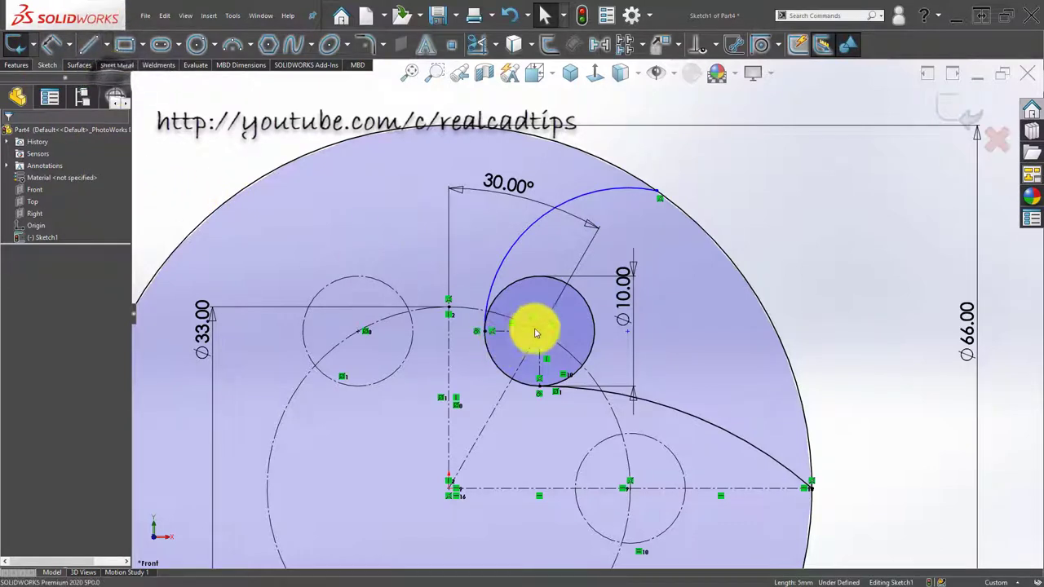
drag(544, 336, 626, 173)
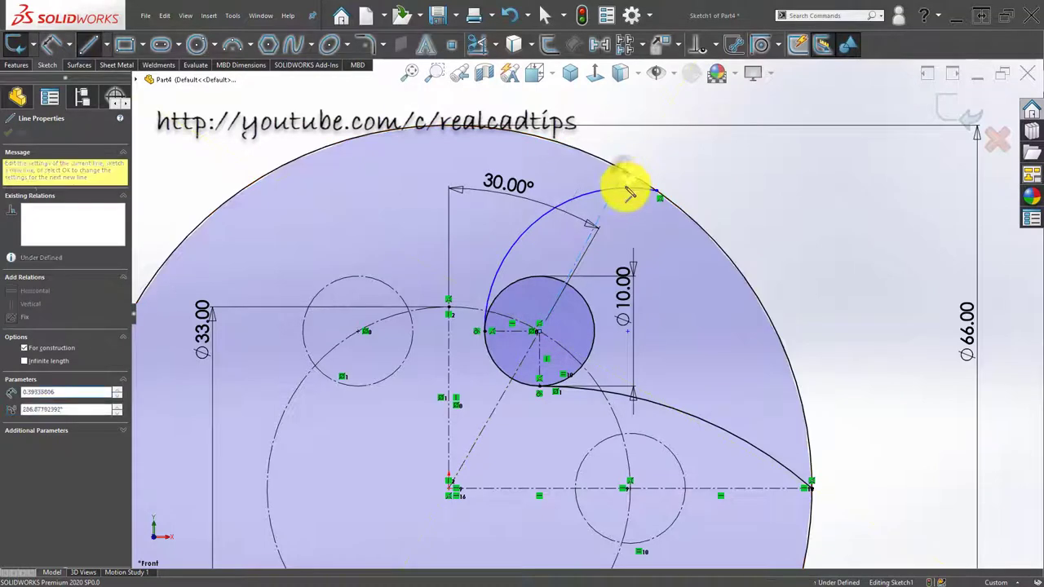
key(Escape)
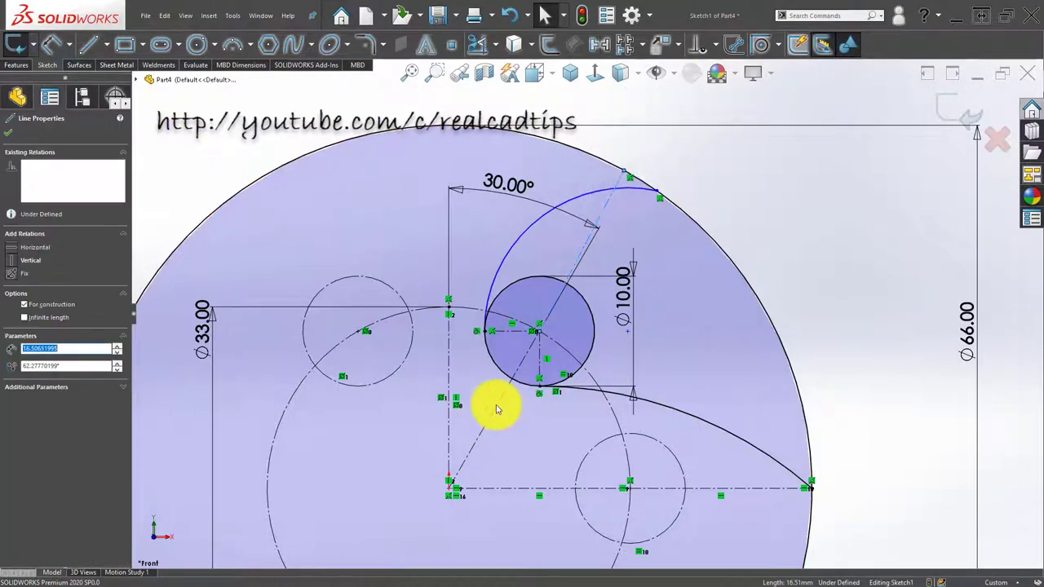
ctrl+click(538, 380)
click(560, 361)
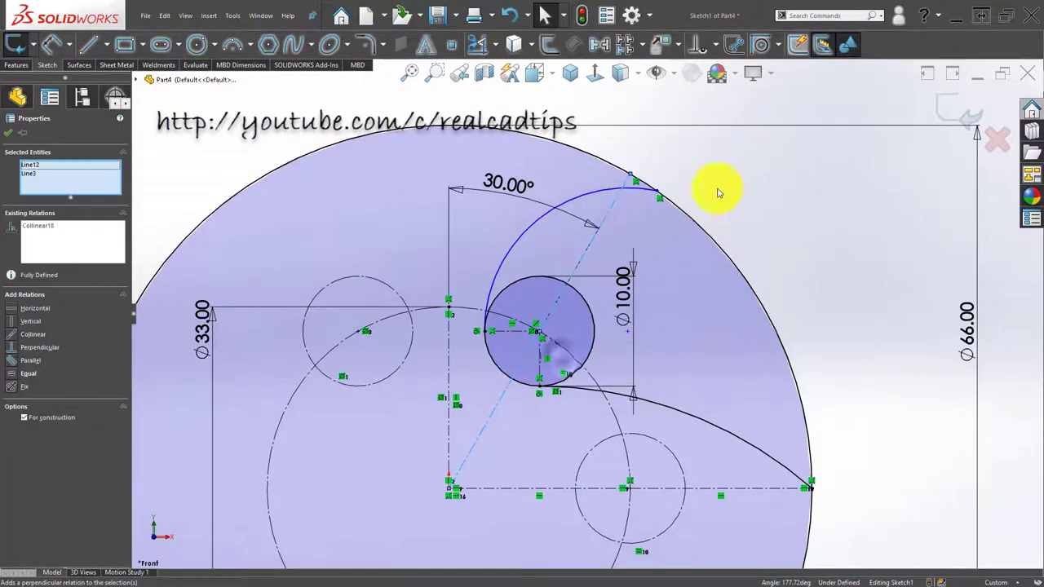
click(718, 189)
Attach the upper arc's end to that centerline's end, making the sketch fully defined
scroll(632, 177, down, 2)
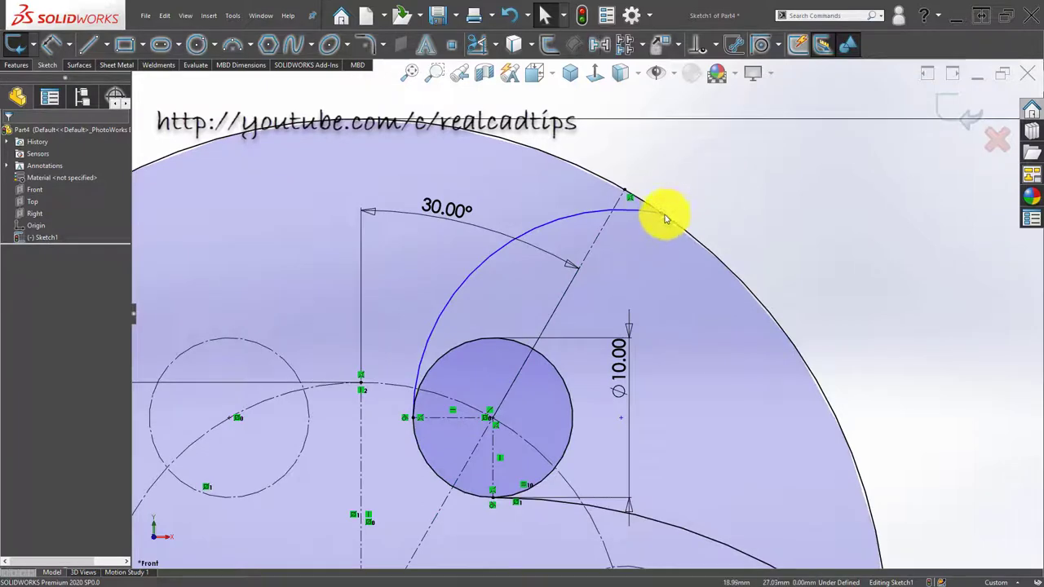
drag(626, 200, 622, 190)
key(Escape)
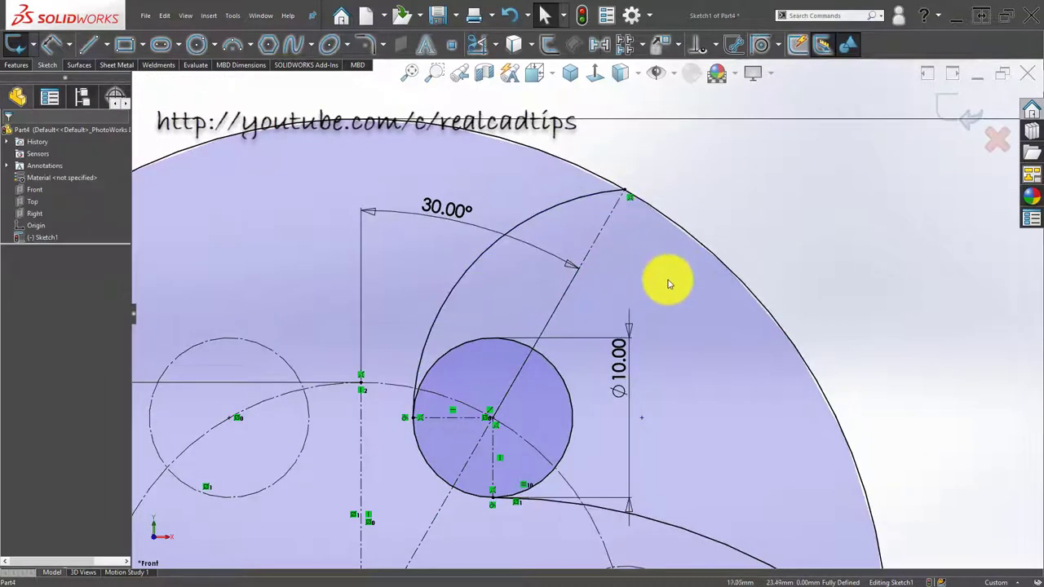
scroll(693, 269, up, 5)
scroll(562, 371, down, 3)
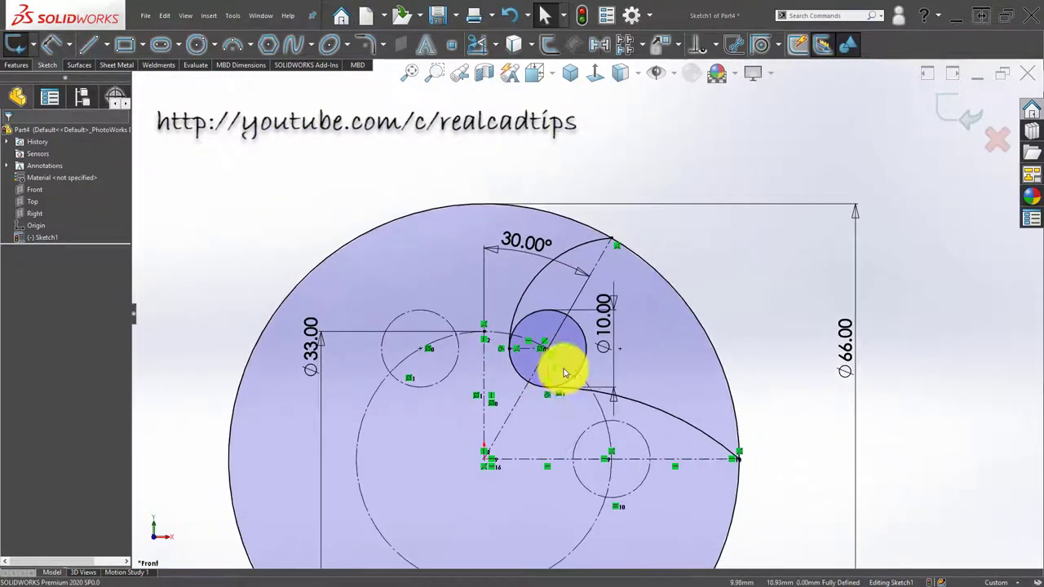
Power-trim the Ø10 circle's extra arcs, the short leftover arc and the stray short line
key(f)
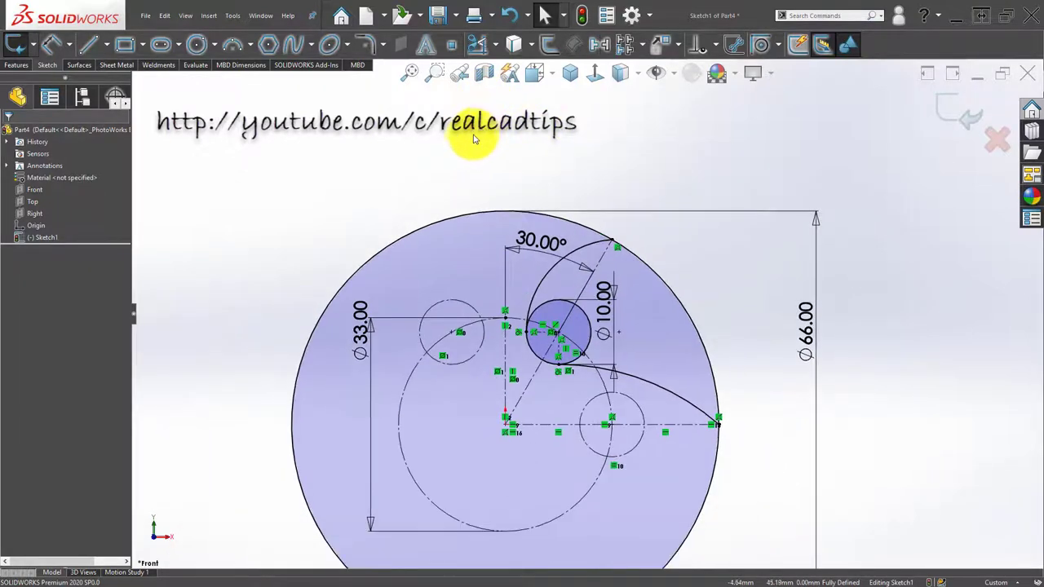
click(476, 45)
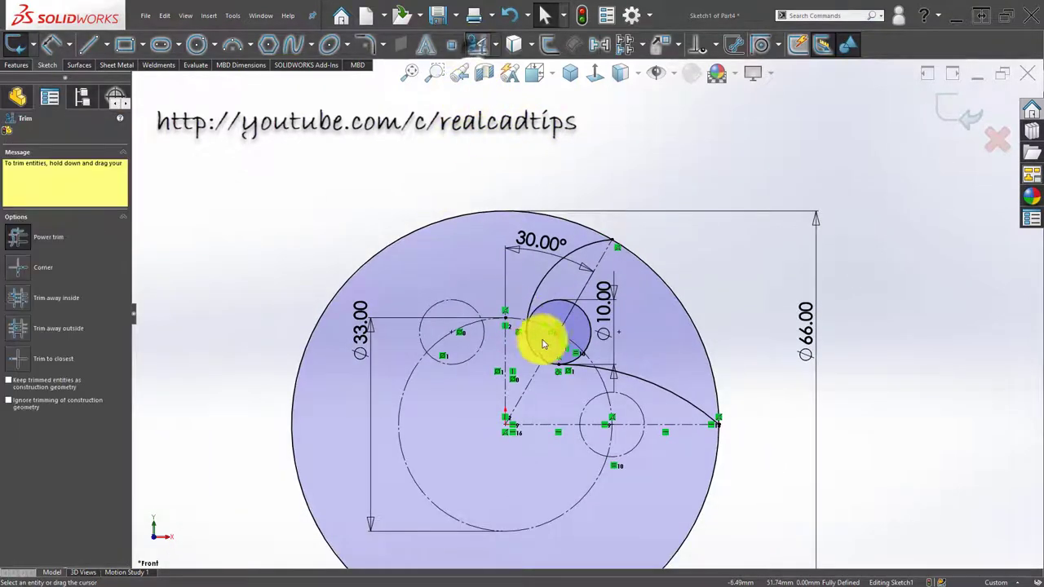
scroll(575, 319, down, 3)
mouse_move(577, 326)
mouse_down()
mouse_move(541, 326)
mouse_move(522, 298)
mouse_move(527, 333)
mouse_up()
scroll(551, 373, down, 3)
scroll(557, 381, down, 3)
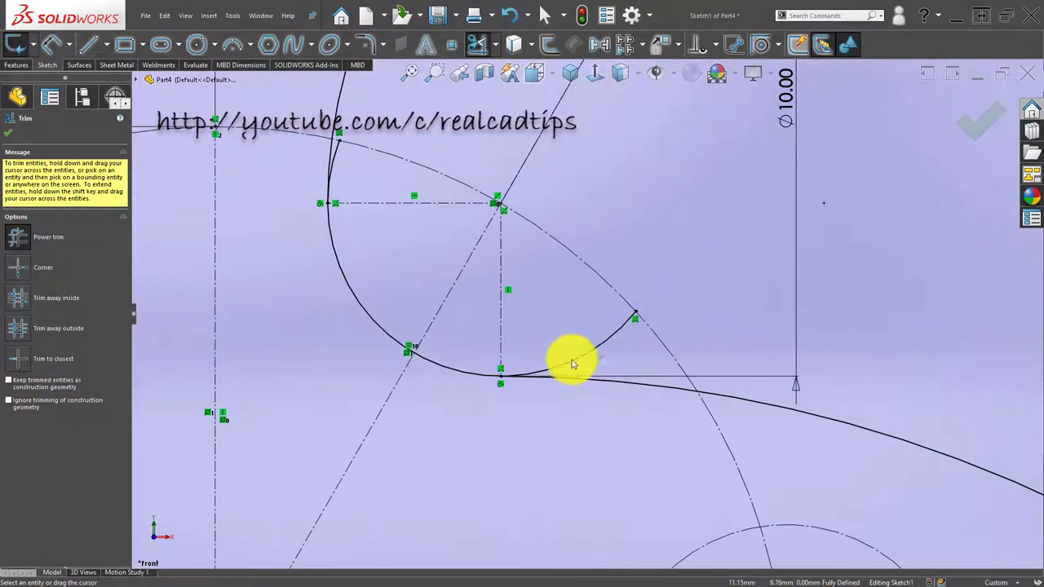
drag(572, 364, 534, 340)
scroll(399, 172, down, 3)
scroll(473, 274, down, 3)
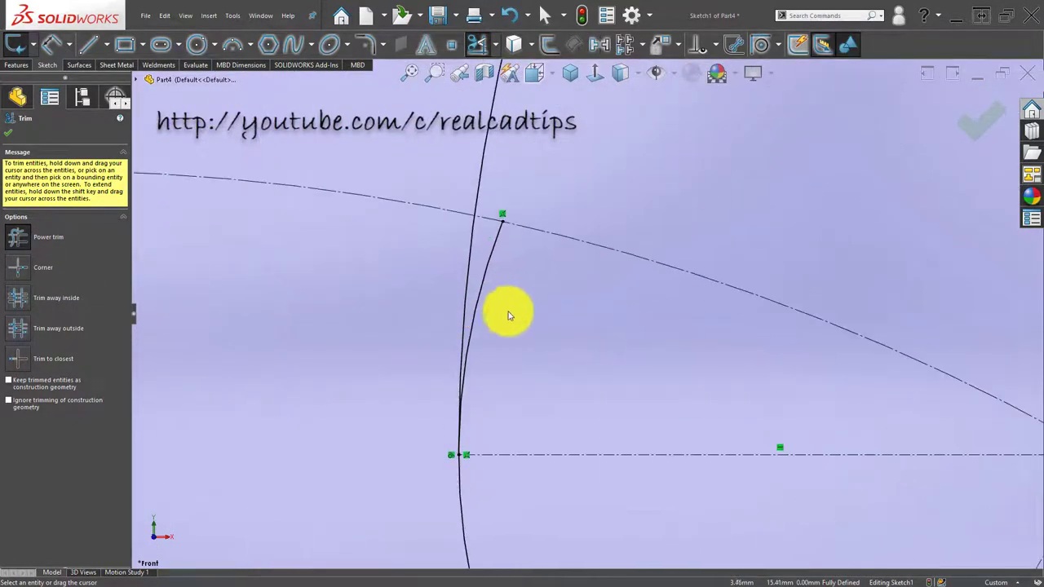
drag(489, 252, 513, 327)
scroll(530, 338, up, 5)
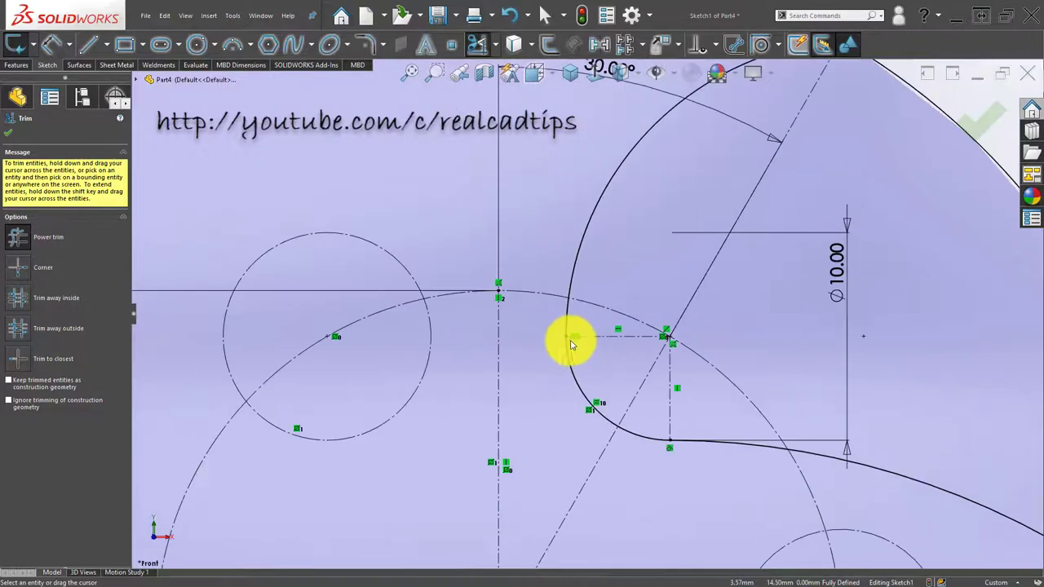
scroll(575, 349, up, 2)
scroll(694, 391, up, 3)
scroll(644, 381, up, 2)
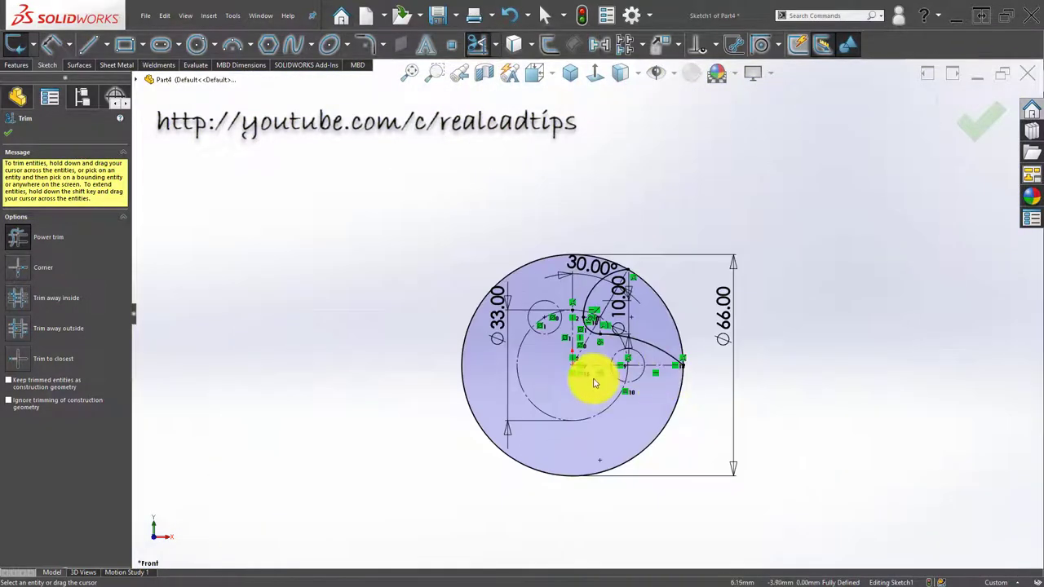
key(Escape)
scroll(639, 338, down, 2)
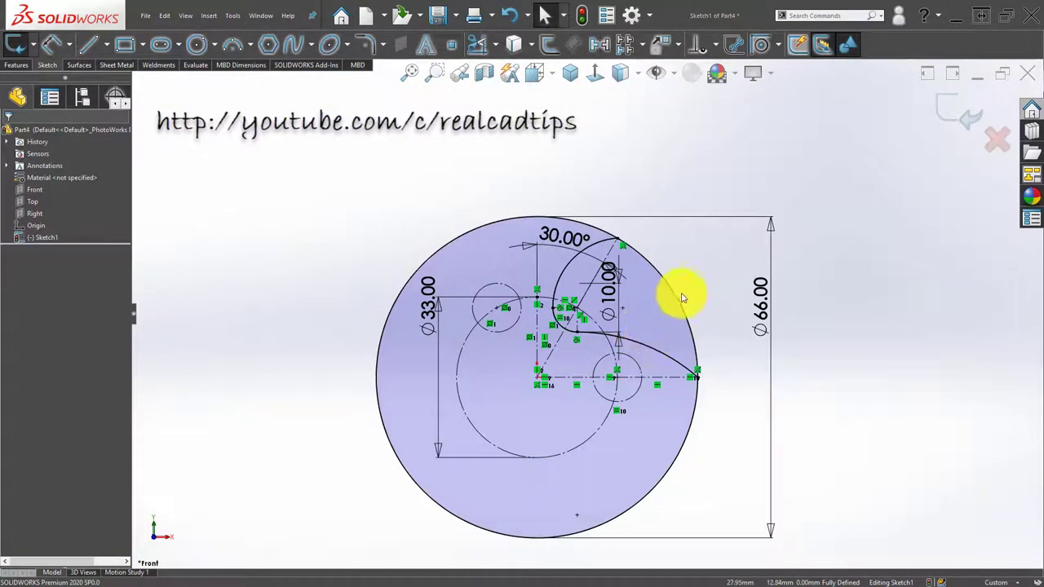
scroll(682, 297, down, 1)
scroll(668, 288, down, 1)
scroll(610, 273, up, 1)
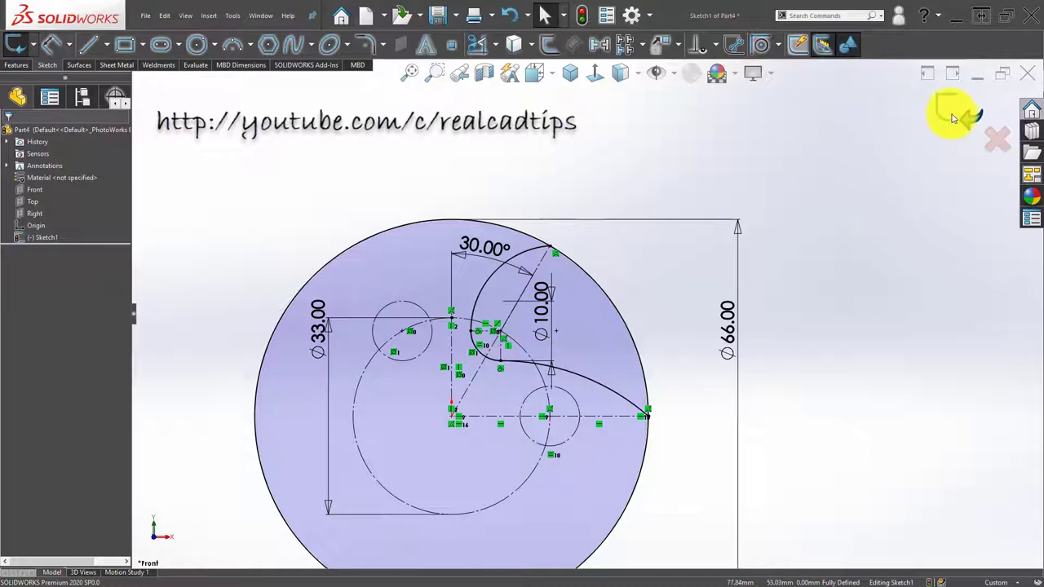
Exit the sketch and extrude the Ø66 outer contour 10 mm Mid Plane as Boss-Extrude1
key(ctrl+b)
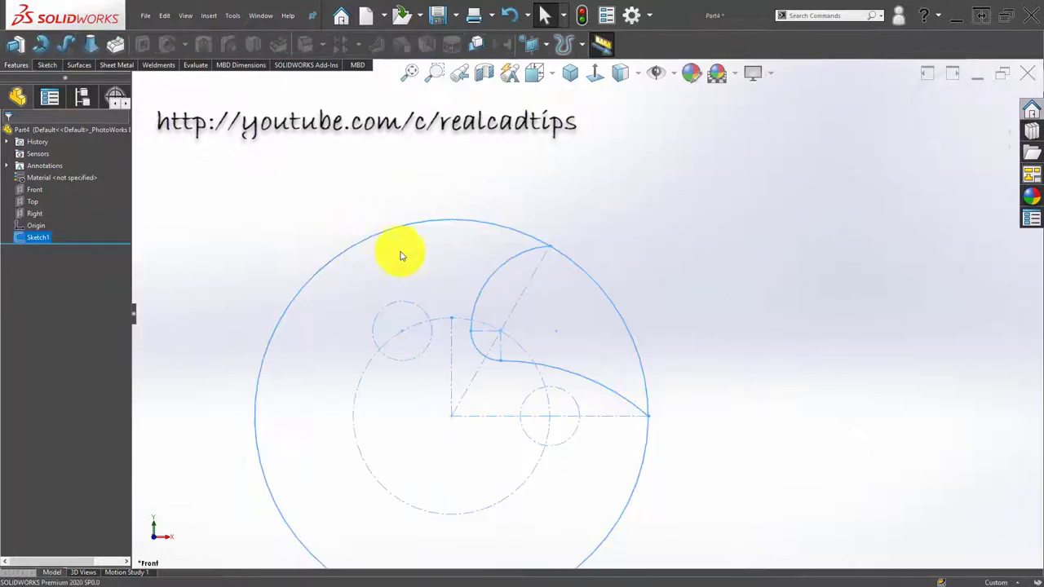
scroll(391, 255, up, 2)
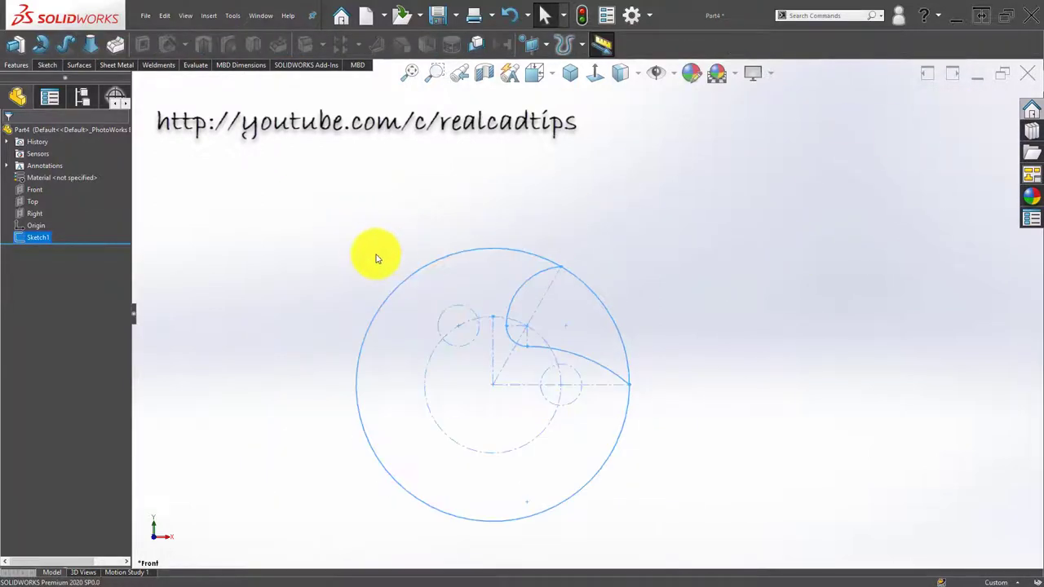
click(19, 47)
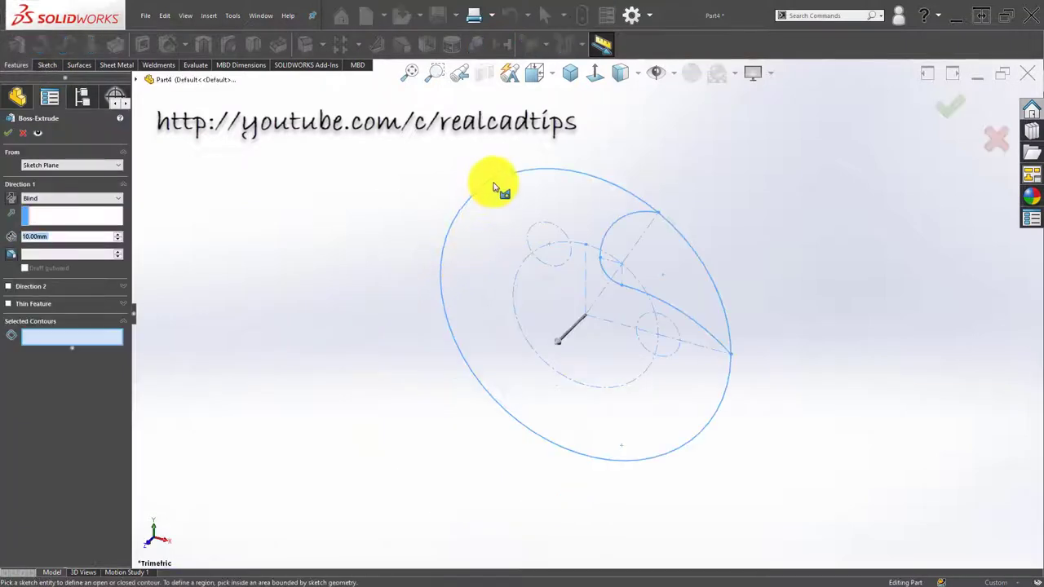
click(498, 183)
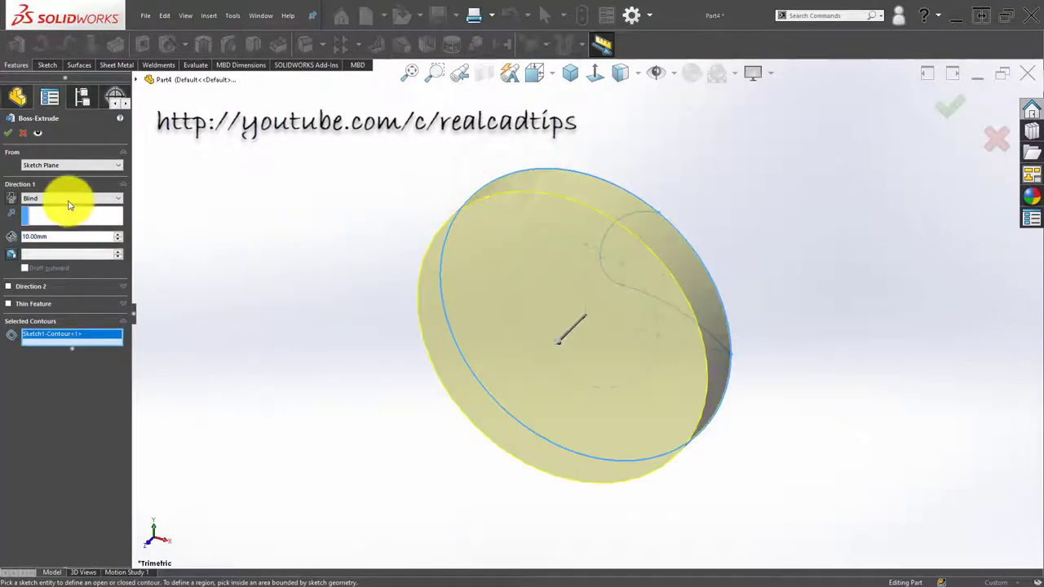
click(71, 198)
click(56, 243)
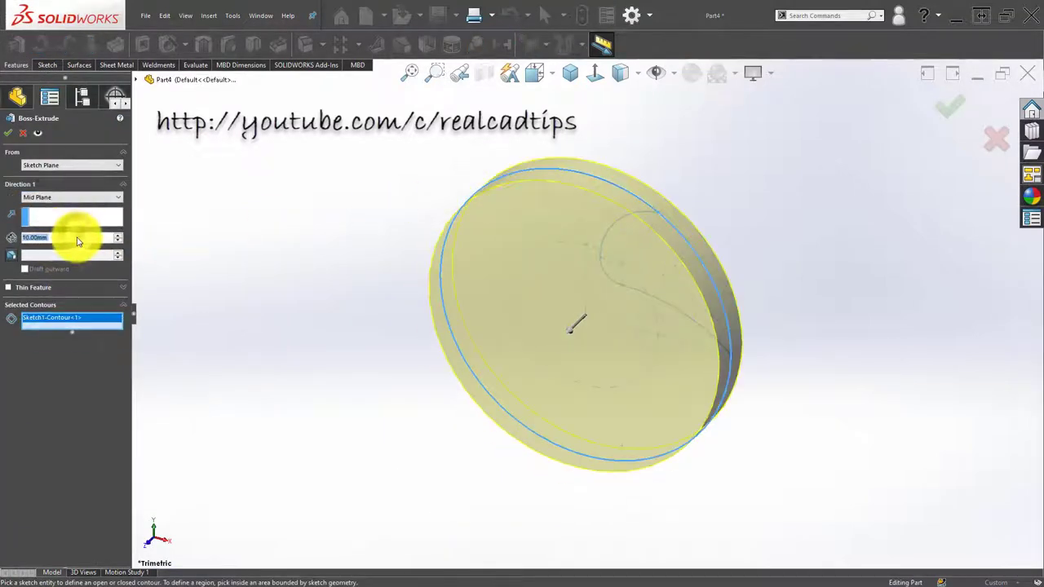
text(1)
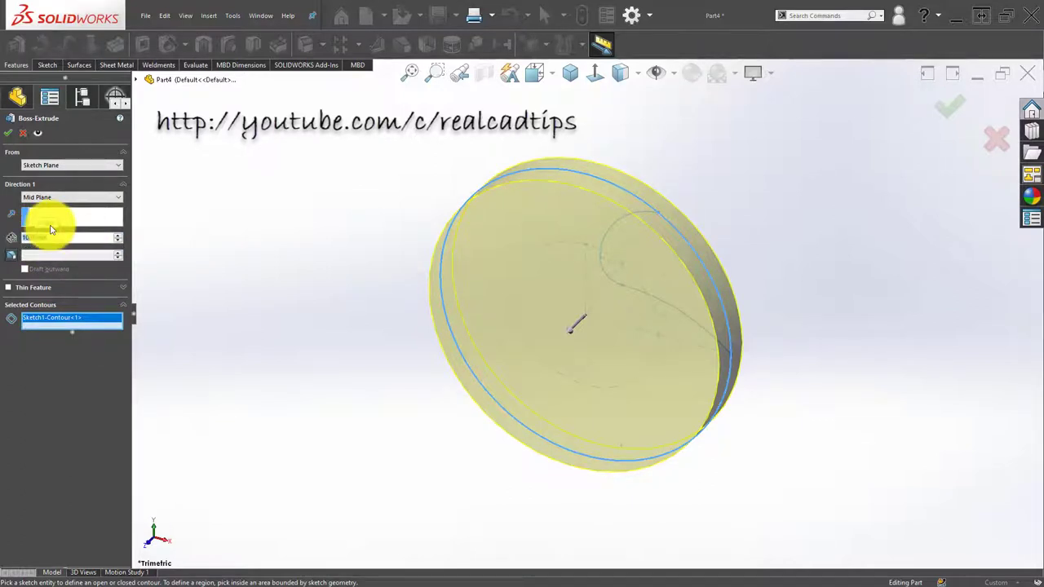
click(953, 103)
mouse_move(696, 241)
middle_down()
mouse_move(660, 272)
mouse_move(729, 156)
middle_up()
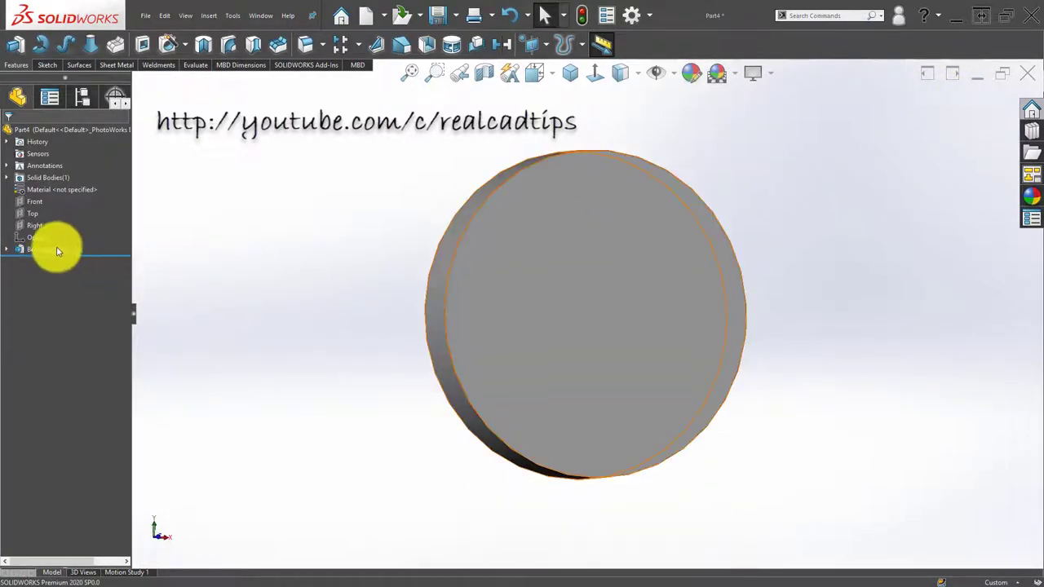
Show Sketch1 under Boss-Extrude1, pick its arc near the disc's top, and start an Extruded Cut
click(51, 251)
click(50, 261)
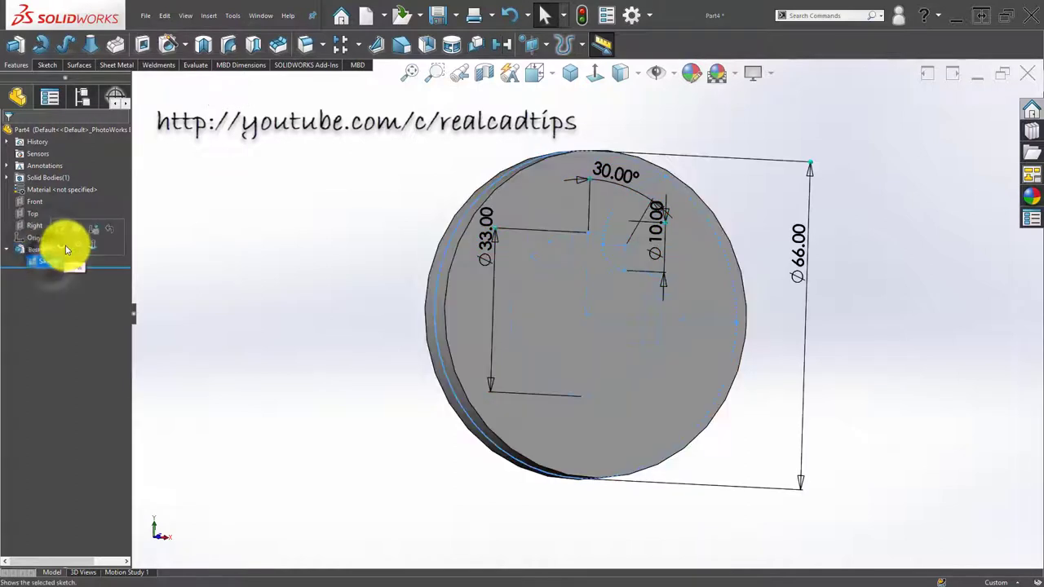
click(232, 286)
mouse_move(644, 245)
middle_down()
mouse_move(664, 198)
mouse_move(635, 193)
middle_up()
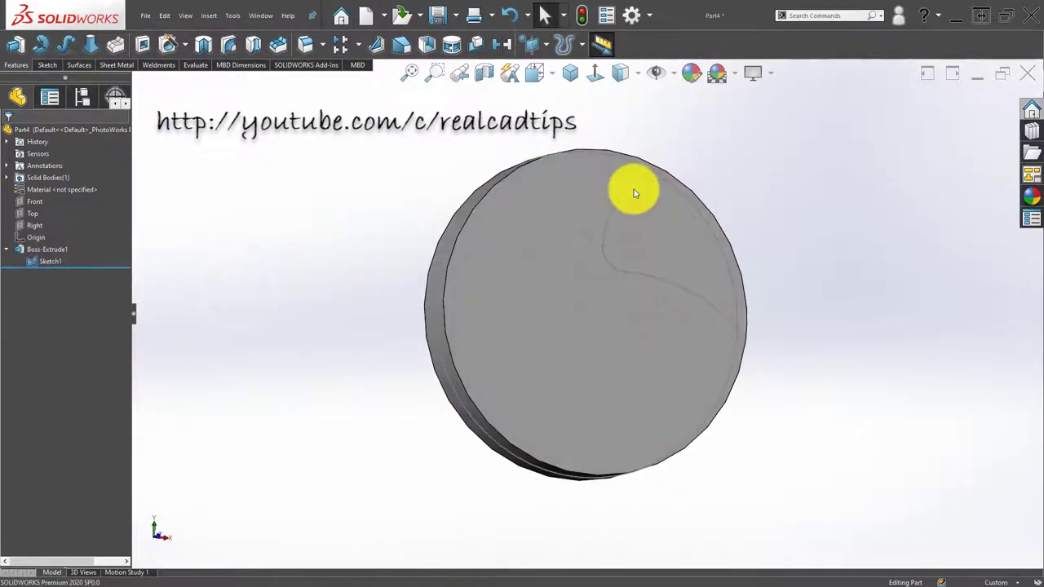
click(635, 193)
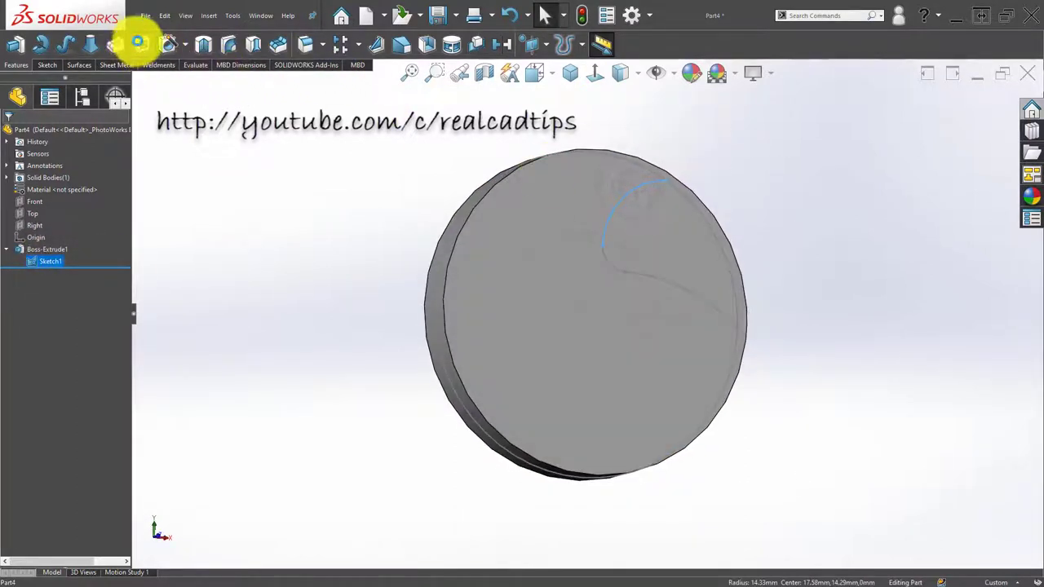
click(141, 43)
mouse_move(633, 237)
middle_down()
mouse_move(614, 271)
mouse_move(624, 250)
middle_up()
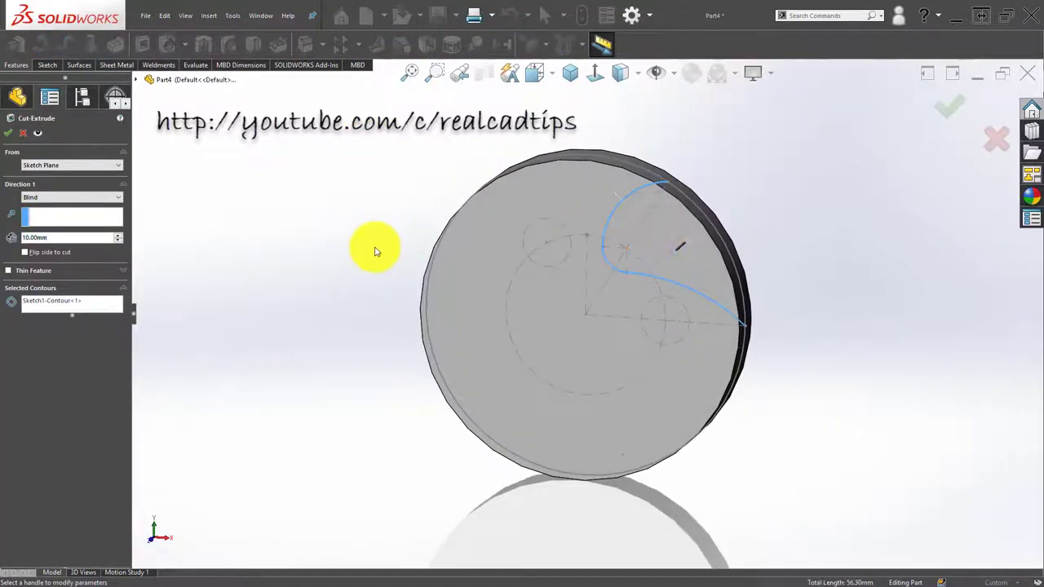
Replace the preselected contours with the vane pocket region and cut it Through All
right_click(88, 305)
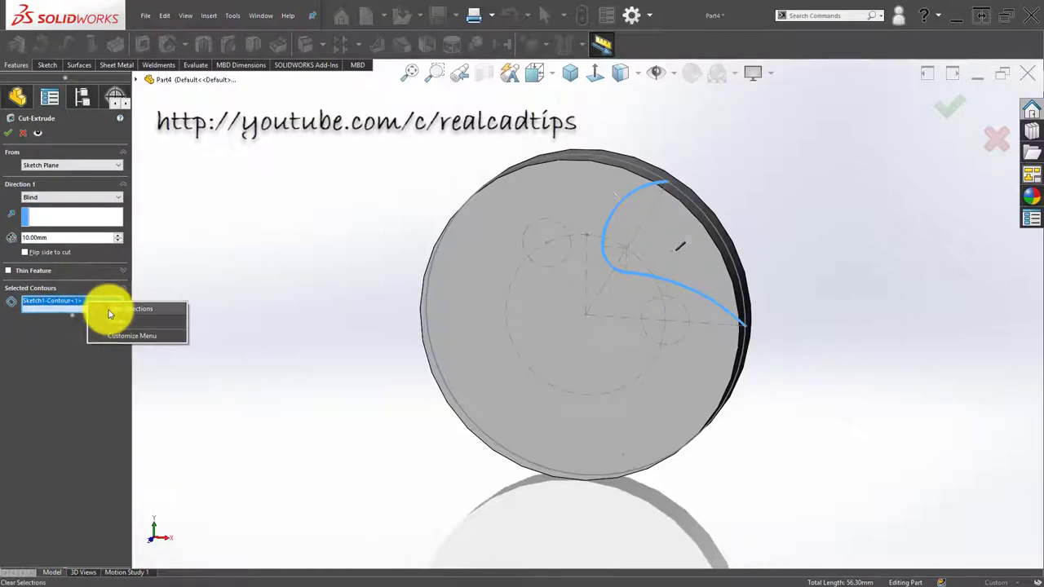
click(106, 308)
click(669, 237)
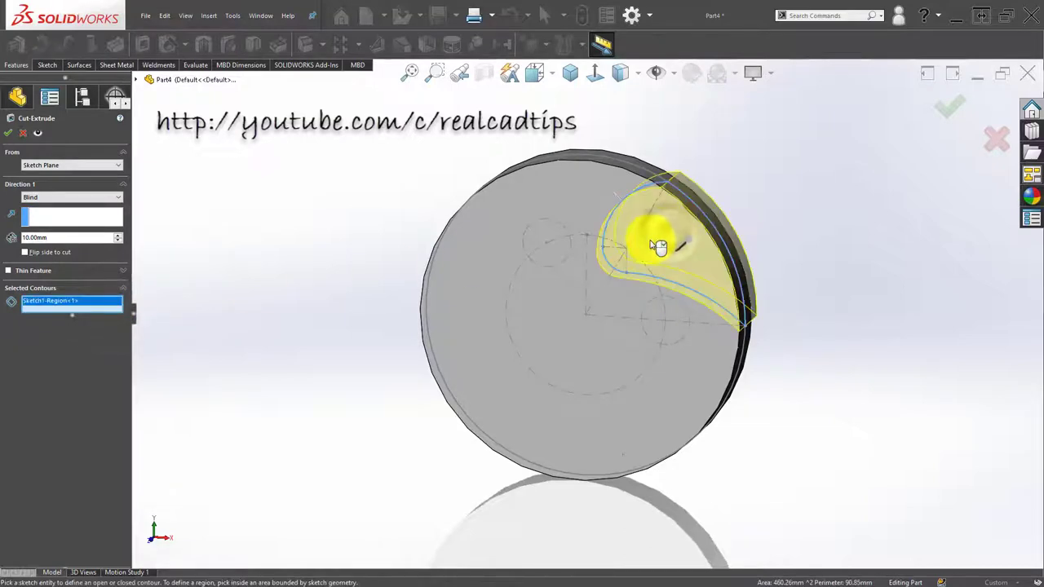
middle_drag(658, 247, 601, 274)
mouse_move(439, 283)
middle_down()
mouse_move(403, 305)
mouse_move(419, 289)
middle_up()
click(88, 198)
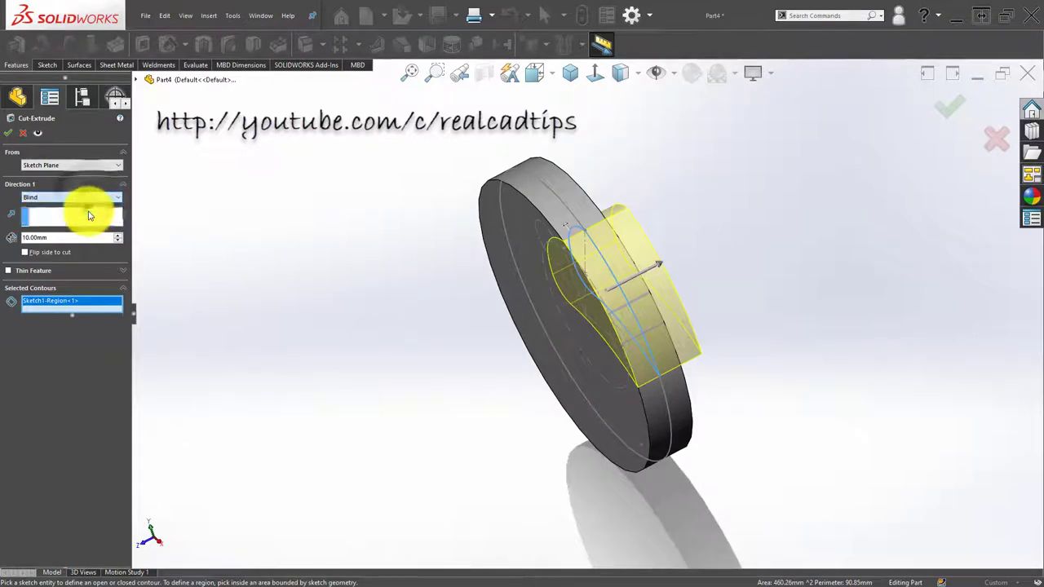
click(82, 220)
mouse_move(383, 277)
middle_down()
mouse_move(664, 176)
mouse_move(601, 204)
middle_up()
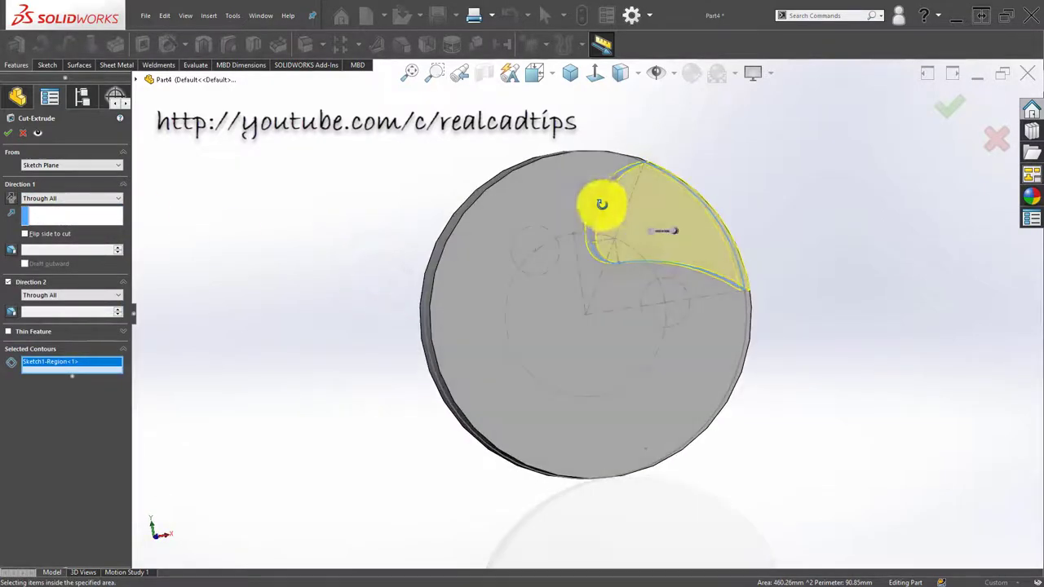
right_click(848, 178)
mouse_move(657, 233)
middle_down()
mouse_move(611, 192)
mouse_move(612, 204)
middle_up()
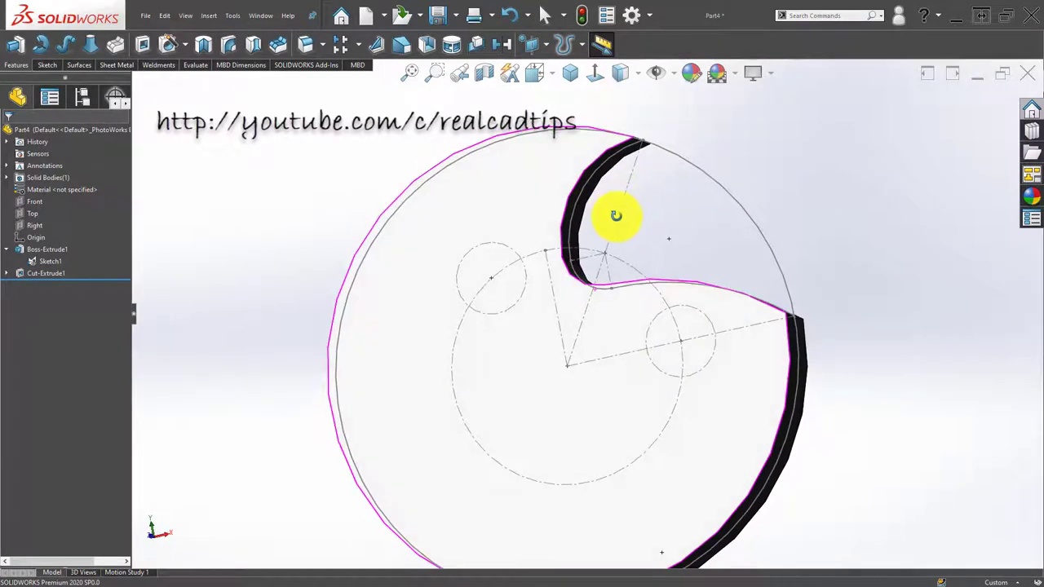
click(359, 49)
click(366, 76)
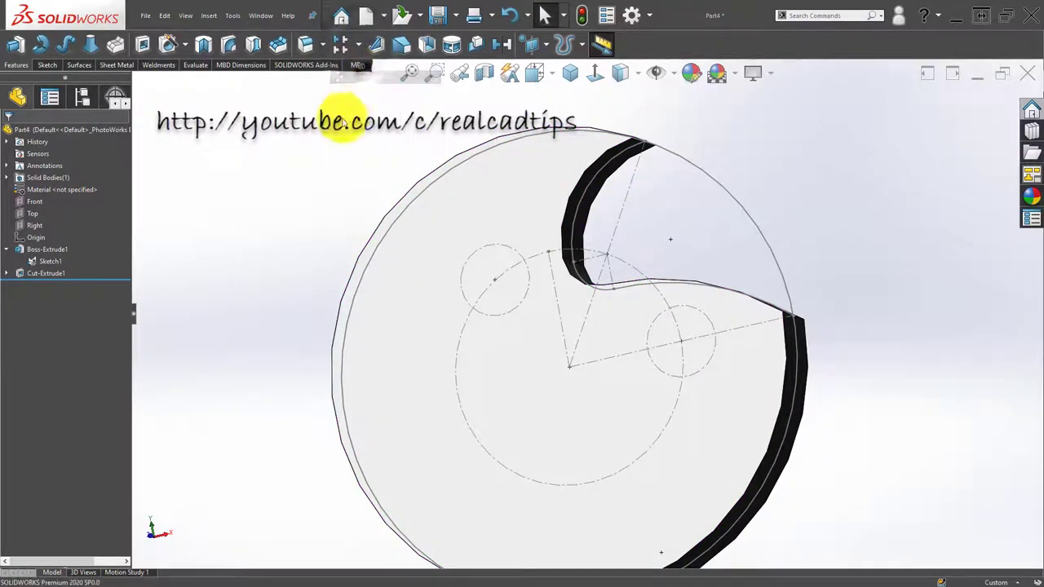
Pattern Cut-Extrude1 around the outer cylindrical face: 6 equally spaced instances over 360°
mouse_move(397, 250)
middle_down()
mouse_move(473, 254)
mouse_move(399, 212)
mouse_move(331, 231)
mouse_move(81, 217)
middle_up()
click(400, 218)
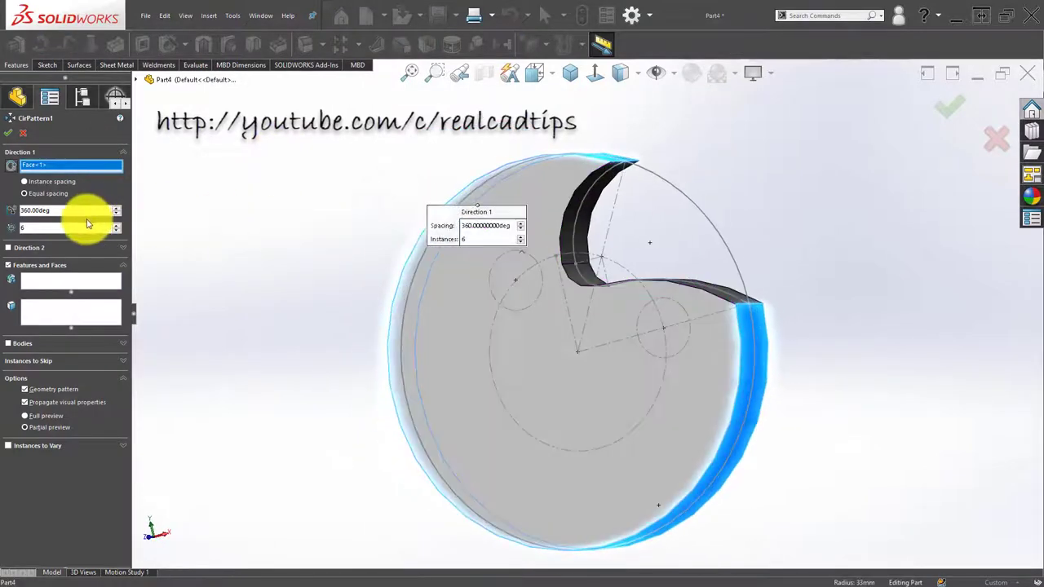
click(71, 283)
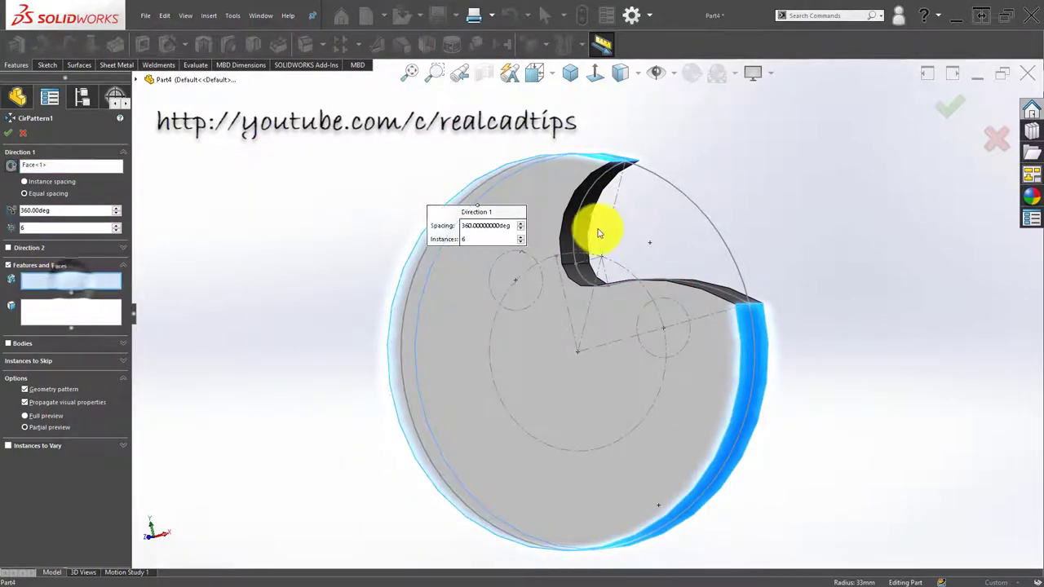
click(584, 215)
mouse_move(592, 217)
middle_down()
mouse_move(625, 217)
mouse_move(637, 203)
mouse_move(629, 193)
mouse_move(624, 210)
mouse_move(603, 206)
middle_up()
scroll(570, 226, down, 3)
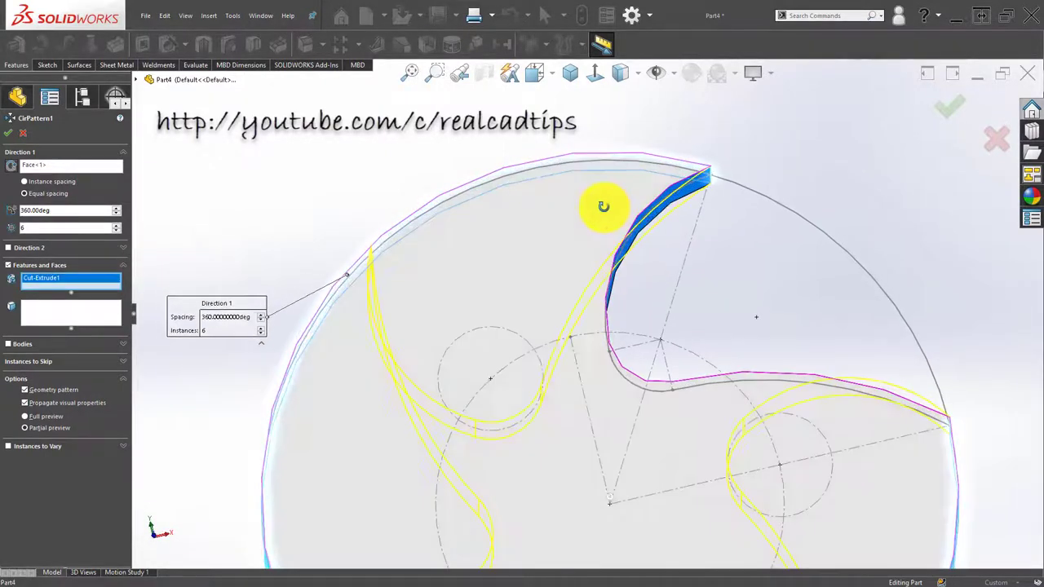
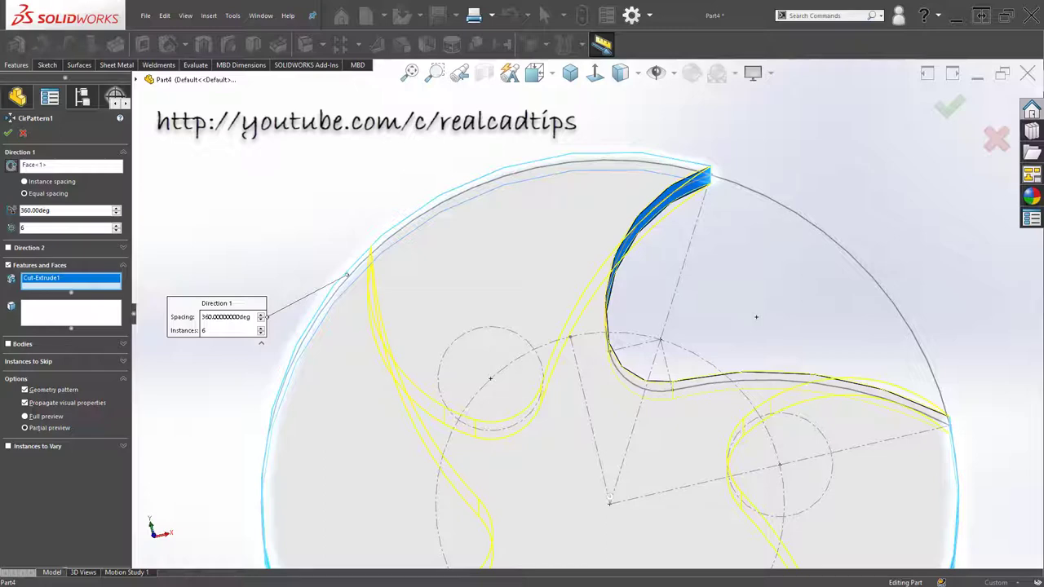
Accept the six-instance circular pattern of the cut and orbit to inspect the cuts
click(8, 132)
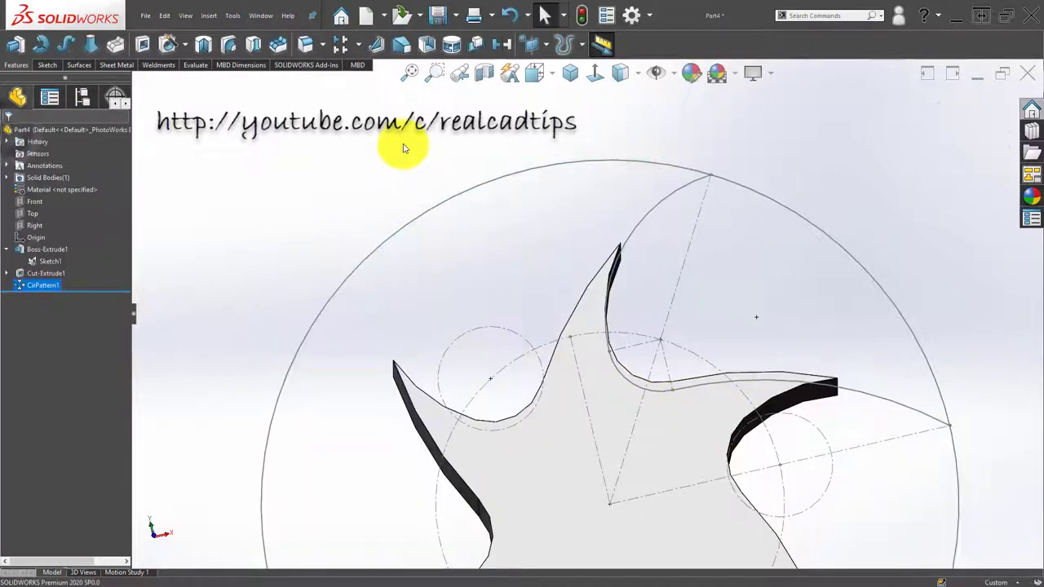
middle_drag(403, 148, 517, 256)
scroll(578, 293, up, 3)
middle_drag(578, 293, 579, 340)
scroll(608, 352, down, 5)
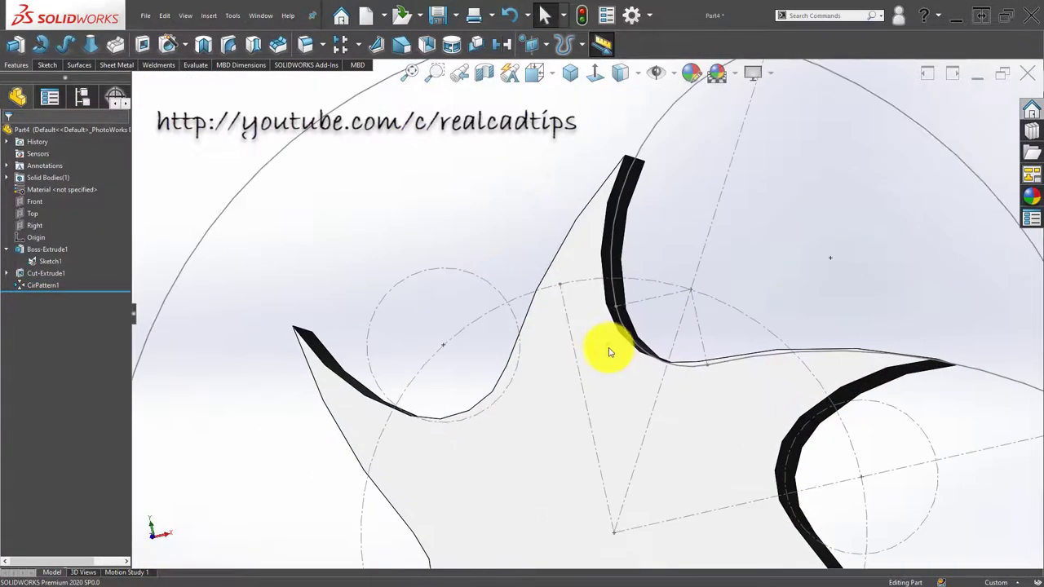
Reopen Sketch1 for editing, viewed normal to the sketch plane, and inspect the blade arc
click(607, 352)
click(660, 299)
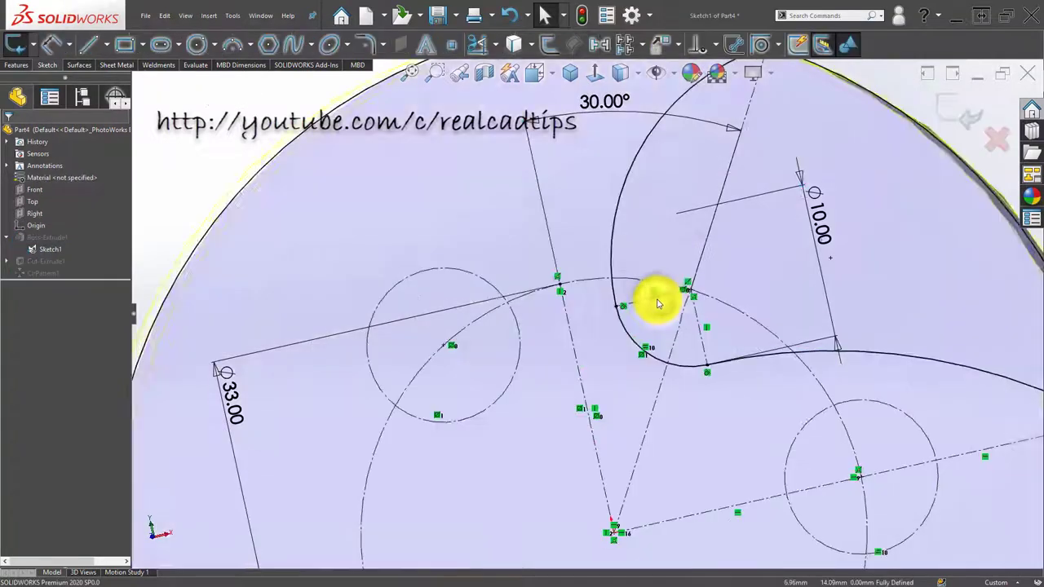
key(f)
click(594, 73)
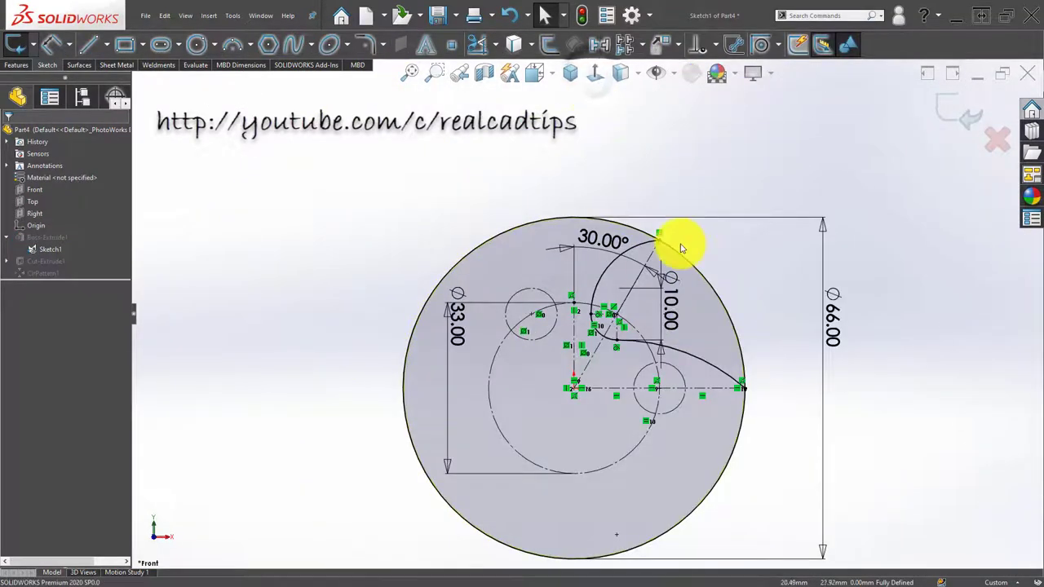
scroll(681, 249, down, 3)
scroll(641, 261, down, 2)
scroll(589, 263, up, 2)
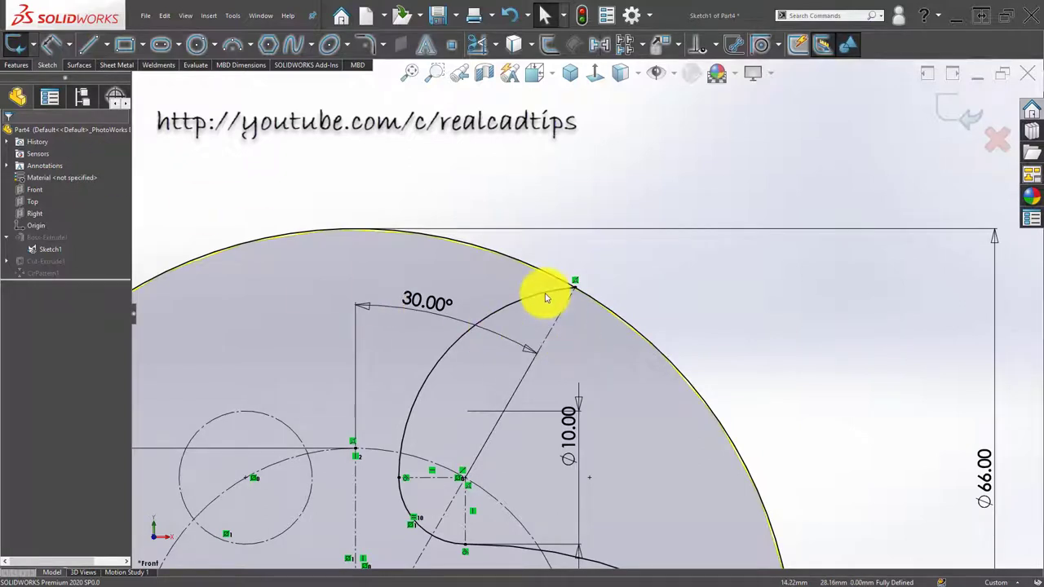
click(570, 292)
key(Escape)
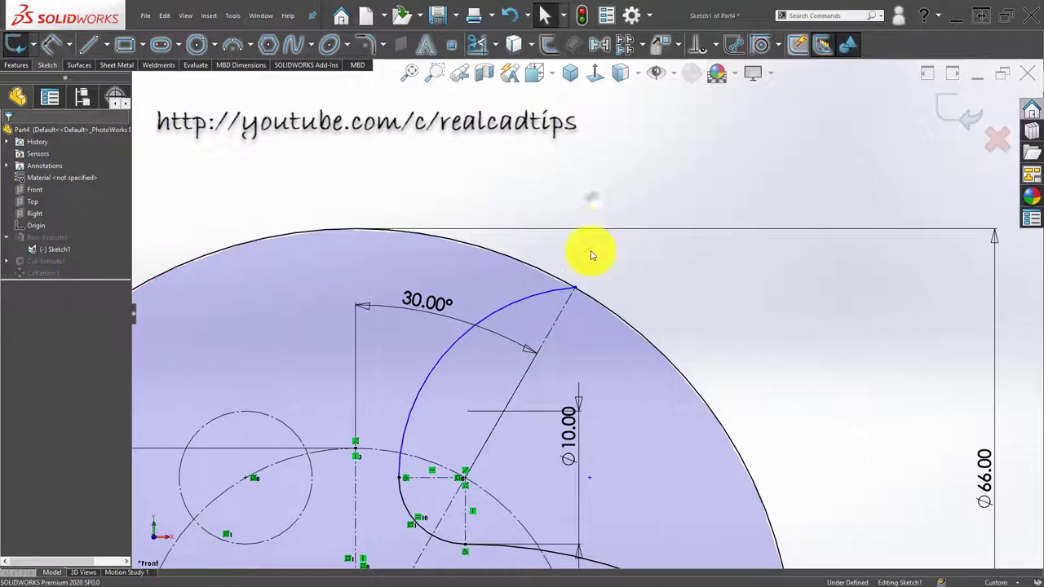
Pull the arc's end point off the outer circle and sketch a short line near it
drag(582, 296, 563, 317)
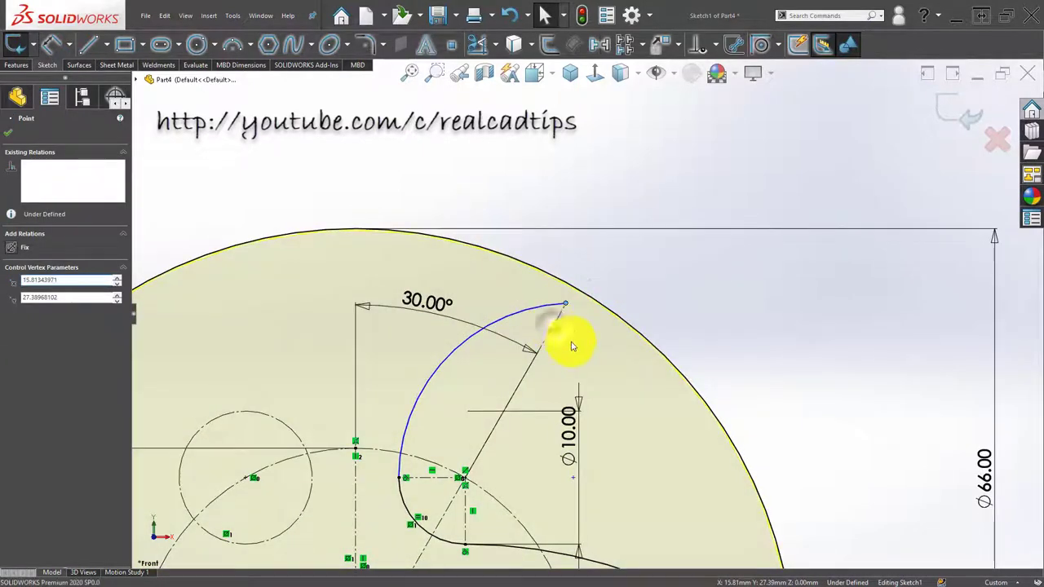
click(552, 327)
scroll(560, 334, down, 3)
click(575, 167)
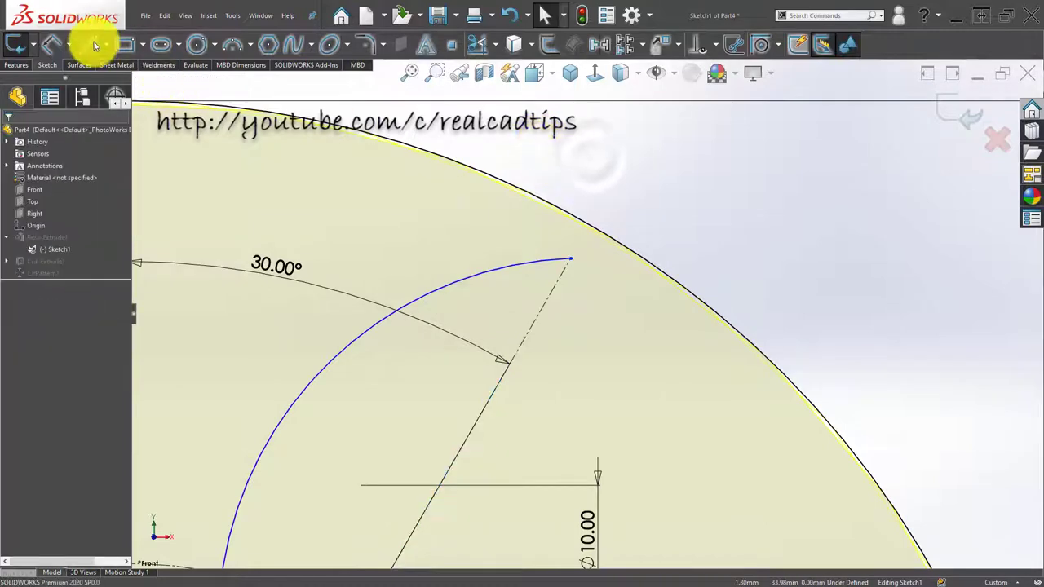
click(520, 300)
click(569, 330)
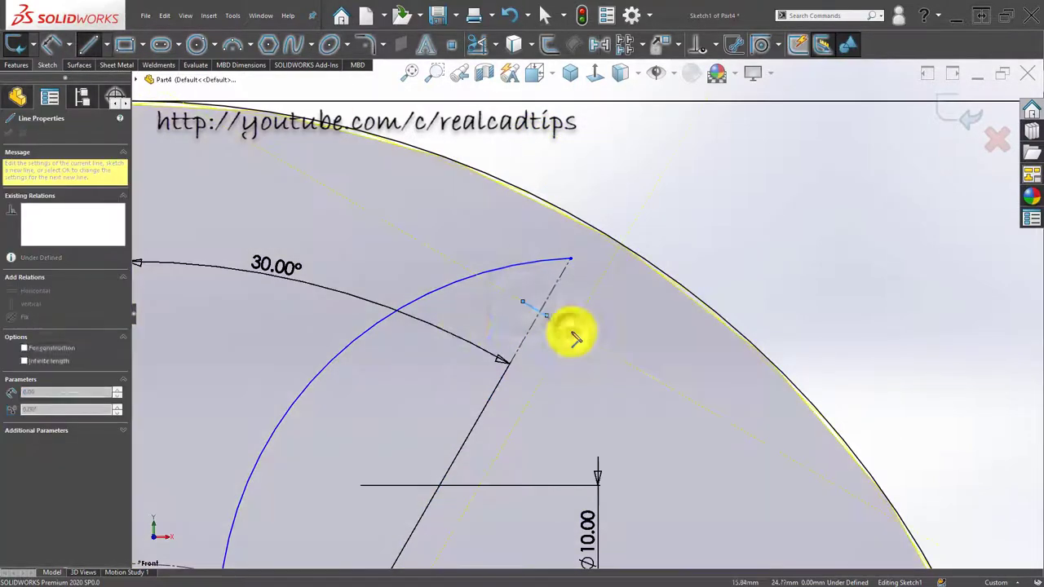
key(Escape)
click(477, 44)
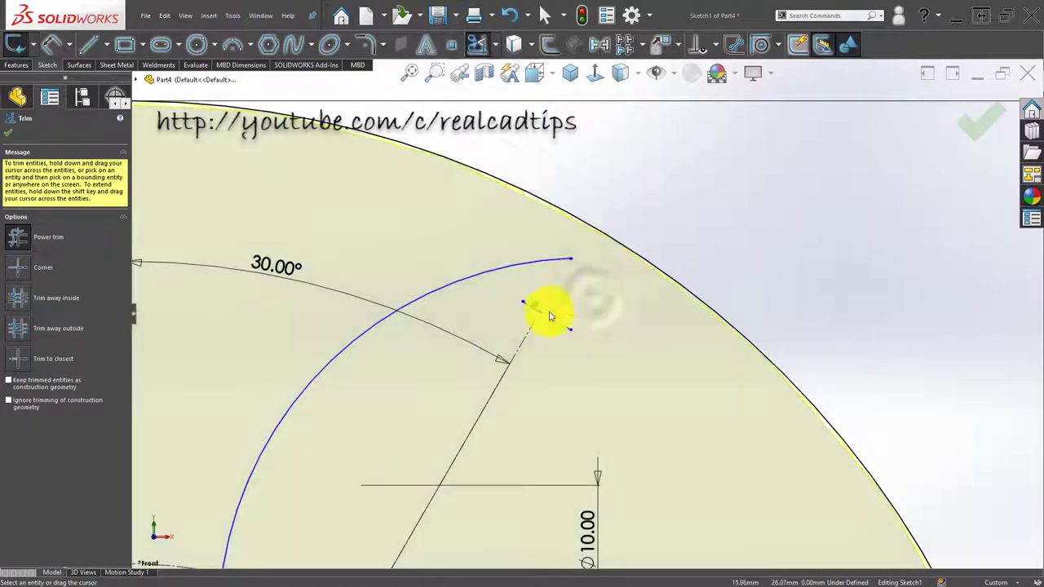
key(Escape)
Stretch the short line out to the outer circle and reshape the blade arc
click(543, 318)
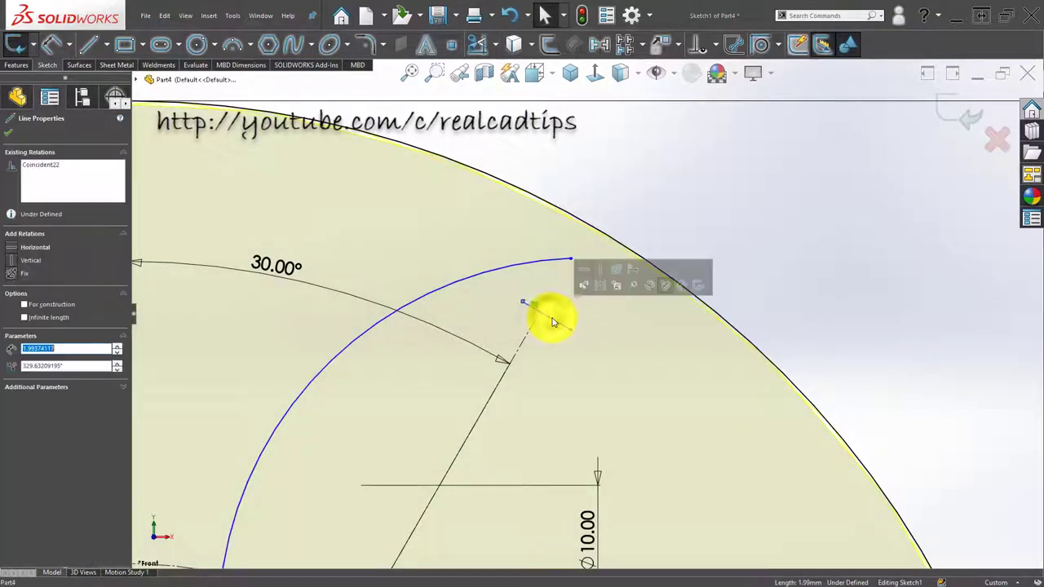
mouse_move(539, 312)
mouse_down()
mouse_move(591, 224)
mouse_move(676, 272)
mouse_up()
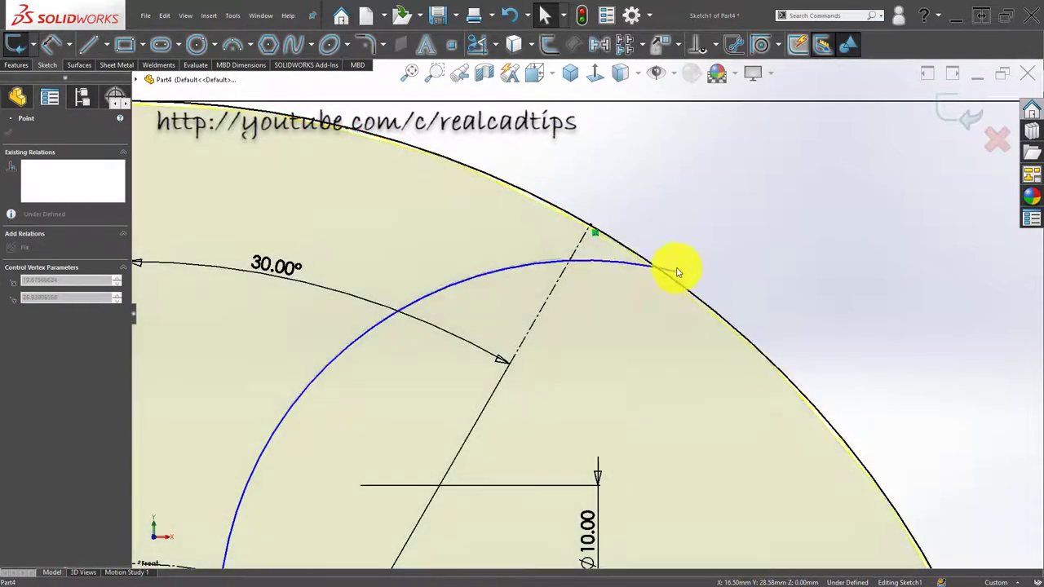
scroll(422, 359, up, 2)
key(Escape)
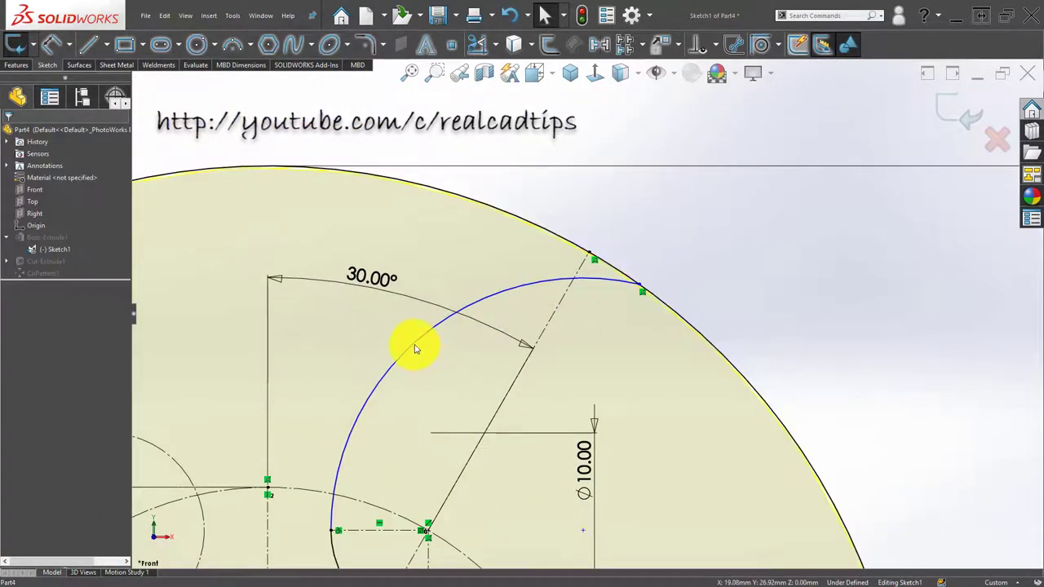
drag(415, 348, 438, 356)
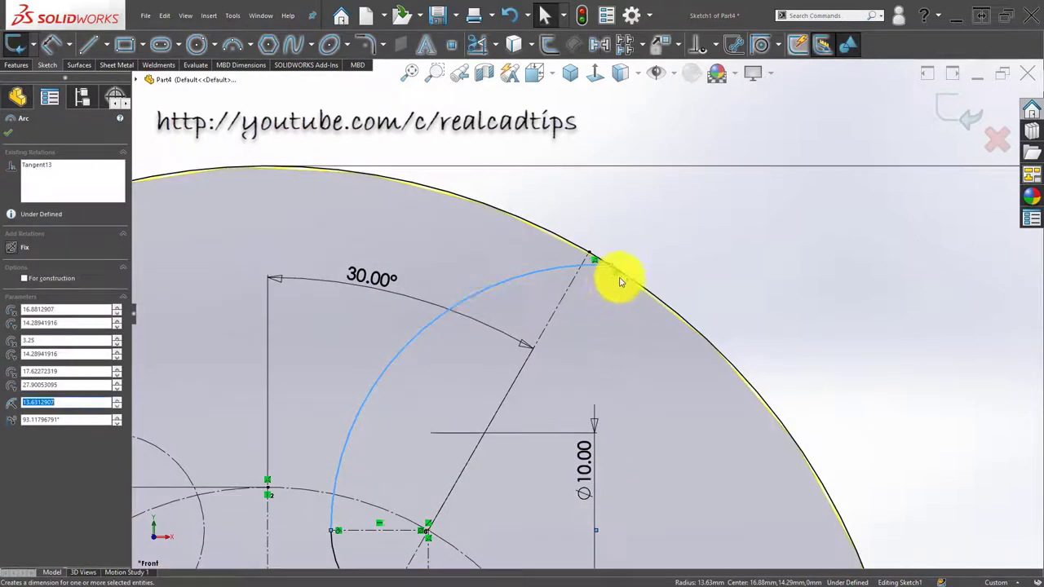
click(611, 269)
Snap the blade arc's end point onto the outer Ø66 circle and exit the sketch to rebuild
drag(635, 284, 635, 286)
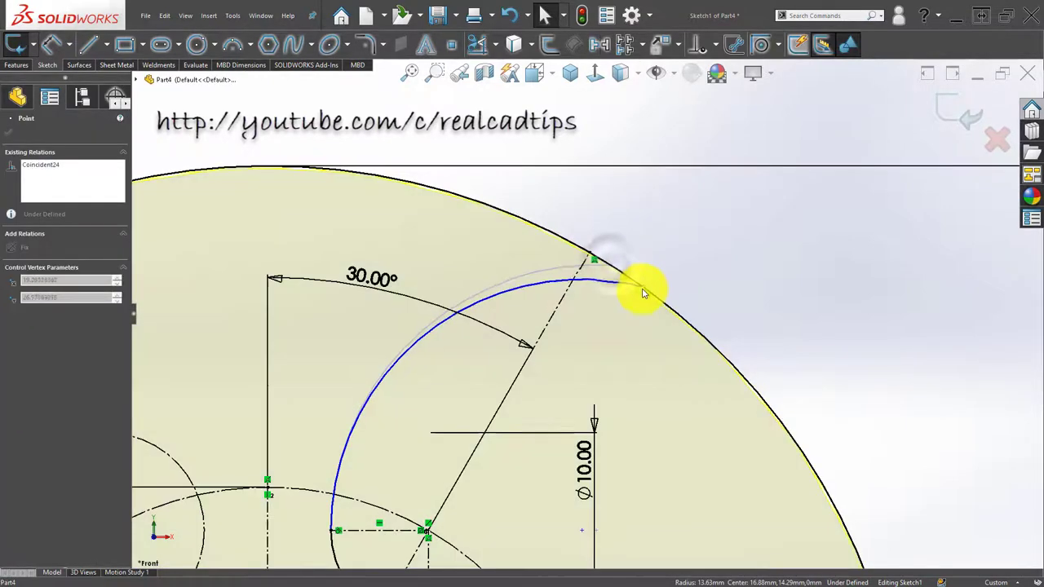
scroll(635, 286, up, 2)
key(Escape)
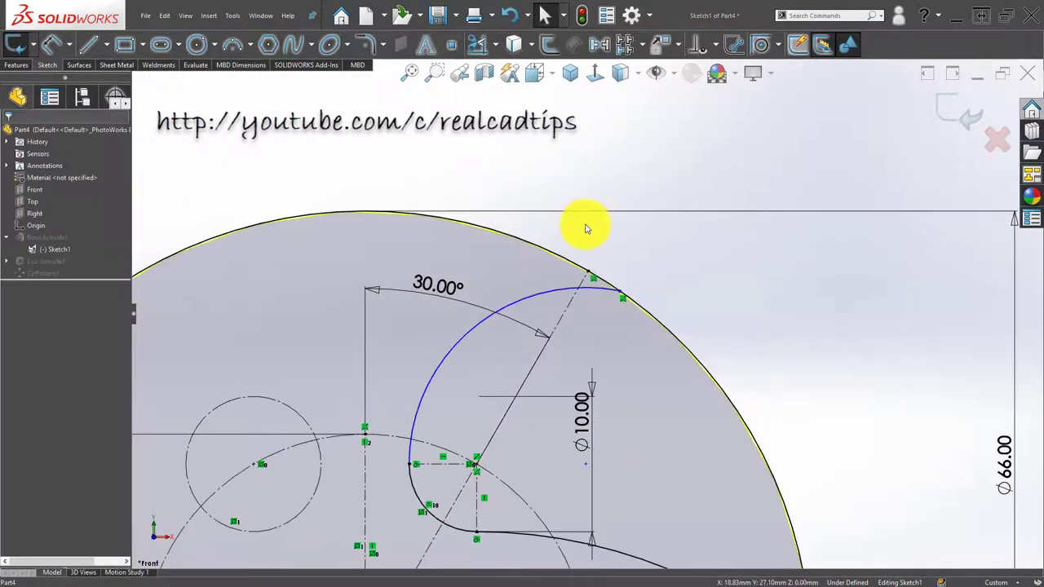
scroll(661, 285, down, 4)
scroll(661, 284, down, 1)
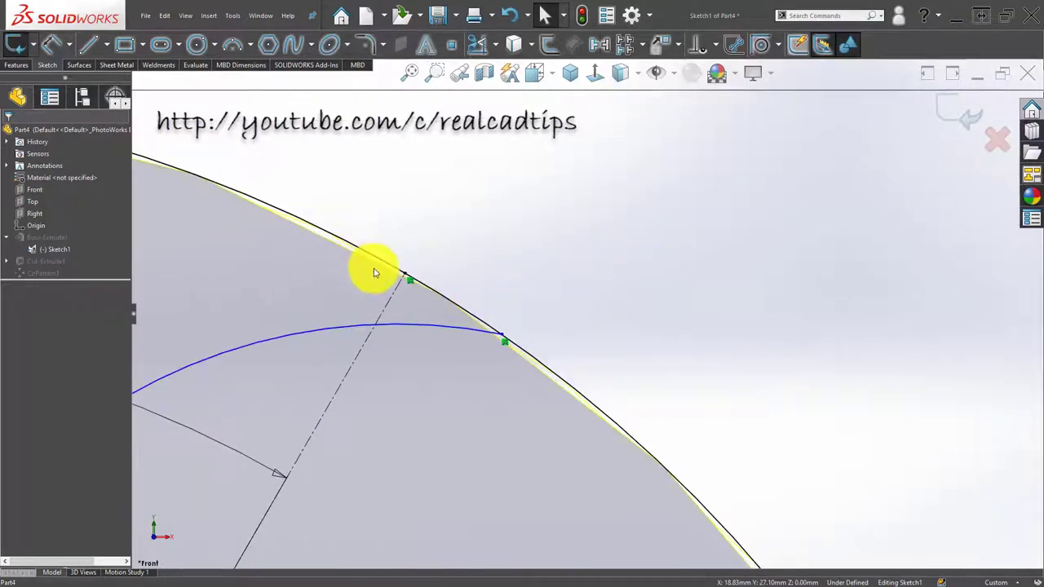
scroll(345, 229, up, 2)
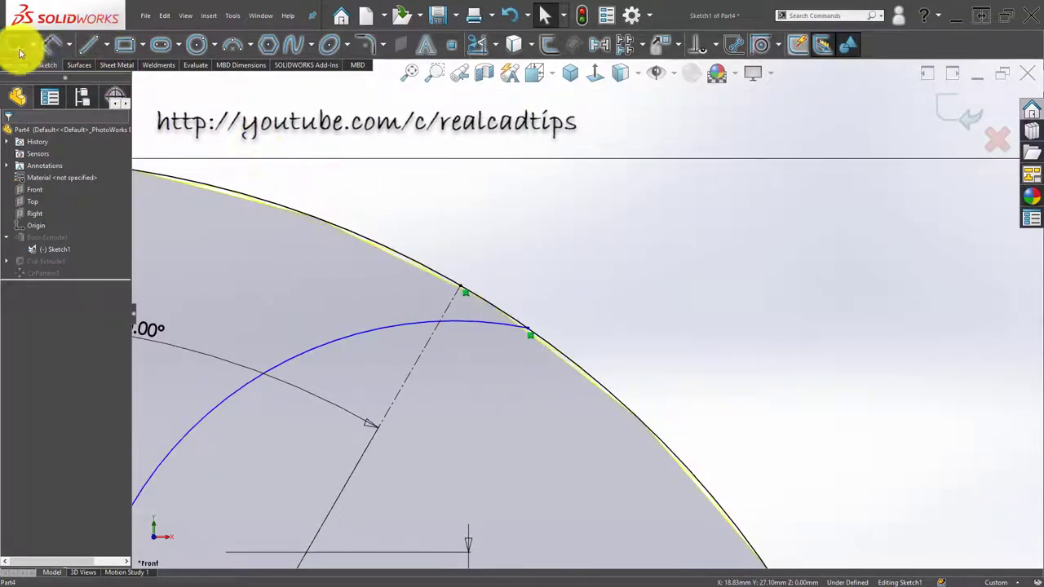
scroll(471, 259, up, 1)
scroll(471, 257, up, 1)
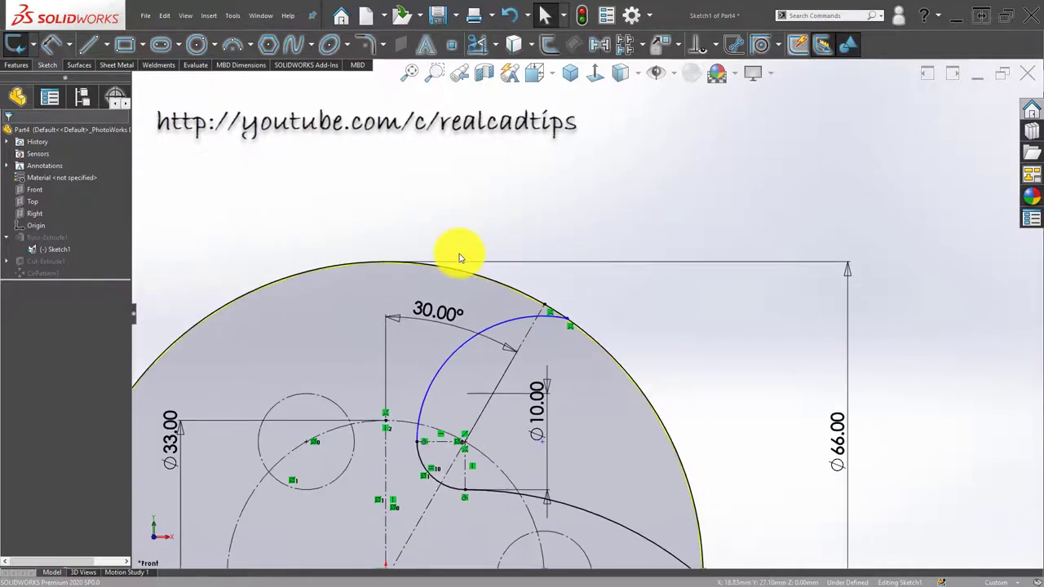
scroll(461, 256, up, 2)
scroll(628, 366, down, 1)
scroll(628, 366, down, 1)
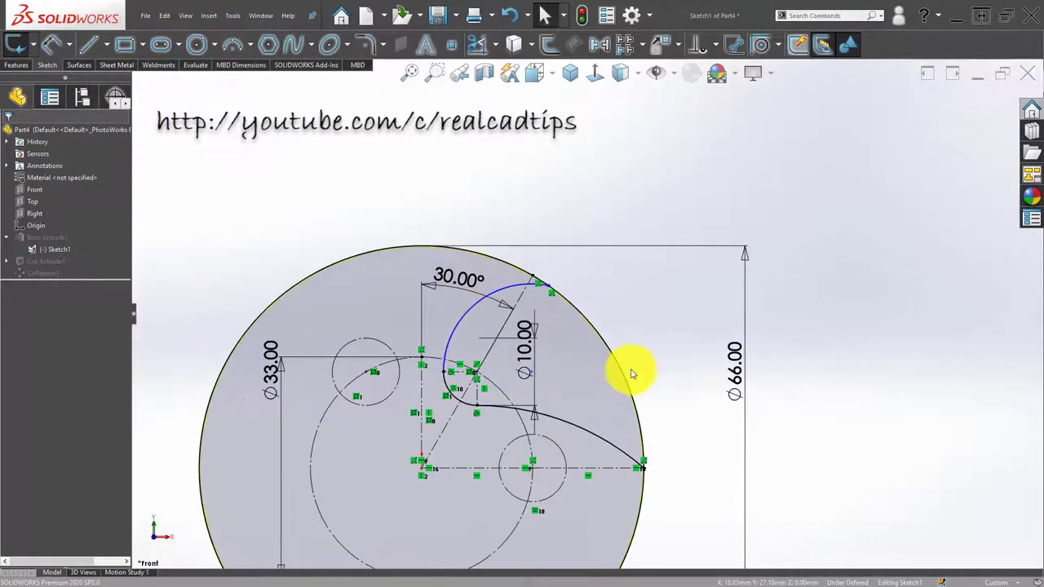
scroll(484, 343, down, 1)
scroll(500, 307, down, 1)
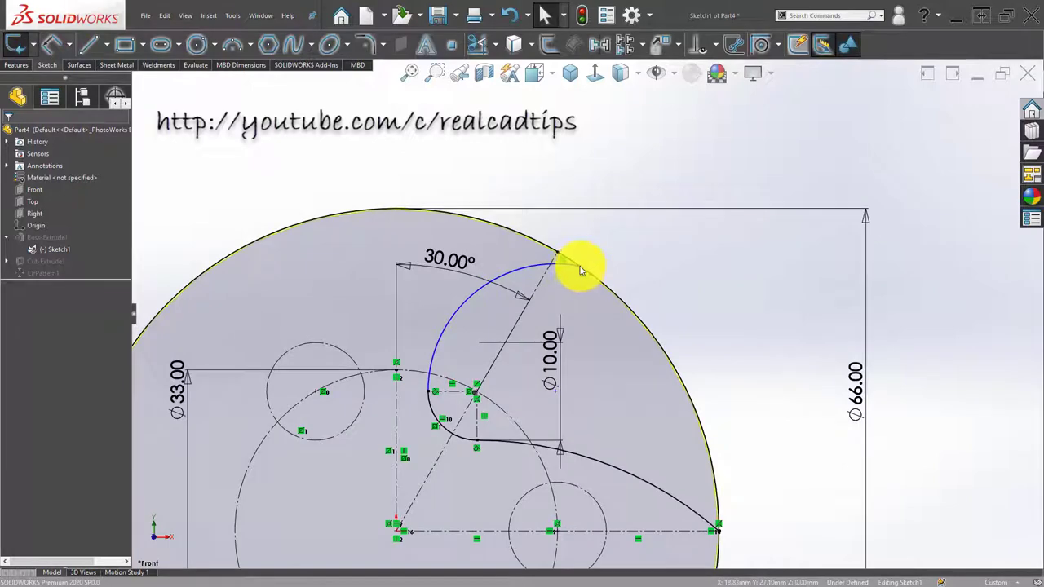
drag(581, 271, 582, 268)
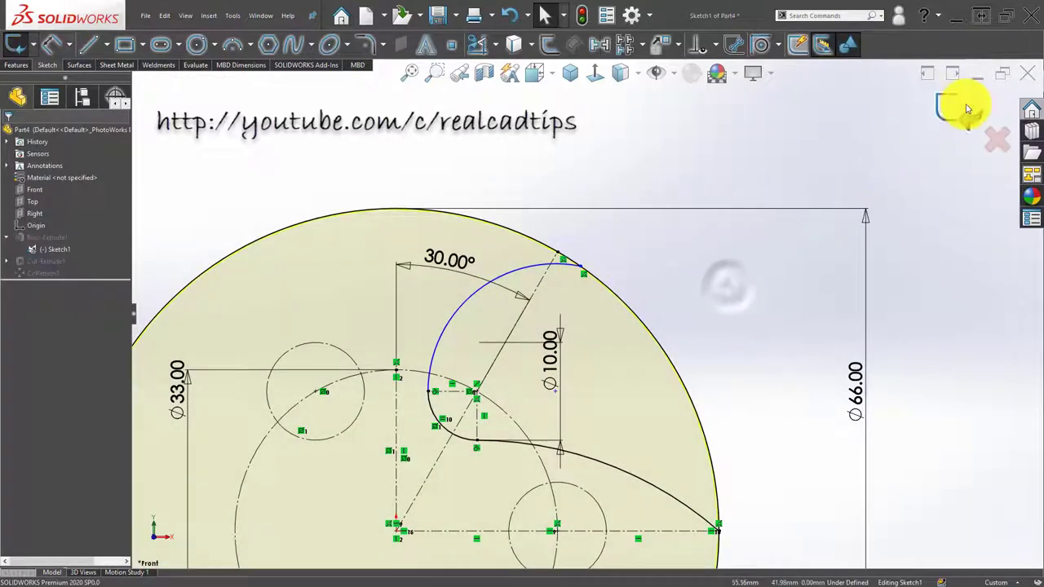
click(967, 109)
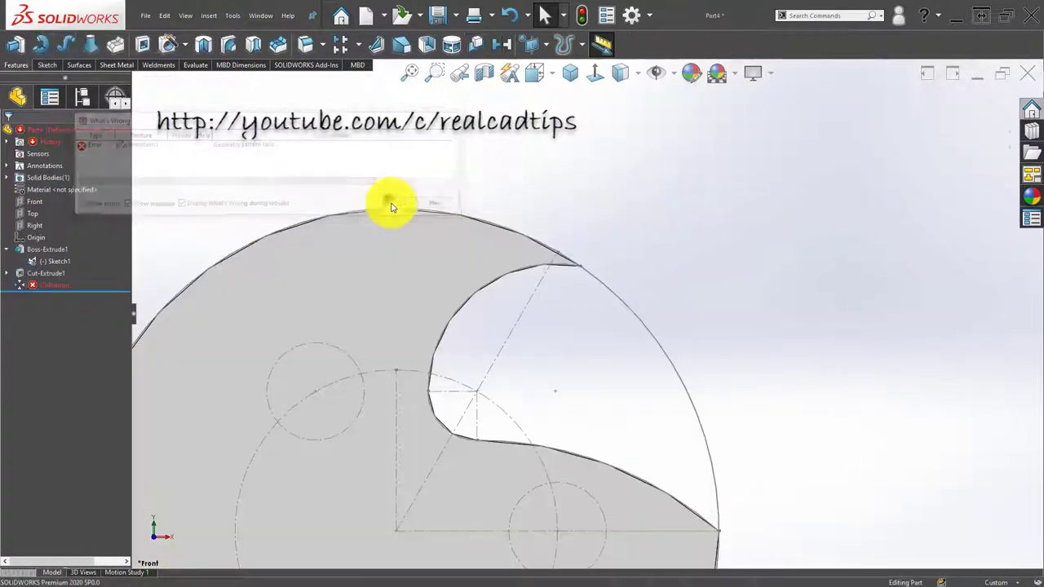
Review CirPattern1's settings and preview, then close them without changes
click(51, 283)
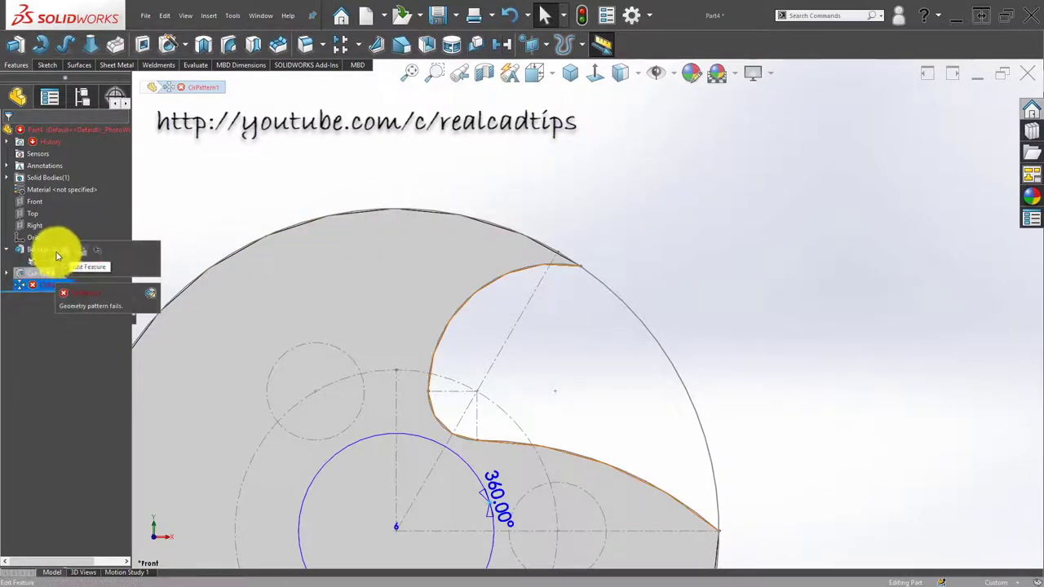
click(68, 254)
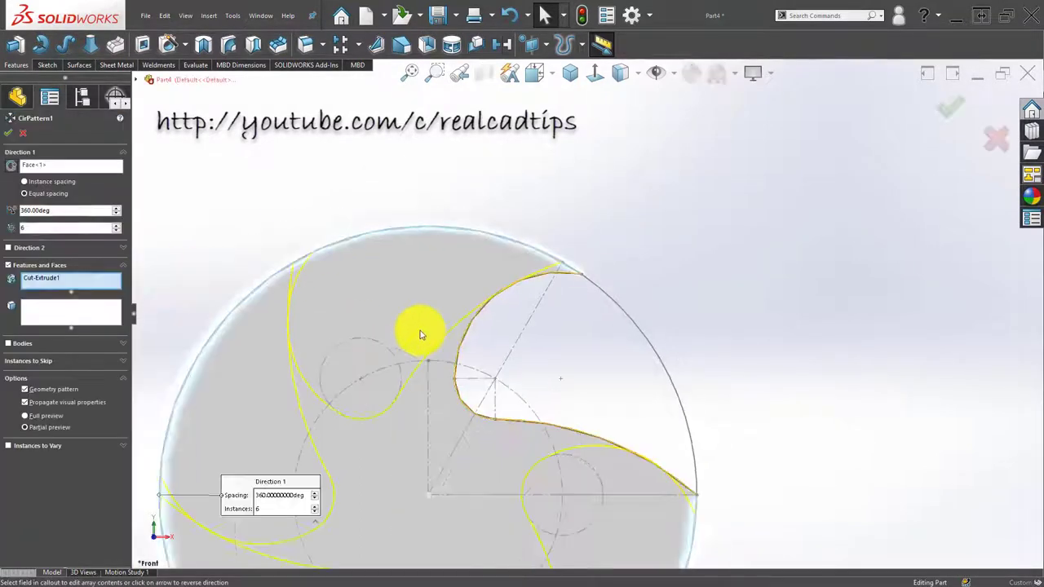
click(486, 293)
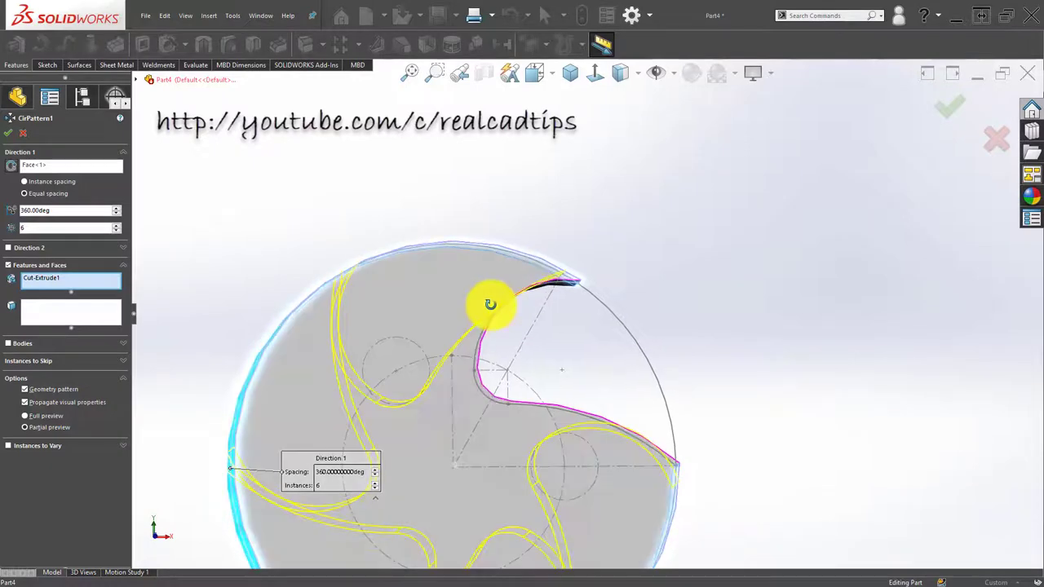
scroll(482, 315, down, 1)
scroll(492, 310, down, 2)
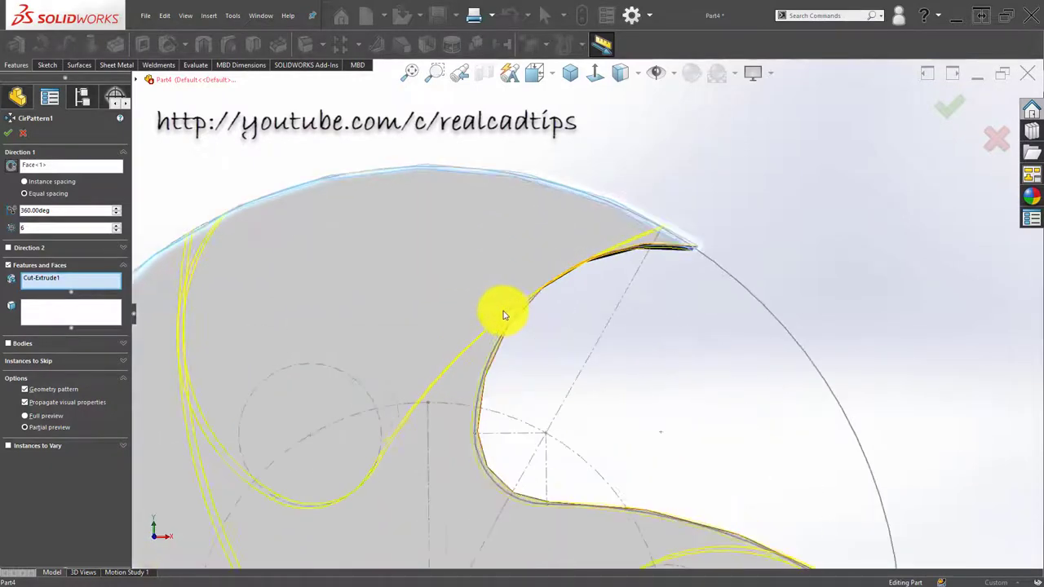
scroll(503, 309, down, 1)
scroll(503, 300, up, 3)
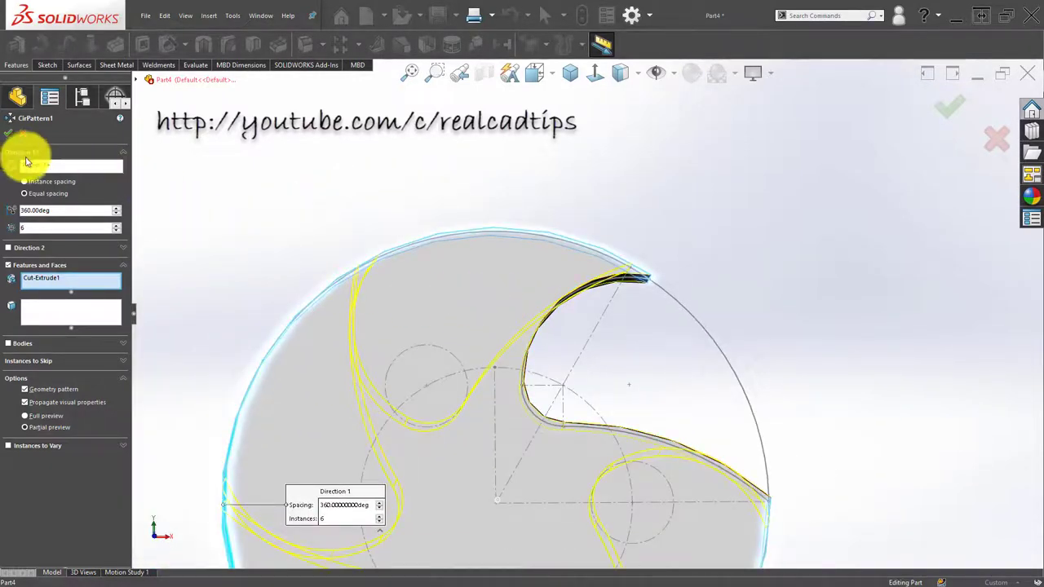
key(Return)
Select the cut face and reopen Sketch1 for editing
scroll(571, 313, down, 2)
scroll(623, 269, down, 2)
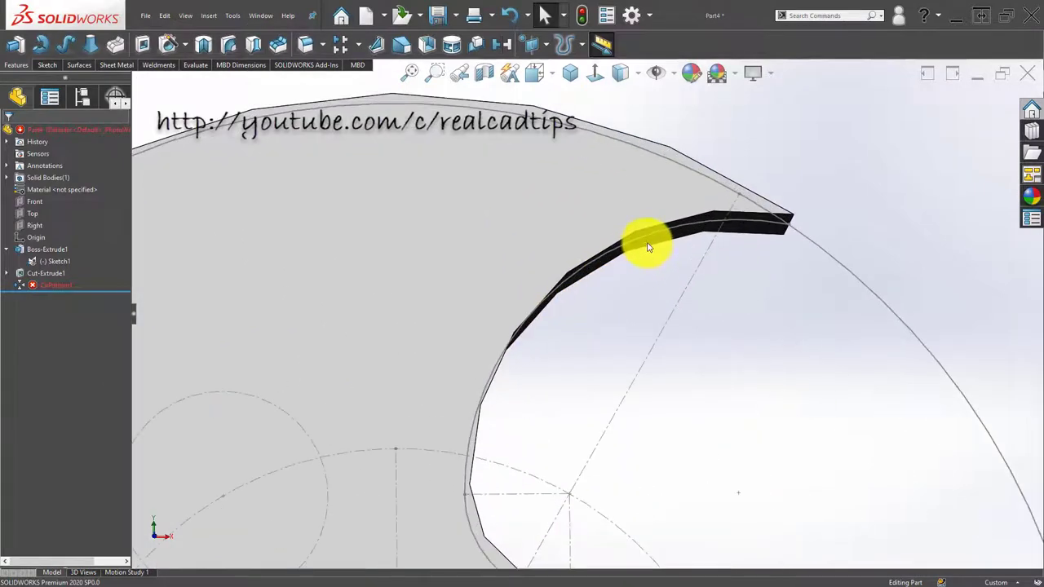
click(652, 243)
click(699, 191)
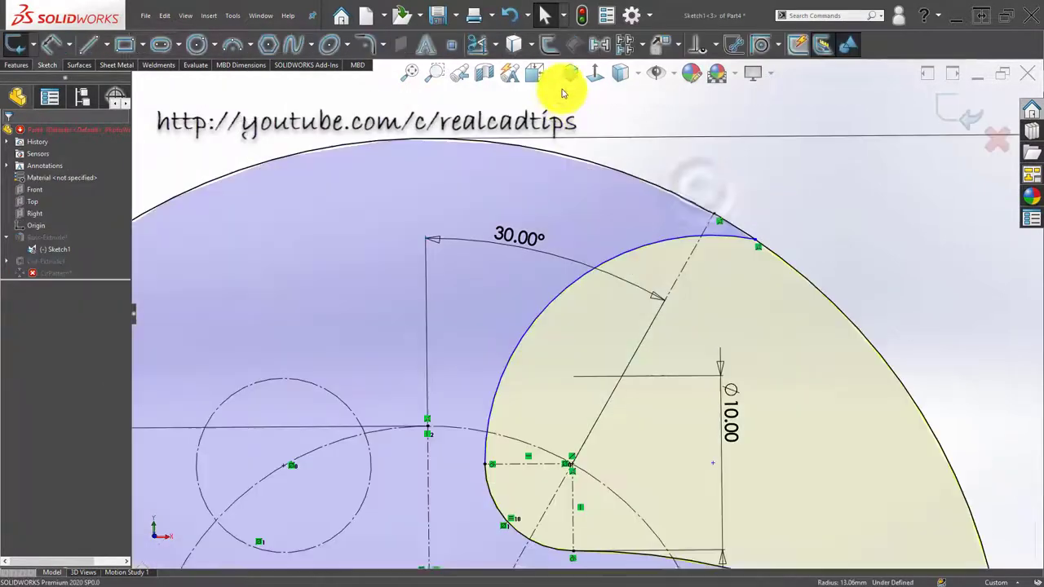
View the sketch normal to its plane and start a Circular Sketch Pattern
click(598, 74)
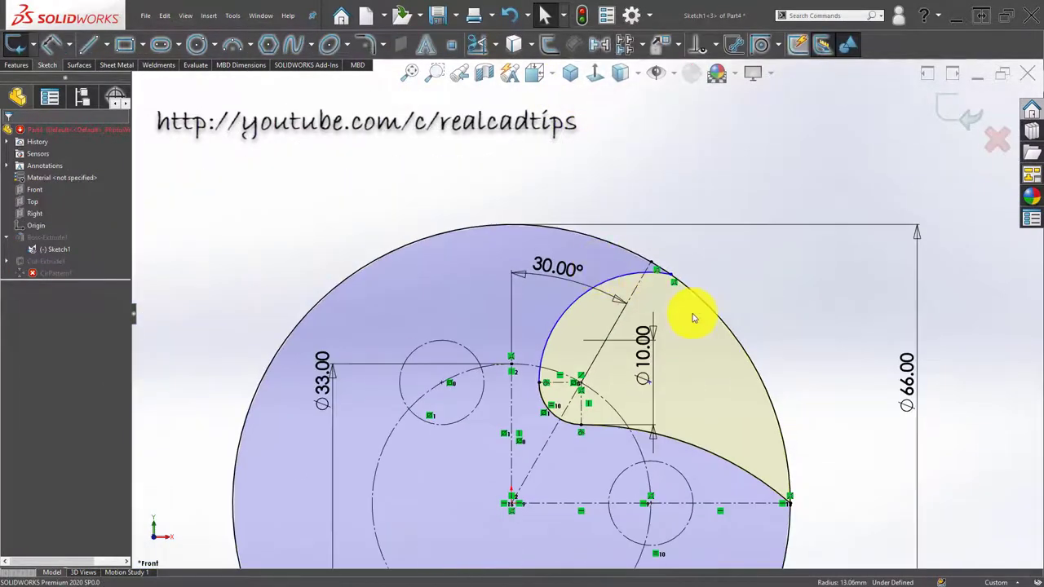
scroll(685, 314, down, 1)
scroll(674, 310, up, 1)
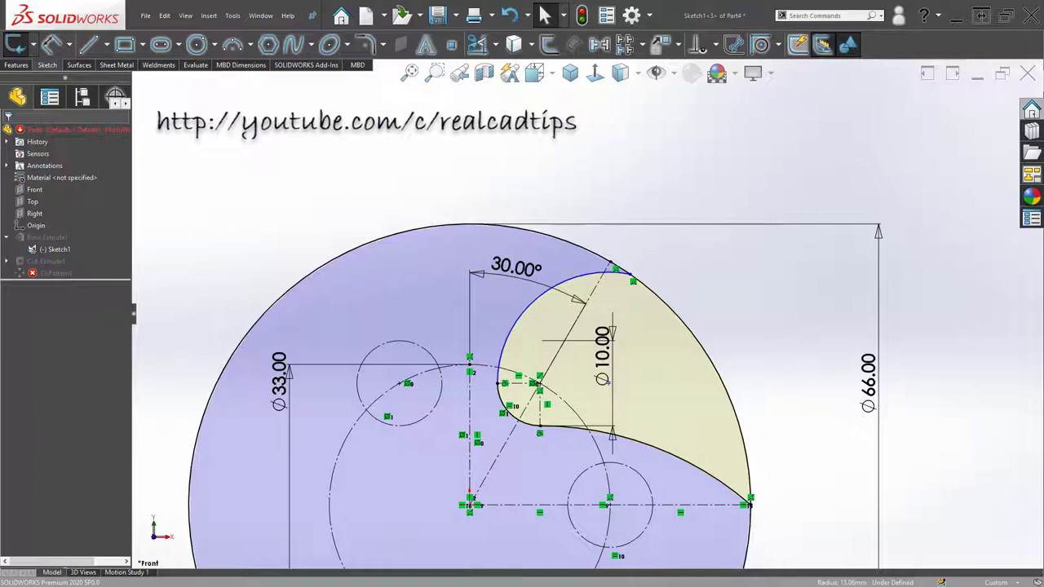
click(643, 49)
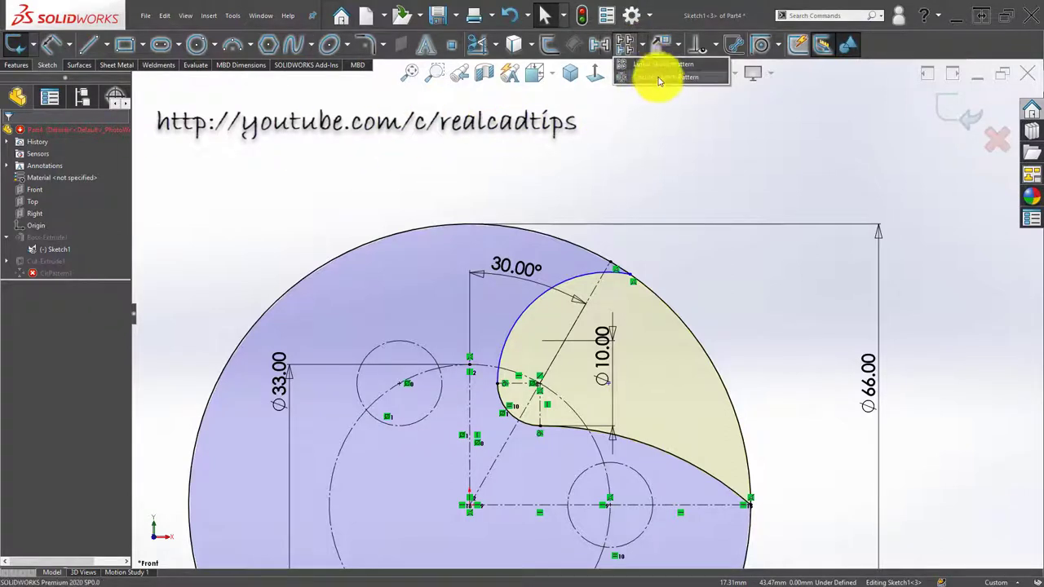
click(662, 77)
key(z)
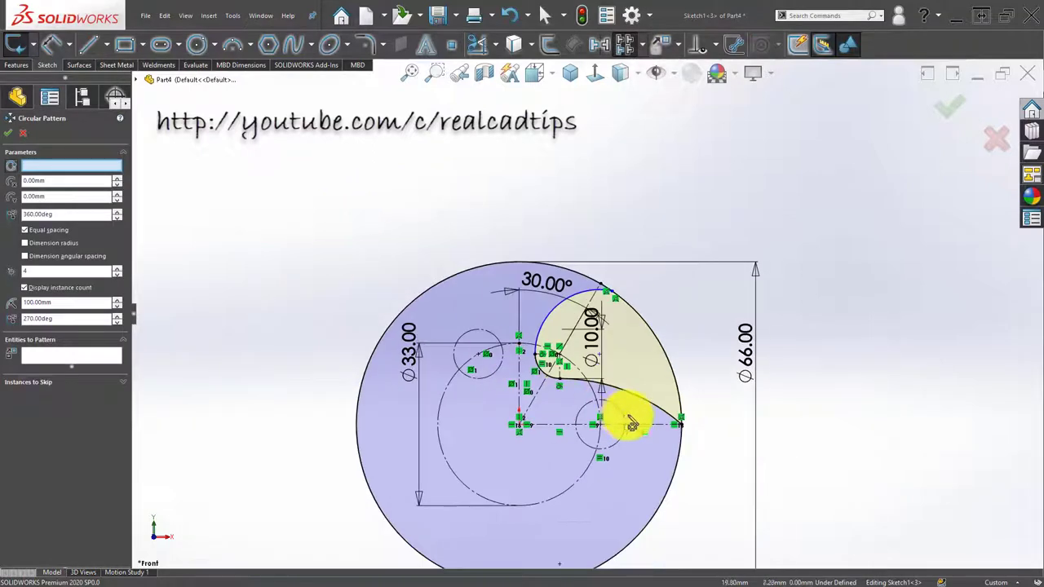
click(524, 432)
scroll(525, 432, down, 2)
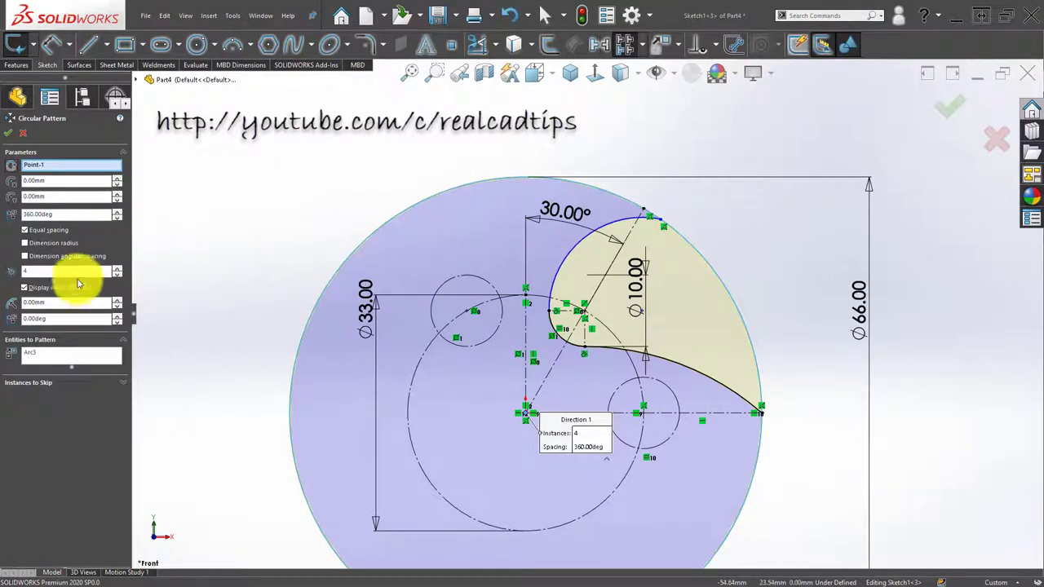
Use the disc centre as pattern centre, pattern the curved blade arc, and confirm six instances
right_click(47, 163)
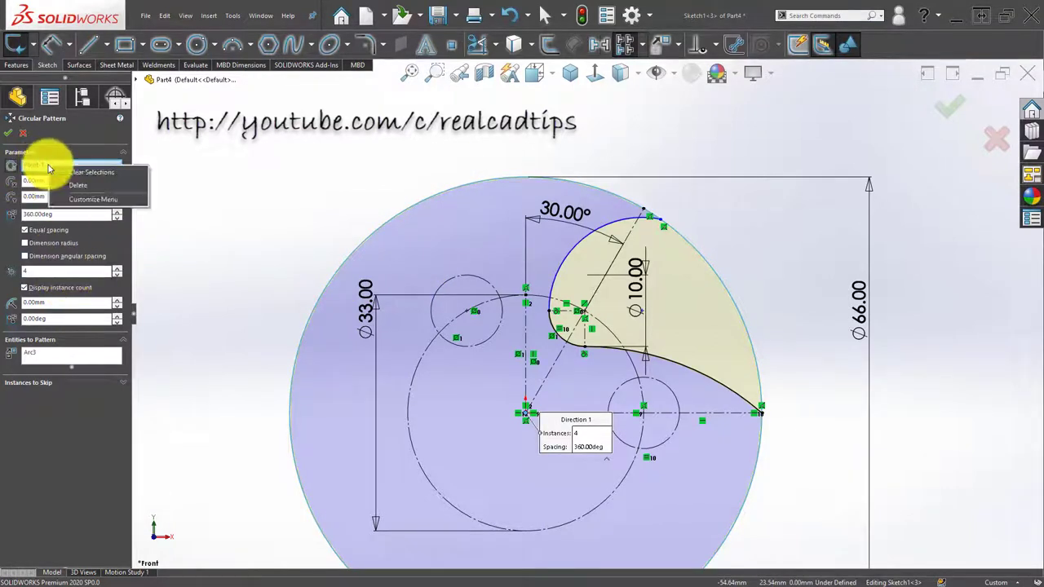
click(81, 170)
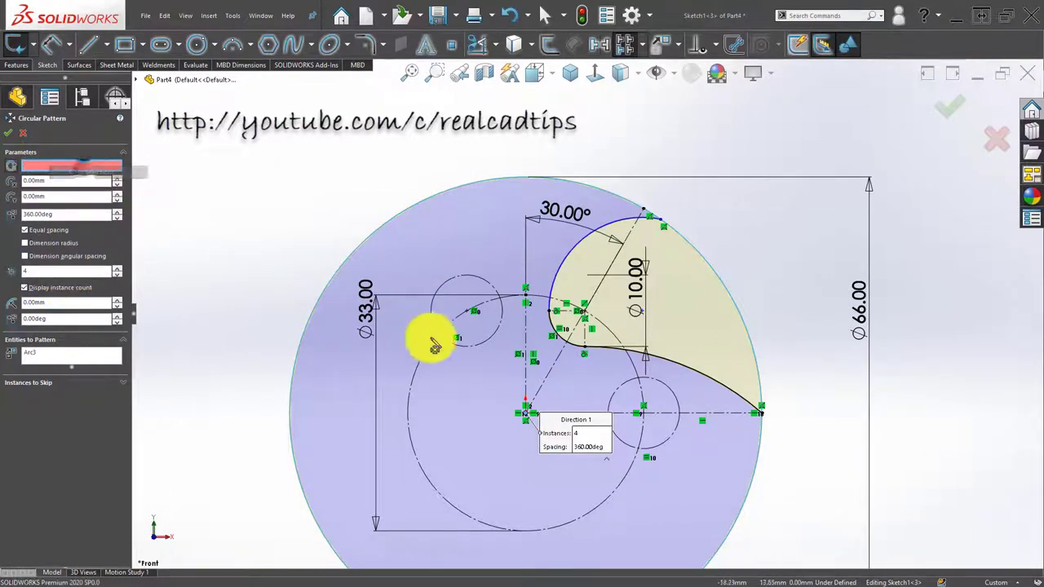
click(528, 414)
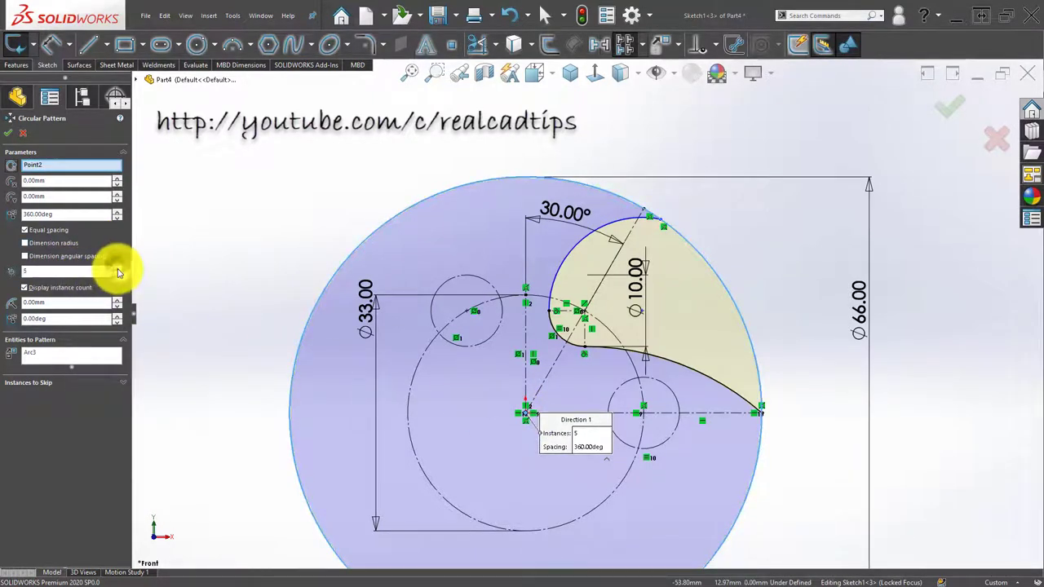
right_click(60, 356)
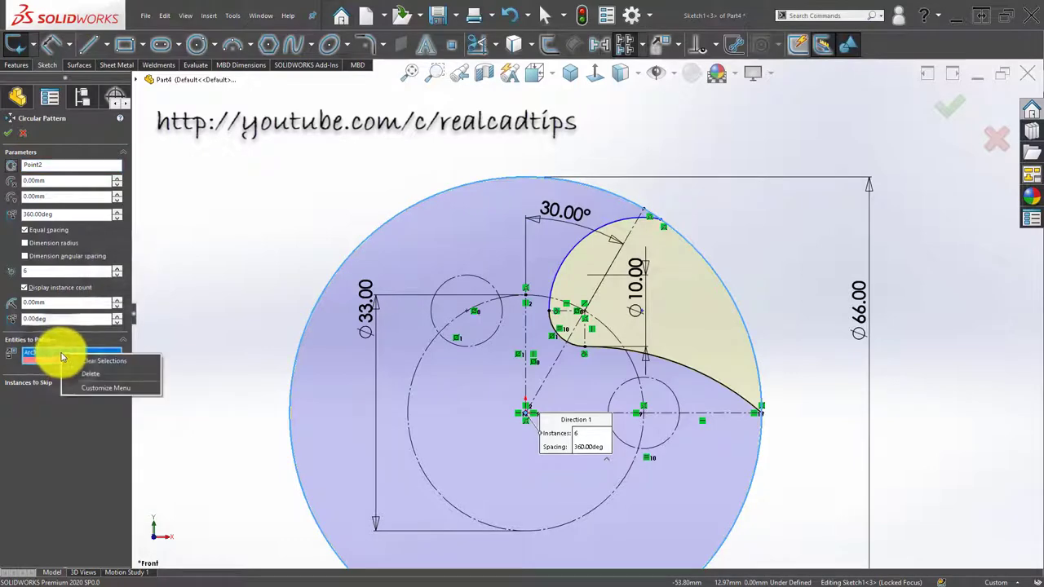
click(89, 361)
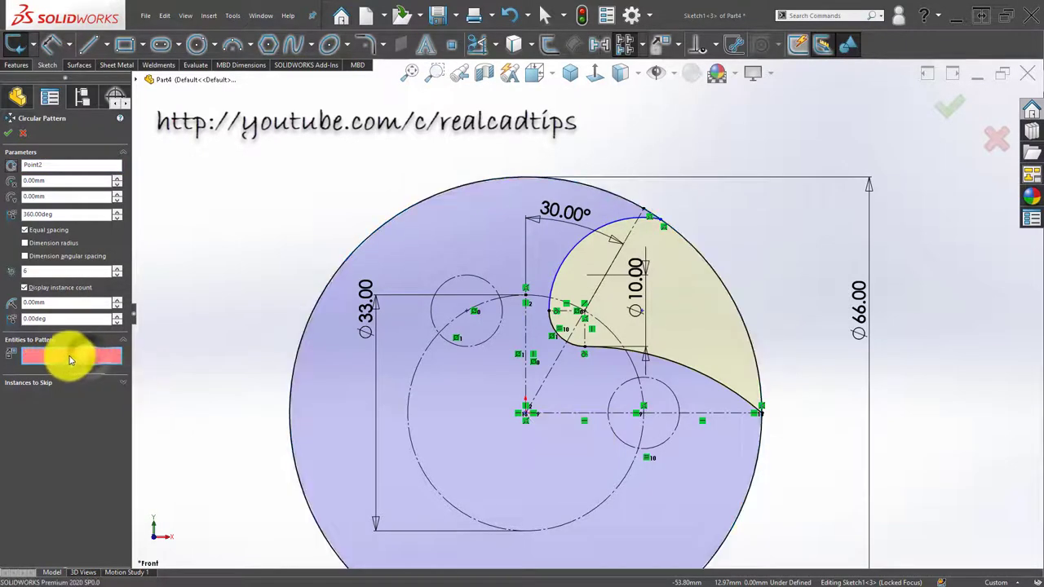
click(676, 371)
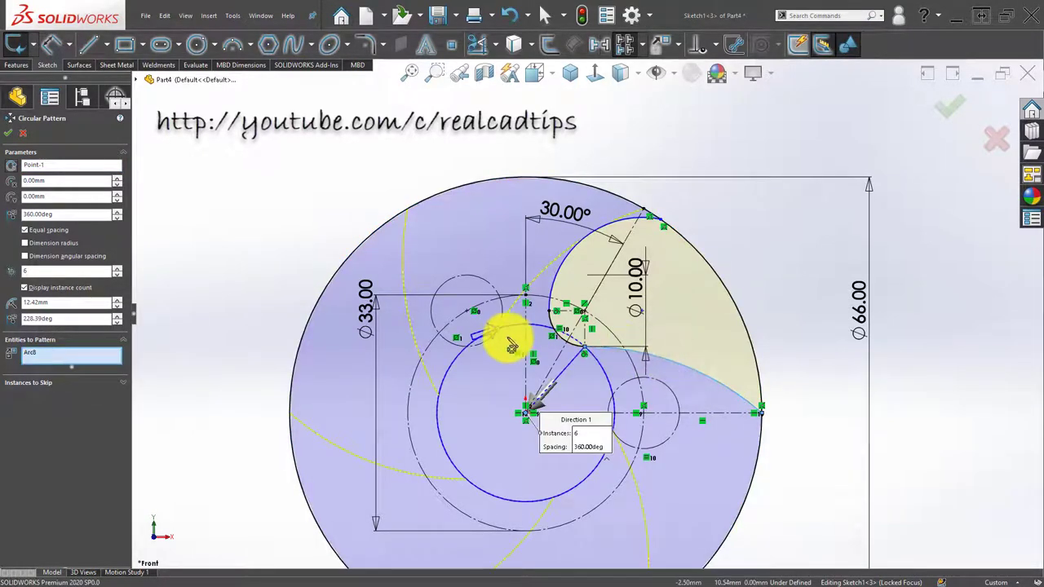
scroll(512, 346, up, 2)
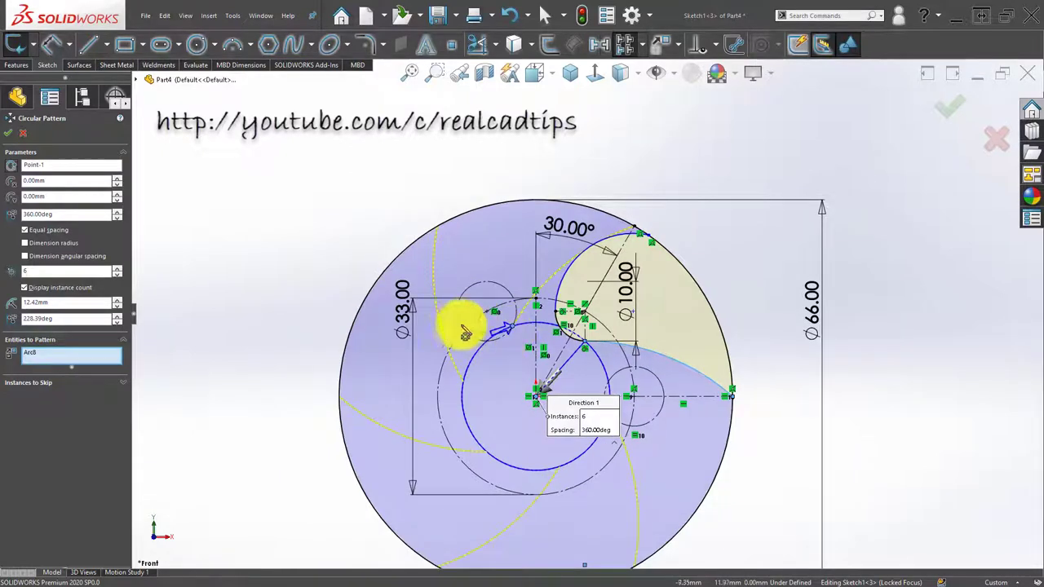
click(11, 137)
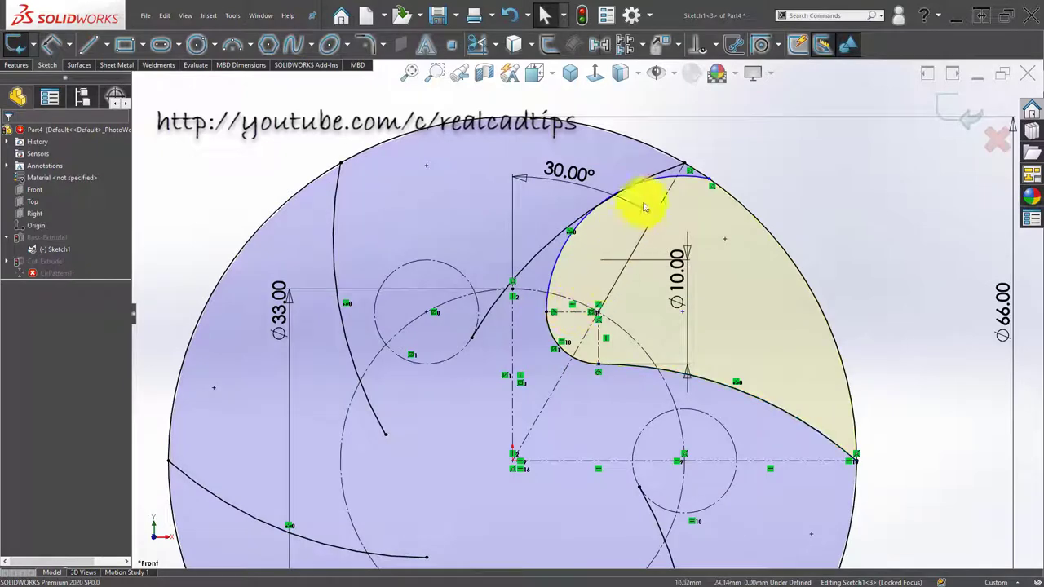
Drag the blade arc's endpoint onto the outer circle, then undo the last arc change
drag(674, 203, 561, 123)
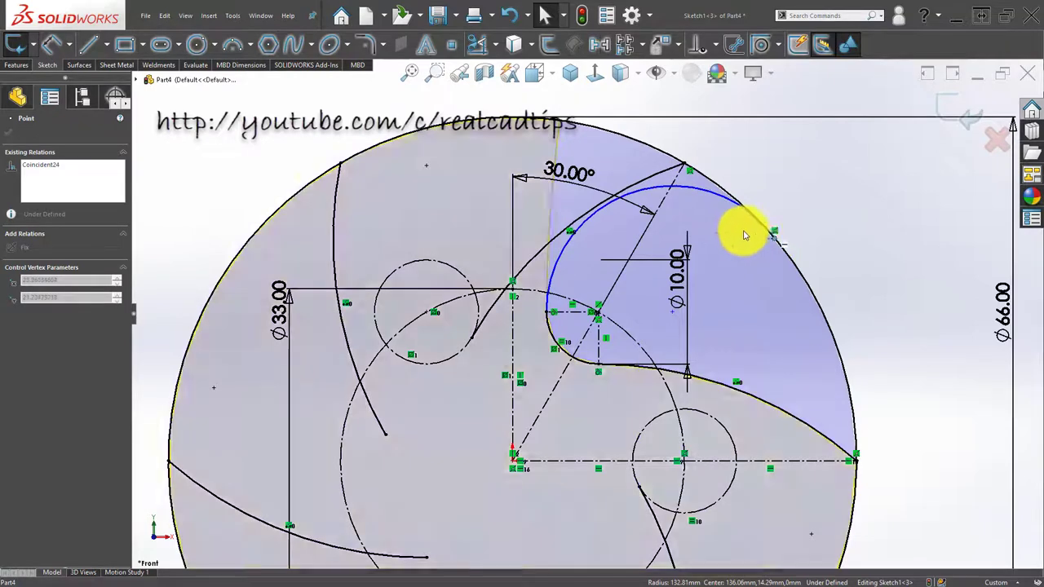
drag(571, 127, 737, 227)
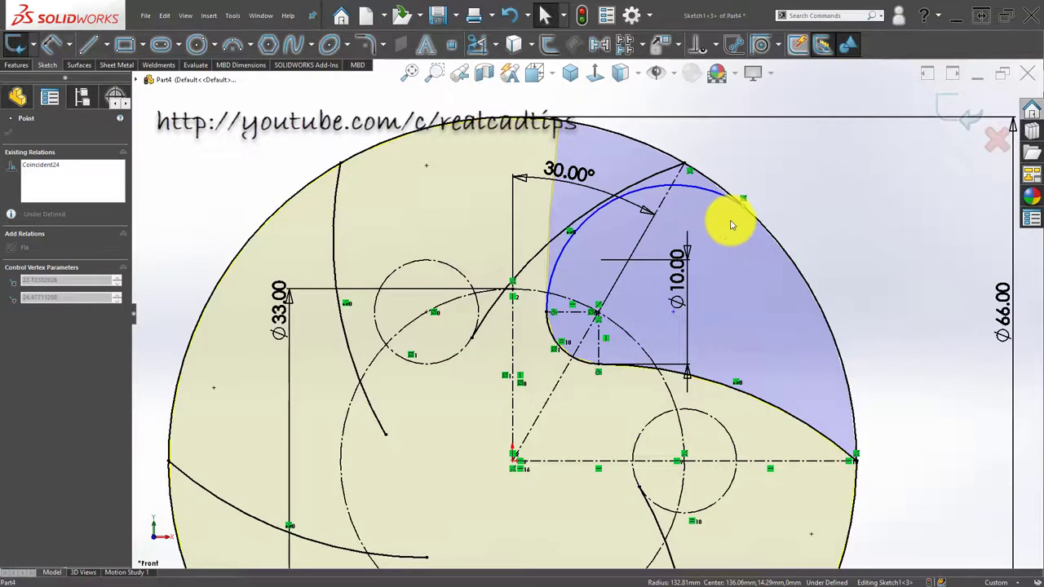
click(641, 278)
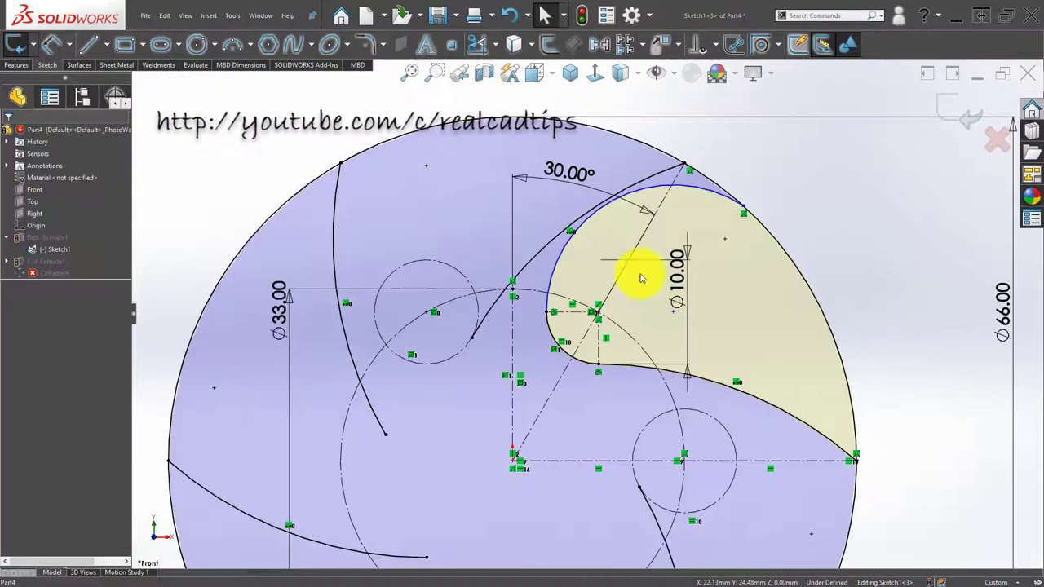
click(559, 260)
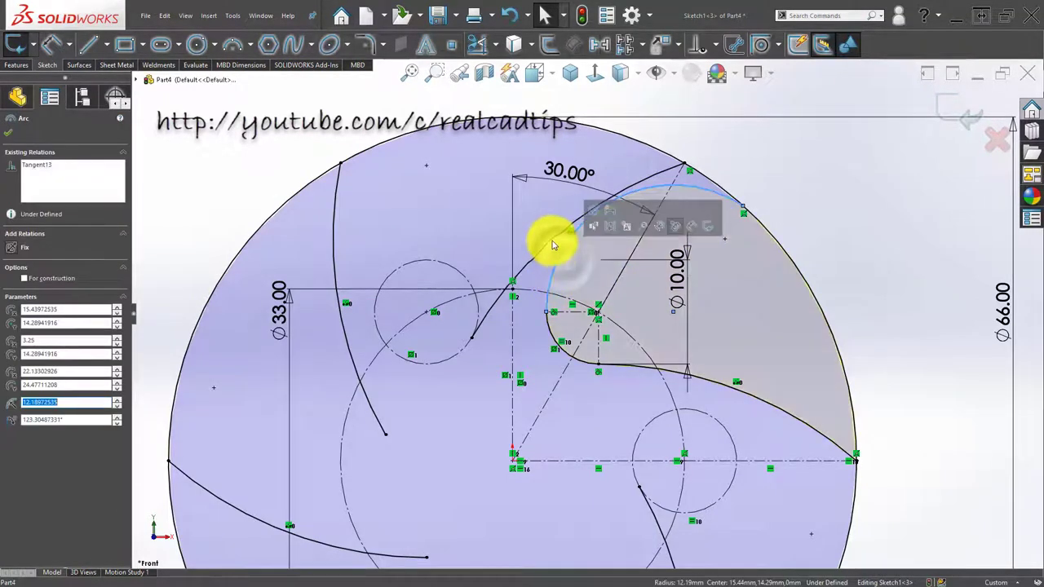
click(554, 316)
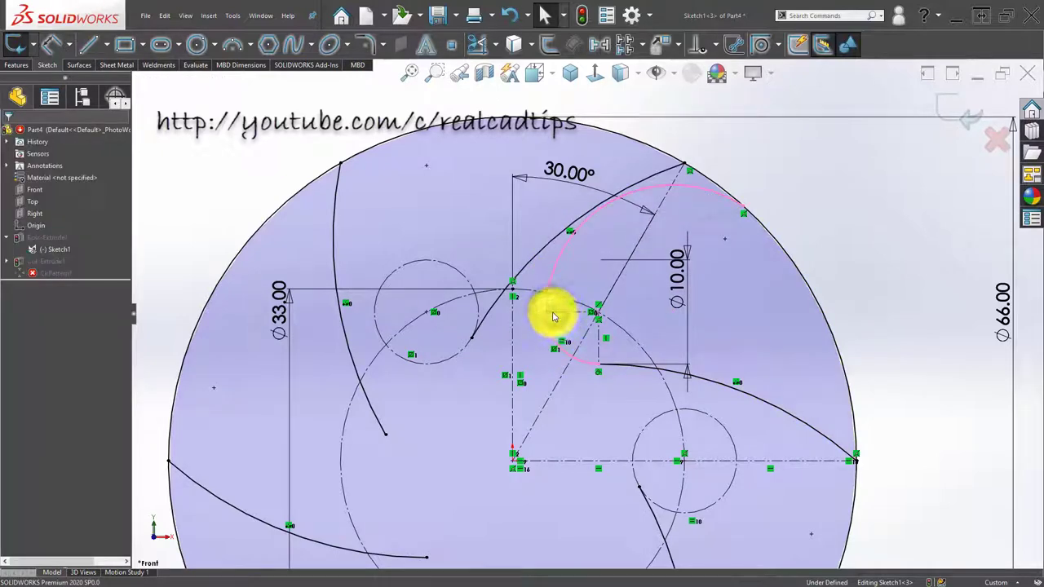
key(ctrl+z)
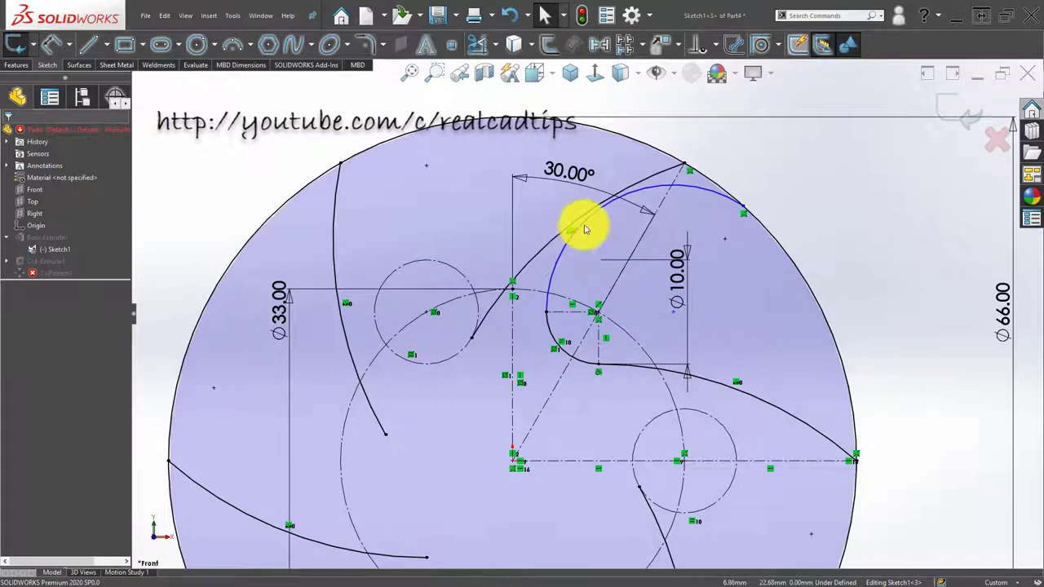
Make the upper blade arc concentric with the neighbouring patterned arc and add a driven gap dimension
click(584, 230)
ctrl+click(578, 216)
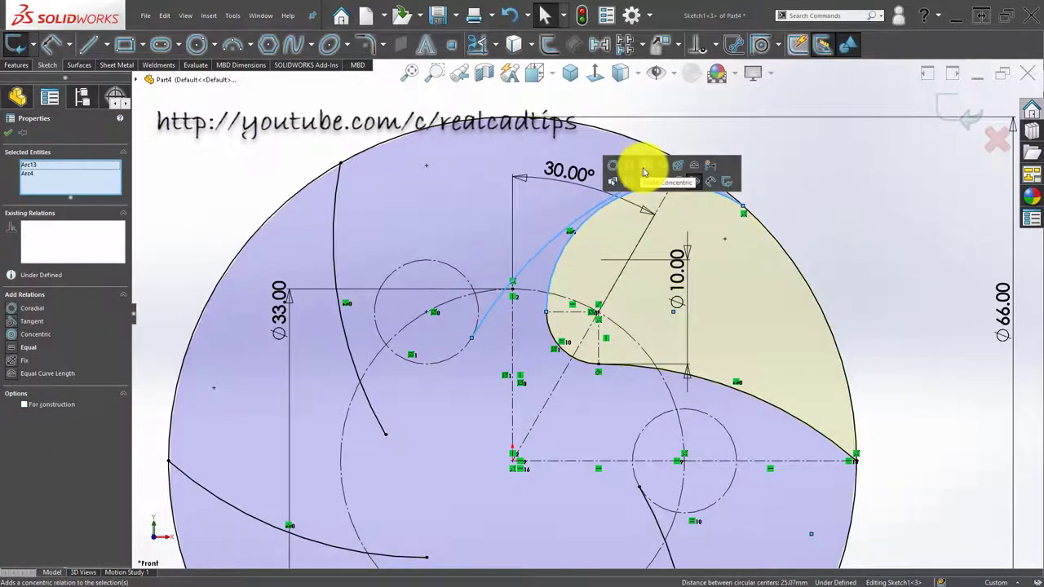
click(646, 170)
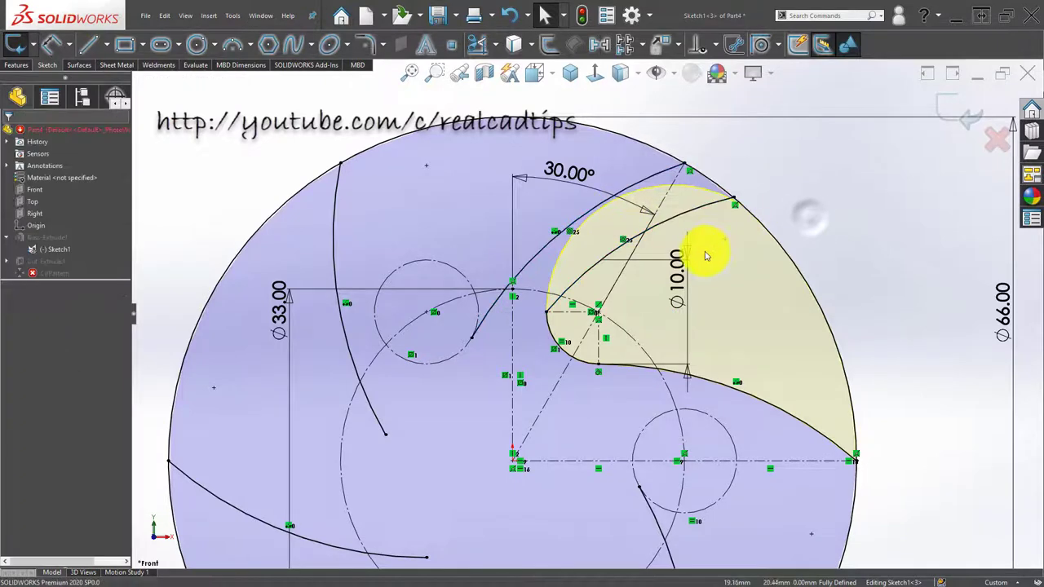
click(670, 173)
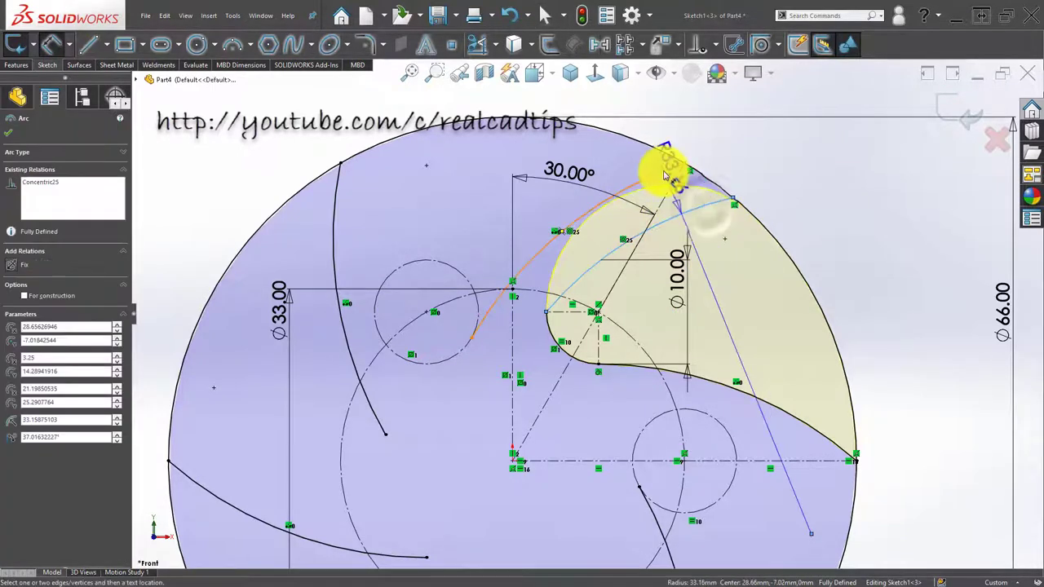
click(624, 228)
click(327, 204)
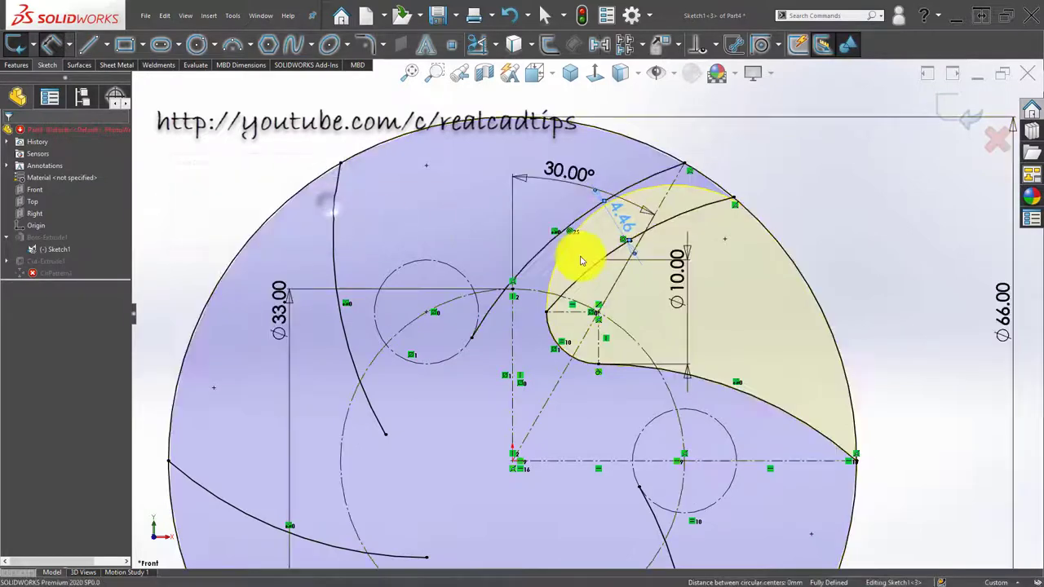
Check the driven 4.46 dimension and the upper blade arc, then clear the selection
click(810, 199)
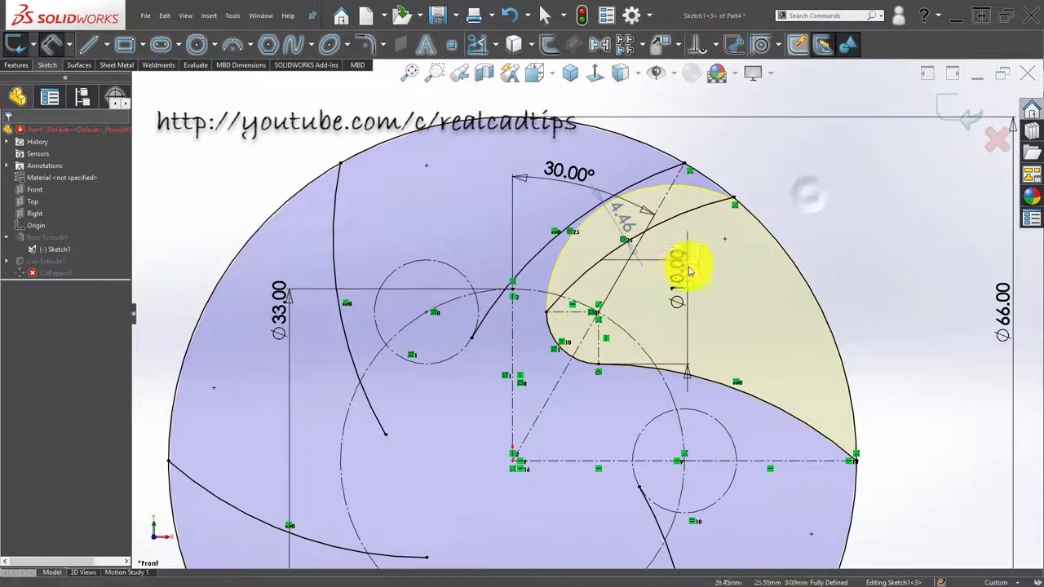
click(620, 192)
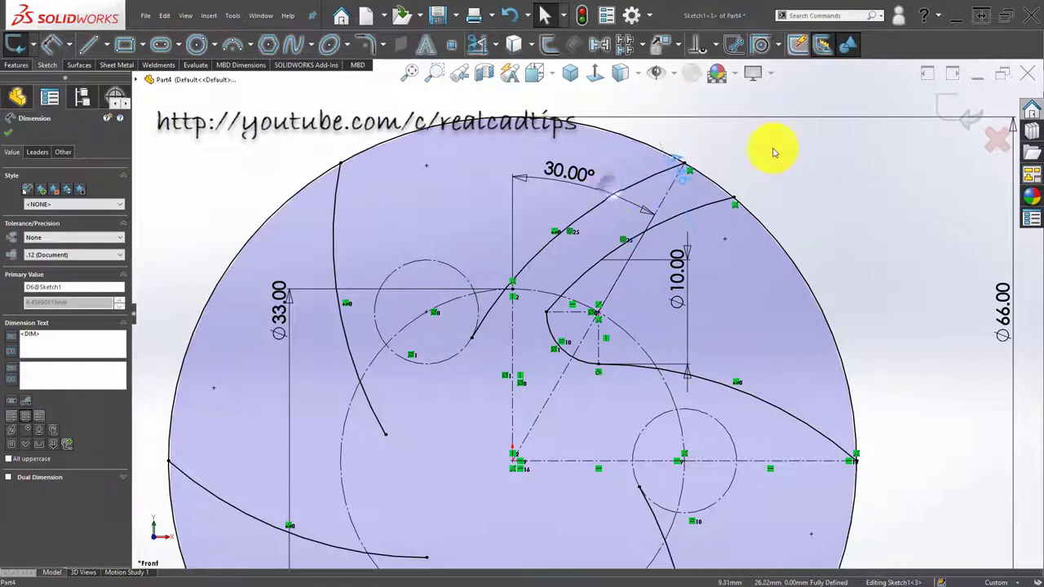
click(756, 173)
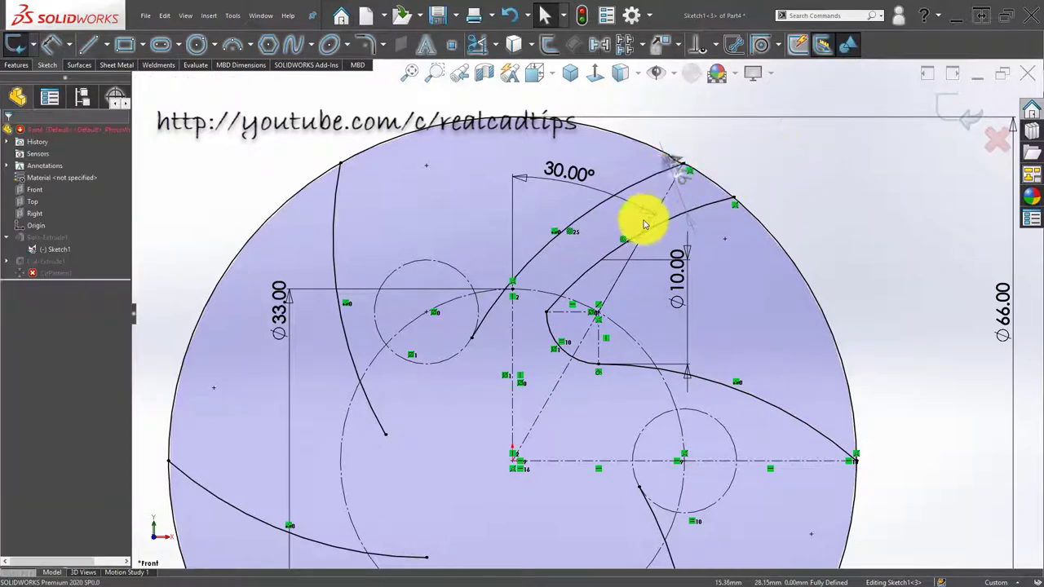
click(664, 172)
key(Escape)
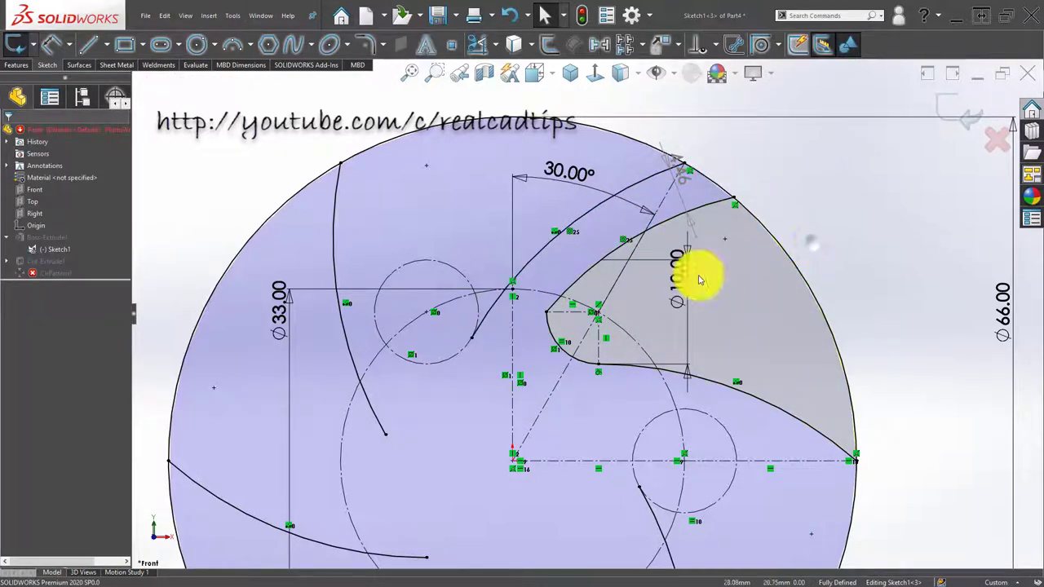
scroll(540, 319, down, 3)
scroll(561, 325, down, 2)
Inspect the upper and lower blade arcs and delete the short horizontal construction line
click(568, 298)
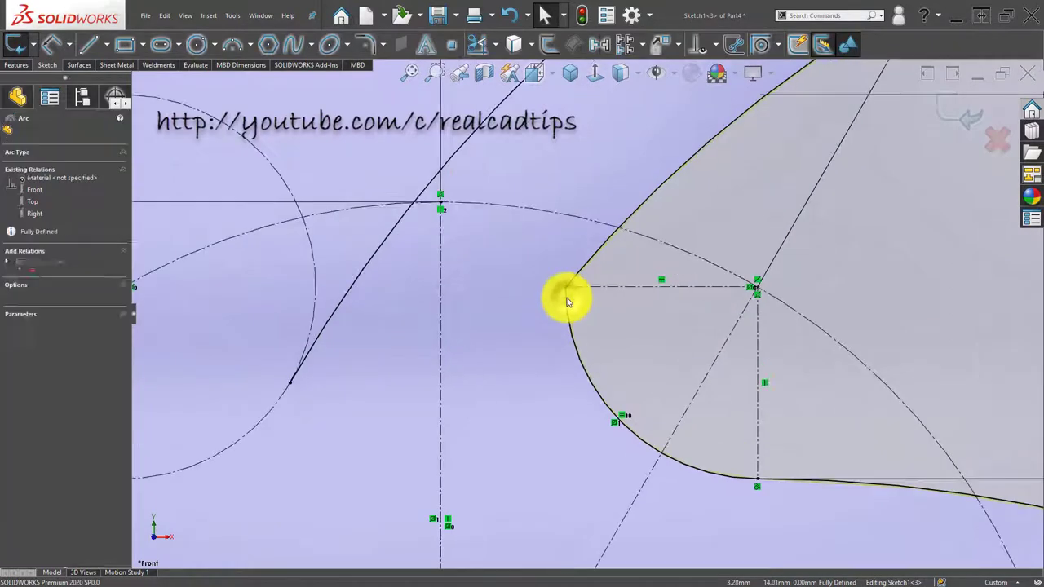
scroll(571, 285, up, 2)
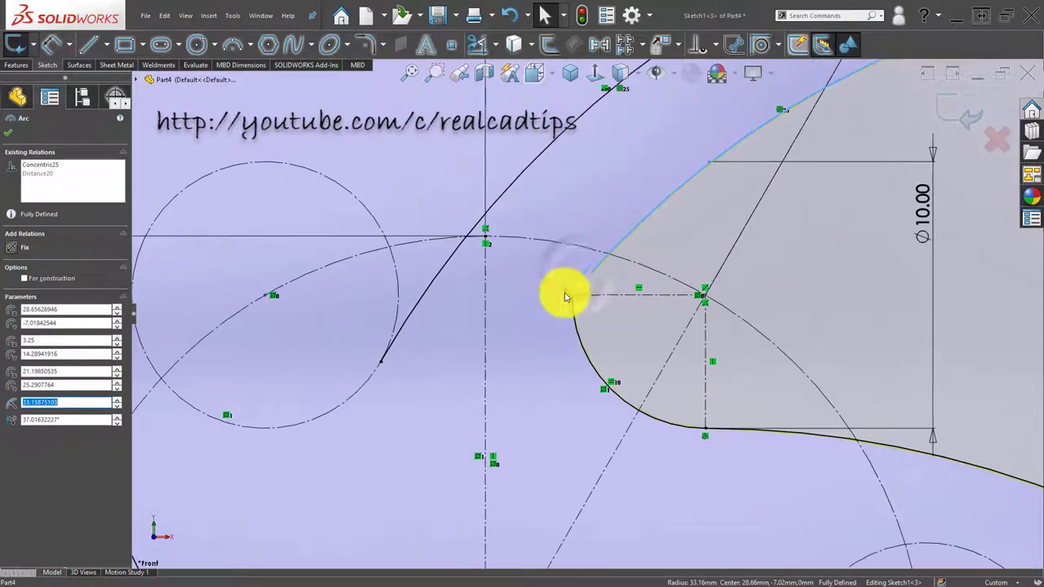
key(Escape)
click(575, 314)
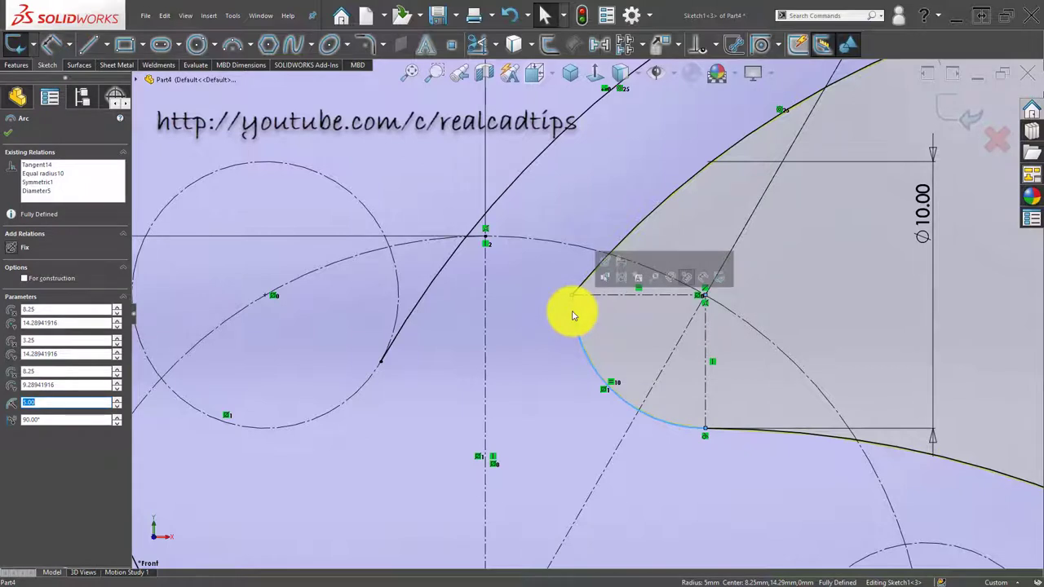
key(Escape)
click(598, 295)
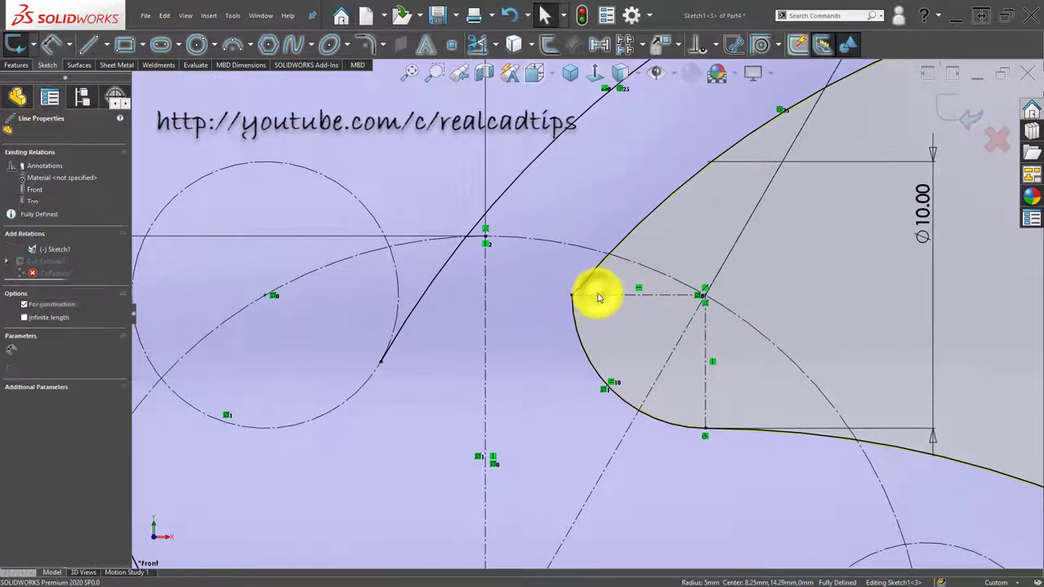
key(Delete)
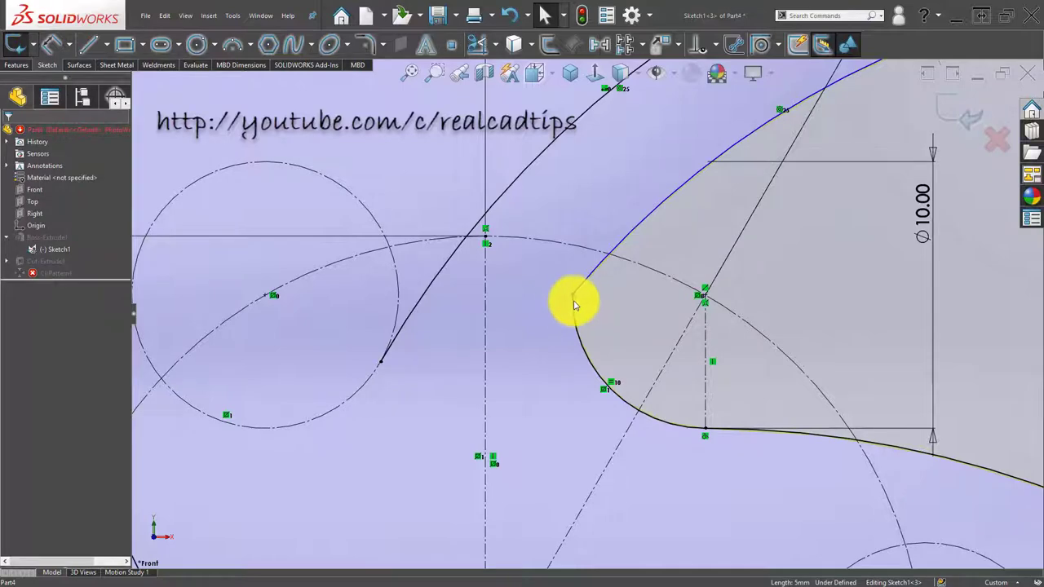
Make the blade's upper arc tangent to the Ø10 end arc
ctrl+click(575, 298)
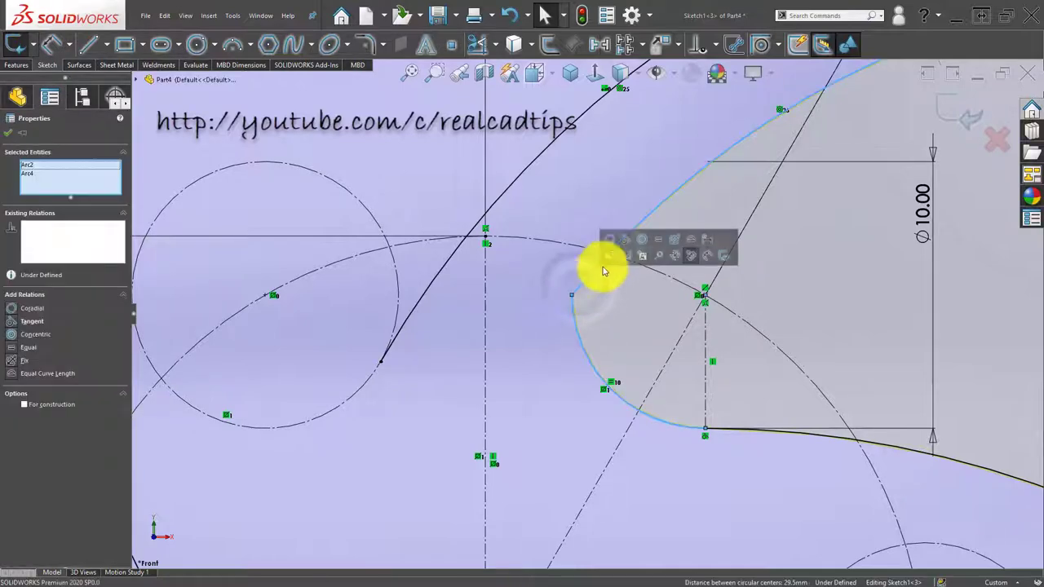
click(623, 243)
scroll(582, 284, up, 5)
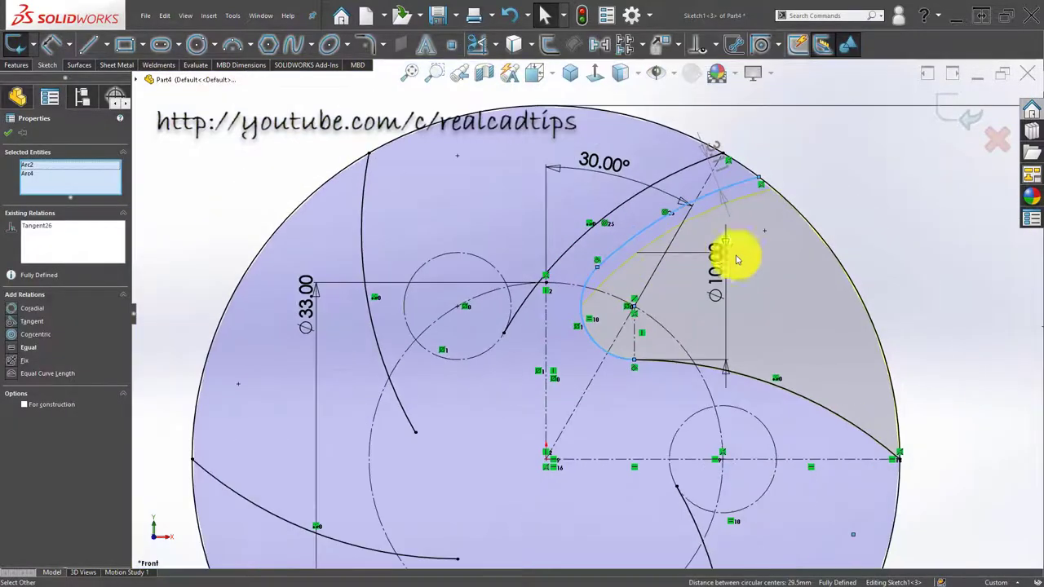
click(761, 262)
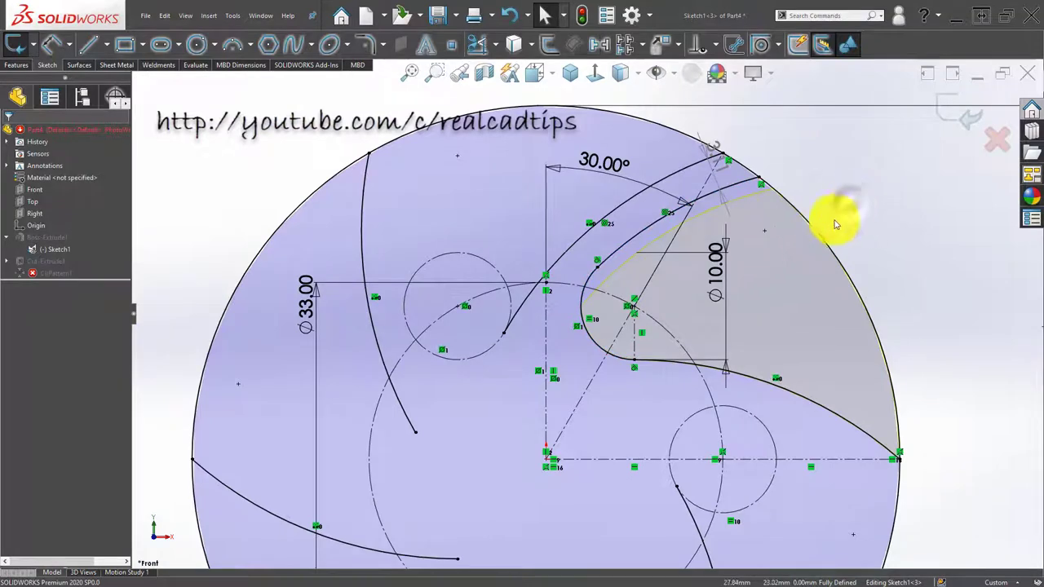
scroll(583, 259, up, 1)
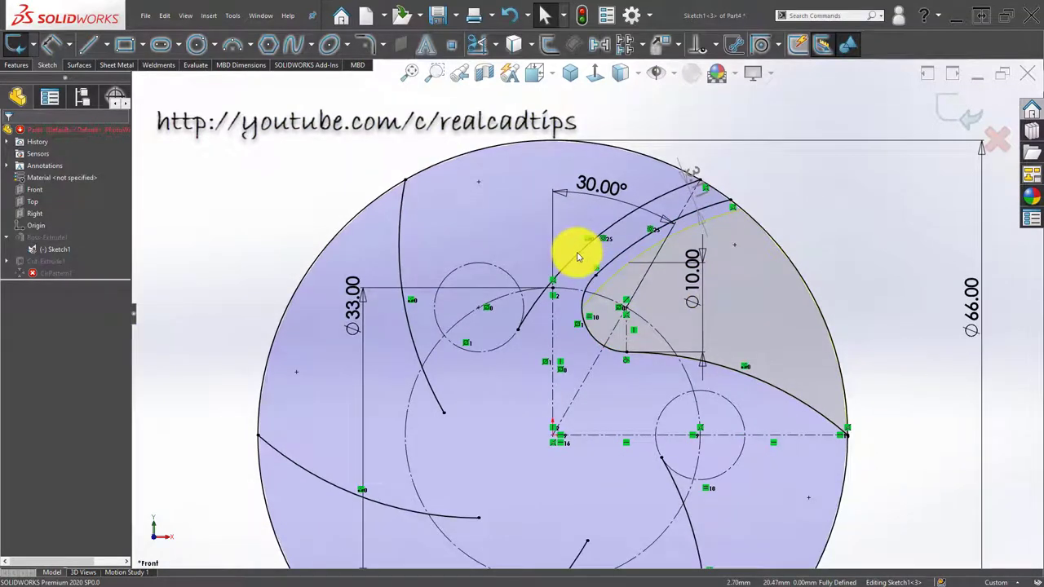
Select the five patterned blade-arc copies around the disc and make them construction geometry
click(561, 274)
scroll(430, 378, up, 1)
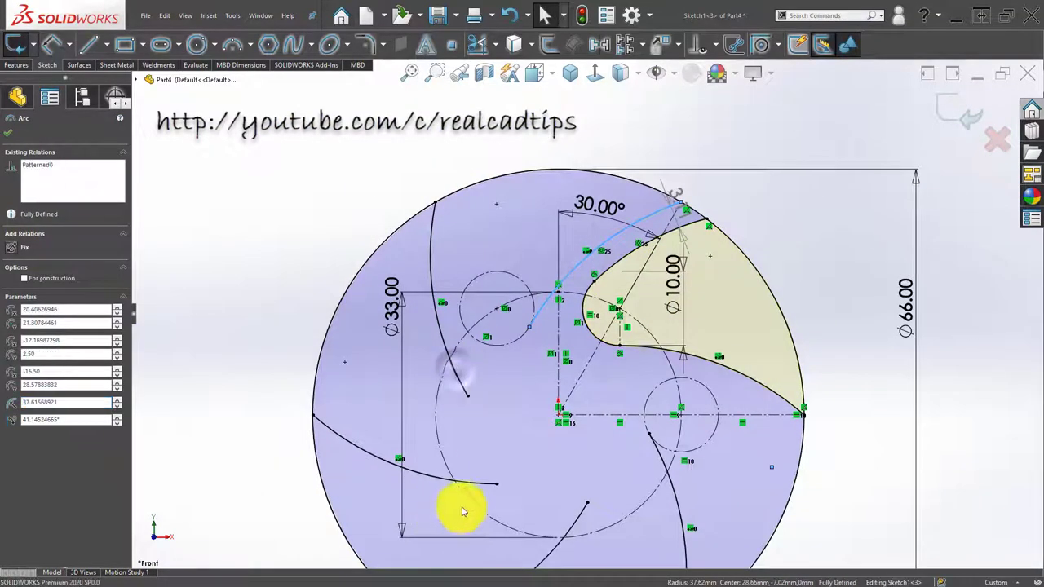
ctrl+click(473, 482)
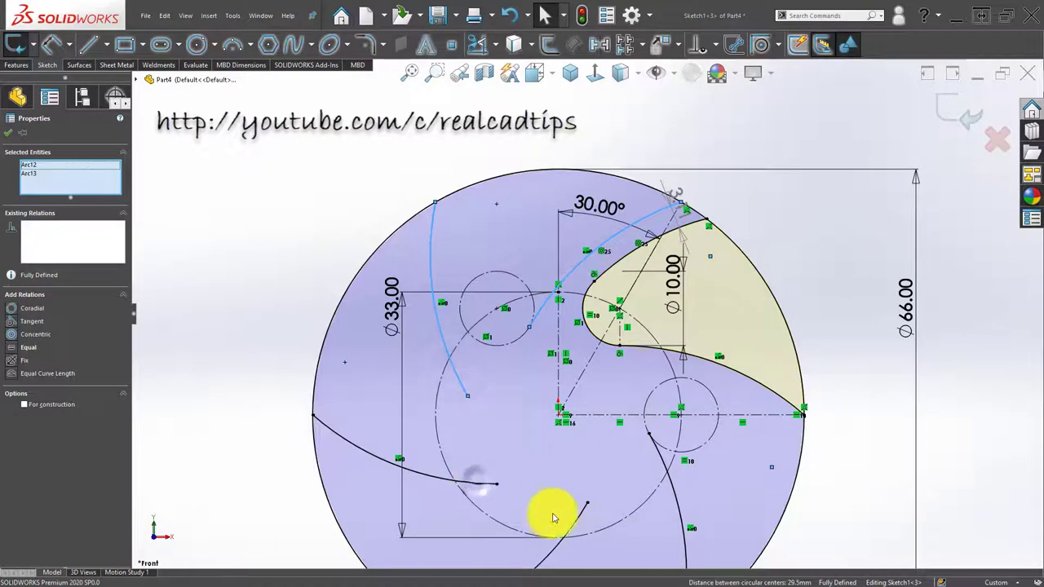
ctrl+click(628, 510)
ctrl+click(667, 463)
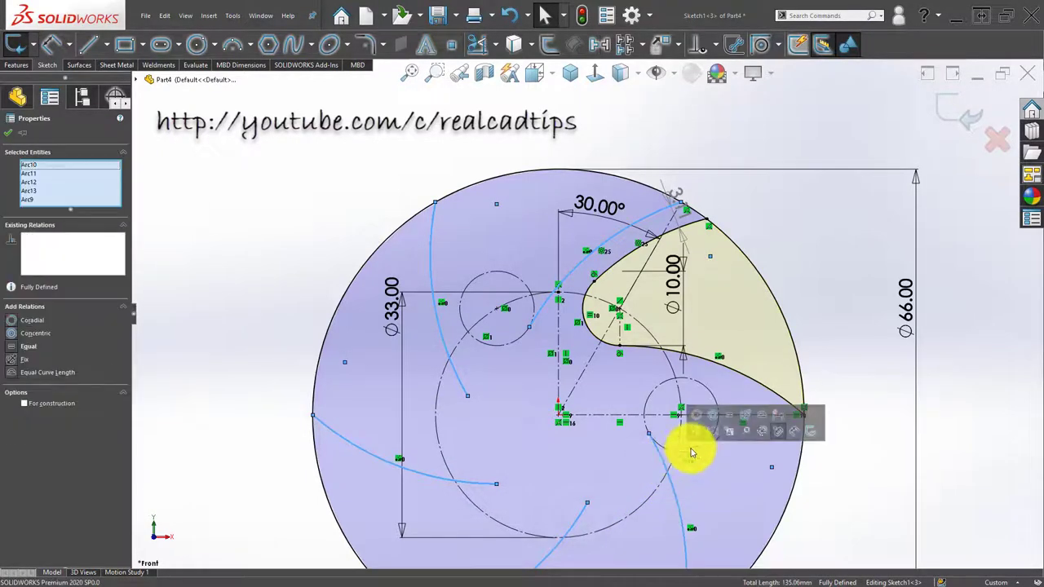
click(697, 417)
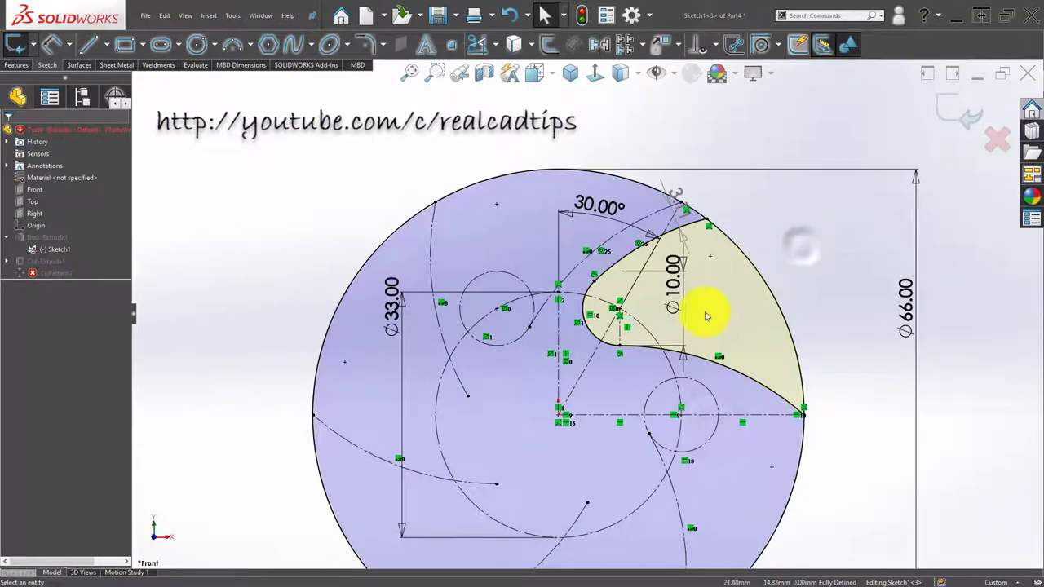
scroll(695, 316, up, 3)
scroll(676, 326, down, 4)
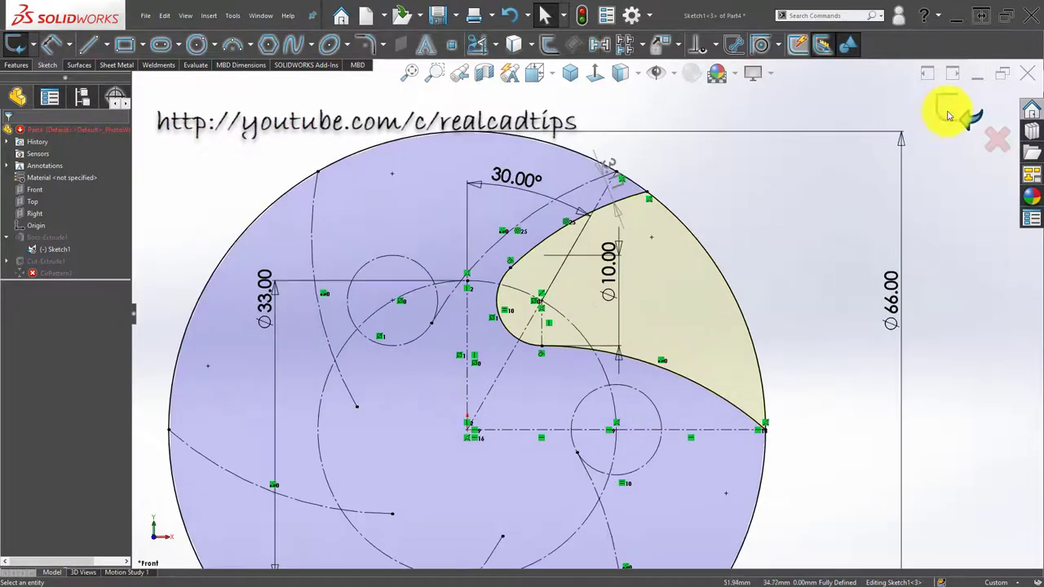
Exit Sketch1 with Ctrl+B and orbit to check the six curved blade cuts
key(ctrl+b)
scroll(570, 282, up, 2)
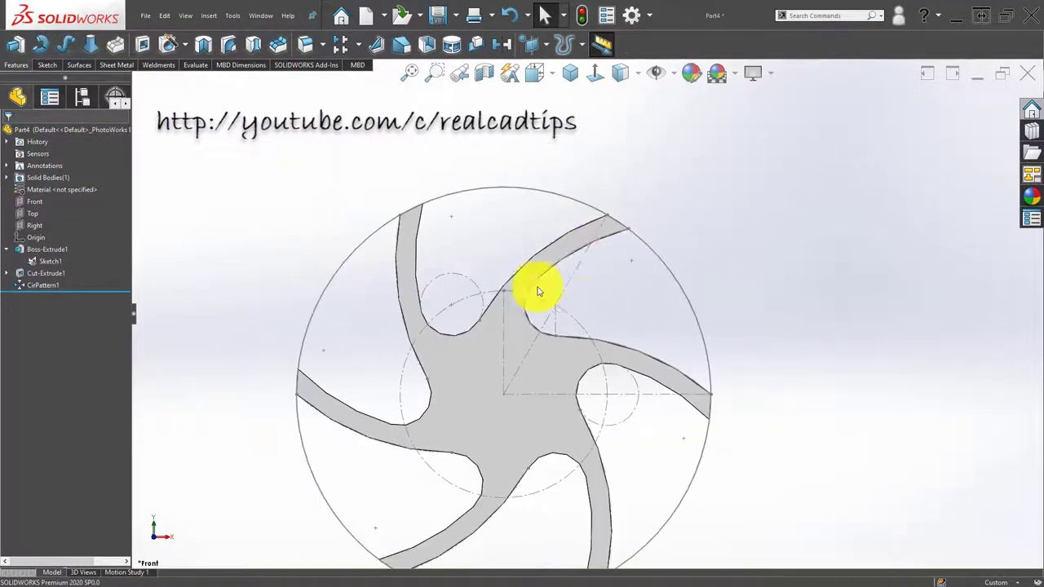
mouse_move(536, 288)
middle_down()
mouse_move(532, 275)
mouse_move(611, 234)
mouse_move(592, 240)
mouse_move(583, 313)
mouse_move(571, 234)
middle_up()
scroll(590, 256, down, 1)
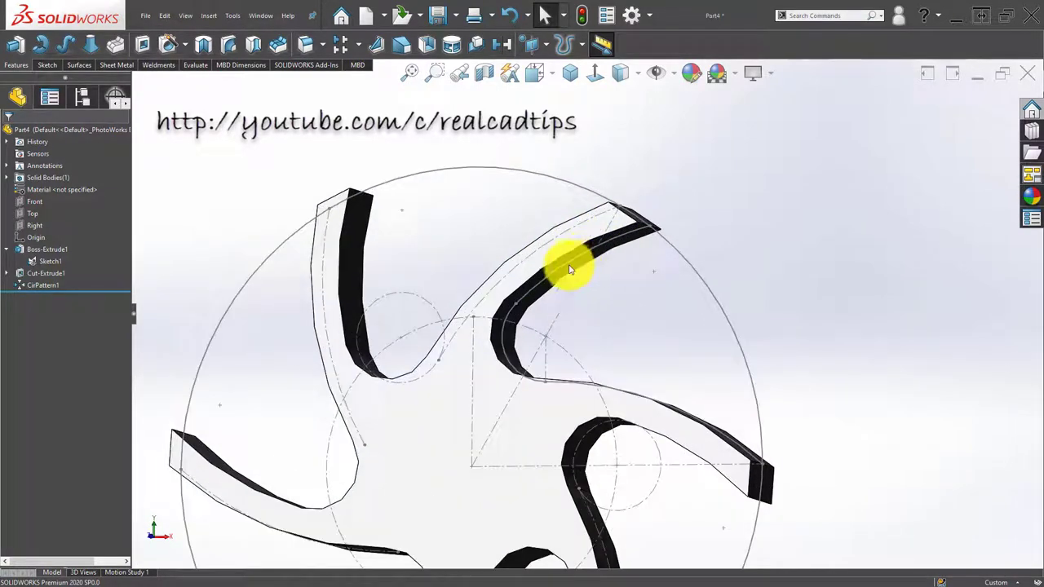
Reopen Sketch1 from a blade face and zoom in to inspect the blade tip
click(571, 271)
click(613, 220)
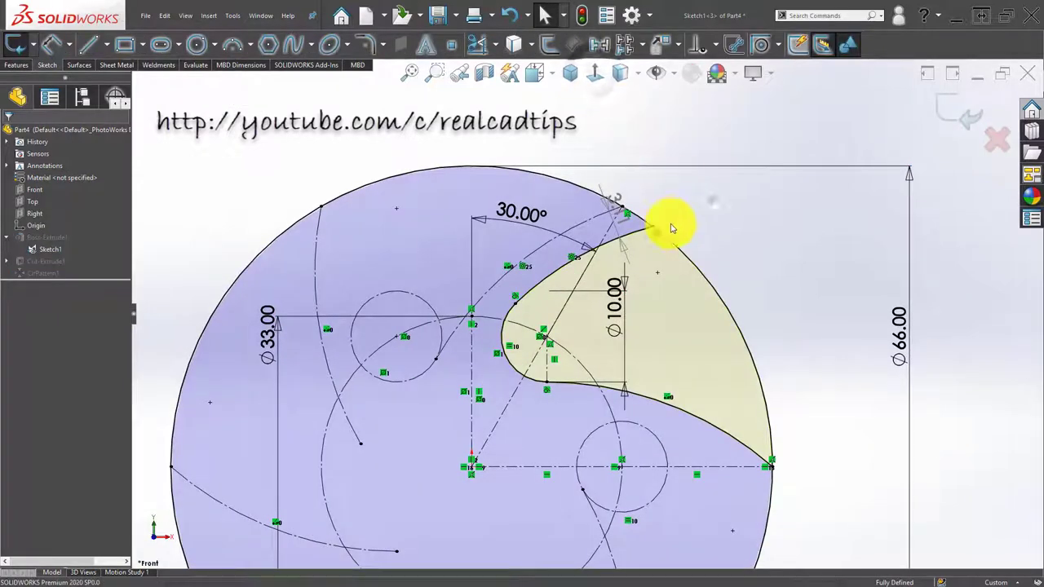
scroll(661, 229, down, 3)
scroll(652, 233, down, 1)
scroll(641, 239, down, 2)
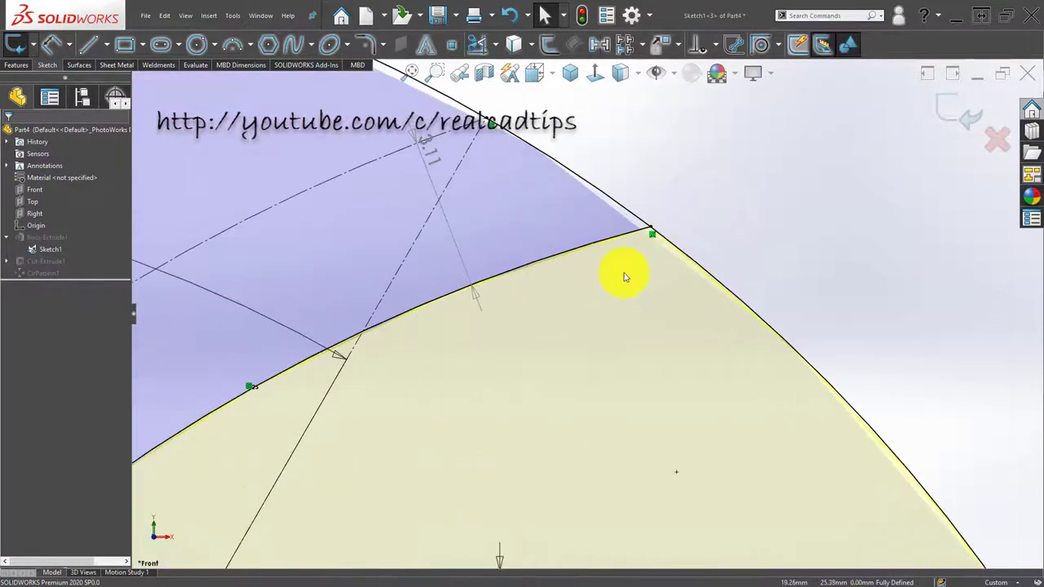
scroll(624, 274, up, 2)
scroll(625, 272, up, 2)
scroll(621, 277, up, 1)
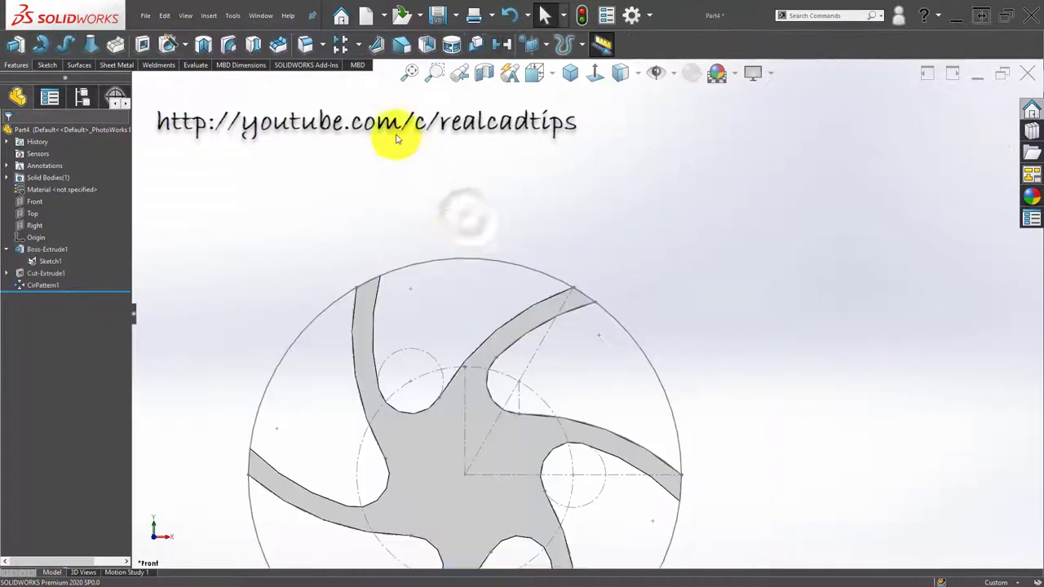
Start a fillet and change its radius from 5 mm to 3 mm while trying a blade edge
click(309, 45)
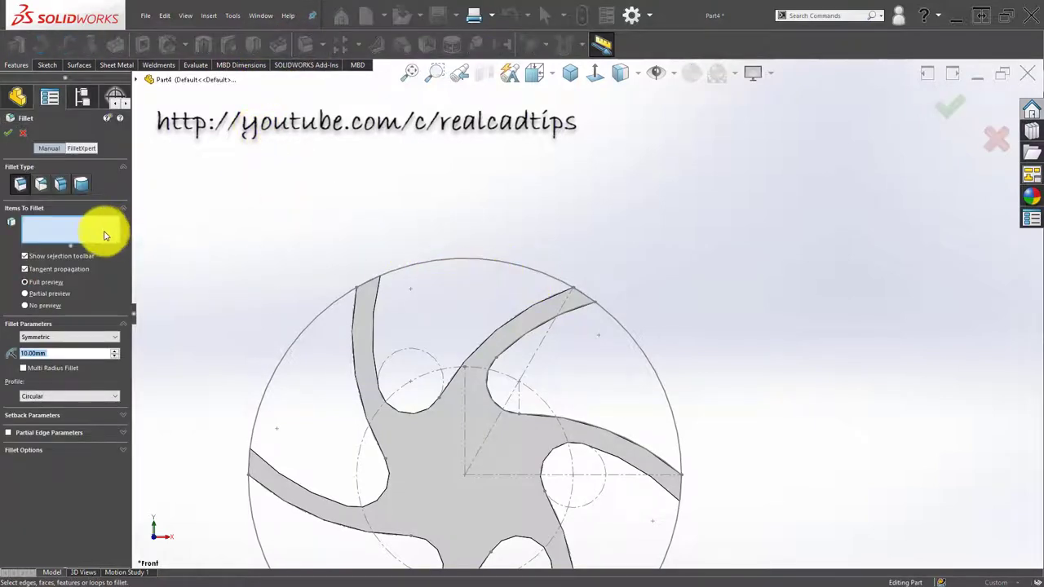
click(99, 227)
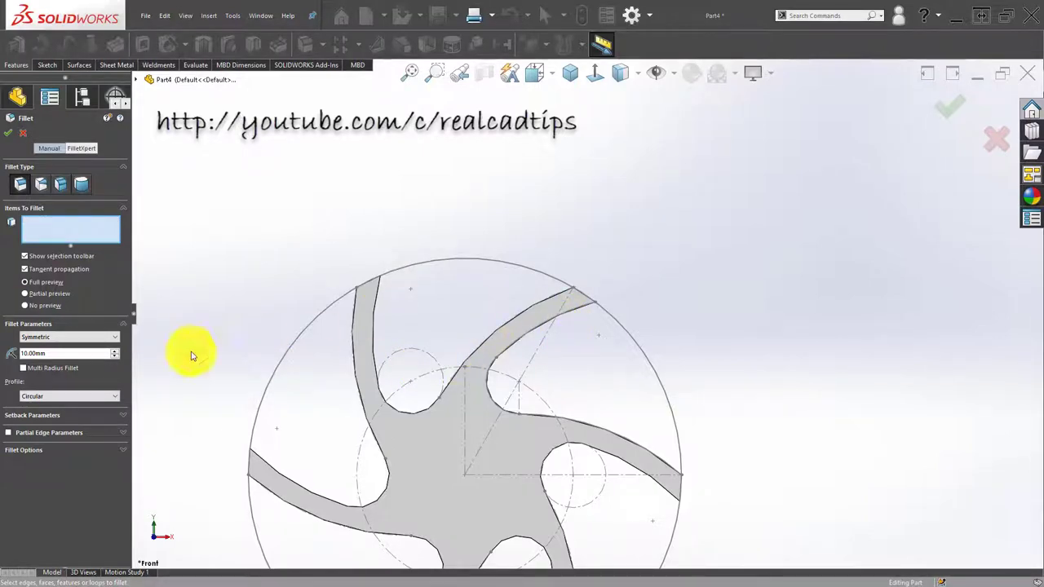
click(98, 354)
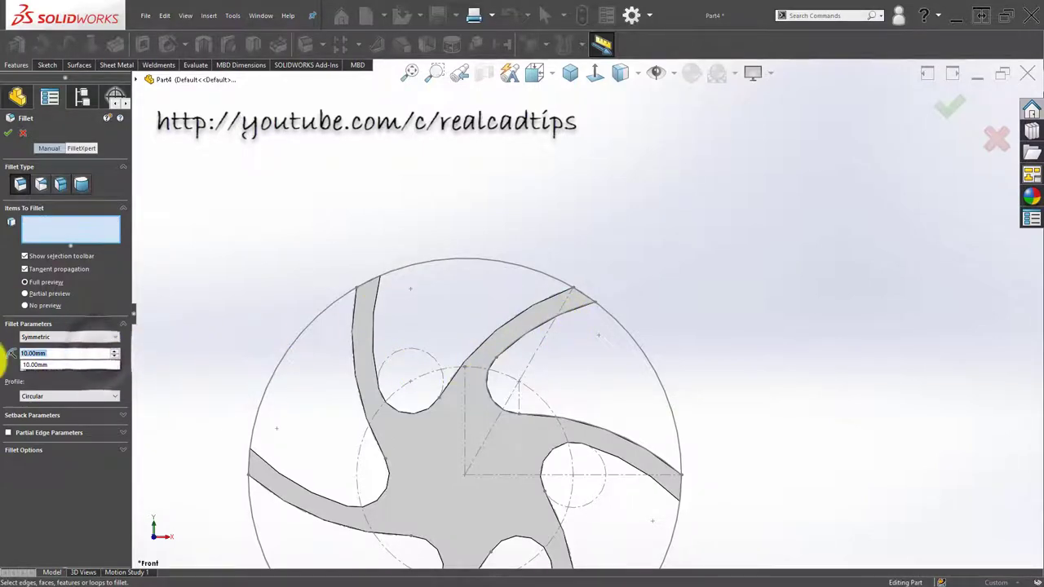
text(5)
key(Return)
scroll(588, 322, up, 5)
middle_drag(582, 328, 574, 228)
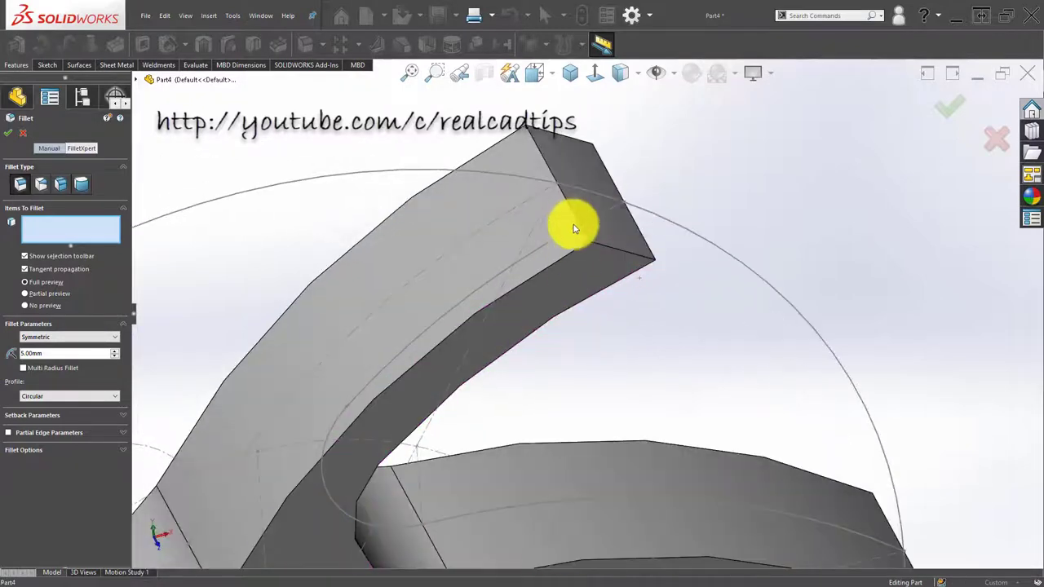
click(572, 215)
mouse_move(555, 280)
middle_down()
mouse_move(524, 182)
mouse_move(582, 245)
middle_up()
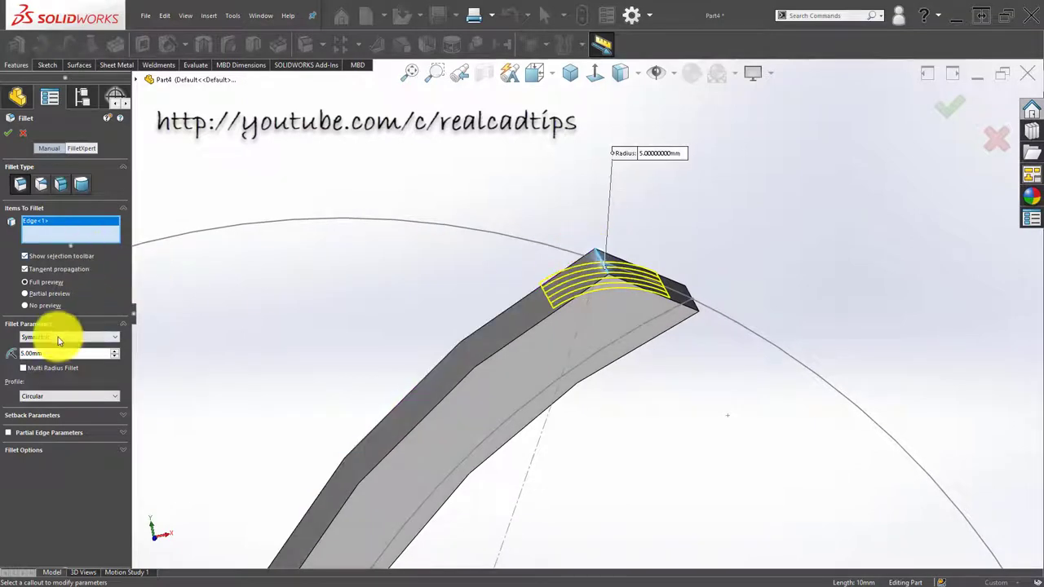
text(3)
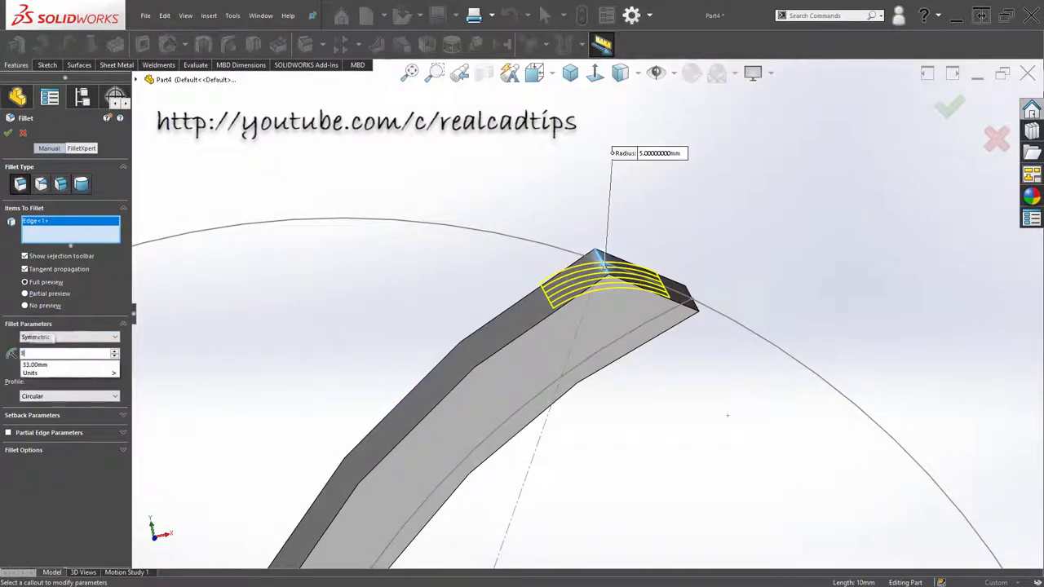
mouse_move(517, 326)
middle_down()
mouse_move(520, 292)
mouse_move(270, 331)
middle_up()
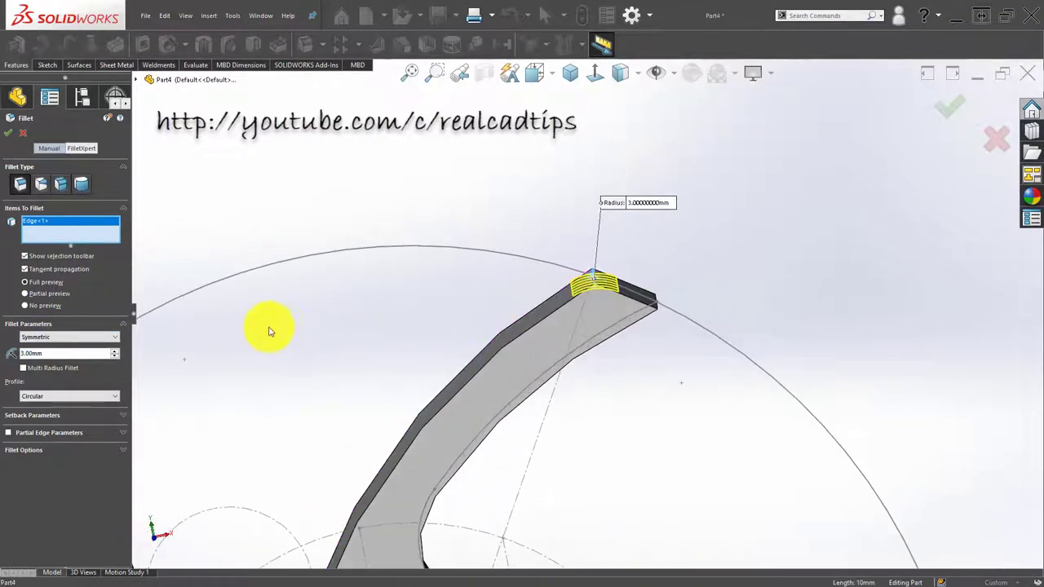
Clear the trial edges from the fillet selection
click(94, 248)
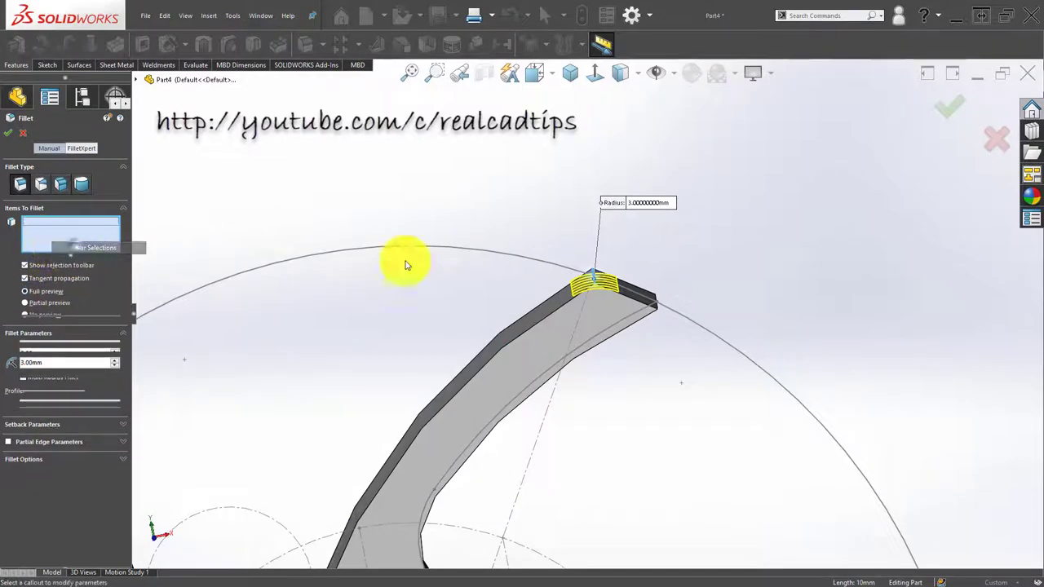
click(593, 275)
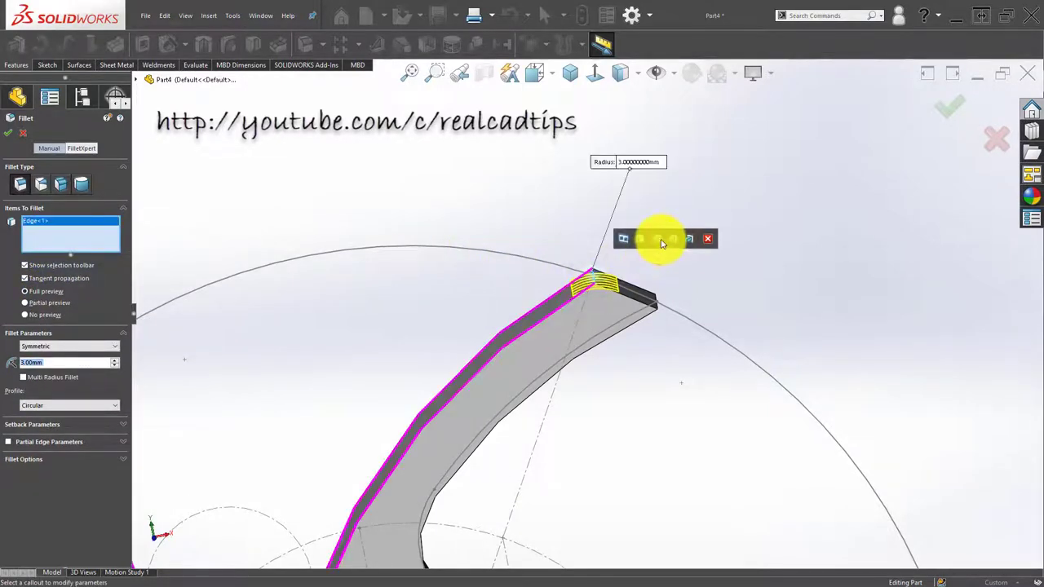
scroll(552, 240, up, 2)
scroll(531, 256, up, 2)
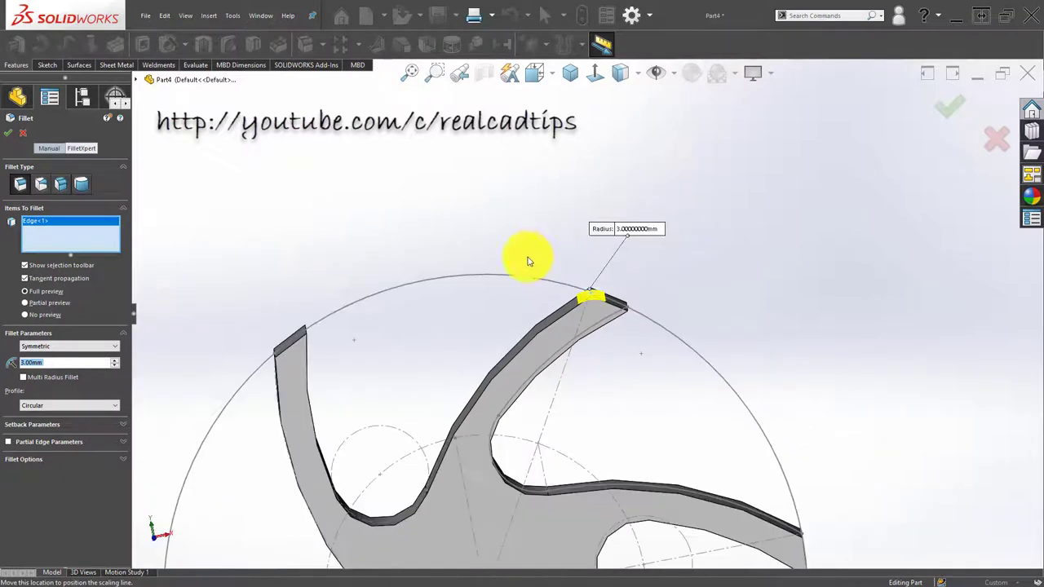
scroll(582, 298, up, 3)
scroll(456, 291, down, 3)
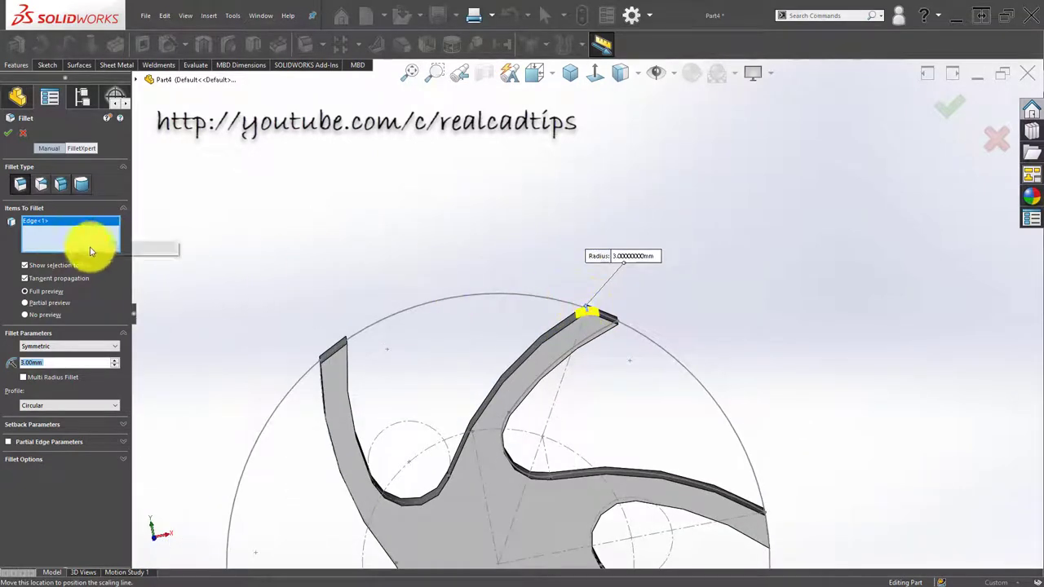
key(Delete)
scroll(587, 308, down, 2)
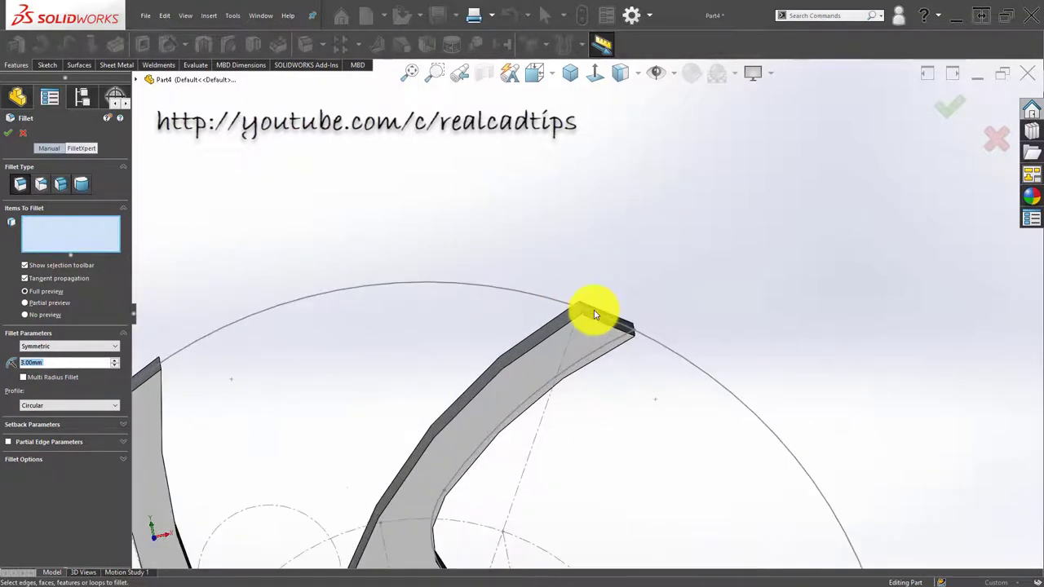
scroll(594, 310, up, 2)
scroll(612, 336, up, 1)
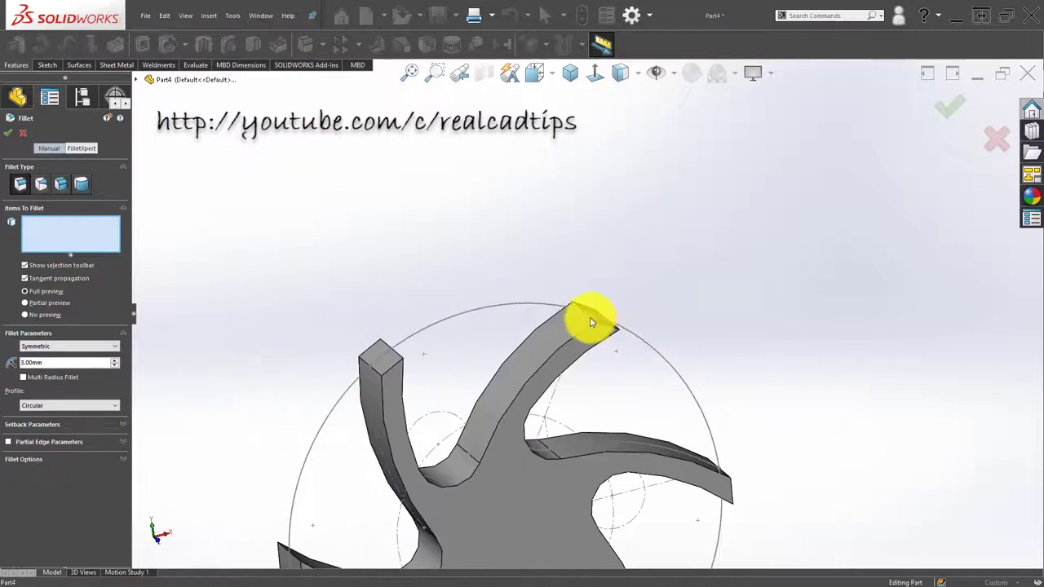
Add the first three arm-tip edges to the 3 mm fillet
click(591, 319)
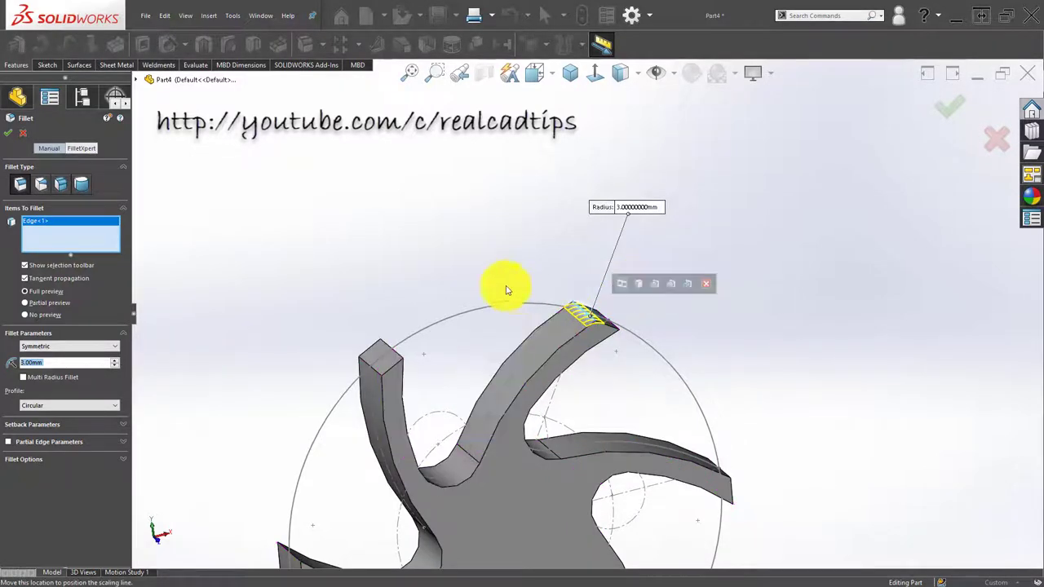
scroll(600, 335, down, 2)
scroll(600, 335, up, 2)
scroll(547, 328, up, 2)
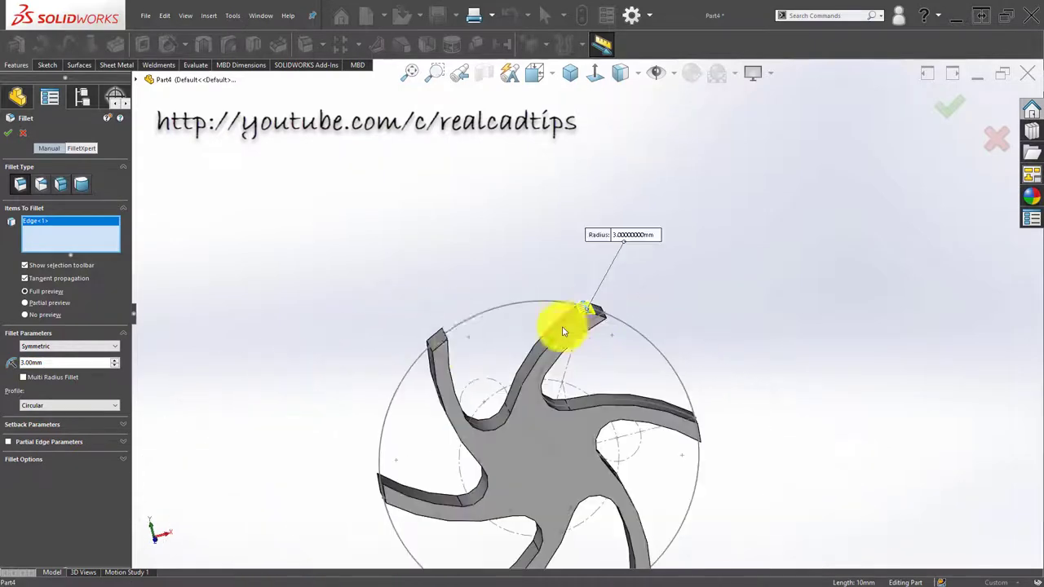
scroll(476, 362, down, 3)
click(479, 352)
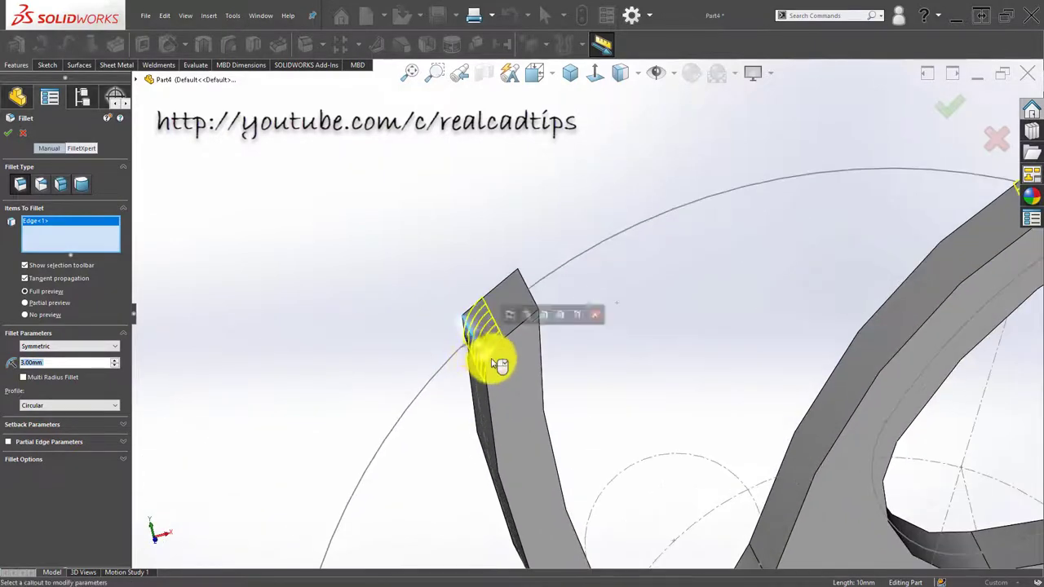
scroll(504, 383, up, 3)
scroll(530, 392, up, 2)
scroll(523, 442, down, 3)
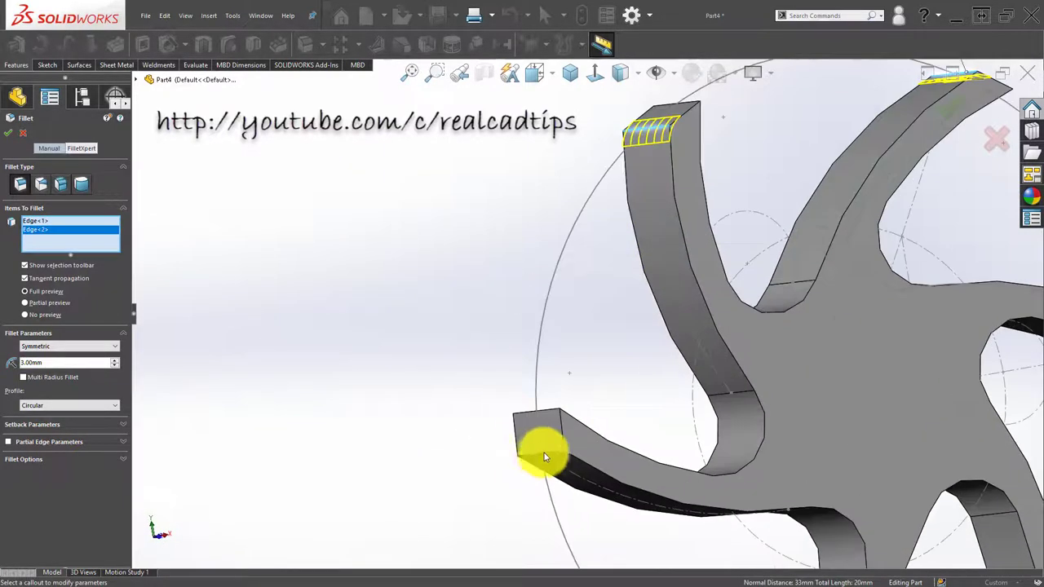
click(557, 451)
Add the remaining three arm-tip edges and apply the 3 mm Fillet1
scroll(559, 454, up, 5)
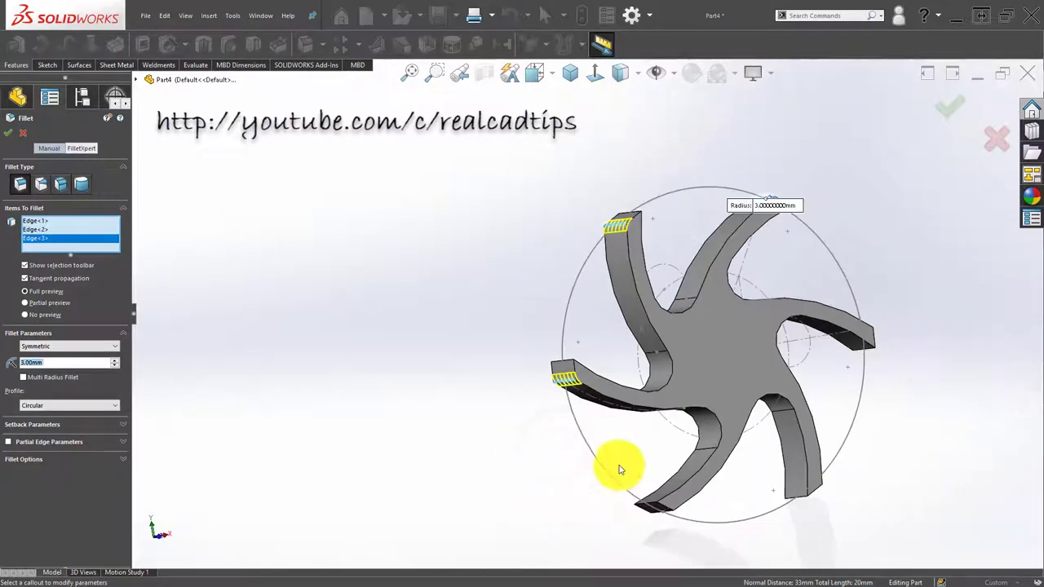
middle_drag(617, 466, 553, 349)
scroll(590, 466, down, 4)
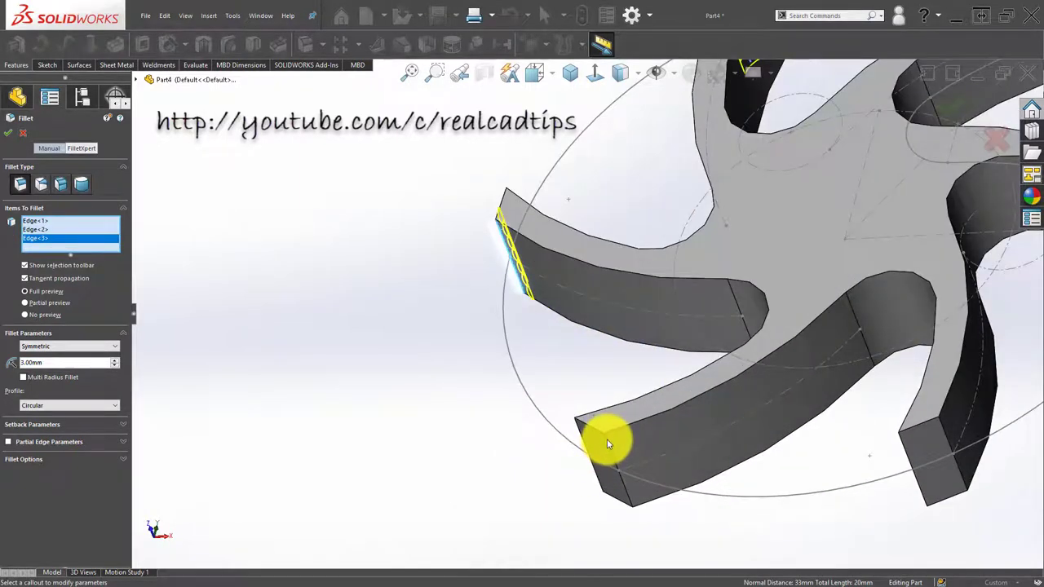
click(608, 444)
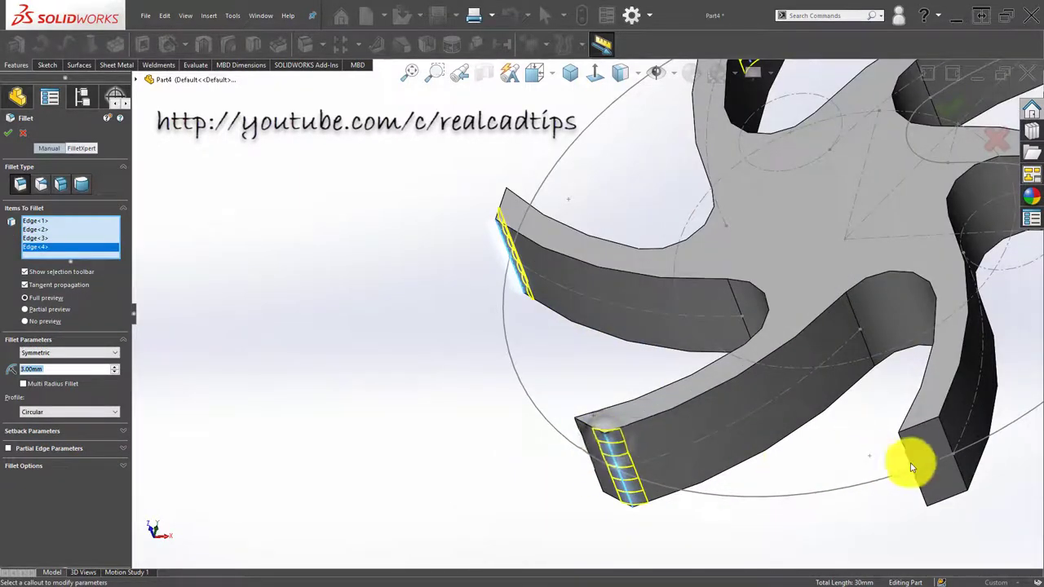
click(943, 434)
scroll(889, 392, up, 5)
middle_drag(867, 368, 813, 357)
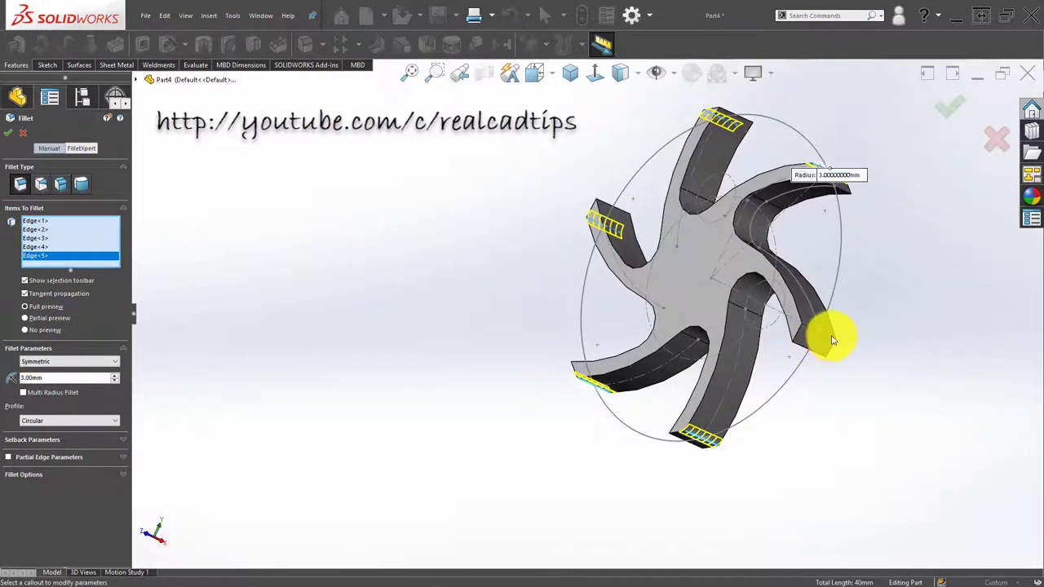
click(831, 340)
key(ctrl+1)
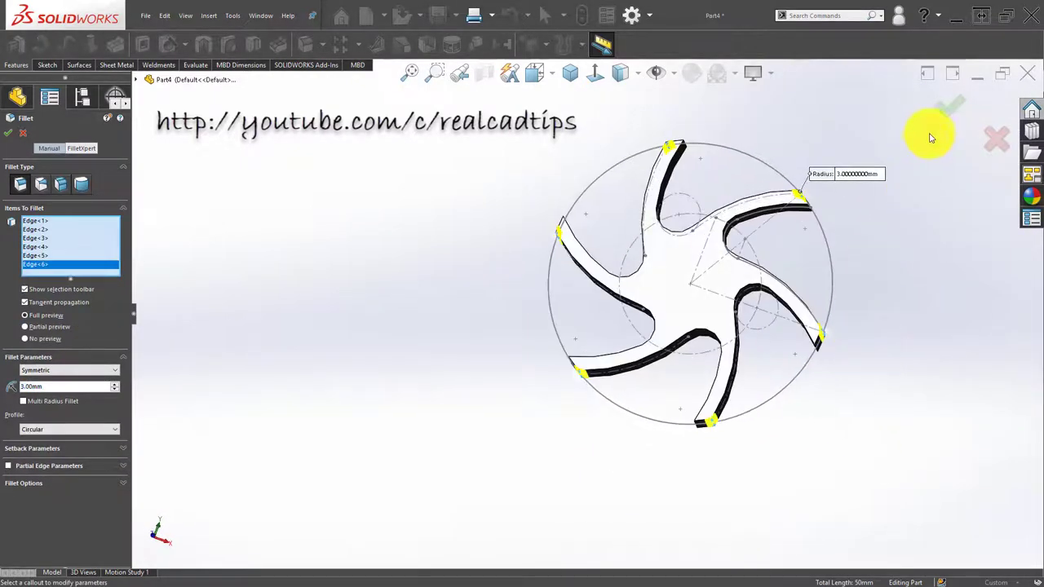
key(Return)
scroll(710, 154, down, 2)
scroll(678, 154, down, 3)
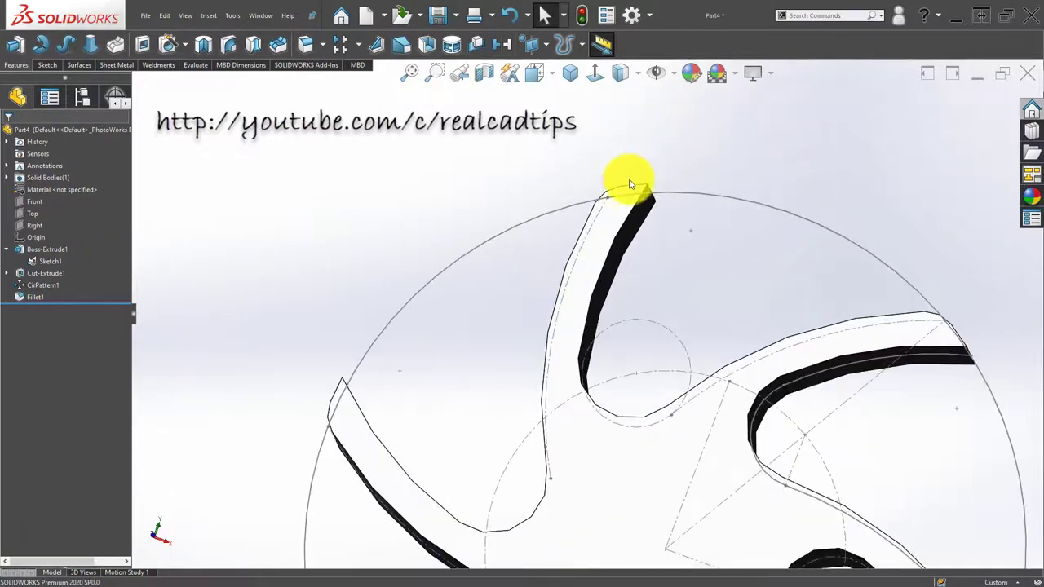
mouse_move(624, 177)
middle_down()
mouse_move(653, 270)
mouse_move(636, 239)
middle_up()
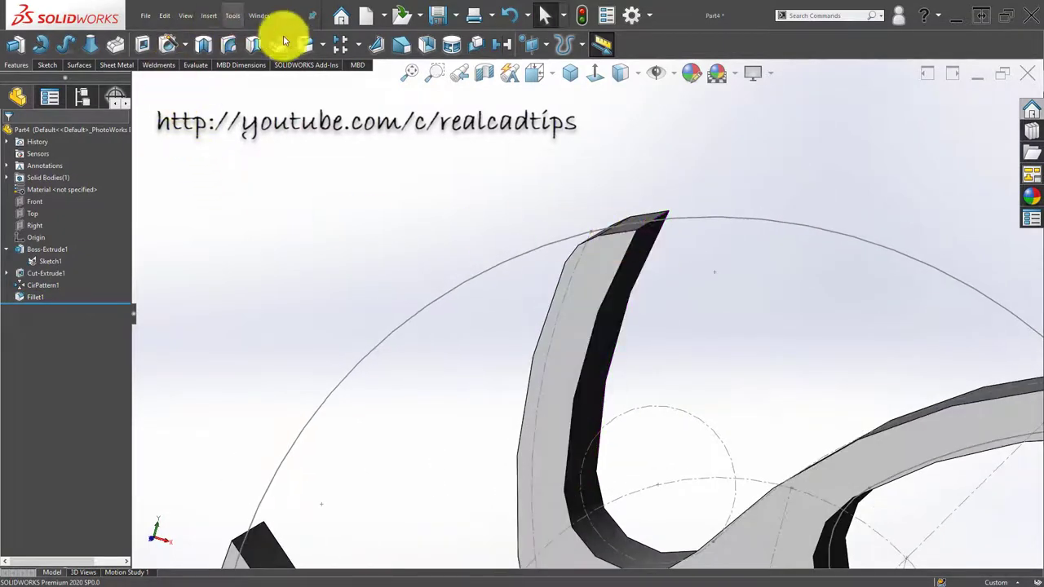
Start a new fillet and pick the first three arm-tip edges
click(312, 46)
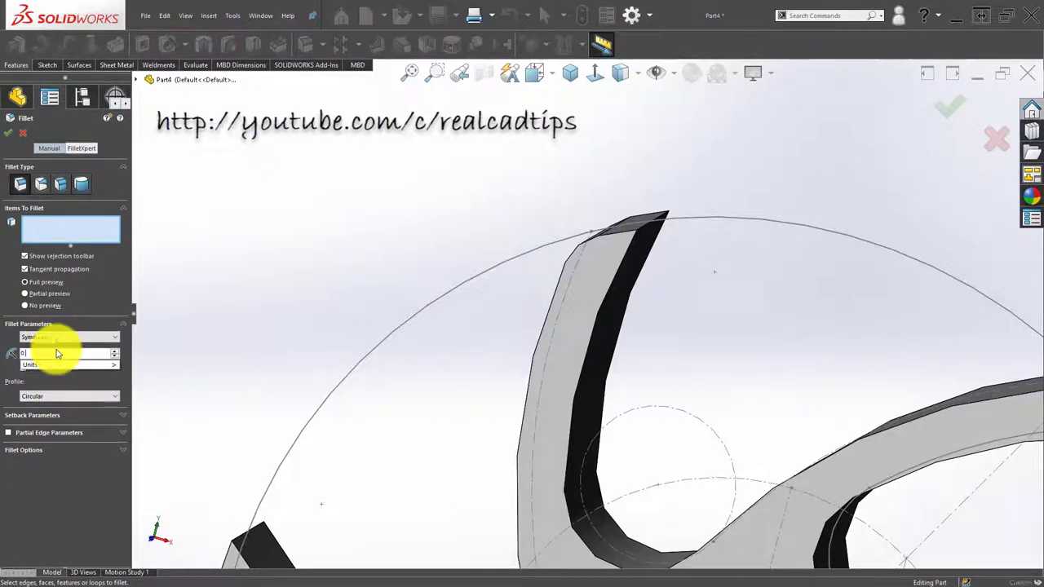
click(666, 216)
middle_drag(664, 220, 922, 389)
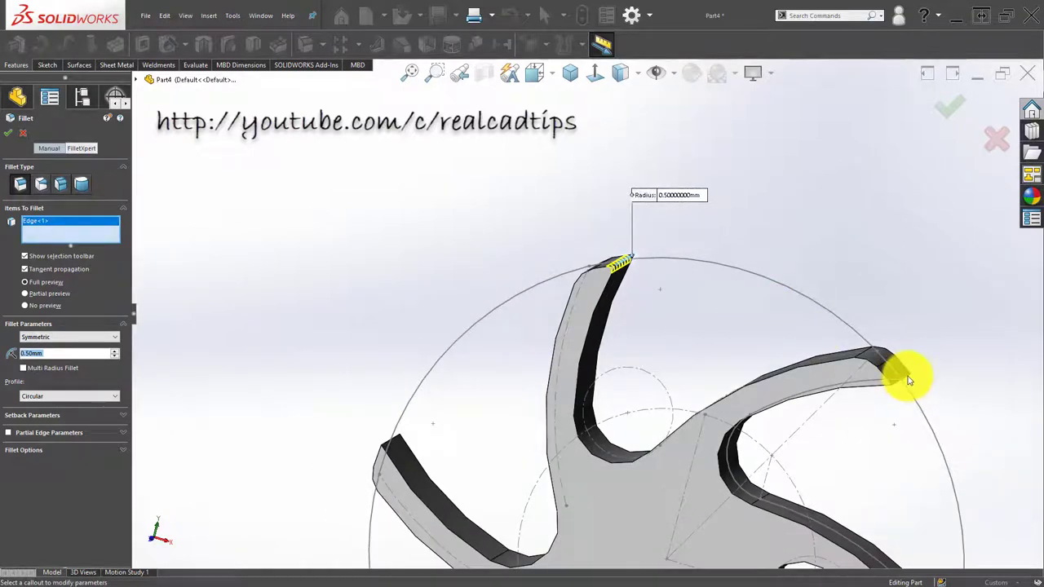
click(908, 380)
scroll(876, 354, up, 2)
scroll(811, 449, up, 2)
scroll(682, 458, down, 6)
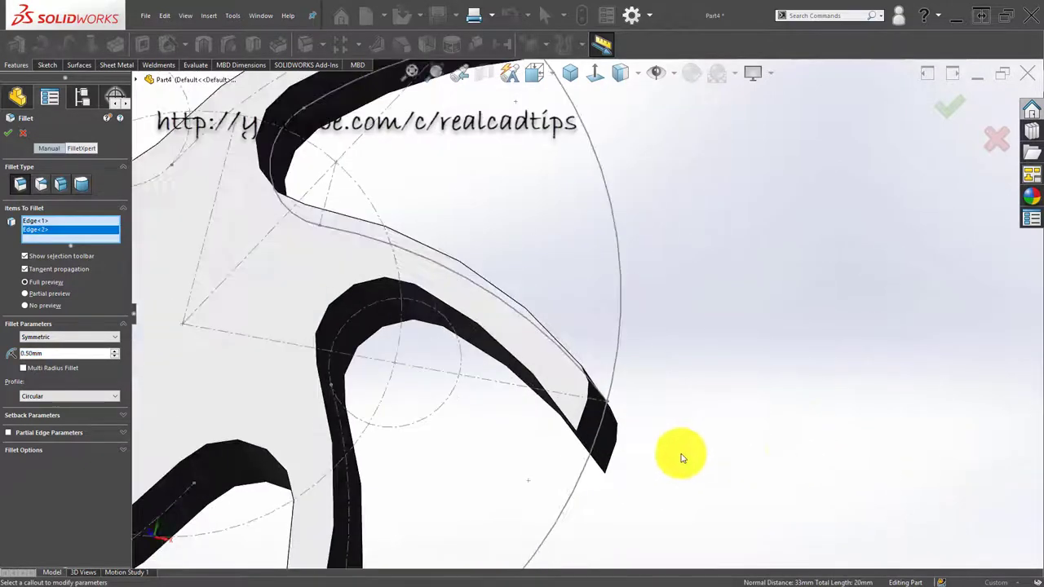
mouse_move(582, 445)
middle_down()
mouse_move(610, 443)
mouse_move(584, 457)
middle_up()
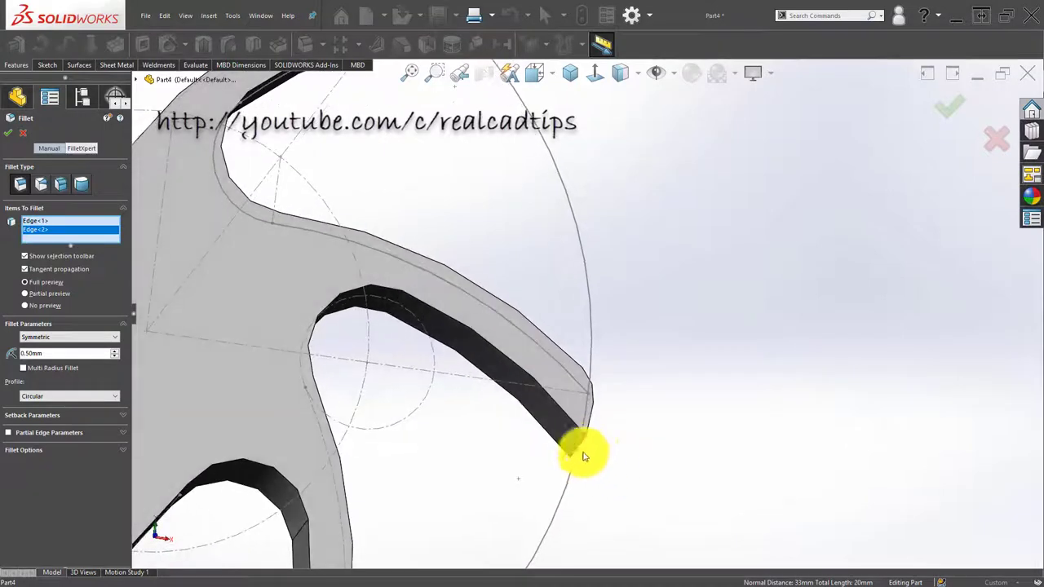
click(584, 442)
scroll(555, 455, up, 3)
scroll(480, 473, down, 4)
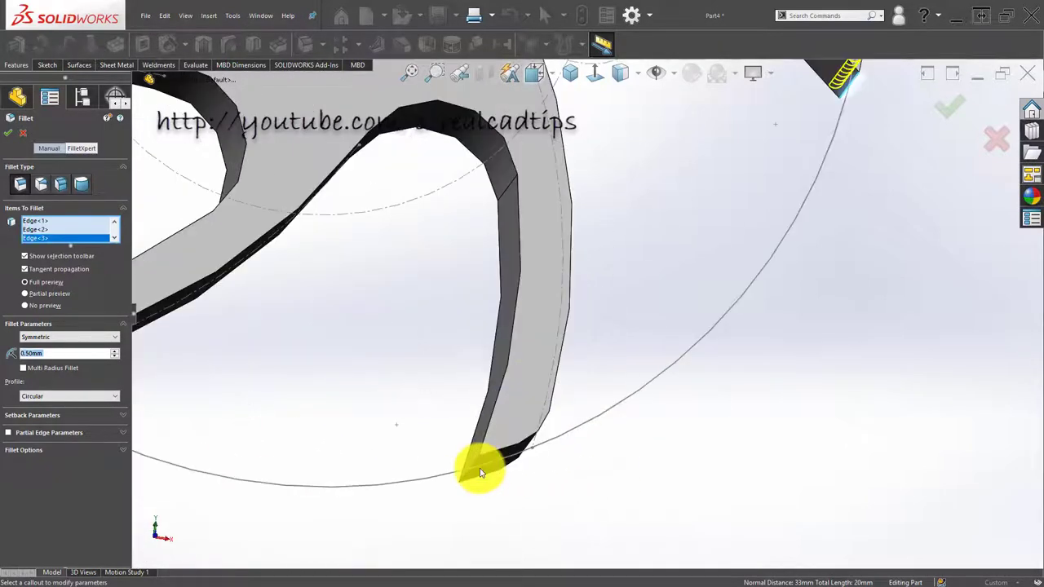
Add the curved arm edges and two more edges, seven edges in total
click(477, 462)
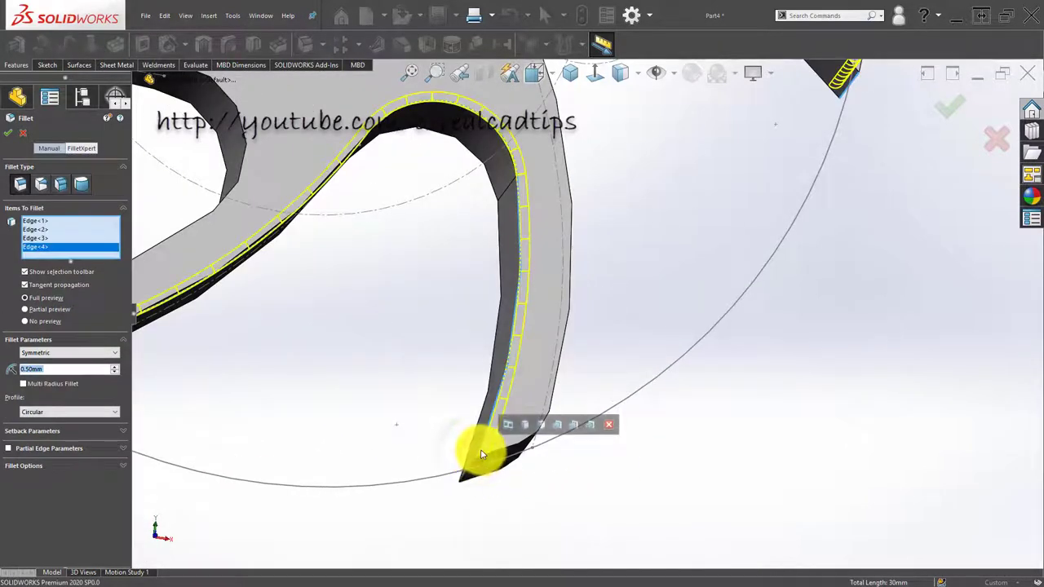
click(474, 459)
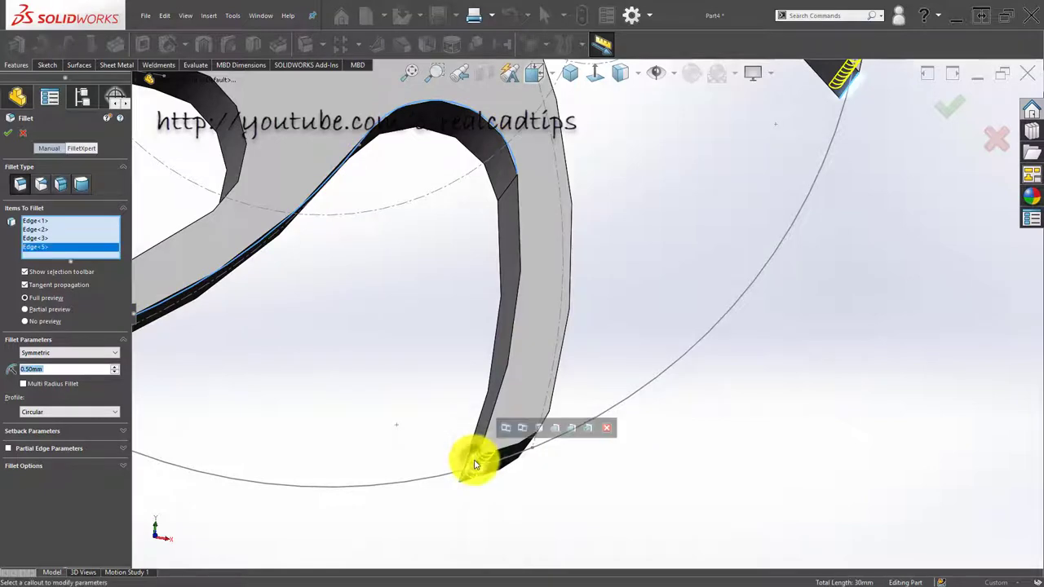
scroll(473, 460, up, 3)
scroll(357, 328, down, 4)
scroll(421, 317, down, 2)
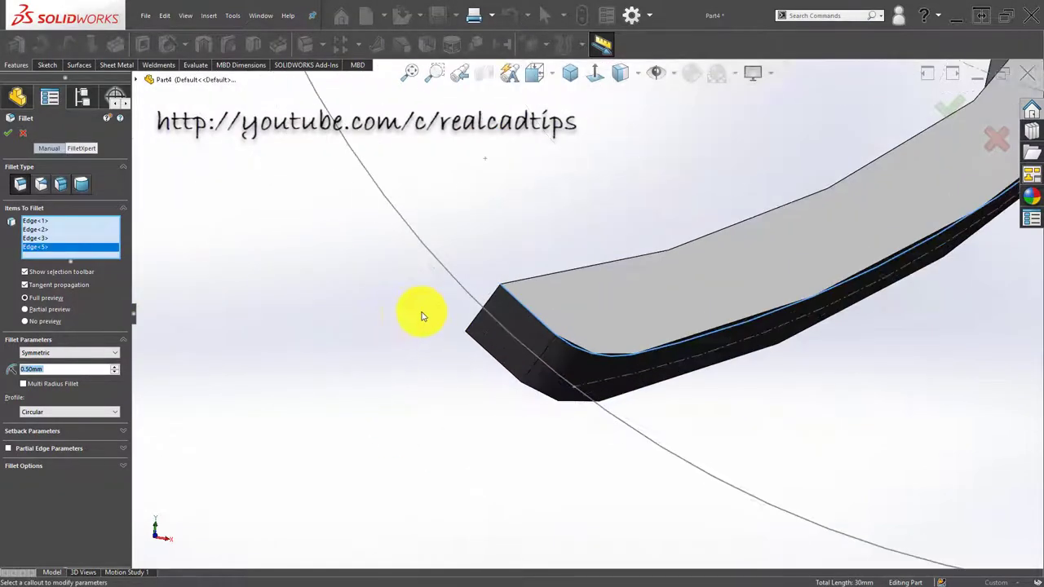
click(492, 301)
scroll(481, 293, up, 3)
scroll(541, 192, up, 2)
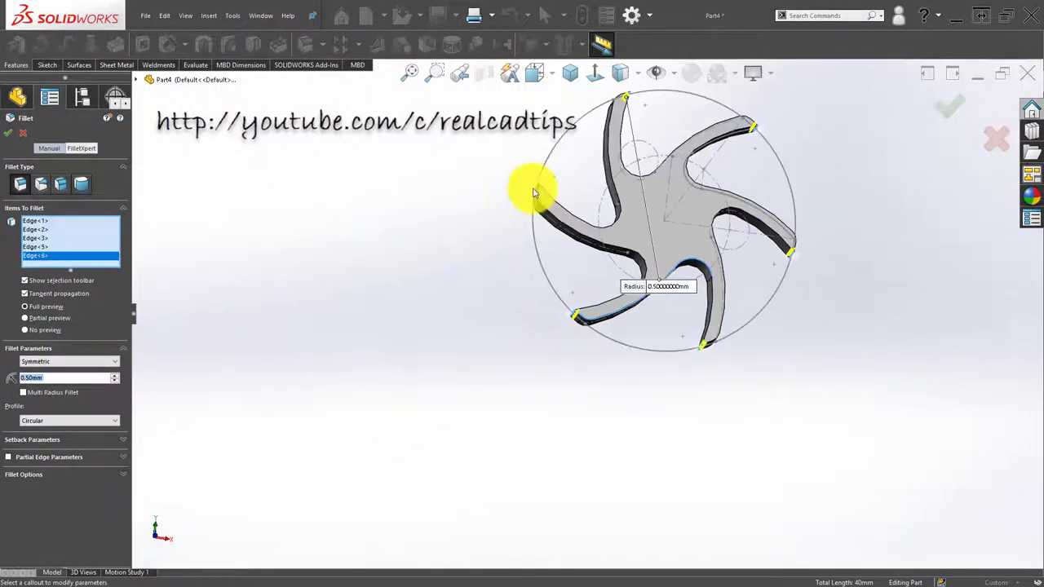
scroll(546, 221, down, 3)
scroll(555, 253, down, 2)
scroll(567, 245, down, 1)
scroll(563, 232, down, 2)
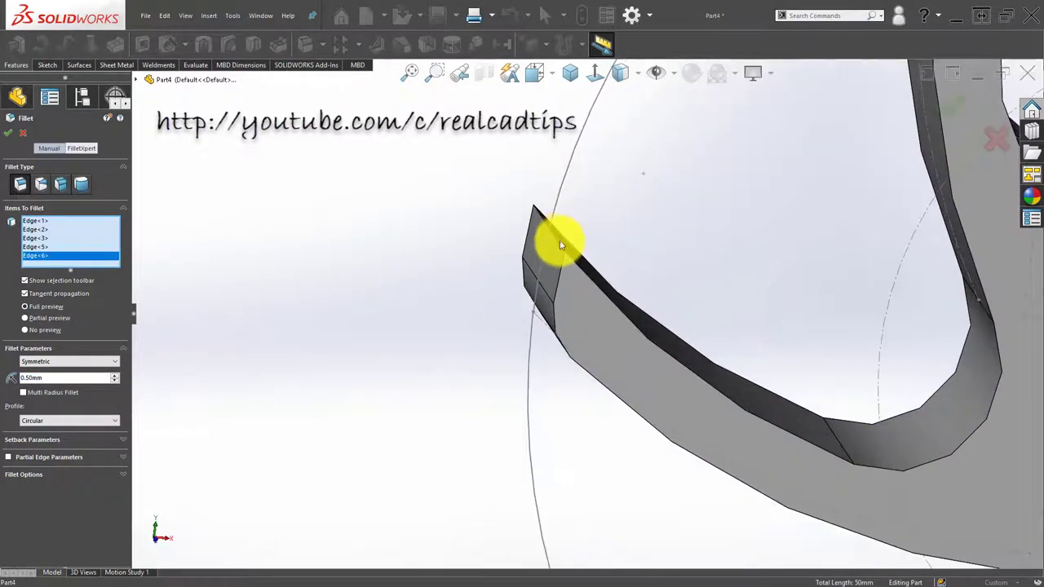
click(557, 244)
scroll(616, 239, up, 4)
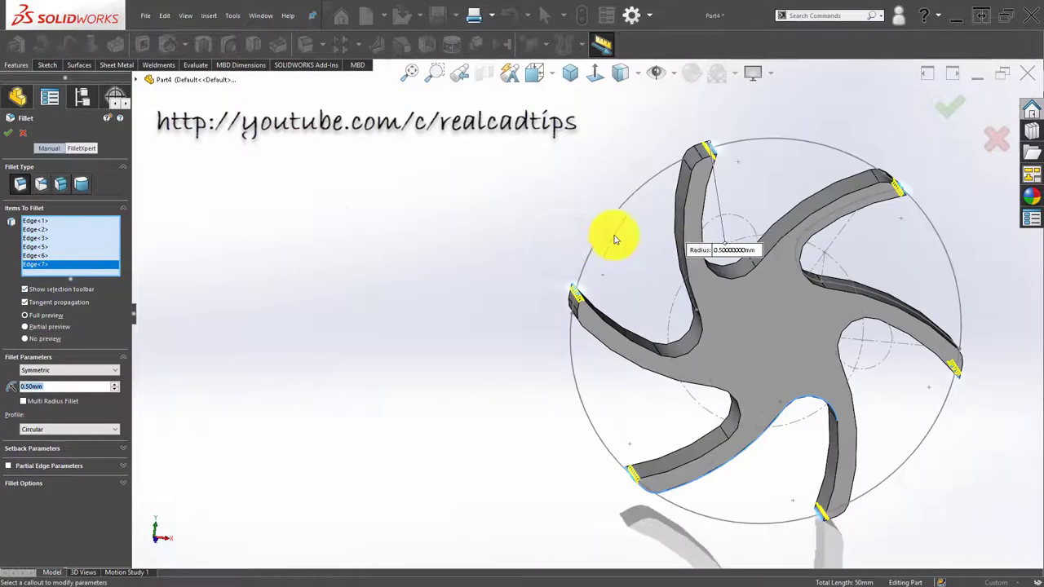
Check the face-on preview and apply the 0.5 mm Fillet2
key(ctrl+5)
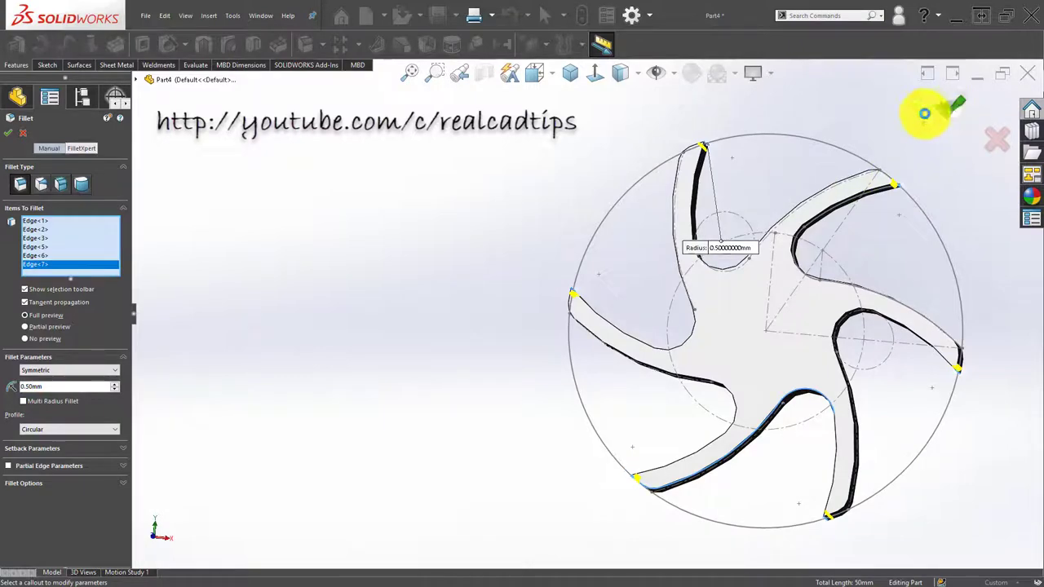
click(924, 113)
scroll(715, 154, down, 2)
scroll(671, 201, down, 2)
mouse_move(672, 201)
middle_down()
mouse_move(724, 305)
mouse_move(738, 170)
mouse_move(726, 177)
middle_up()
scroll(676, 149, up, 3)
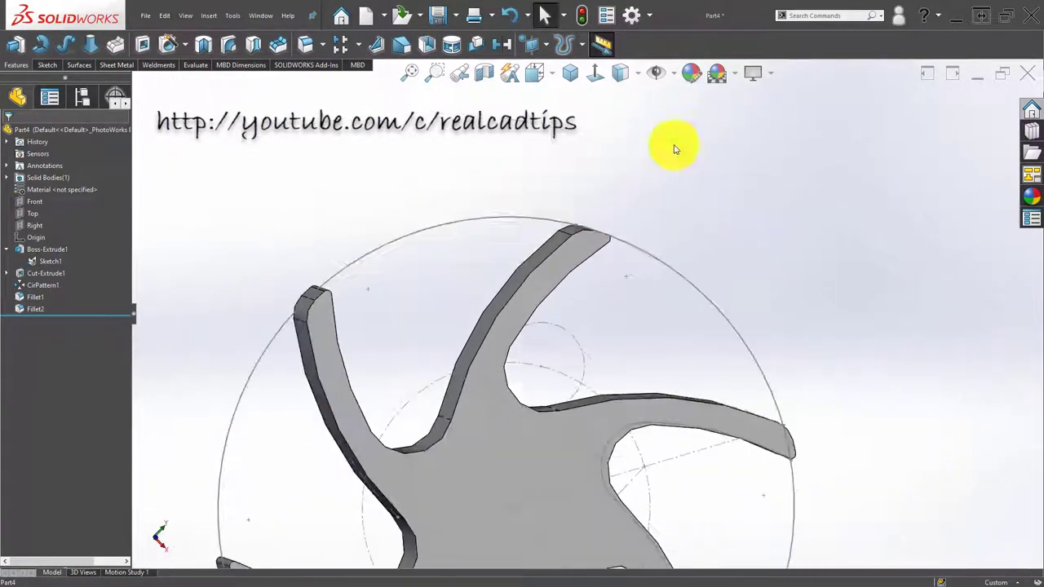
Start a new sketch on the impeller's front face
click(562, 78)
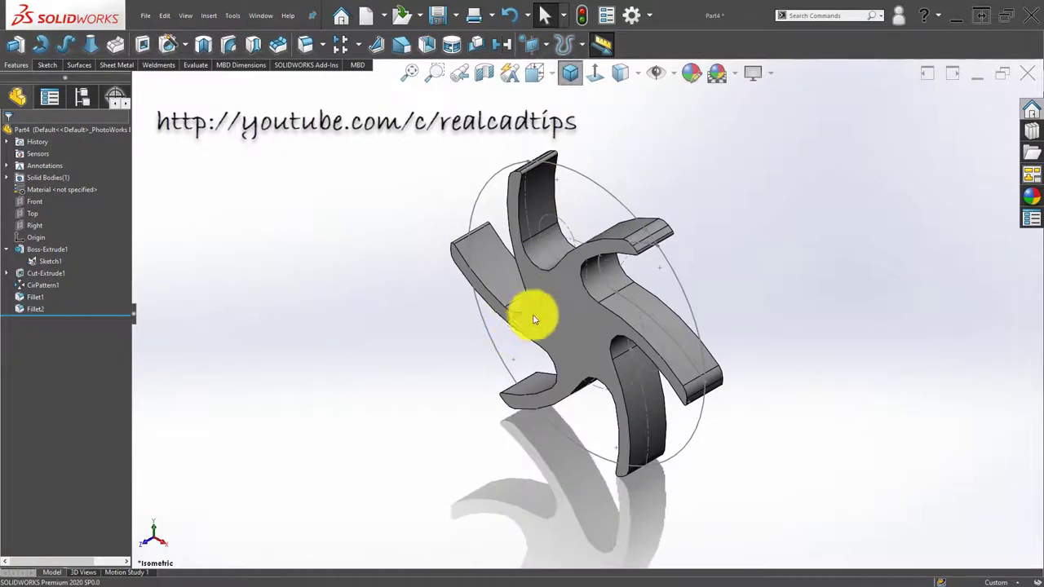
key(ctrl+1)
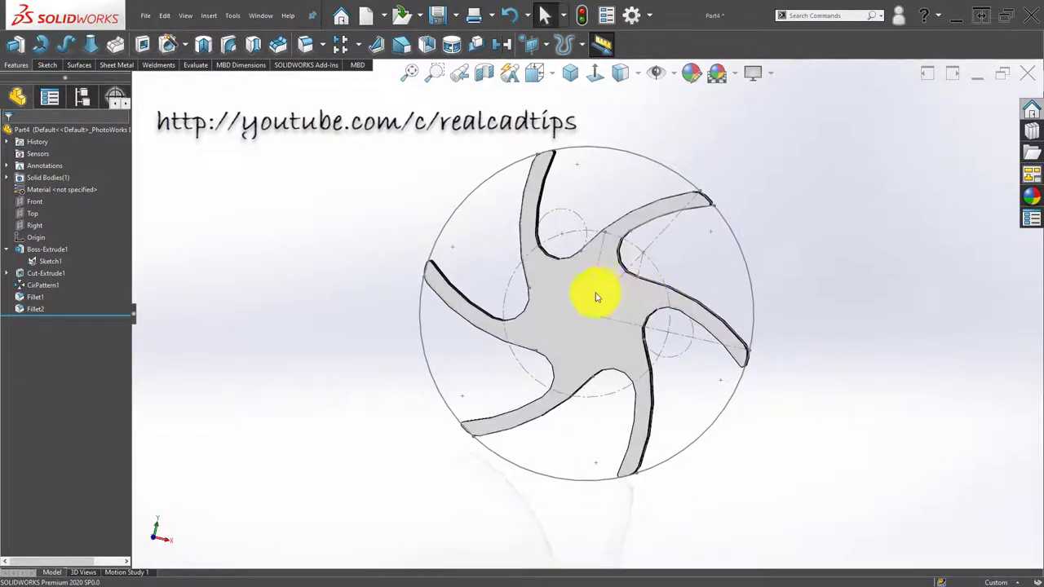
click(551, 288)
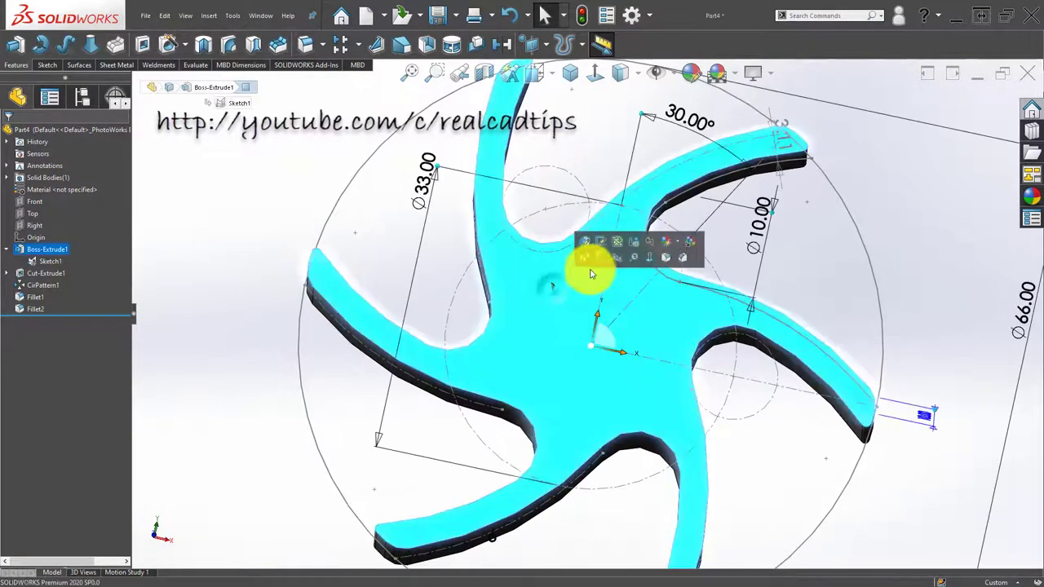
click(602, 263)
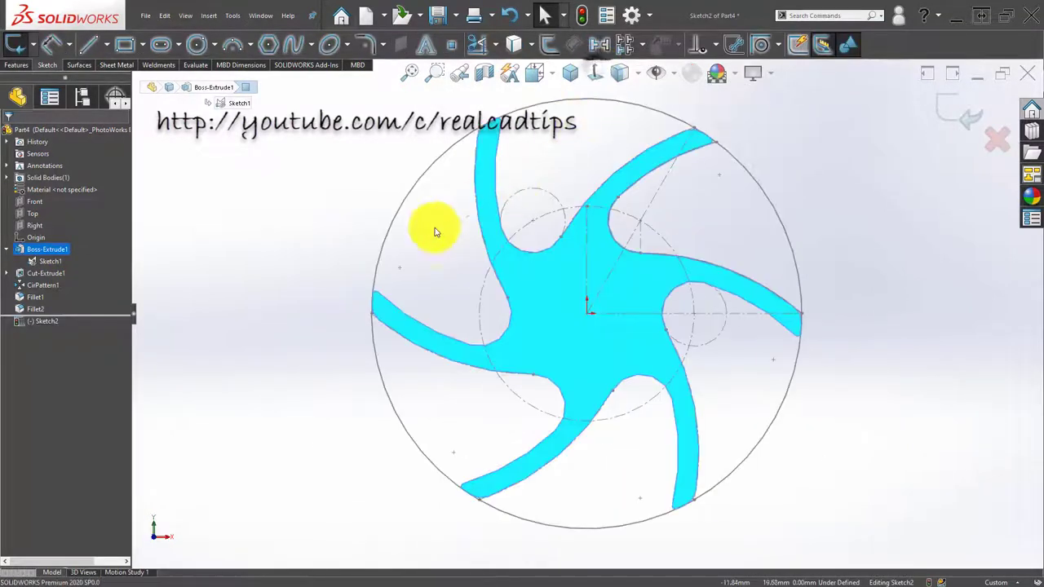
click(278, 139)
click(658, 73)
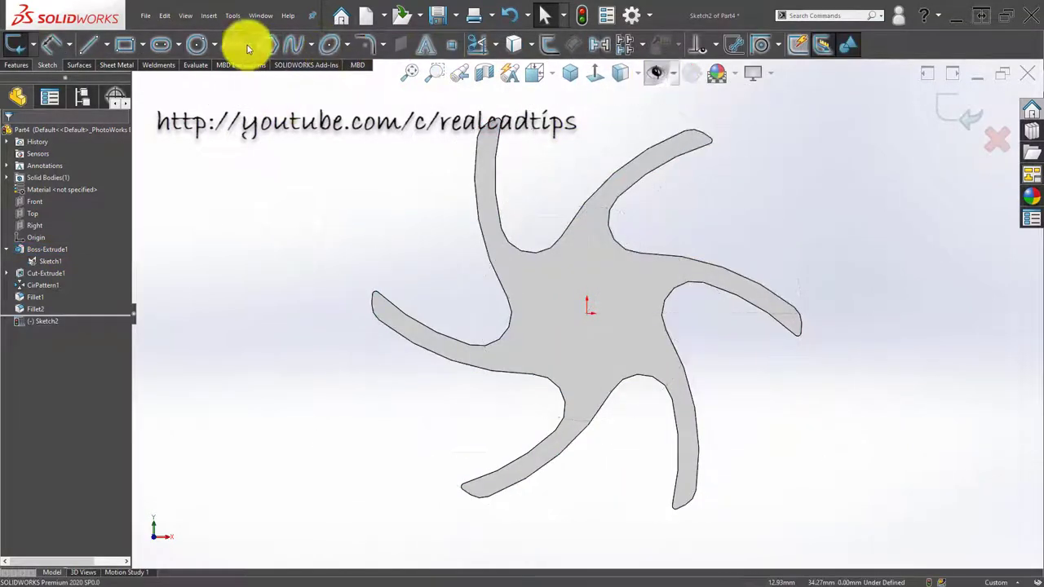
Draw a circle centred on the origin and dimension it to 32 mm diameter
click(202, 51)
click(587, 308)
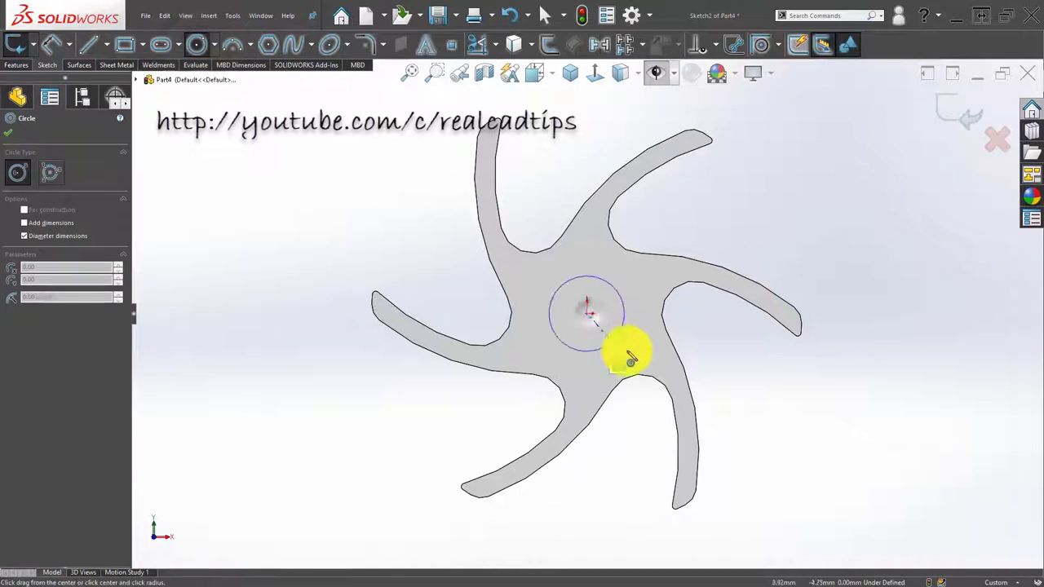
click(671, 361)
right_drag(723, 389, 612, 240)
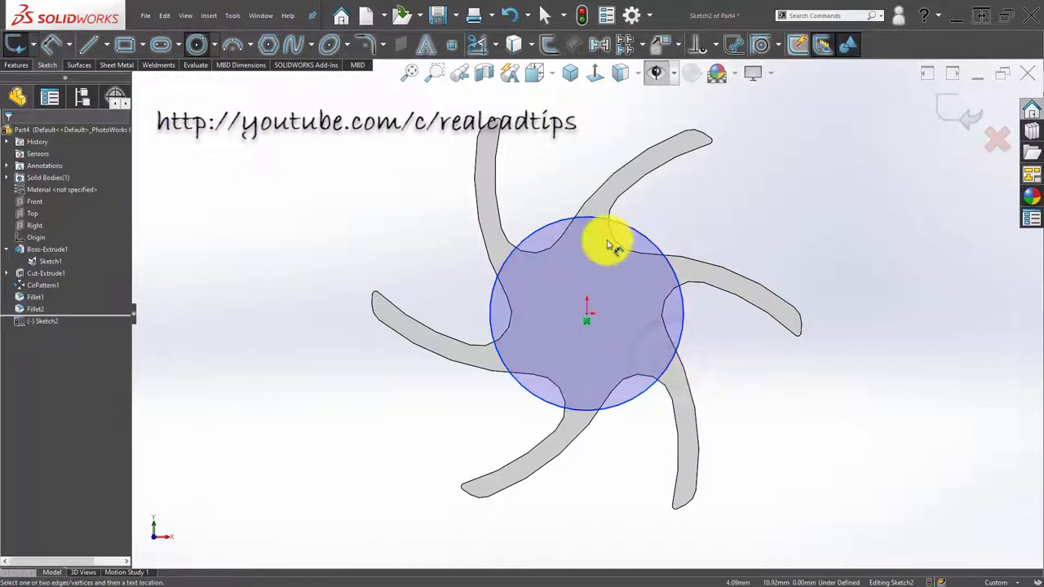
click(628, 231)
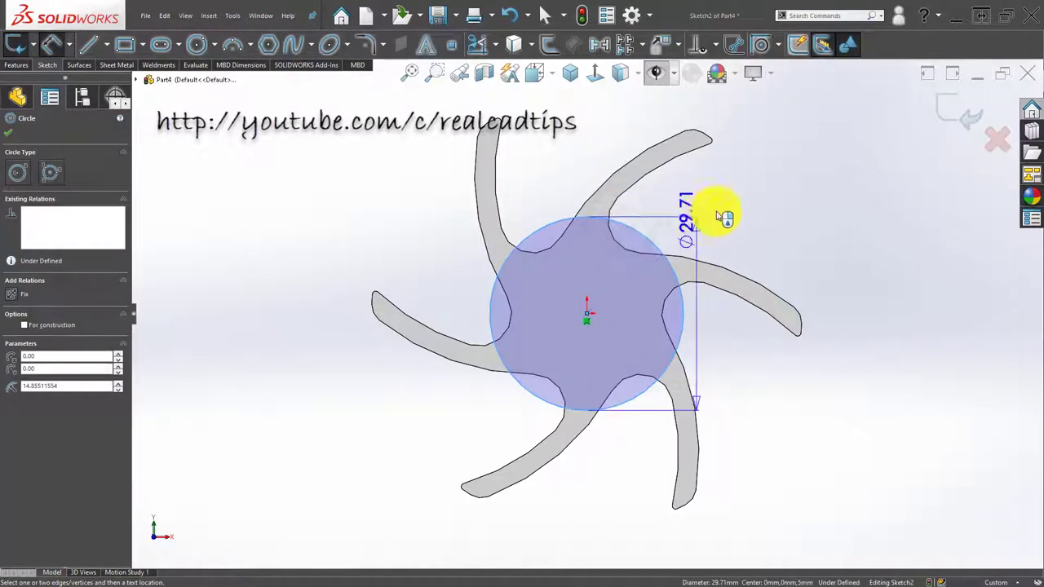
click(728, 214)
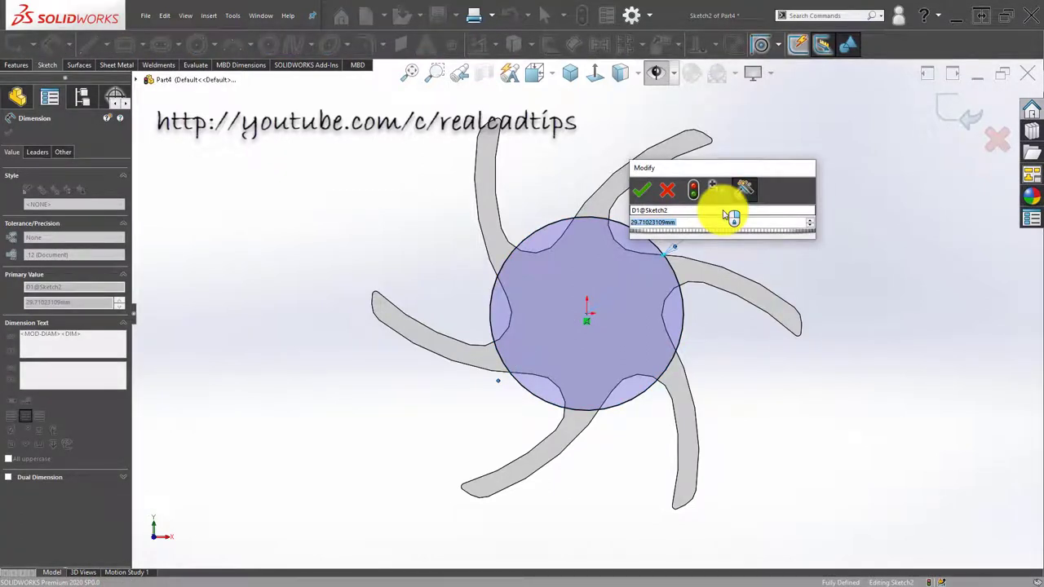
text(32)
key(Return)
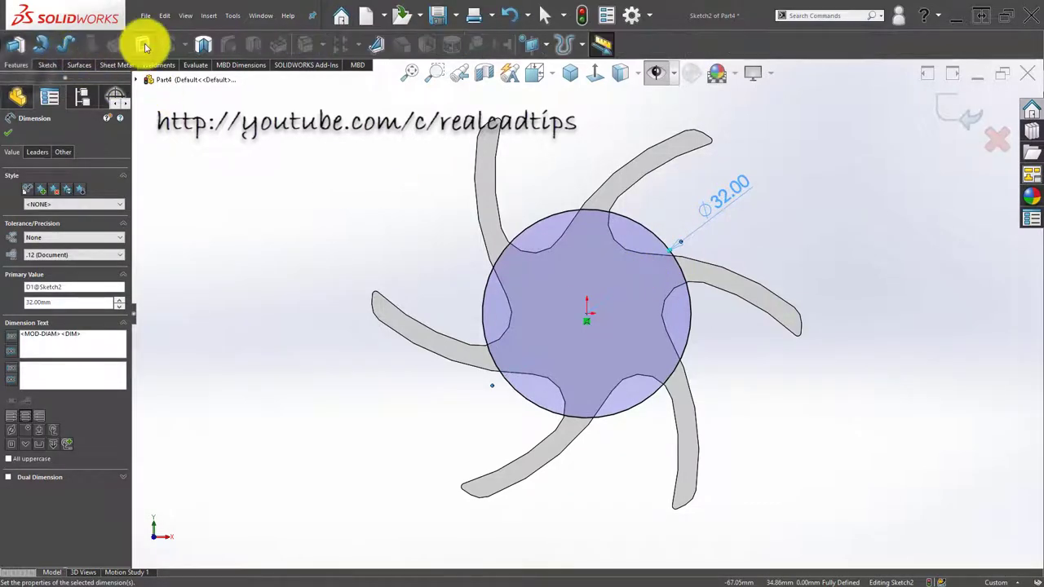
Extrude-cut the circle 5 mm deep
key(e)
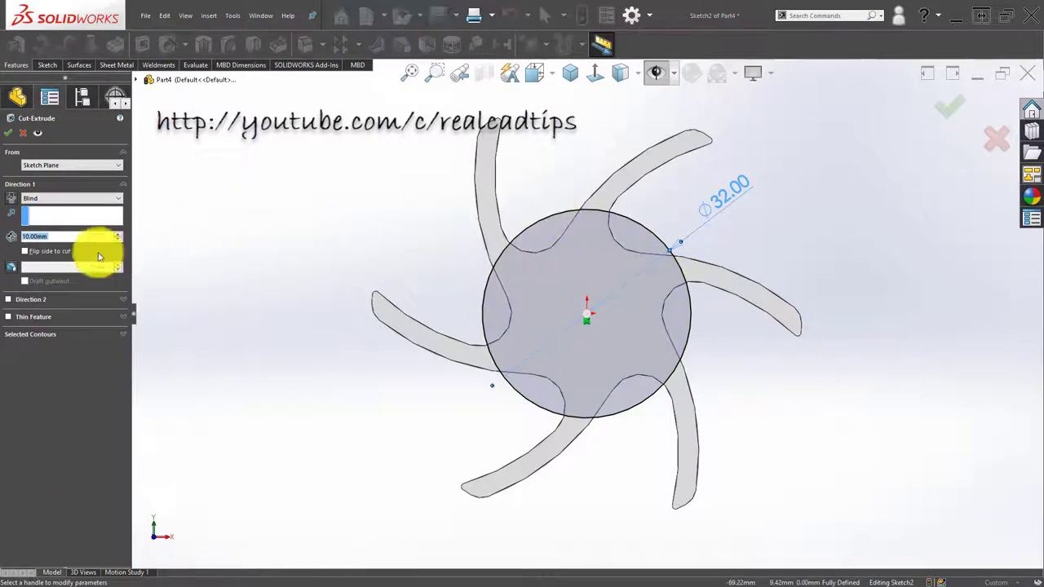
text(5)
key(Return)
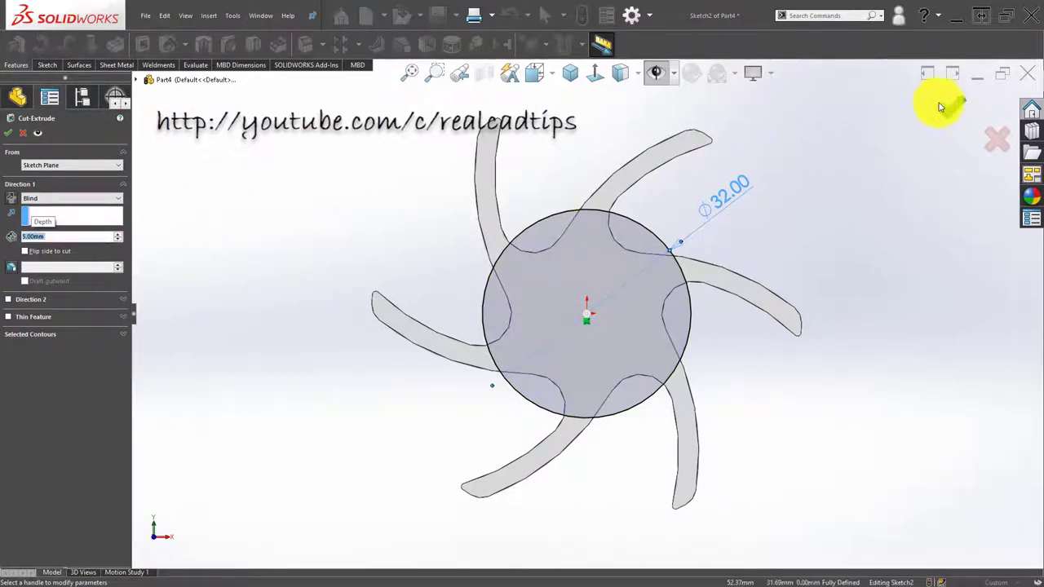
click(942, 104)
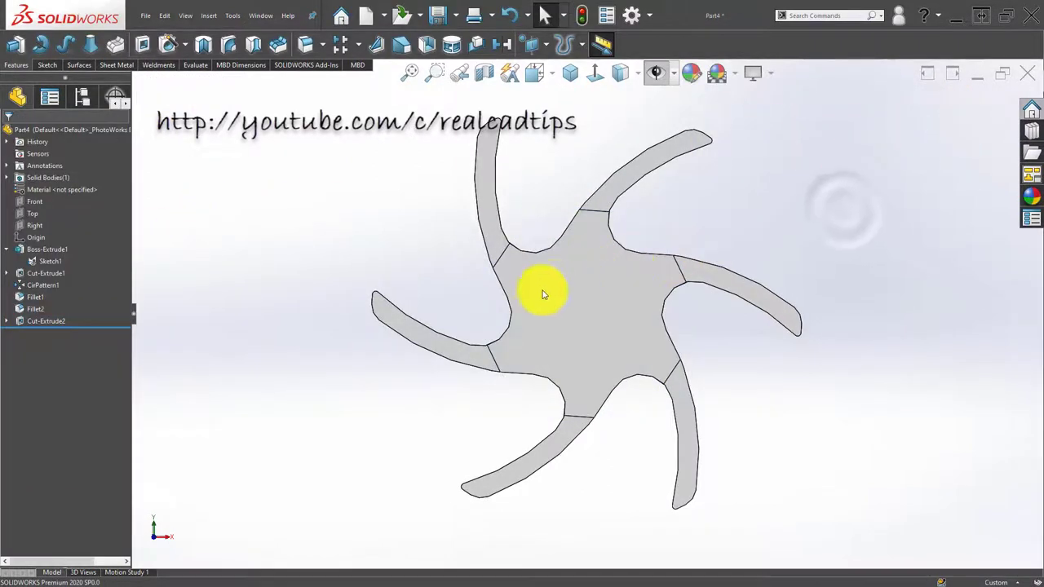
Edit the hub cut's sketch and draw a second circle centred on the origin
click(47, 321)
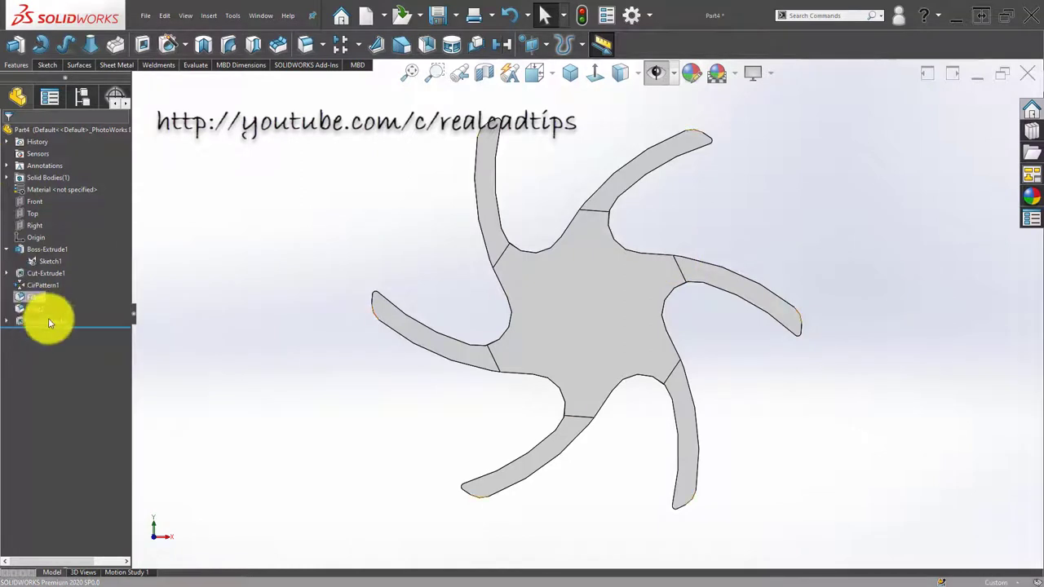
click(55, 334)
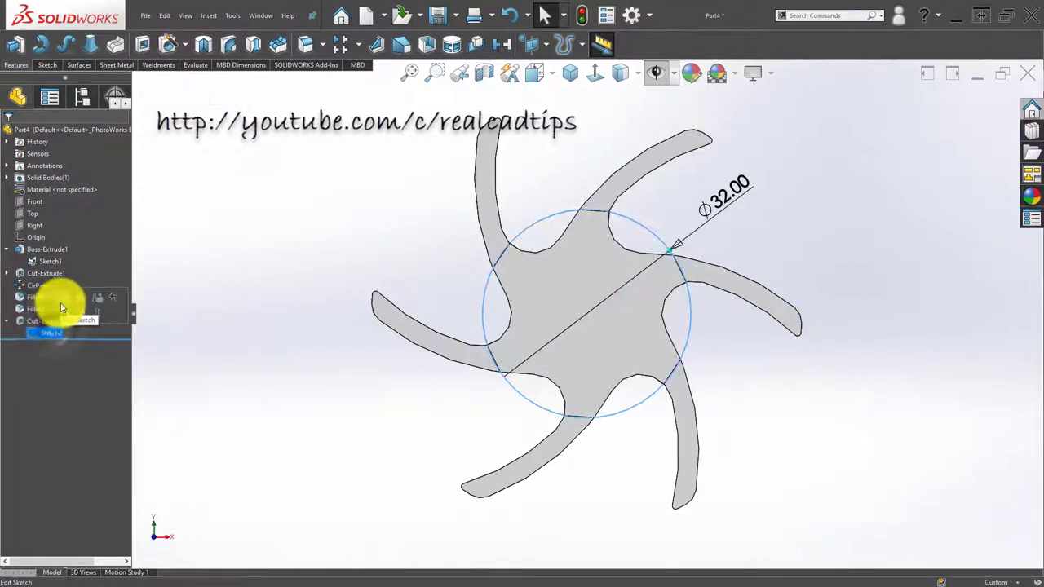
click(233, 285)
click(197, 44)
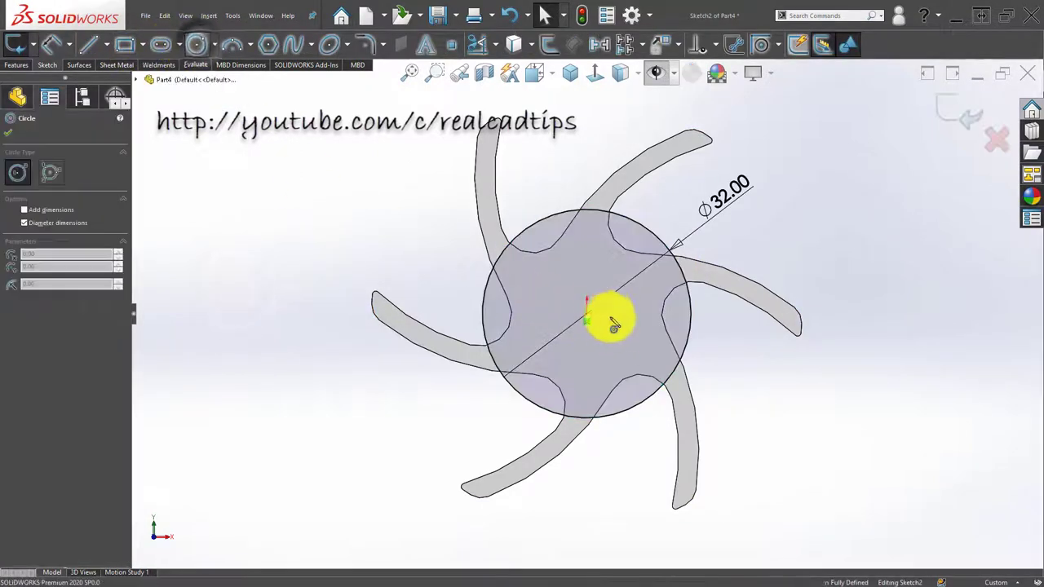
click(588, 314)
click(613, 343)
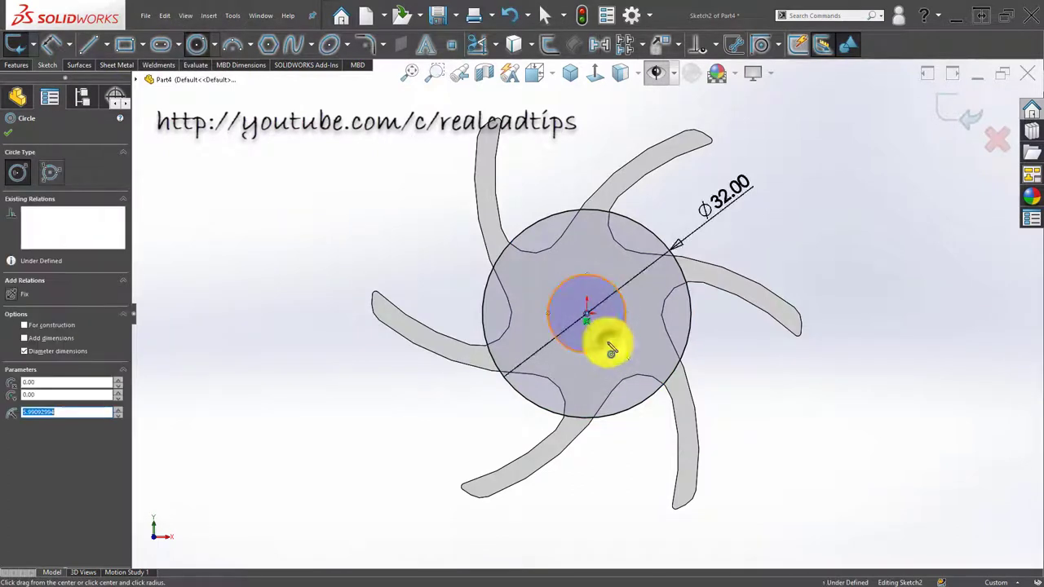
key(Escape)
Dimension the new circle to 16 mm diameter and exit the sketch to rebuild Cut-Extrude2
right_drag(396, 457, 351, 481)
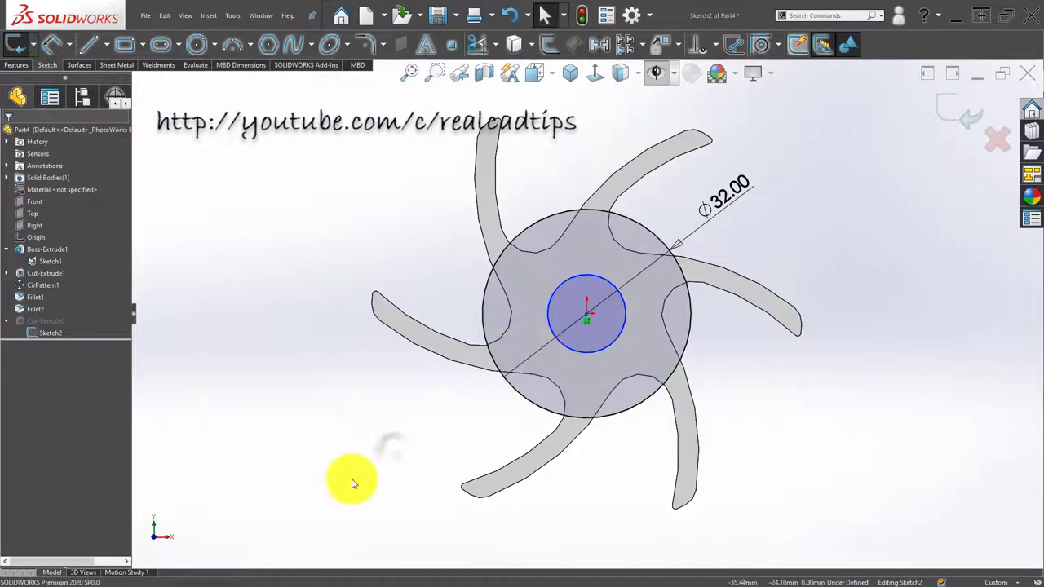
scroll(531, 305, down, 2)
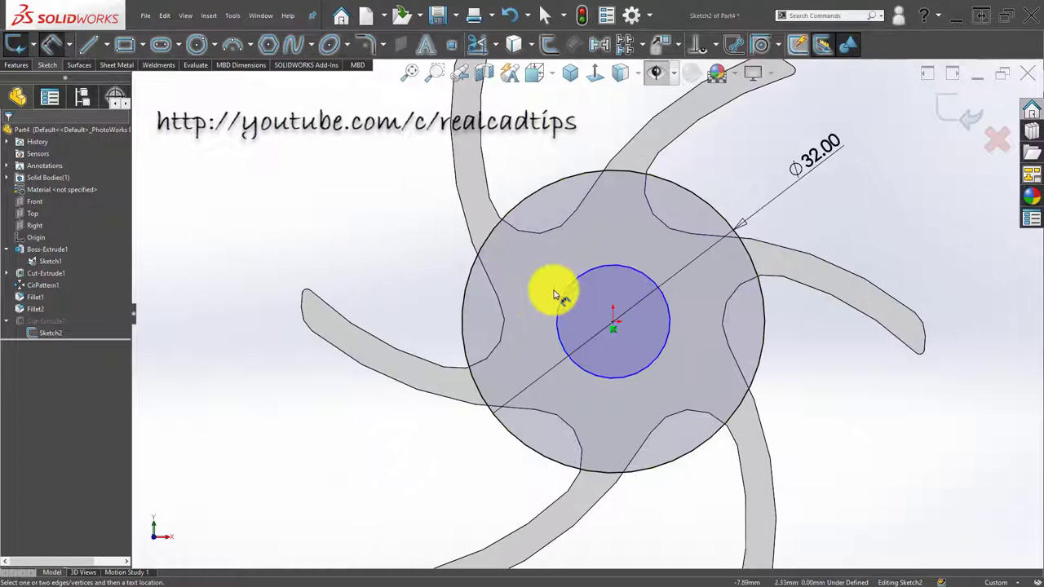
click(612, 268)
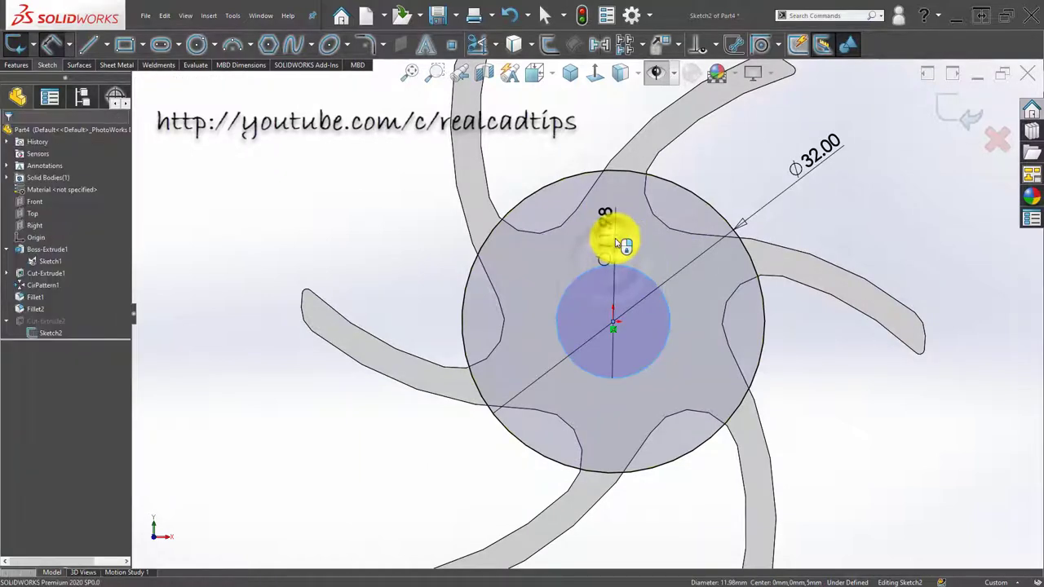
click(622, 237)
text(16)
key(Return)
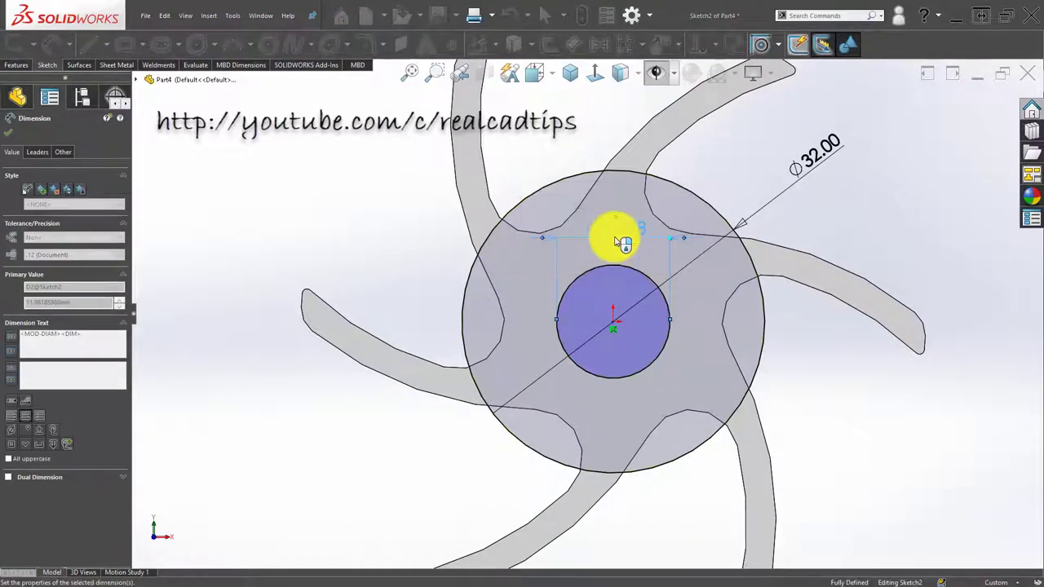
key(Escape)
key(f)
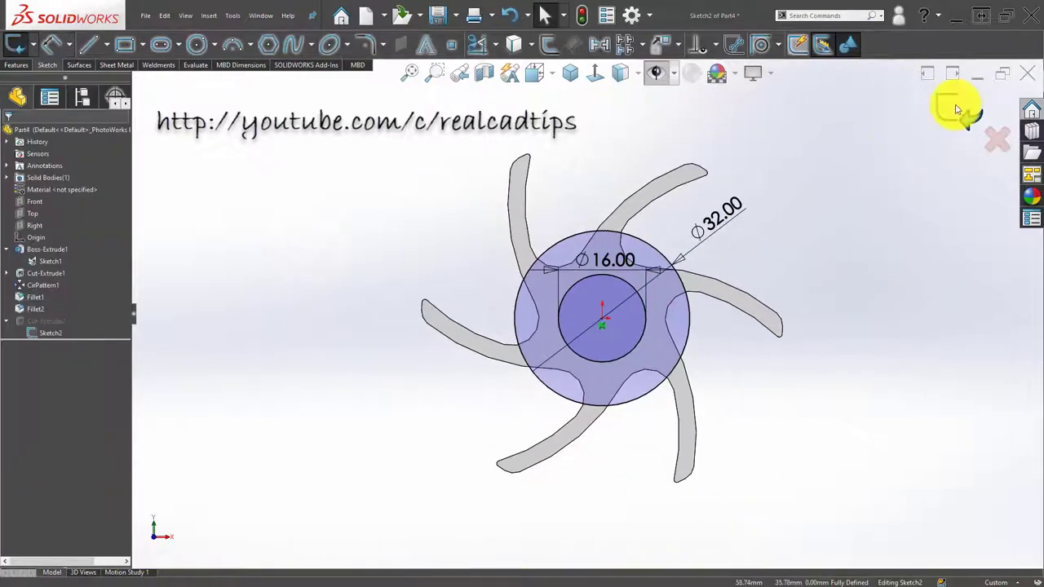
key(ctrl+b)
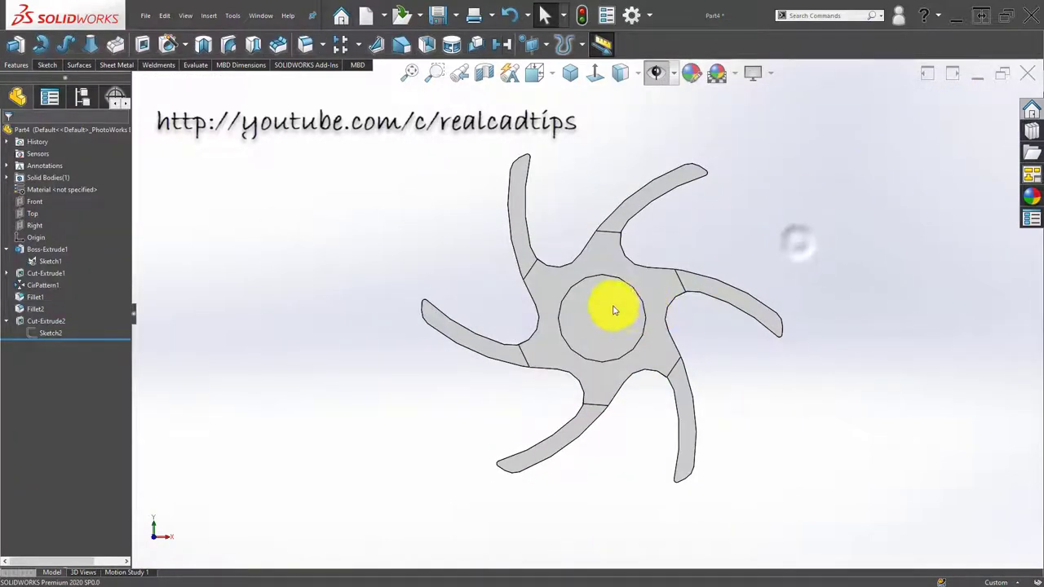
mouse_move(612, 310)
middle_down()
mouse_move(539, 337)
mouse_move(634, 247)
mouse_move(625, 168)
mouse_move(608, 222)
middle_up()
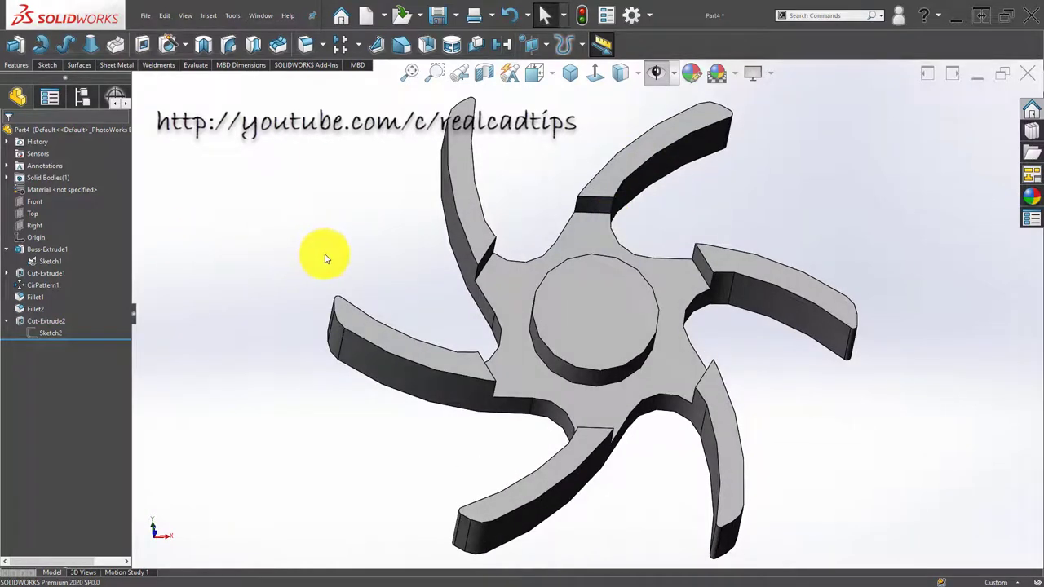
Fillet the central boss's bottom edge with a 2 mm radius as Fillet3
click(302, 52)
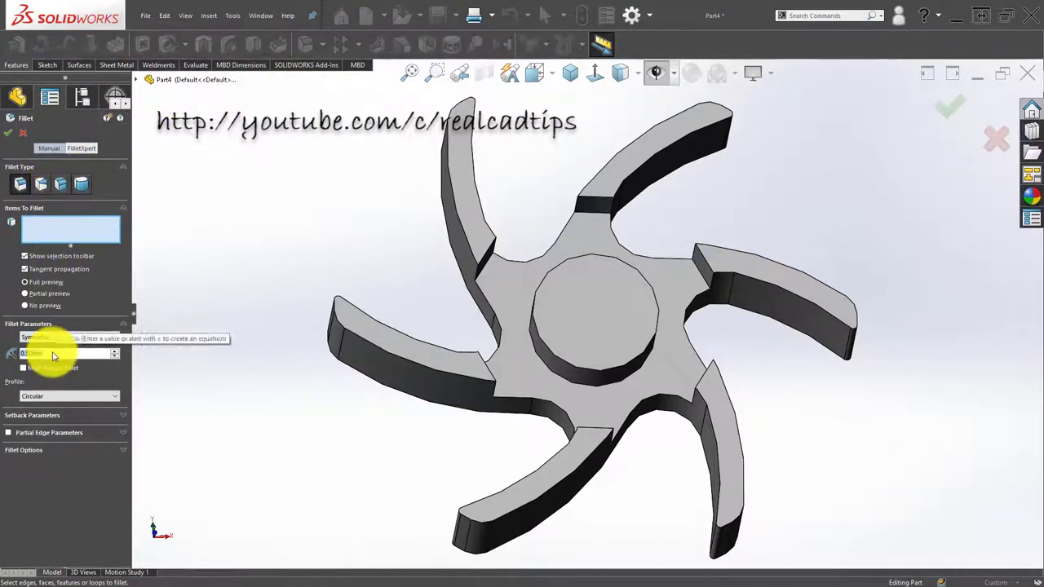
text(2)
key(Return)
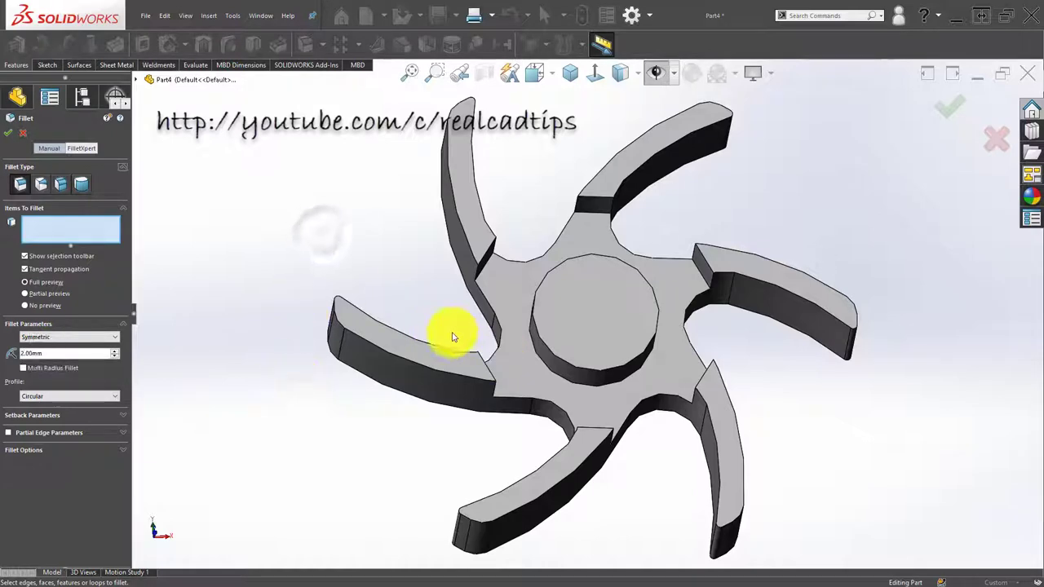
scroll(555, 373, down, 5)
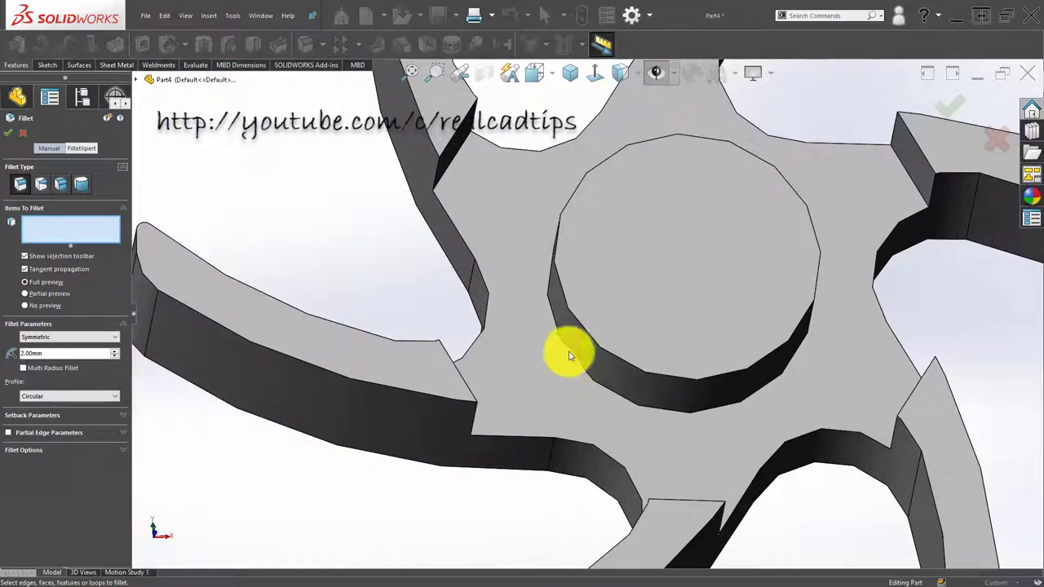
click(570, 356)
scroll(564, 350, up, 2)
scroll(559, 303, up, 2)
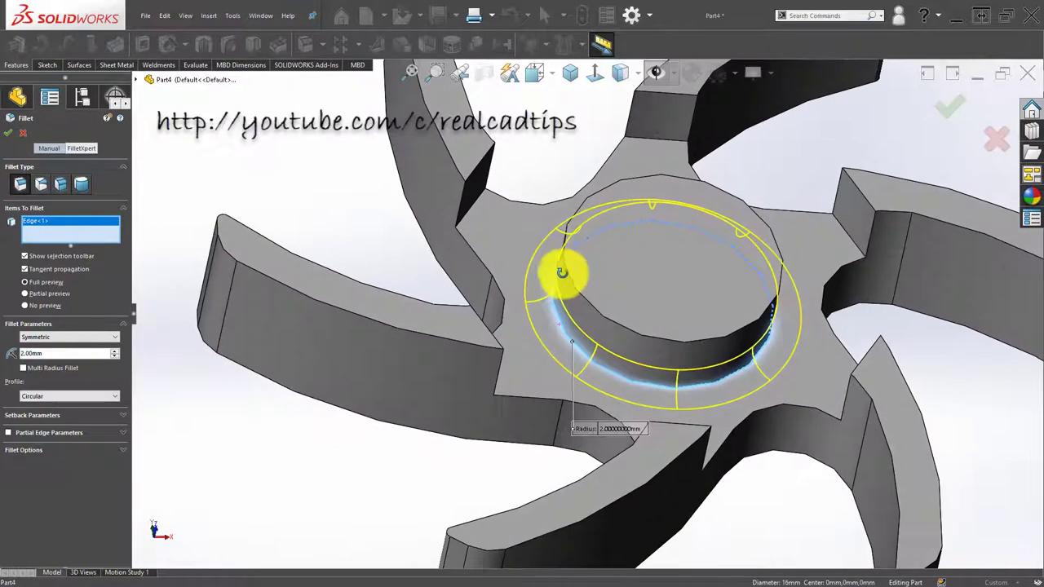
scroll(563, 268, up, 2)
click(942, 112)
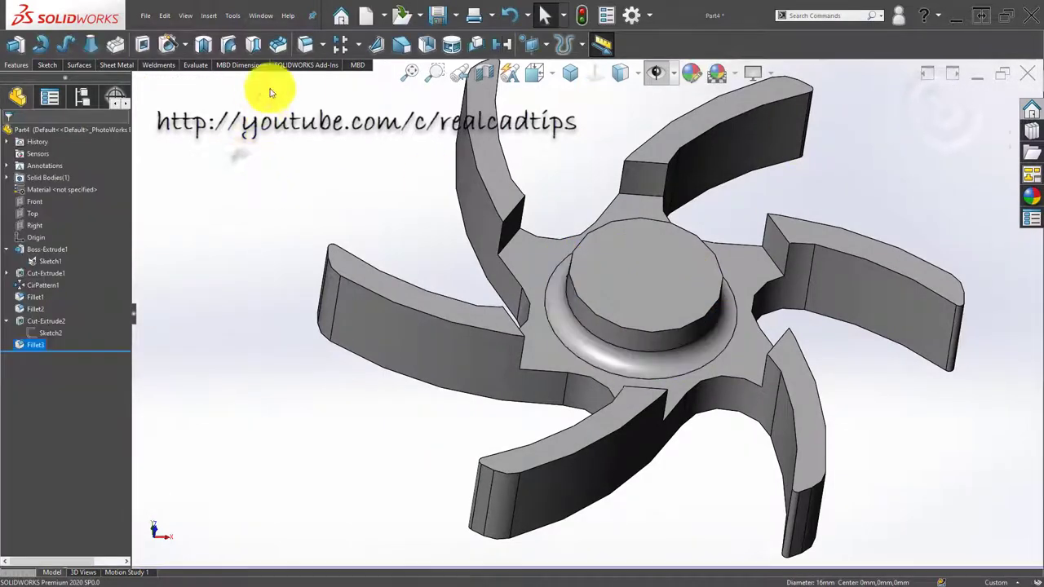
Start another fillet and pick the edge where a spoke meets the hub
key(Return)
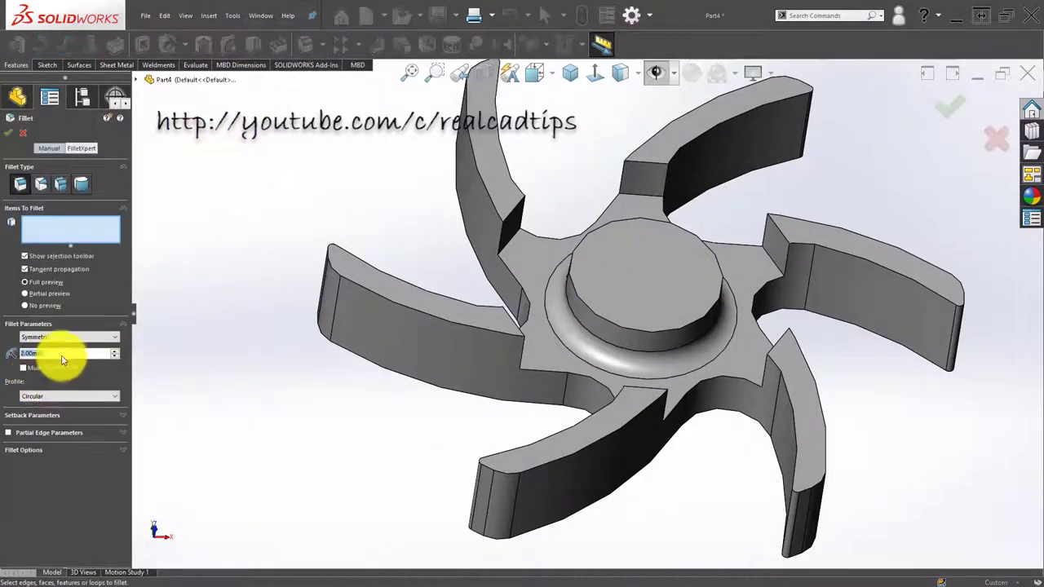
text(1)
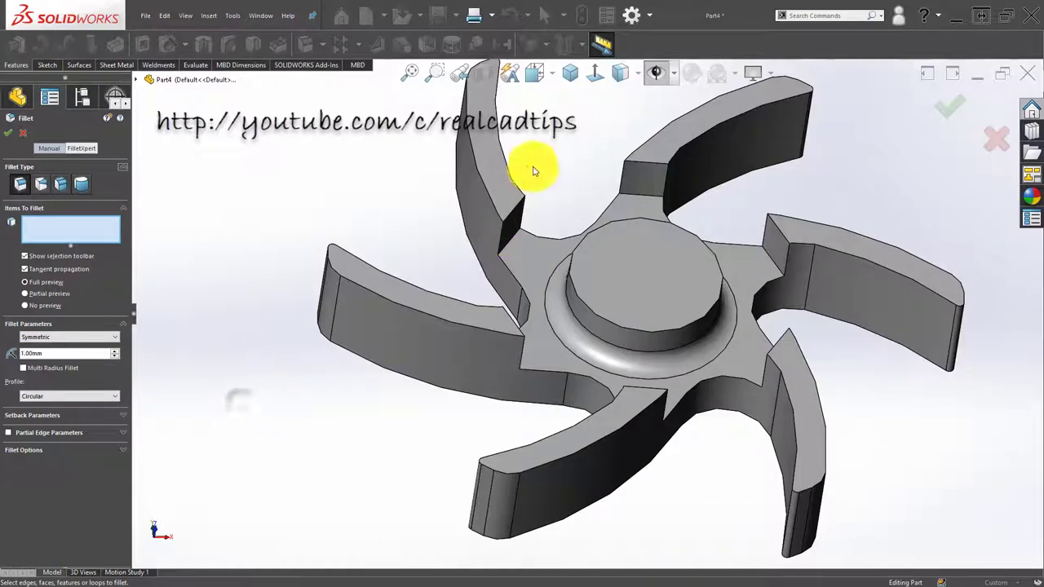
scroll(613, 199, down, 2)
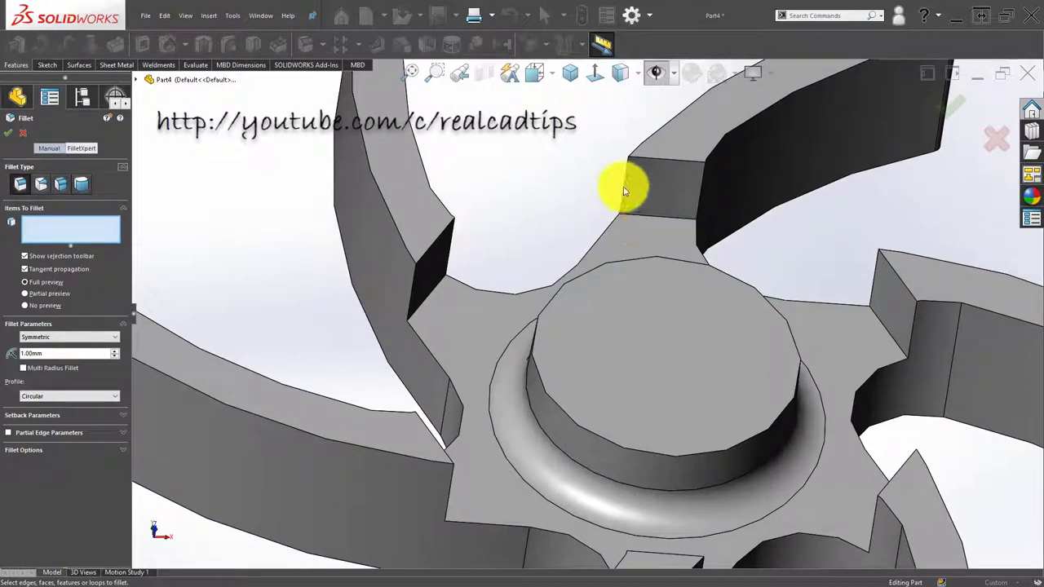
click(624, 191)
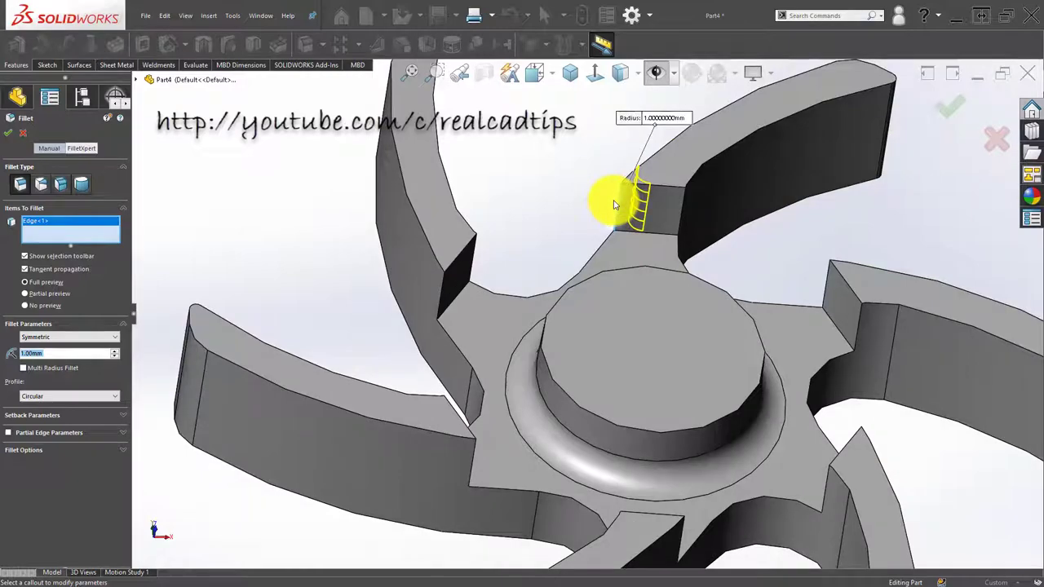
middle_drag(613, 200, 615, 243)
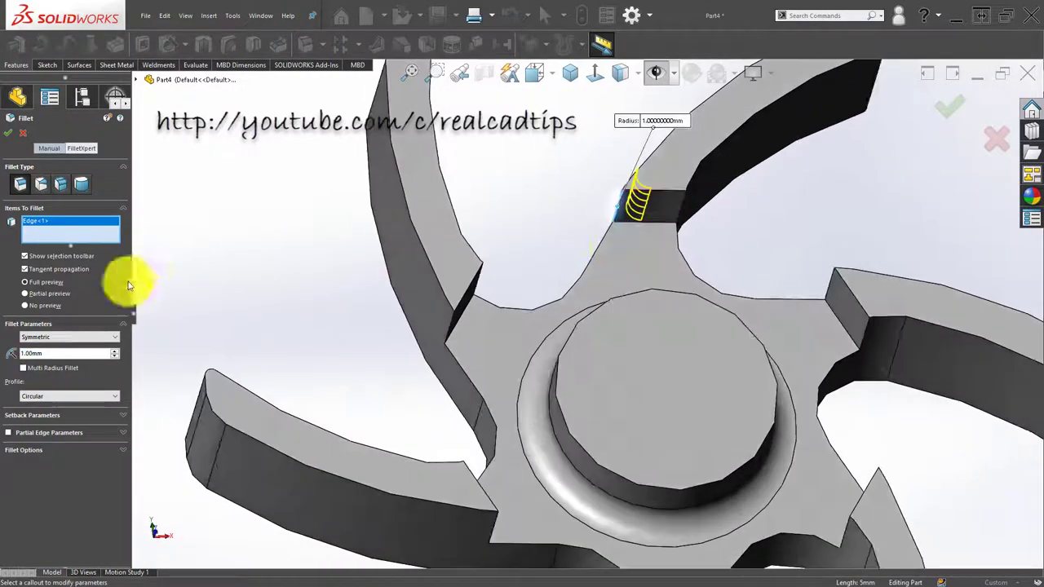
Swap to a spoke edge and add its connected feature edges, previewing 66 edges at 0.5 mm
double_click(91, 352)
text(0.5)
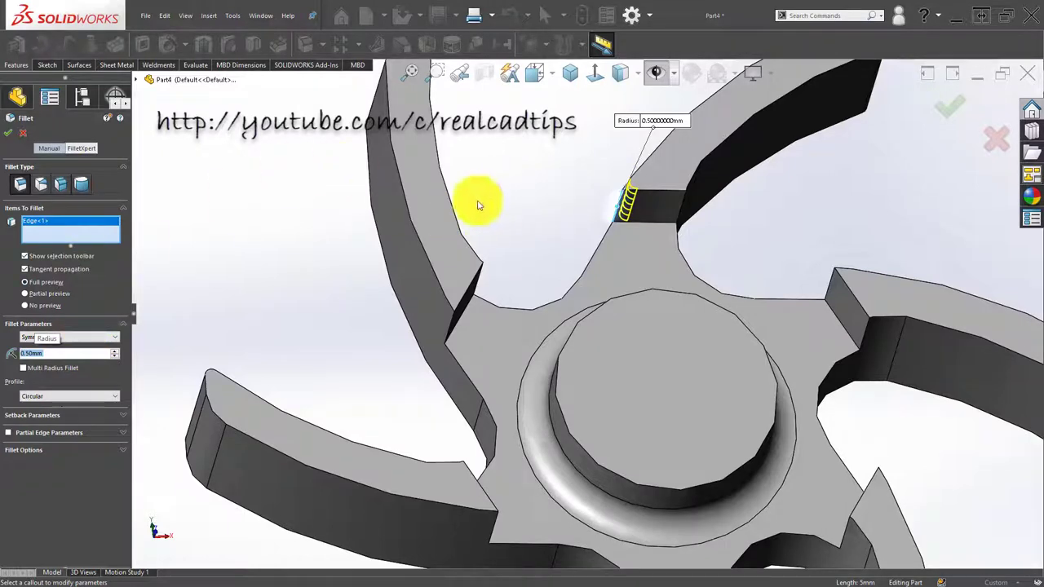
click(635, 195)
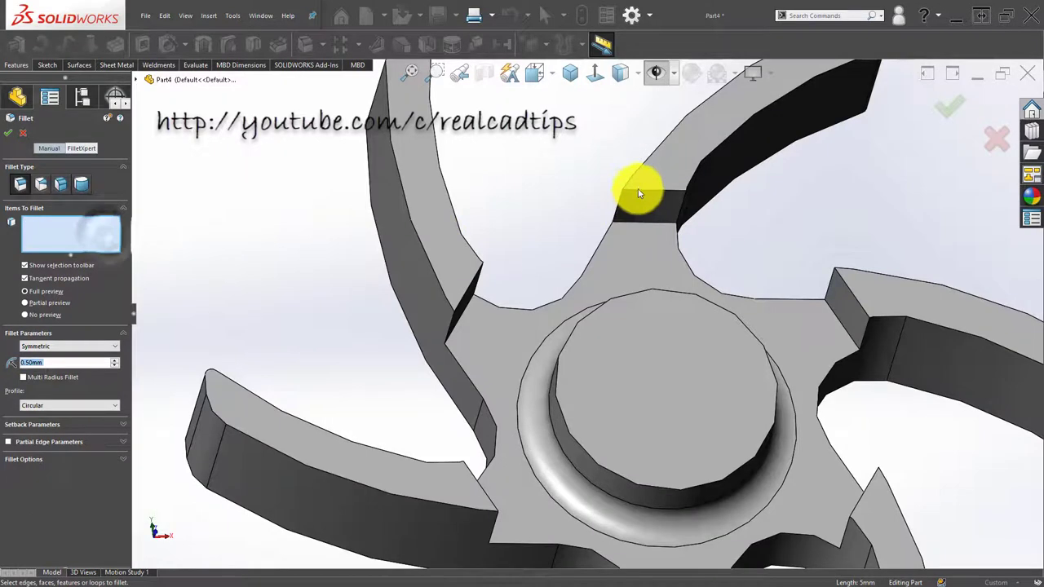
click(640, 193)
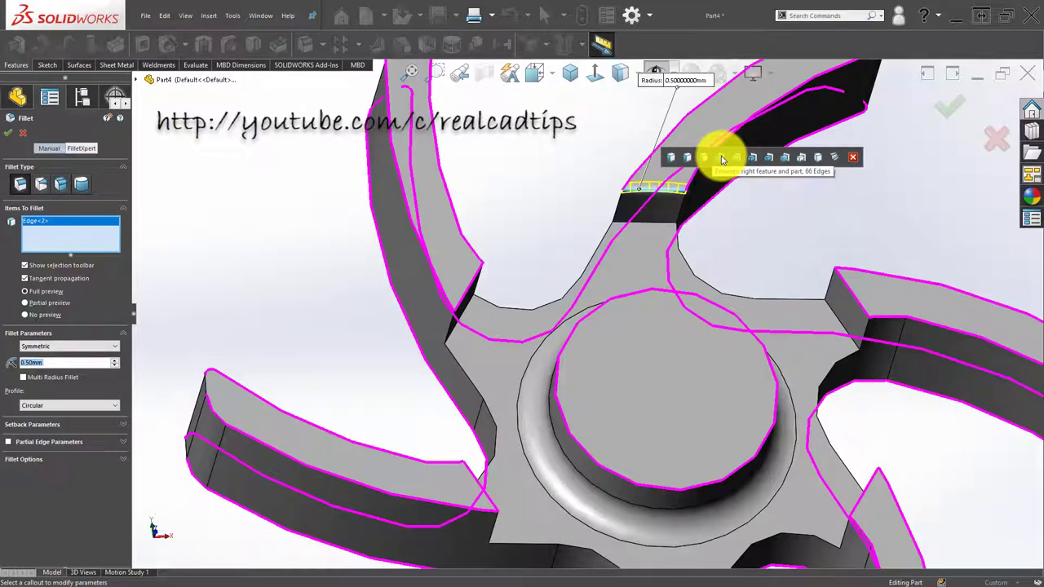
click(721, 159)
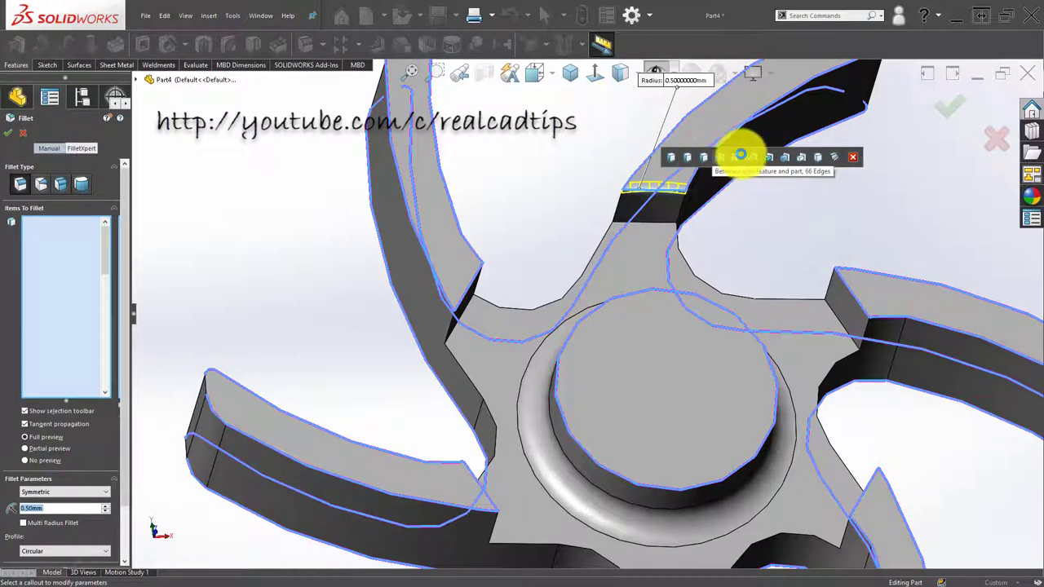
click(740, 155)
scroll(653, 198, up, 2)
scroll(687, 196, up, 2)
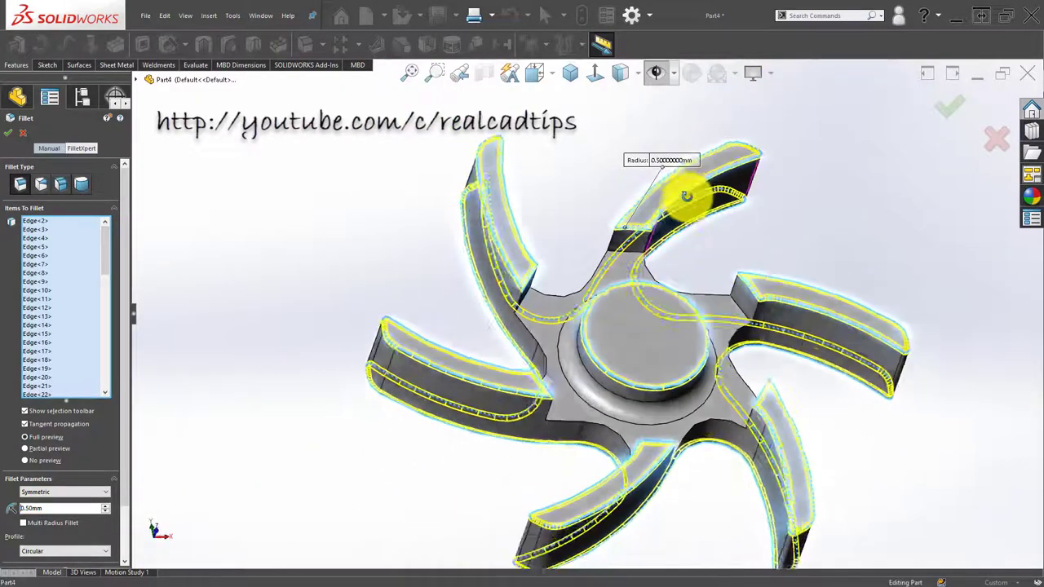
mouse_move(688, 195)
middle_down()
mouse_move(706, 176)
mouse_move(641, 217)
mouse_move(661, 154)
mouse_move(674, 217)
mouse_move(664, 221)
middle_up()
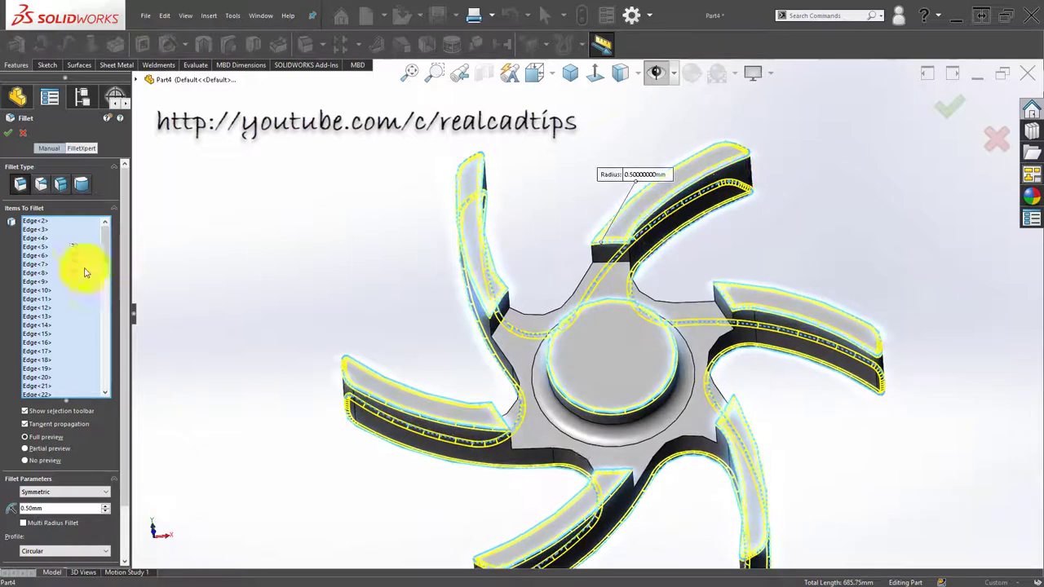
Reselect from one spoke edge to all 108 edges and apply the 0.5 mm Fillet4
right_click(66, 277)
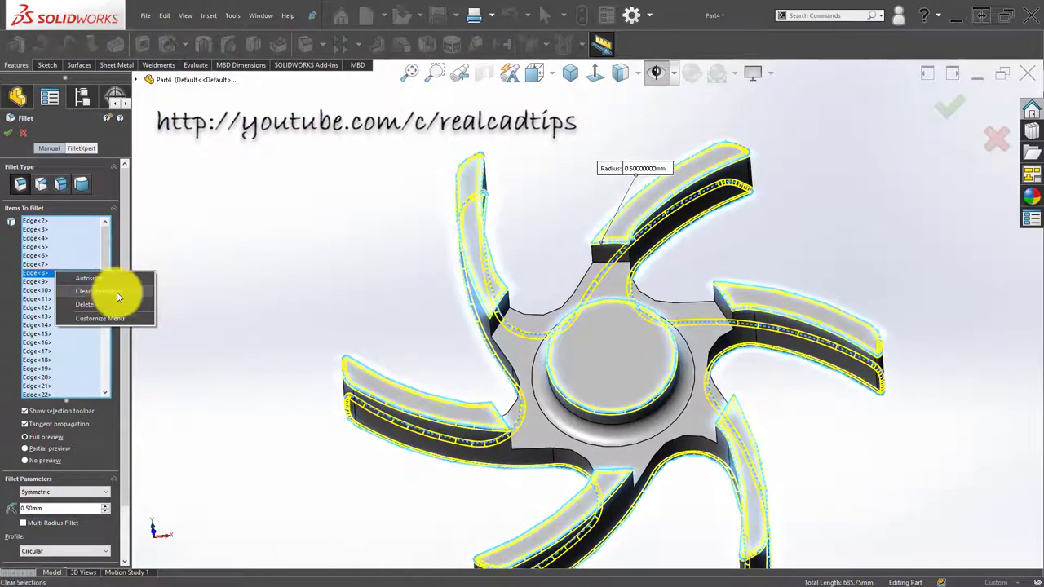
click(116, 292)
scroll(605, 260, down, 3)
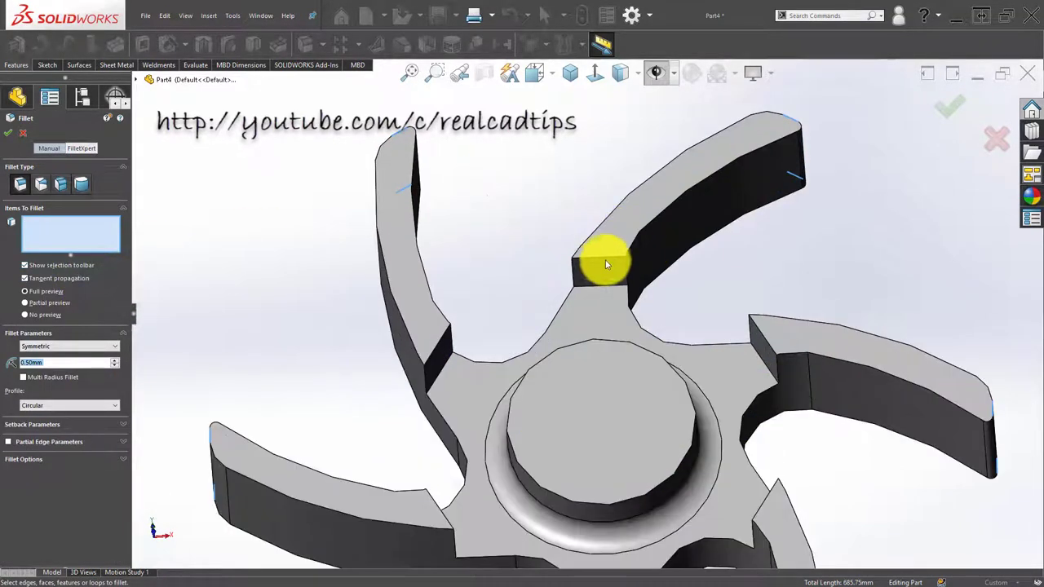
click(600, 257)
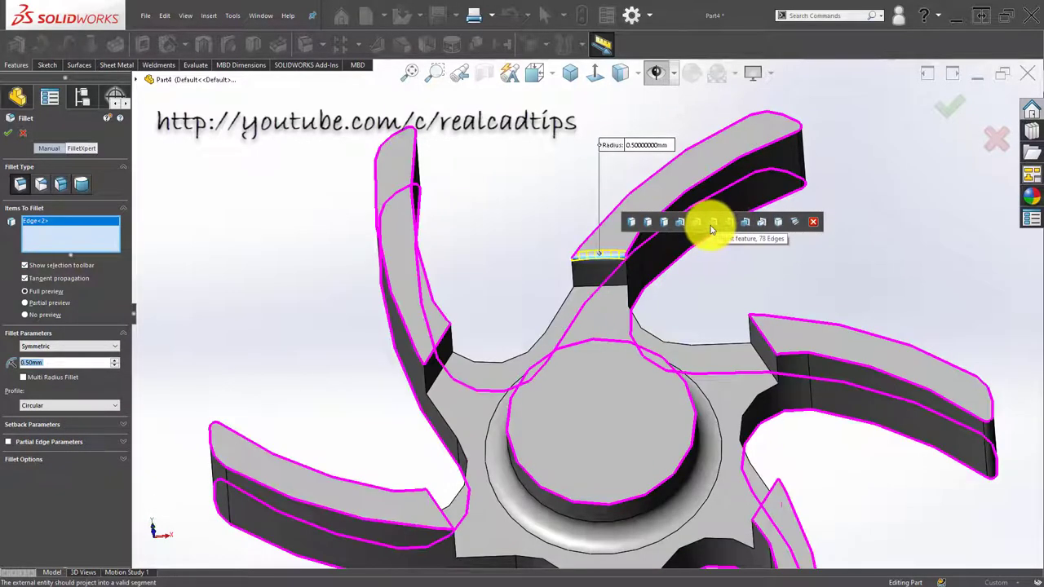
click(773, 225)
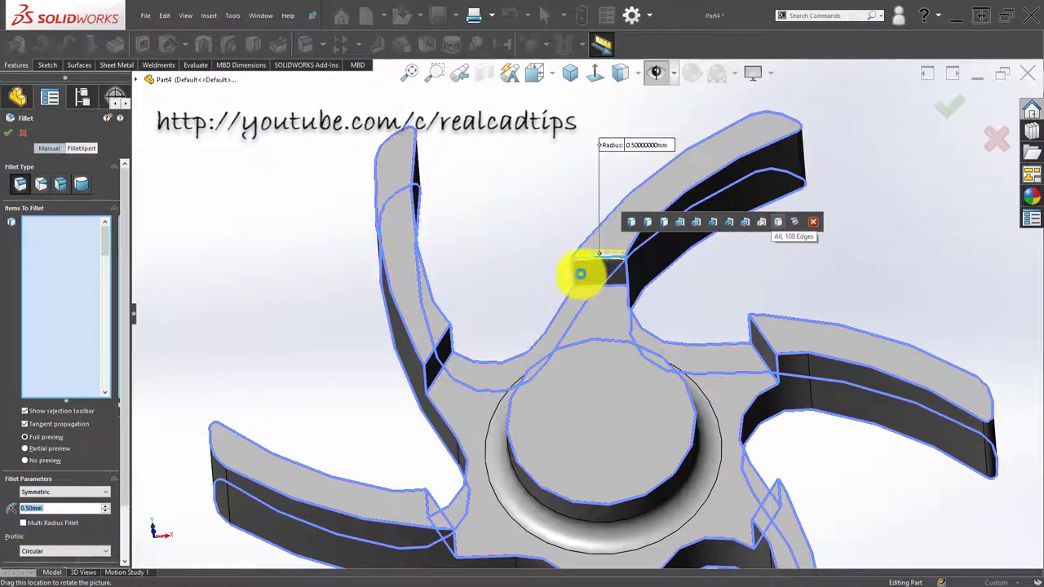
mouse_move(477, 284)
middle_down()
mouse_move(419, 362)
mouse_move(571, 298)
mouse_move(667, 298)
mouse_move(890, 177)
middle_up()
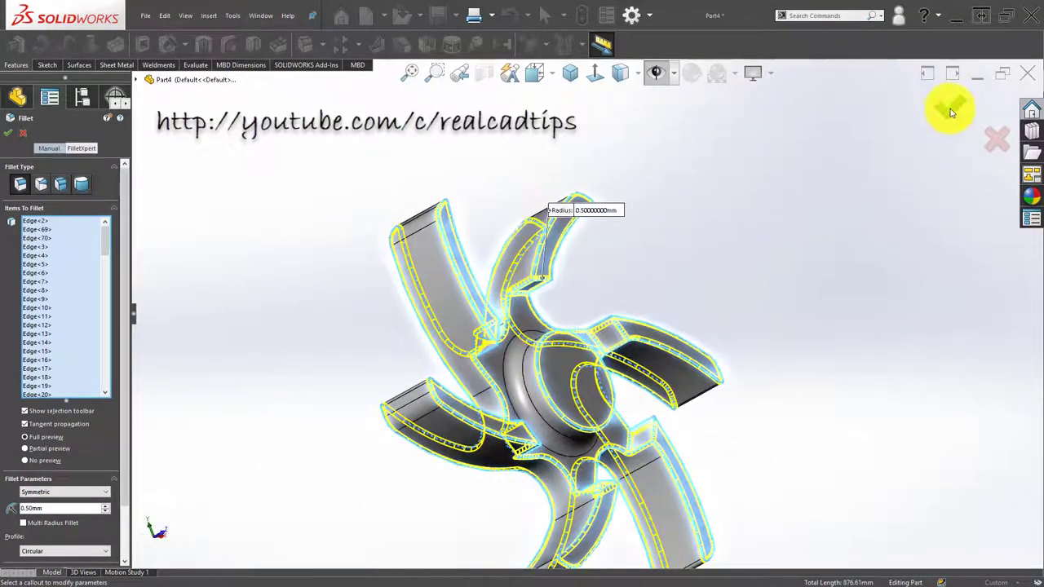
right_click(788, 214)
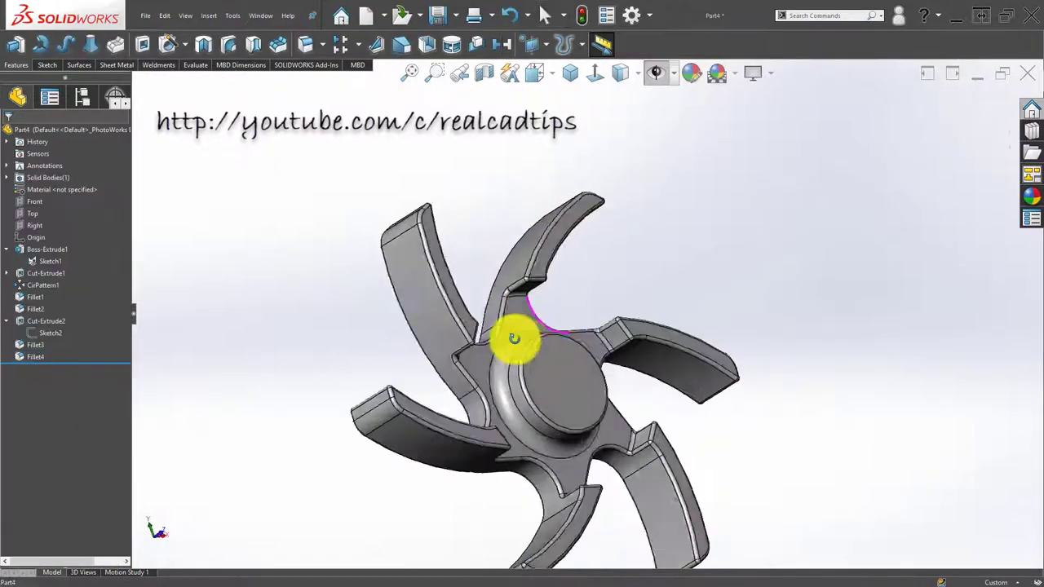
Start a sketch on the impeller's front face, then discard it unused
mouse_move(513, 339)
middle_down()
mouse_move(433, 350)
mouse_move(373, 422)
mouse_move(266, 387)
mouse_move(493, 358)
middle_up()
click(518, 406)
click(571, 367)
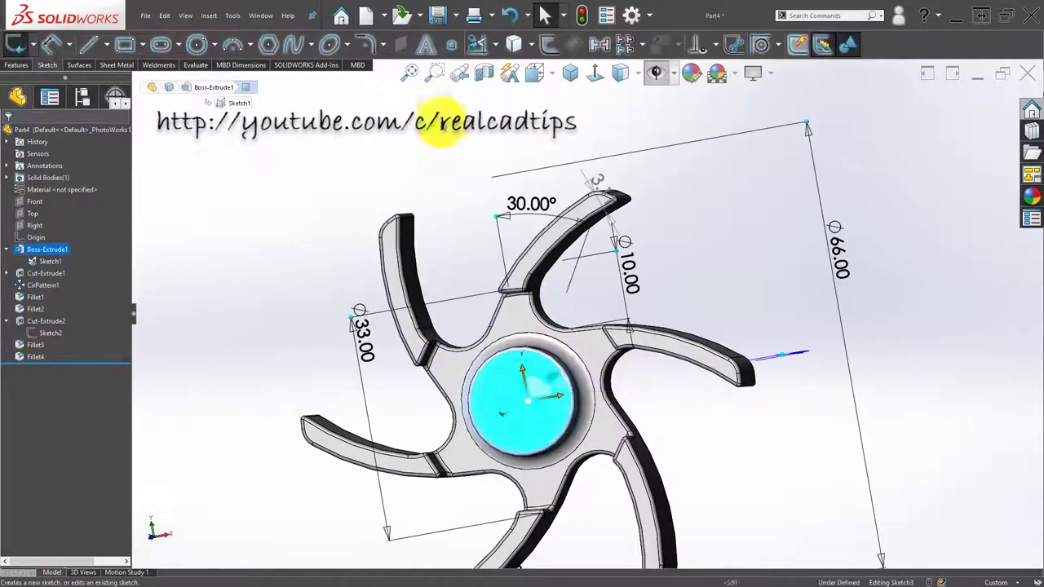
click(596, 73)
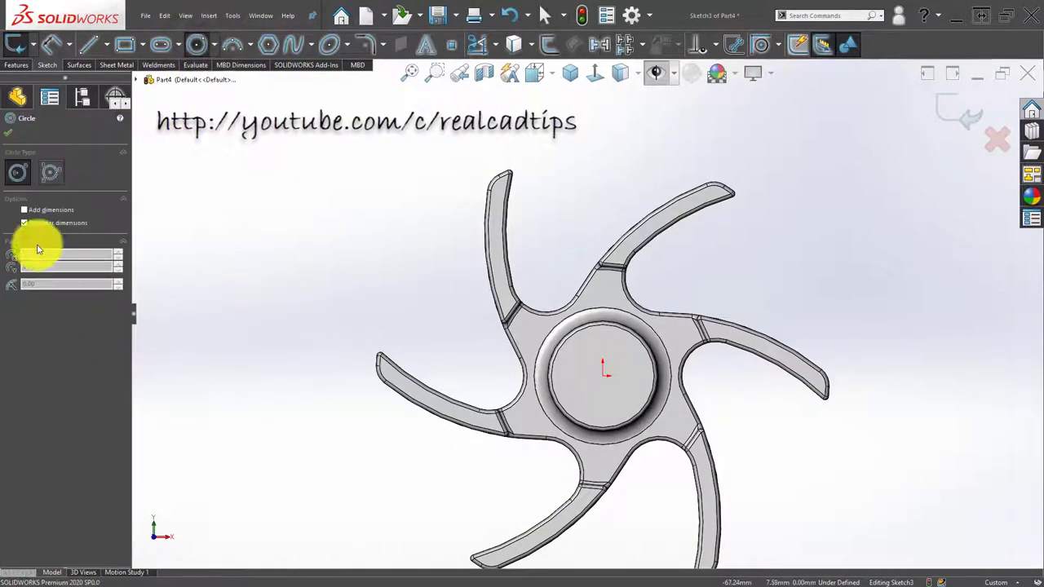
click(8, 133)
click(950, 110)
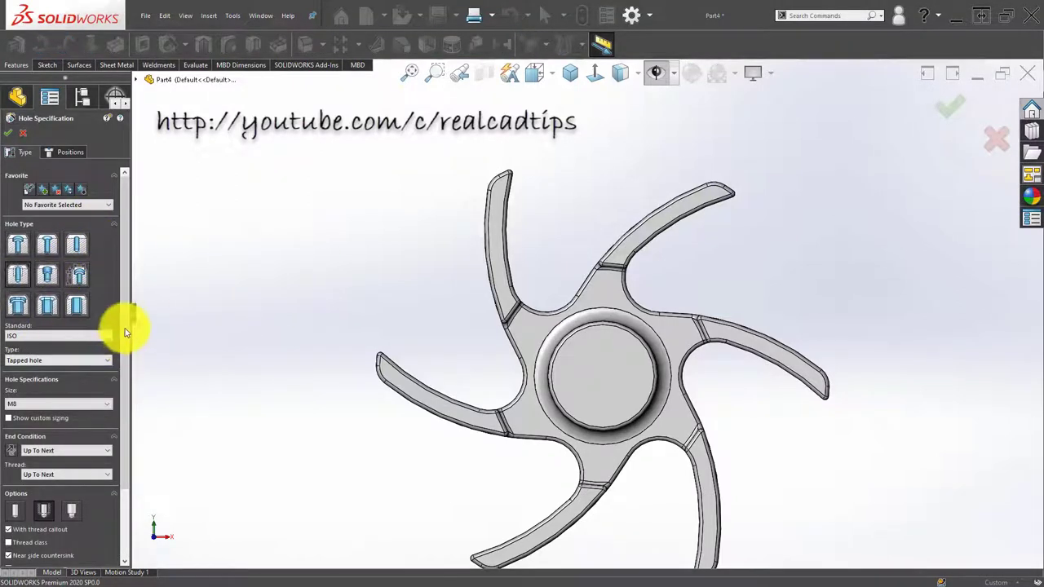
Make the M8 hole Through All with a Thru Tap Drill callout and near-side countersink
scroll(122, 335, down, 3)
click(76, 381)
click(70, 391)
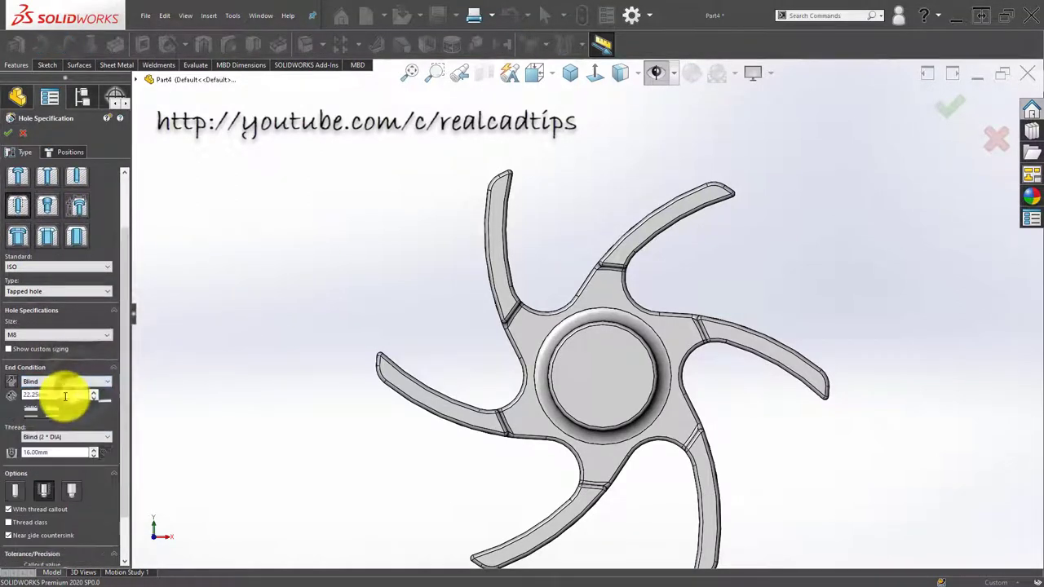
click(73, 380)
click(72, 399)
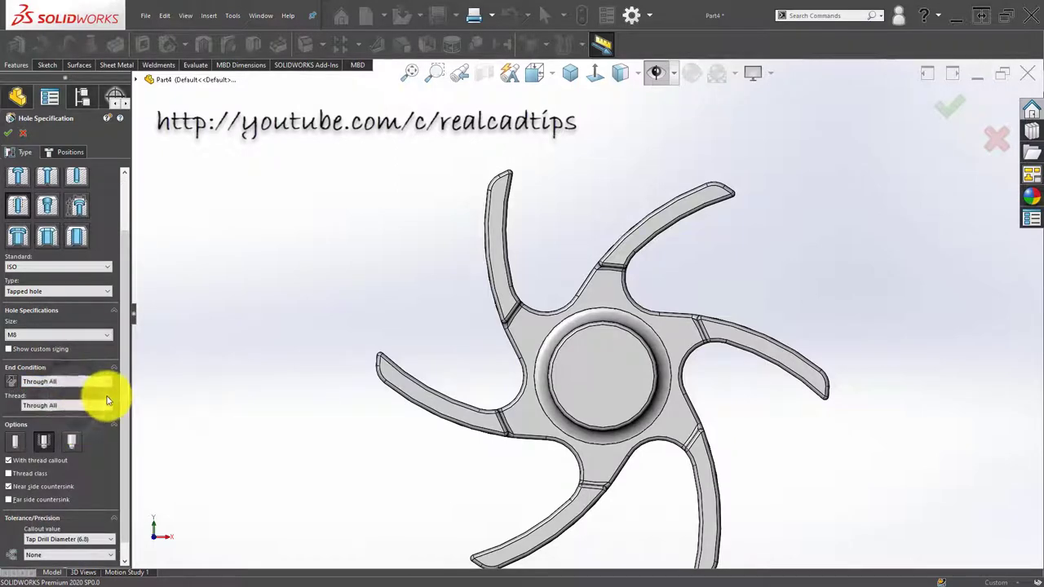
scroll(117, 498, down, 1)
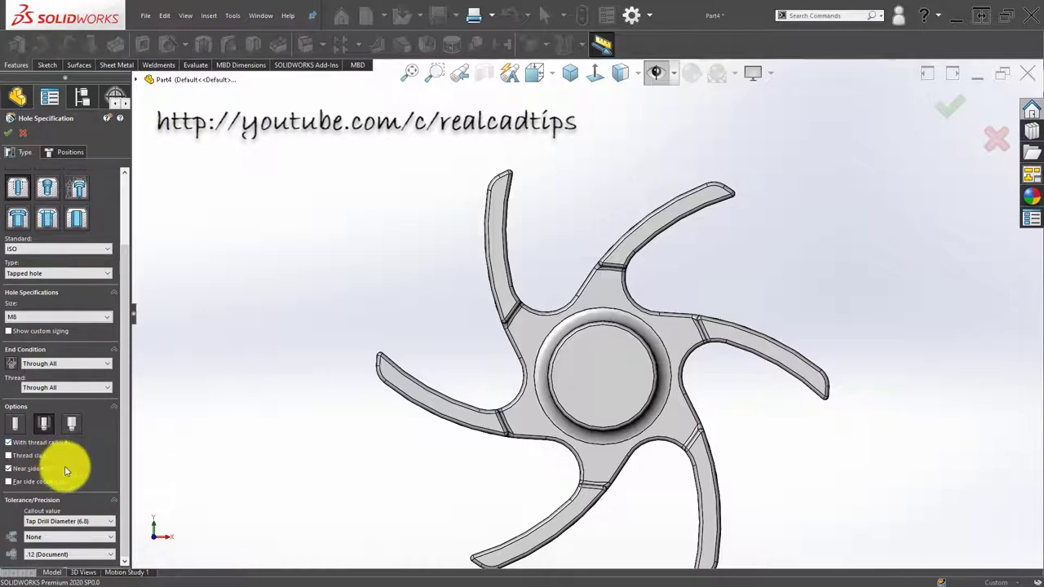
click(84, 522)
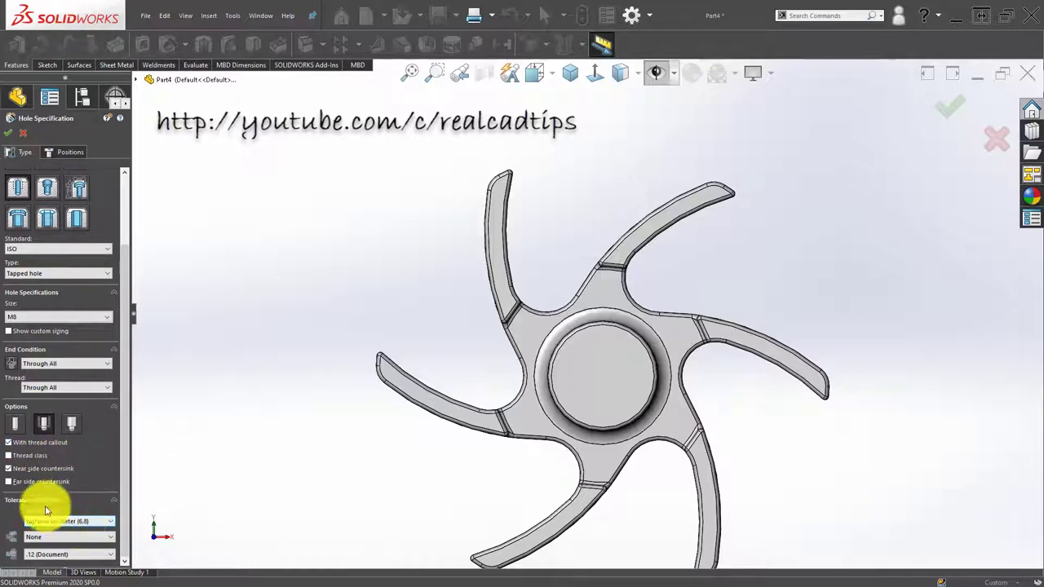
click(58, 470)
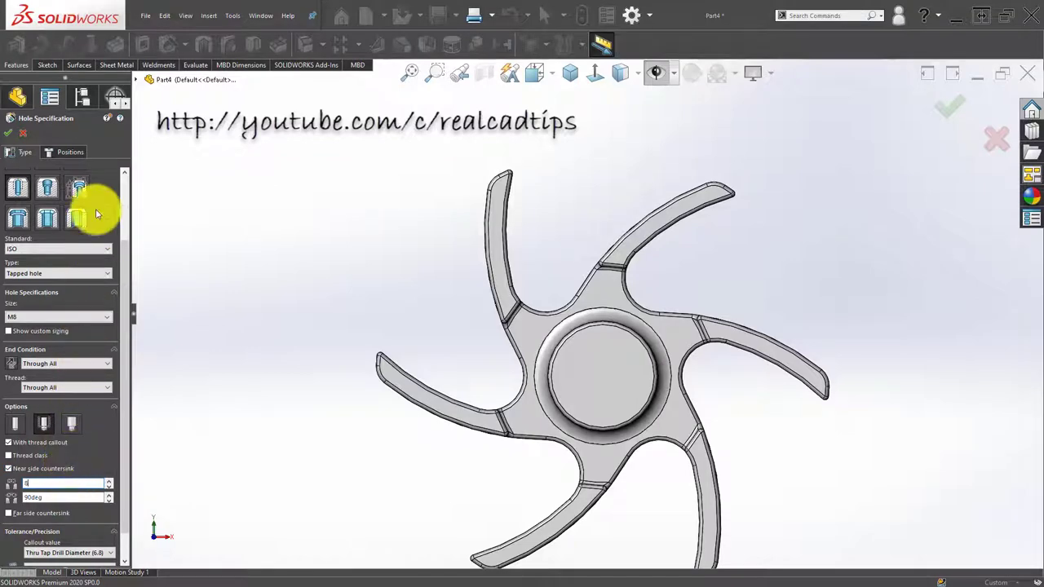
click(70, 154)
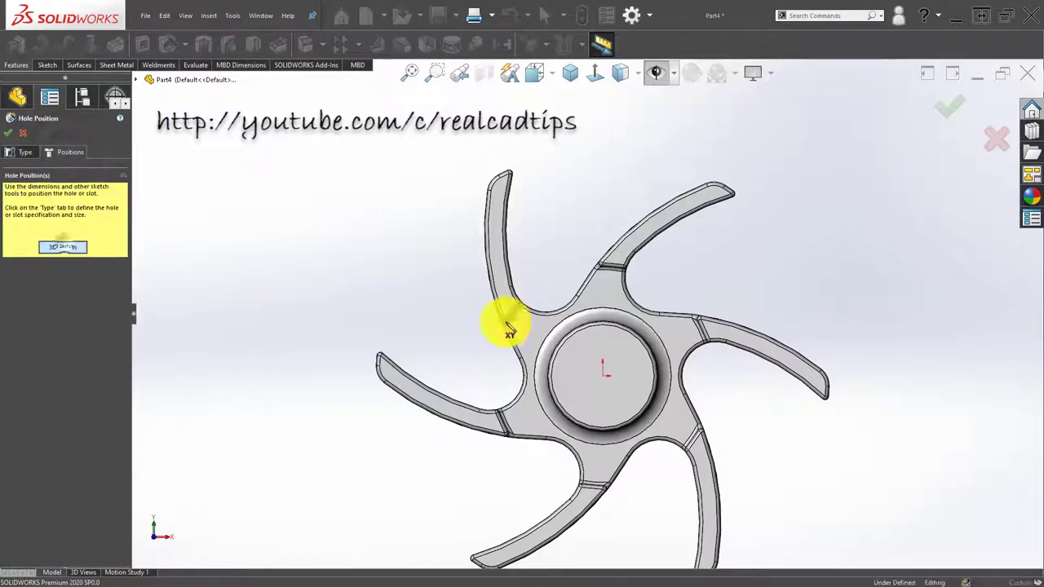
Centre the hole concentrically on the hub's circular edge and finish M8 Tapped Hole1
middle_drag(632, 359, 600, 285)
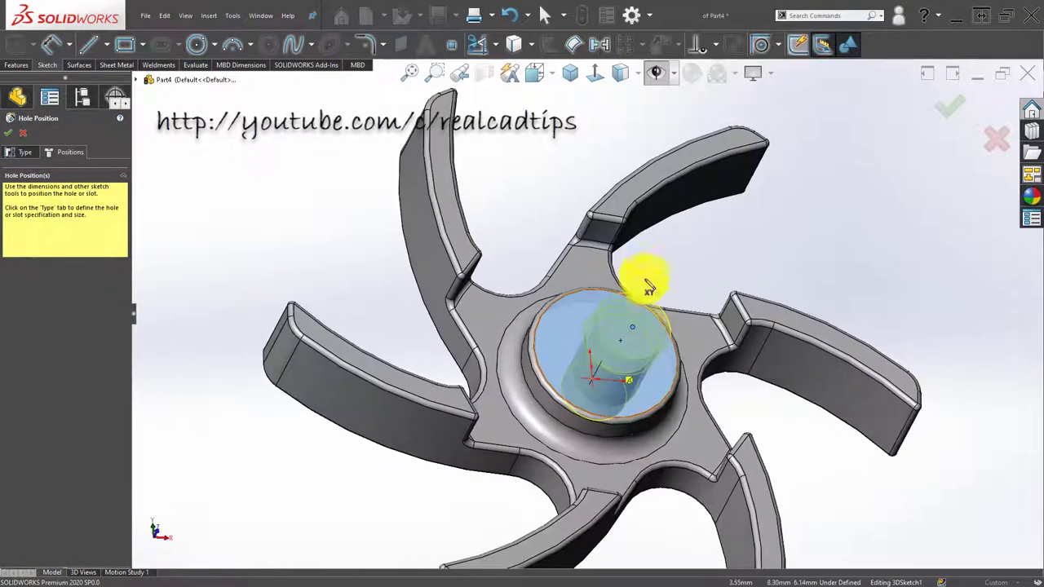
scroll(646, 280, down, 3)
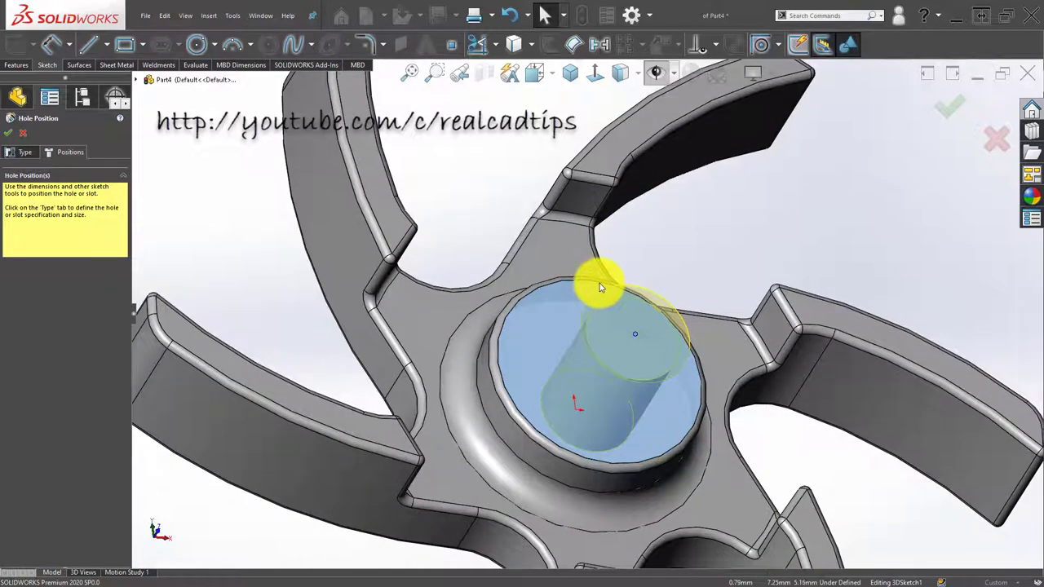
ctrl+click(506, 434)
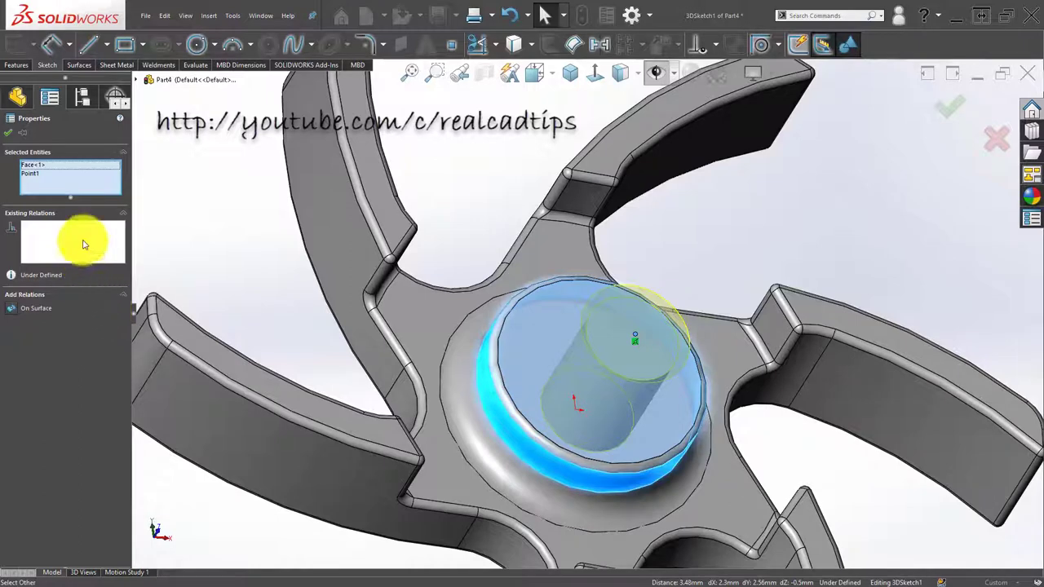
right_click(43, 167)
click(77, 184)
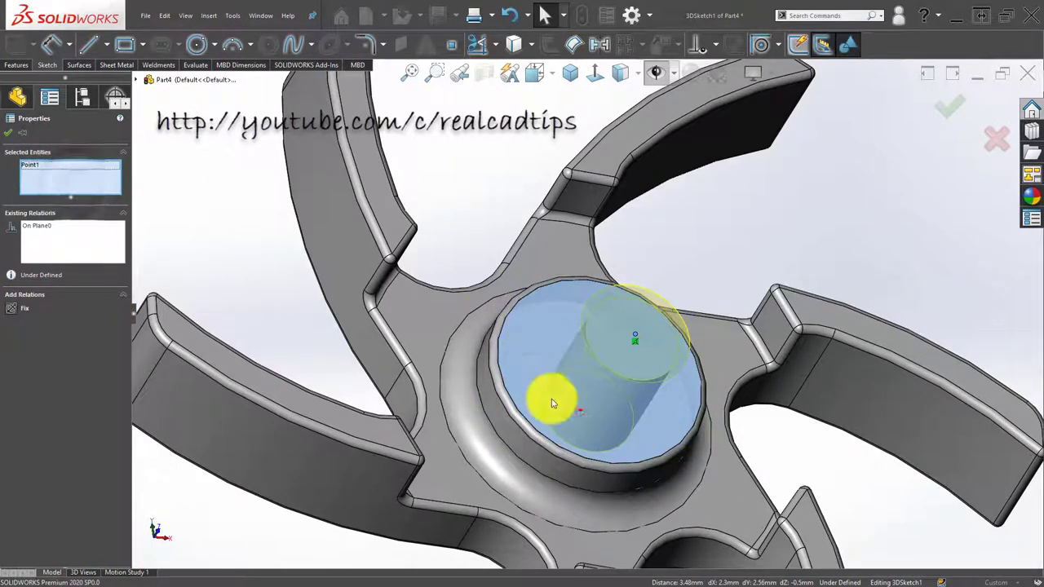
click(515, 407)
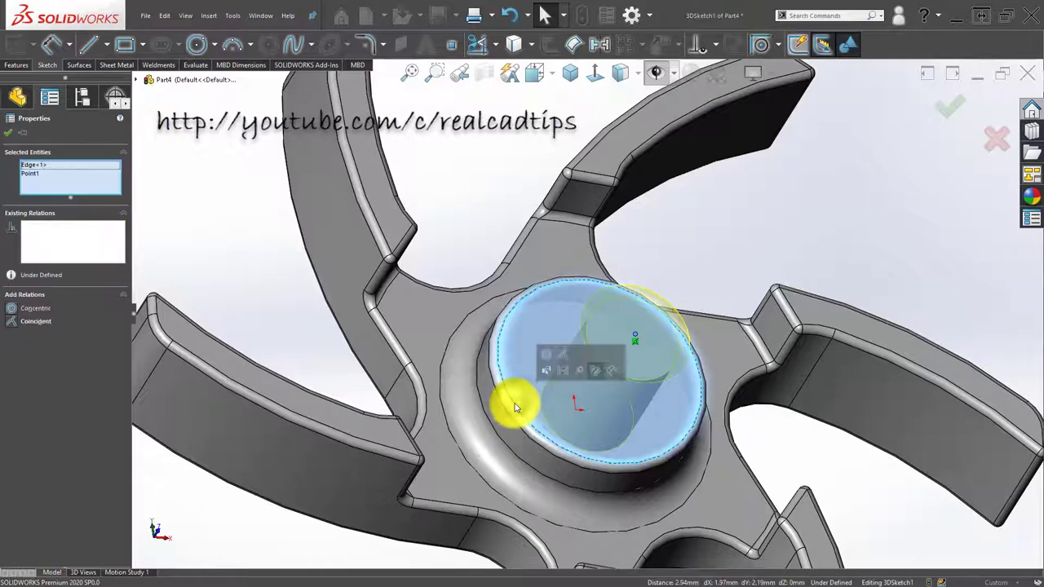
click(545, 362)
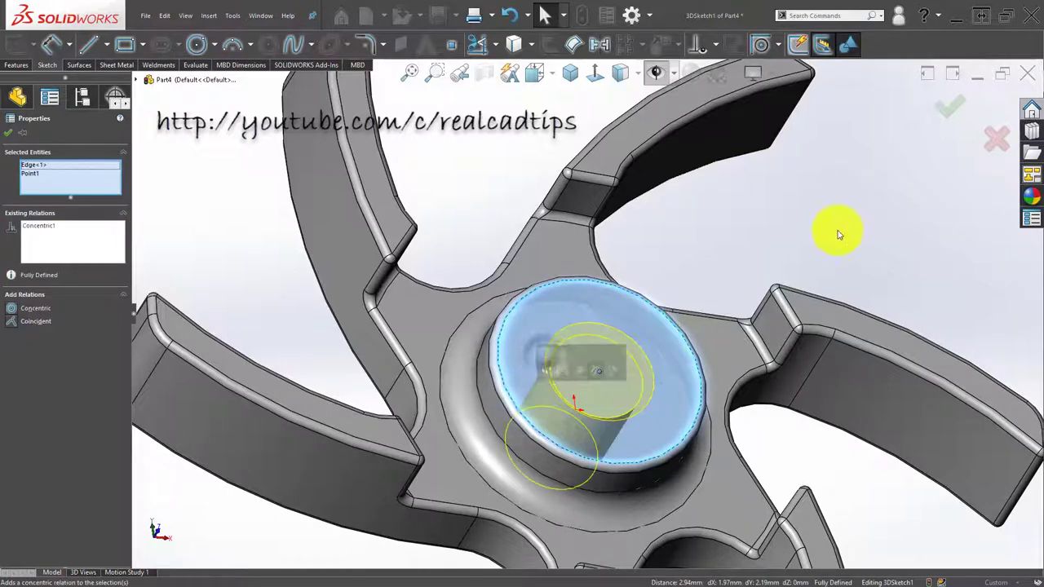
click(948, 106)
key(Return)
Show the sketch geometry on the impeller to inspect the new hole
mouse_move(644, 308)
middle_down()
mouse_move(587, 389)
mouse_move(625, 391)
mouse_move(622, 312)
middle_up()
click(657, 74)
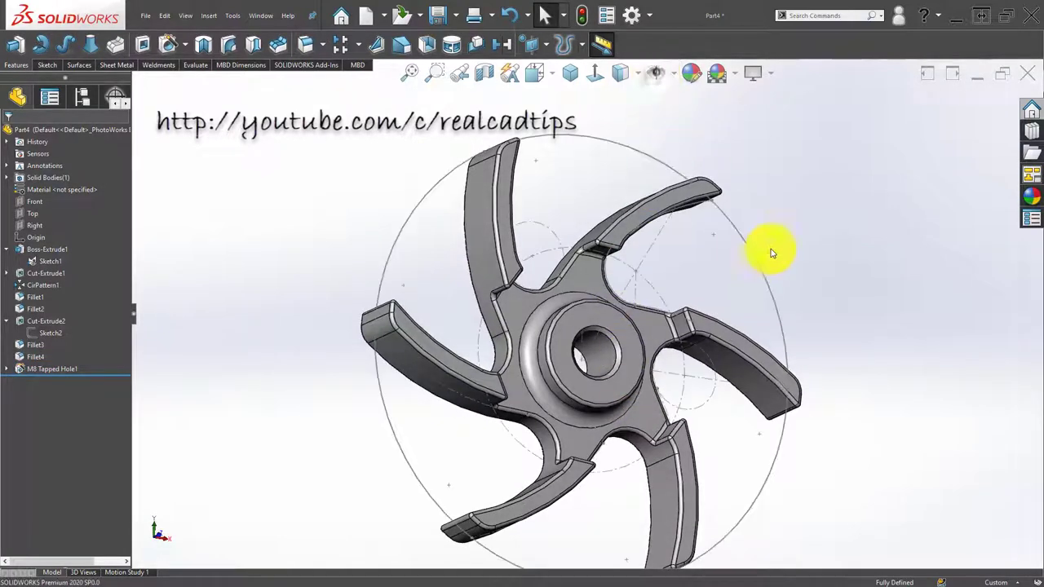
scroll(609, 342, down, 4)
click(582, 349)
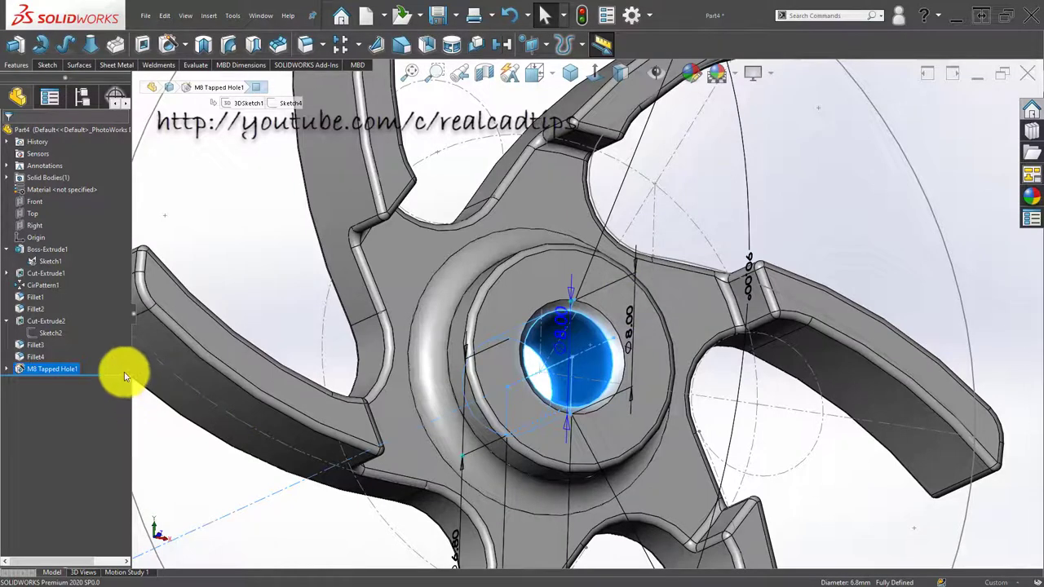
click(122, 343)
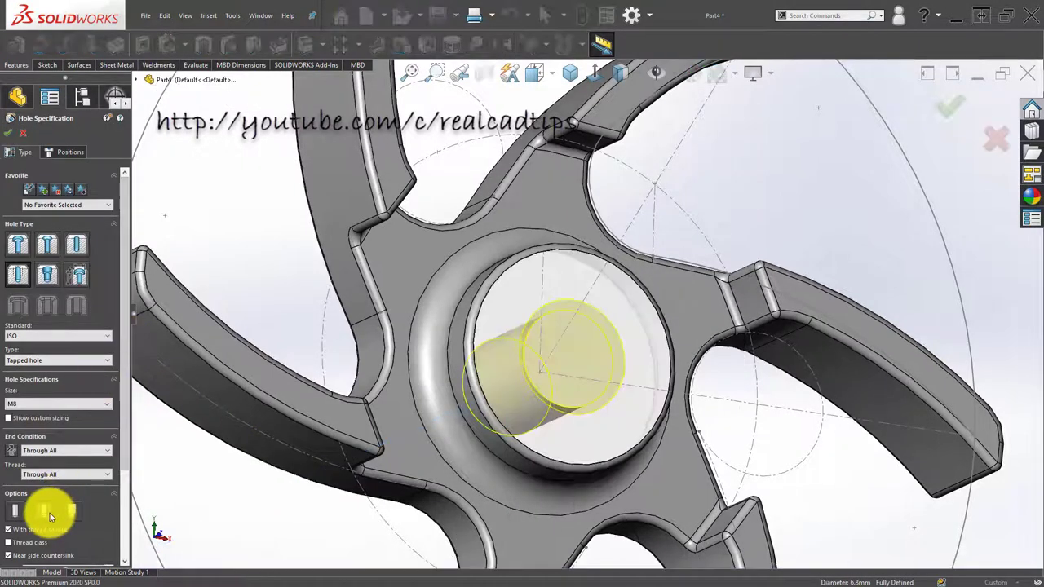
scroll(124, 448, down, 4)
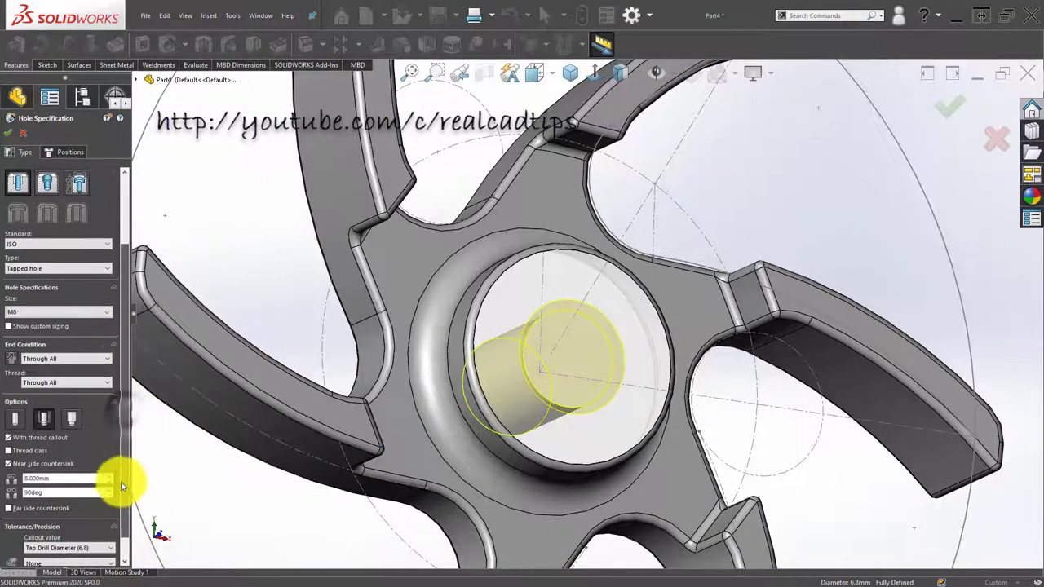
scroll(111, 505, down, 1)
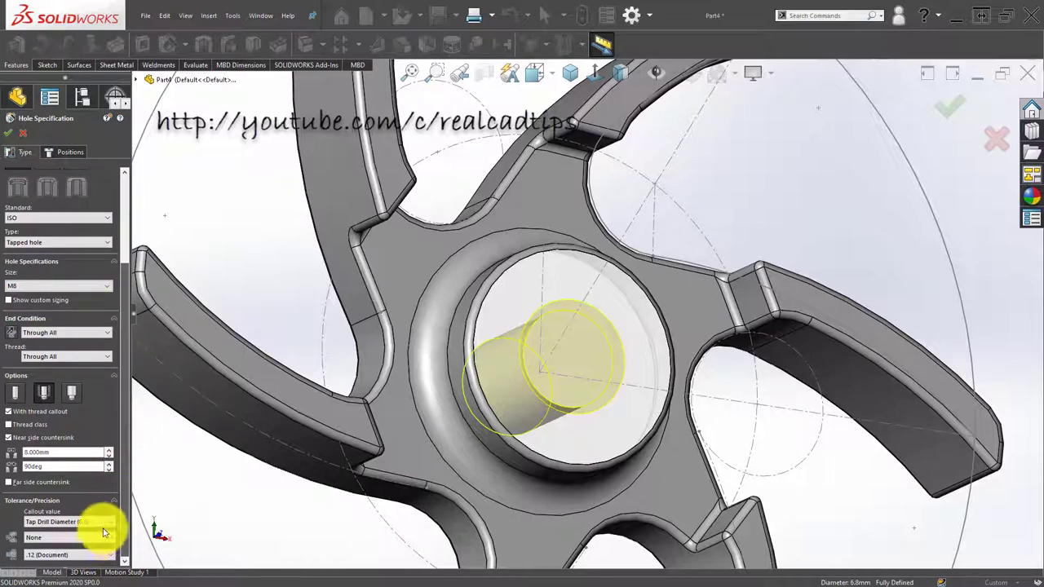
scroll(104, 532, up, 5)
click(946, 105)
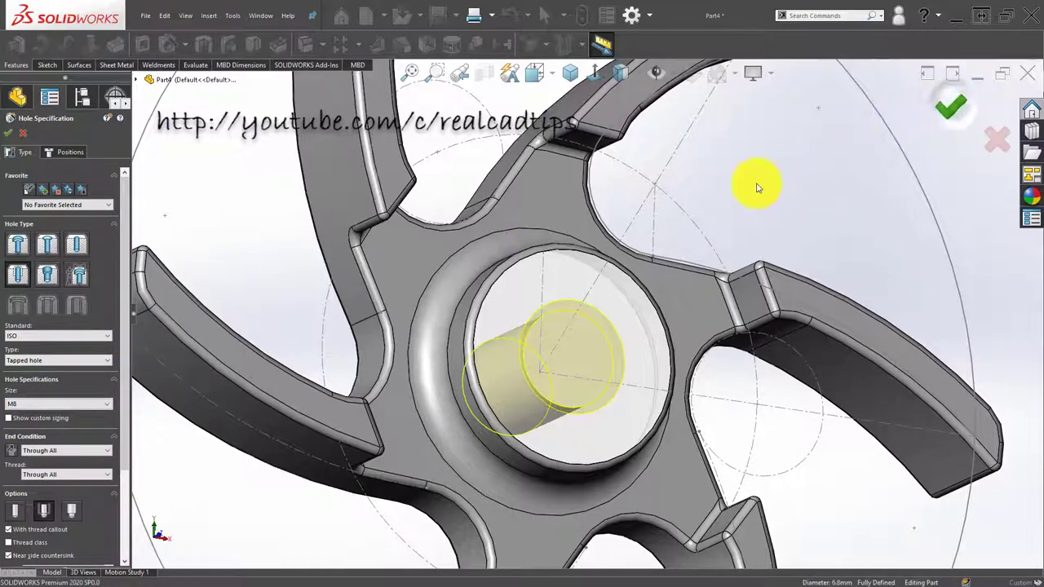
key(f)
mouse_move(648, 263)
middle_down()
mouse_move(617, 345)
mouse_move(517, 349)
mouse_move(543, 378)
mouse_move(729, 352)
mouse_move(544, 369)
mouse_move(551, 351)
middle_up()
In isometric view with sketches hidden, assign Brass as the part material
key(ctrl+7)
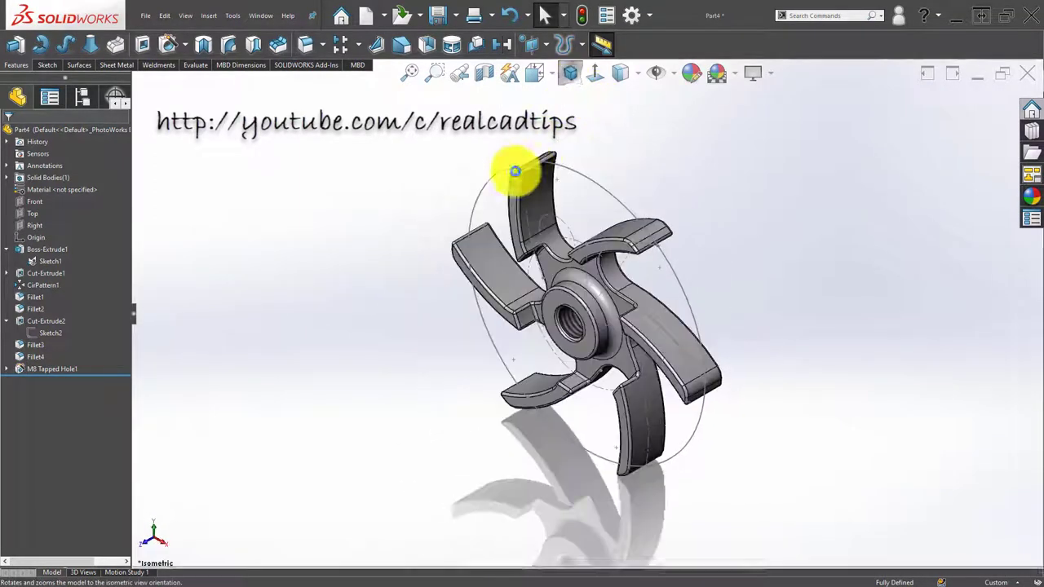
click(650, 81)
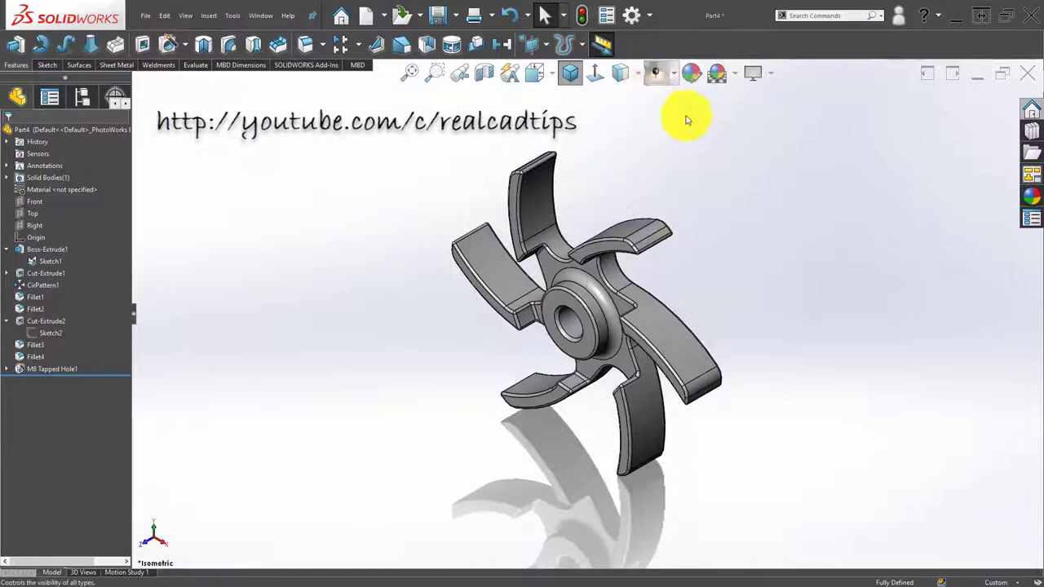
right_click(62, 191)
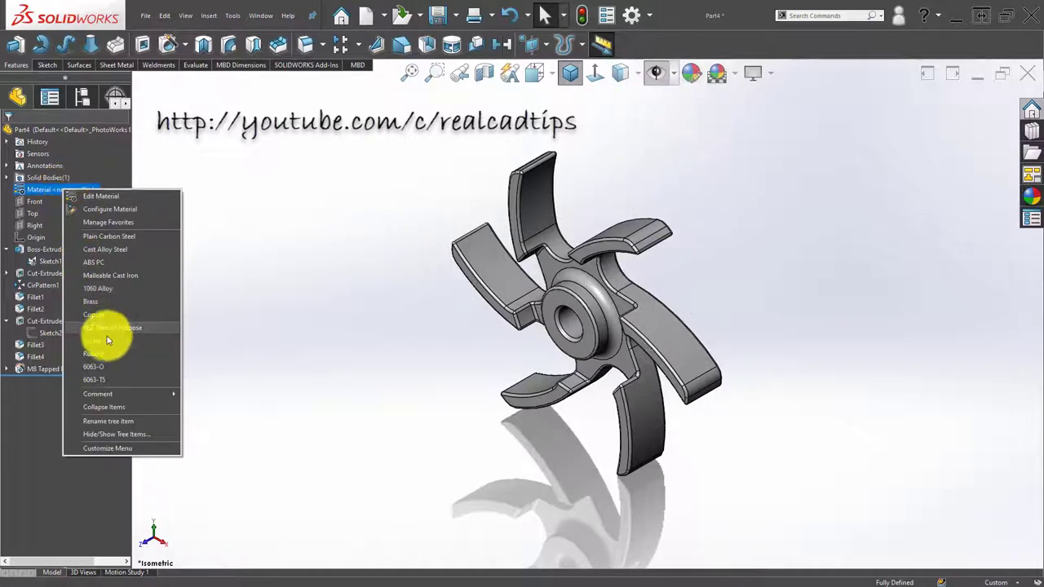
click(133, 302)
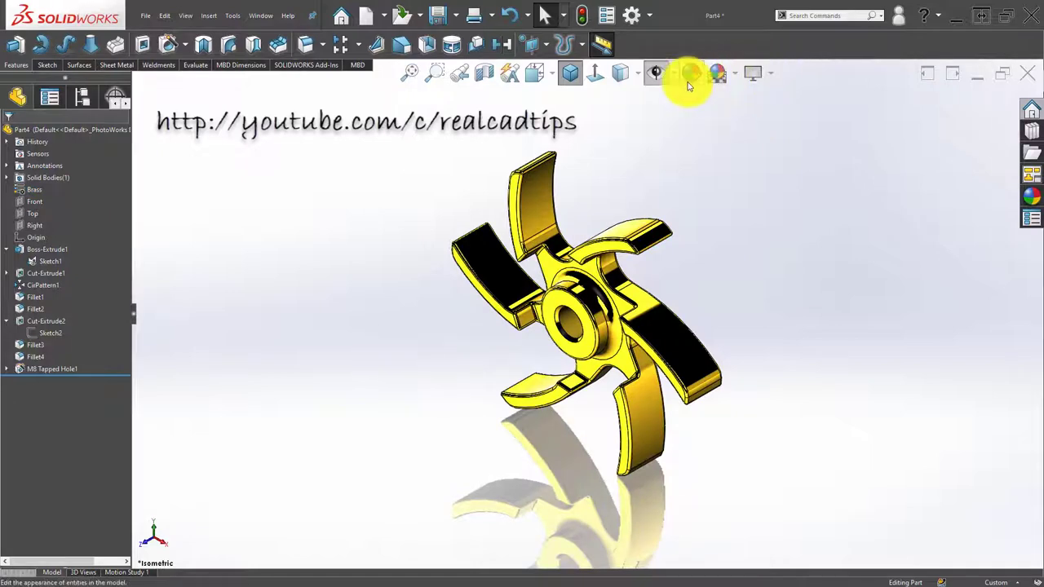
Apply the Plain White scene and orbit to view the brass impeller
click(743, 74)
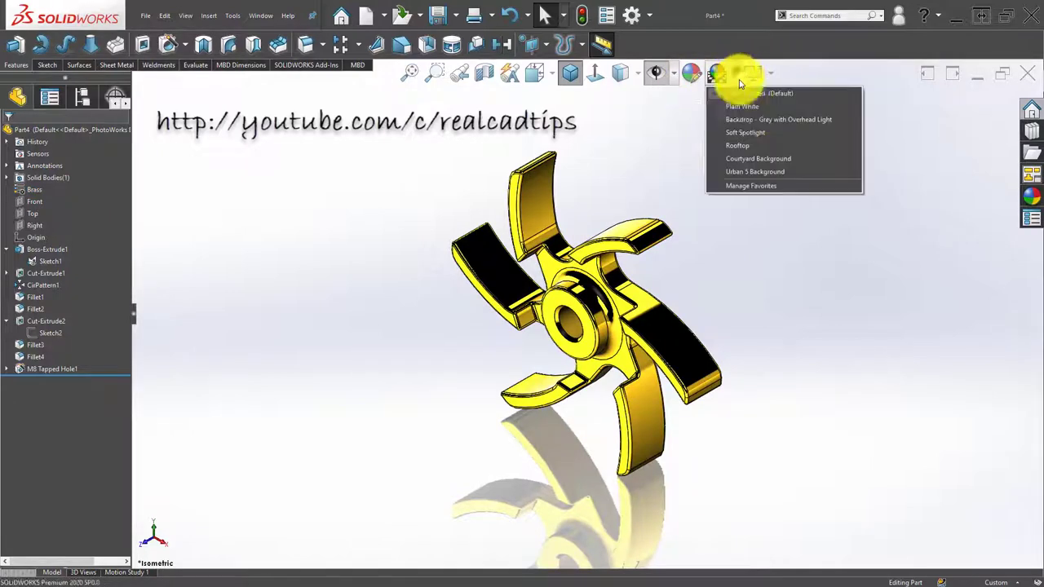
click(742, 111)
mouse_move(650, 280)
middle_down()
mouse_move(595, 284)
mouse_move(659, 256)
mouse_move(657, 282)
mouse_move(610, 253)
middle_up()
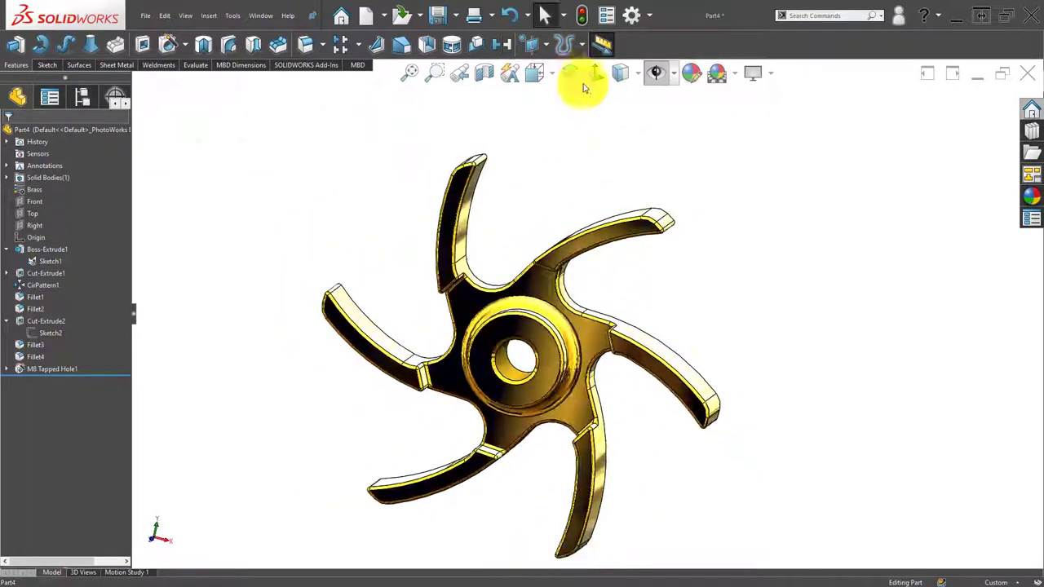